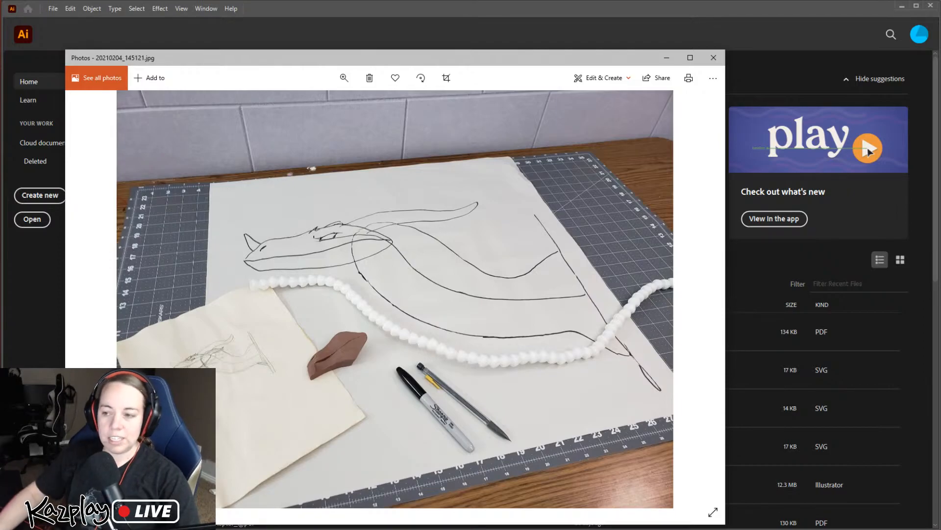
Look through the dragon sketch, foam head and mounted puppet photos and the DragonPuppet_Scan.bmp pattern scan, then return to Illustrator
click(698, 299)
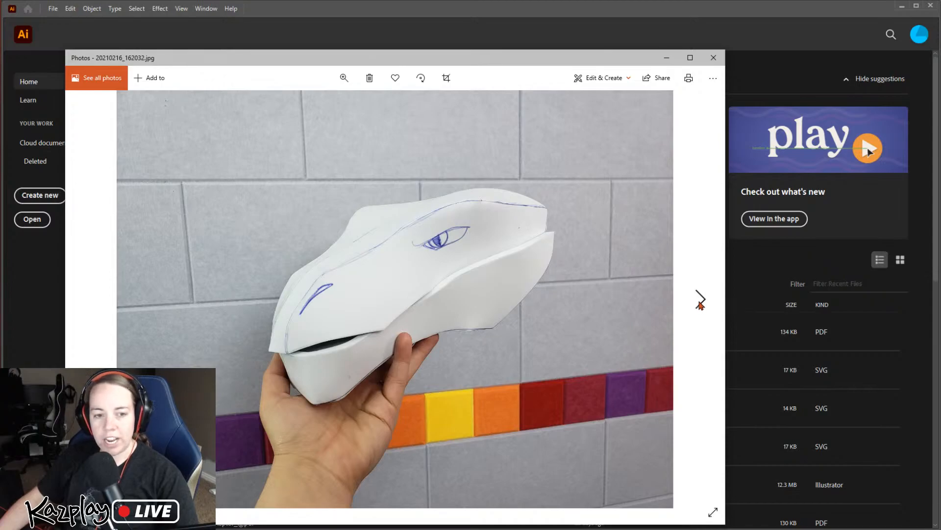
click(699, 301)
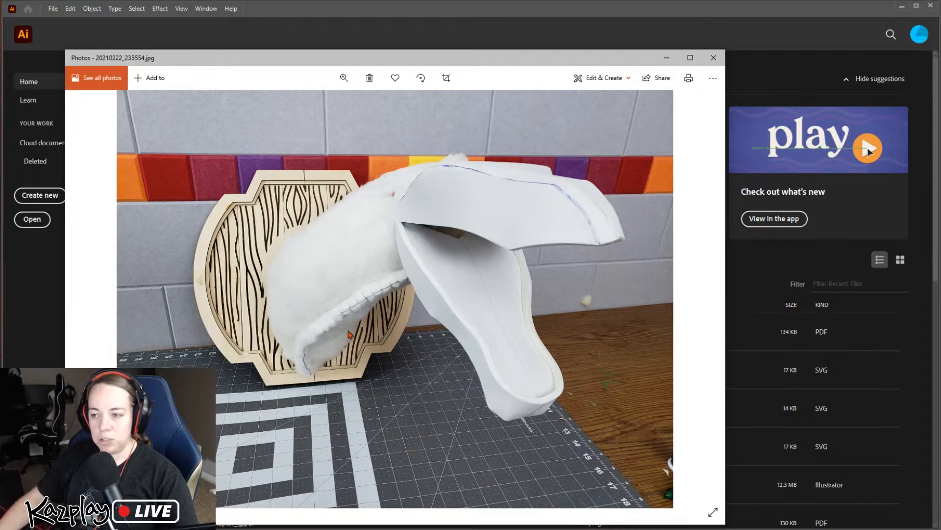
click(92, 304)
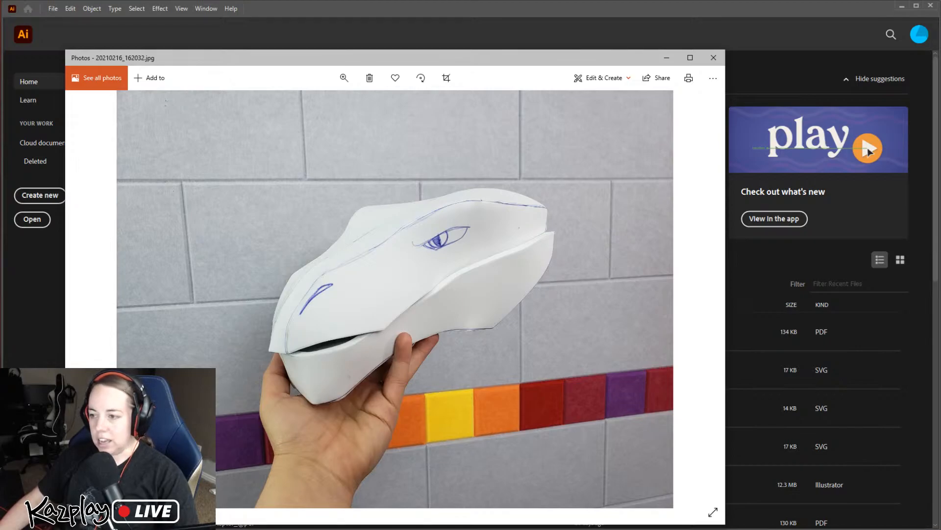
click(700, 298)
click(701, 299)
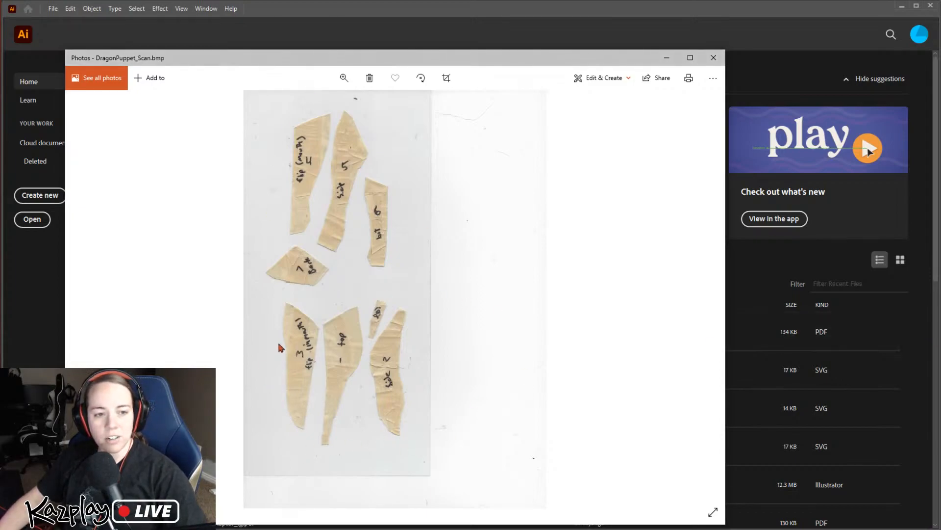
mouse_move(580, 529)
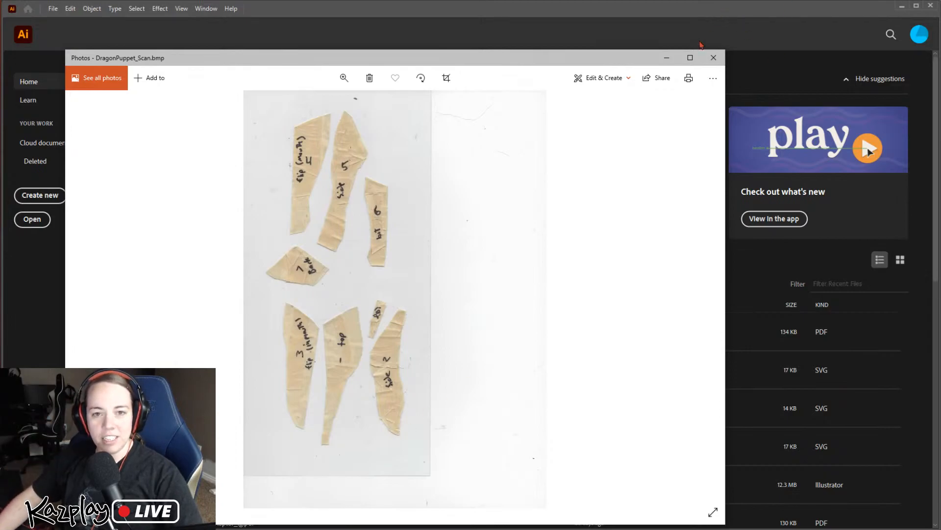
click(667, 57)
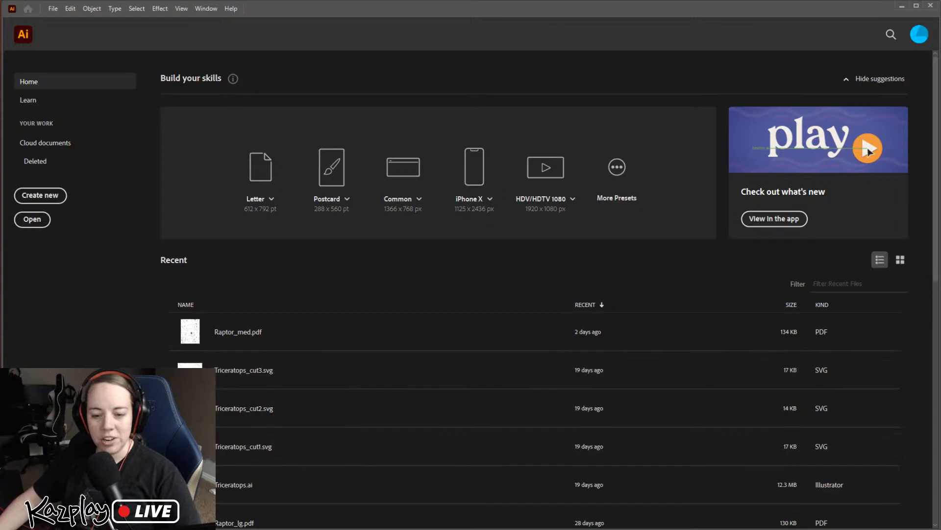
key(alt+Tab)
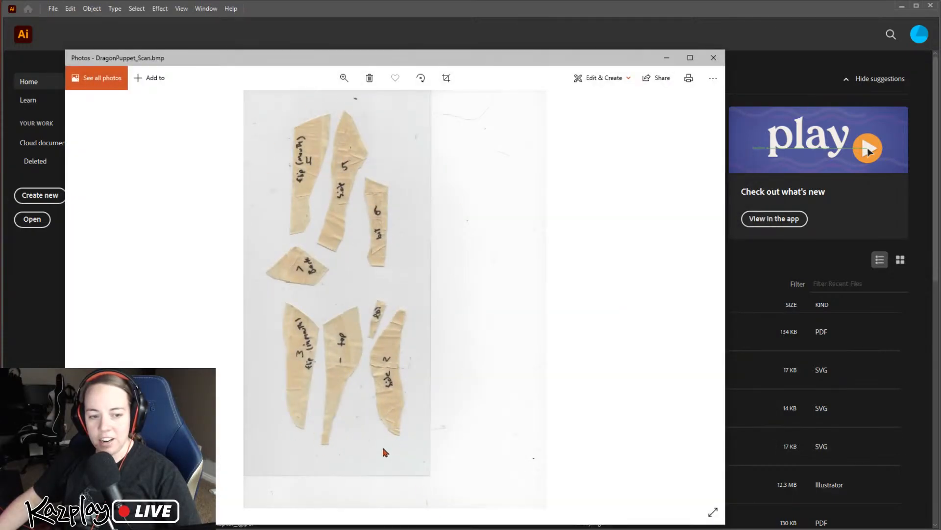
click(624, 8)
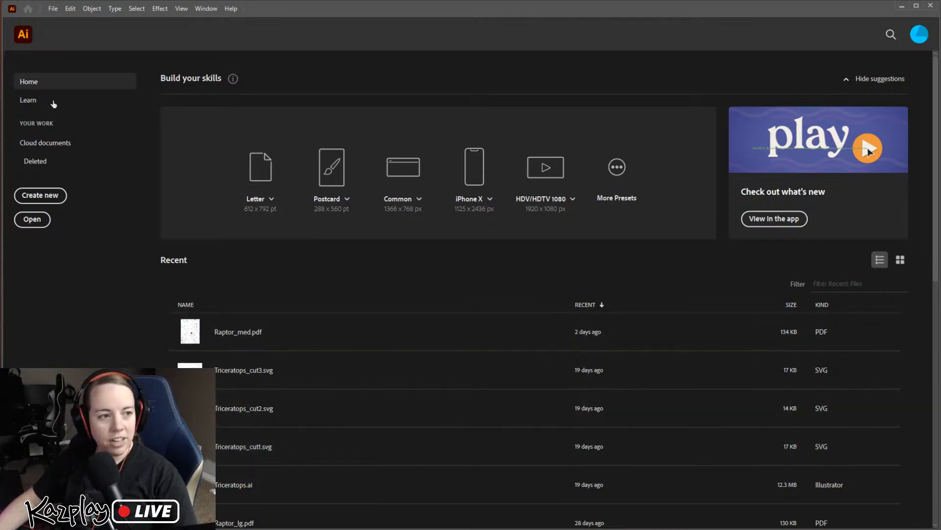
Create a portrait Letter document in inches with 6 artboards in 2 columns, 0 in spacing, CMYK color and 300 ppi raster effects
click(54, 203)
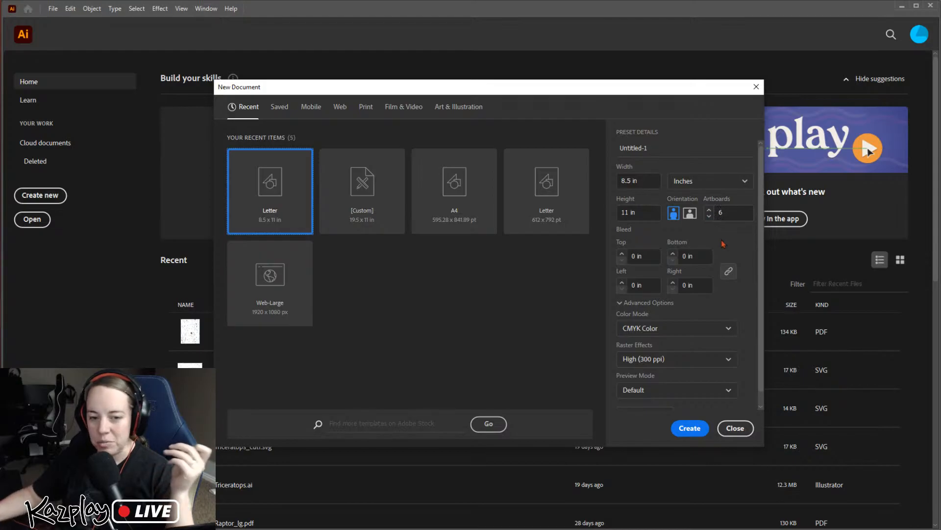
scroll(690, 284, down, 1)
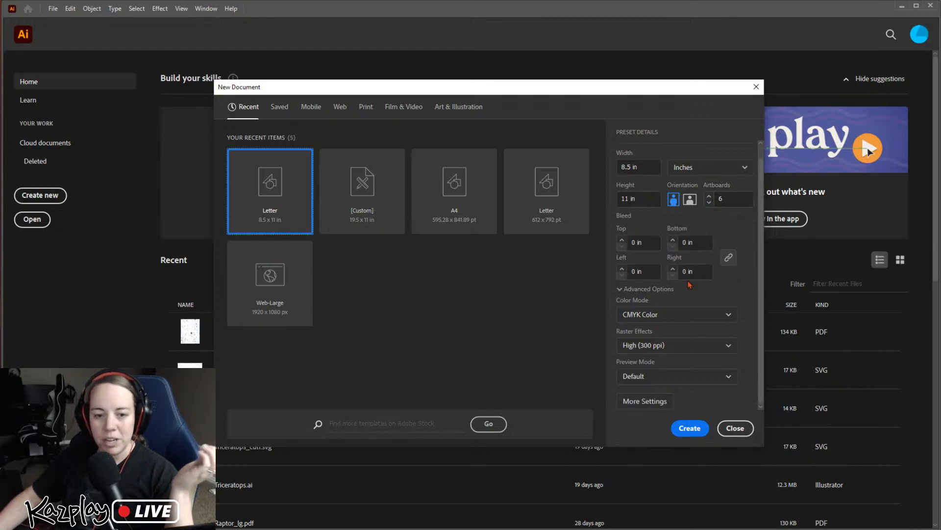
click(647, 403)
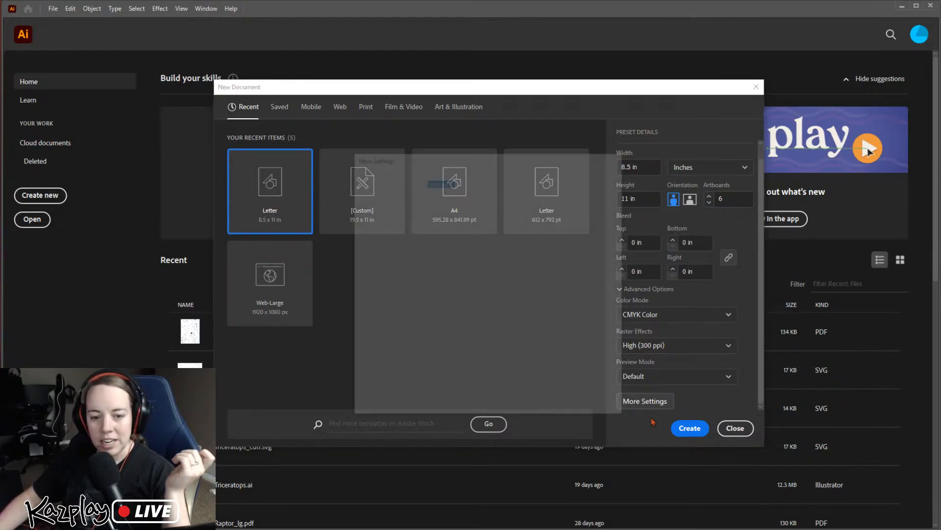
drag(520, 160, 521, 139)
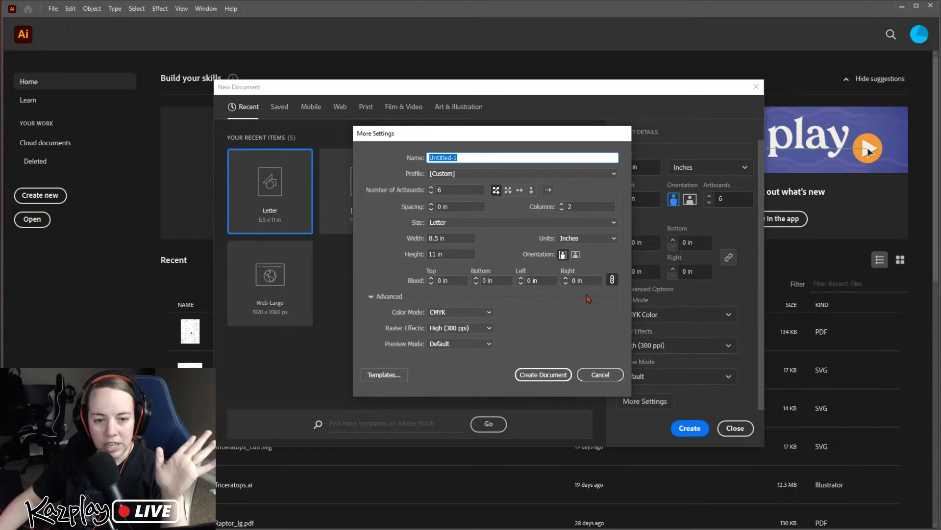
click(544, 374)
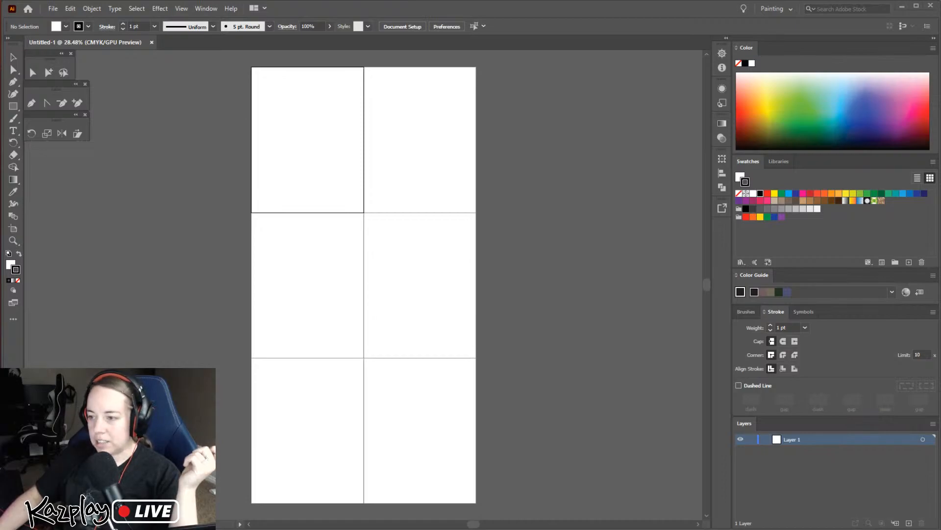
Switch to Photos to review the sketch, foam head and mounted puppet pictures, and return to the blank Illustrator document
key(alt+Tab)
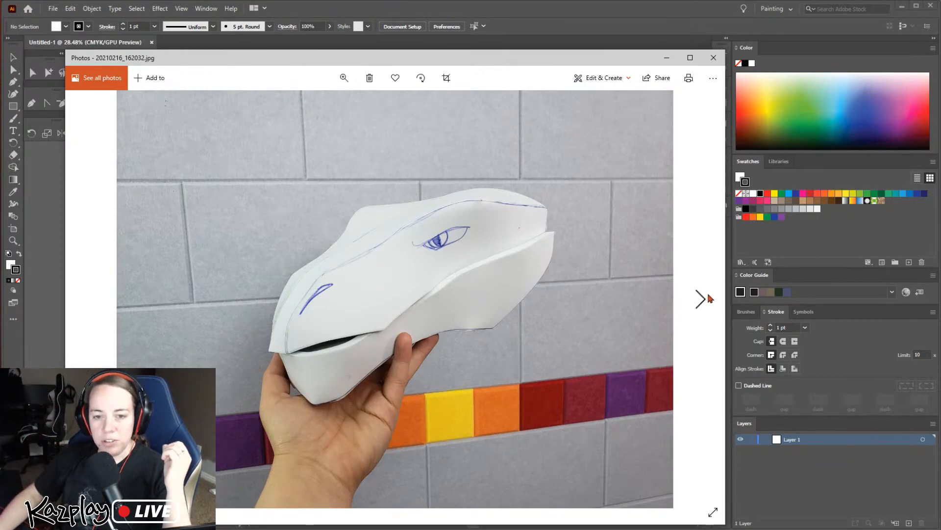
click(702, 305)
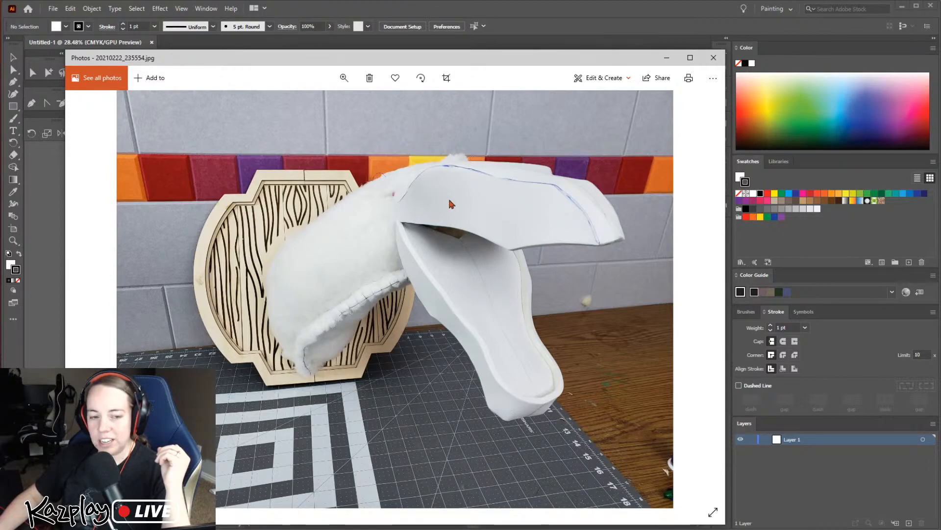
click(91, 306)
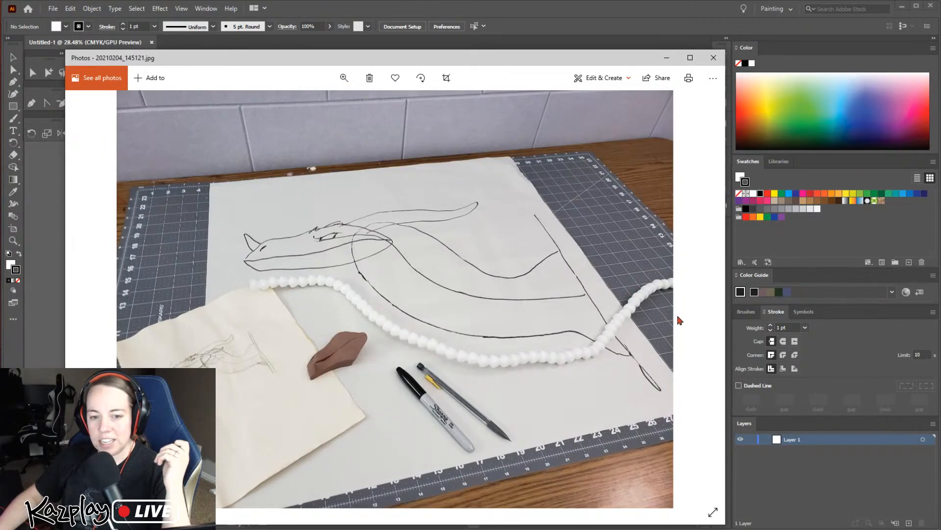
click(701, 300)
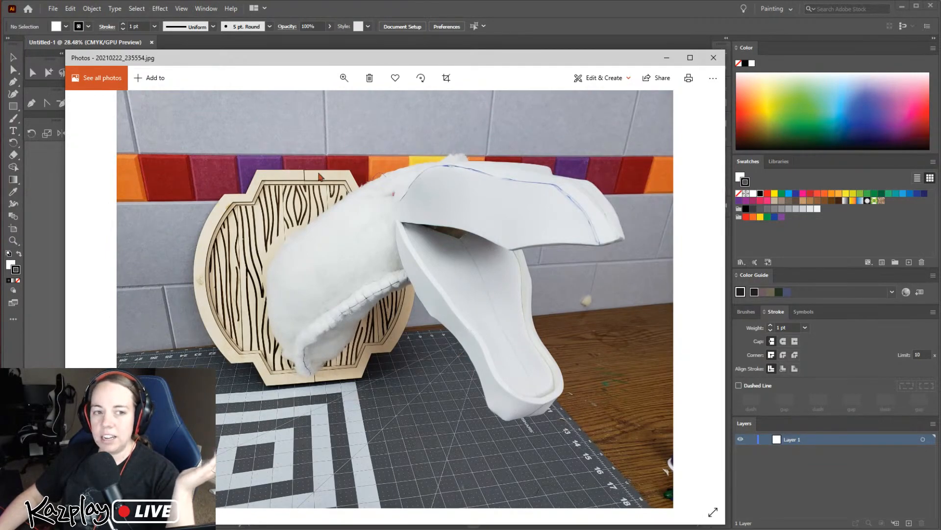
click(90, 300)
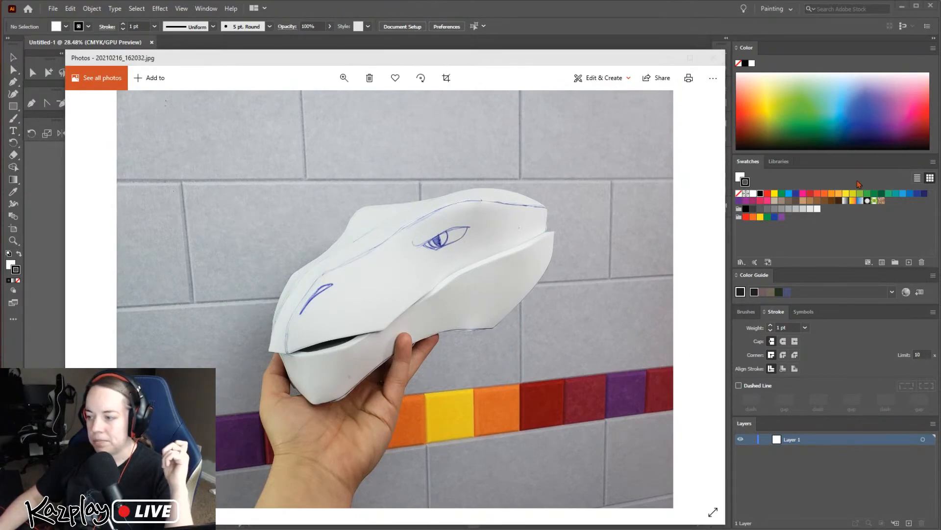
click(670, 58)
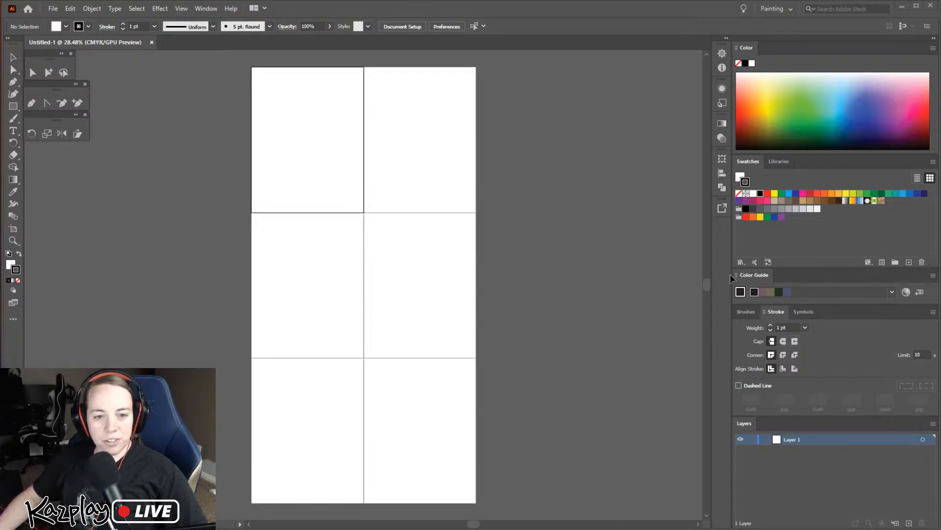
Place DragonPuppet_Scan.bmp on the artboards and rotate it 90 degrees clockwise into landscape orientation
drag(0, 265, 404, 296)
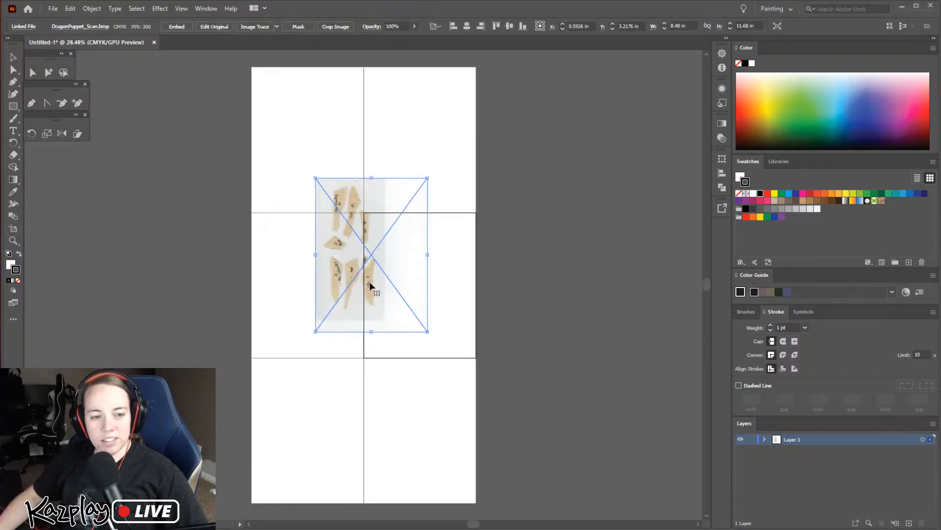
drag(332, 269, 396, 287)
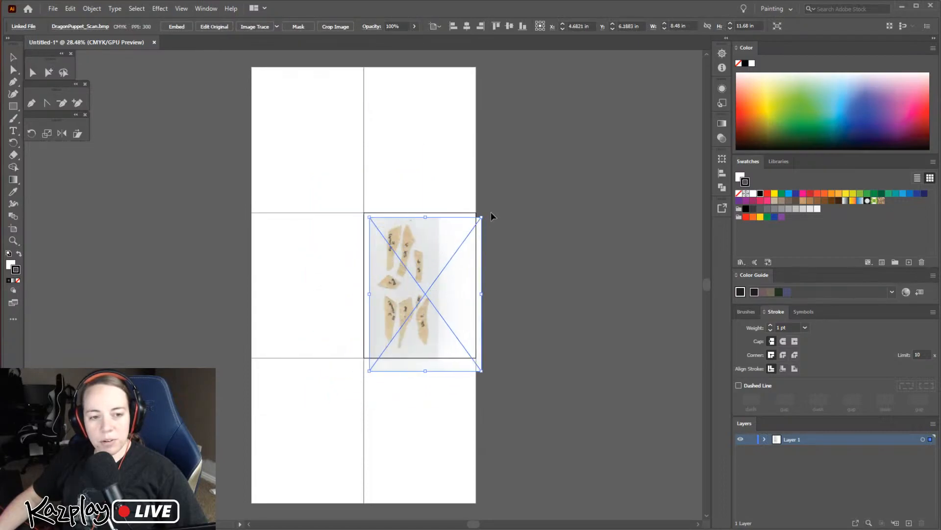
drag(485, 214, 559, 369)
drag(445, 284, 407, 199)
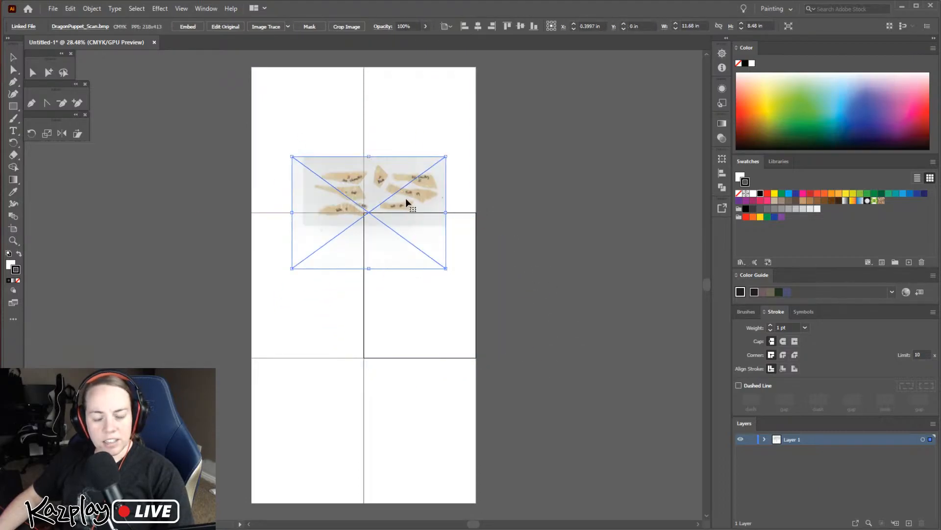
Reposition the rotated scan across the middle artboards, at about X -0.57 in and Y 11 in
key(ctrl+equal)
key(ctrl+equal)
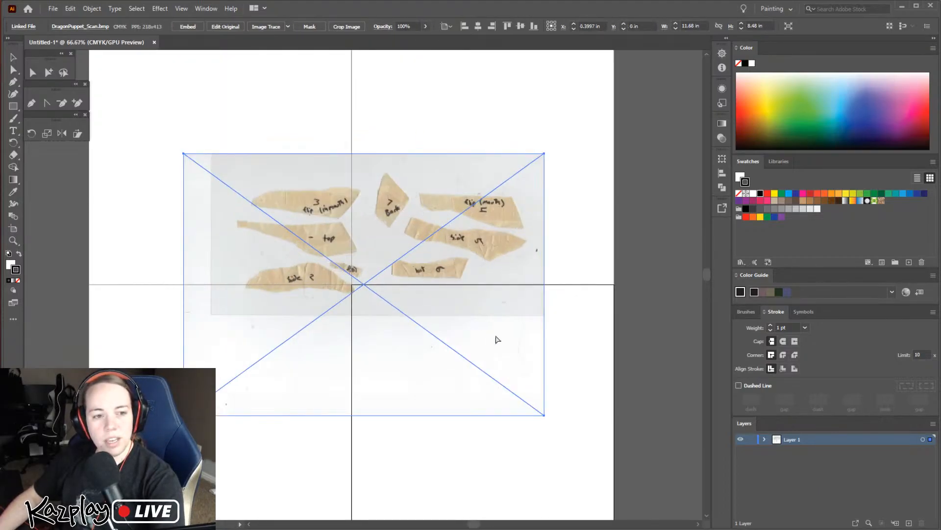
key(ctrl+shift+a)
drag(487, 312, 560, 312)
drag(525, 239, 555, 241)
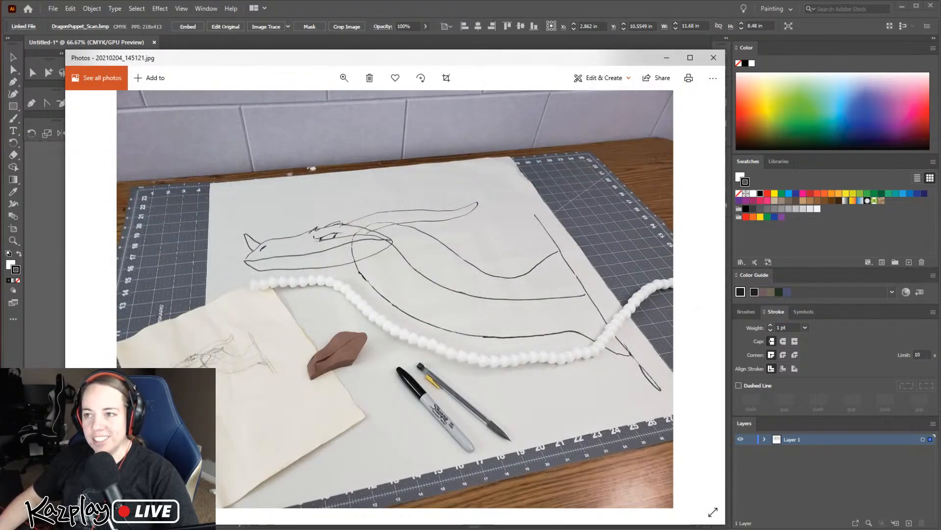
click(667, 59)
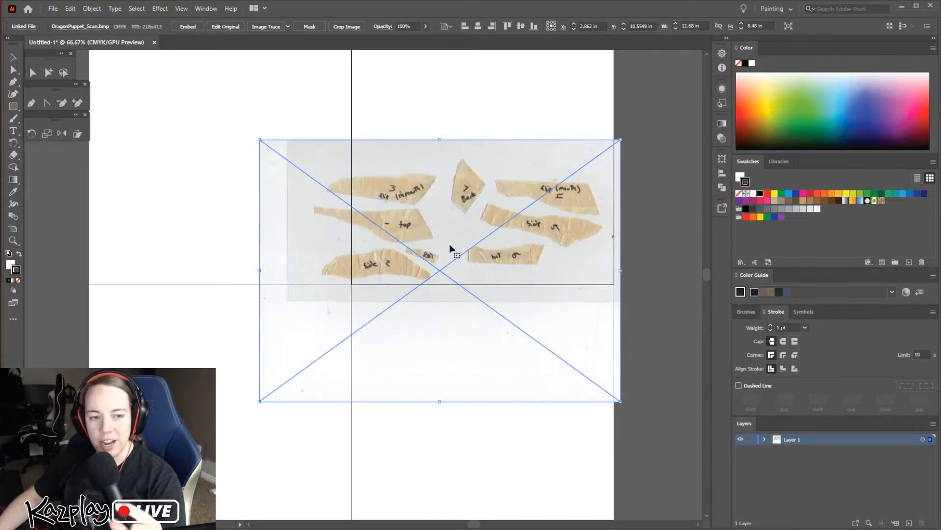
drag(540, 224, 481, 252)
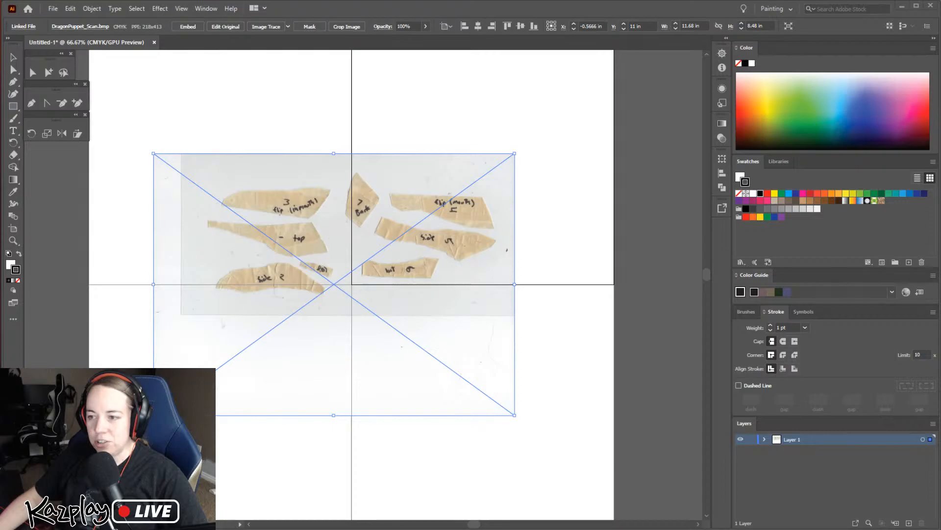
Switch to the browser to check the enlargement percentage calculation in the Dragon Fantasy Taxidermy Part 1 video, and return to Illustrator
key(alt+Tab)
drag(525, 113, 534, 78)
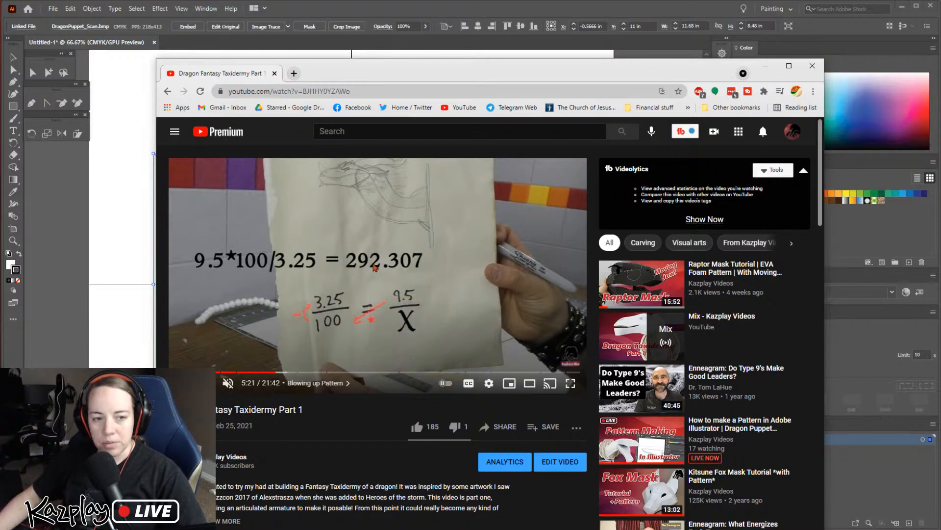
drag(489, 72, 940, 98)
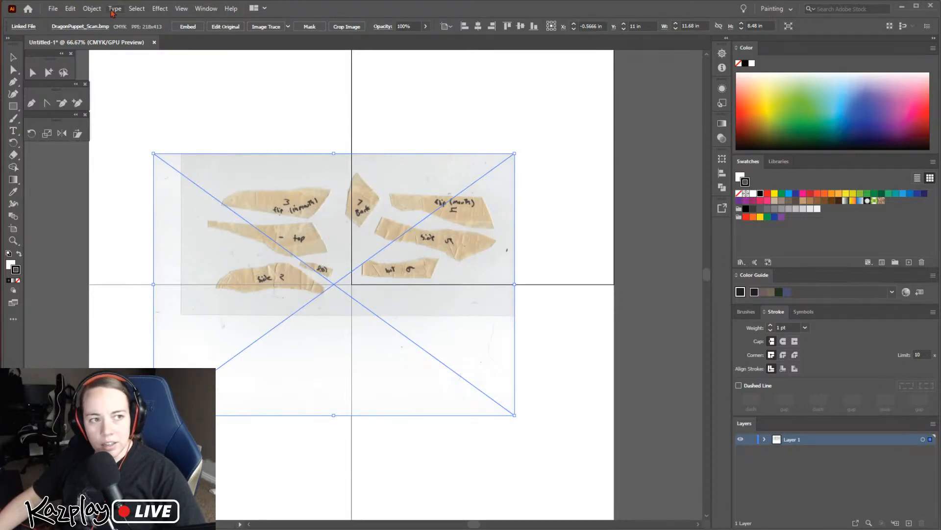
Scale the placed pattern scan uniformly to 292%
click(92, 8)
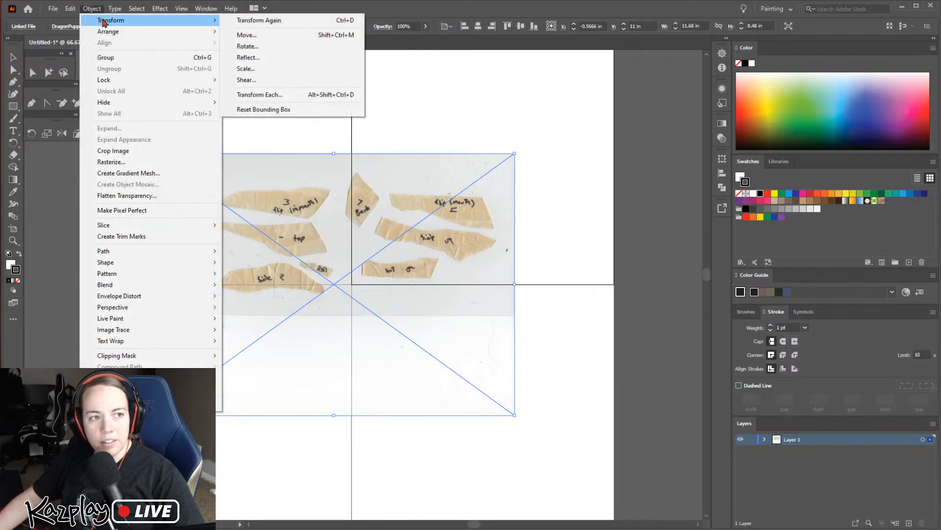
click(92, 9)
click(92, 9)
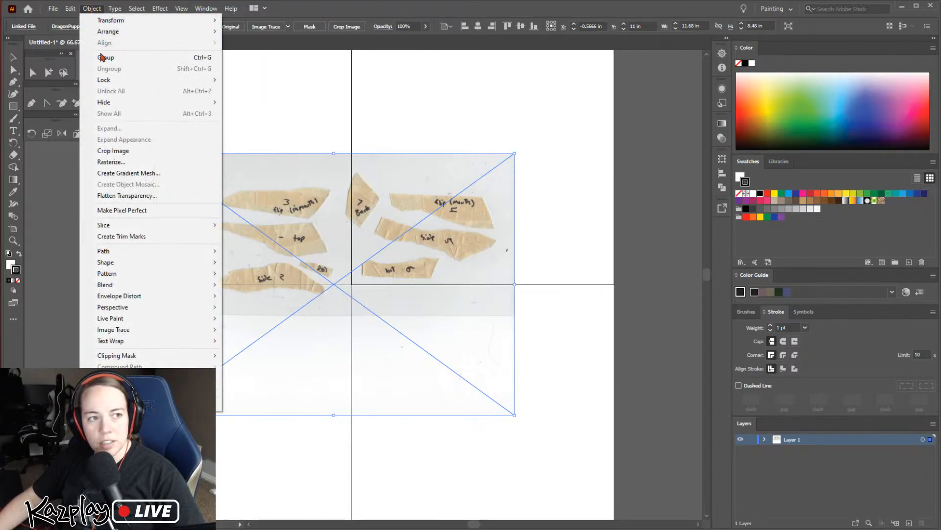
mouse_move(111, 20)
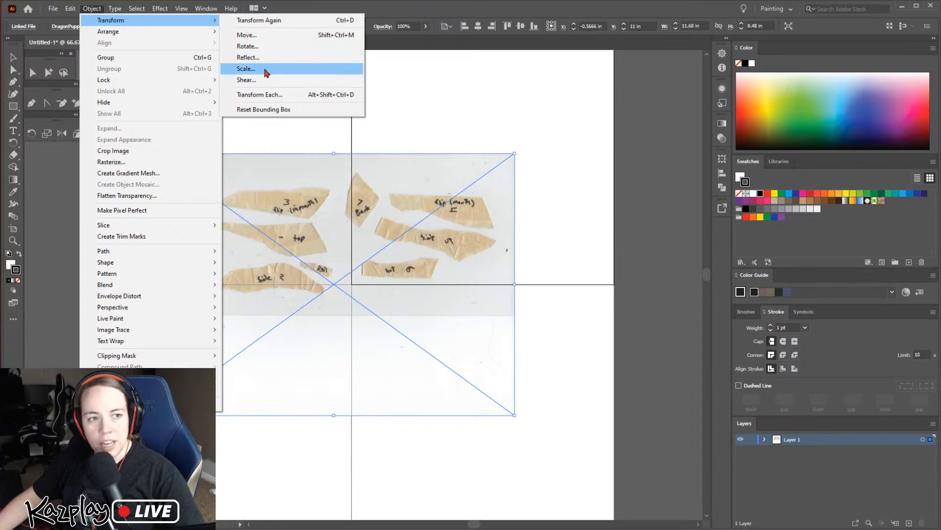
click(245, 69)
drag(475, 158, 553, 147)
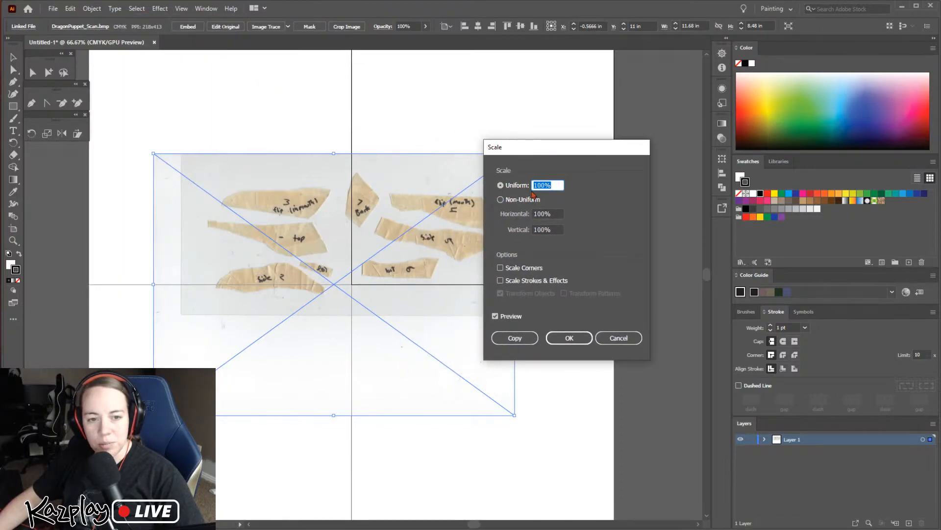
click(543, 186)
double_click(544, 184)
text(292)
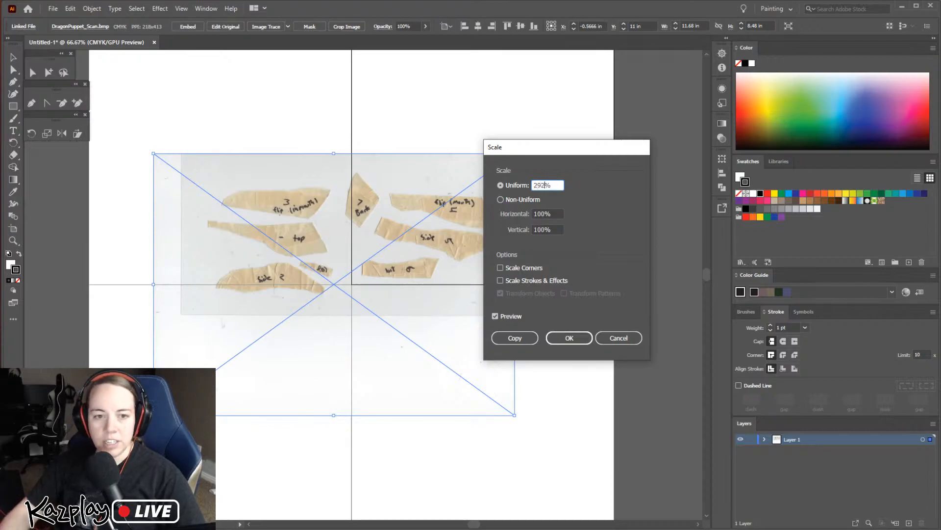
click(567, 338)
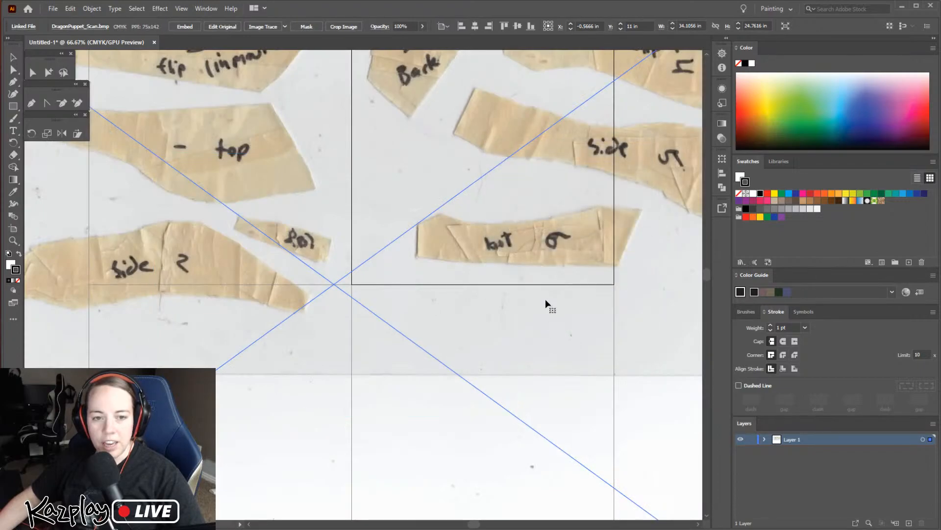
key(ctrl+minus)
key(ctrl+minus)
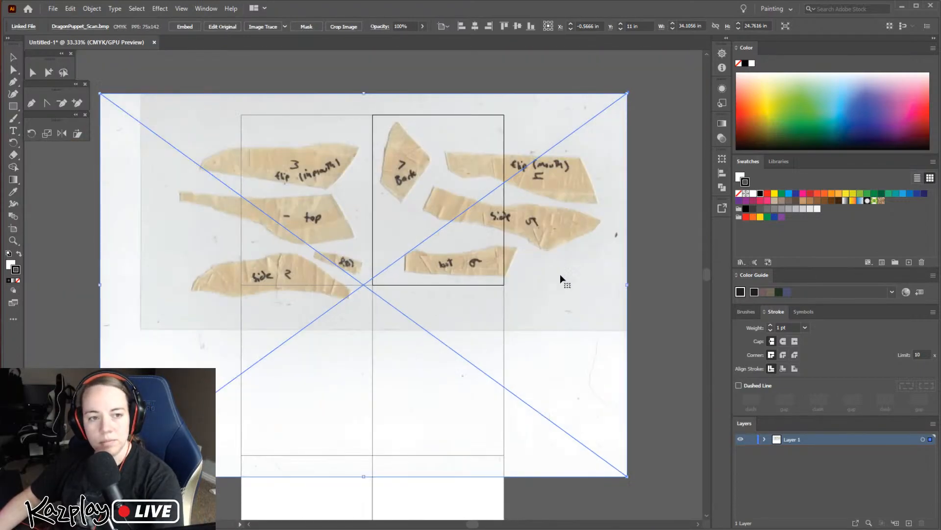
Move the placed scan to about X -5.15 in and Y 15.91 in, and close the dragon head photo 20210216_162032.jpg
drag(572, 257, 523, 305)
click(622, 278)
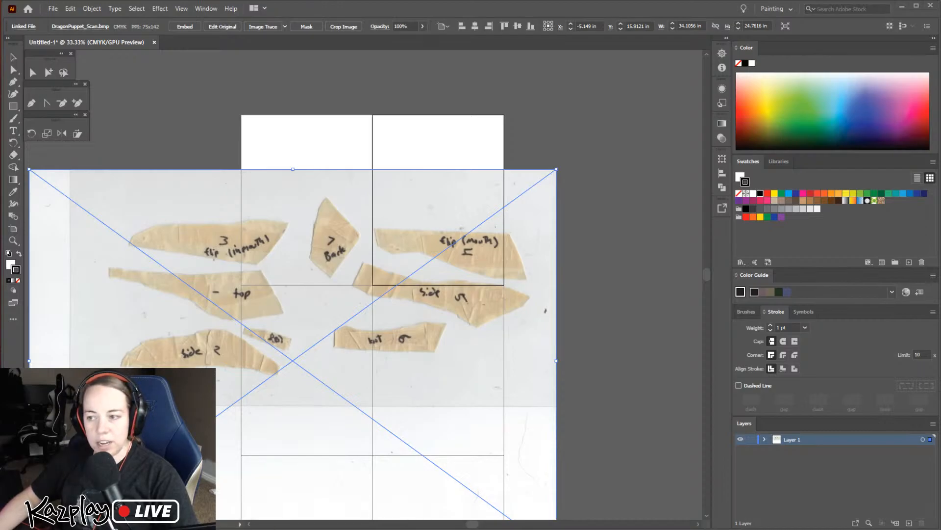
key(alt+Tab)
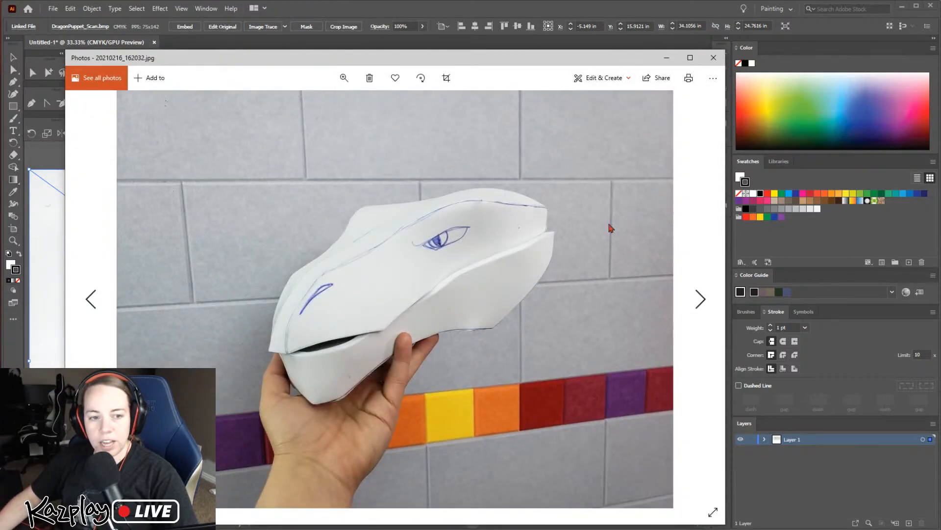
click(713, 58)
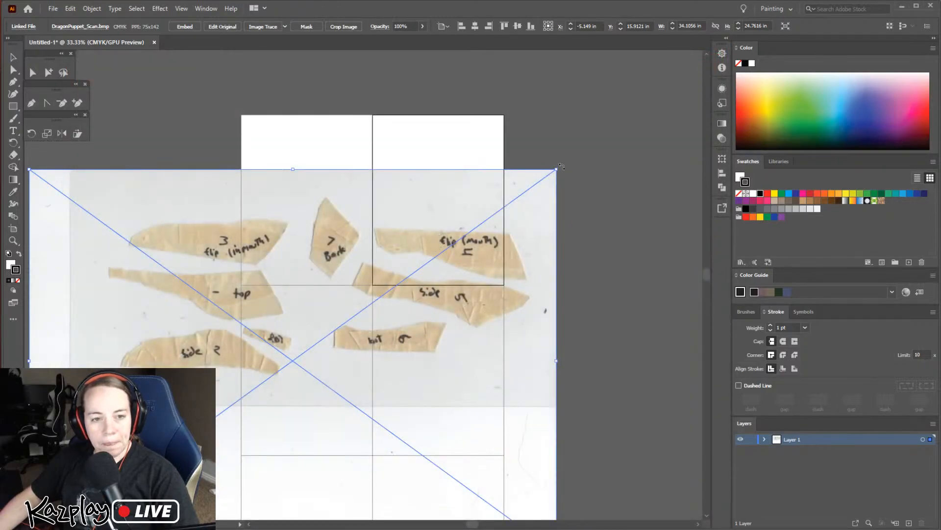
Rotate the scan 90 degrees clockwise into portrait orientation and reposition it over the artboards at about X -5.54 in and Y 11.63 in
drag(562, 168, 432, 478)
drag(441, 387, 475, 334)
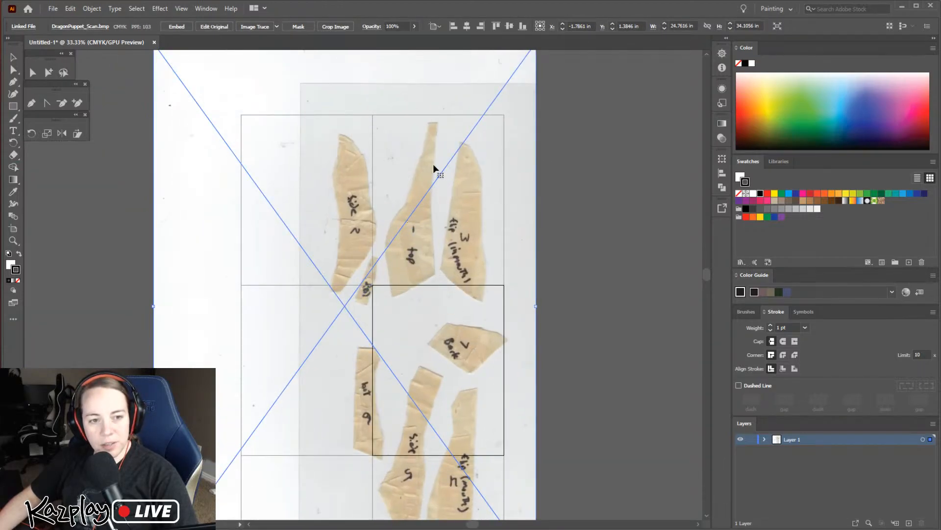
drag(425, 260, 458, 298)
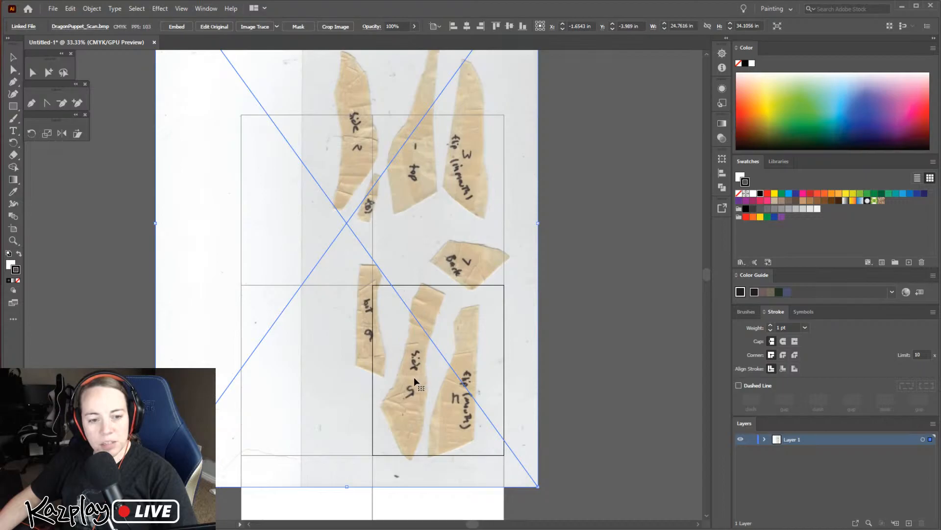
drag(425, 178, 420, 273)
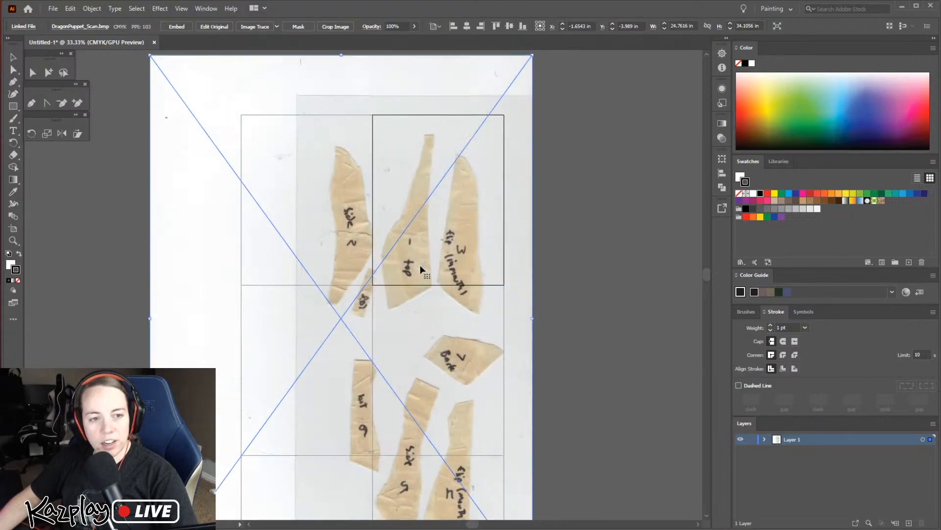
drag(427, 186, 442, 267)
drag(457, 314, 419, 361)
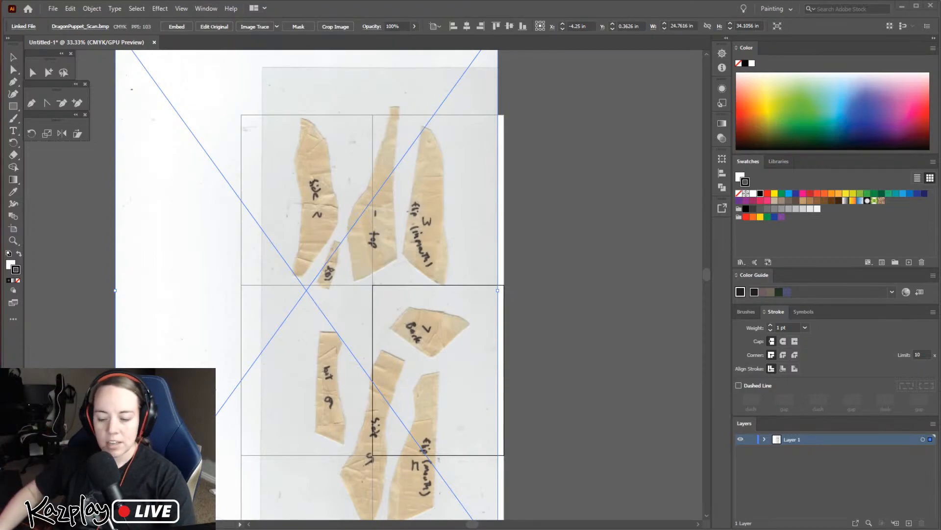
drag(469, 237, 416, 231)
Add a new layer above the scan and lock Layer 1, which holds the scan
key(ctrl+plus)
key(ctrl+plus)
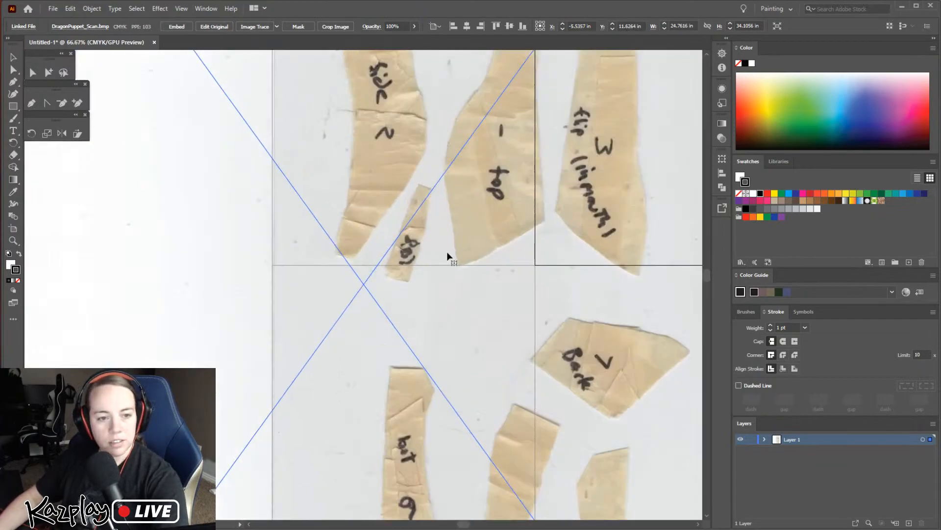
key(space)
drag(469, 202, 454, 368)
drag(476, 315, 453, 352)
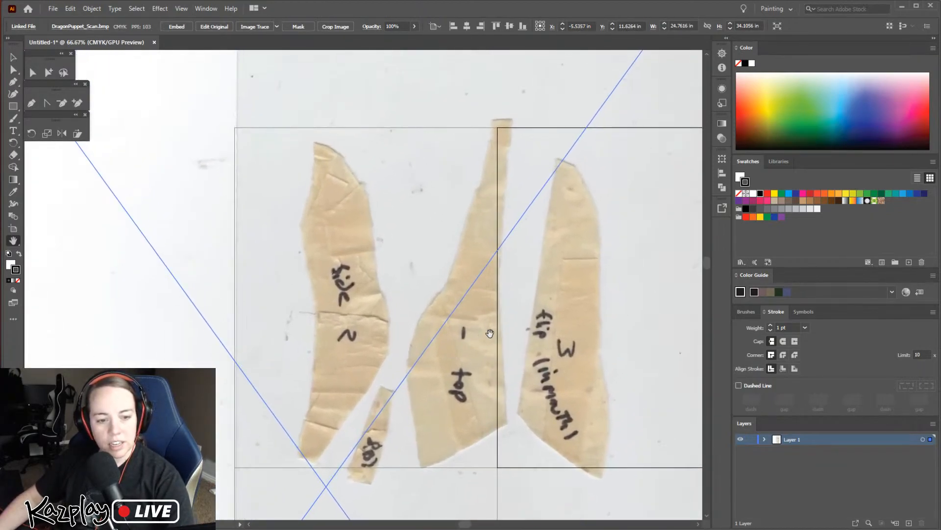
click(780, 444)
click(908, 523)
click(751, 451)
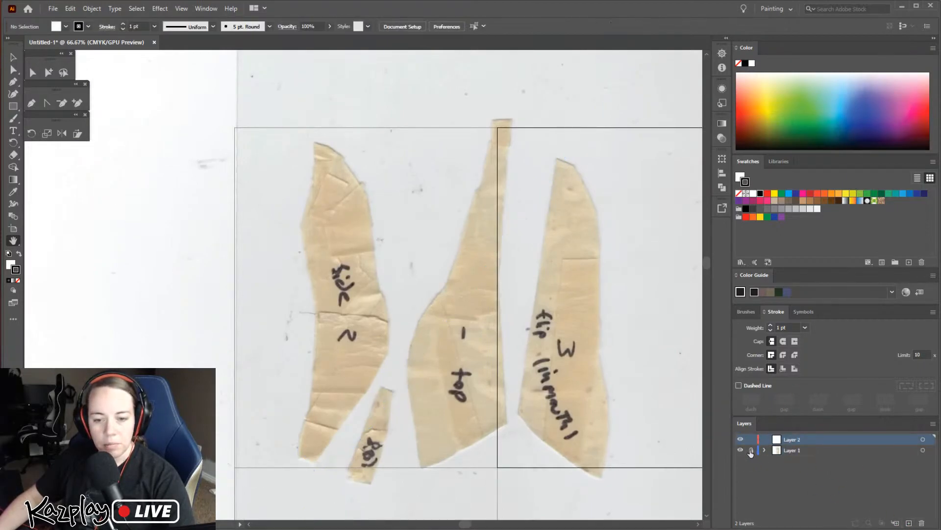
Rename the locked layer as Scan and the new empty layer as outline
double_click(792, 452)
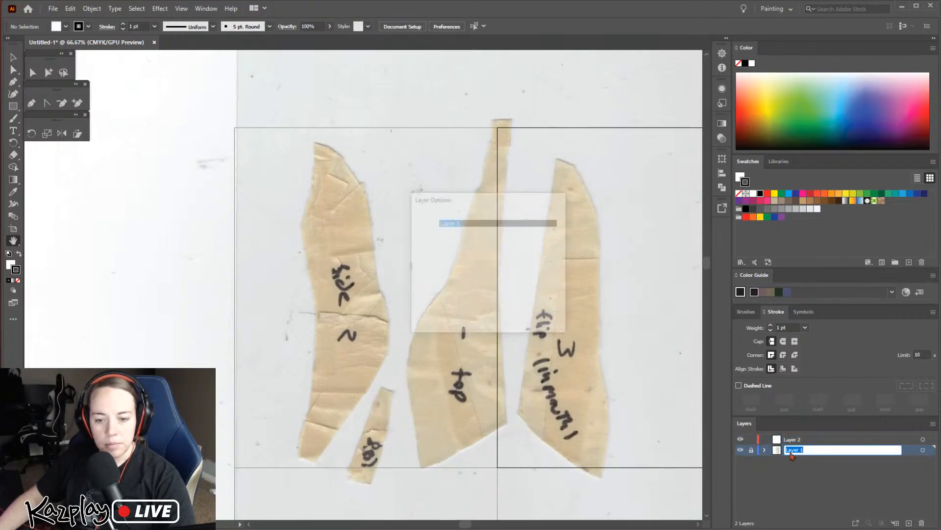
text(Scan)
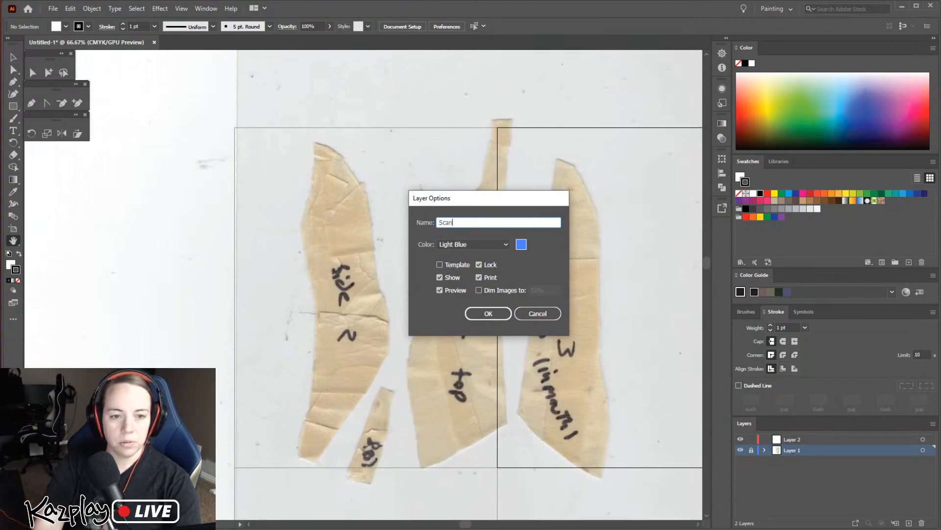
key(Return)
click(794, 444)
double_click(793, 440)
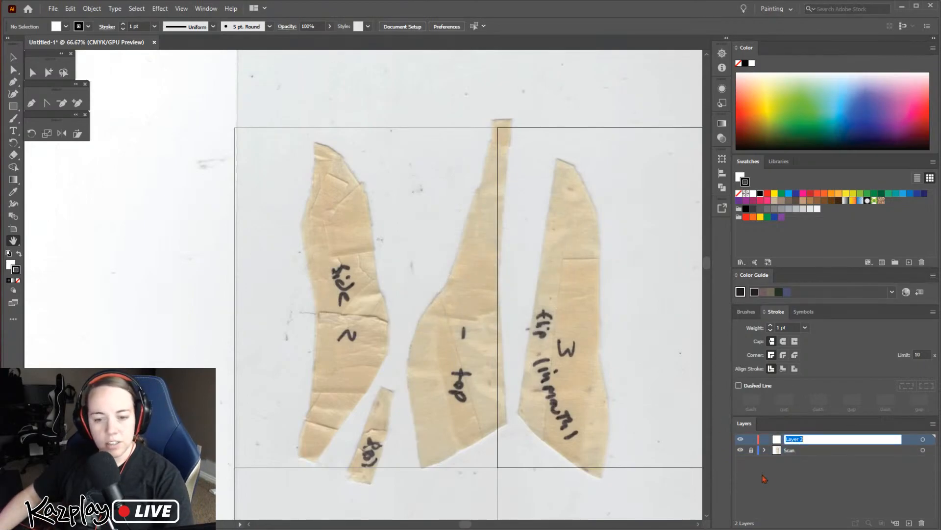
text(outline)
key(Return)
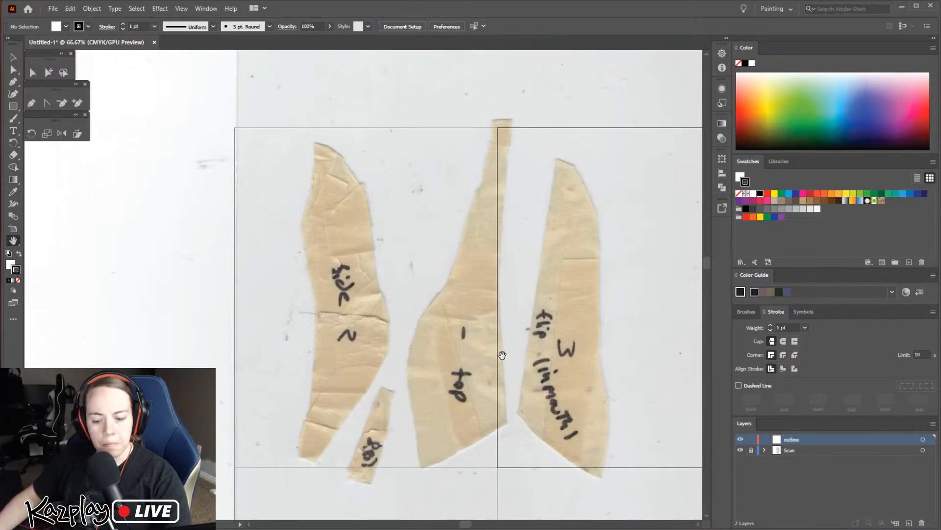
Move the floating selection, pen and transform tool groups away from the toolbar onto the blank area beside the pattern pieces
drag(480, 348, 512, 324)
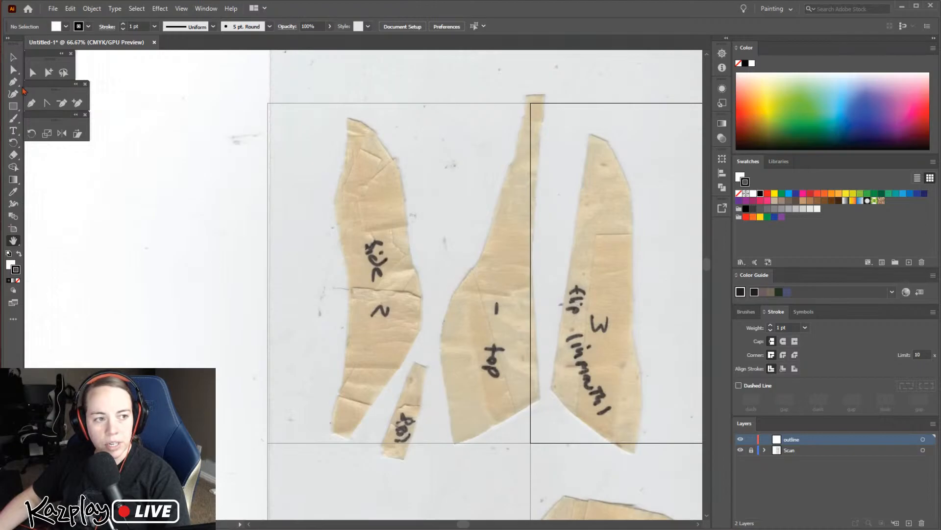
drag(40, 54, 136, 126)
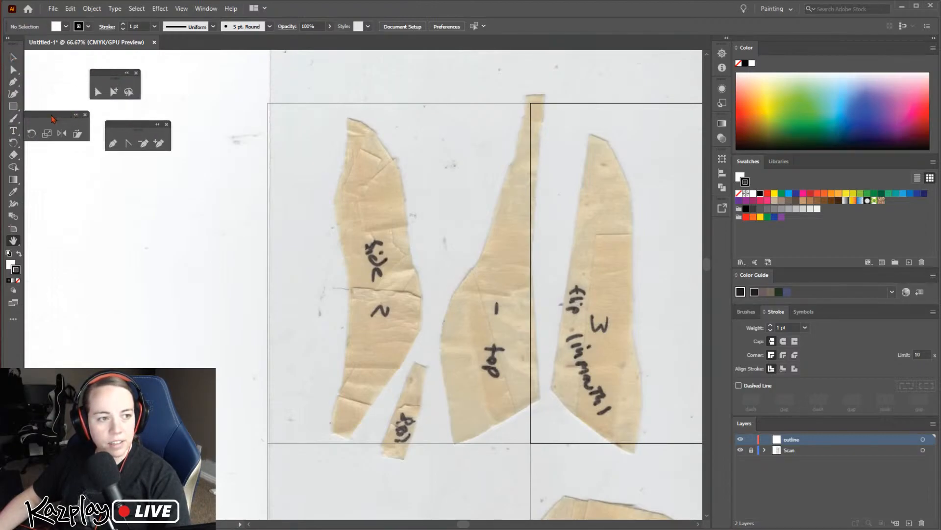
drag(76, 116, 156, 176)
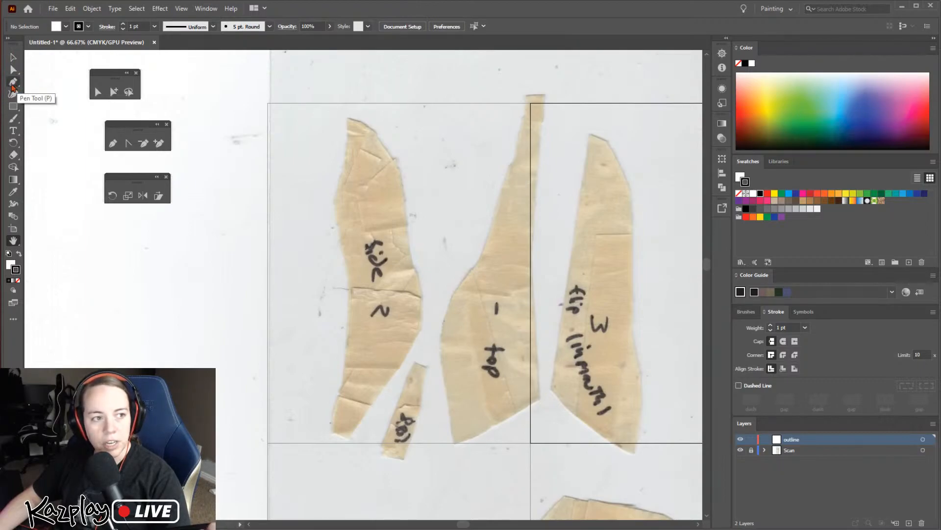
Tear off the Pen tool group as a floating palette and place it beside the toolbar, clear of the selection tools
click(14, 83)
click(19, 87)
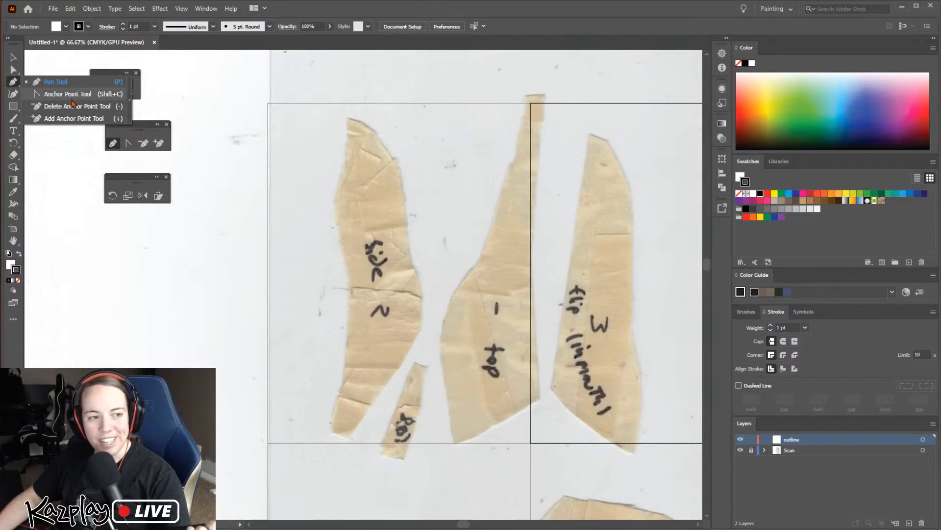
click(130, 103)
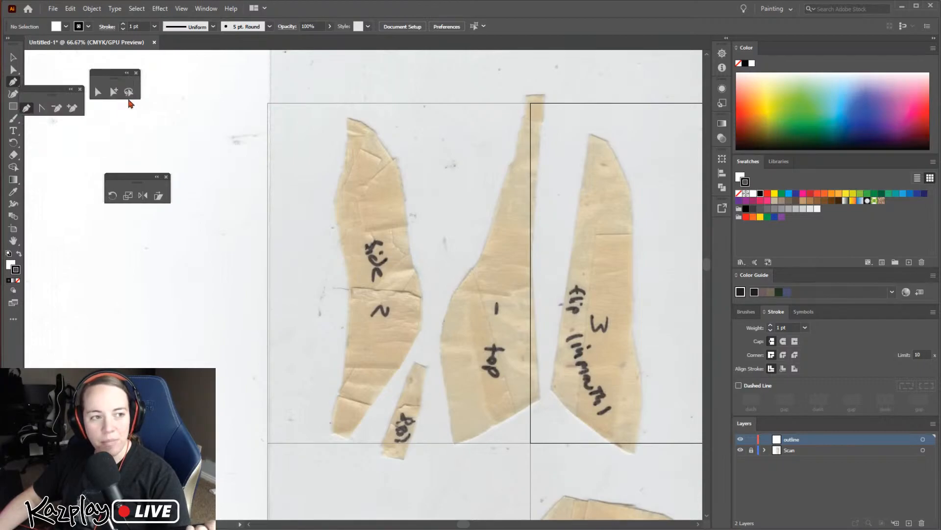
drag(53, 98, 52, 70)
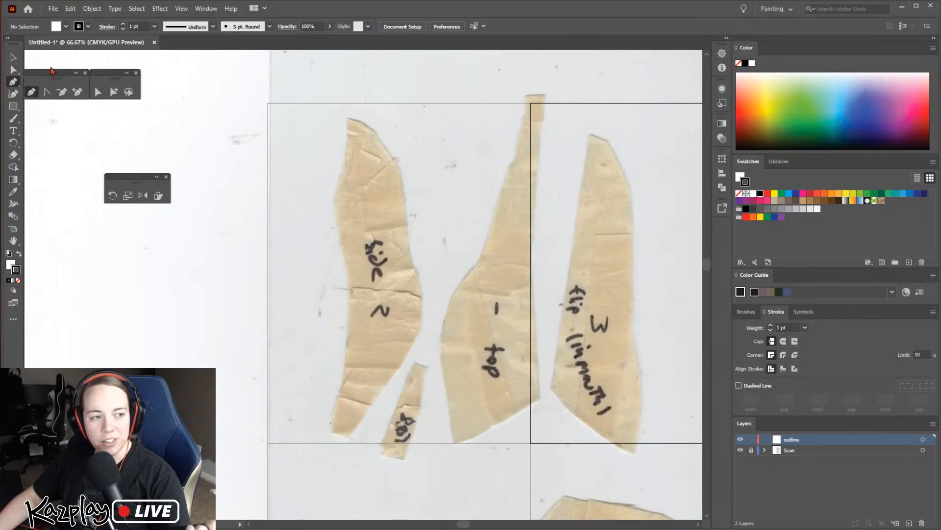
drag(110, 76, 141, 78)
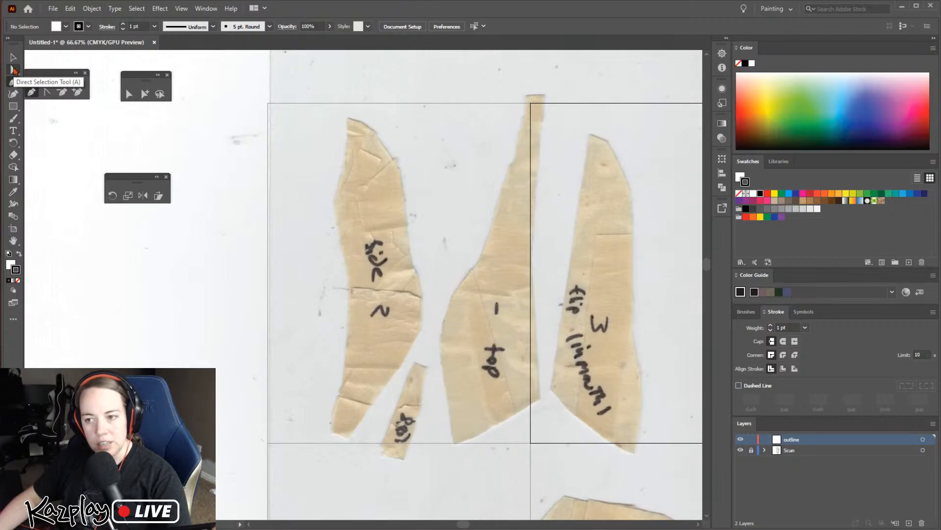
Tear off the Direct Selection tool group as a floating palette and stack it above the floating pen tools
click(13, 71)
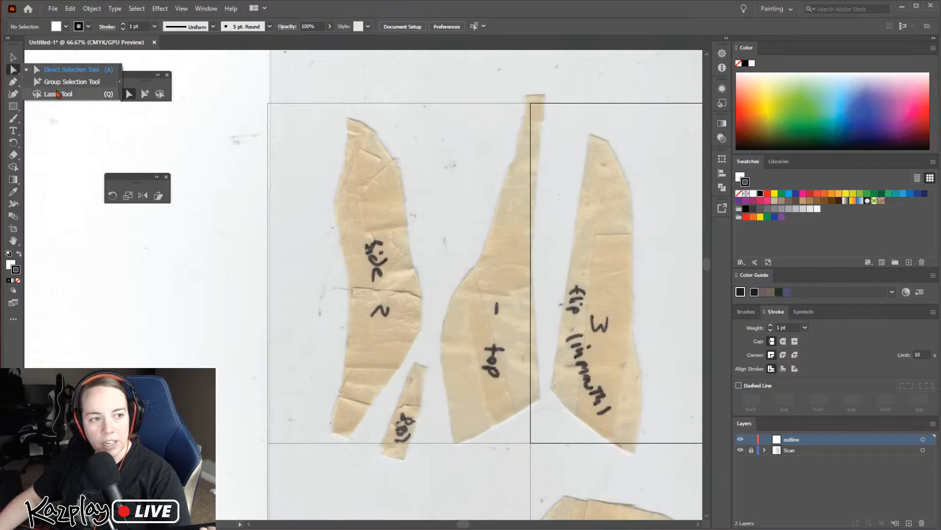
click(121, 82)
mouse_move(47, 82)
mouse_down()
mouse_move(68, 56)
mouse_move(59, 61)
mouse_move(128, 69)
mouse_move(40, 76)
mouse_move(49, 86)
mouse_up()
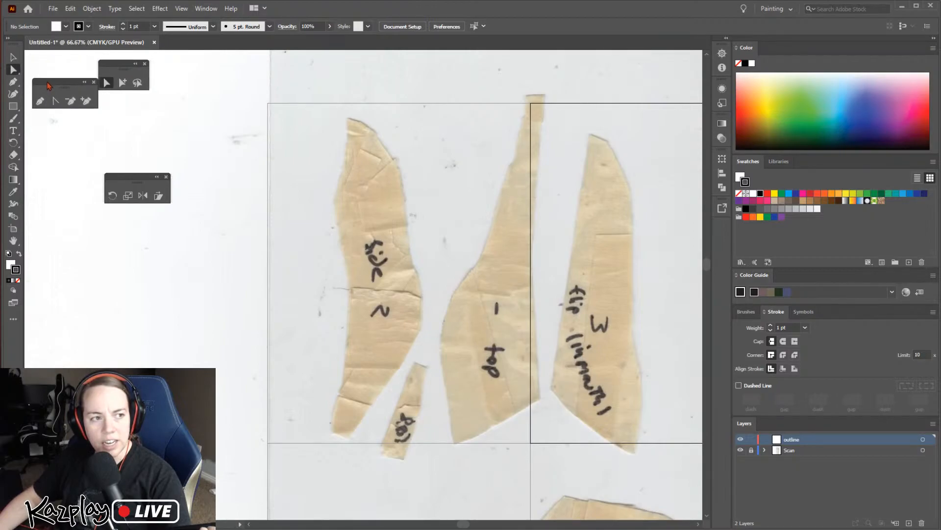
drag(114, 69, 47, 58)
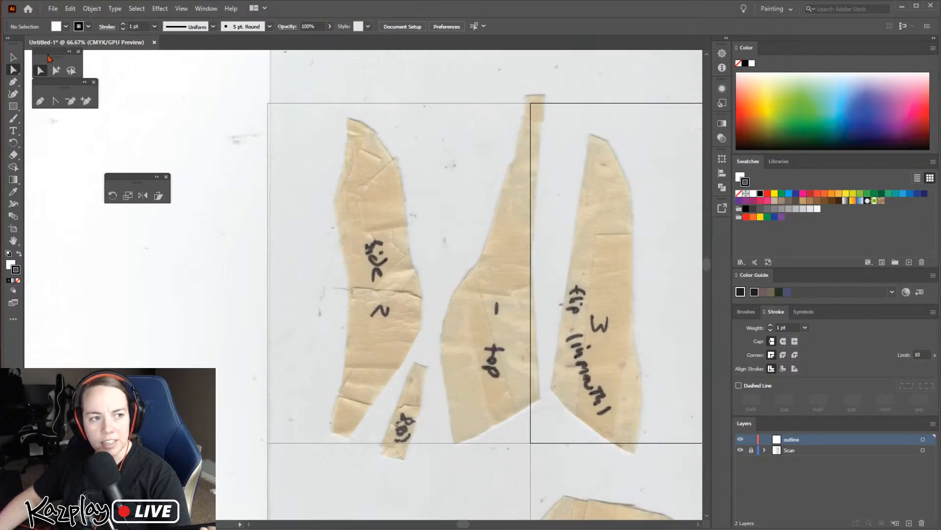
Tear off the Rotate, Scale, Reflect and Shear tool group and place it below the floating pen tools
drag(128, 175, 72, 150)
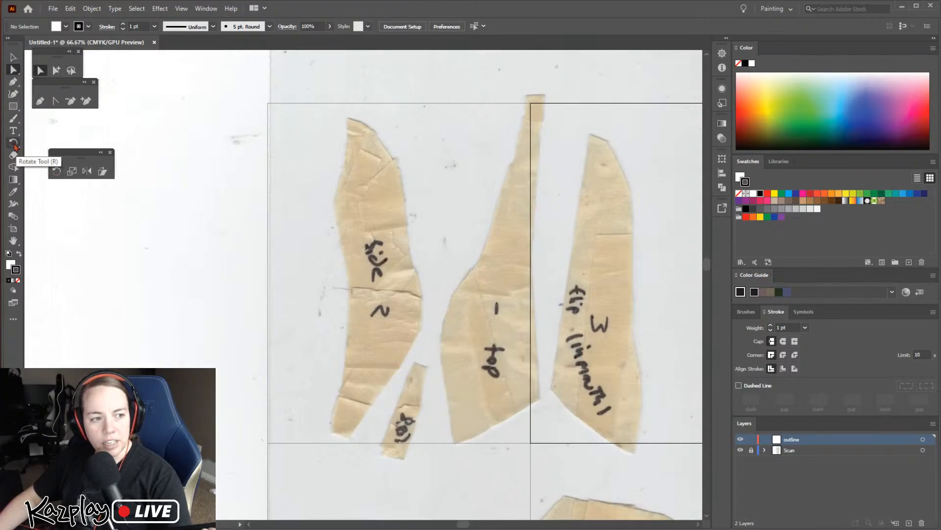
click(19, 147)
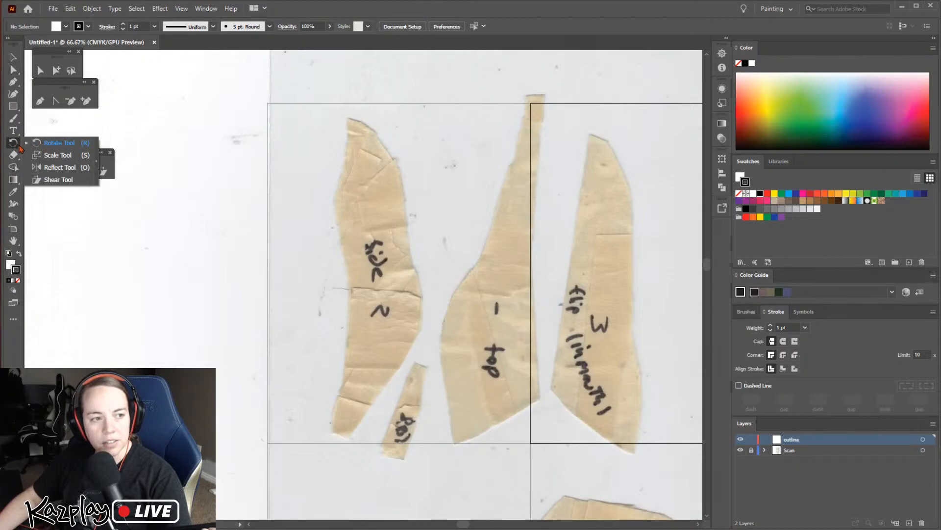
drag(70, 156, 47, 139)
click(19, 149)
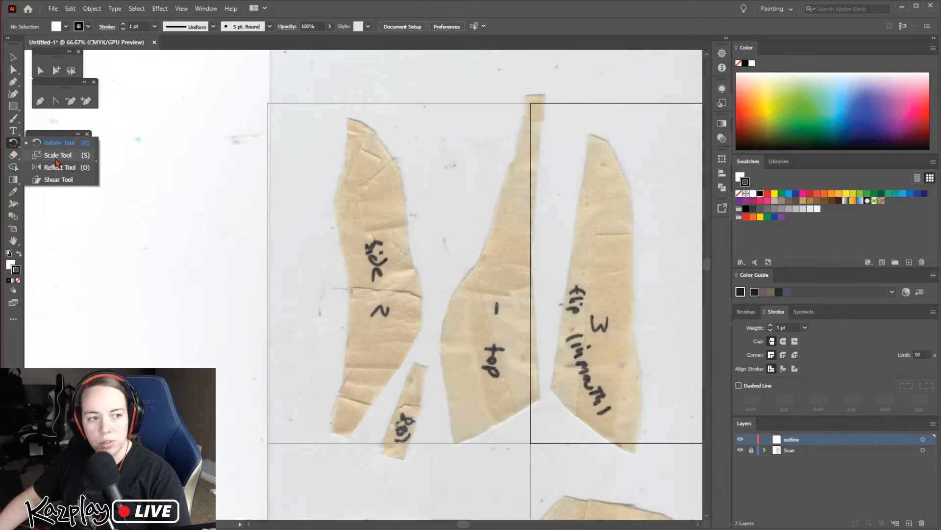
click(23, 148)
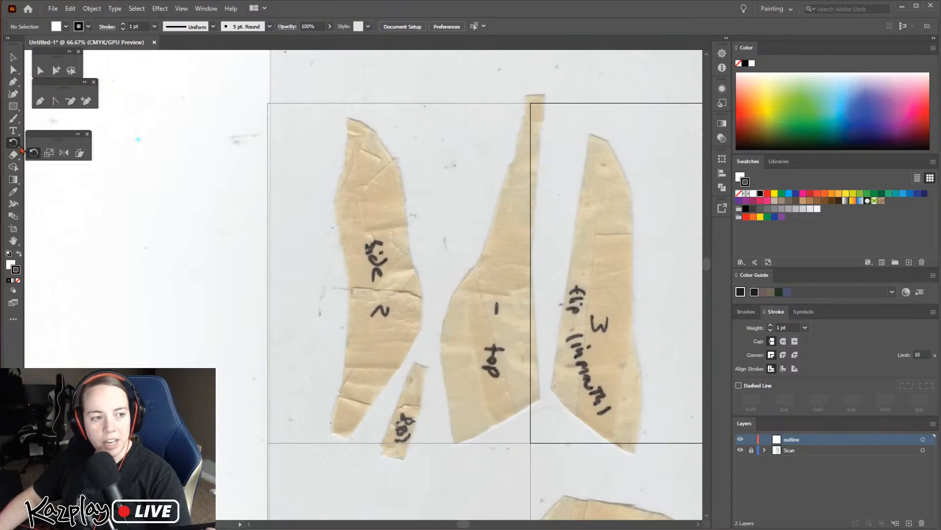
click(20, 148)
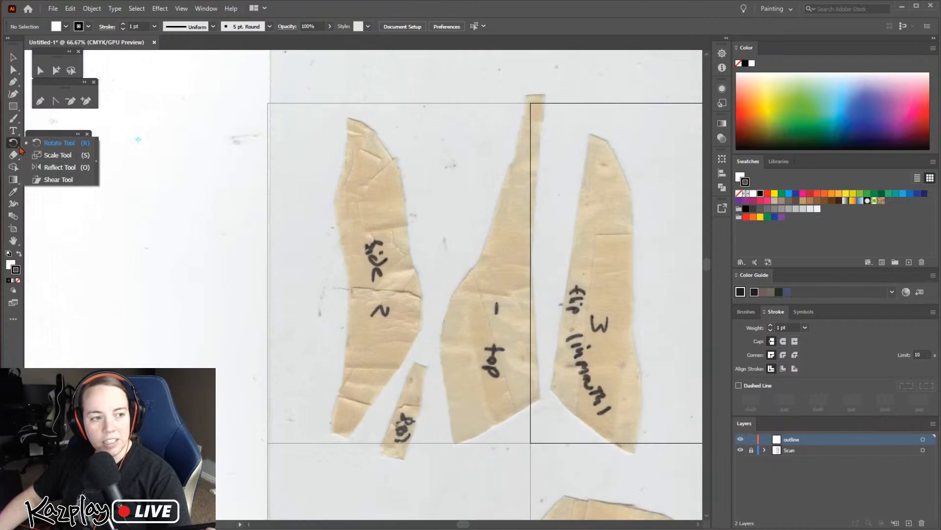
click(97, 165)
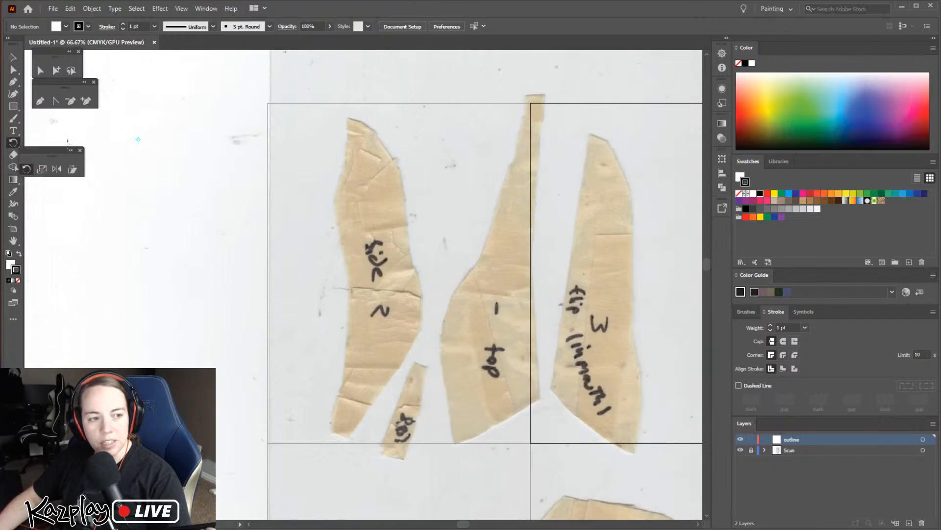
drag(49, 156, 67, 126)
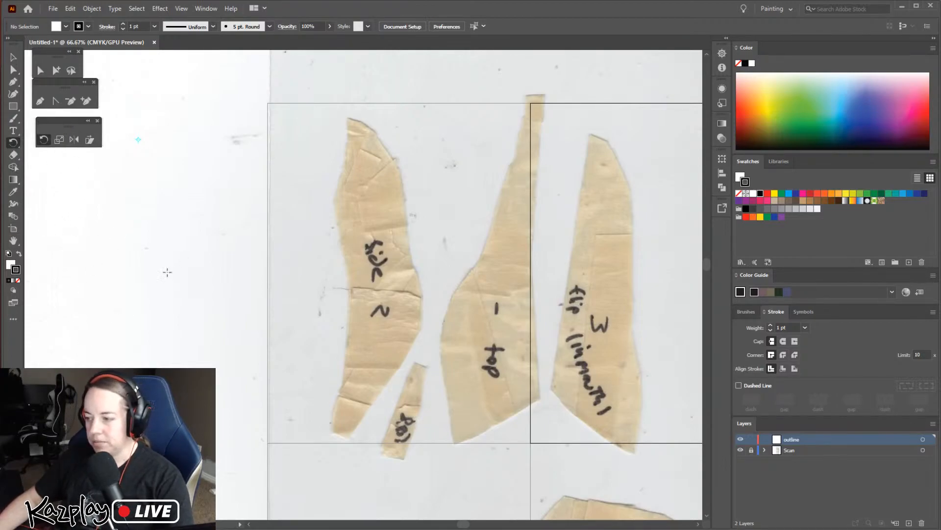
Activate the Pen tool, set the fill to None, and make the black stroke the active colour
click(40, 101)
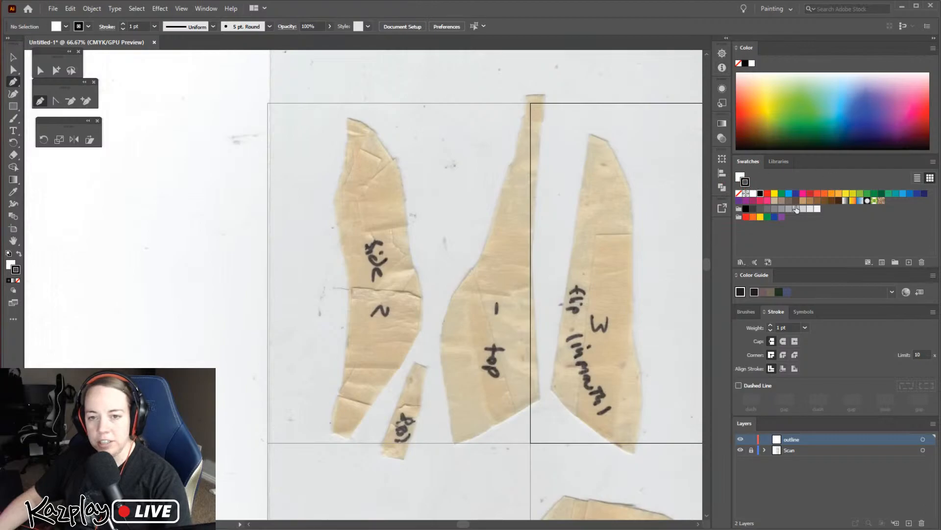
click(739, 177)
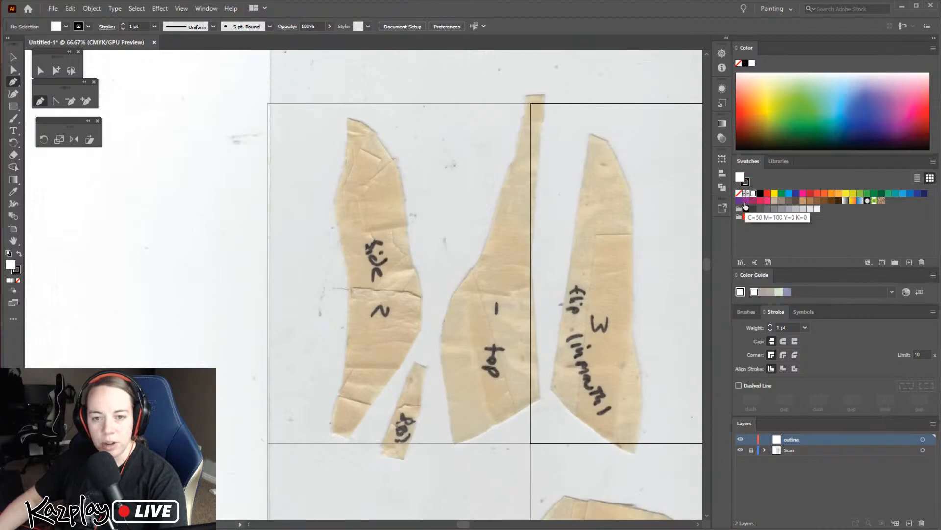
click(740, 195)
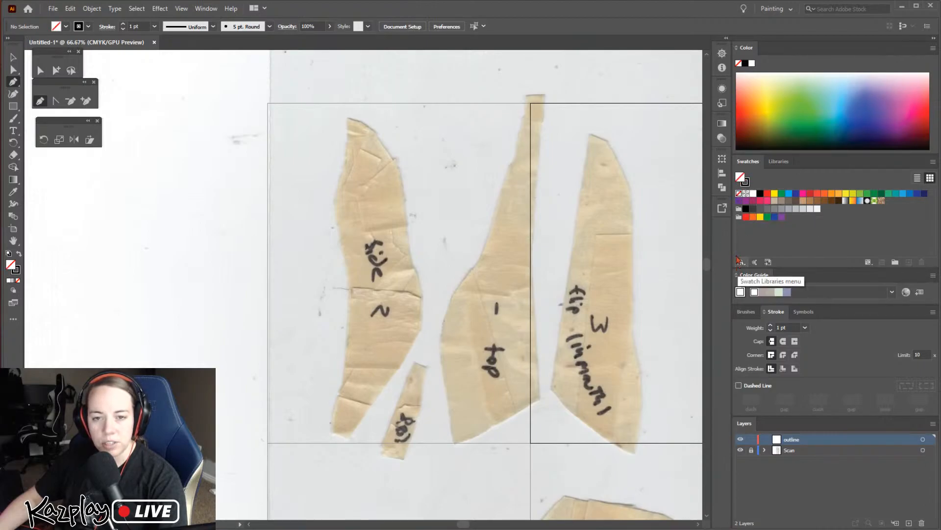
click(746, 183)
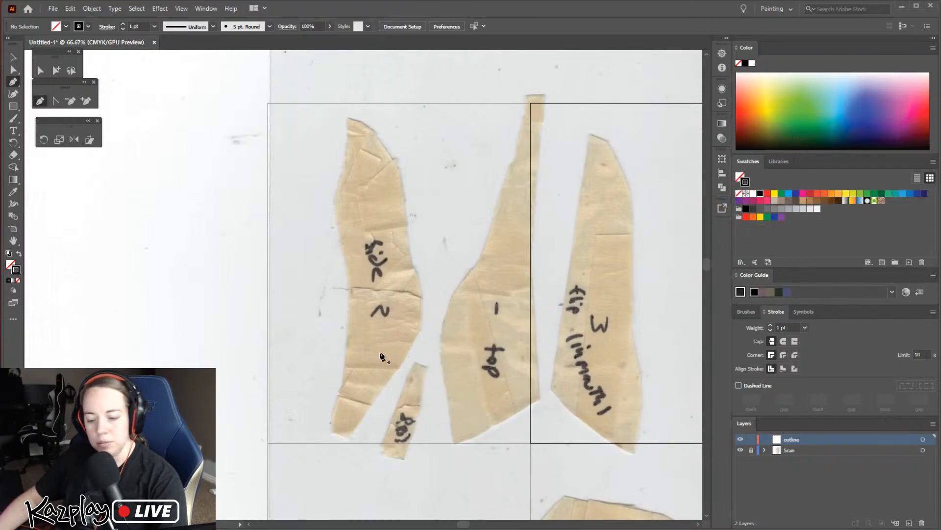
Draw a closed six-point practice outline with the Pen tool in the blank area beside the "side 2" piece
key(ctrl+plus)
key(ctrl+minus)
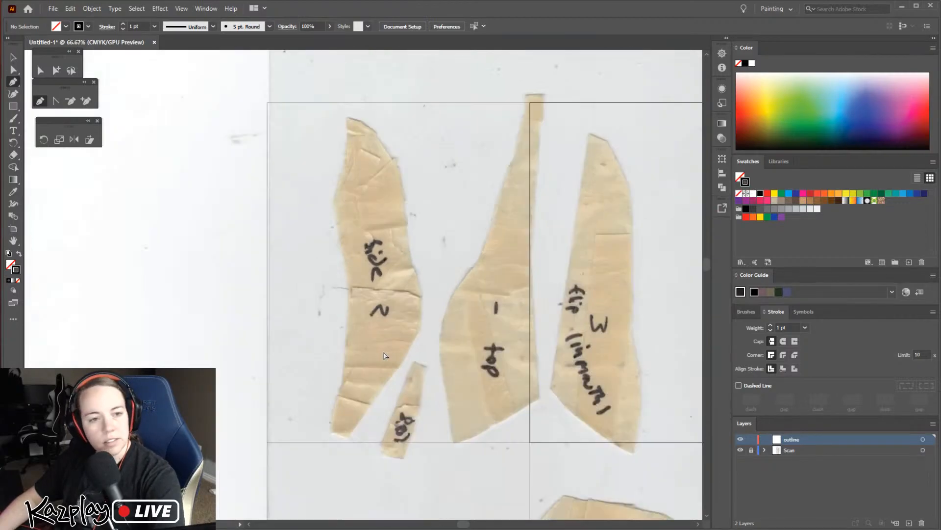
drag(413, 324, 486, 329)
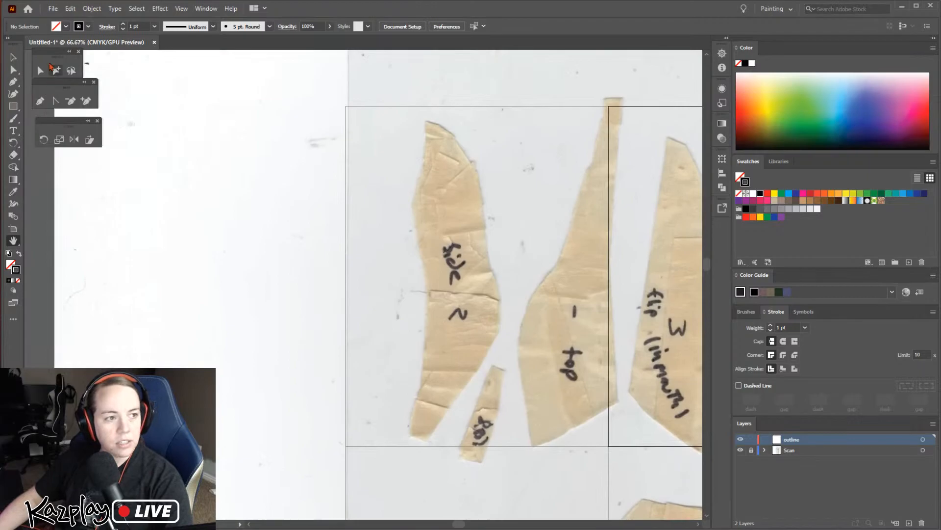
click(13, 81)
click(196, 232)
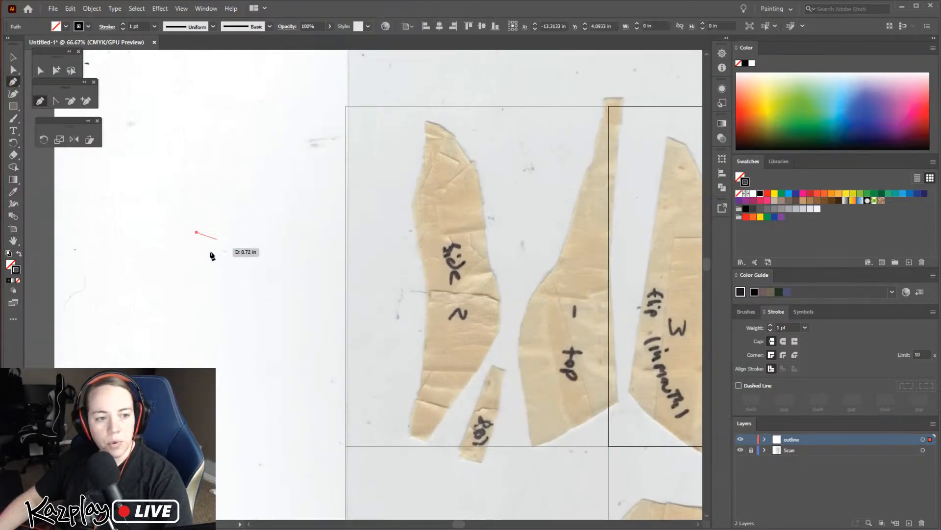
click(196, 184)
click(274, 115)
click(323, 195)
click(270, 333)
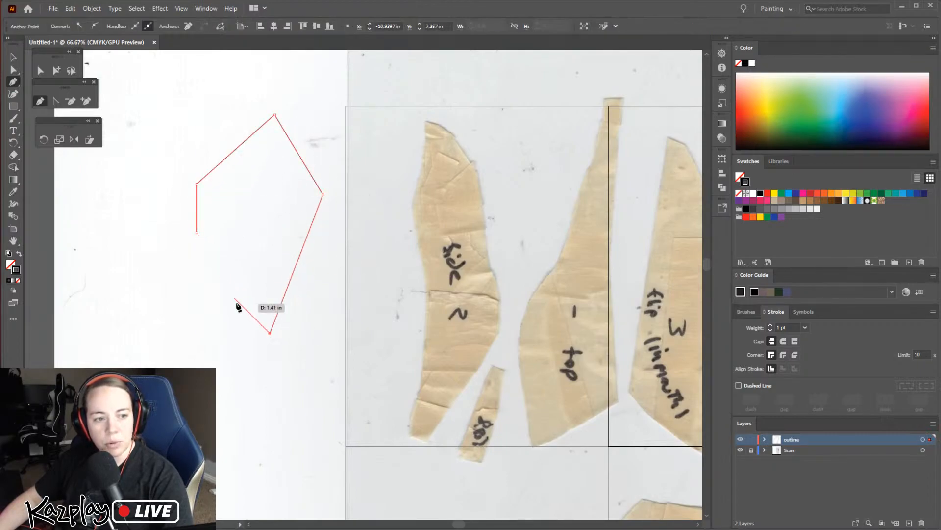
click(192, 268)
click(196, 233)
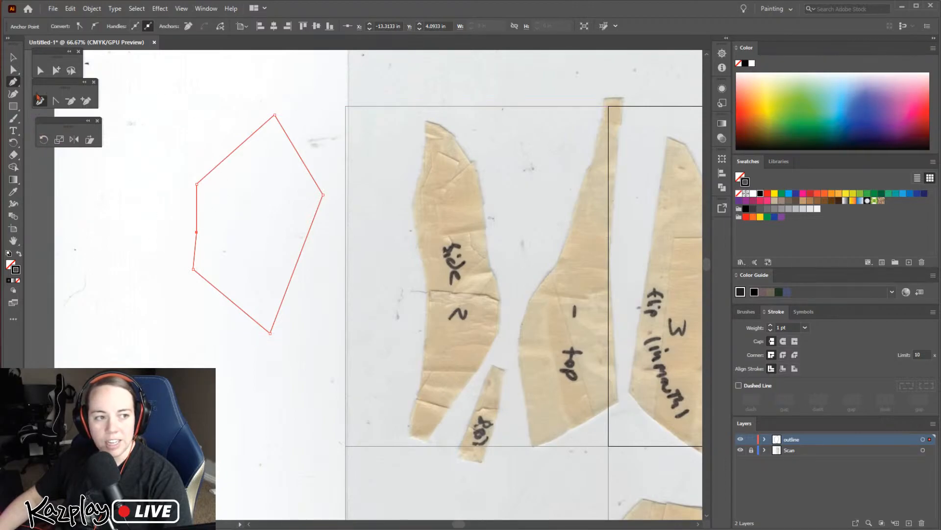
Bow four straight segments of the practice outline outward into curves with the Curvature tool
click(14, 95)
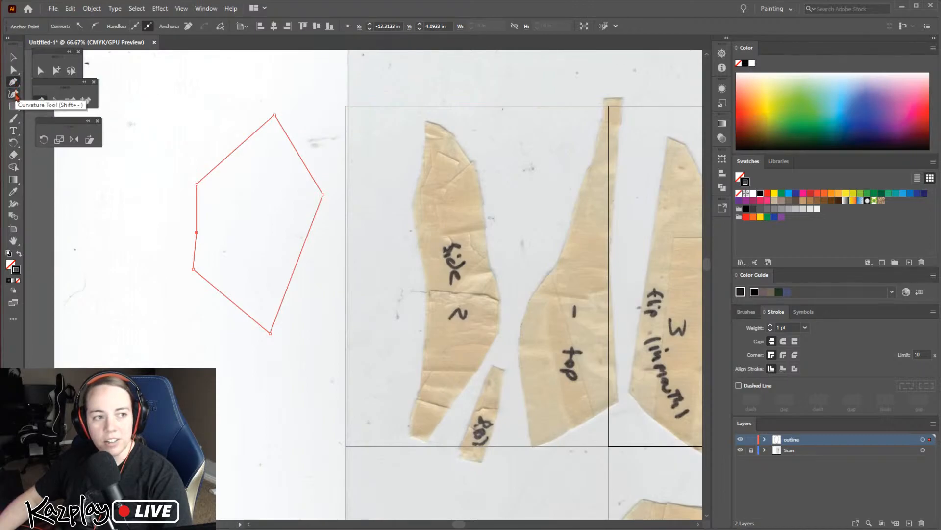
click(14, 94)
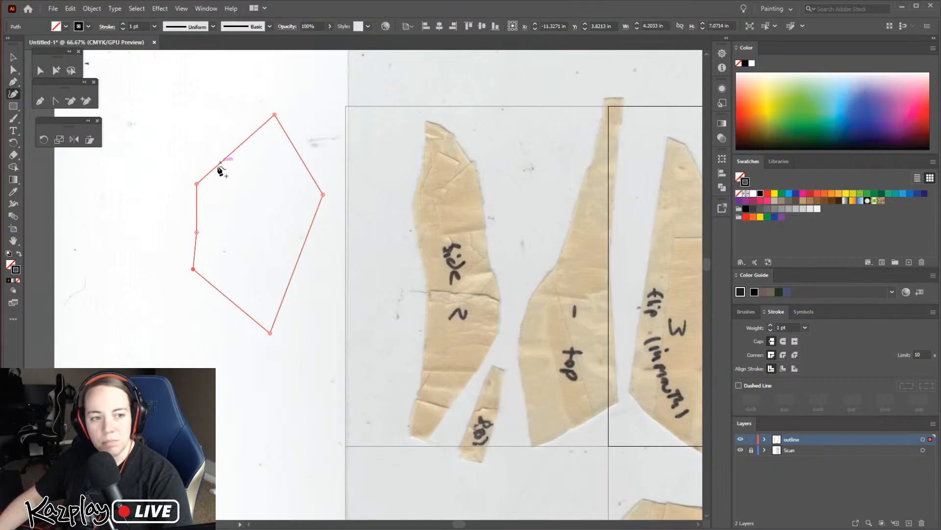
drag(219, 166, 221, 134)
drag(298, 154, 311, 139)
drag(300, 259, 312, 265)
drag(229, 300, 220, 316)
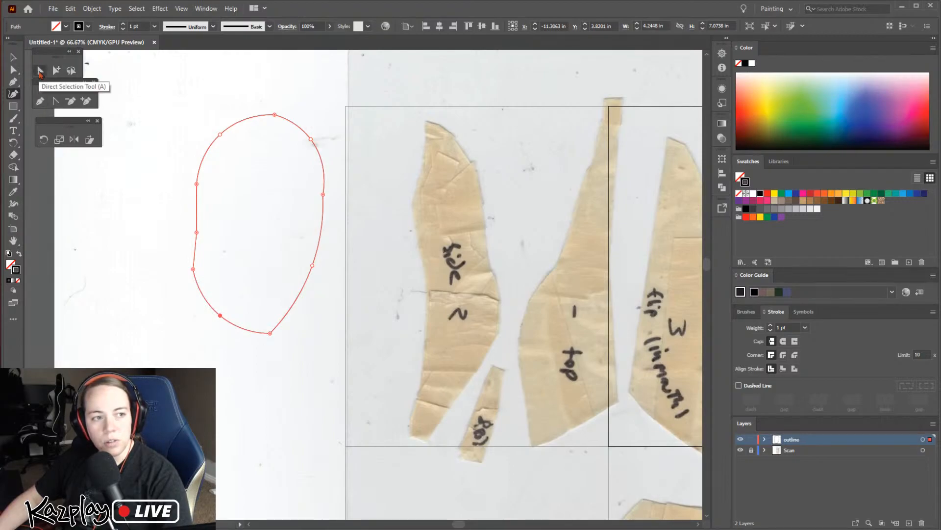
Convert the middle anchor on the practice outline's straight side to a smooth point, switching it to a corner once in between
click(41, 71)
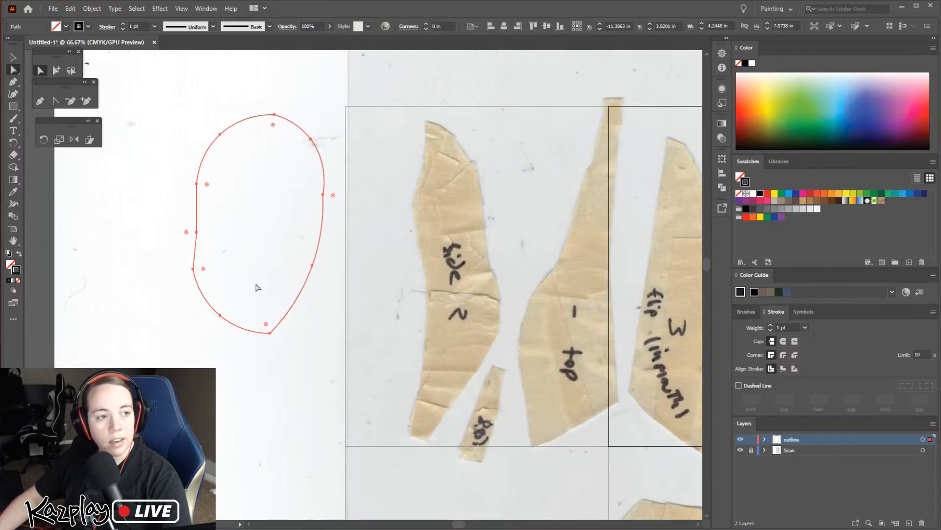
click(197, 233)
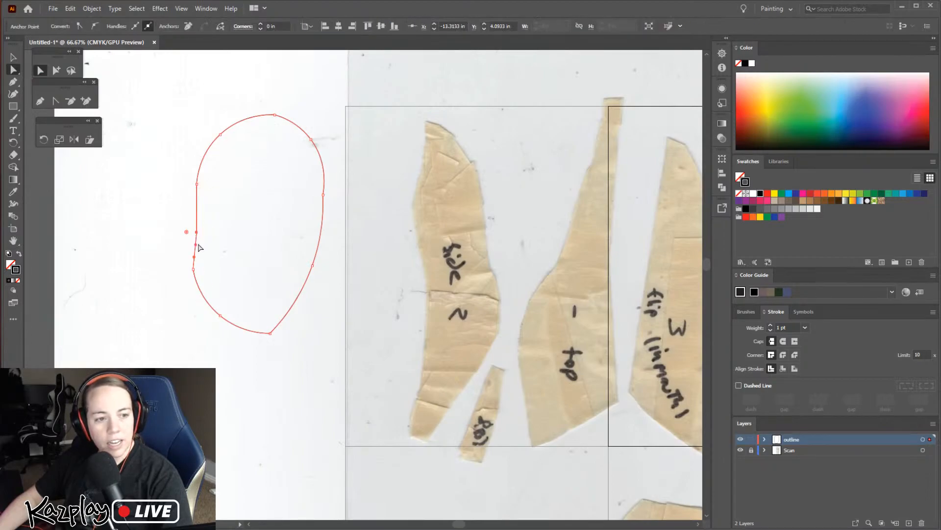
key(ctrl+plus)
key(ctrl+plus)
key(ctrl+plus)
key(ctrl+plus)
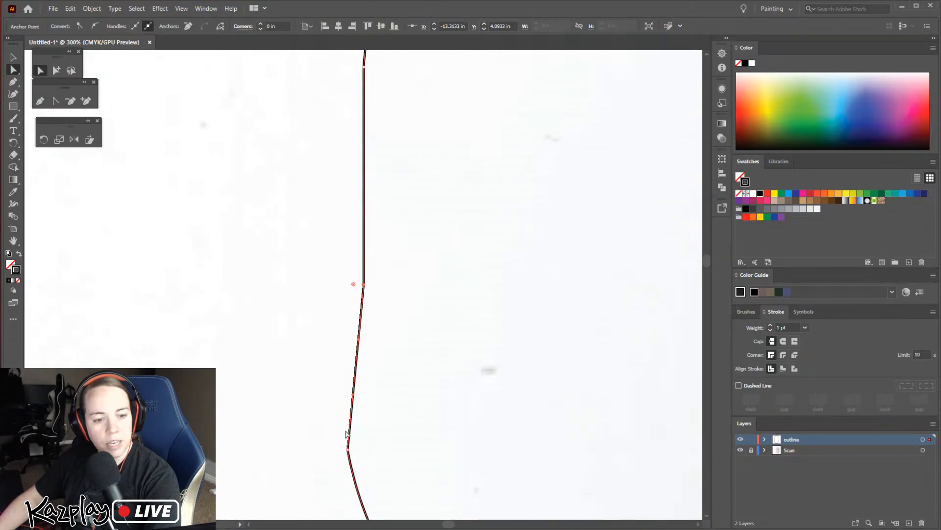
click(347, 449)
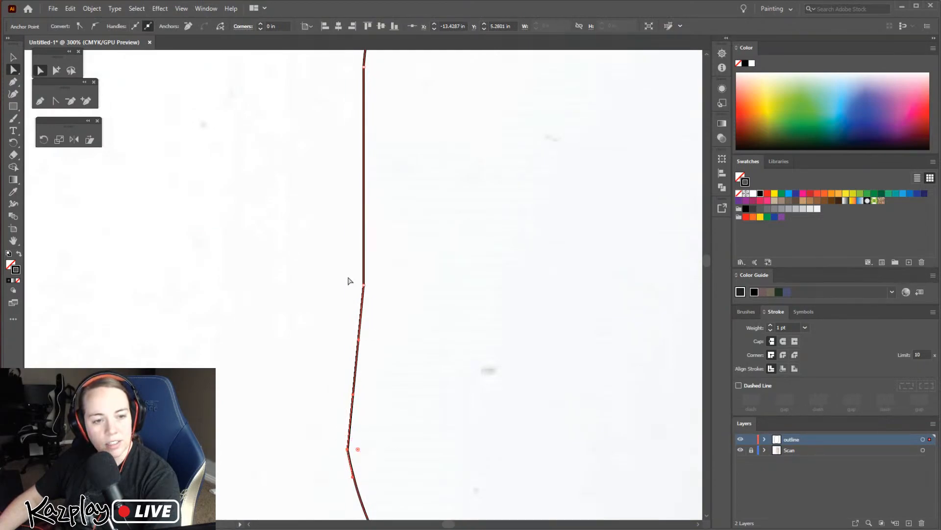
click(364, 284)
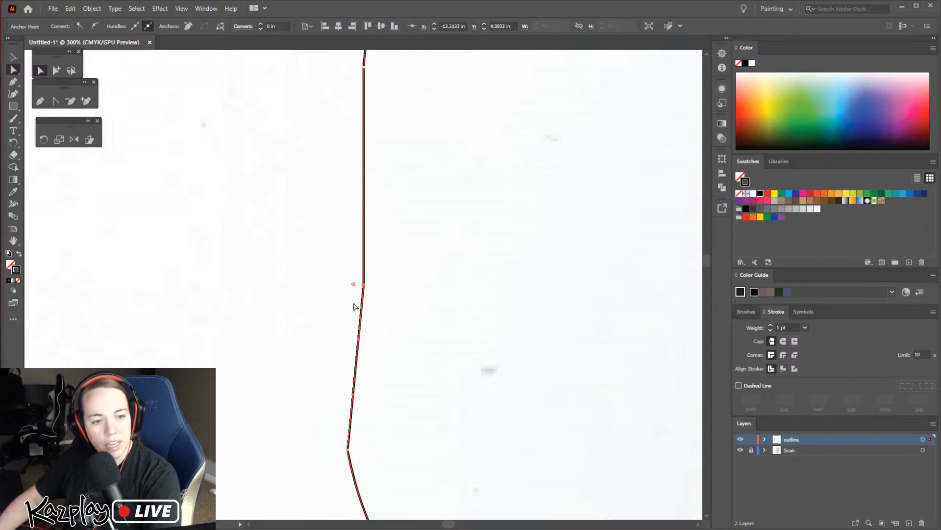
key(ctrl+=)
key(ctrl+=)
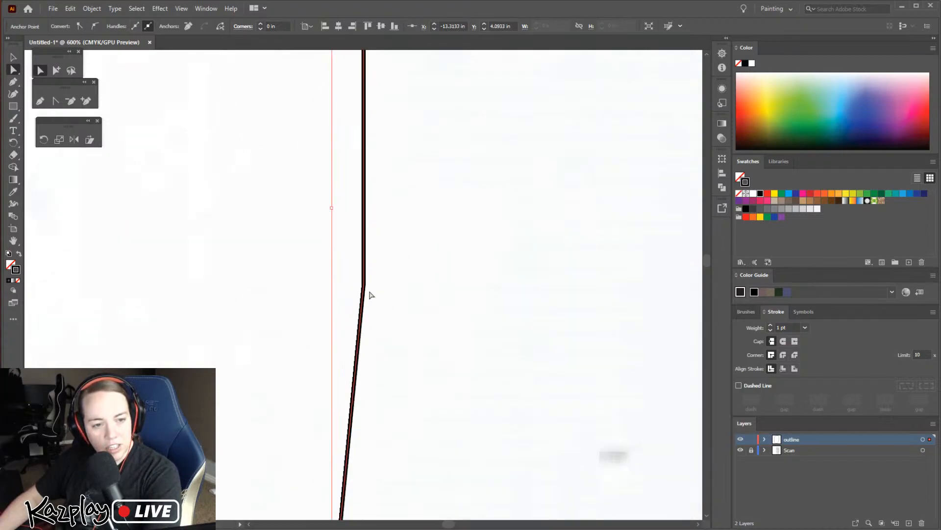
key(ctrl+minus)
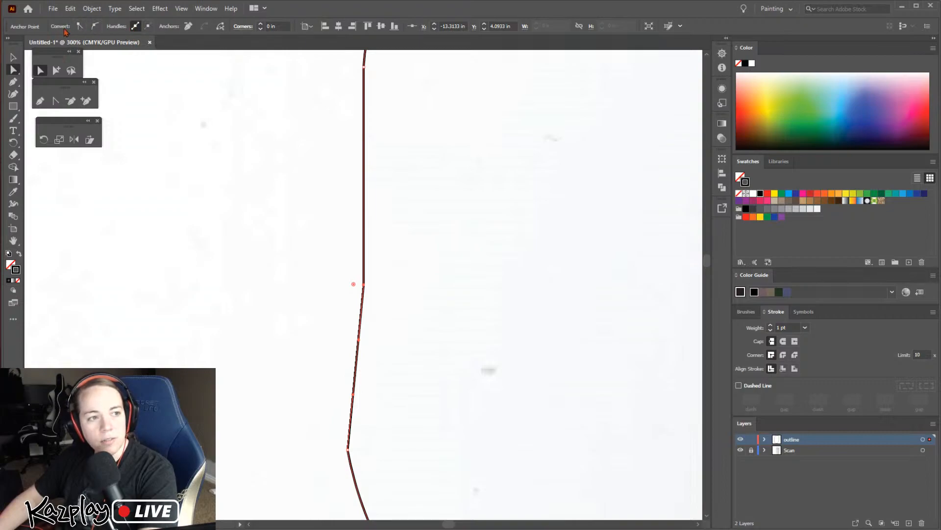
click(94, 28)
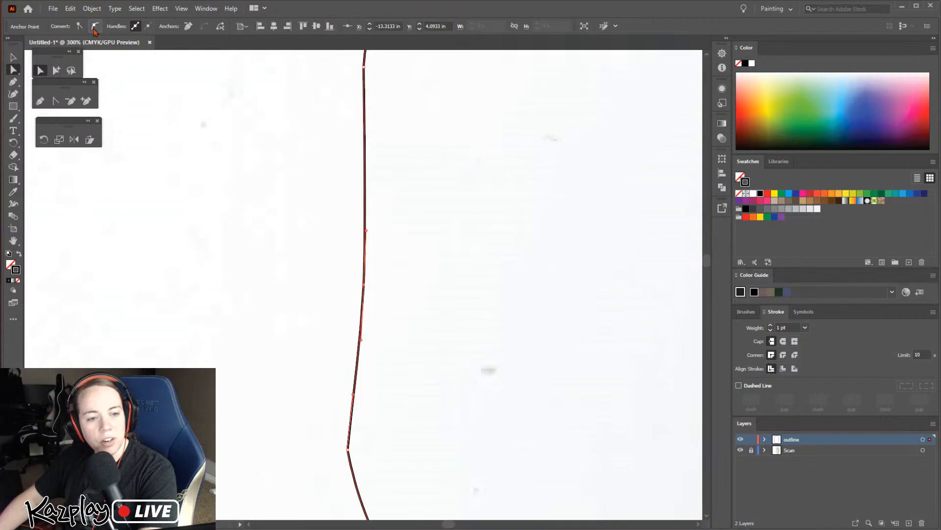
click(79, 27)
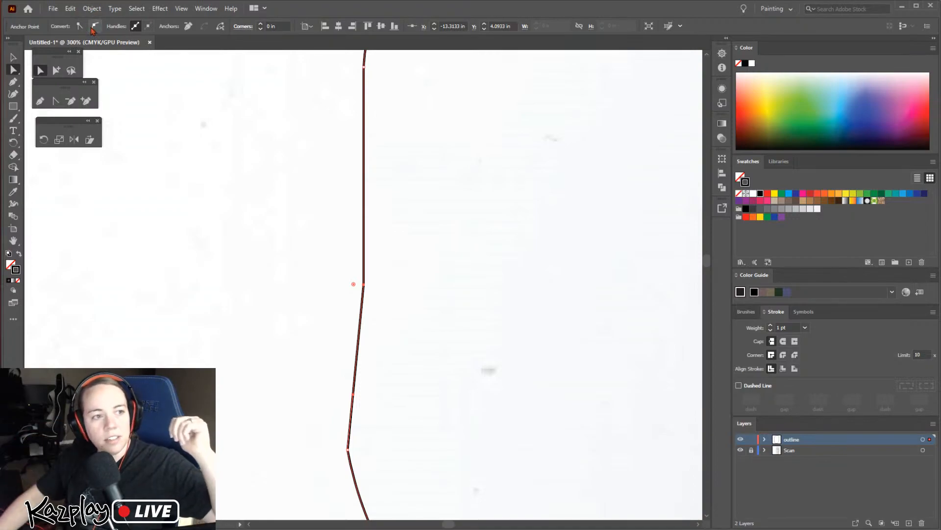
click(94, 27)
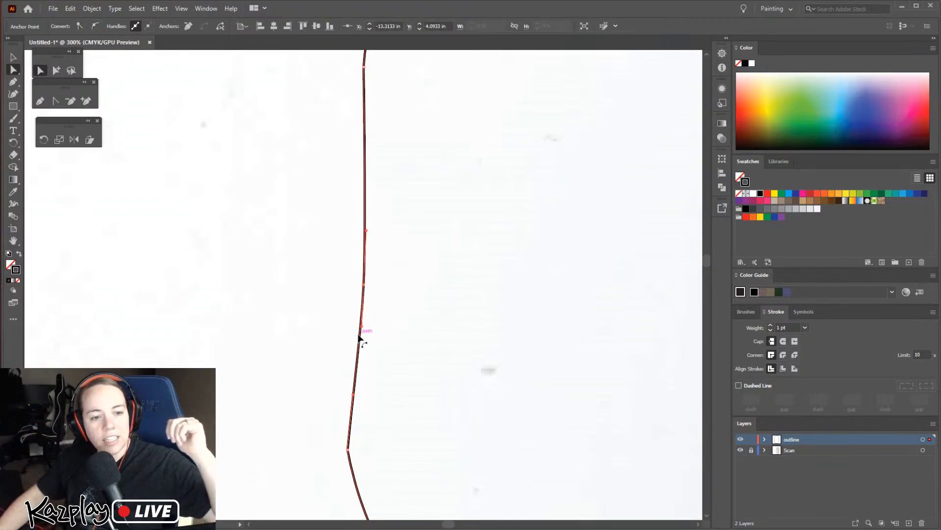
Reshape the curve around the smooth anchor with its direction handles, and convert the anchor back to a corner
drag(362, 328, 411, 302)
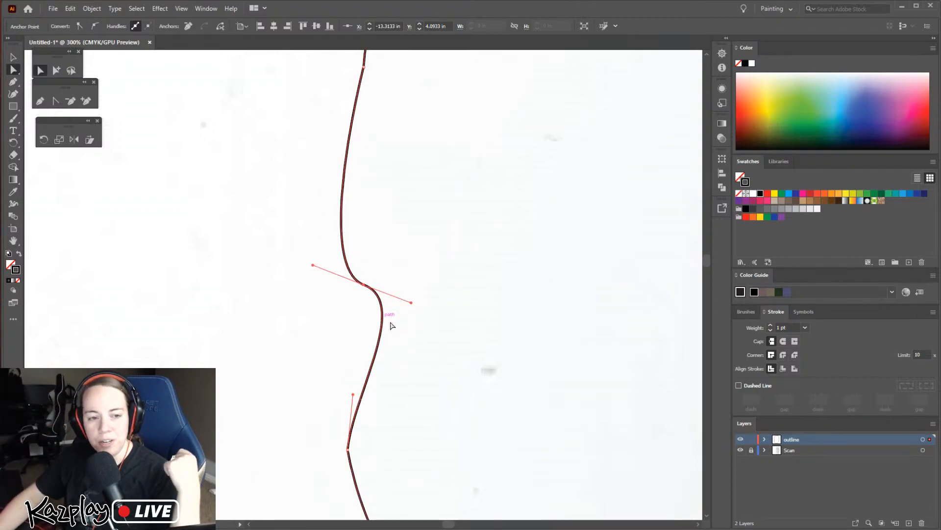
drag(411, 302, 327, 351)
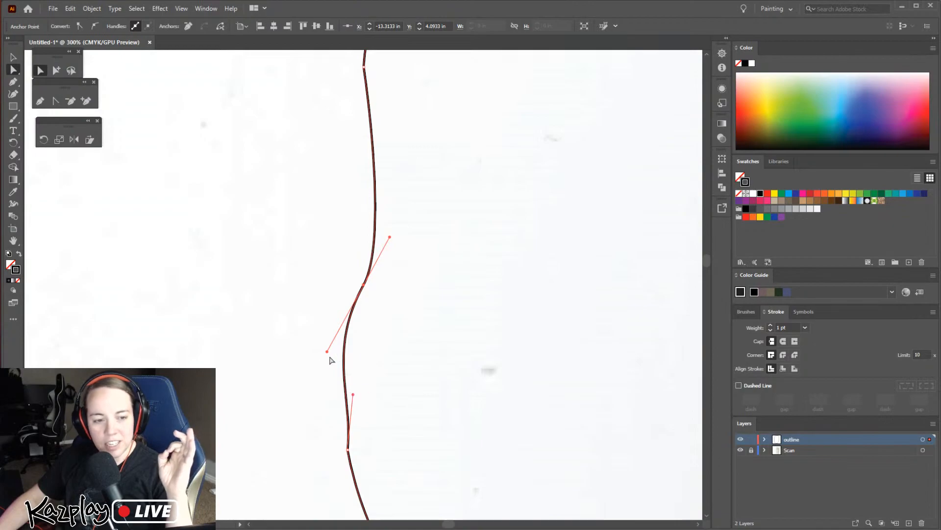
drag(327, 351, 358, 293)
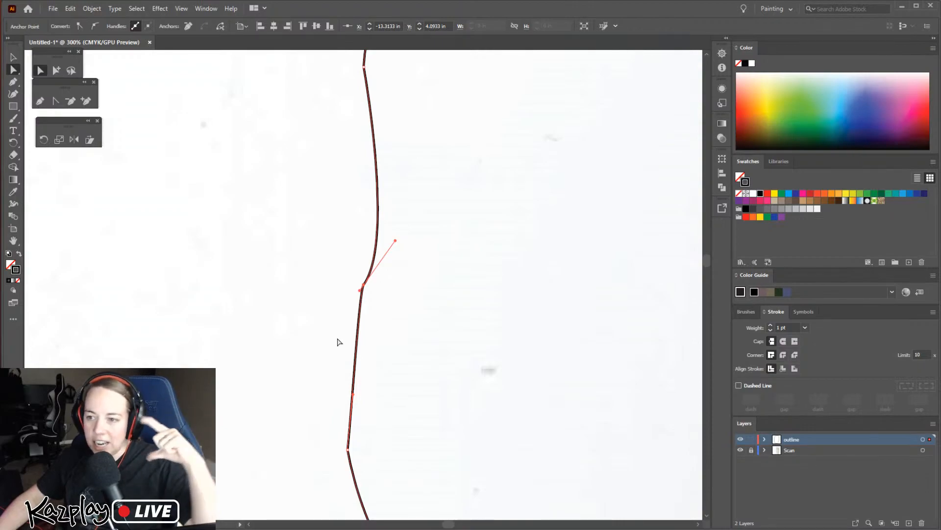
drag(359, 294, 354, 320)
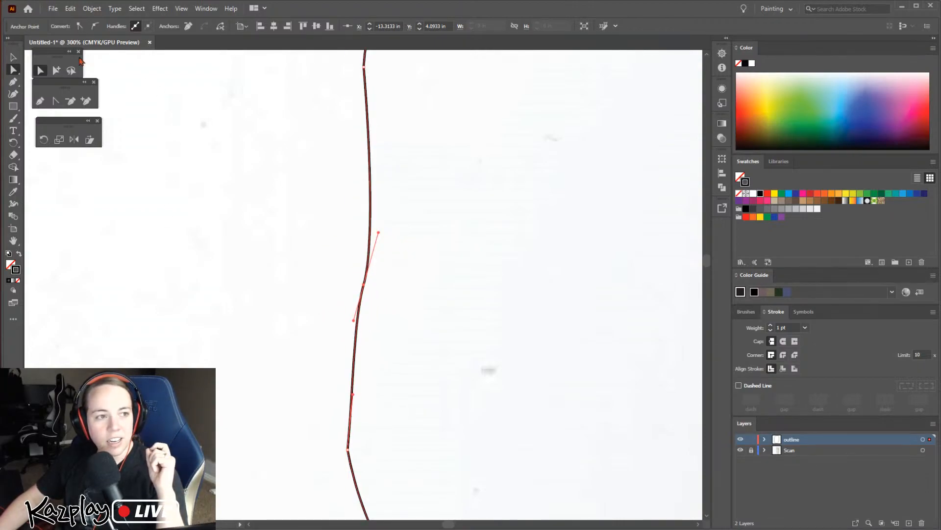
click(80, 27)
click(364, 333)
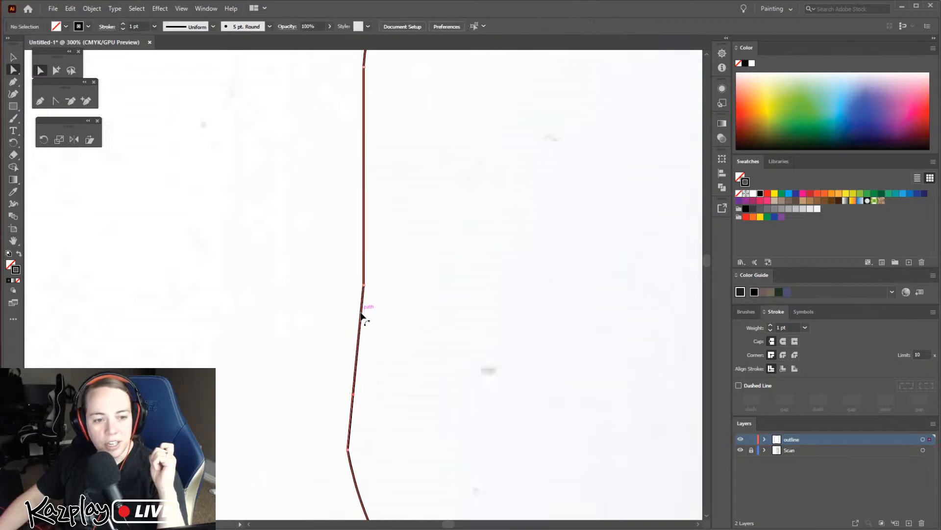
Delete the whole practice outline beside the artboard
click(362, 314)
key(ctrl+minus)
key(ctrl+minus)
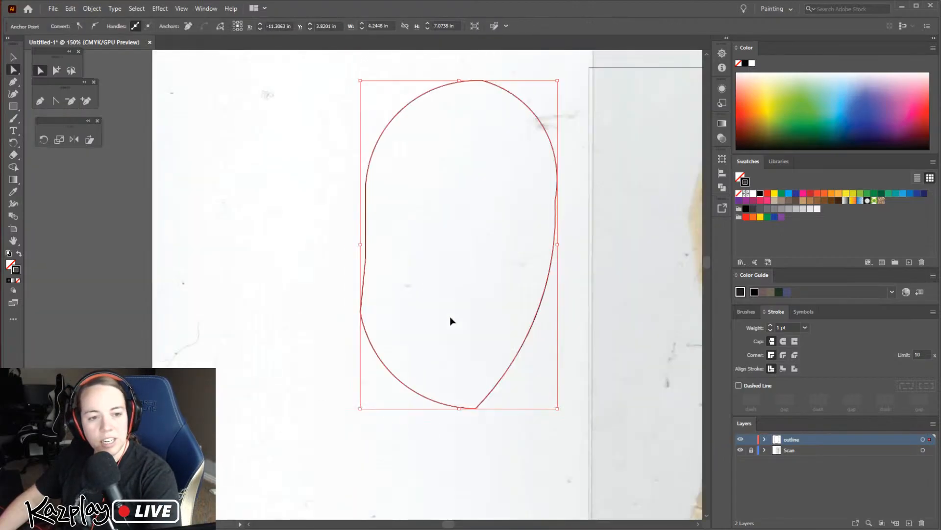
key(space)
drag(534, 330, 406, 337)
click(391, 337)
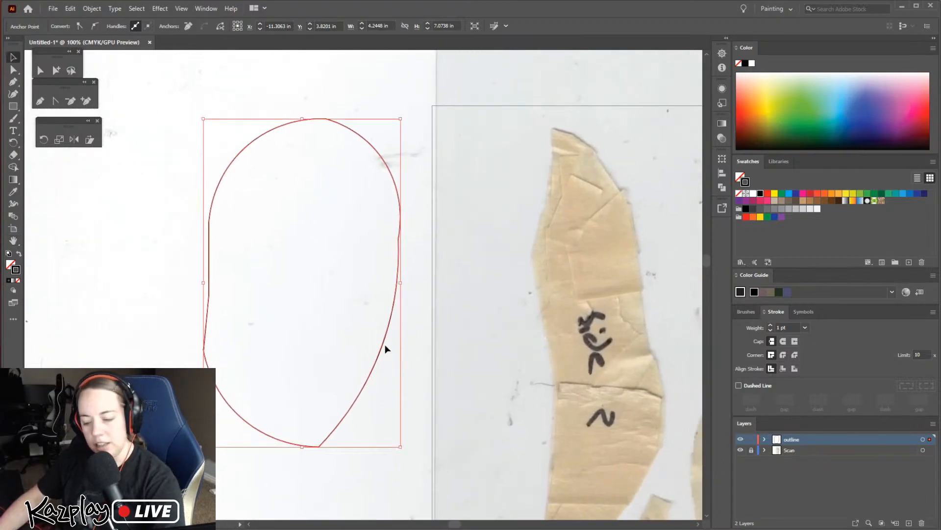
key(Delete)
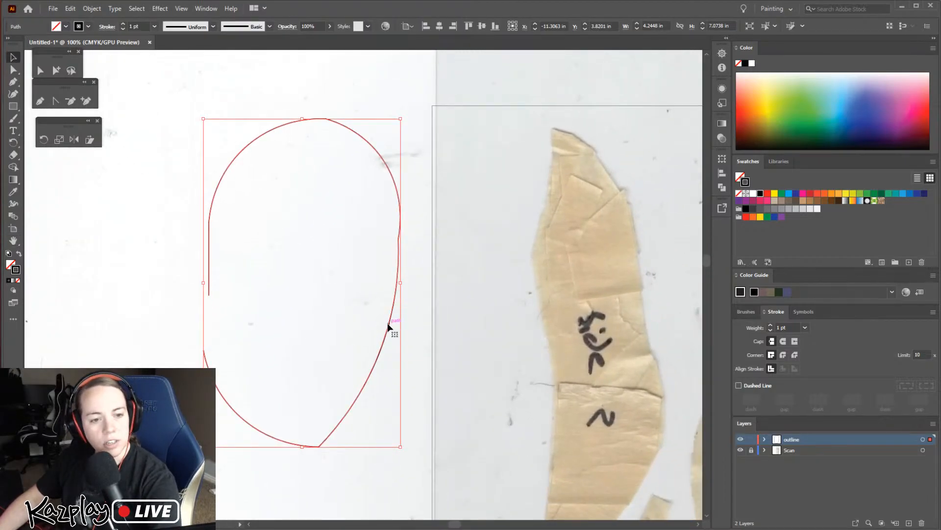
key(Delete)
Draw a rough closed five-point Pen tool outline around the "side 2" piece, anchored at its tips and widest bulges
key(space)
drag(456, 351, 322, 273)
key(ctrl+minus)
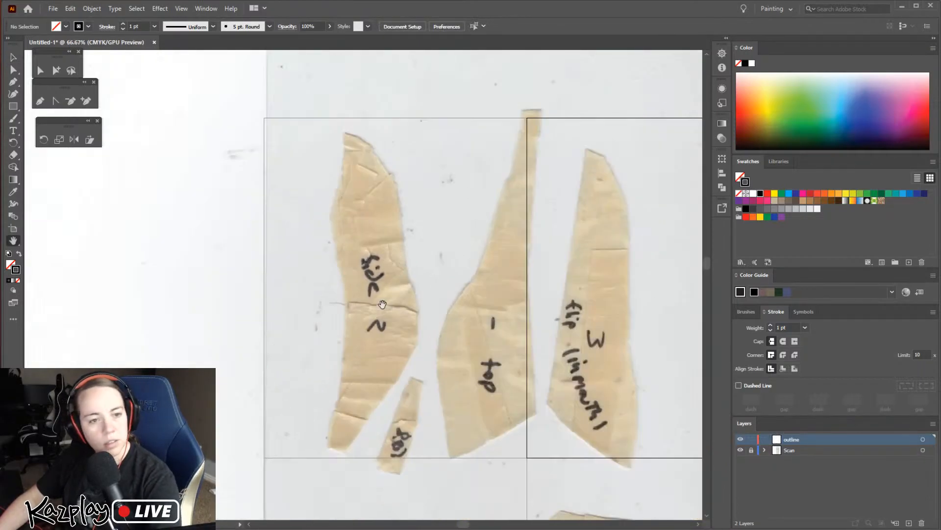
click(41, 101)
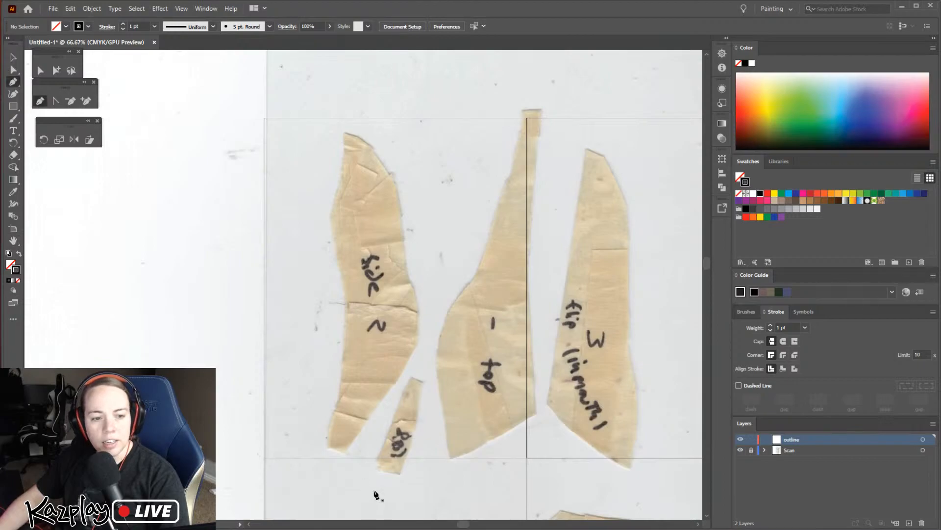
click(326, 446)
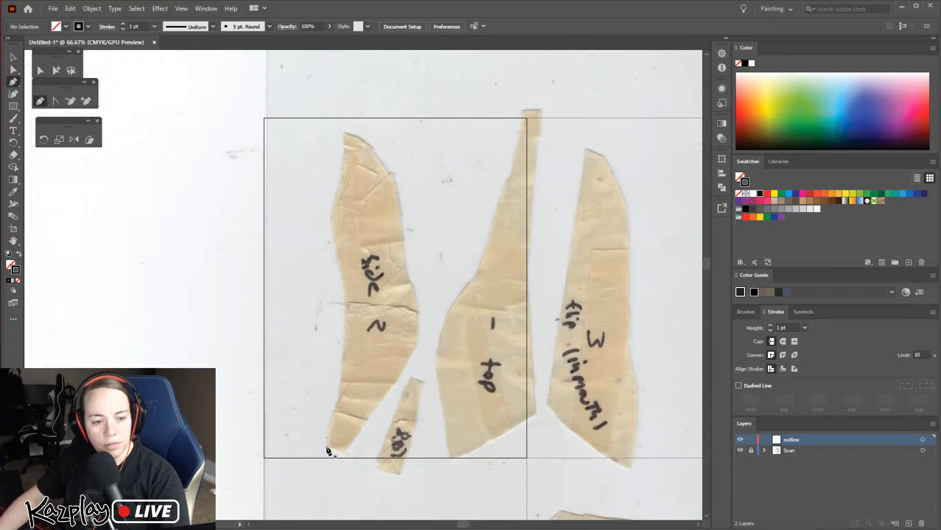
click(329, 215)
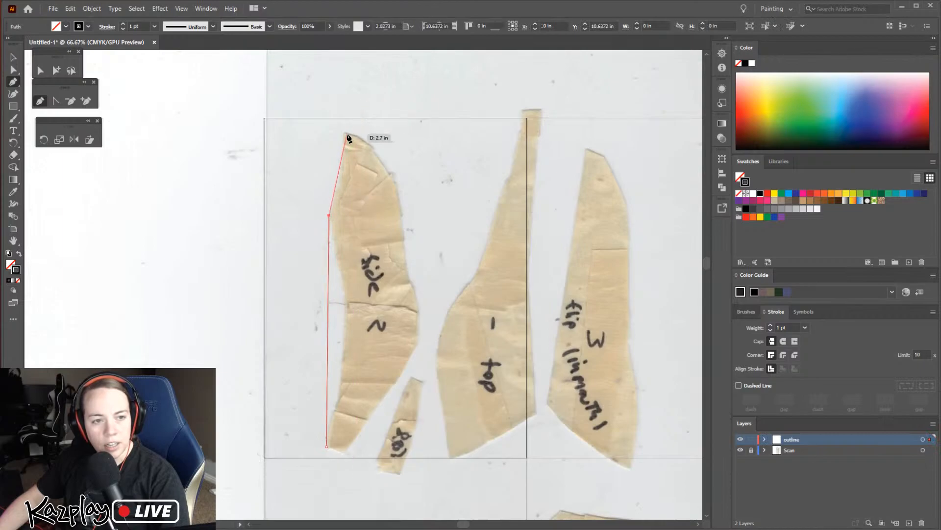
click(344, 132)
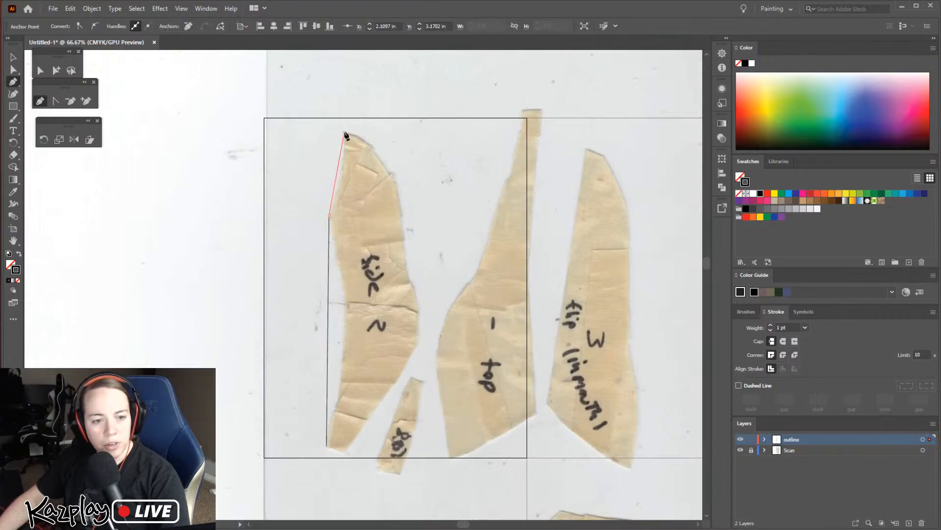
click(418, 343)
click(345, 454)
click(327, 446)
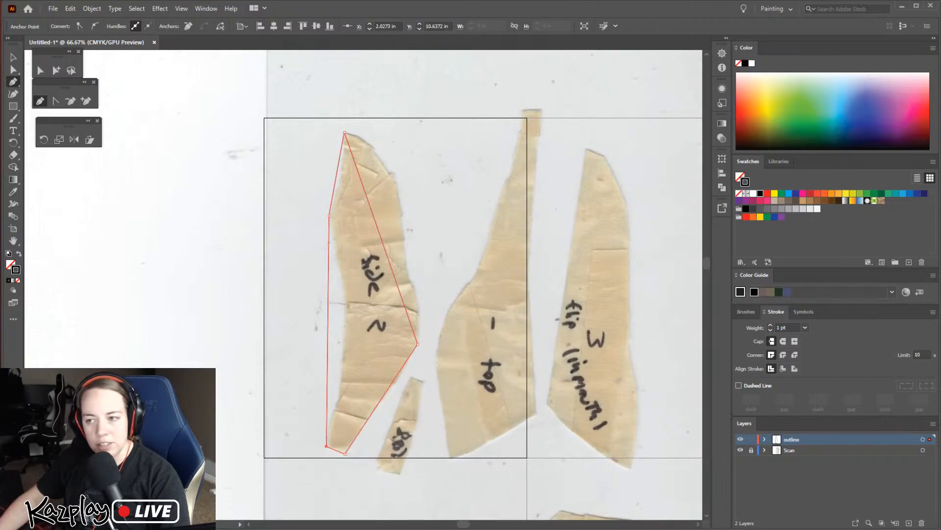
Add a Curvature tool point on the lower diagonal edge of the "side 2" outline, fitted to the paper's edge
click(14, 94)
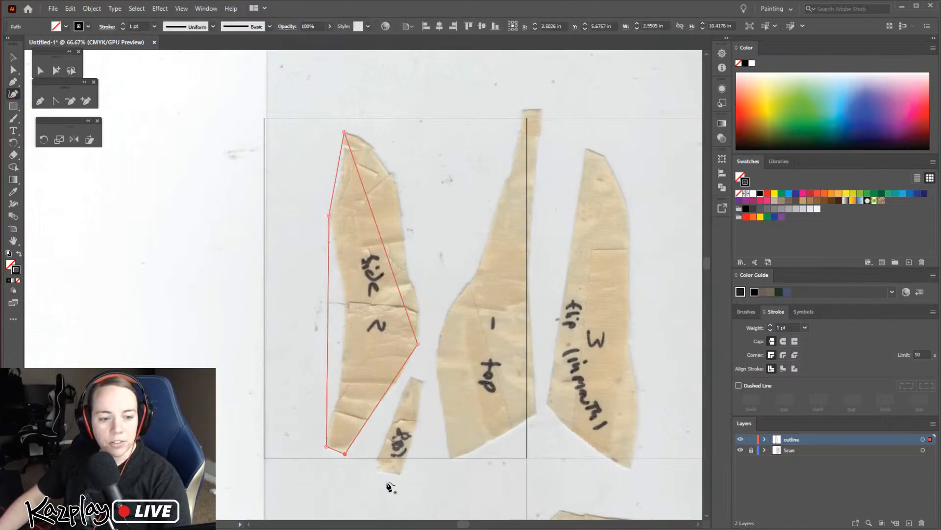
drag(388, 393, 392, 388)
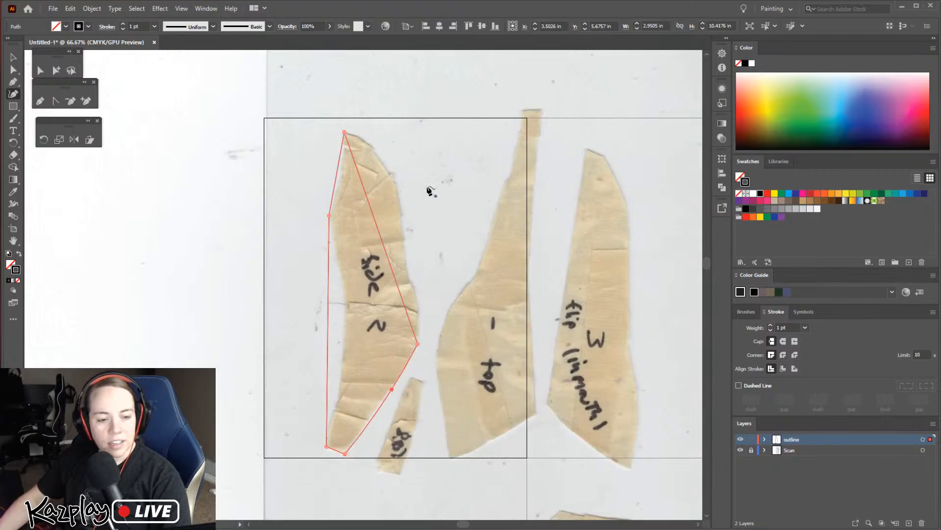
key(ctrl+z)
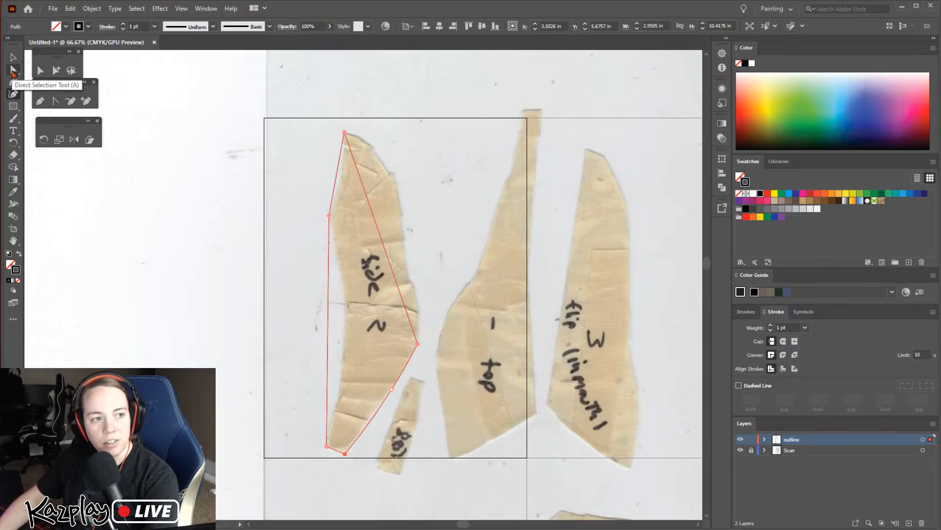
Nudge the added anchor on the lower diagonal edge of the "side 2" outline left to about X 4.11 in
click(13, 71)
click(391, 390)
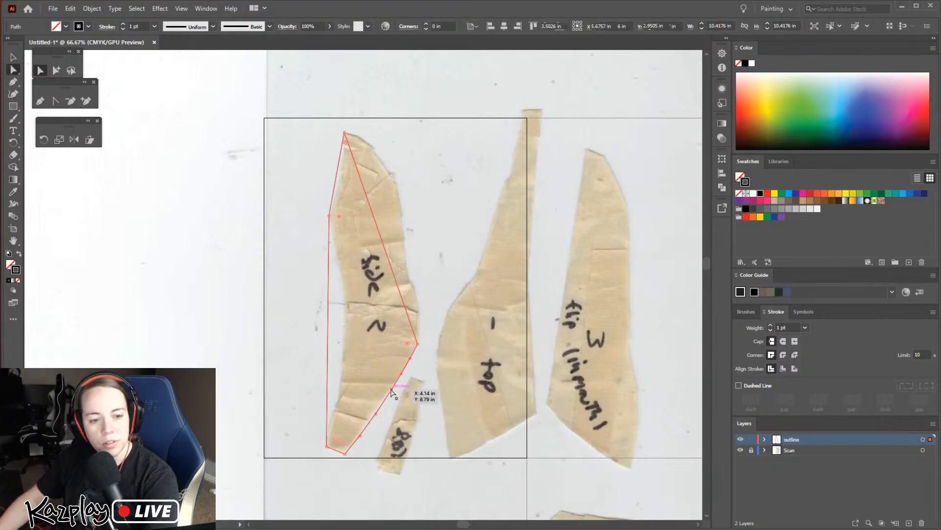
key(Left)
key(Left)
key(Left)
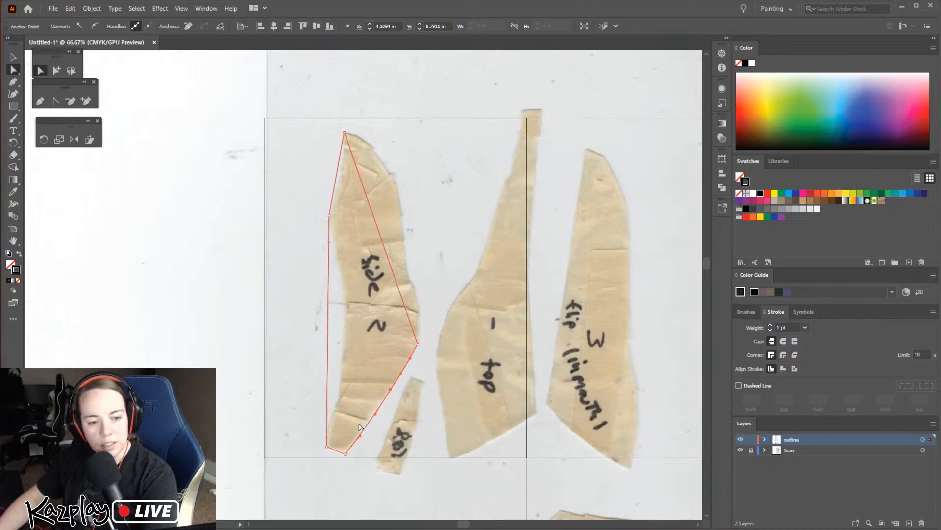
Add Curvature tool points along both long edges of the "side 2" outline, fitting each one to the paper's curved edge
click(8, 98)
drag(329, 346, 342, 308)
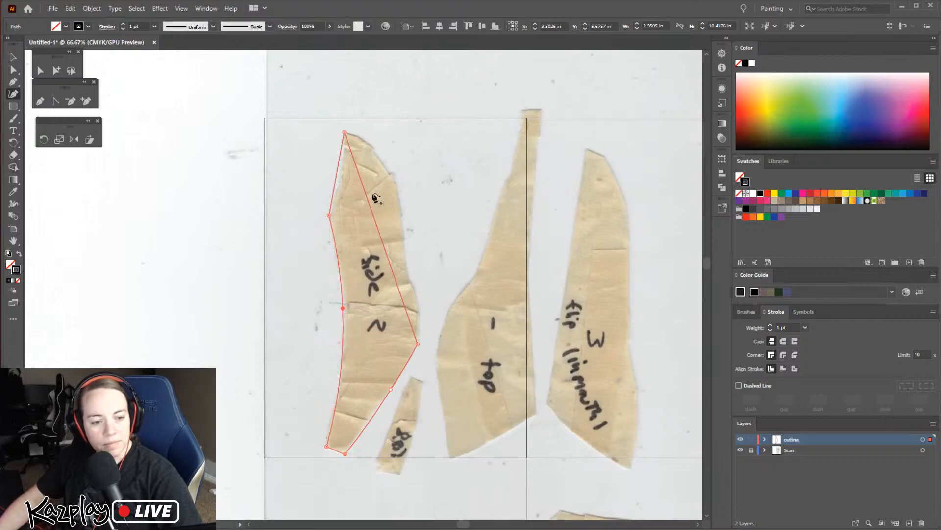
drag(340, 173, 371, 147)
drag(394, 177, 397, 196)
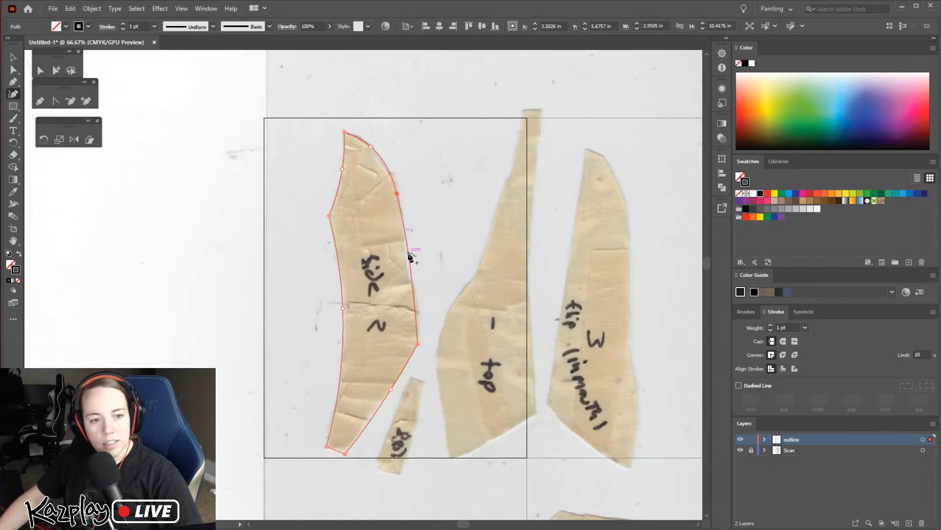
drag(407, 243, 402, 252)
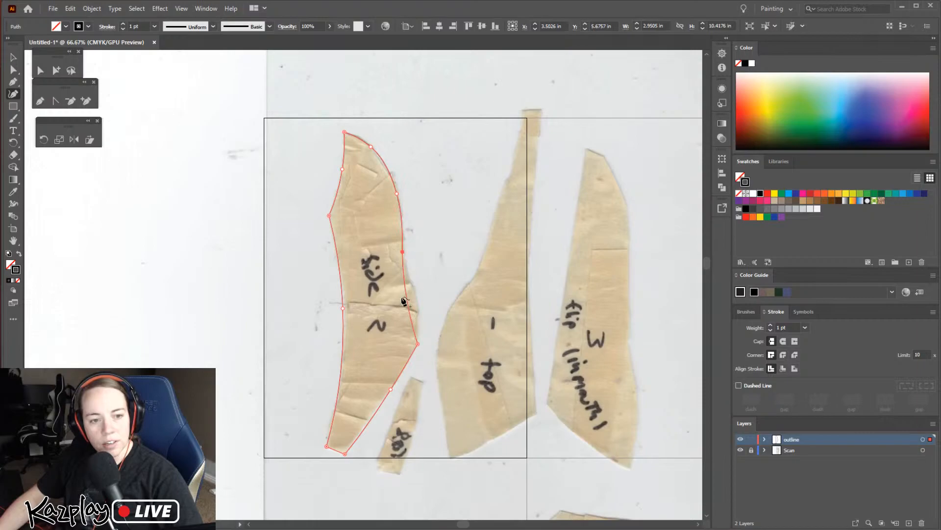
drag(405, 293, 417, 302)
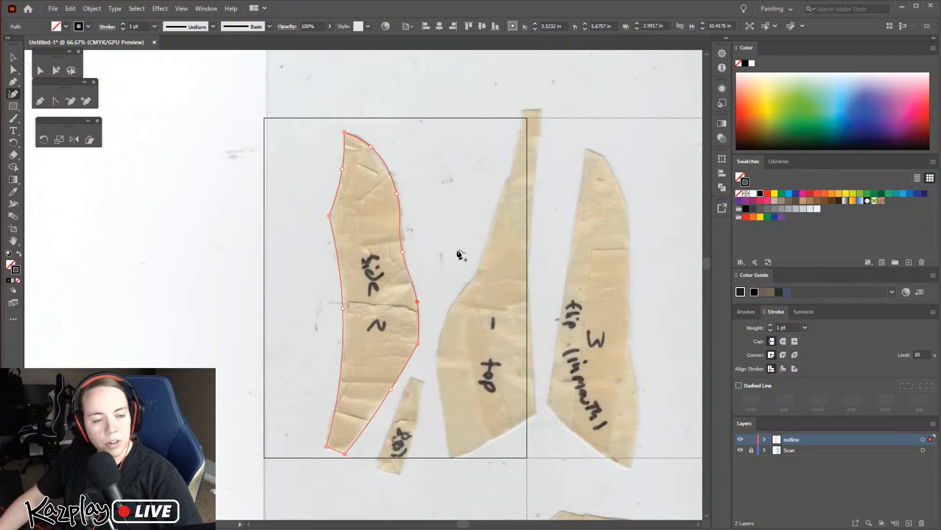
Deselect the "side 2" outline and examine up close how well its upper half follows the paper edge
scroll(384, 196, up, 1)
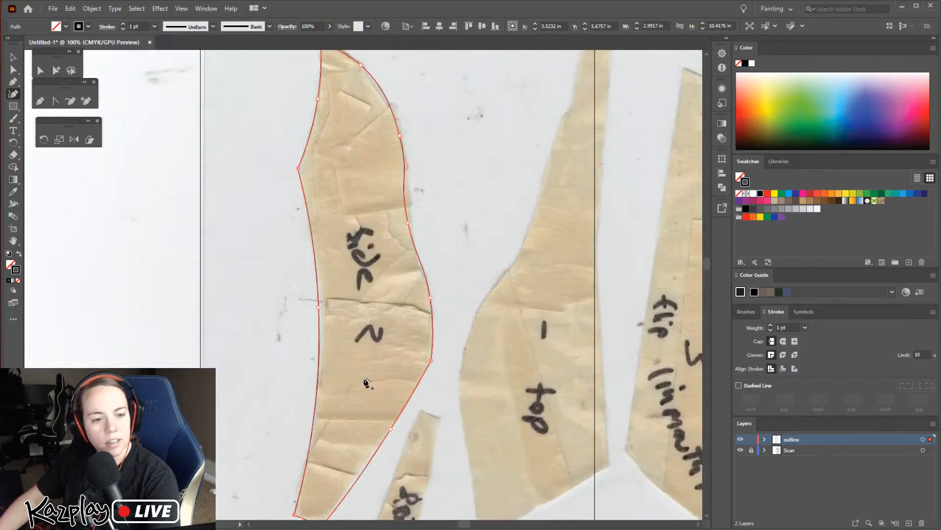
key(space)
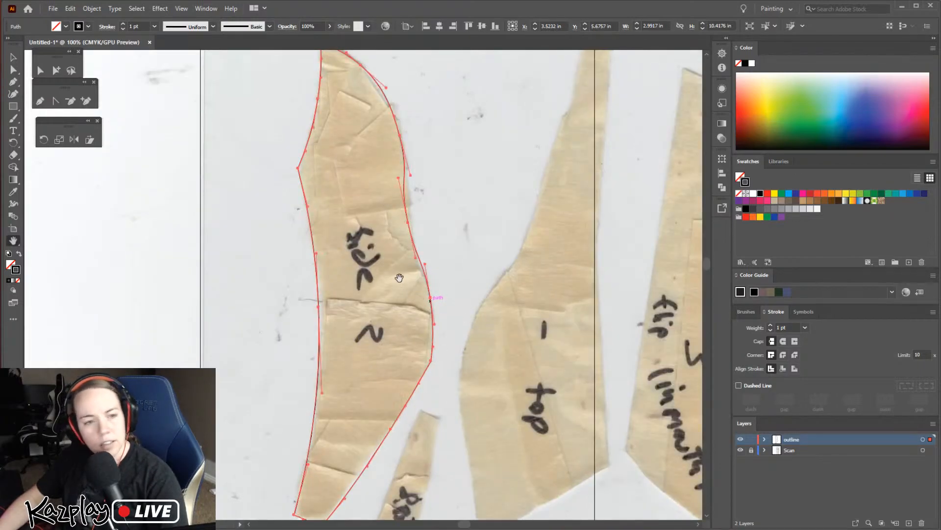
drag(418, 220, 443, 322)
key(v)
click(384, 327)
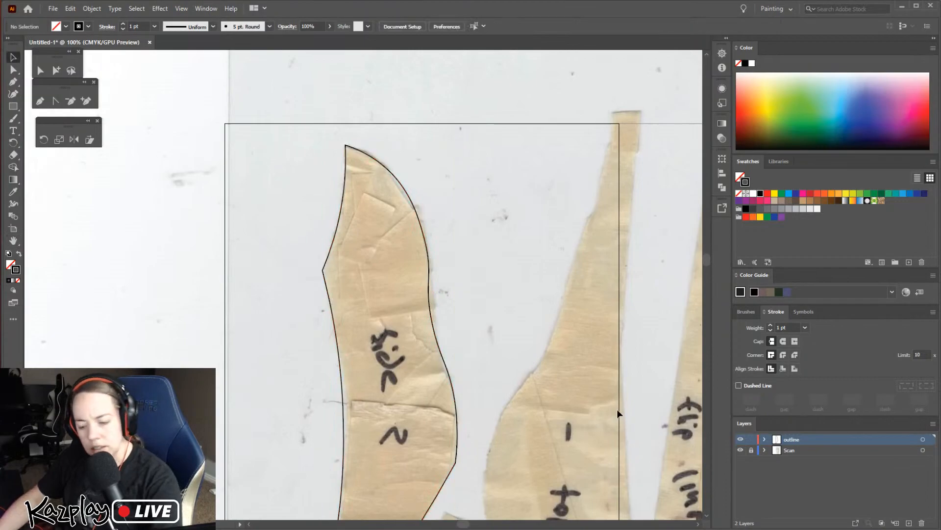
key(ctrl+plus)
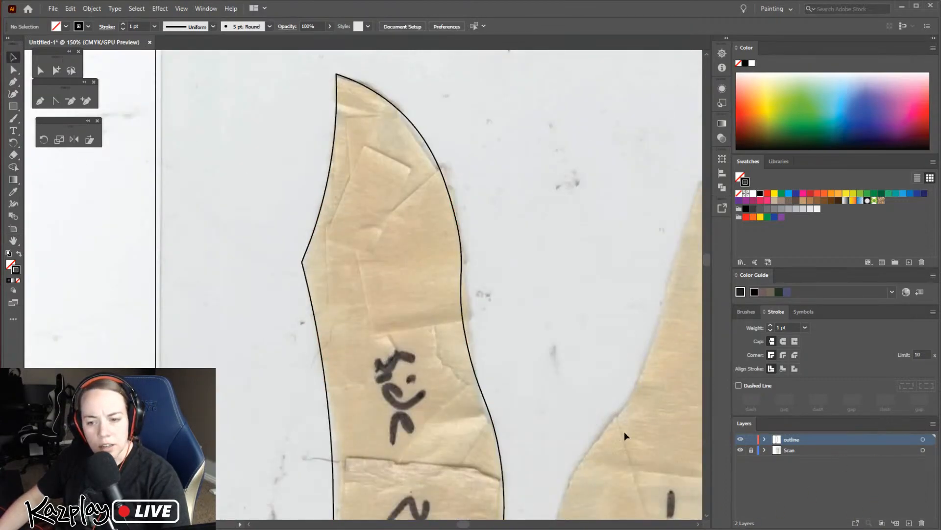
click(457, 303)
click(509, 472)
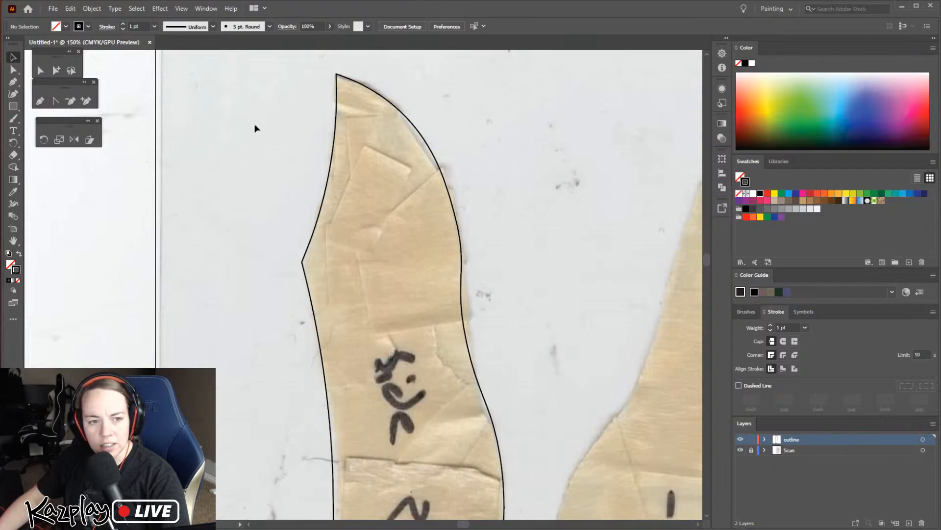
Reselect the "side 2" path on the outline layer and expose its anchors and handles with the Direct Selection tool
click(924, 440)
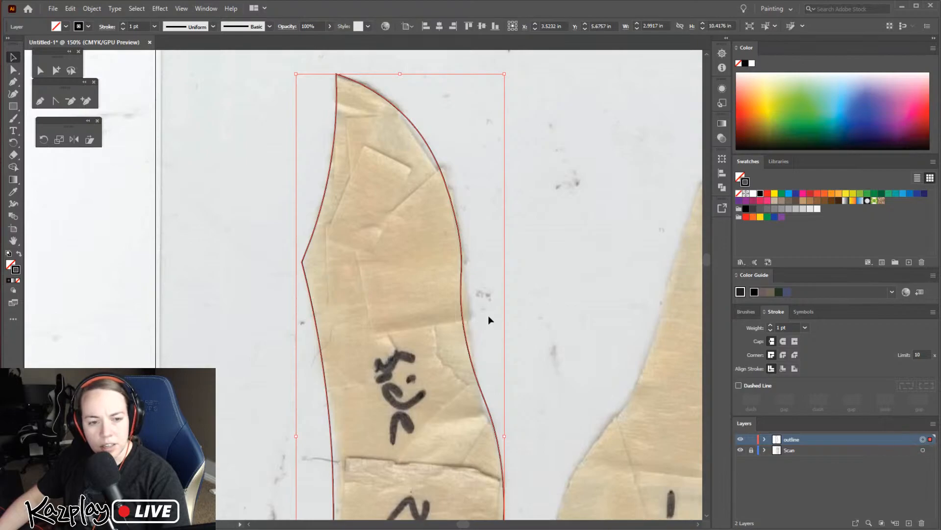
click(466, 326)
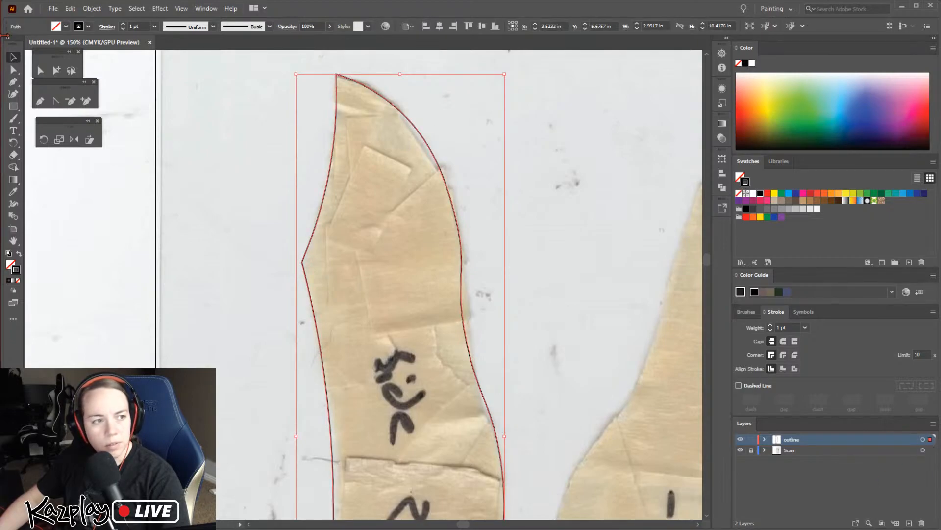
click(13, 70)
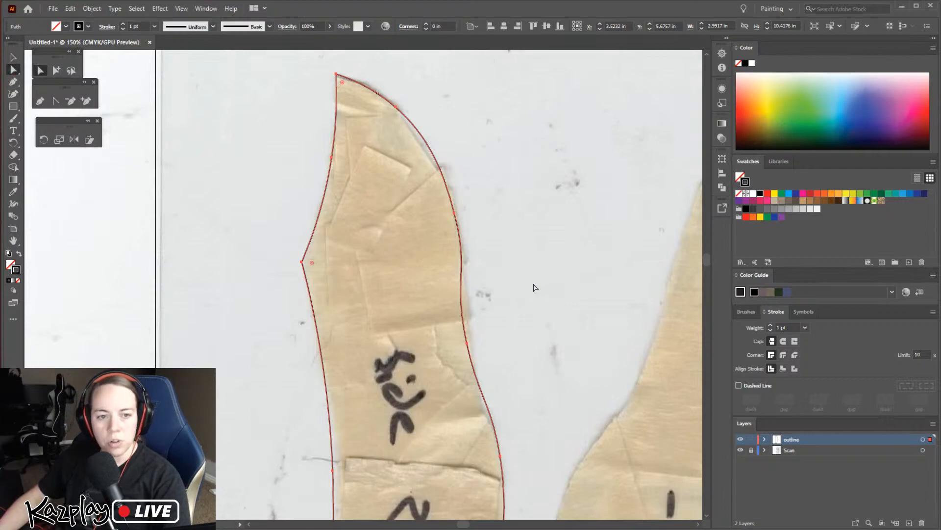
click(508, 265)
click(461, 267)
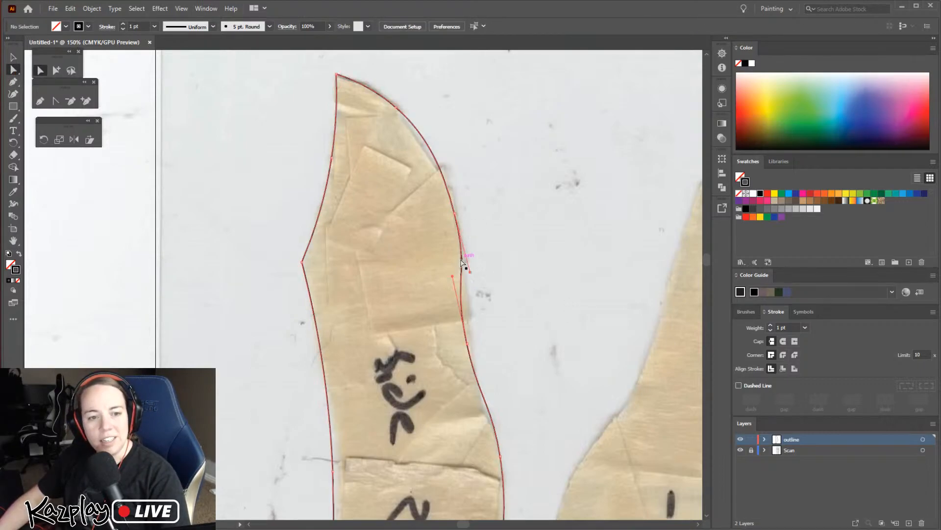
click(929, 440)
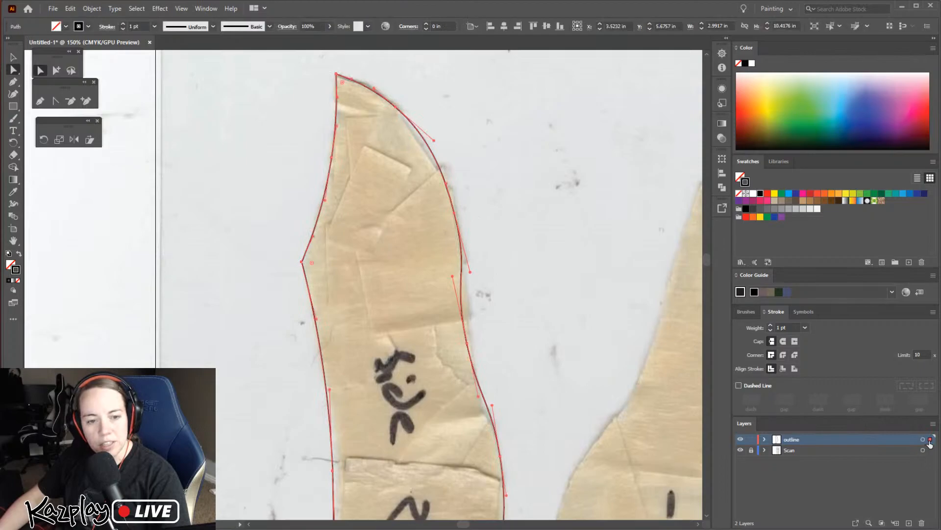
click(548, 304)
Move the right-edge anchor beside the word "side" to about X 4.55 in, and reshape its handles and the upper handle of the anchor below
click(467, 345)
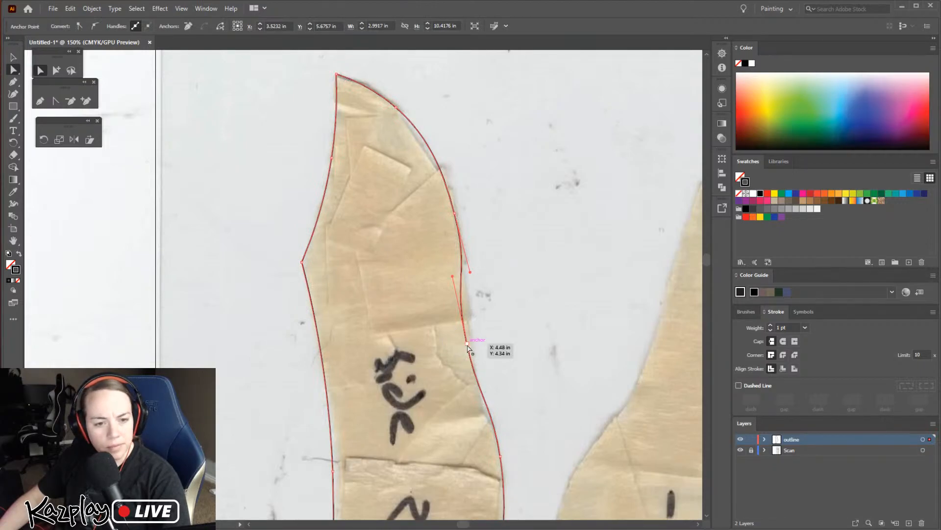
click(466, 343)
drag(452, 277, 464, 280)
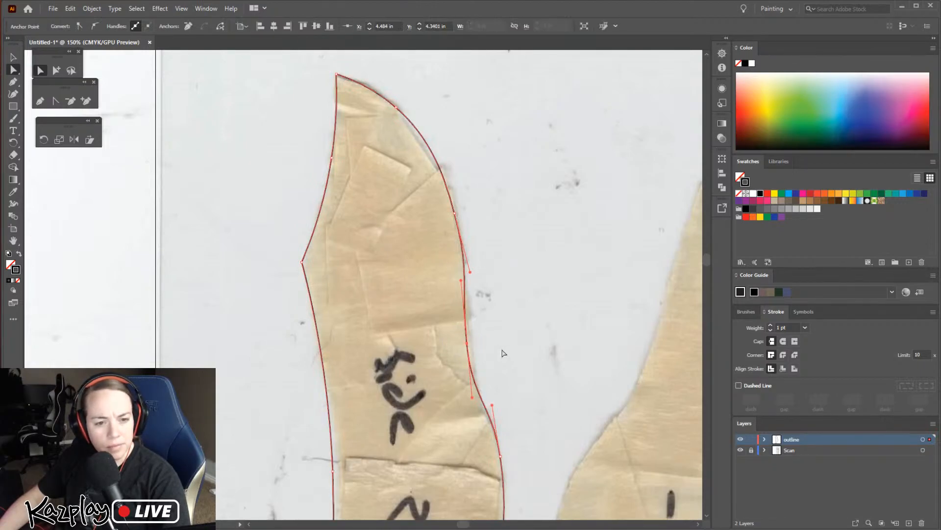
key(Right)
key(Right)
key(Right)
drag(465, 282, 462, 285)
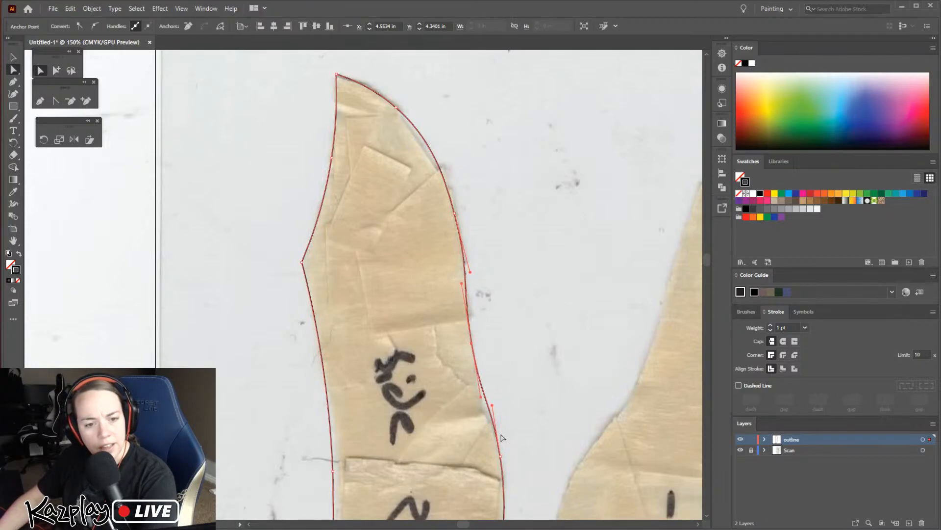
drag(492, 405, 489, 409)
click(499, 457)
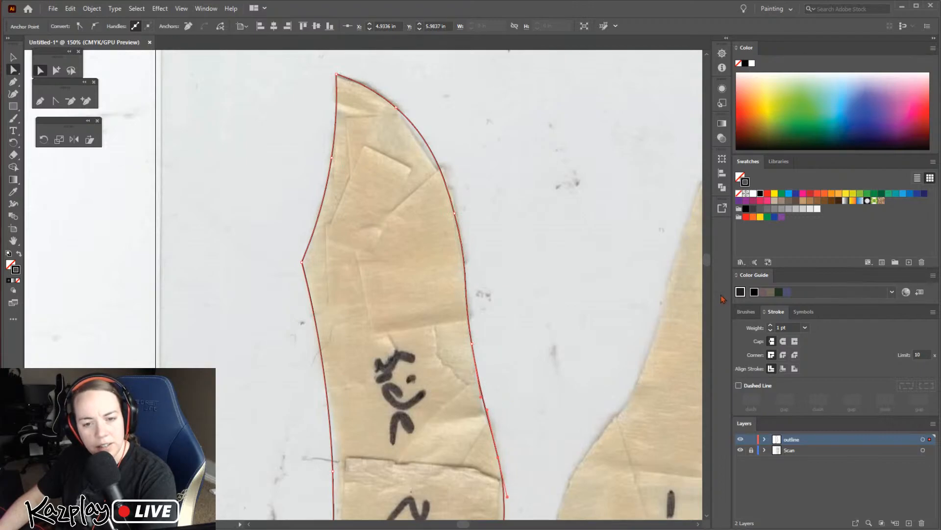
Shift the tip and two upper-curve anchors of the "side 2" outline outward, adjusting the handle between them to cover the paper edge
drag(392, 105, 388, 98)
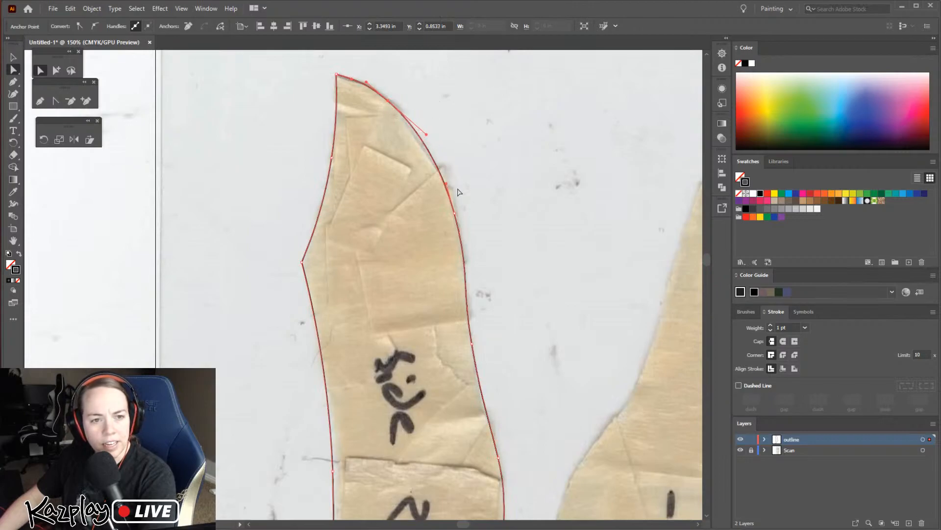
drag(446, 184, 451, 181)
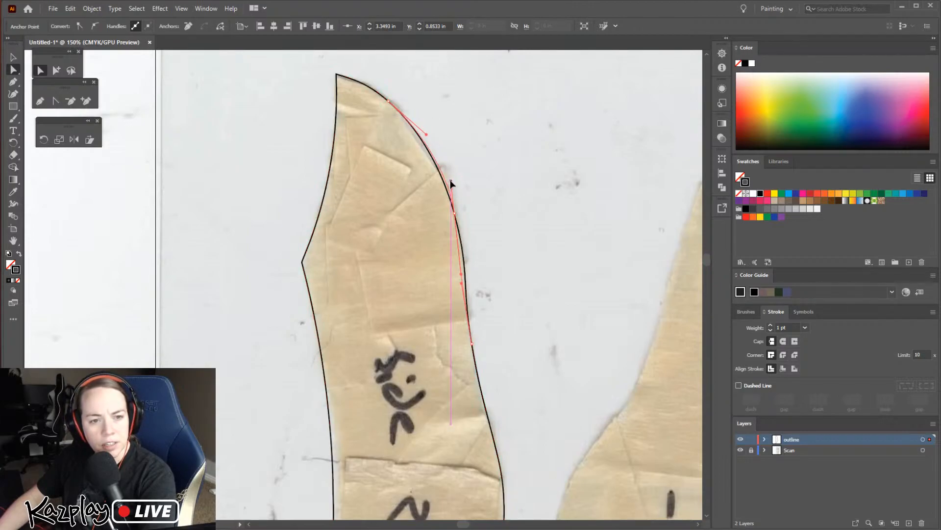
drag(454, 215, 458, 219)
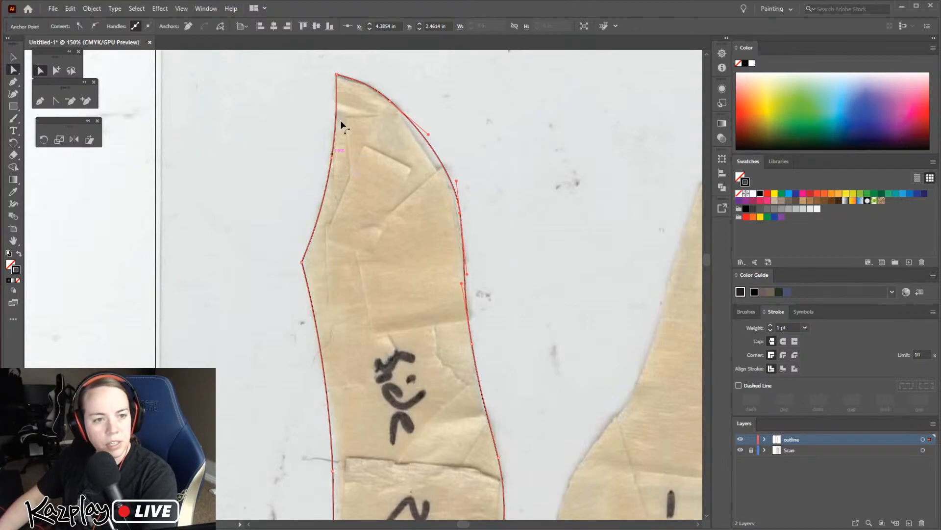
click(336, 76)
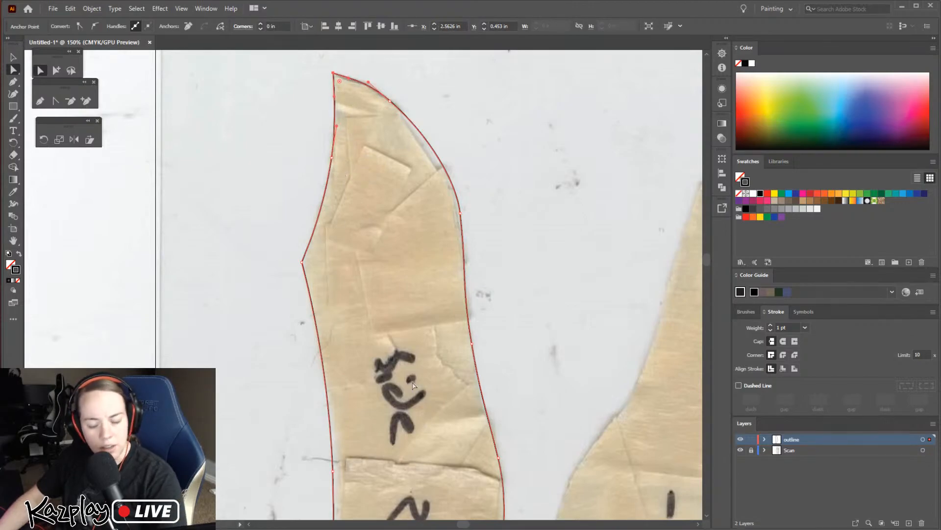
Nudge the anchor on the left edge of the "side 2" outline, beside the crease, inward to about X 2.61 in
drag(388, 367, 365, 149)
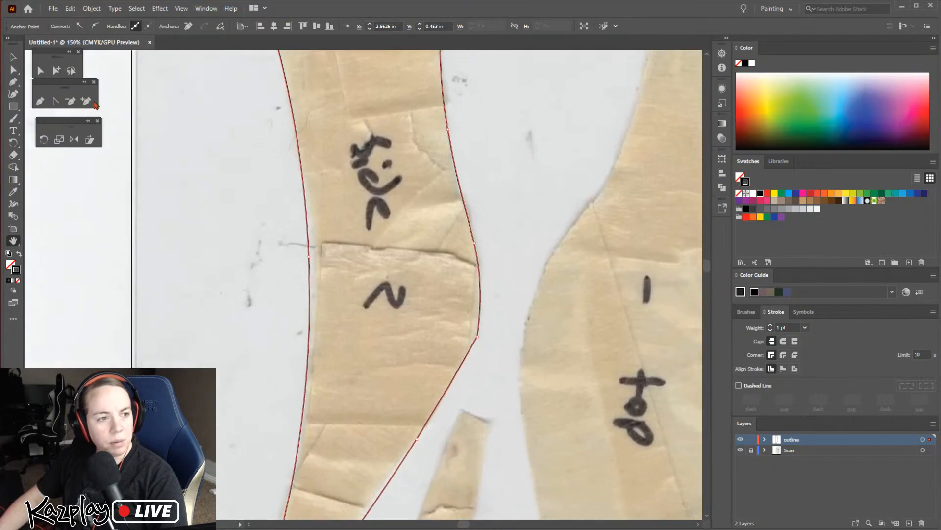
click(40, 70)
click(313, 256)
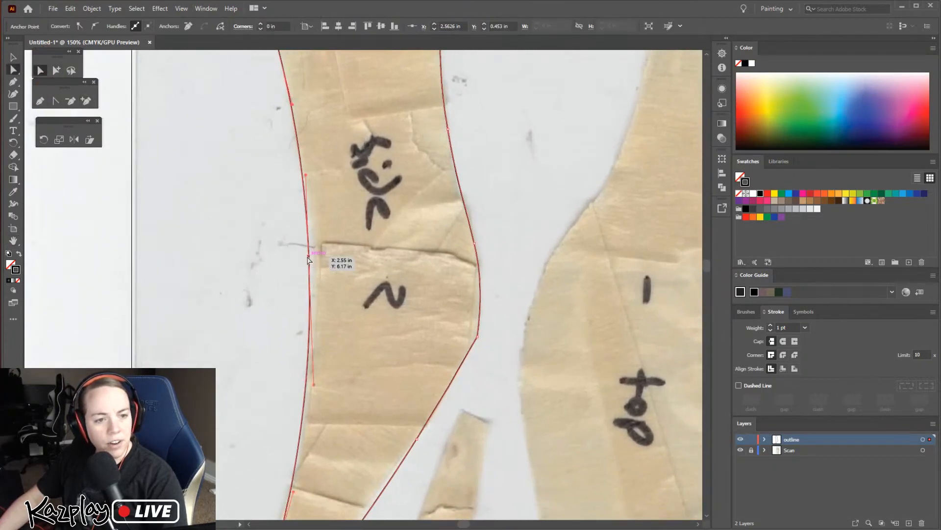
key(Right)
key(Right)
key(Right)
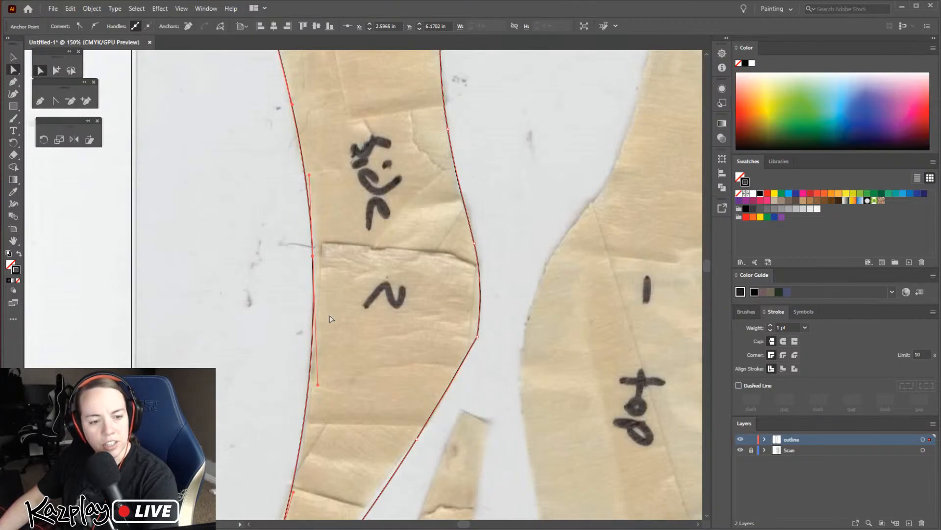
Hide and show the outline layer to compare the traced "side 2" shape with the scan along its whole length
scroll(517, 197, up, 5)
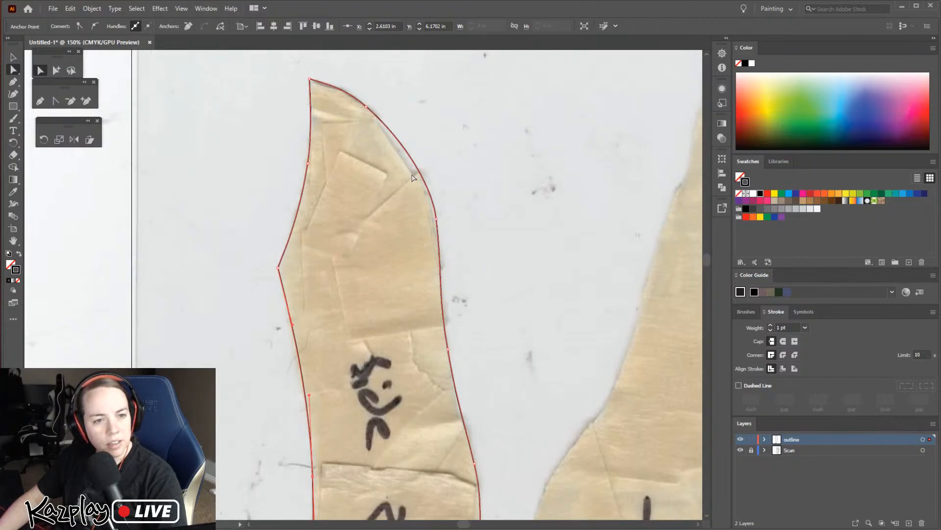
click(741, 440)
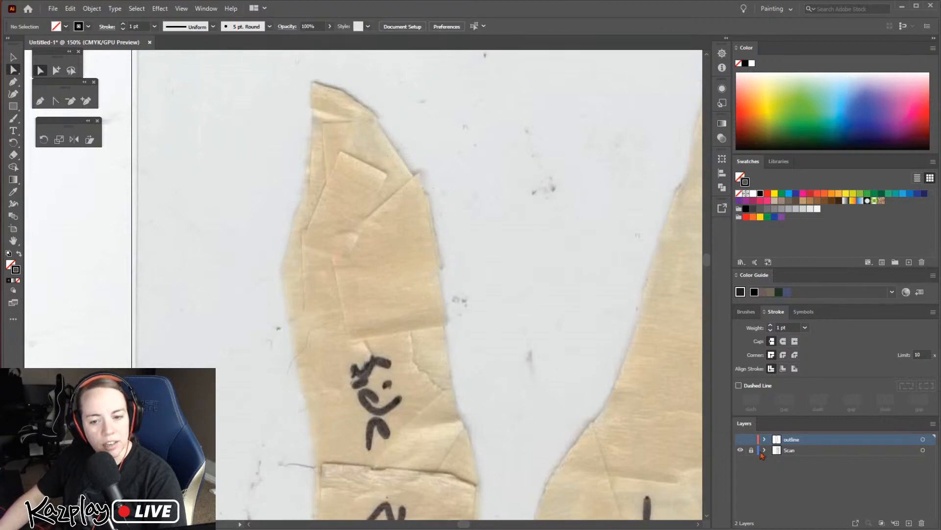
click(741, 440)
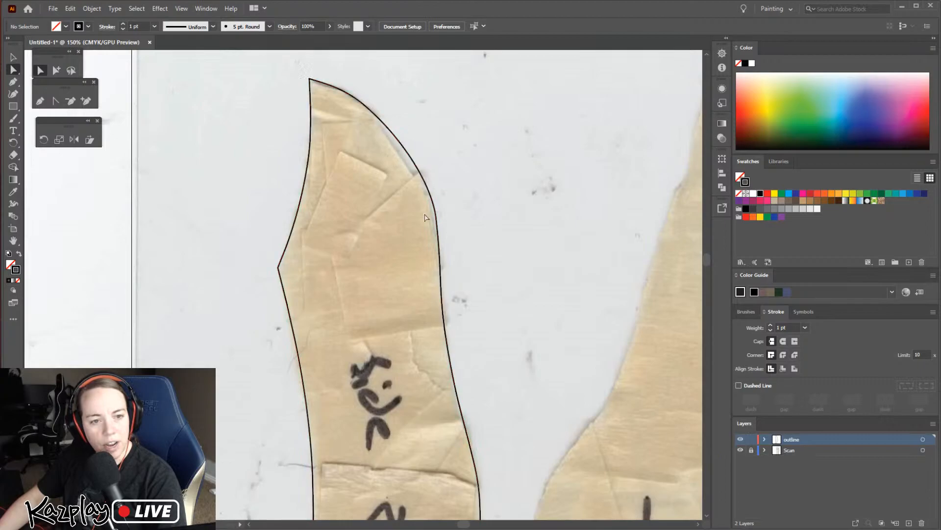
key(space)
drag(376, 326, 402, 123)
drag(378, 295, 341, 122)
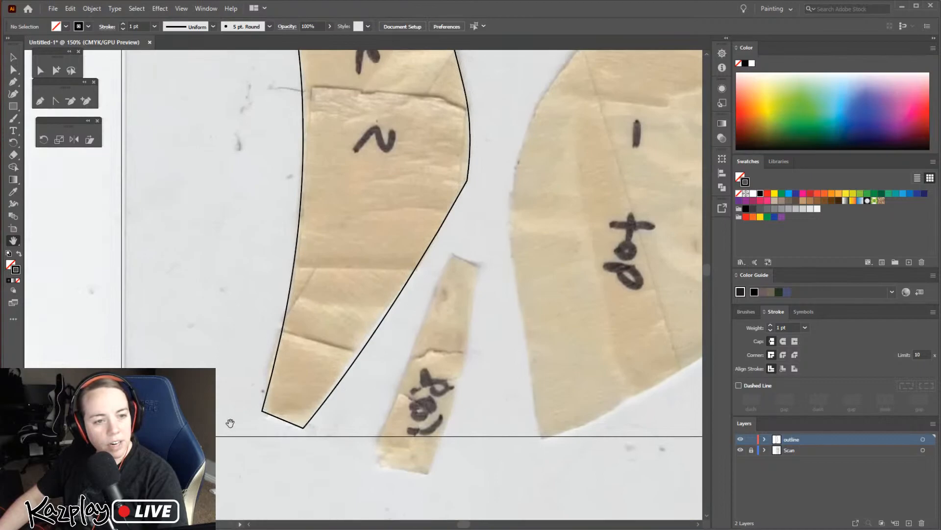
drag(400, 215, 337, 363)
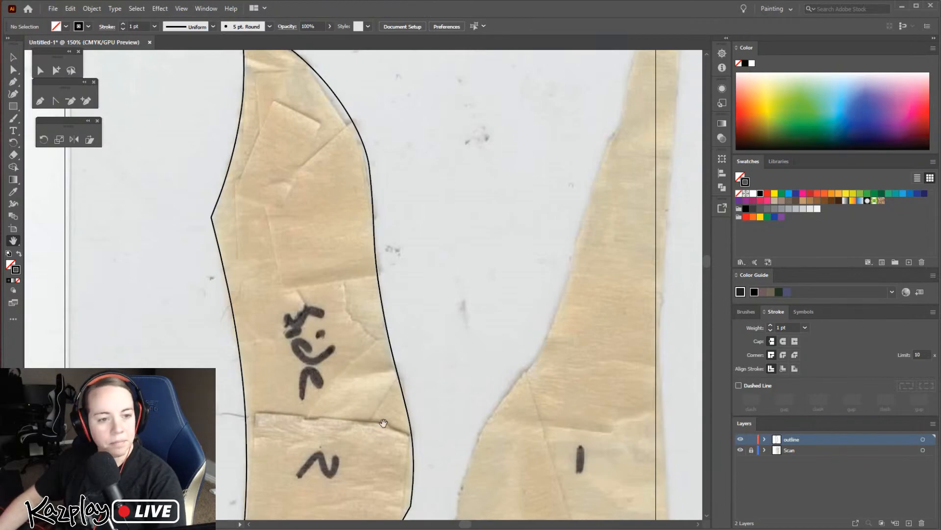
Bring the "top" piece beside "side 2" into close view for tracing
key(ctrl+minus)
key(ctrl+minus)
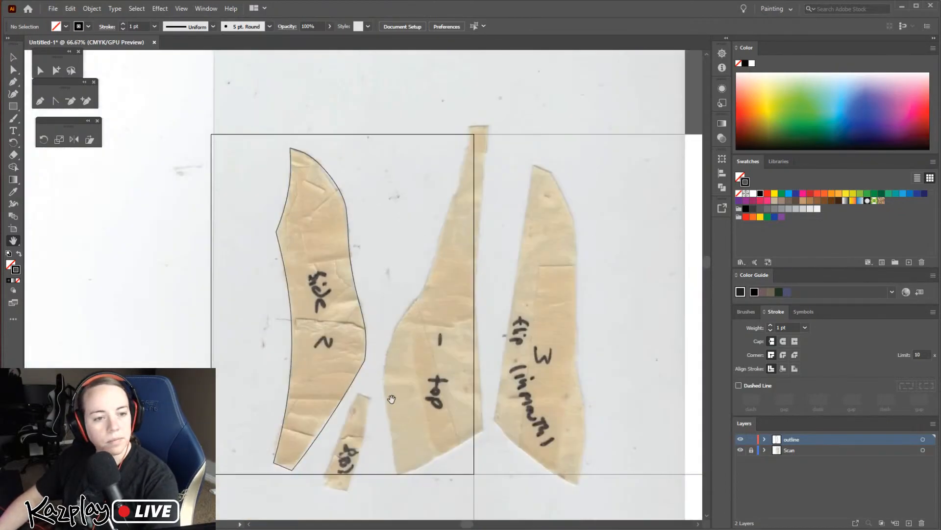
drag(424, 388, 388, 297)
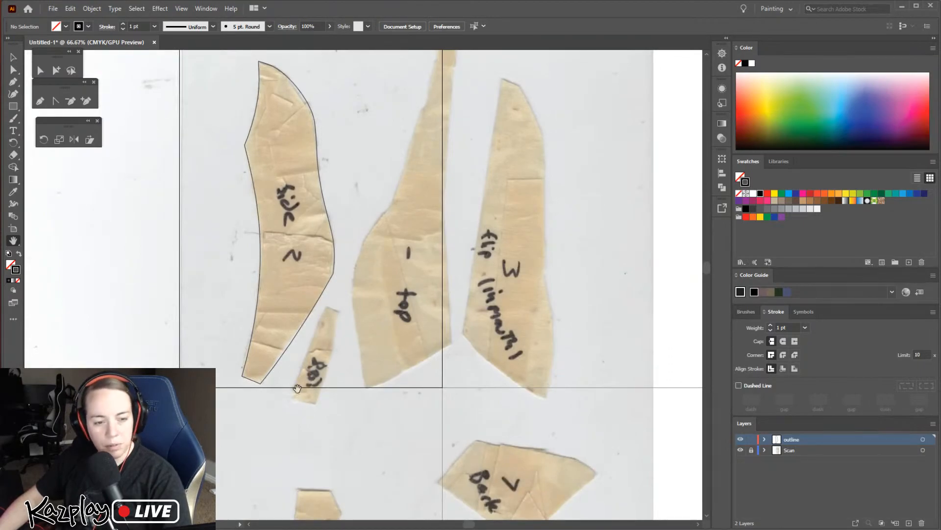
key(ctrl+plus)
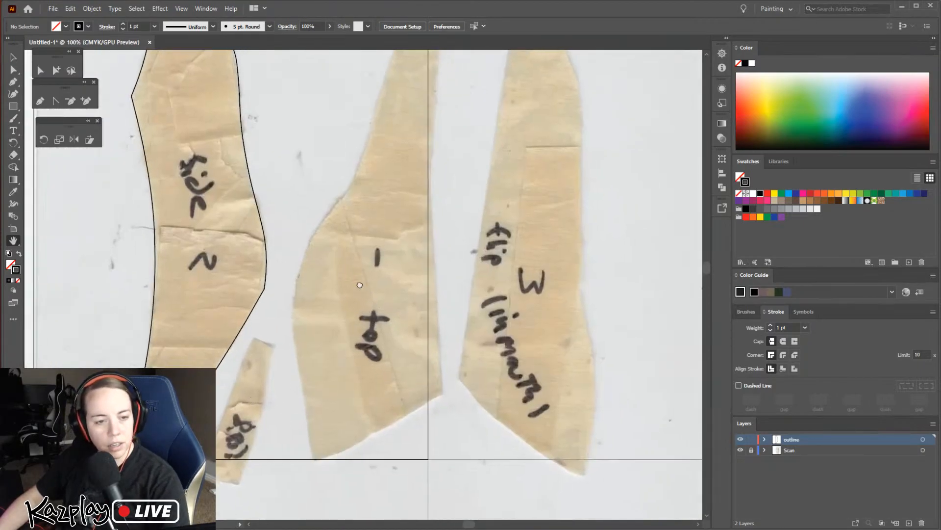
Trace the "top" piece with the Pen tool as a closed straight-sided outline through its corners and the bend on its curved side
drag(364, 287, 306, 270)
key(p)
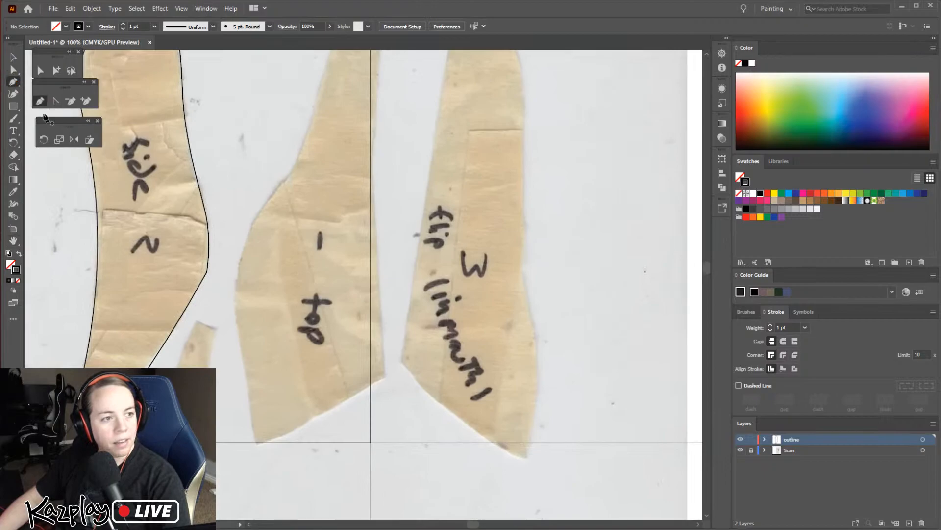
click(256, 446)
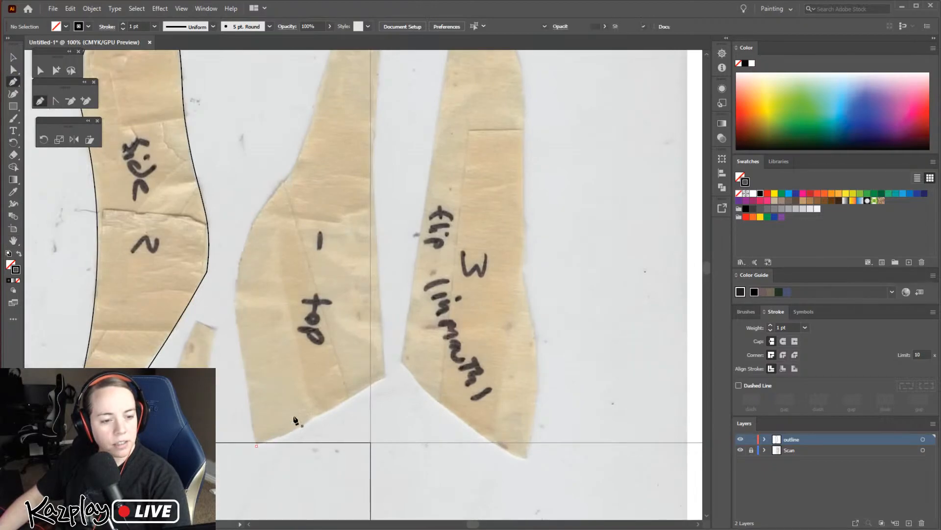
click(386, 379)
scroll(385, 334, up, 8)
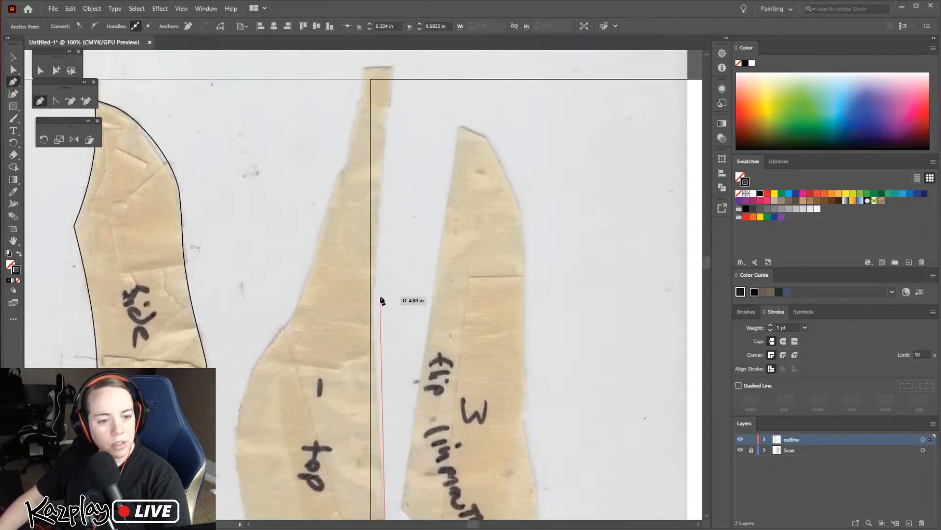
click(393, 115)
click(363, 117)
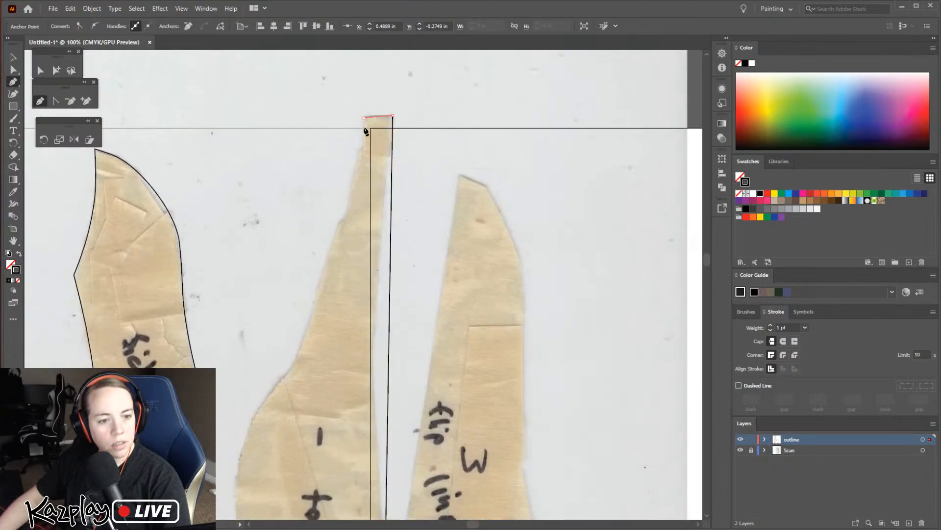
click(292, 367)
scroll(259, 454, down, 5)
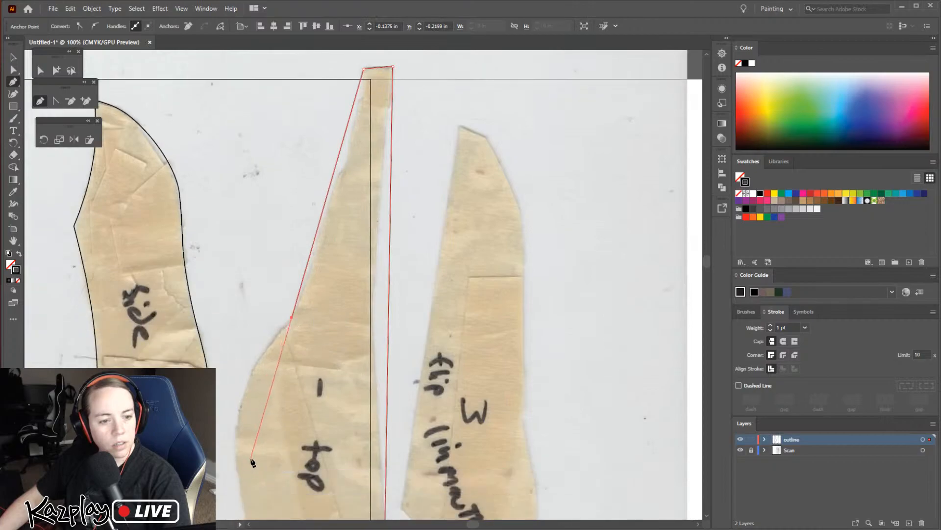
scroll(255, 453, down, 2)
click(256, 456)
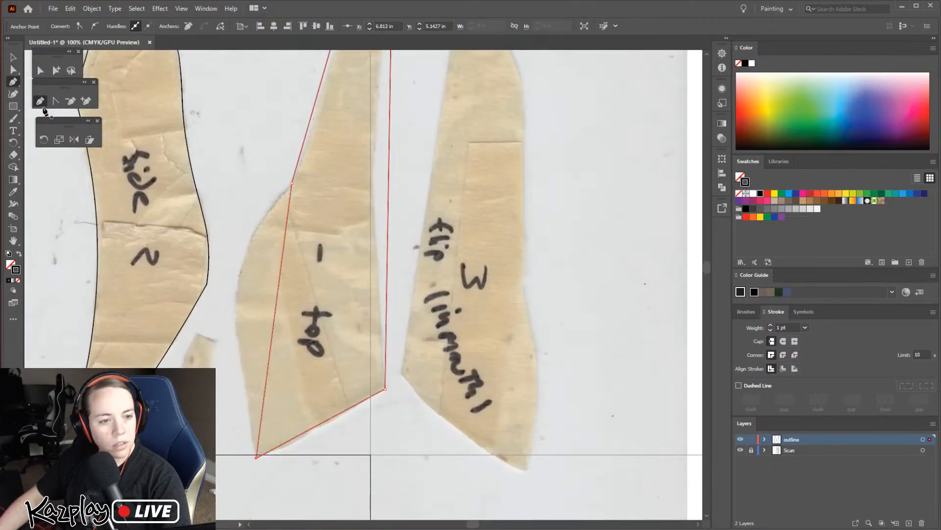
Curve the bulging lower edge of the "top" outline with the Curvature tool, adding three points to follow the paper from bend to bottom corner
click(13, 94)
drag(273, 322, 251, 239)
drag(230, 330, 236, 294)
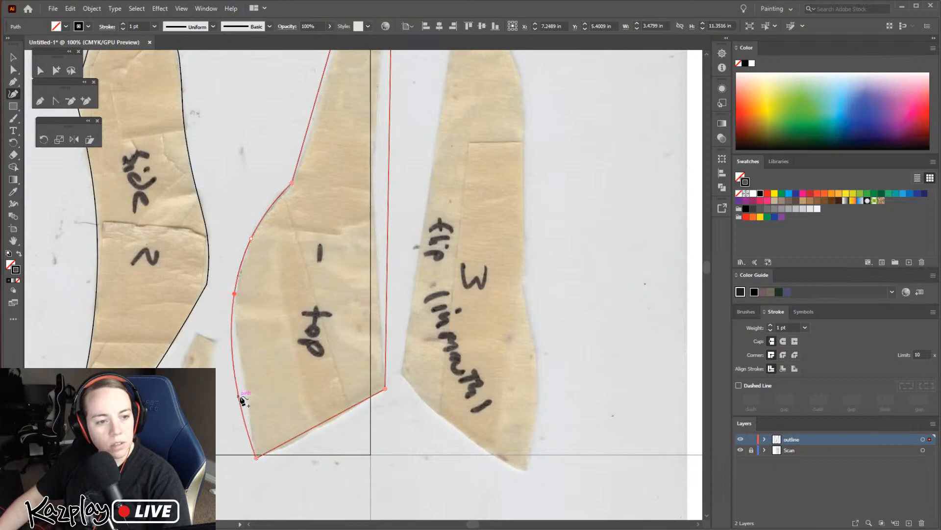
drag(238, 390, 244, 381)
scroll(377, 347, up, 5)
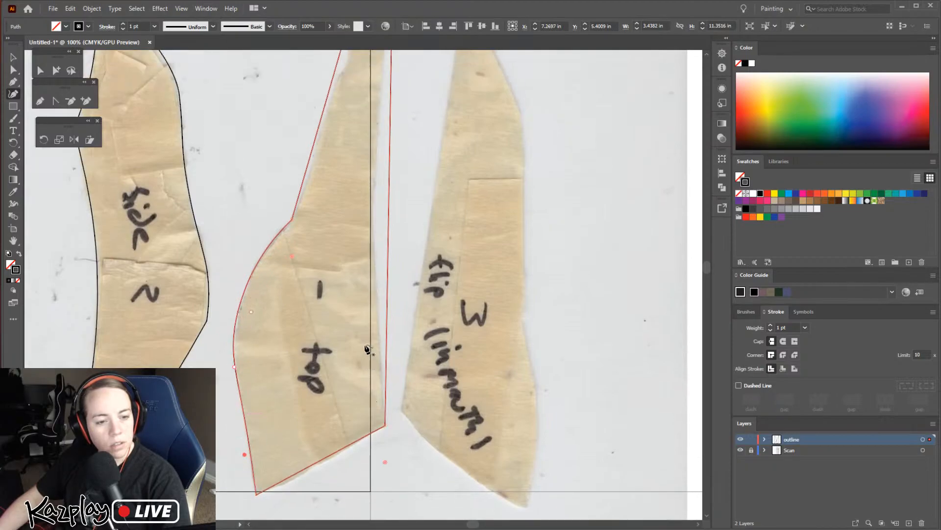
Bend the long side opposite the bulge and the narrow neck edge of the "top" outline to match the paper
drag(387, 350, 374, 339)
scroll(349, 231, up, 1)
drag(343, 156, 352, 153)
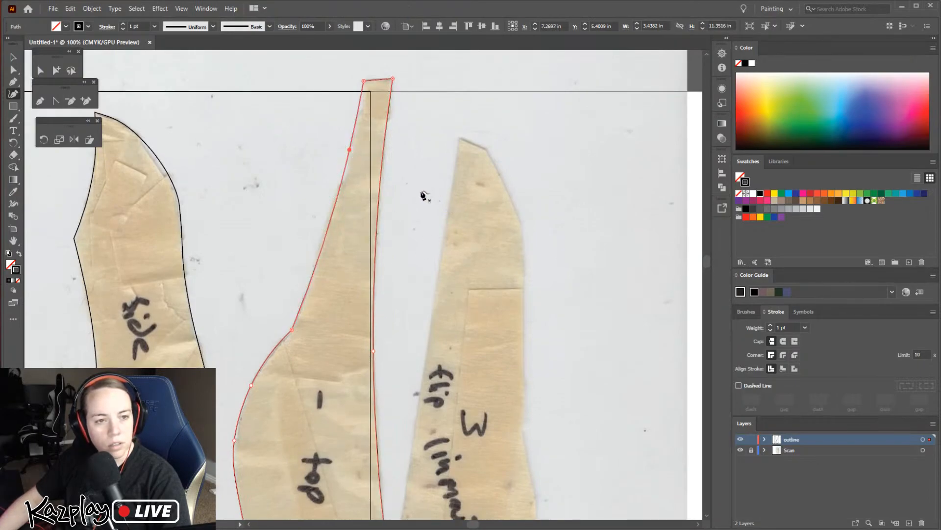
scroll(412, 230, down, 4)
scroll(405, 234, up, 2)
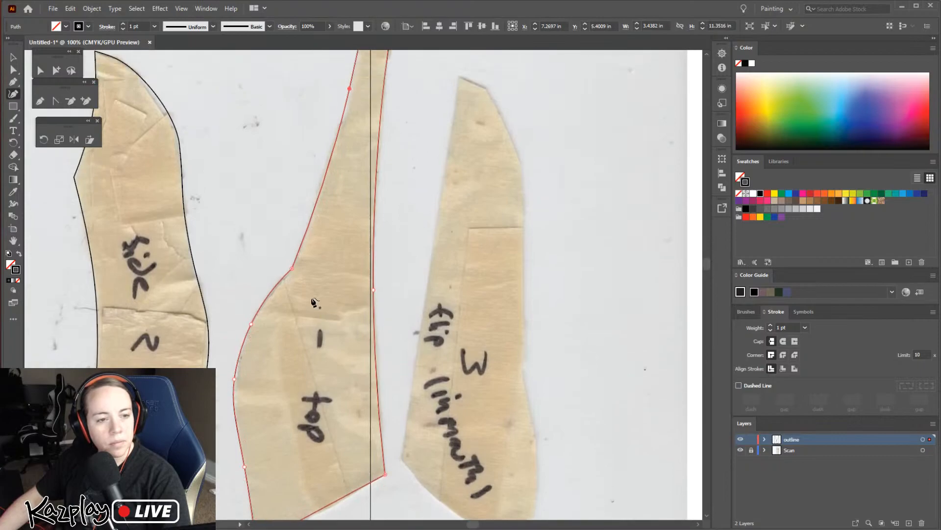
Trace the "flip (in mouth) 3" piece with the Pen tool as a closed straight-sided outline through its main corners
click(14, 82)
click(401, 458)
click(460, 77)
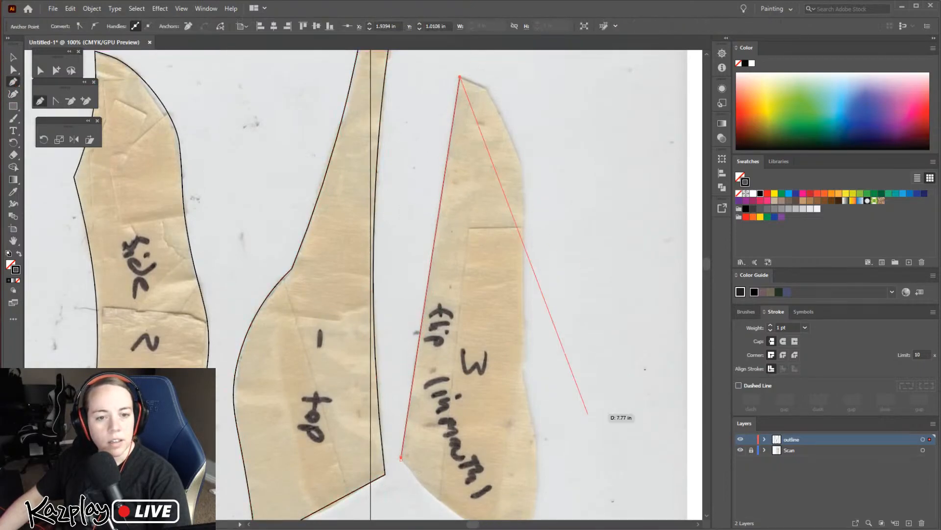
click(521, 368)
scroll(540, 441, down, 2)
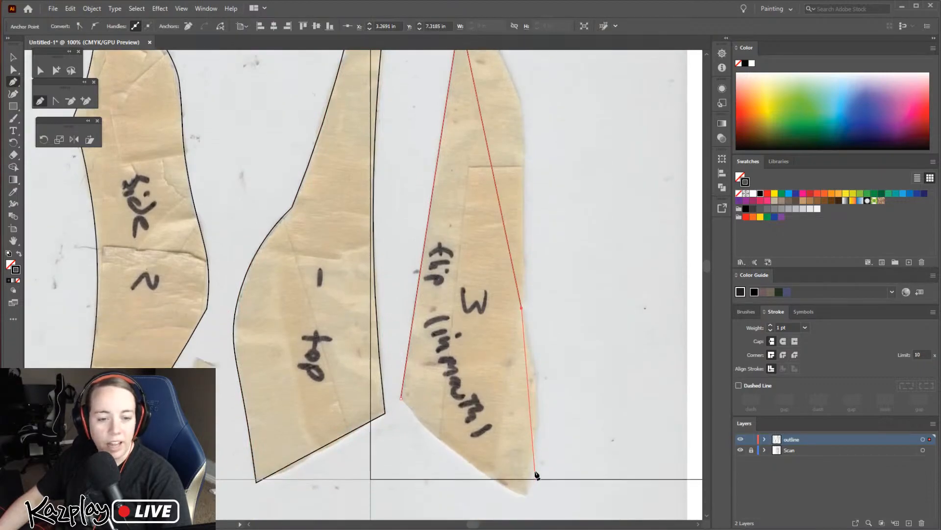
click(526, 494)
click(401, 400)
Curve the slanted bottom edge, lower bulge and rounded upper side of the "flip (in mouth) 3" outline to follow the paper
key(shift+grave)
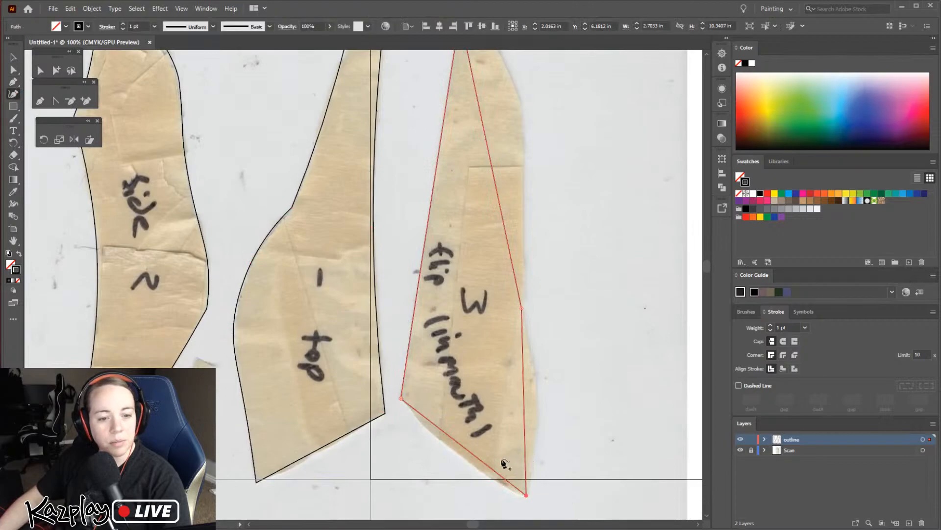
drag(455, 440, 455, 450)
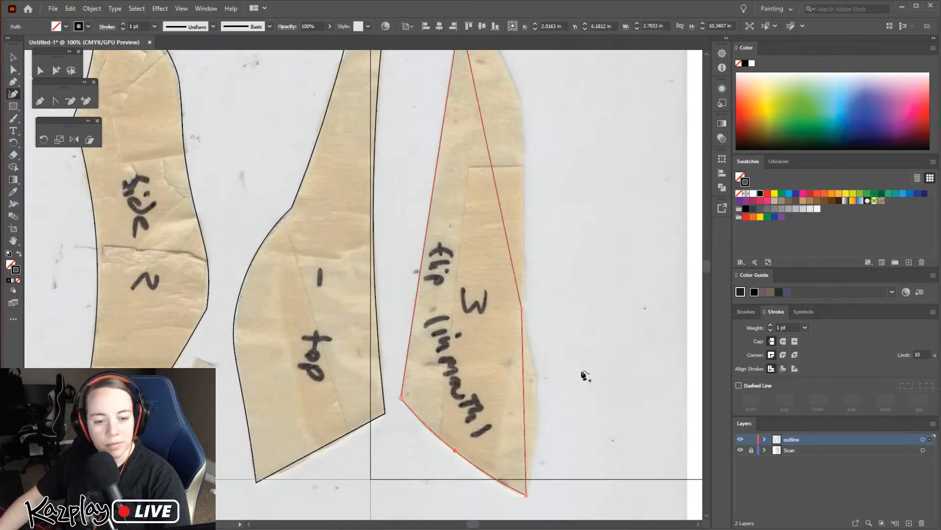
mouse_move(524, 390)
mouse_down()
mouse_move(544, 391)
mouse_move(536, 393)
mouse_up()
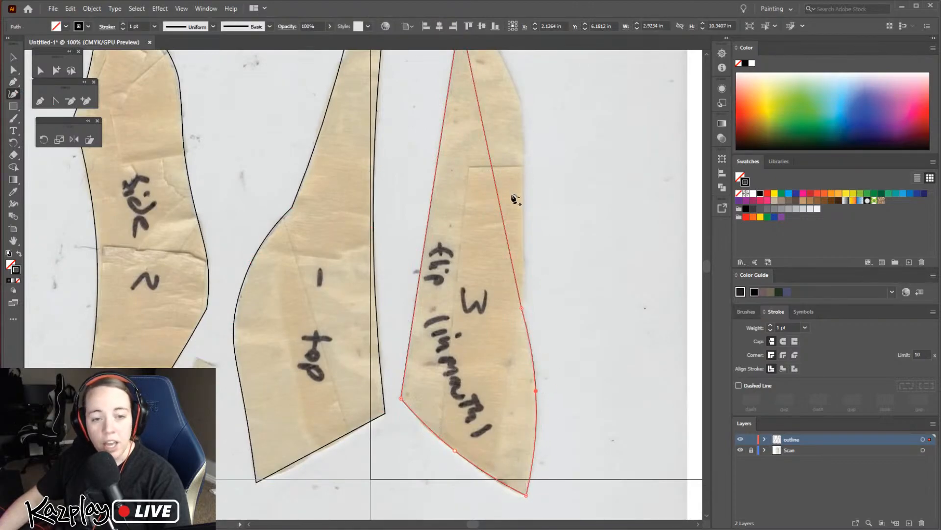
scroll(512, 290, up, 3)
drag(487, 247, 486, 139)
drag(527, 199, 525, 375)
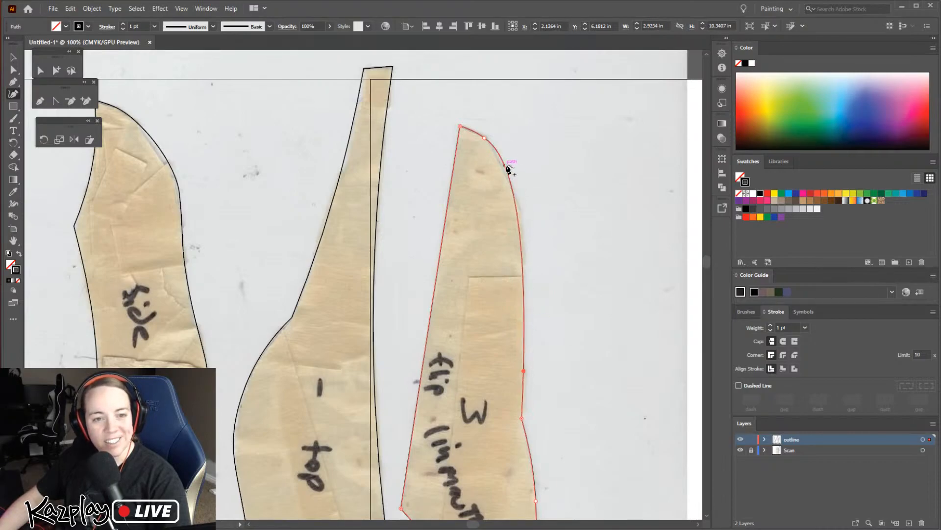
drag(500, 156, 521, 229)
Adjust the direction handles on the rounded upper curve of the "flip (in mouth) 3" outline to fit the paper edge
key(a)
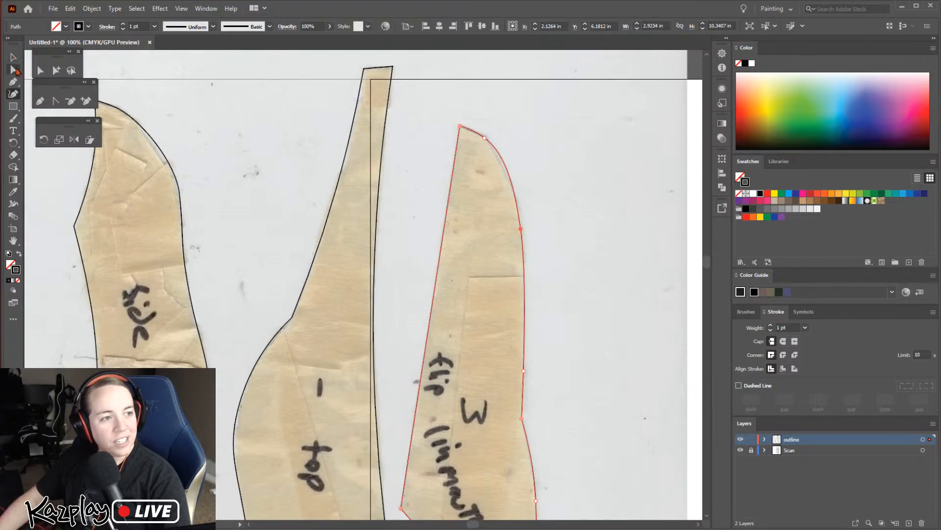
click(508, 147)
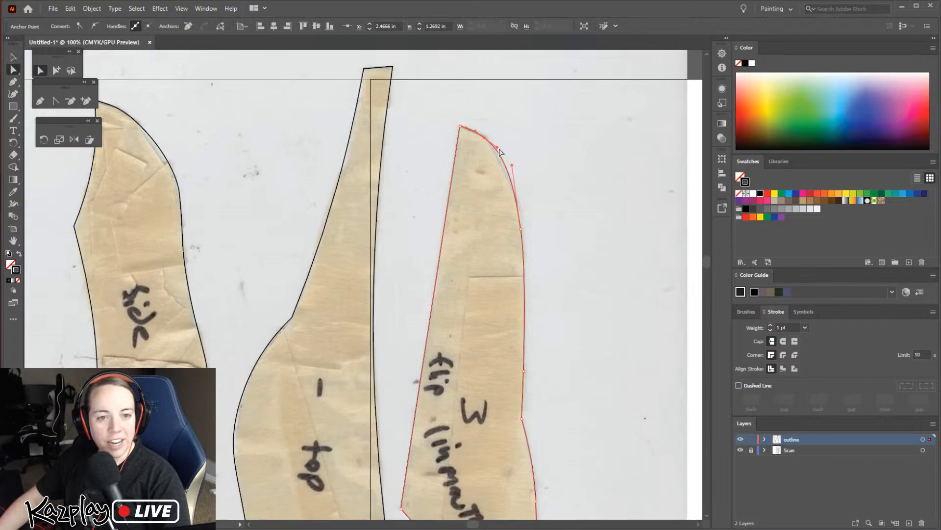
click(493, 151)
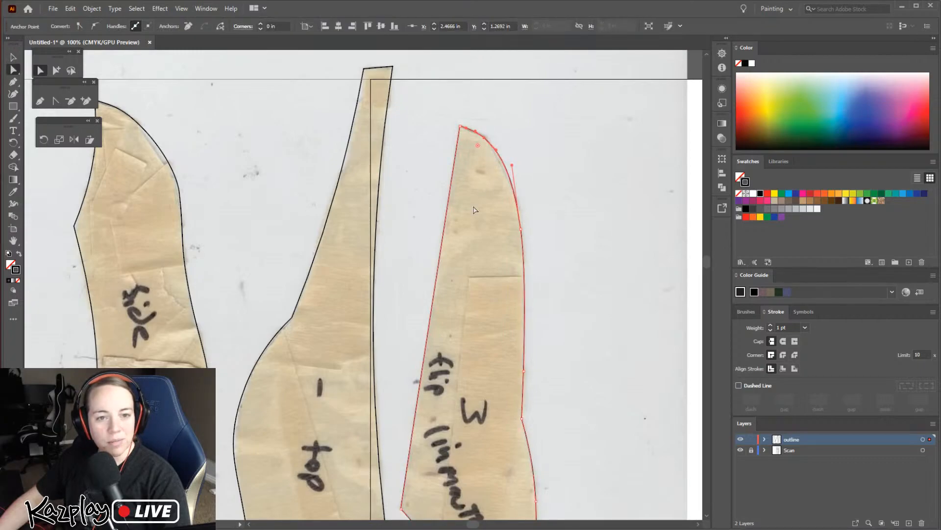
drag(511, 164, 508, 166)
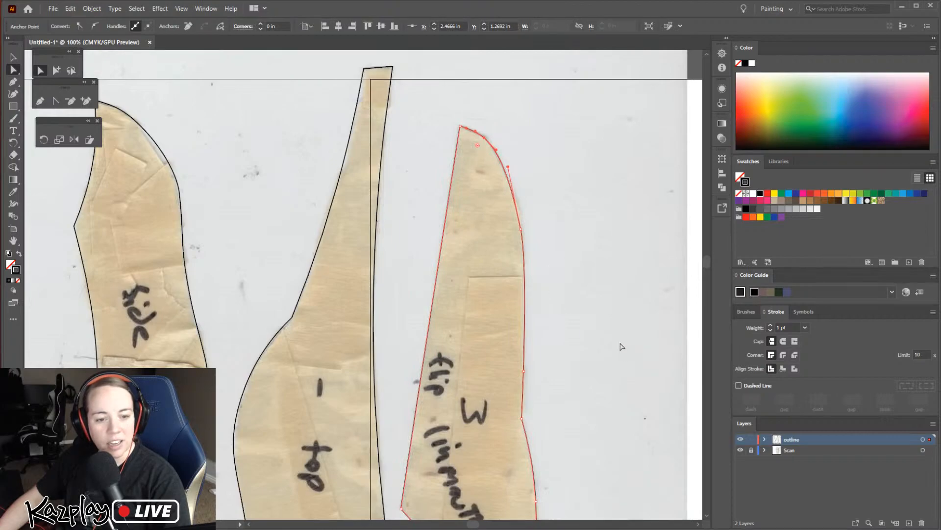
scroll(621, 347, down, 1)
scroll(540, 328, down, 5)
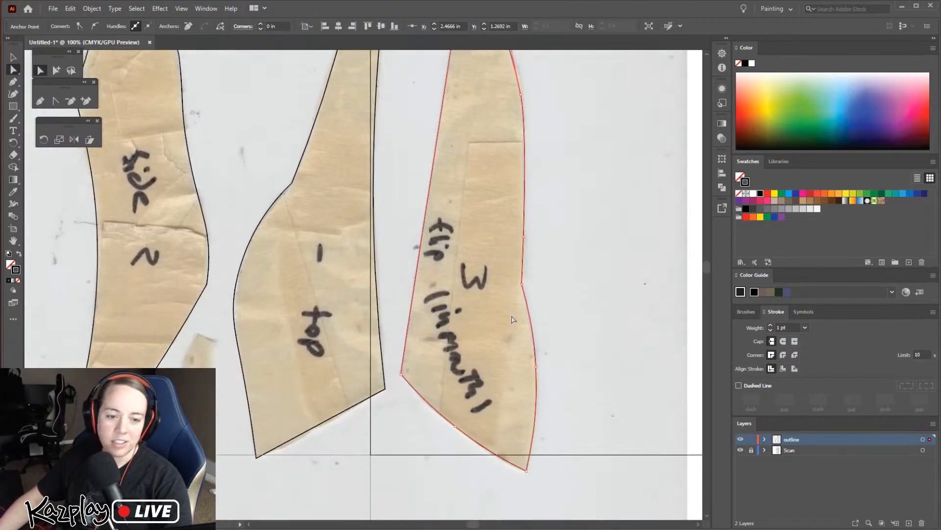
Trace the "bot 6" piece with the Pen tool as a closed six-corner outline with straight sides
scroll(512, 319, down, 2)
scroll(512, 327, down, 8)
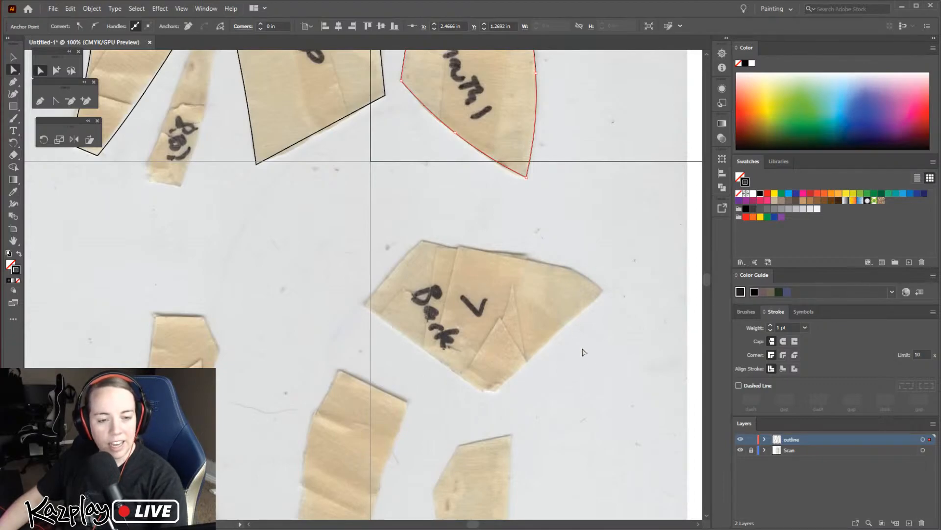
scroll(530, 373, down, 2)
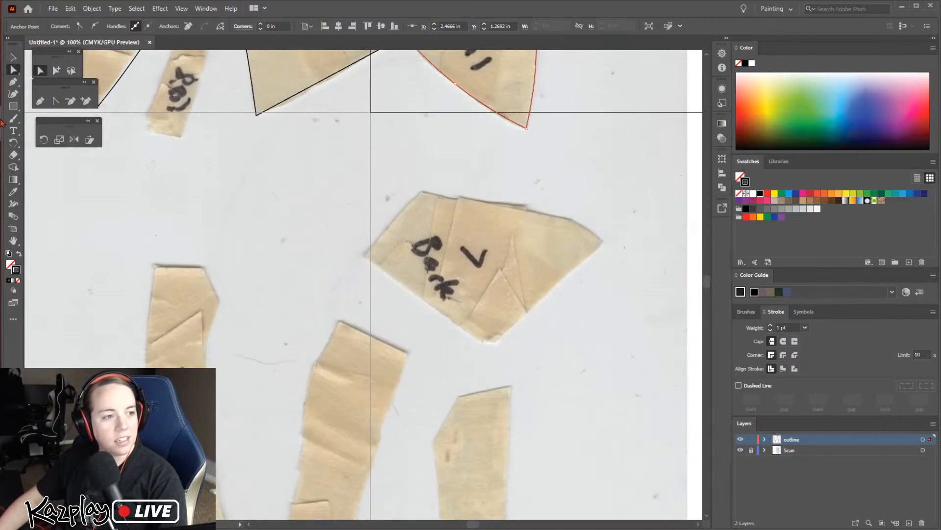
click(13, 82)
scroll(256, 325, down, 5)
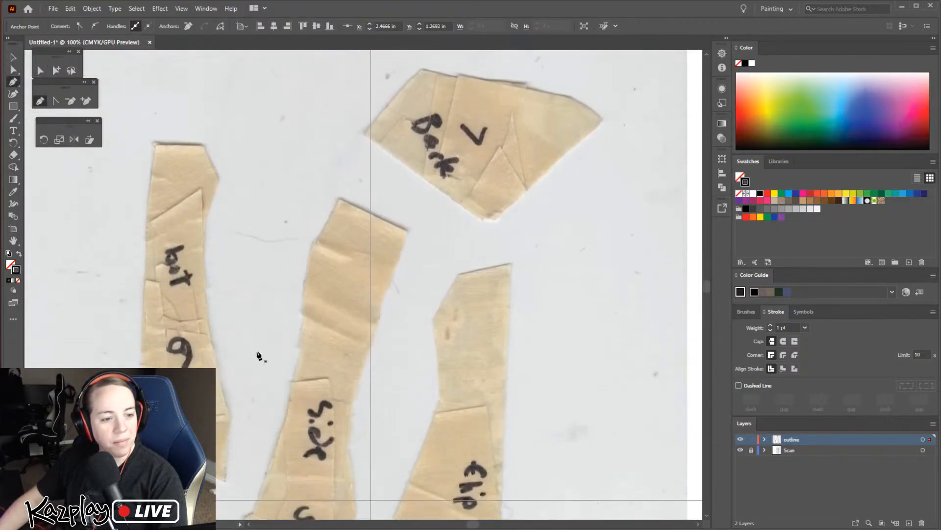
key(space)
drag(331, 293, 537, 277)
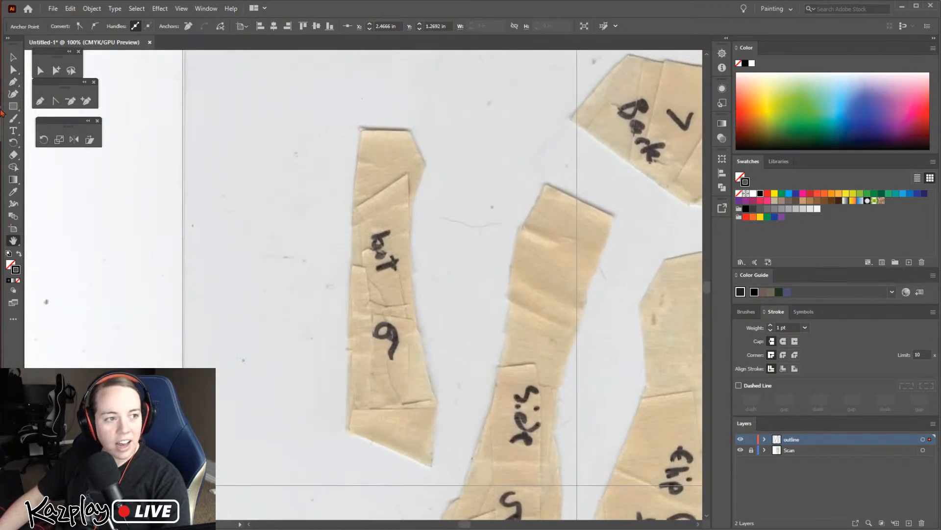
click(13, 83)
click(344, 429)
click(360, 129)
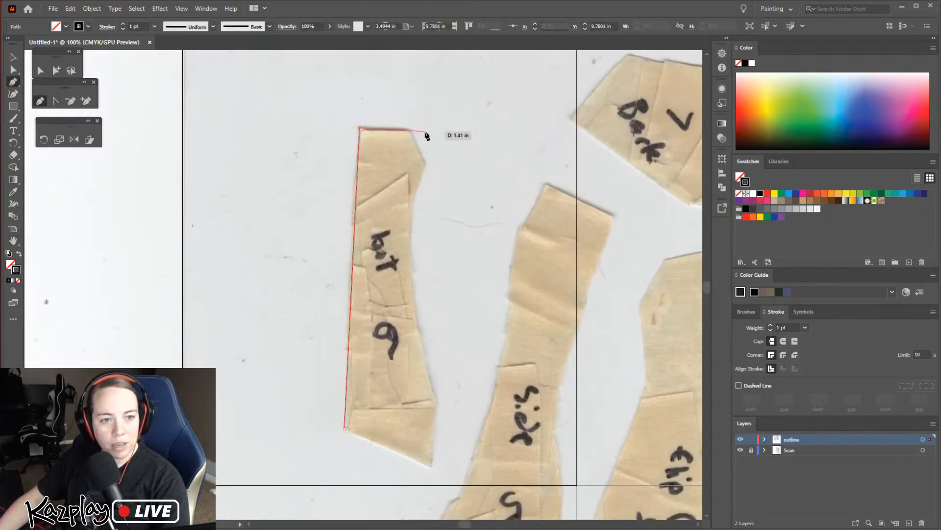
click(409, 130)
click(426, 165)
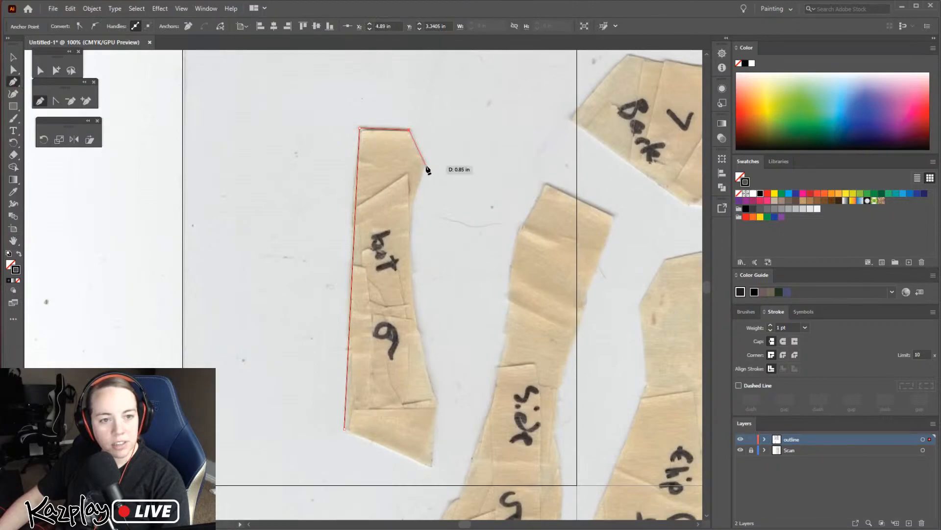
click(438, 402)
click(431, 467)
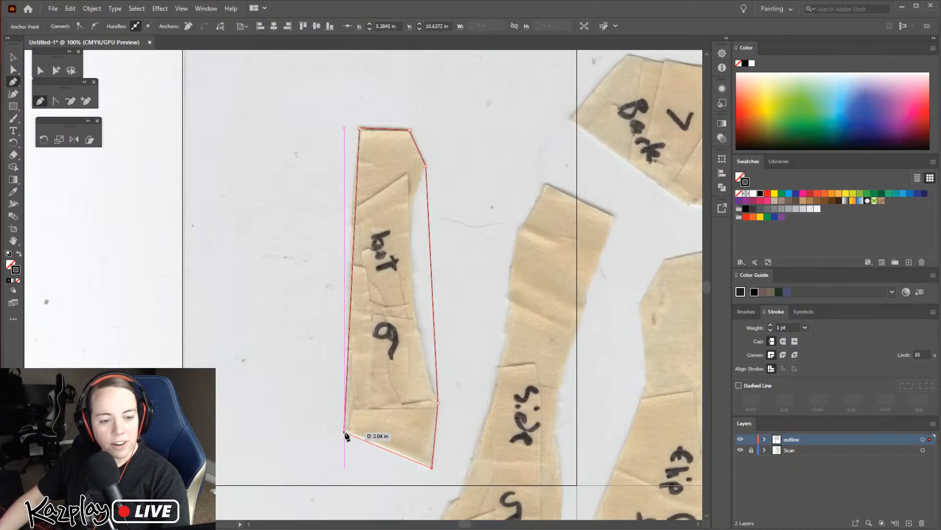
click(345, 429)
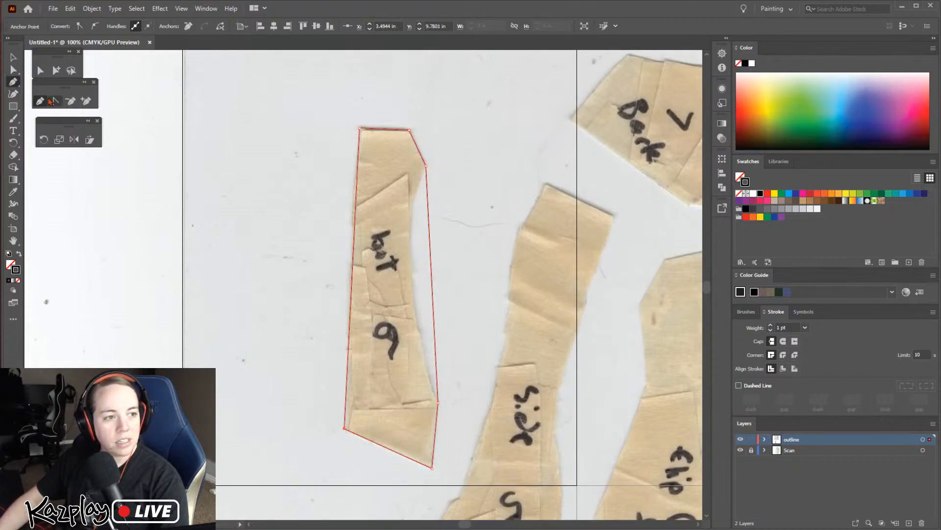
Curve the concave side of the "bot 6" outline inward with two Curvature points to follow the paper edge
click(13, 95)
drag(430, 241, 414, 205)
drag(410, 317, 418, 322)
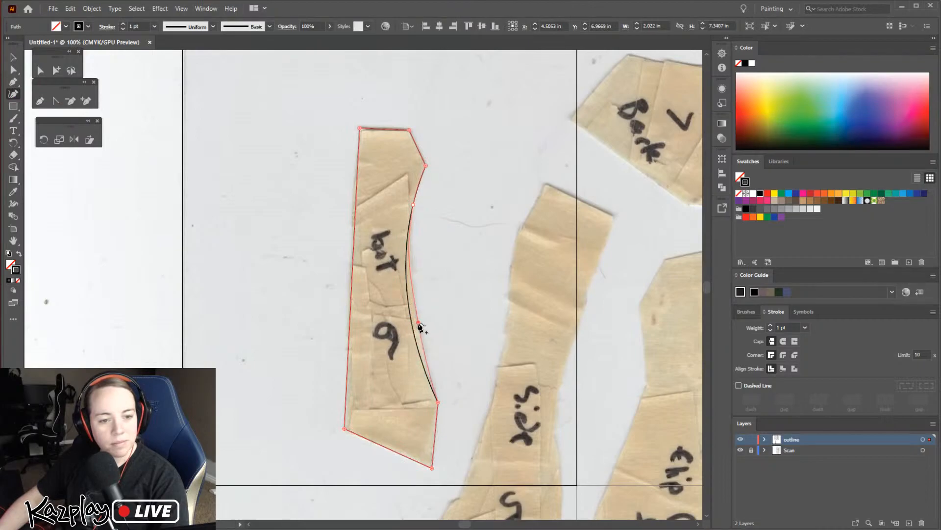
scroll(436, 380, down, 5)
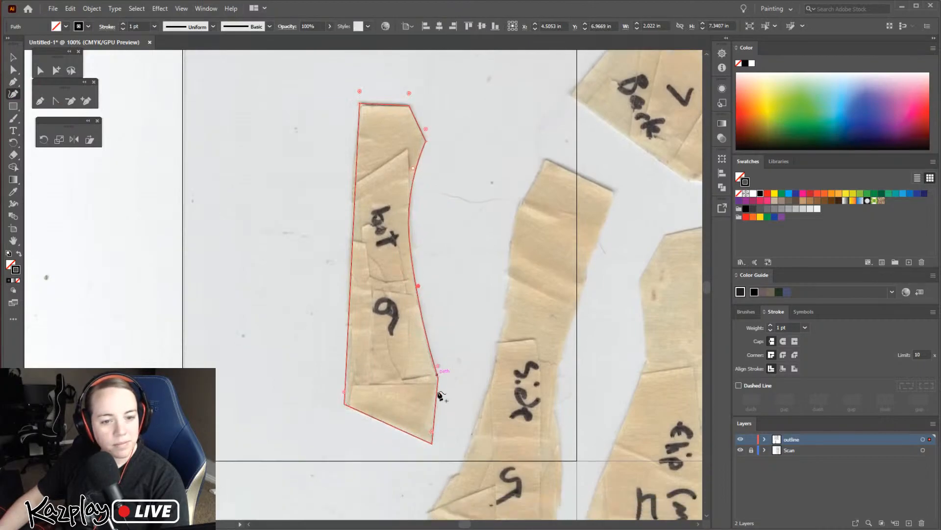
Review the traced "top" and "flip (in mouth) 3" outlines and bring the untraced "side 5" piece into view
key(space)
drag(583, 309, 406, 381)
mouse_move(621, 132)
mouse_down()
mouse_move(463, 376)
mouse_move(456, 480)
mouse_up()
mouse_move(433, 118)
mouse_down()
mouse_move(456, 337)
mouse_move(493, 510)
mouse_move(481, 417)
mouse_up()
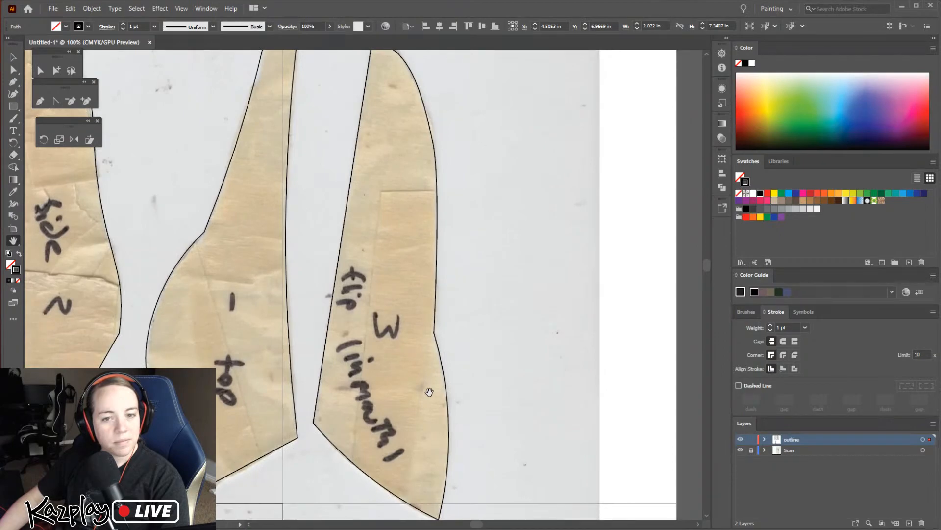
scroll(428, 387, down, 1)
drag(385, 428, 494, 215)
drag(410, 392, 501, 170)
drag(451, 379, 488, 258)
drag(482, 358, 399, 442)
drag(439, 297, 437, 328)
Trace the "side 5" piece with the Pen tool as a closed seven-corner outline with straight sides
click(39, 101)
click(390, 149)
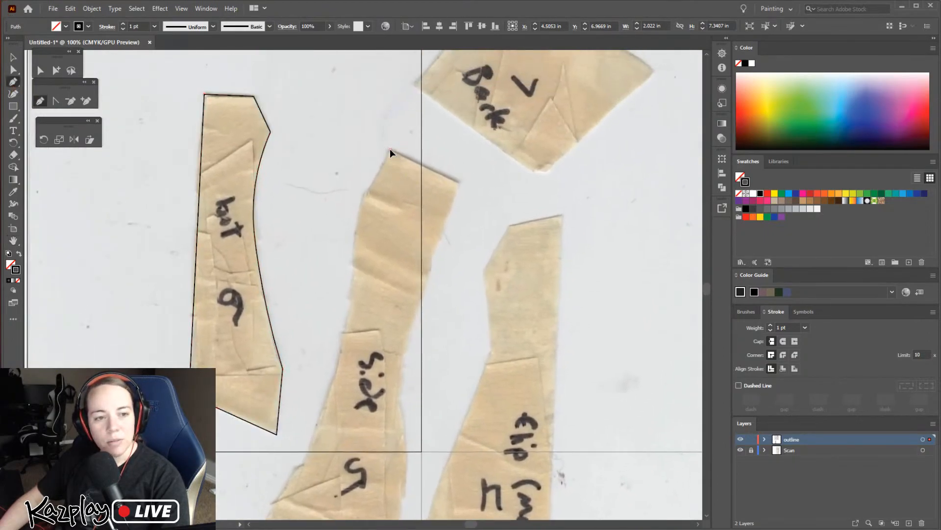
click(459, 184)
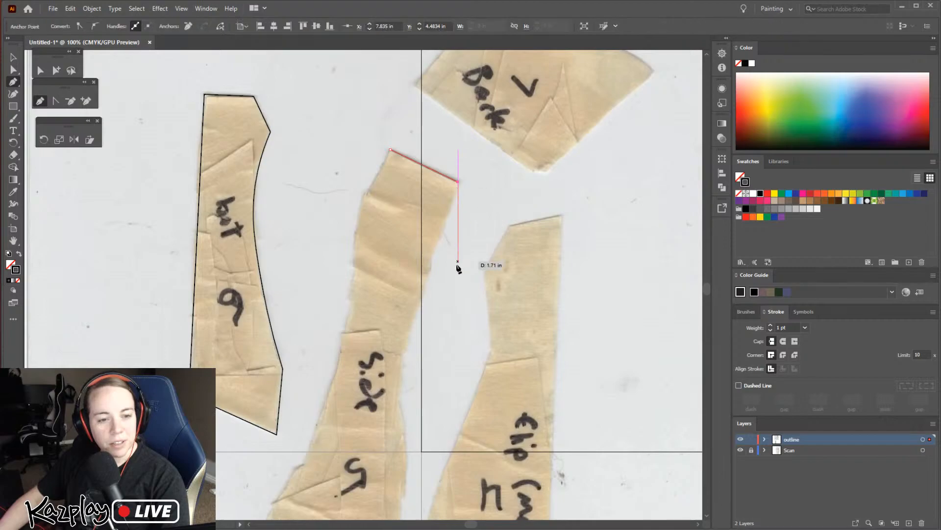
scroll(441, 294, down, 2)
click(396, 347)
scroll(405, 367, down, 2)
scroll(410, 413, down, 2)
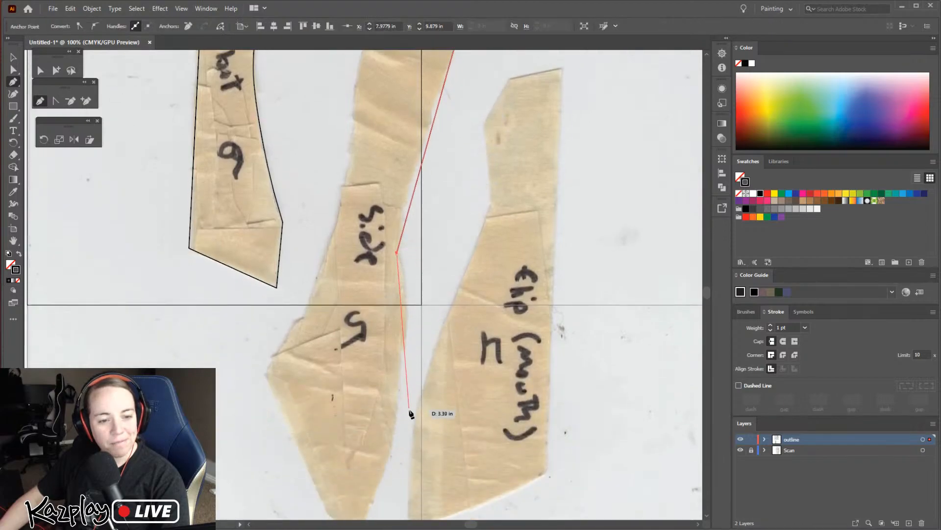
click(357, 488)
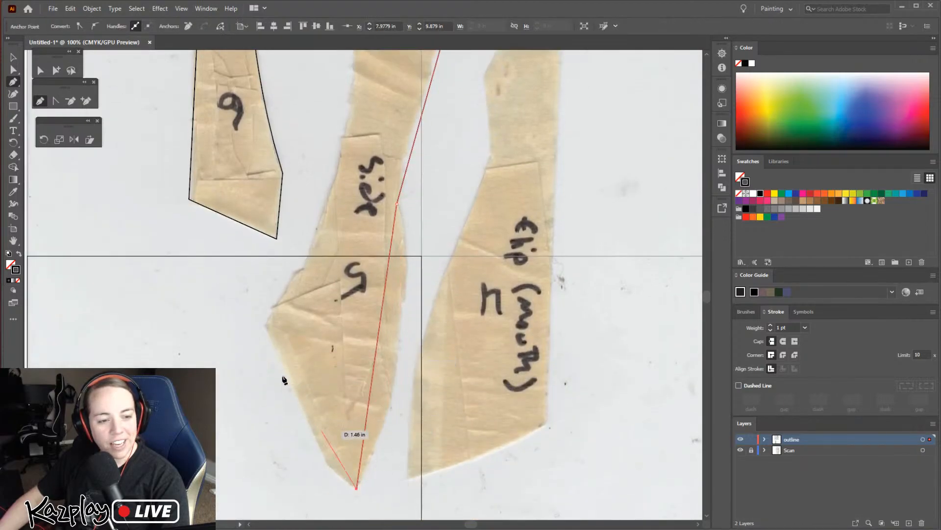
click(263, 326)
scroll(296, 304, up, 4)
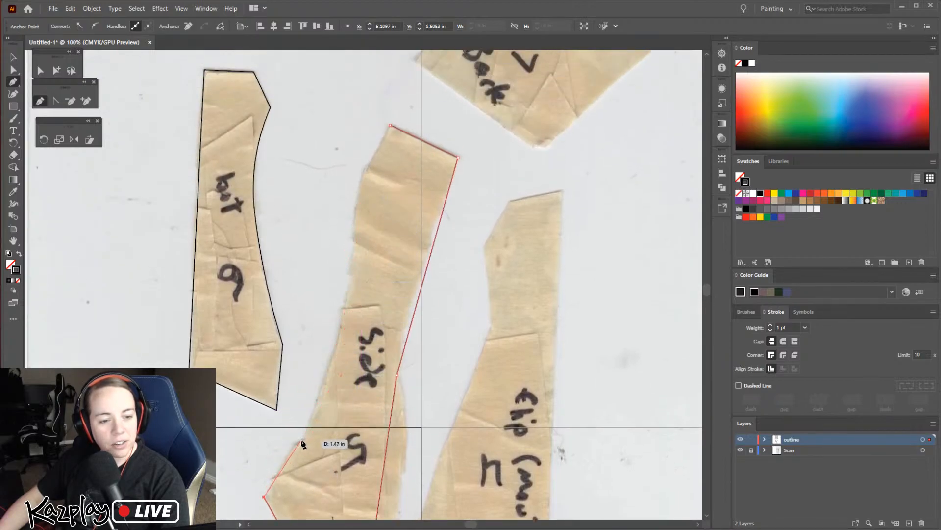
click(304, 440)
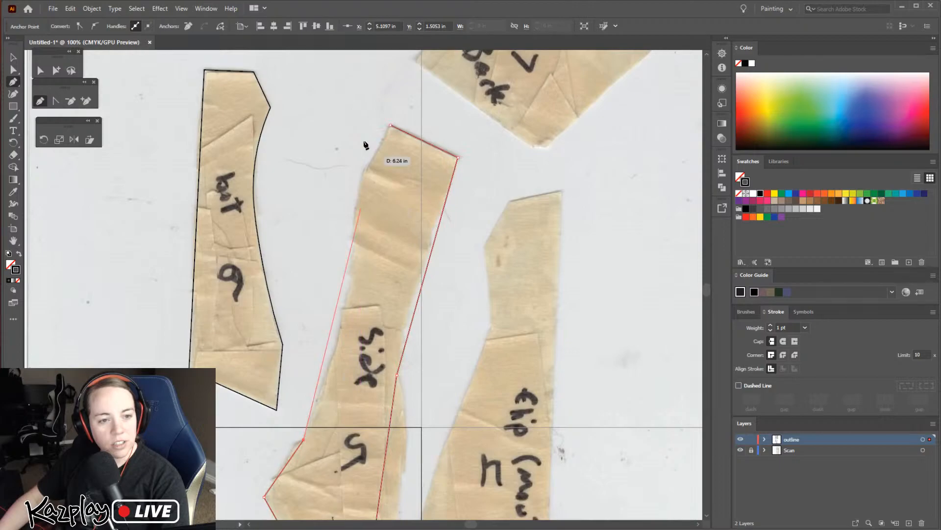
click(363, 171)
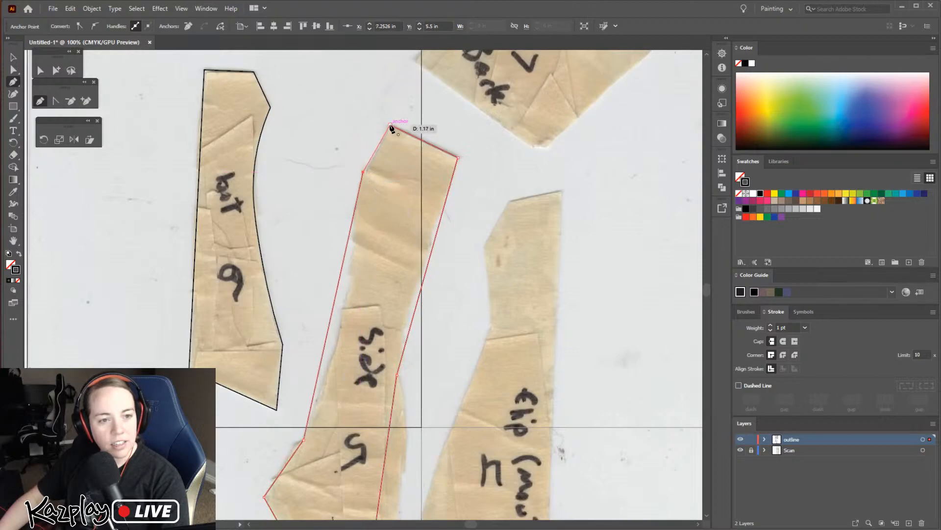
Curve the long concave side of the "side 5" outline with two Curvature points placed on the paper edge, removing the stray point beside it
key(shift+grave)
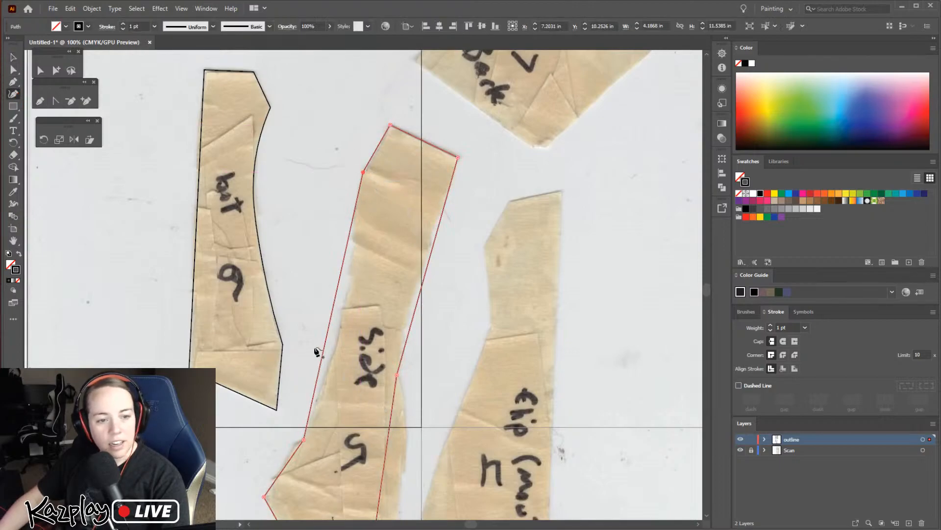
drag(327, 336, 339, 329)
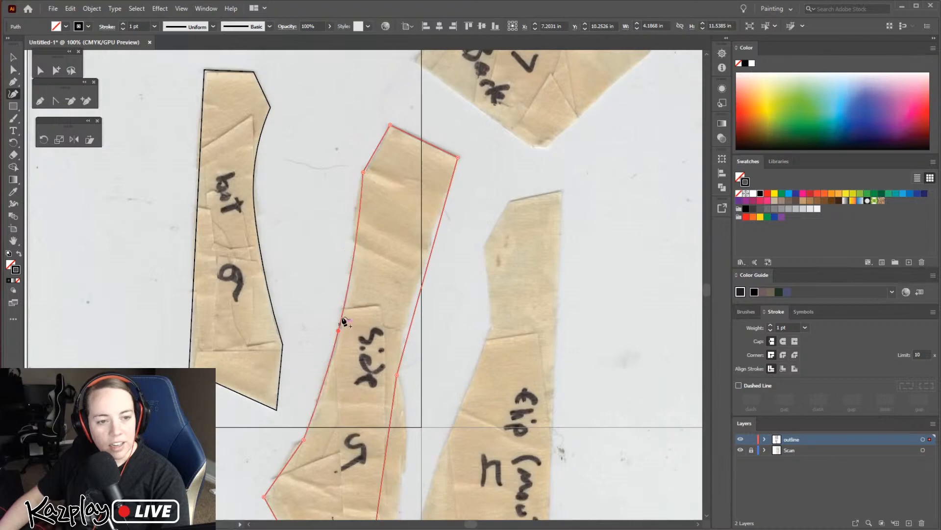
click(353, 225)
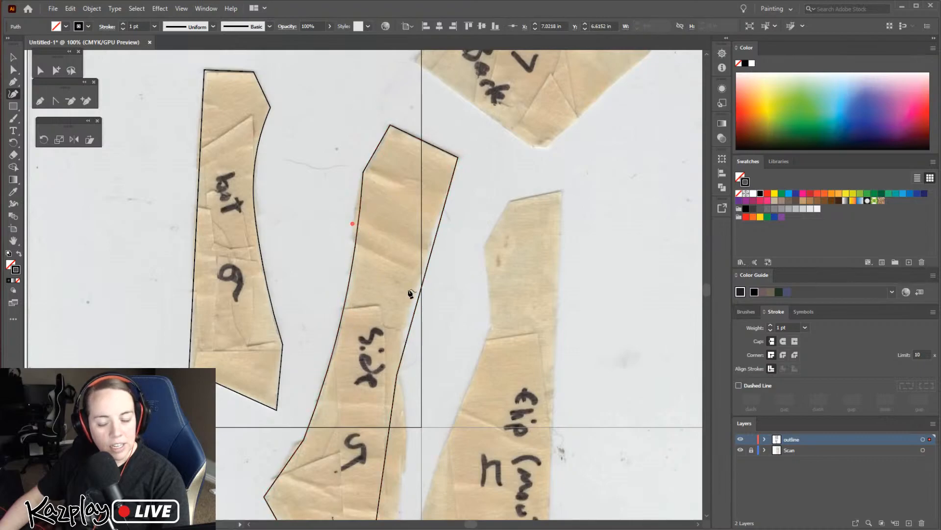
key(Delete)
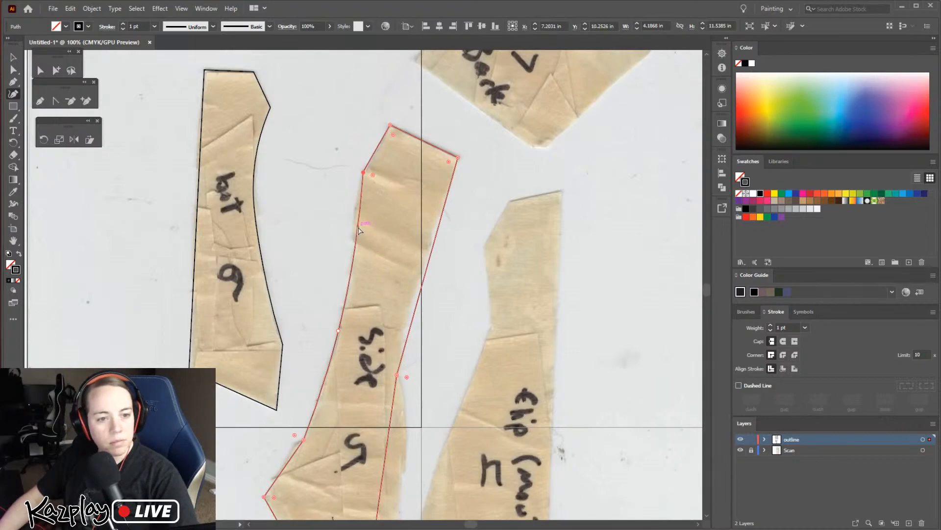
click(358, 223)
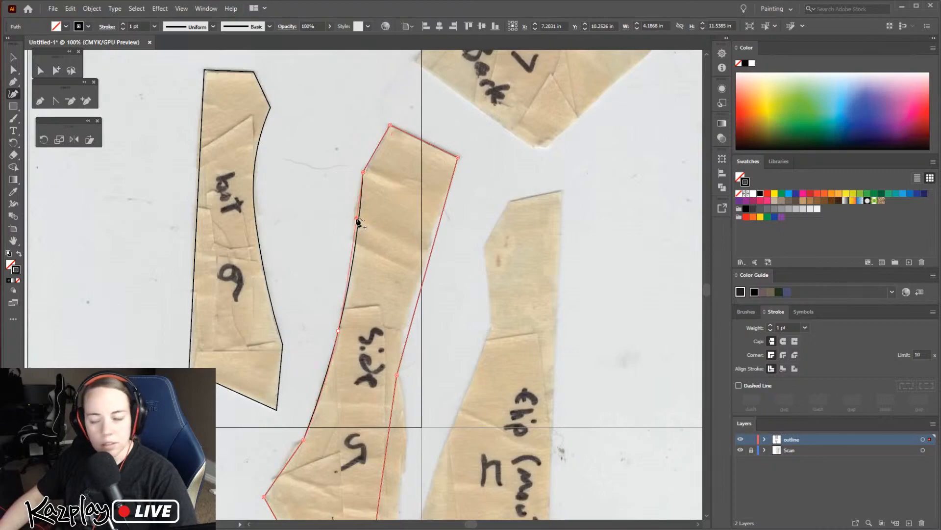
drag(357, 218, 357, 218)
Shape the opposite side of the "side 5" outline with Curvature points, inward along the narrow part and outward along the wide part
drag(440, 222, 433, 225)
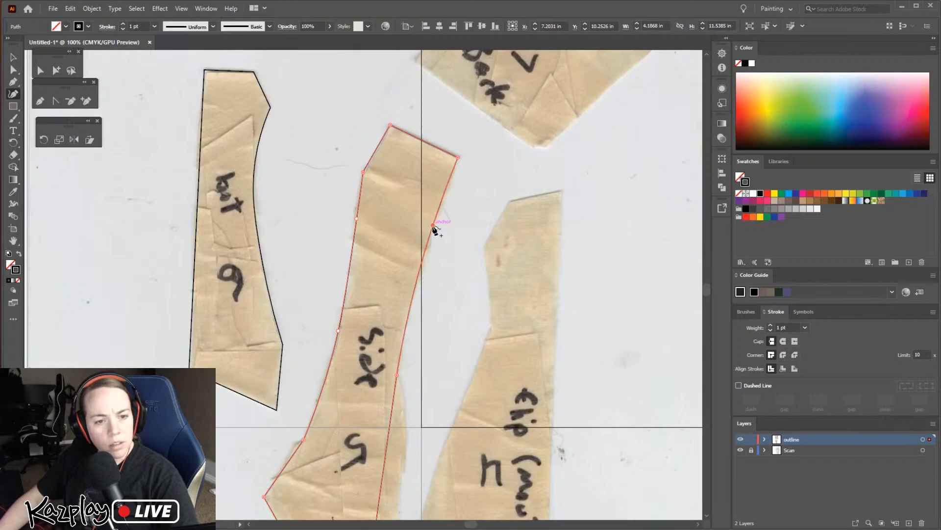
scroll(435, 378, down, 5)
mouse_move(391, 305)
mouse_down()
mouse_move(408, 319)
mouse_move(406, 298)
mouse_up()
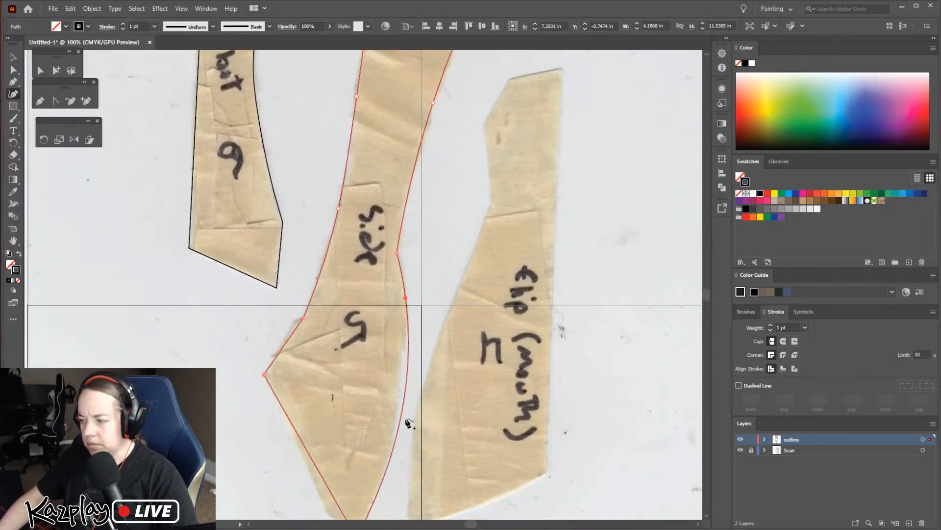
scroll(401, 393, down, 2)
drag(401, 359, 392, 404)
Fit the "side 5" outline's short side near the pointed end with two Curvature points and straighten the bend at the lower one
drag(336, 450, 328, 465)
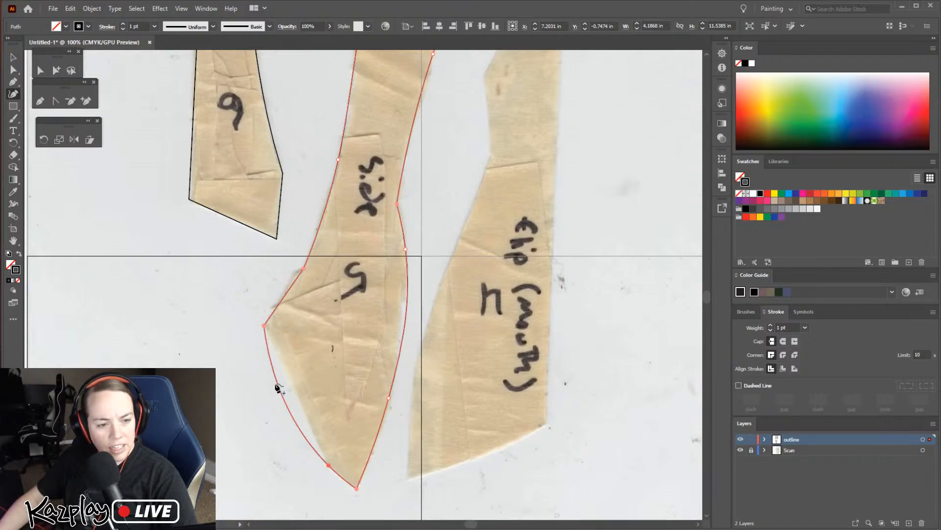
mouse_move(277, 382)
mouse_down()
mouse_move(287, 373)
mouse_move(290, 381)
mouse_up()
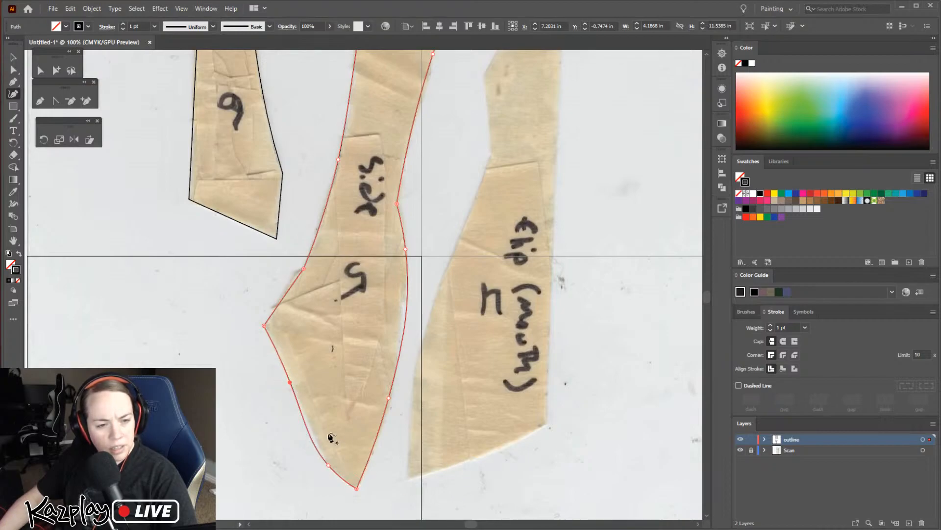
click(13, 58)
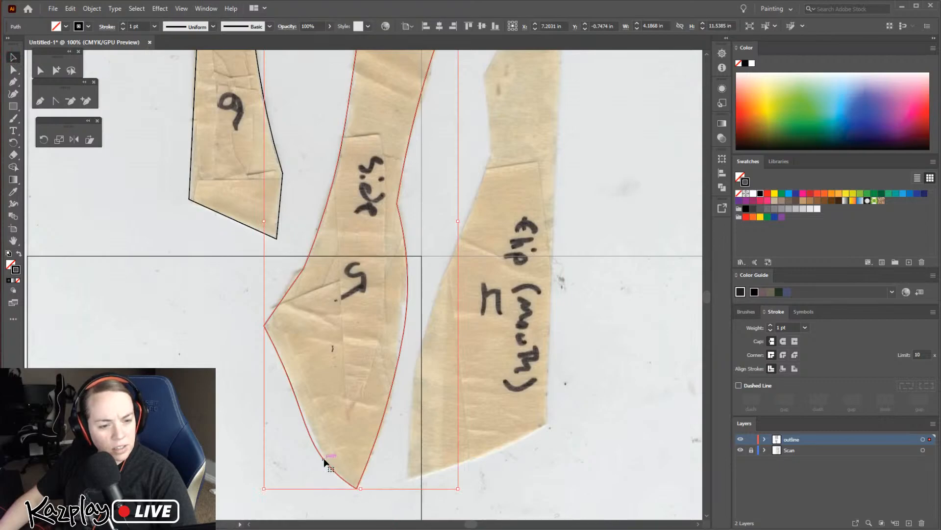
click(13, 70)
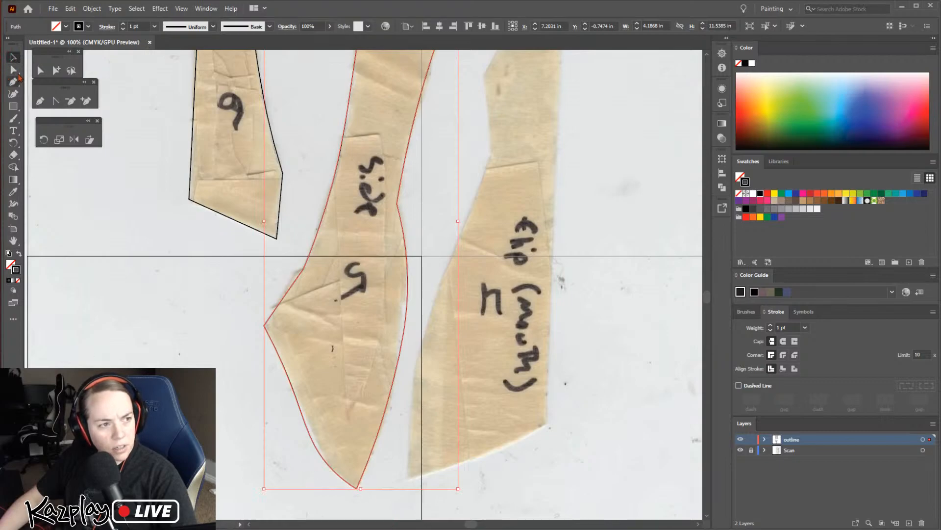
click(327, 466)
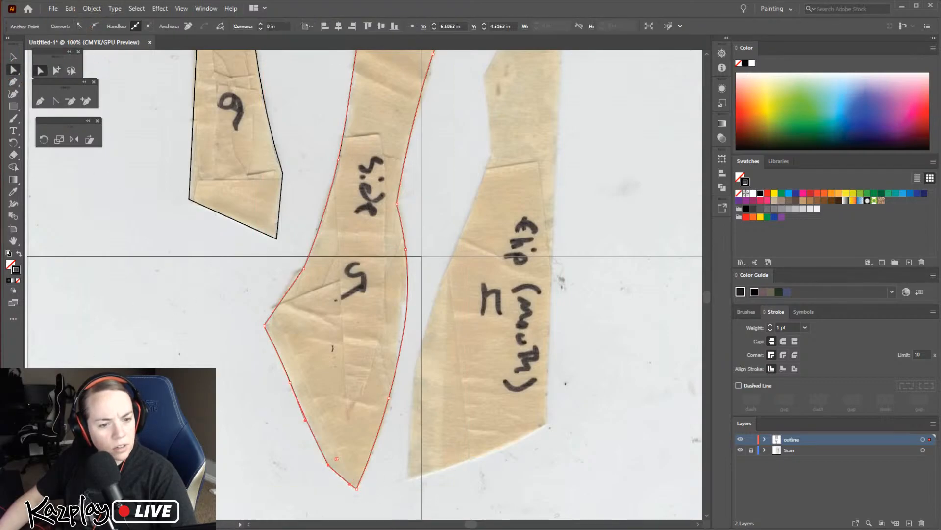
click(371, 500)
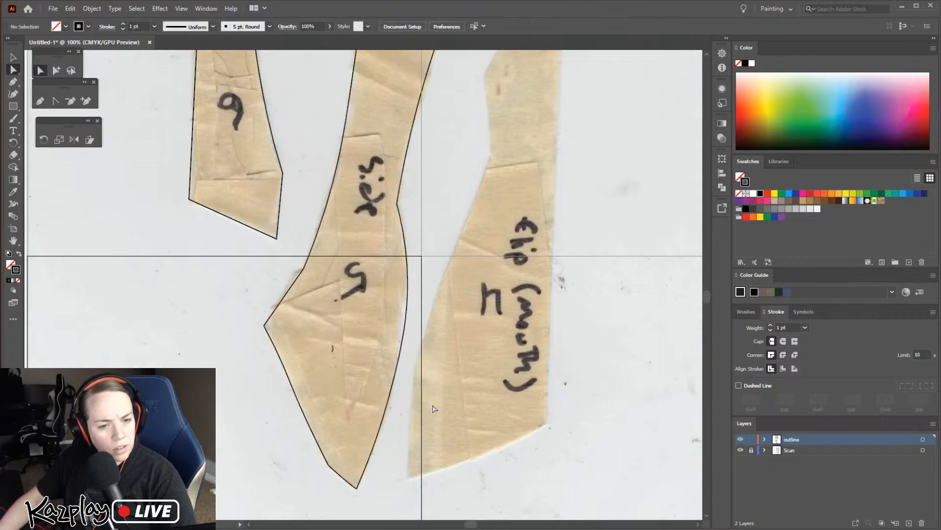
Trace the "flip (mouth) 4" piece with the Pen tool as a closed seven-corner outline with straight sides
drag(537, 363, 425, 331)
click(296, 446)
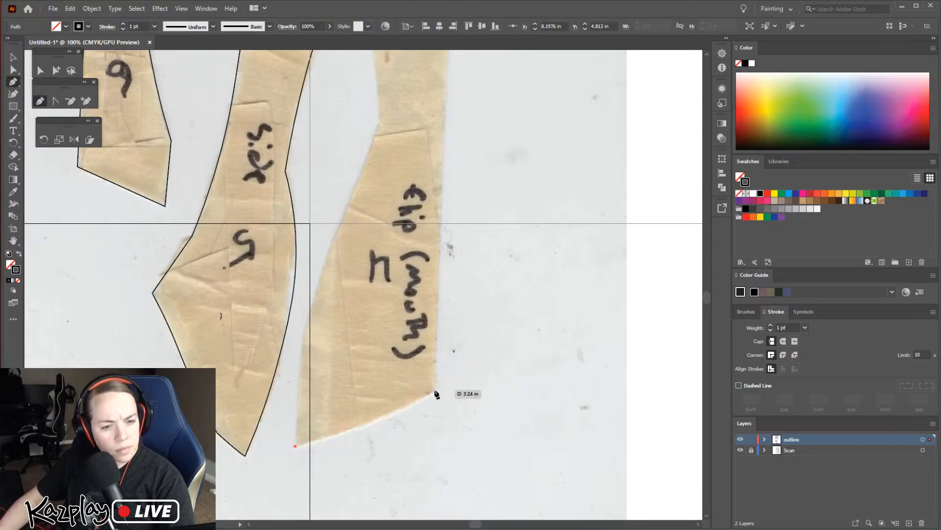
click(435, 391)
scroll(448, 315, up, 5)
click(450, 108)
click(397, 121)
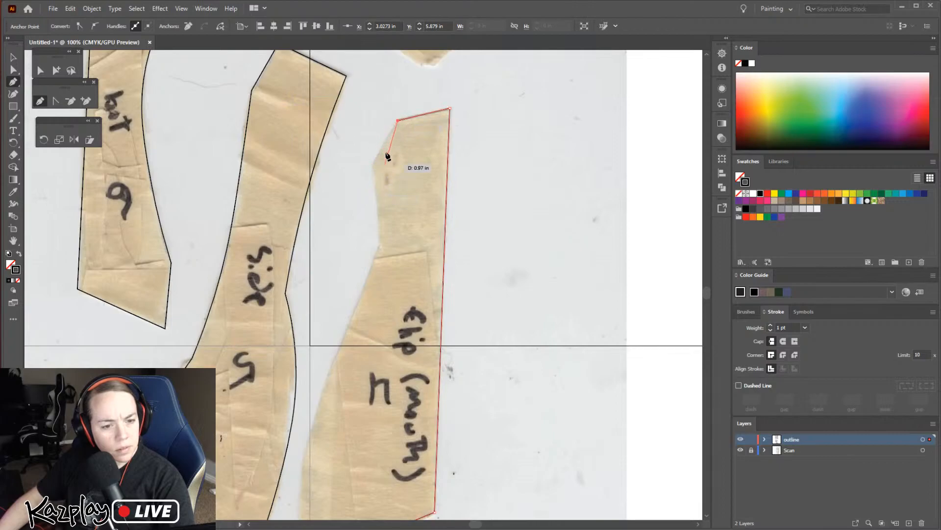
click(373, 167)
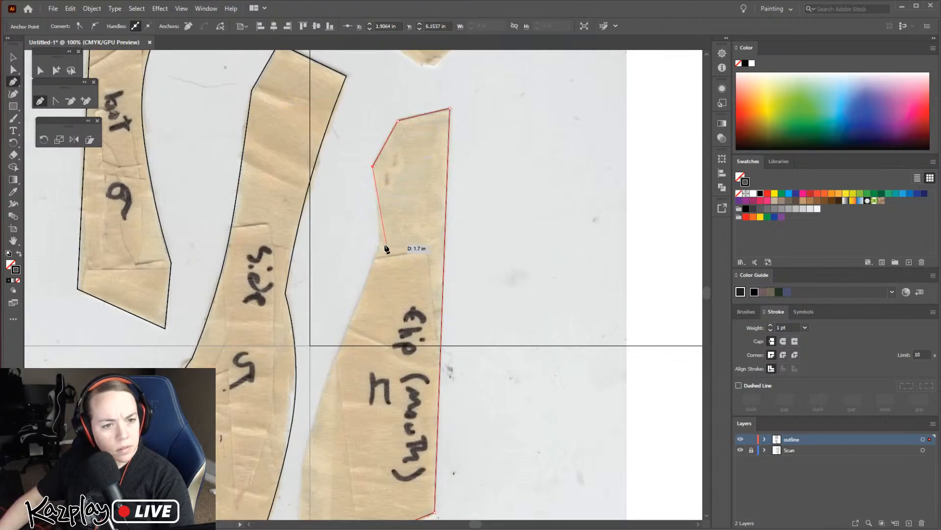
click(380, 244)
scroll(381, 248, down, 3)
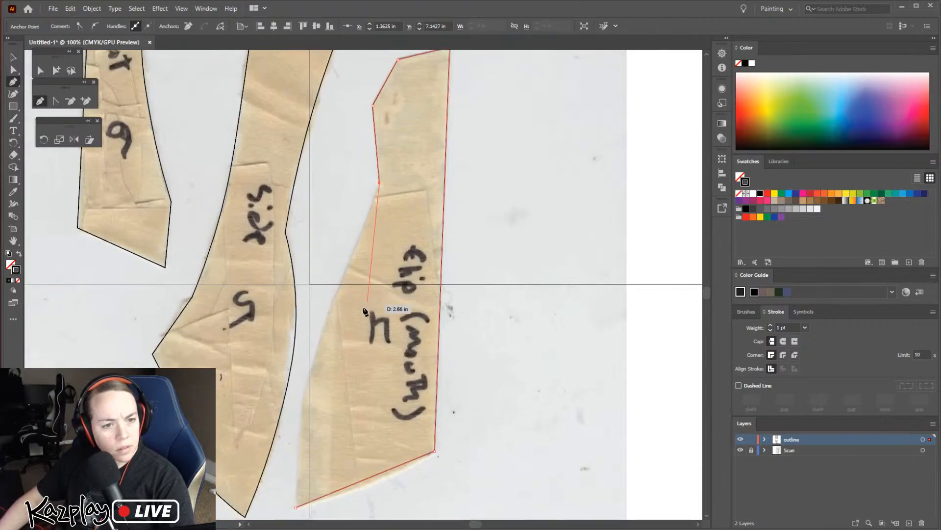
click(304, 401)
click(295, 508)
Curve the "flip (mouth) 4" outline with two Curvature points on its long slanted side and one on its lower edge
click(13, 93)
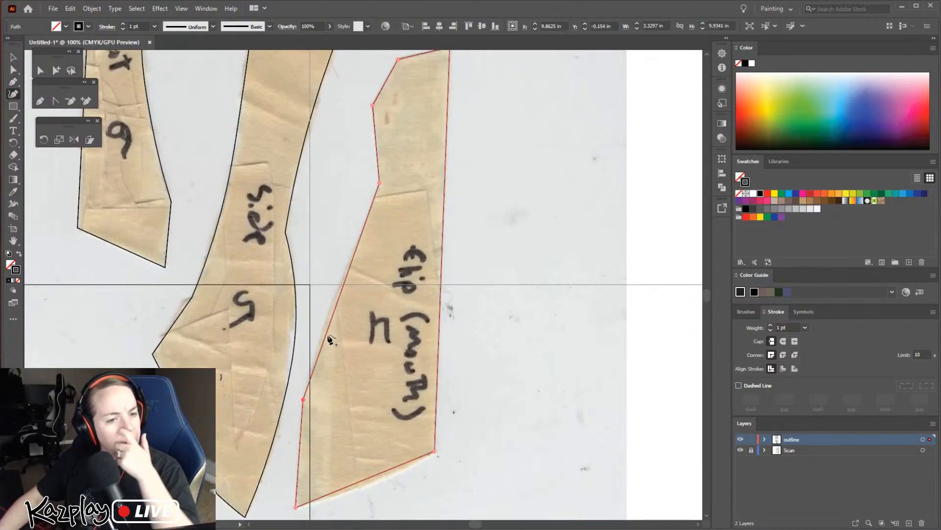
drag(331, 318, 326, 320)
click(357, 240)
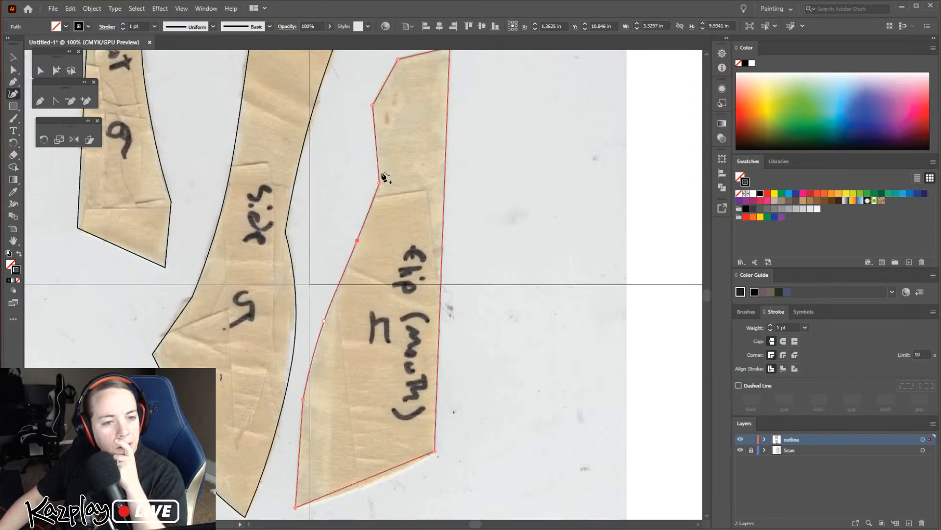
scroll(374, 505, down, 2)
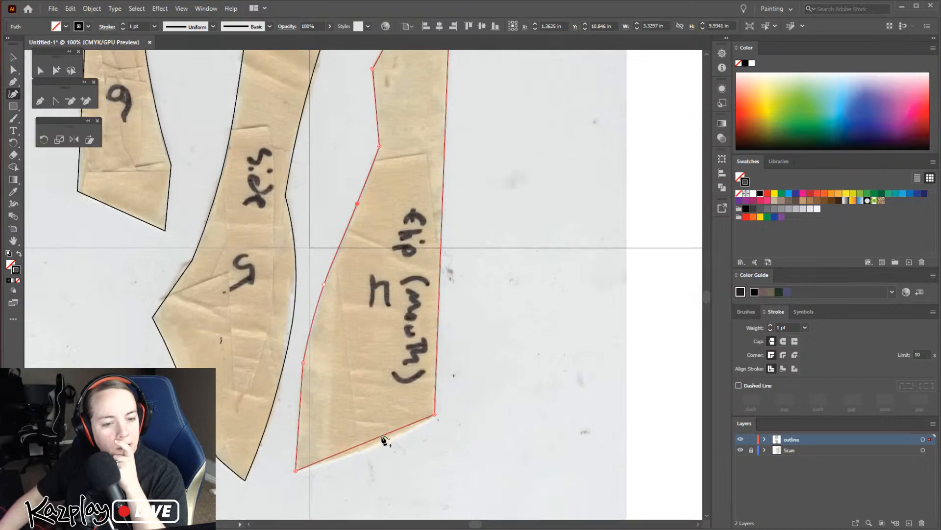
click(378, 444)
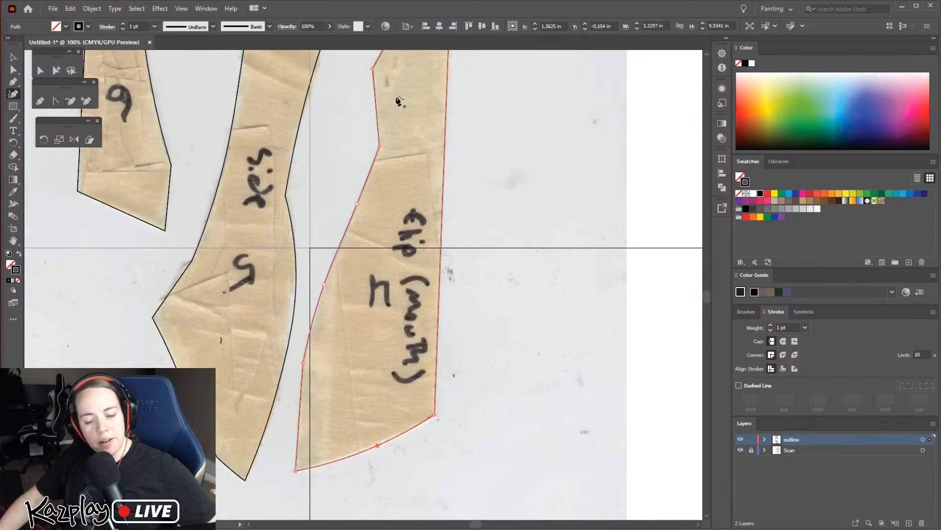
Zoom out to 50% and review all pattern pieces, checking which ones around the "back 7" piece remain untraced
scroll(456, 378, up, 2)
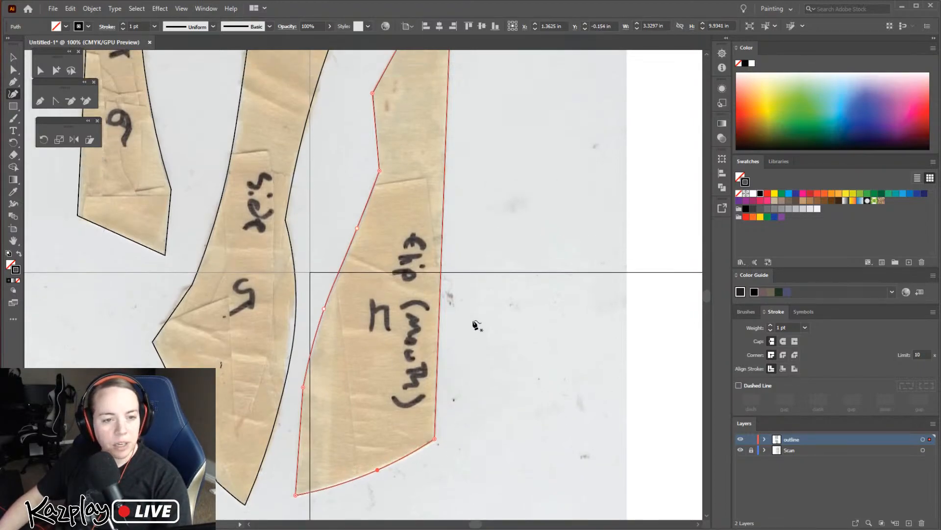
key(ctrl+minus)
key(ctrl+minus)
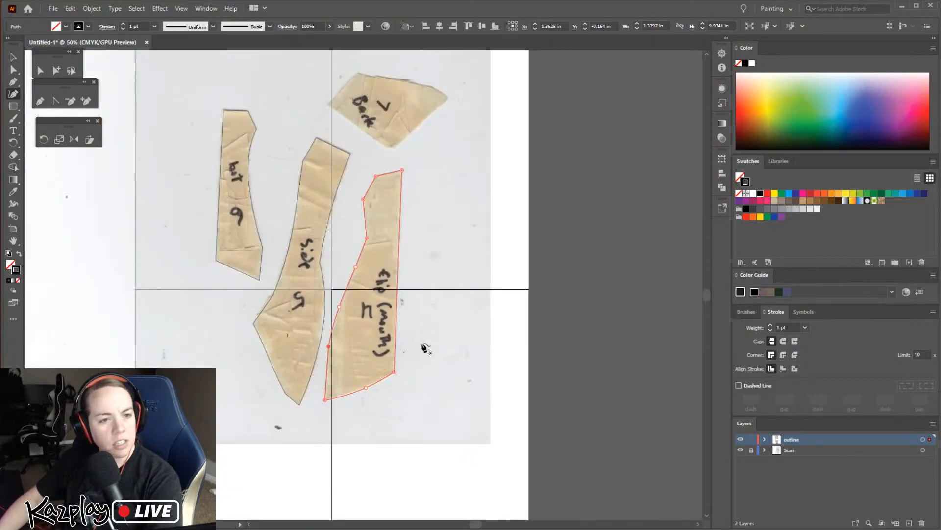
scroll(431, 368, up, 5)
scroll(437, 374, up, 3)
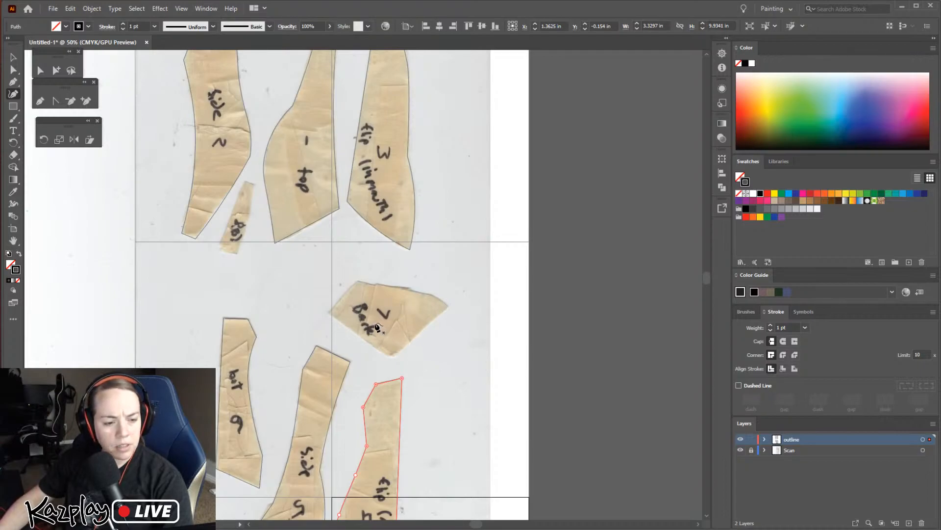
scroll(369, 321, down, 1)
scroll(378, 301, up, 3)
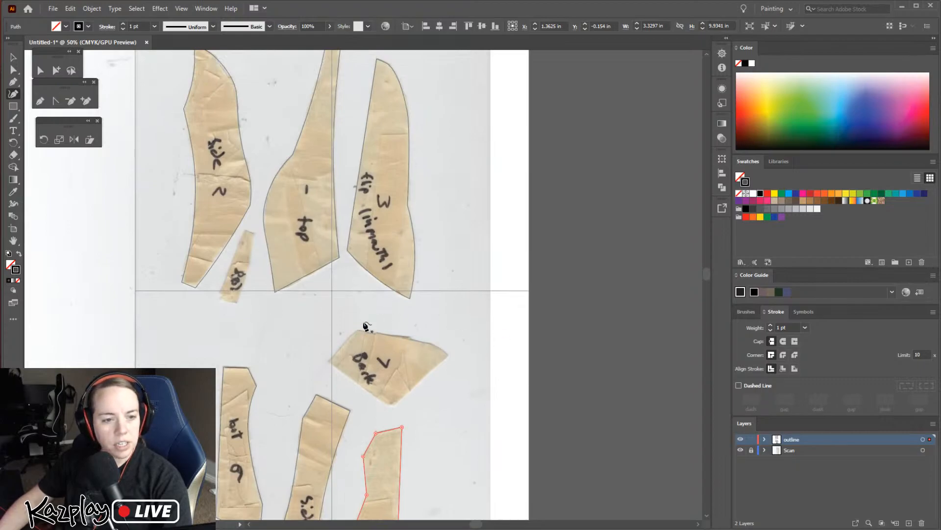
scroll(302, 241, up, 1)
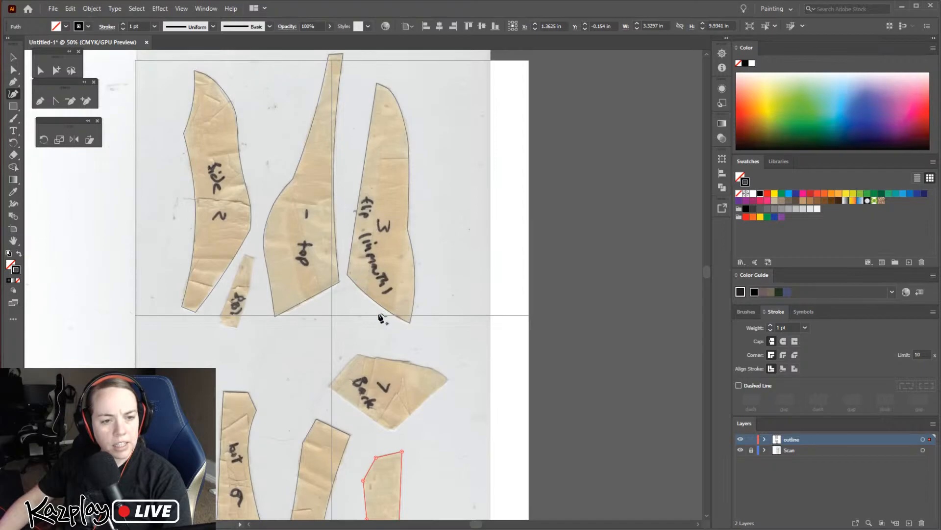
scroll(378, 329, down, 7)
scroll(374, 449, up, 4)
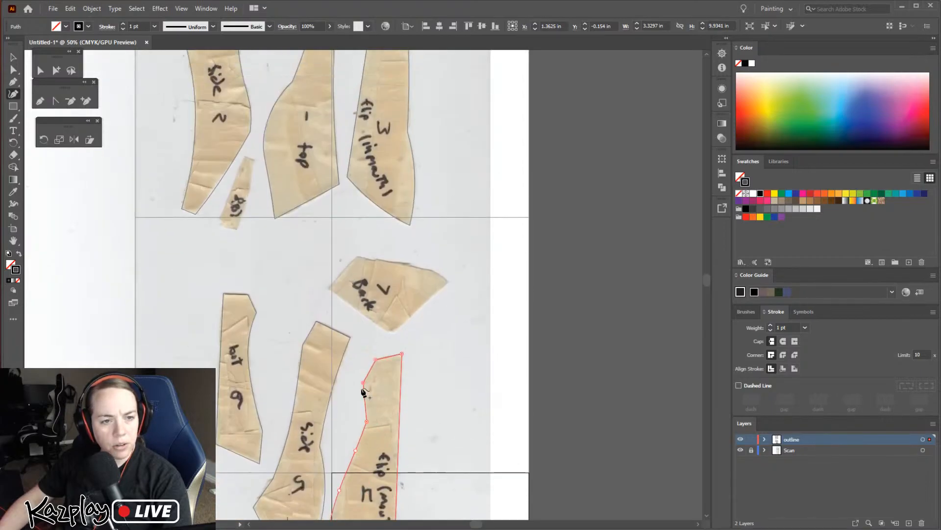
scroll(385, 161, up, 5)
scroll(395, 274, down, 6)
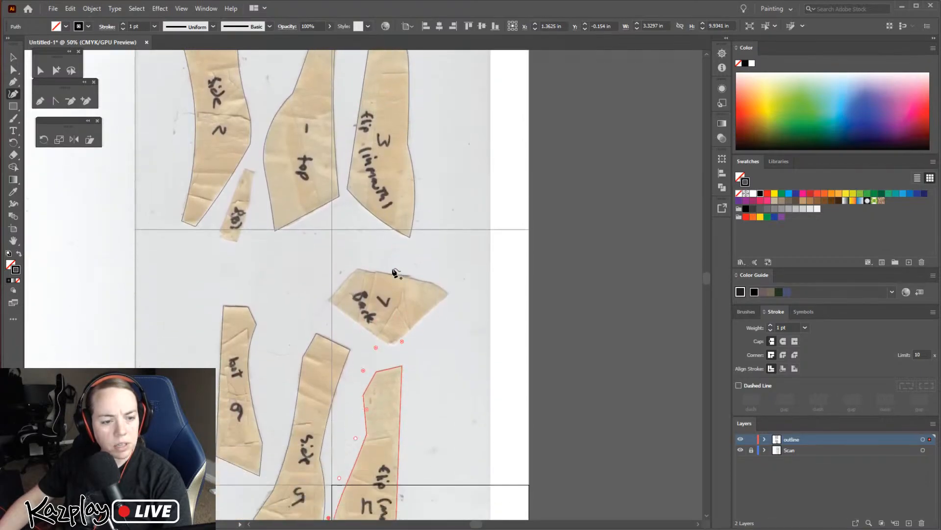
Round the narrow upper end of the "flip (mouth) 4" outline with one Curvature point on its slanted edge and one on its end edge
scroll(394, 279, down, 2)
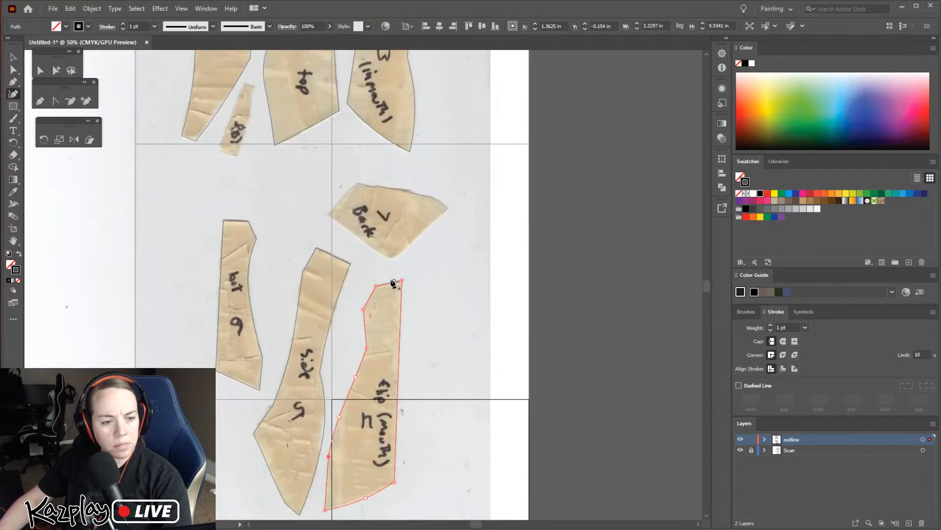
scroll(394, 284, down, 2)
click(14, 57)
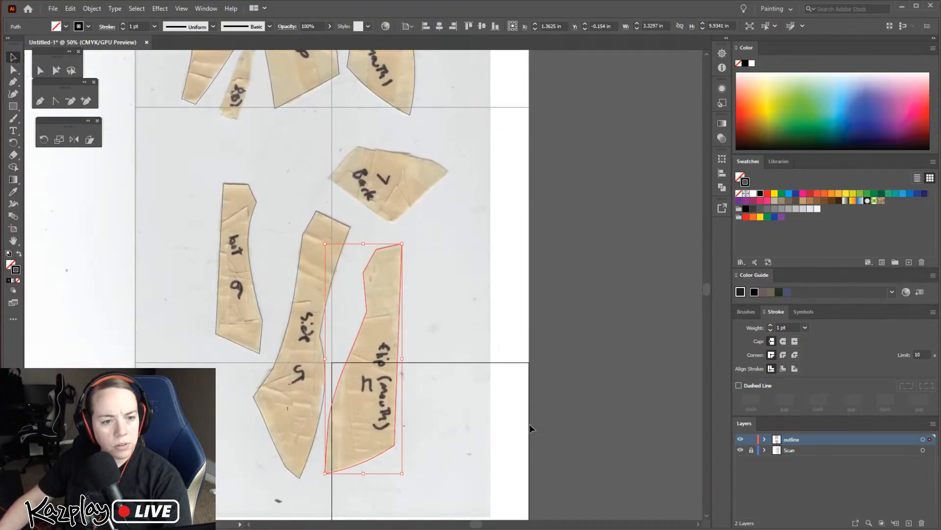
click(462, 358)
key(z)
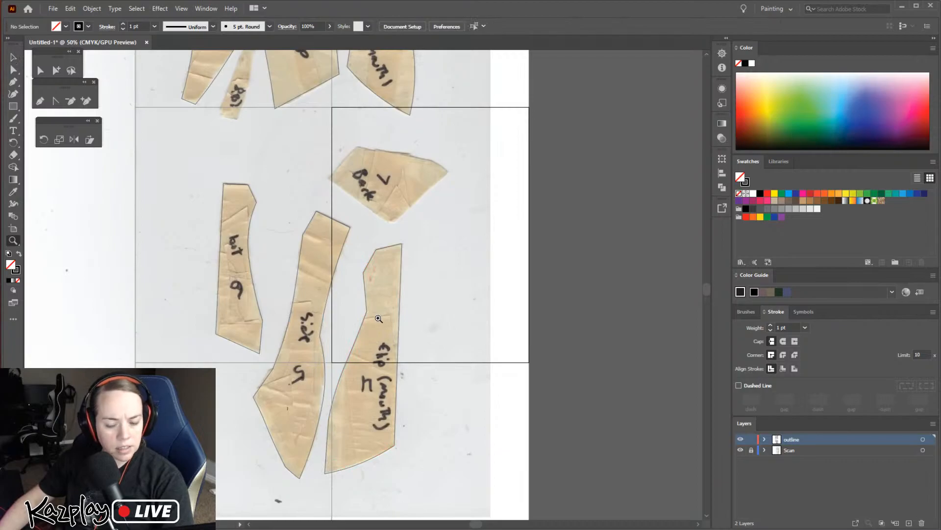
click(364, 303)
click(368, 281)
click(363, 247)
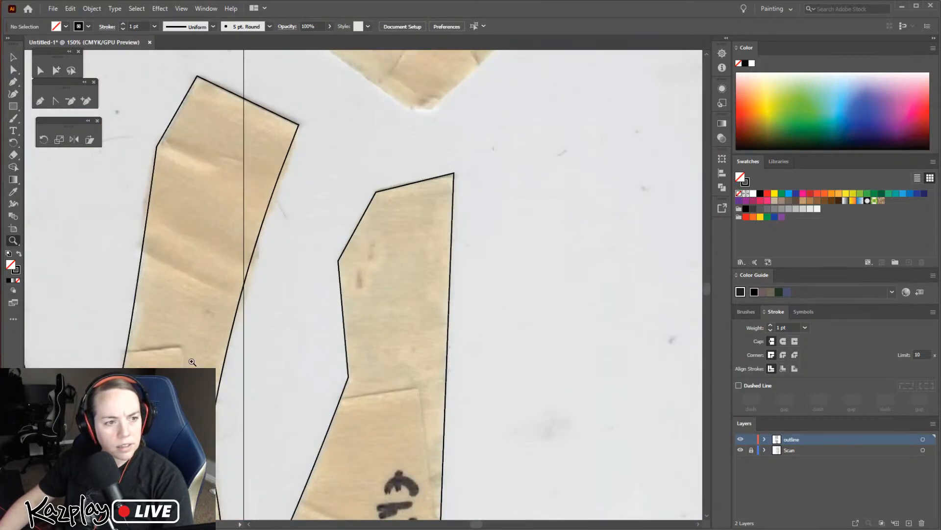
click(14, 95)
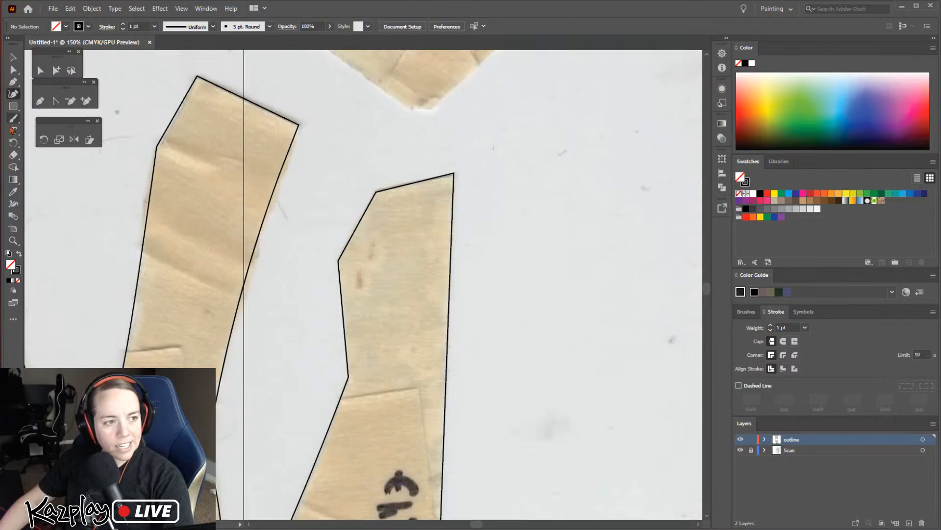
key(v)
click(351, 381)
click(13, 71)
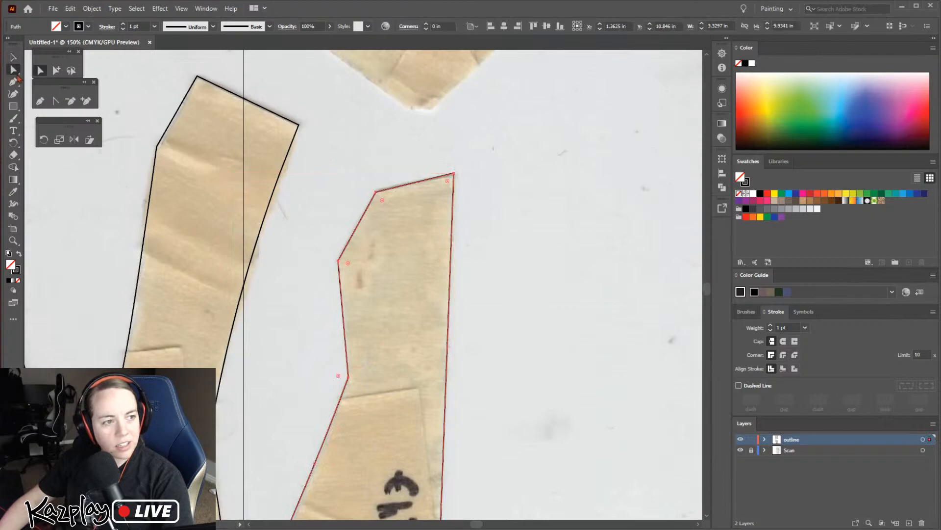
click(348, 376)
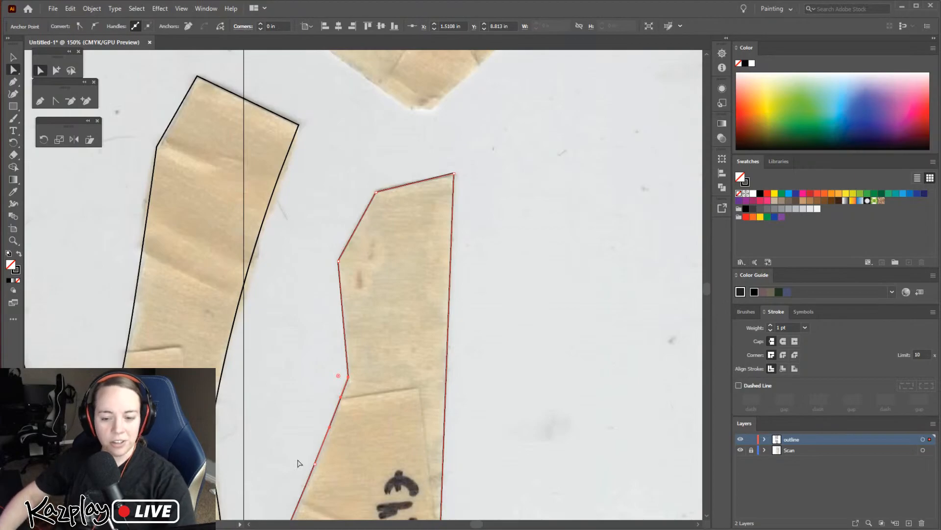
click(15, 94)
click(357, 224)
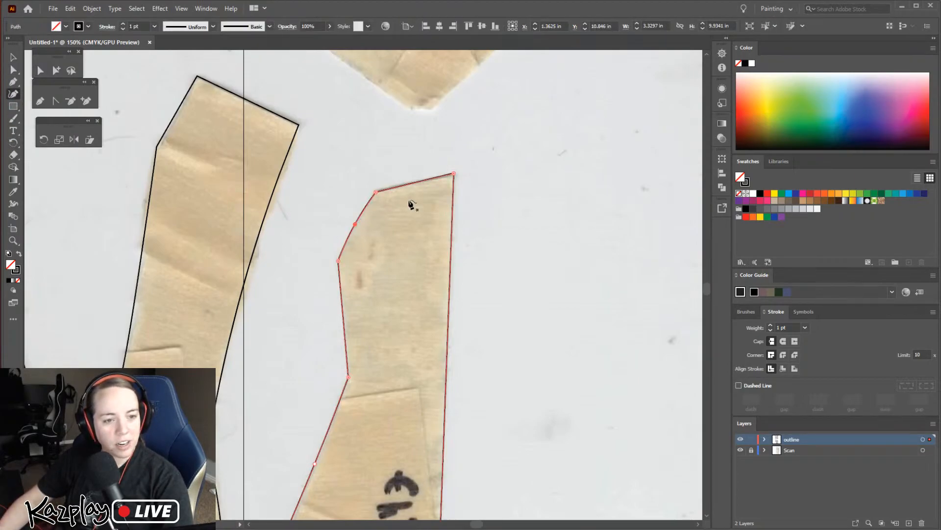
click(413, 180)
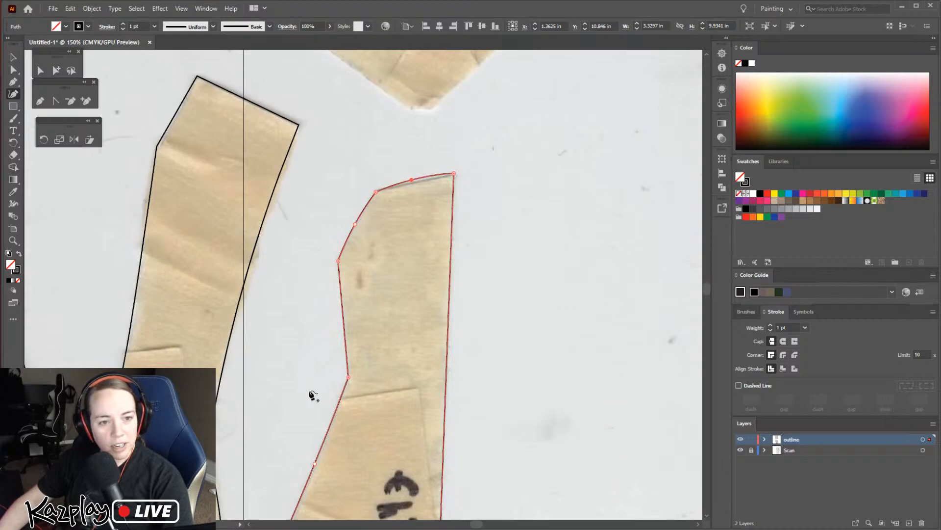
Convert the corner between the two new curves on the "flip (mouth) 4" outline to smooth, and check the puppet head photo
key(a)
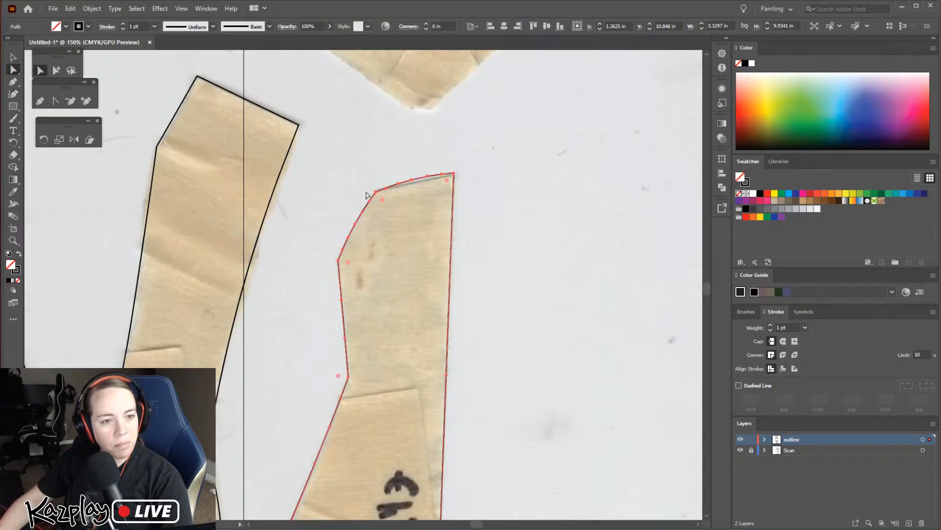
click(375, 193)
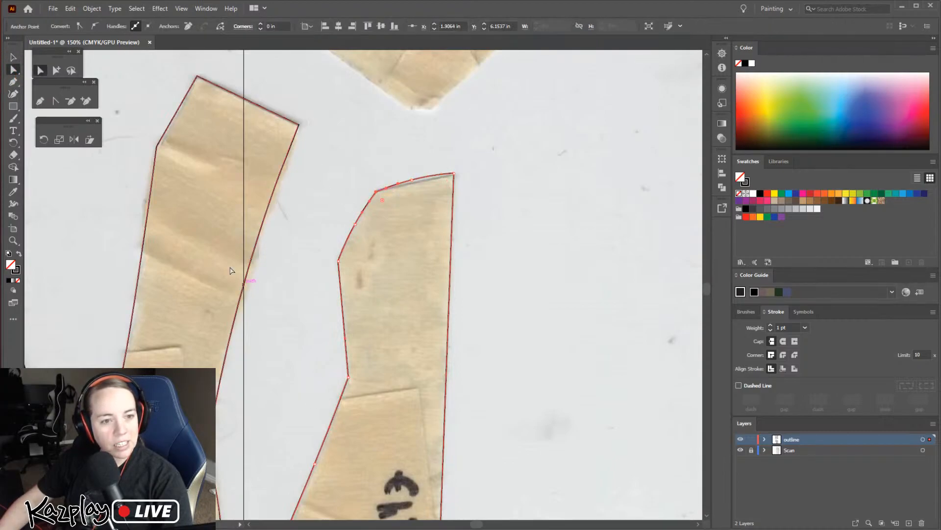
click(96, 26)
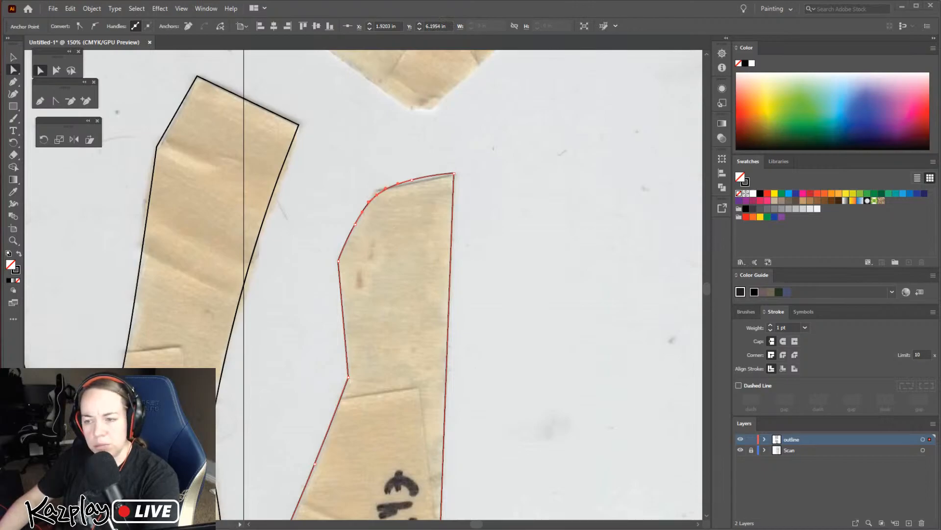
key(alt+Tab)
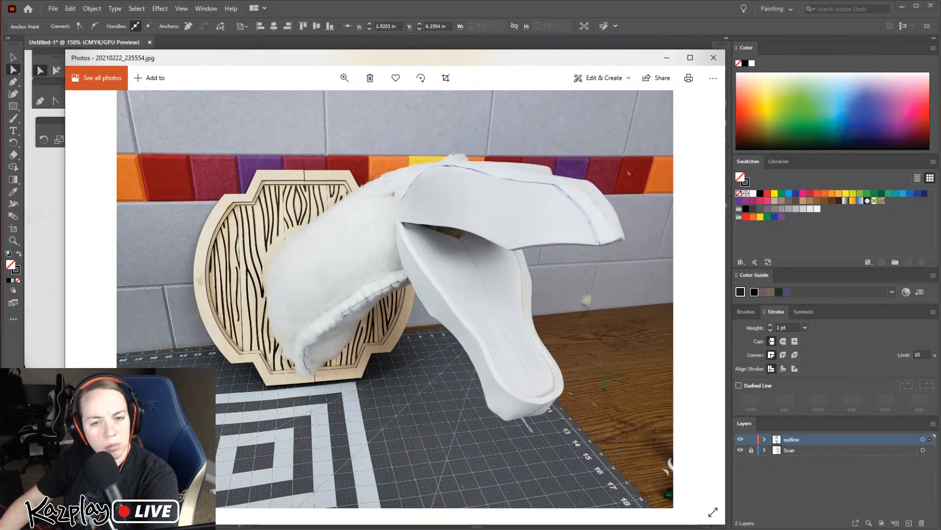
click(667, 57)
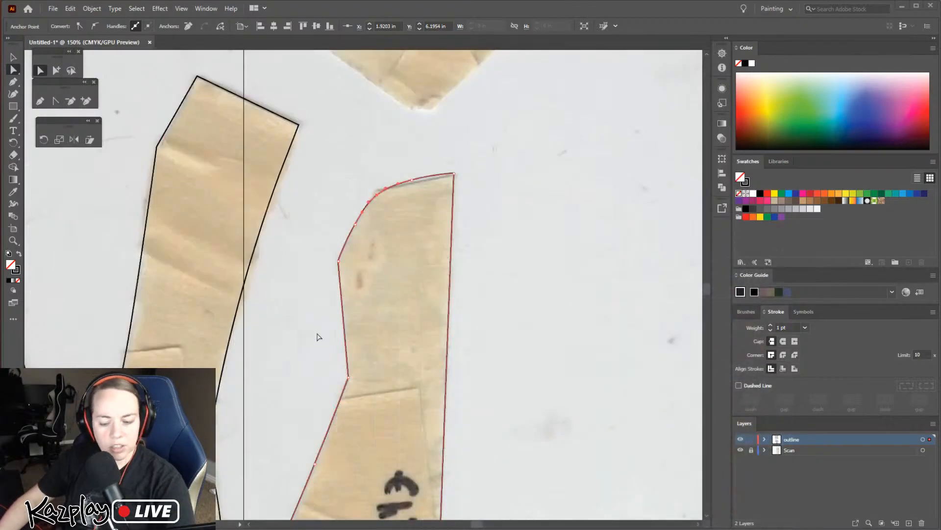
Convert the anchor point on the right side of the "side 2" outline, below its pointed tip, to a corner
key(space)
drag(481, 396, 576, 491)
drag(220, 181, 630, 491)
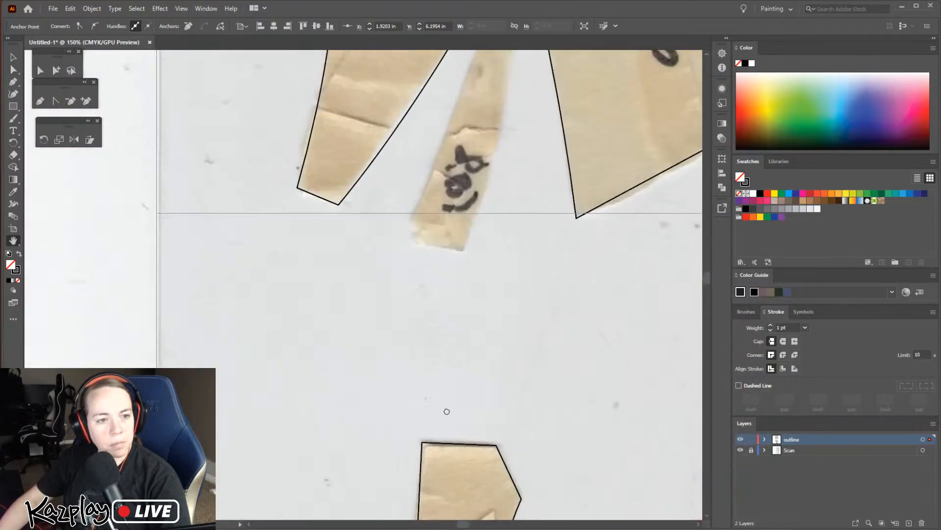
drag(456, 187, 397, 500)
drag(452, 184, 392, 500)
mouse_move(412, 229)
mouse_down()
mouse_move(399, 421)
mouse_move(448, 307)
mouse_up()
click(386, 257)
click(40, 70)
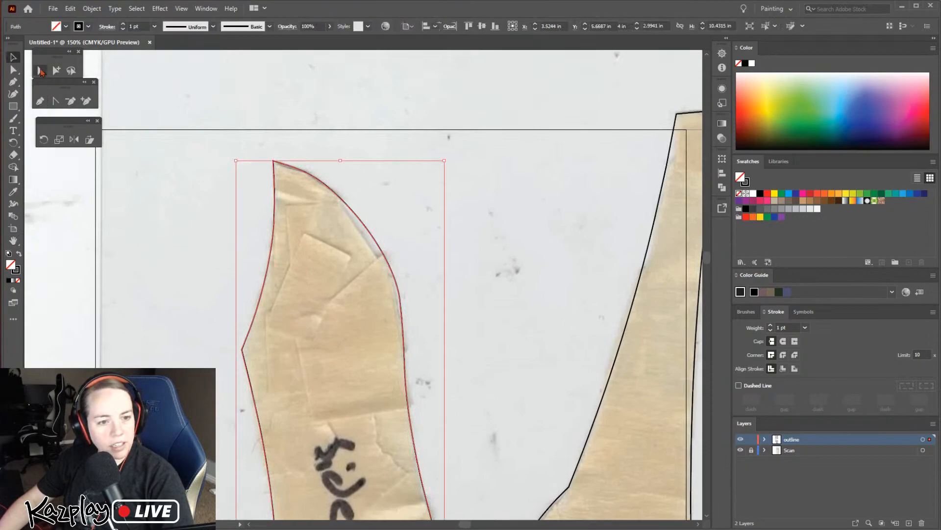
click(399, 300)
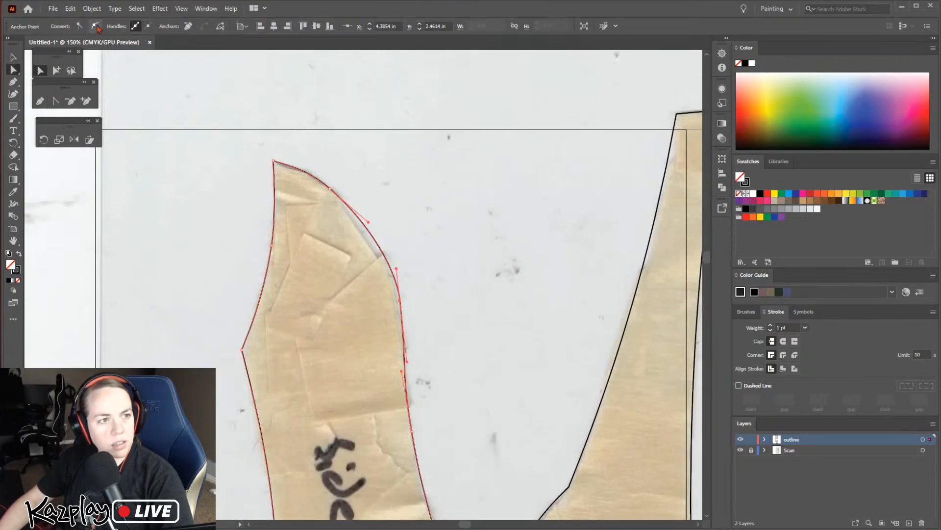
click(79, 26)
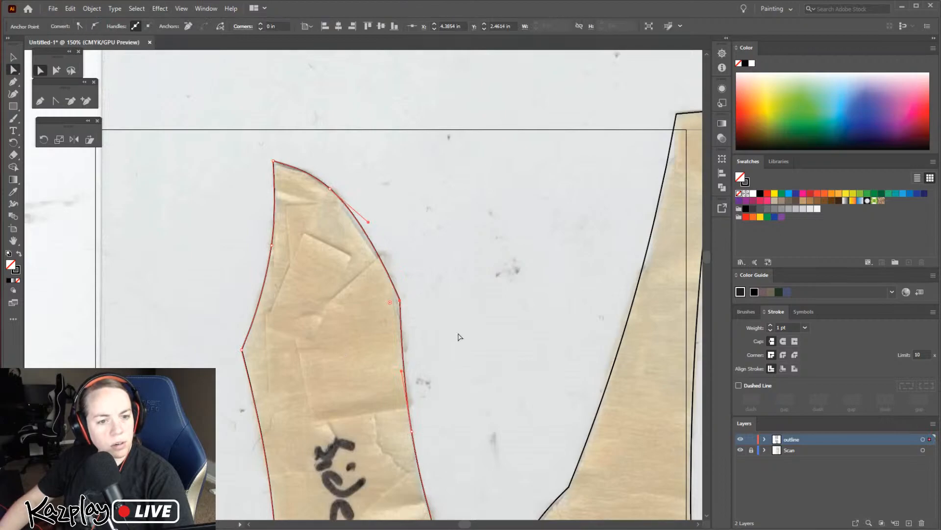
Move the converted corner and the curve point above it on the "side 2" outline onto the piece's edge, and adjust the upper point's handle
click(432, 272)
click(395, 290)
drag(331, 189, 342, 201)
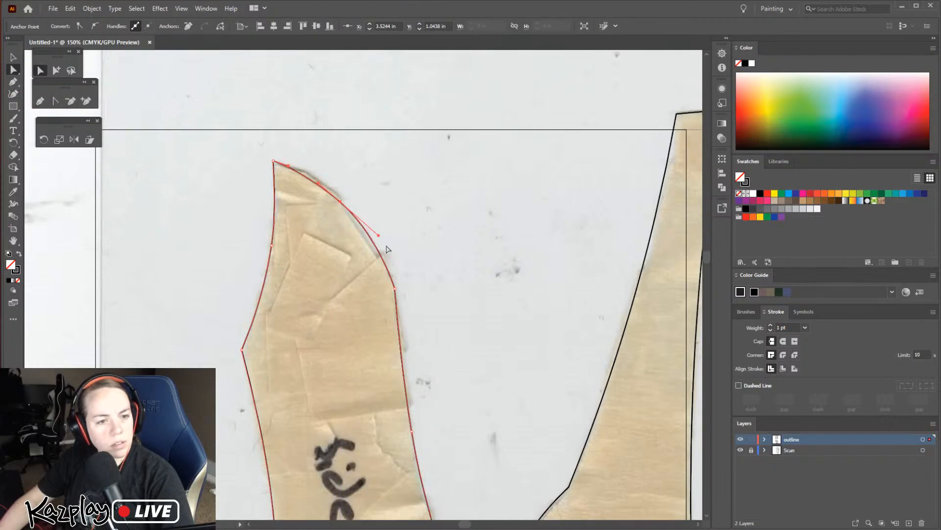
drag(379, 235, 373, 242)
click(472, 415)
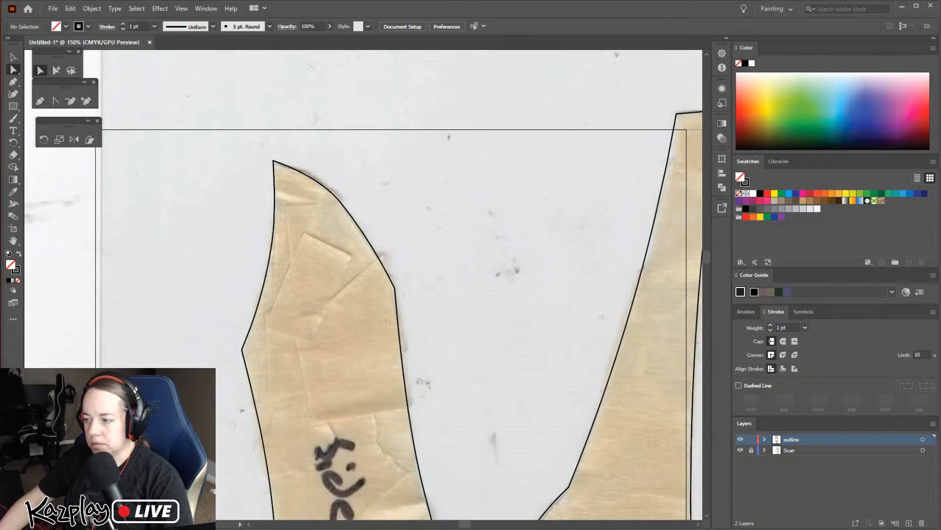
Nudge the upper-left corner point of the "1 top" outline onto the piece's corner, at about X 8.38 in, Y -0.23 in
drag(456, 409, 433, 320)
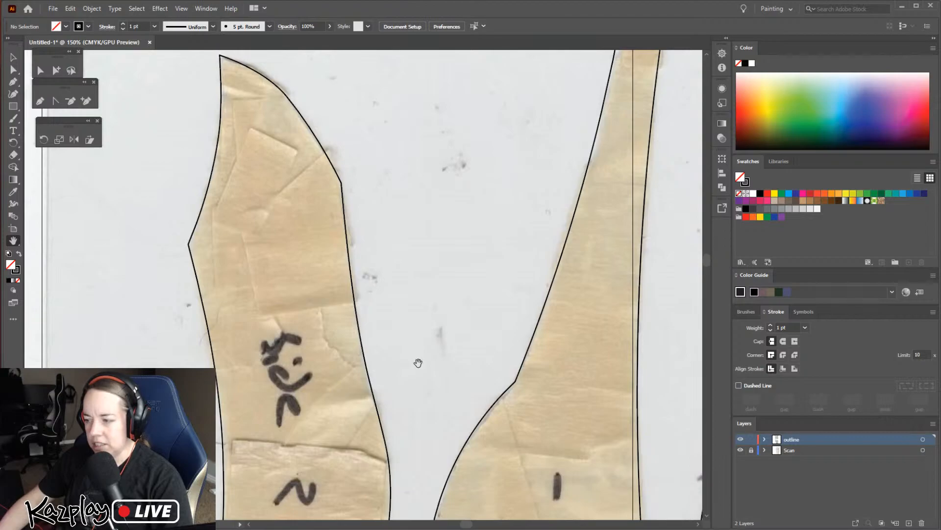
drag(468, 365, 383, 298)
drag(552, 188, 461, 375)
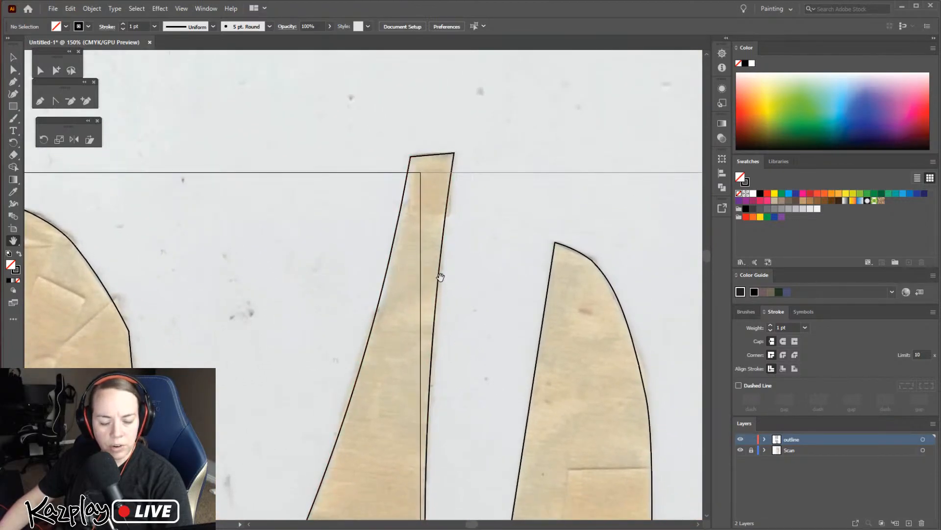
key(v)
click(414, 158)
click(14, 70)
click(412, 158)
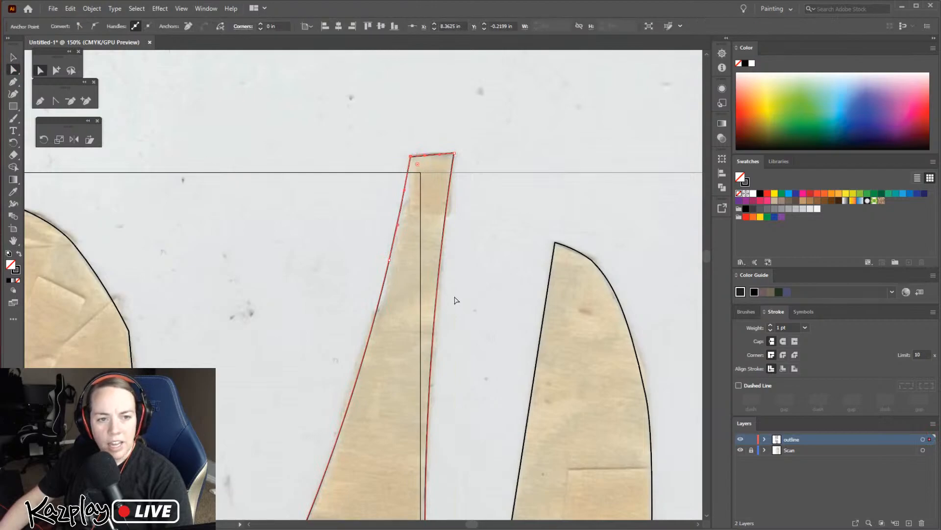
key(Right)
key(Up)
key(Right)
key(Left)
key(Left)
key(Left)
key(Left)
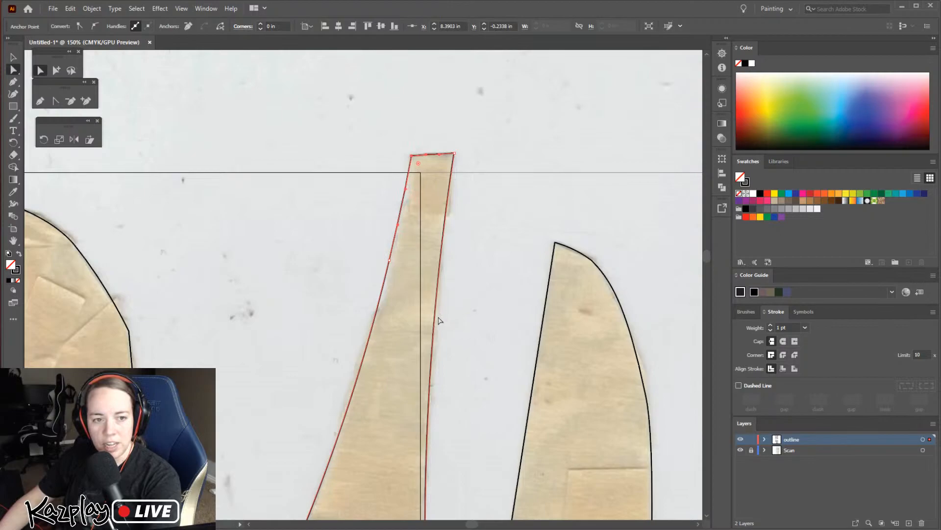
Fit the left edge of the "1 top" outline's narrow end by nudging its curve point to about X 8.08 in and adjusting its lower handle
click(391, 259)
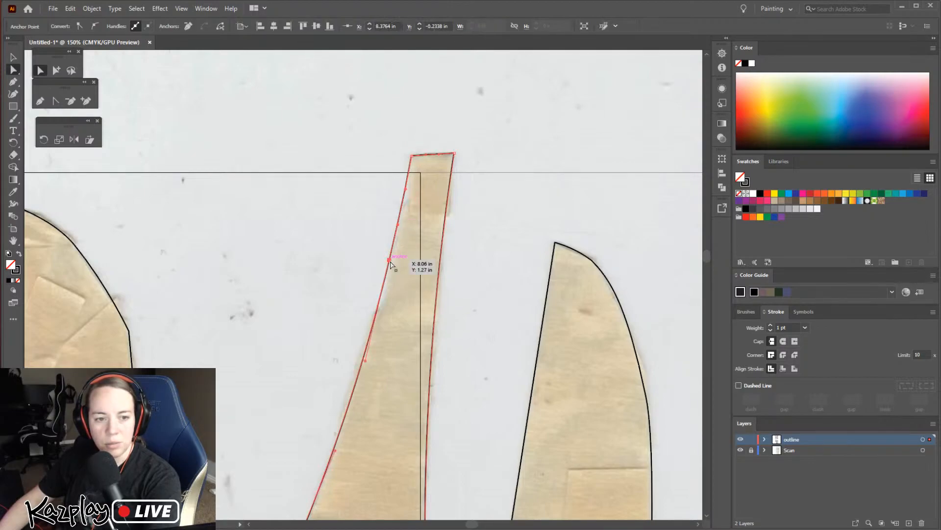
key(Left)
key(Left)
key(Right)
key(Right)
key(Right)
key(Right)
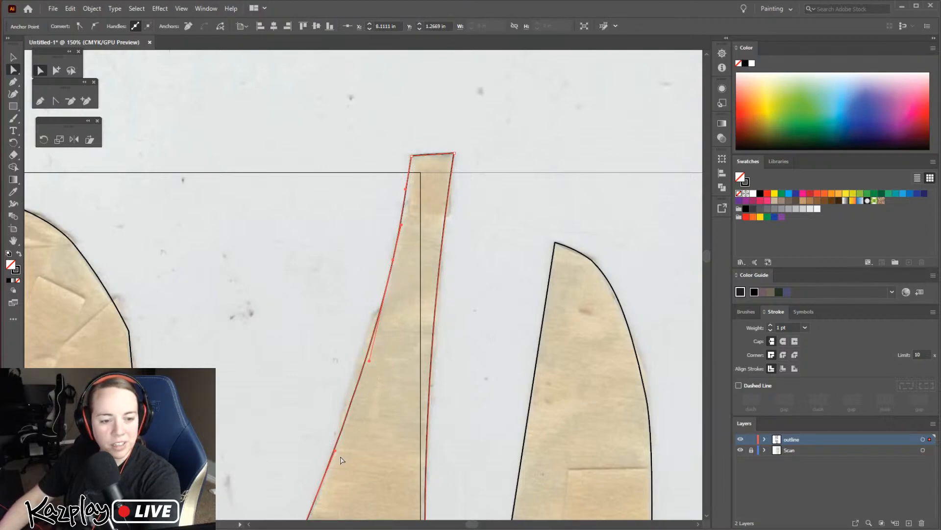
drag(369, 361, 365, 361)
key(Left)
key(Left)
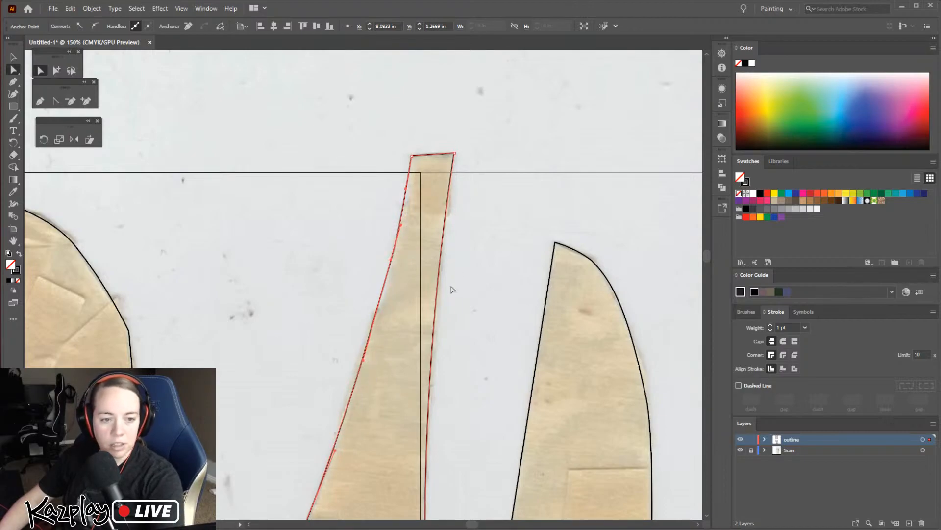
Convert the inward corner on the left side of the "1 top" outline, where the narrow part widens, to a smooth point
key(space)
drag(431, 375, 404, 210)
drag(434, 390, 431, 207)
drag(369, 247, 465, 378)
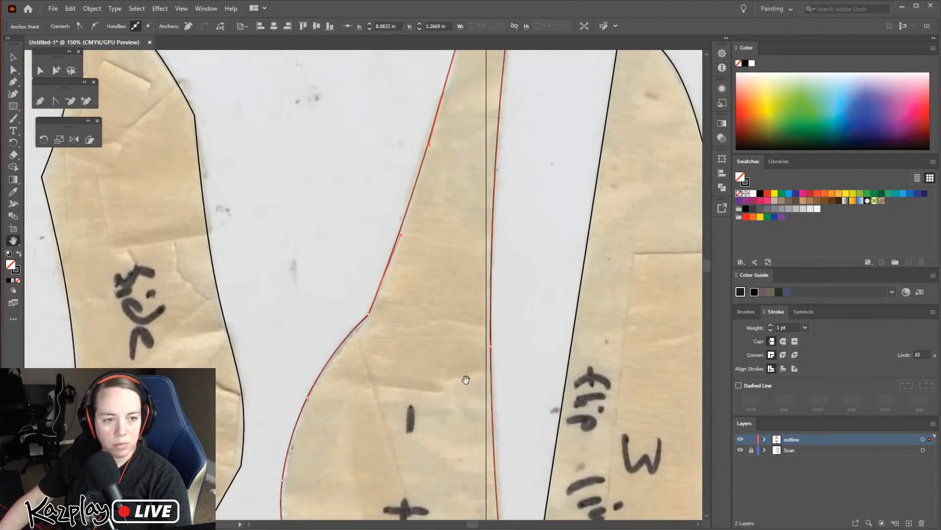
click(366, 313)
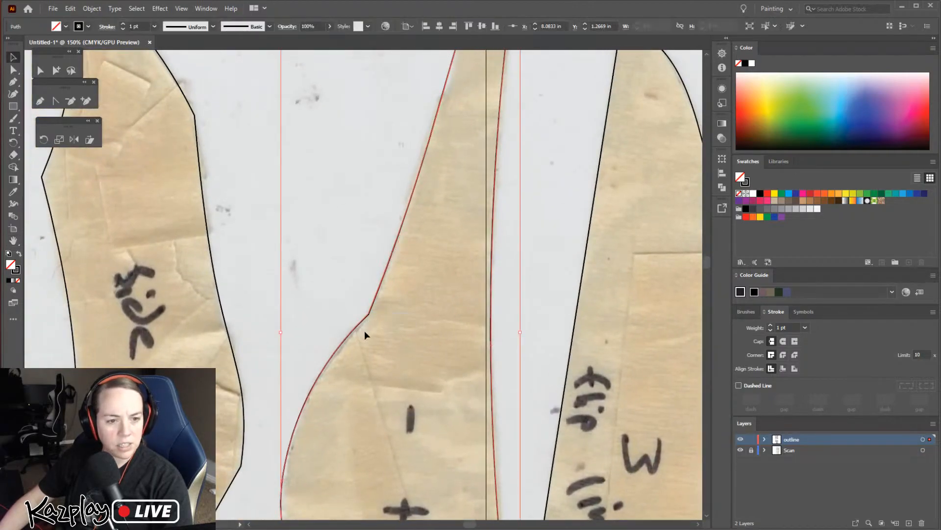
click(15, 71)
drag(391, 336, 379, 325)
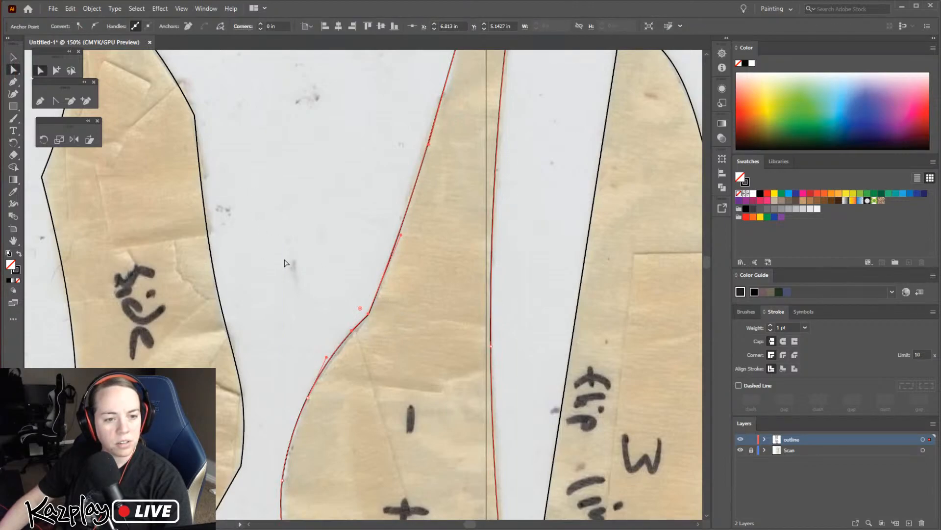
click(94, 26)
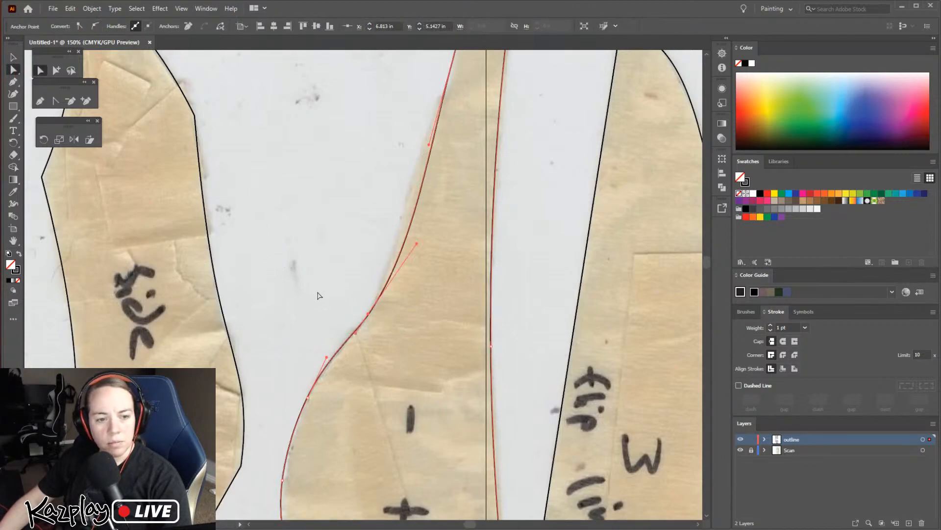
Adjust the curve handles above the smoothed point so the "1 top" outline follows the left edge of the narrow part
click(378, 265)
click(381, 302)
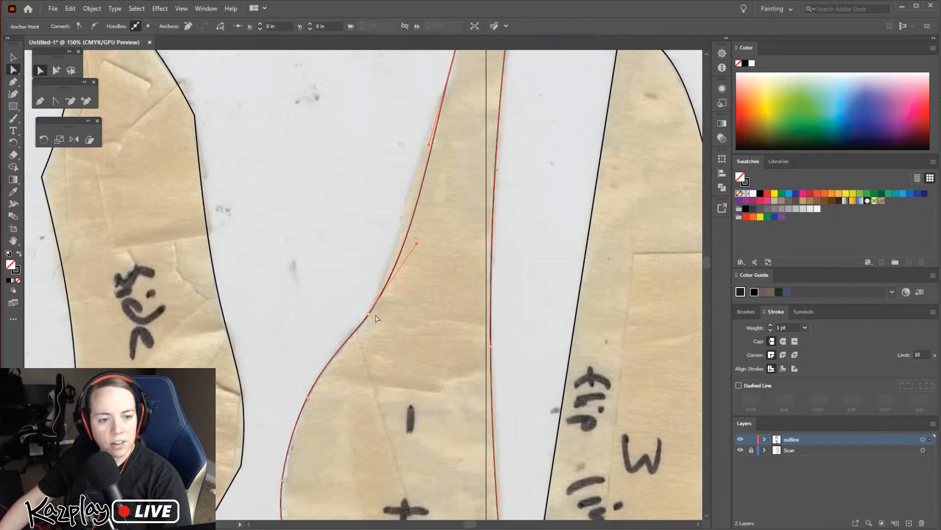
drag(416, 244, 407, 235)
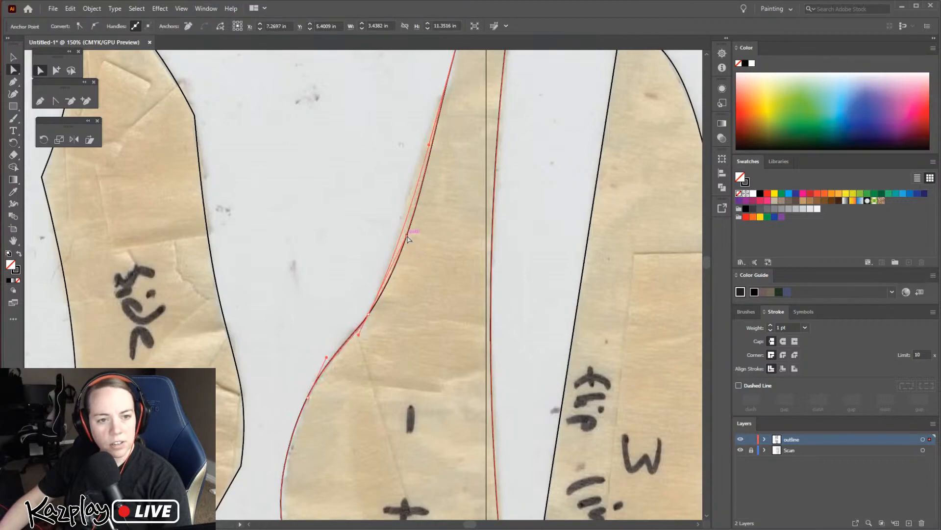
click(429, 145)
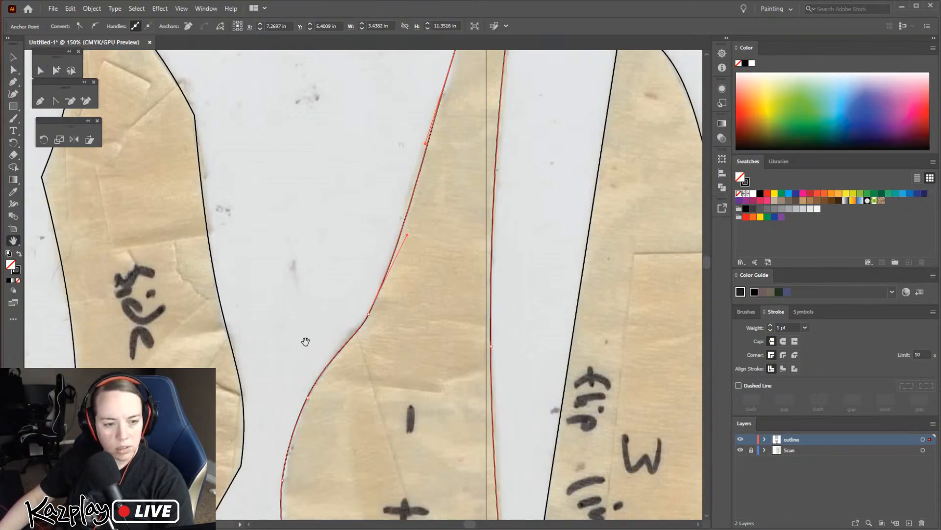
drag(305, 341, 336, 172)
key(v)
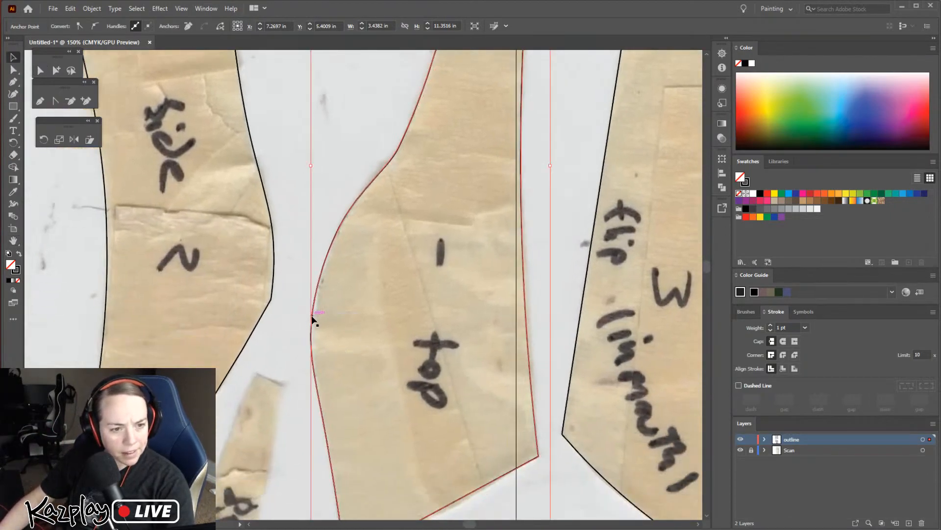
Nudge the curve point at the widest part of the "1 top" outline's left edge slightly right onto the paper's edge
key(a)
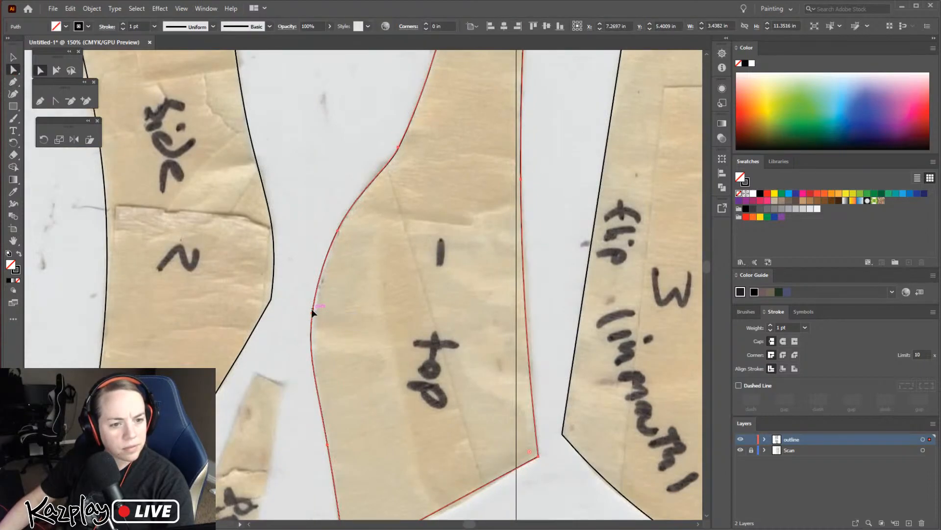
click(312, 311)
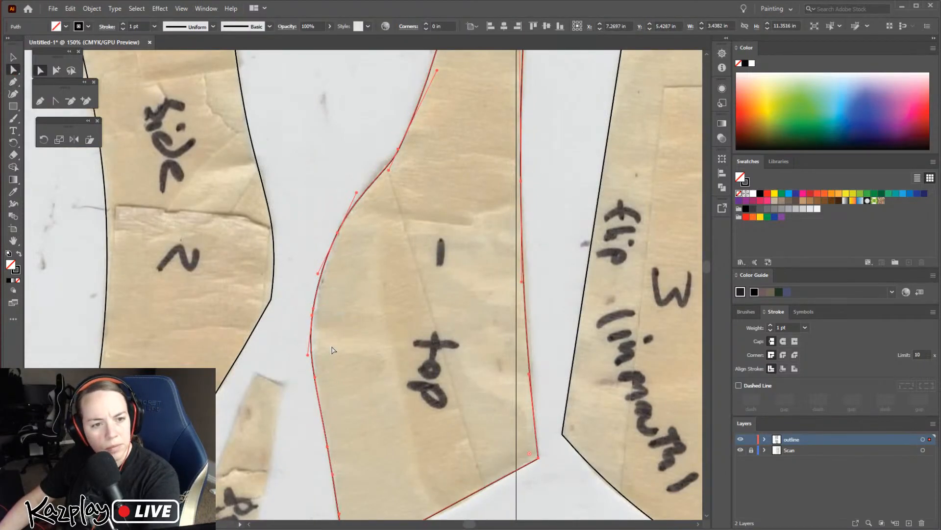
key(ctrl+z)
click(284, 321)
click(313, 314)
key(Right)
key(Right)
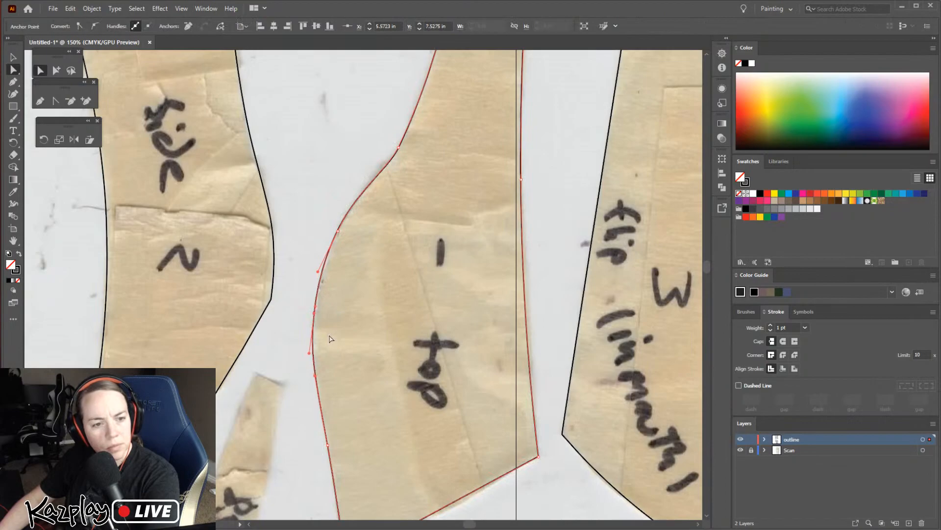
click(283, 323)
Look over the traced outlines from the "1 top" piece to the narrow upper end of the "side 5" piece
drag(562, 283, 292, 441)
drag(418, 244, 619, 142)
drag(549, 340, 427, 103)
drag(374, 227, 693, 429)
drag(511, 380, 385, 303)
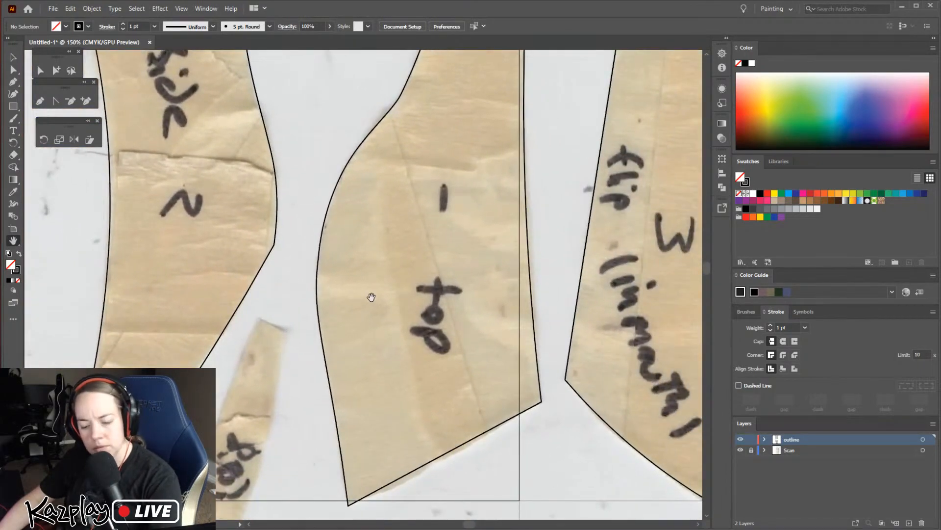
key(ctrl+minus)
key(ctrl+minus)
drag(517, 439, 461, 207)
drag(399, 338, 443, 220)
key(z)
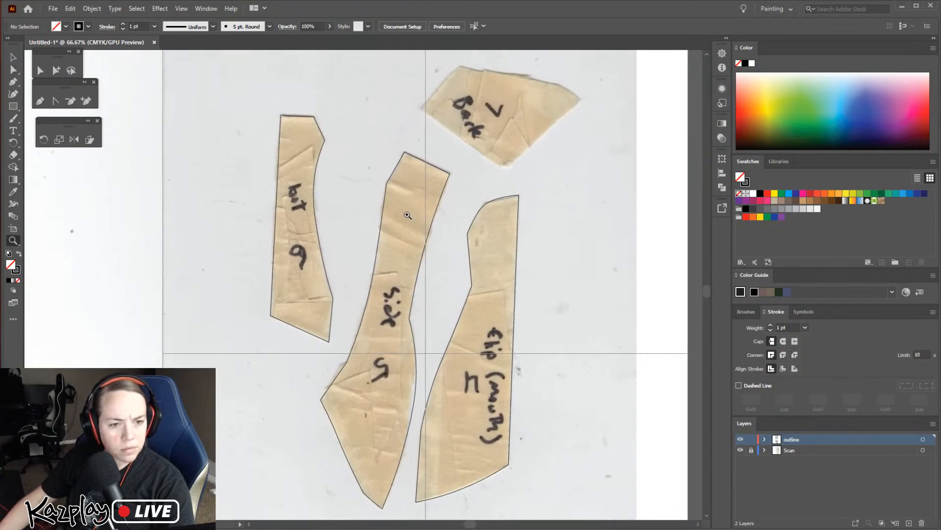
click(407, 180)
click(340, 279)
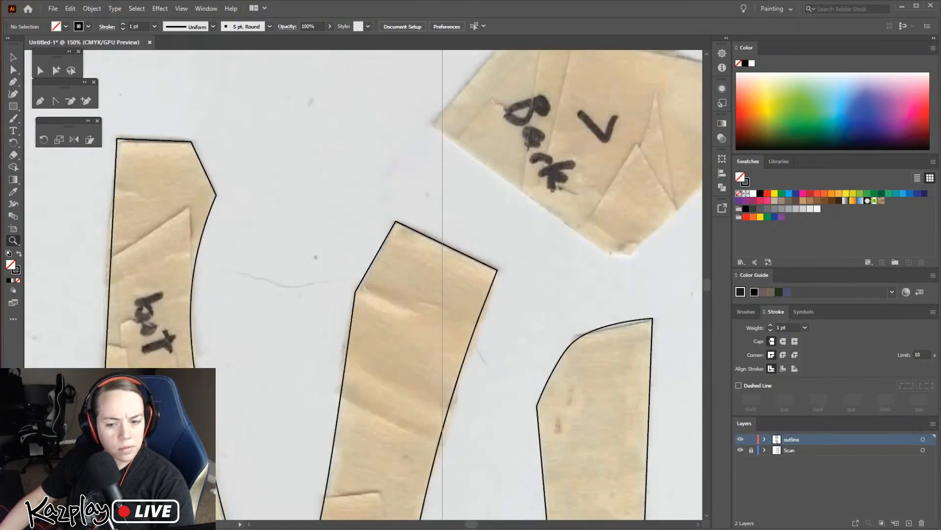
Switch to the Photos app, look through the reference photos of the dragon puppet build, and close the viewer
key(alt+Tab)
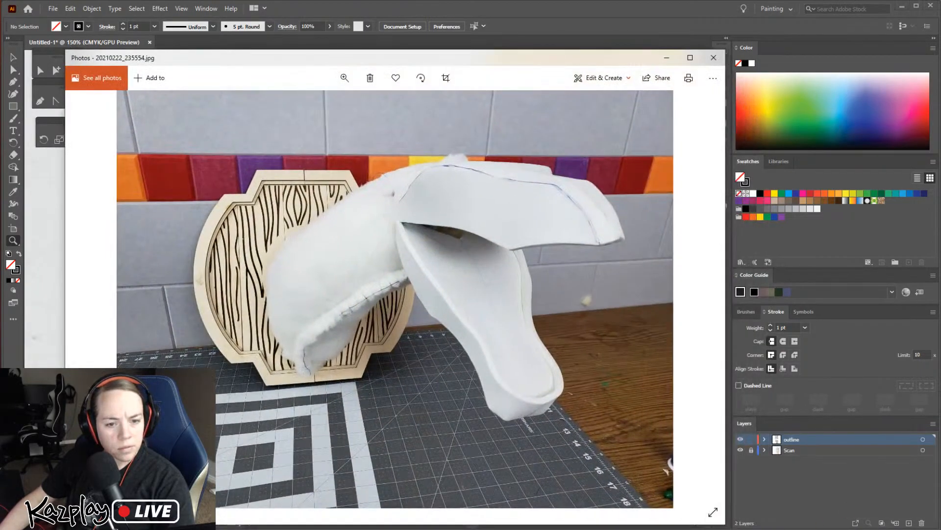
key(Left)
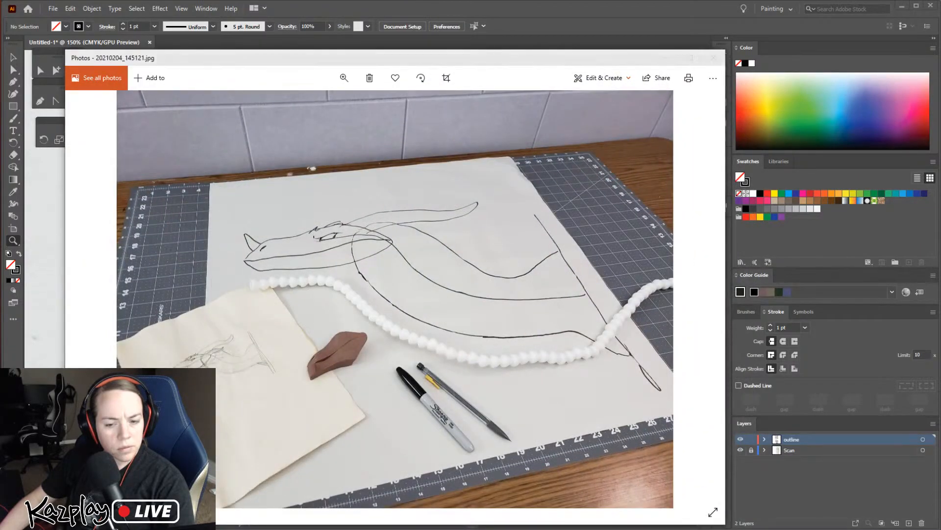
key(Left)
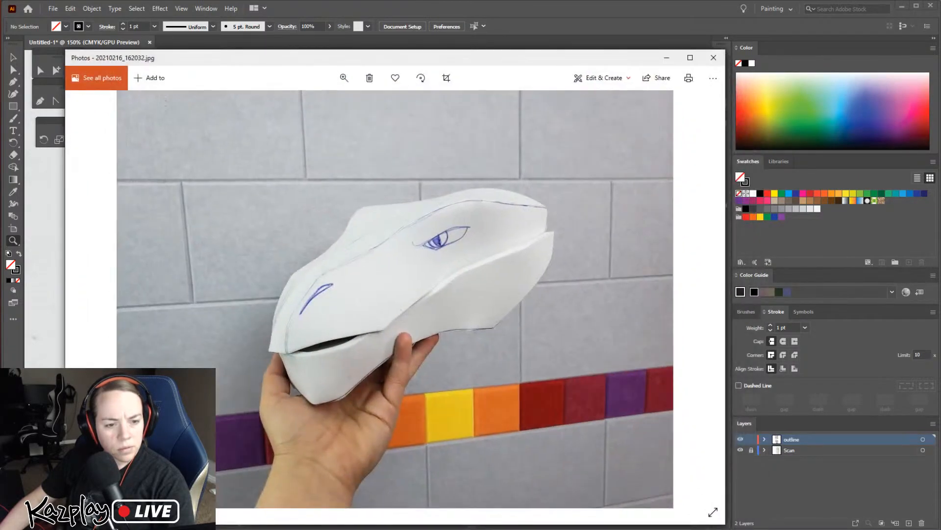
key(Right)
key(Right)
click(710, 62)
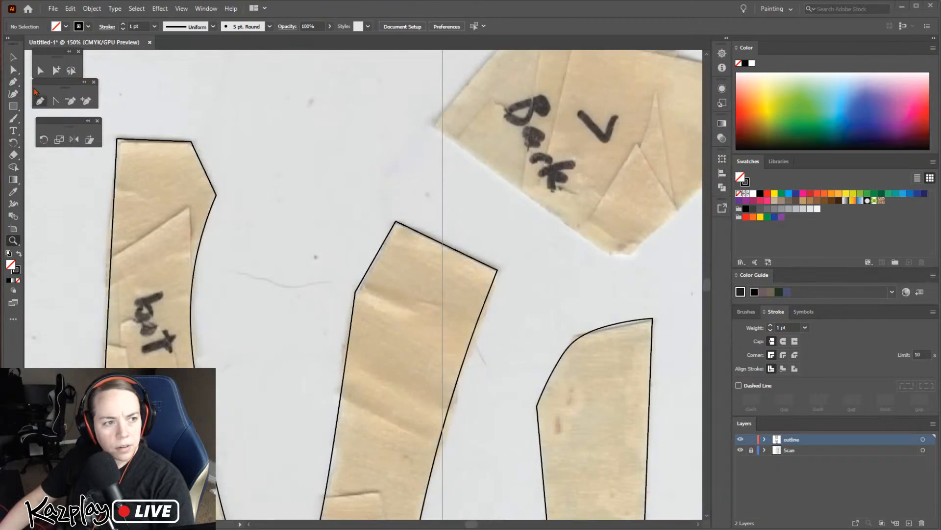
Convert the upper-left side corner of the "side 5" outline to a smooth point and nudge it to about X 7.35 in, Y 5.53 in
click(41, 70)
click(357, 293)
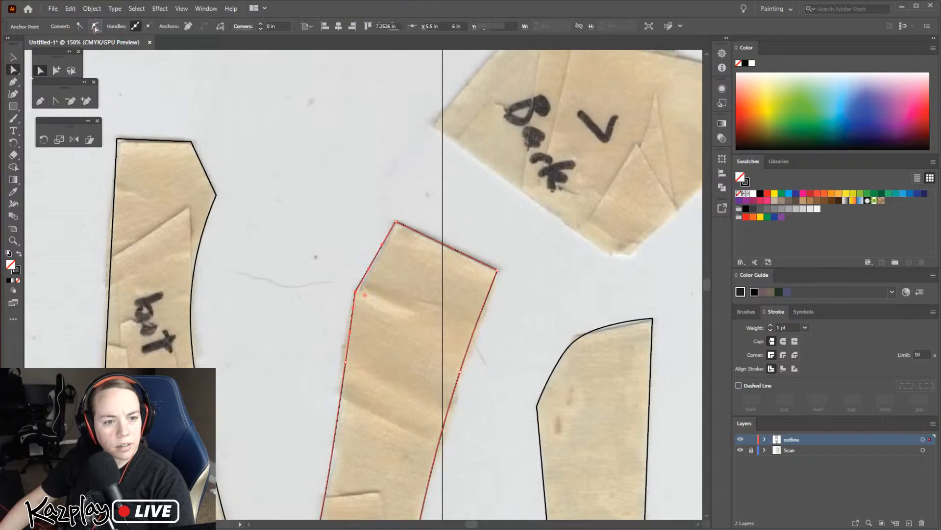
click(95, 26)
key(Right)
key(Right)
key(Right)
key(Right)
key(Right)
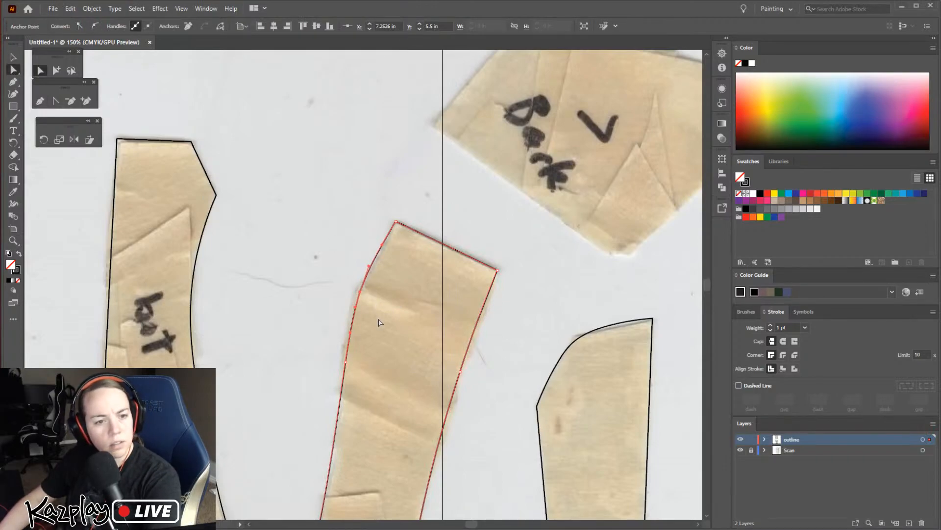
key(Right)
key(Right)
key(Down)
key(Down)
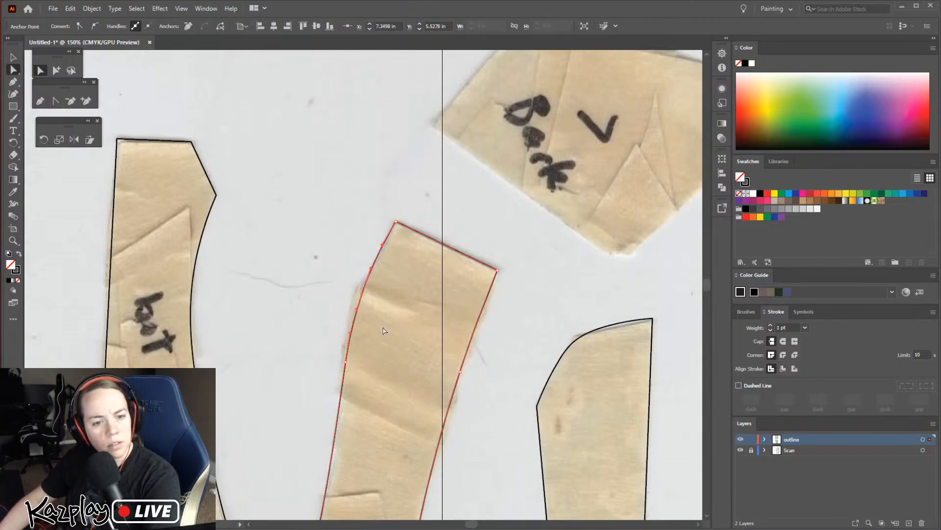
click(526, 338)
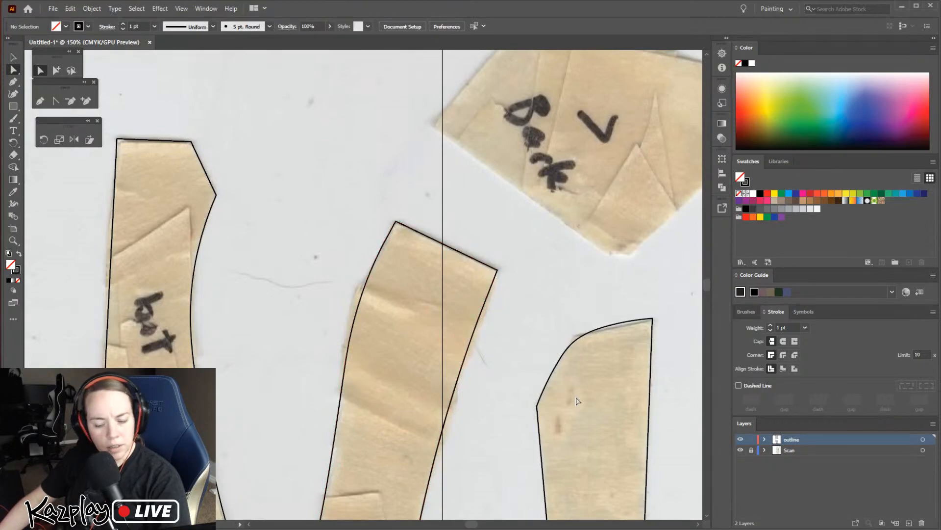
Convert the inward corner on the right edge of the "side 5" outline to a smooth point and nudge it right onto the paper's edge
key(space)
drag(568, 450, 535, 338)
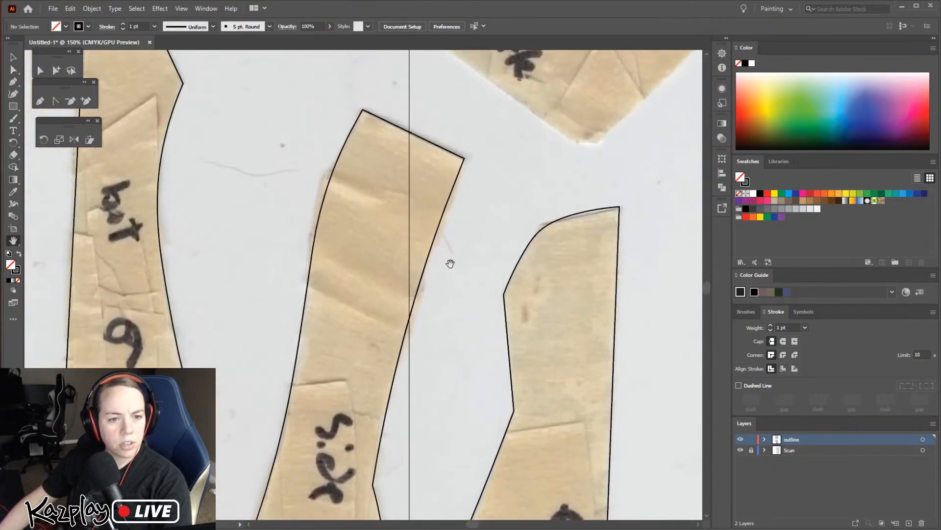
drag(462, 470, 514, 224)
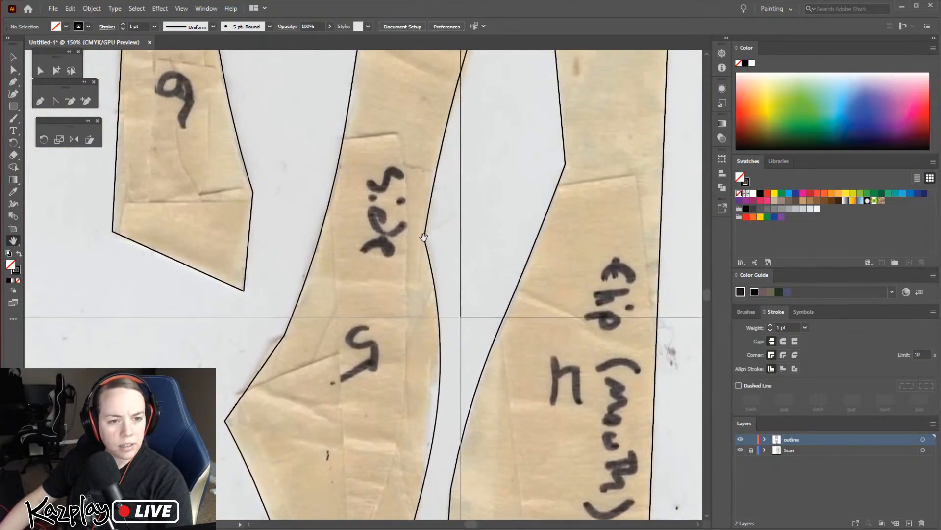
click(13, 70)
click(424, 237)
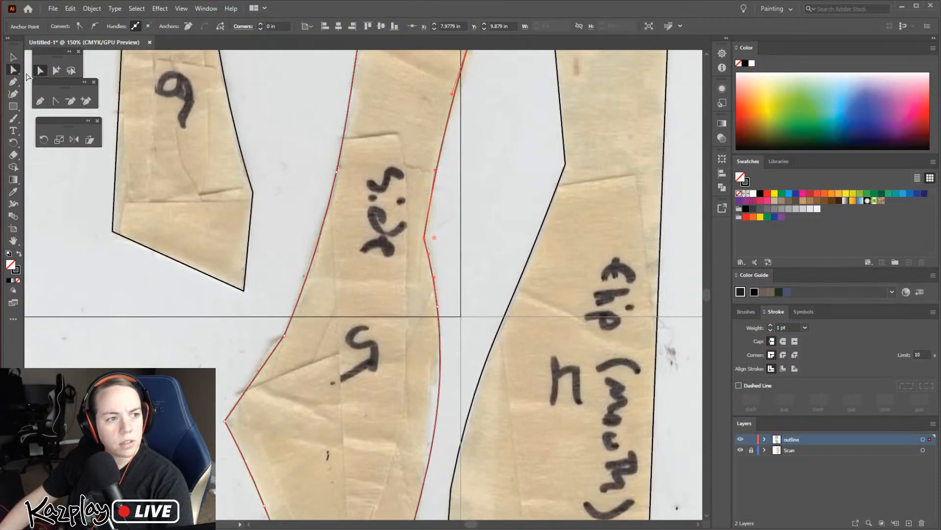
click(95, 27)
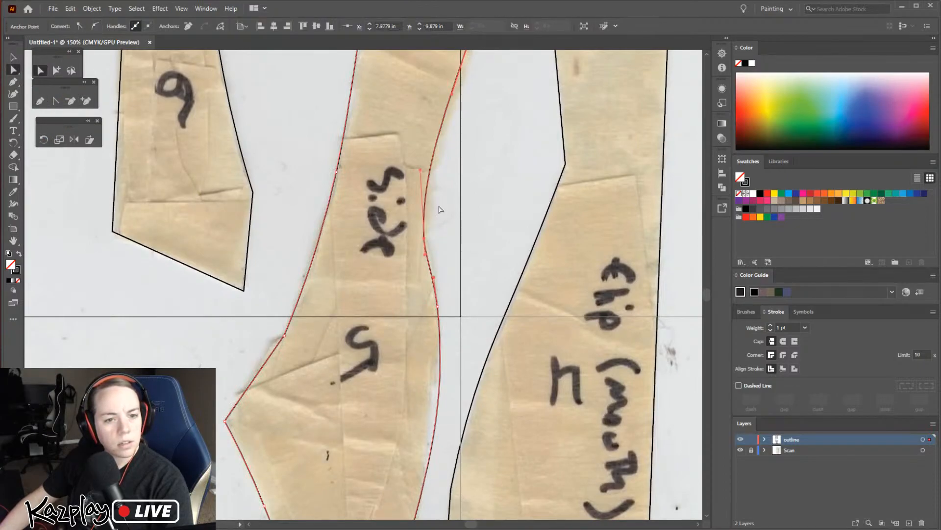
key(Right)
key(Right)
key(Right)
key(Right)
key(Right)
key(Right)
key(Right)
key(Right)
key(Right)
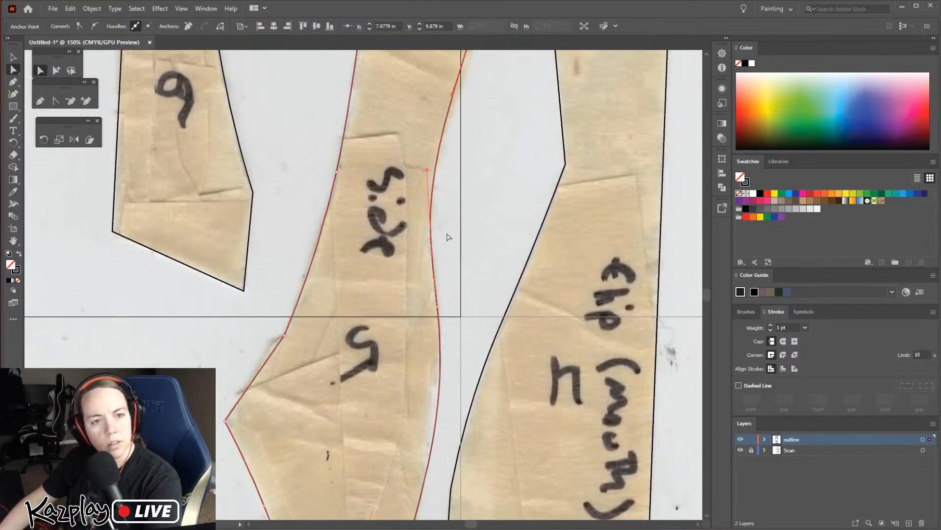
click(514, 215)
Add a curvature point on the right edge of the "side 5" outline, just above the smoothed inward bend
key(h)
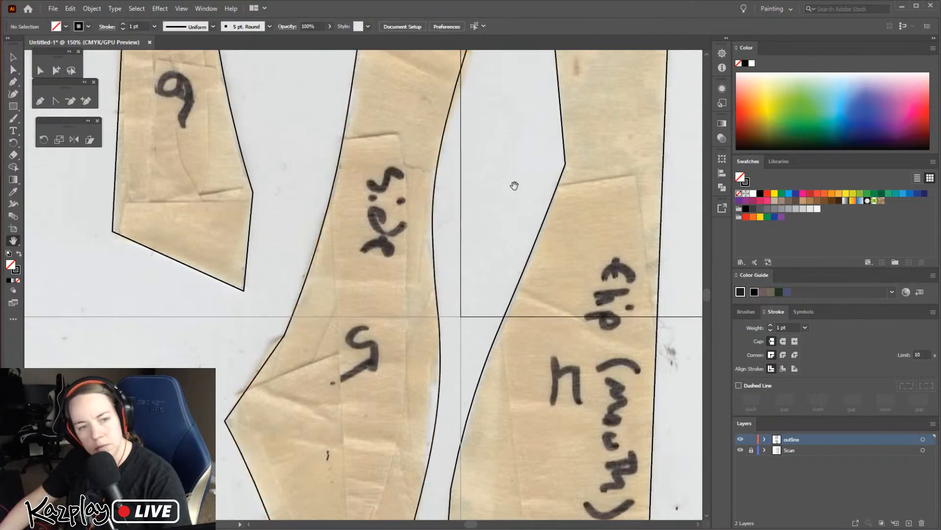
drag(514, 185, 463, 322)
key(v)
click(397, 223)
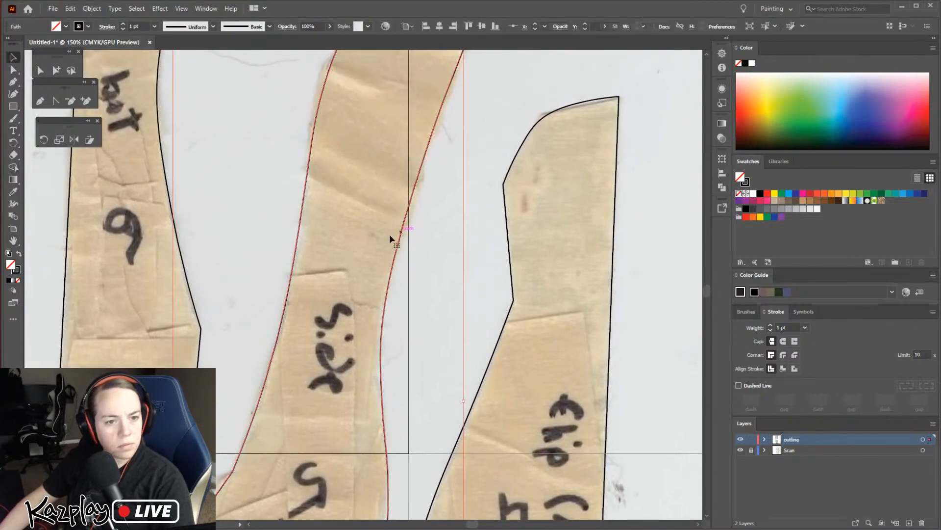
click(14, 71)
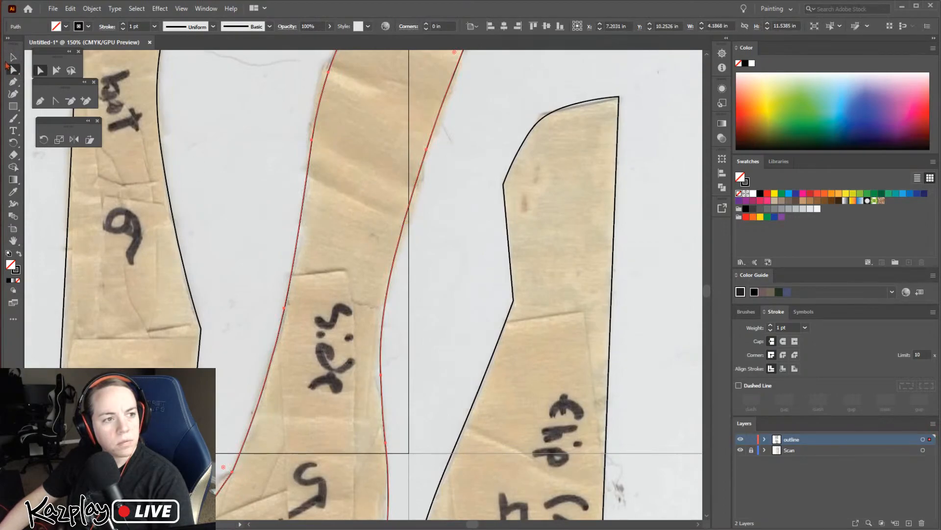
click(401, 235)
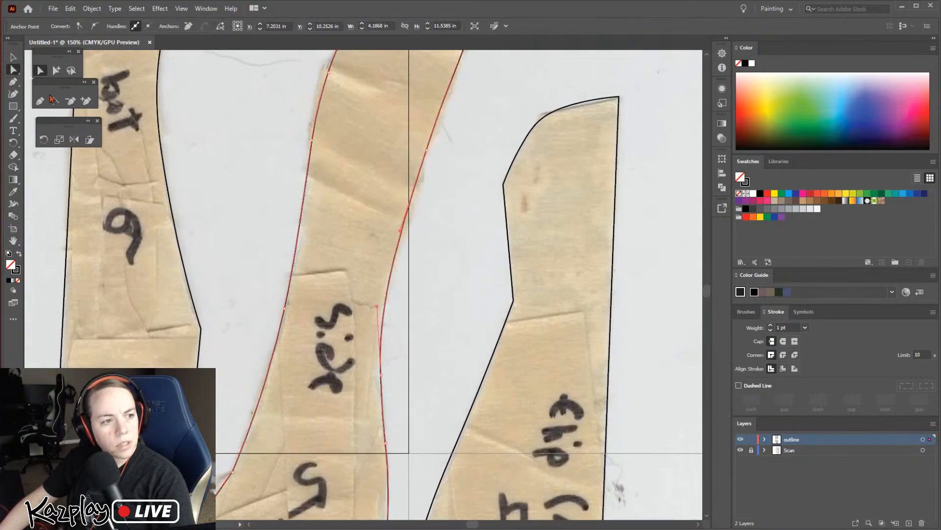
click(13, 94)
click(394, 260)
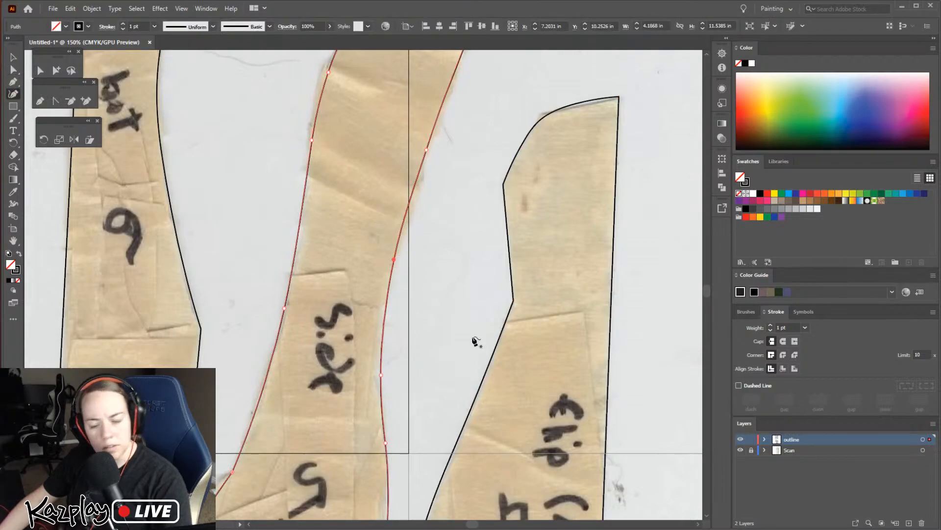
key(Right)
key(Right)
key(Right)
key(Left)
key(Left)
key(Left)
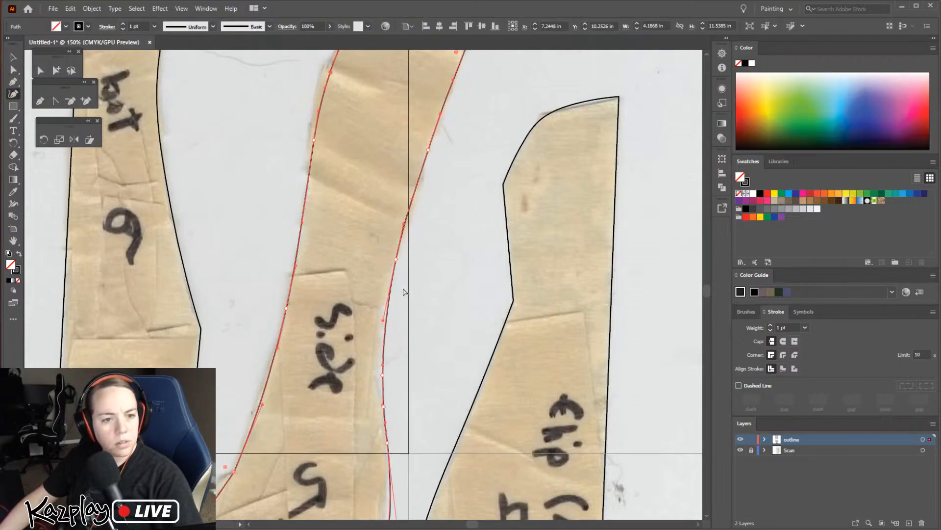
Move the added point on the "side 5" outline's right edge to about X 8.23 in, Y 8.72 in and adjust its lower handle
click(14, 69)
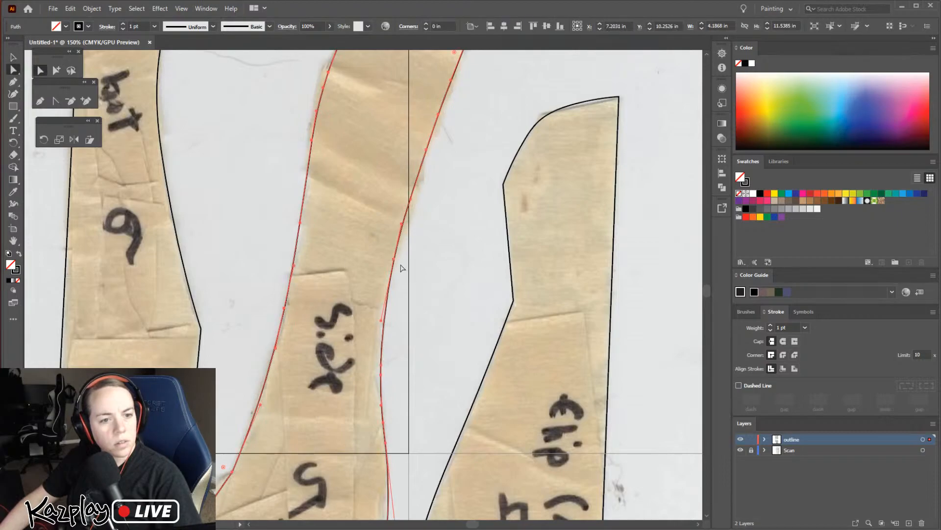
click(394, 259)
key(Right)
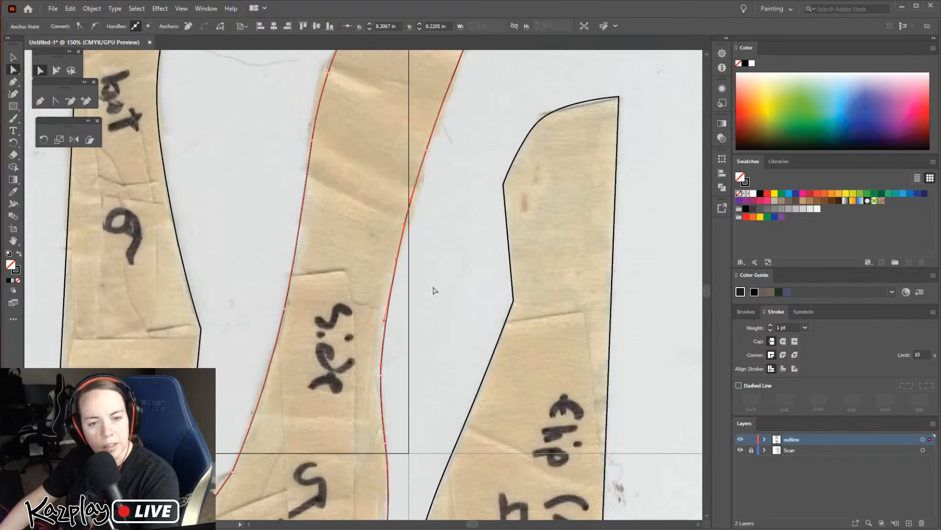
click(461, 273)
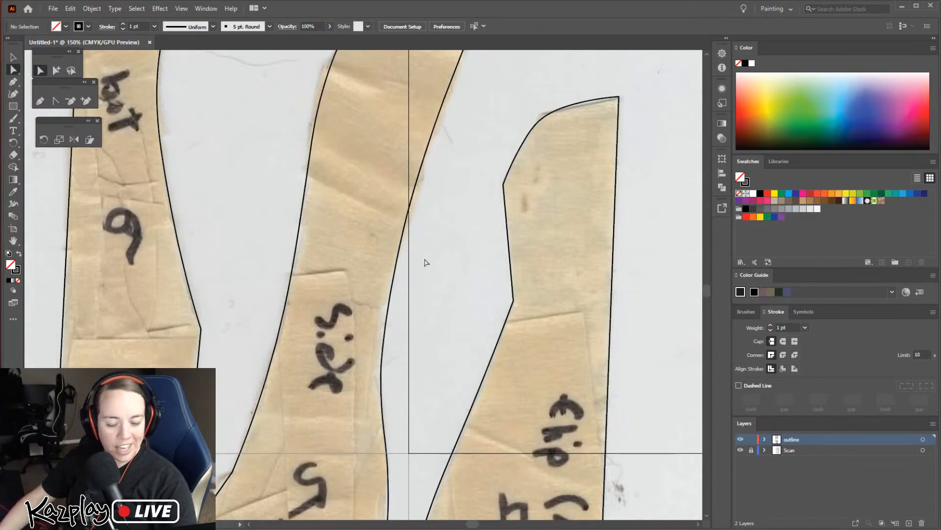
key(v)
key(a)
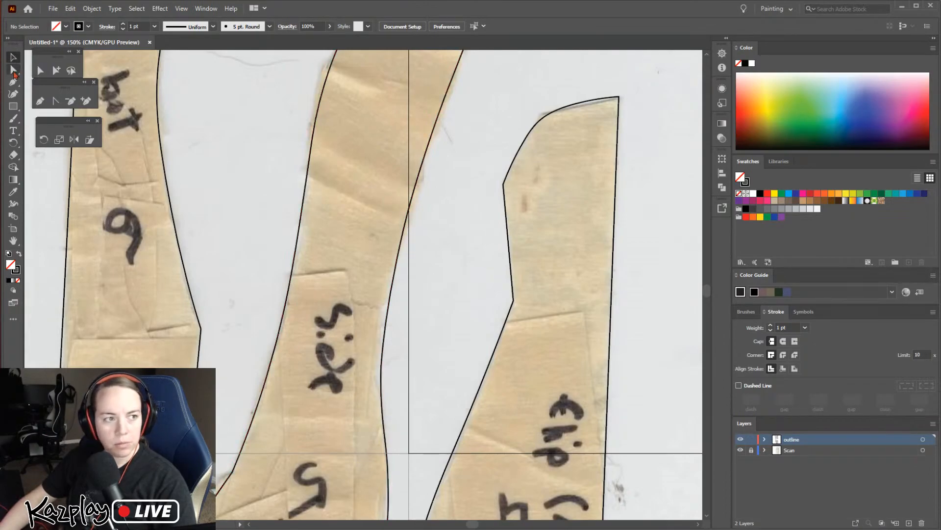
click(401, 242)
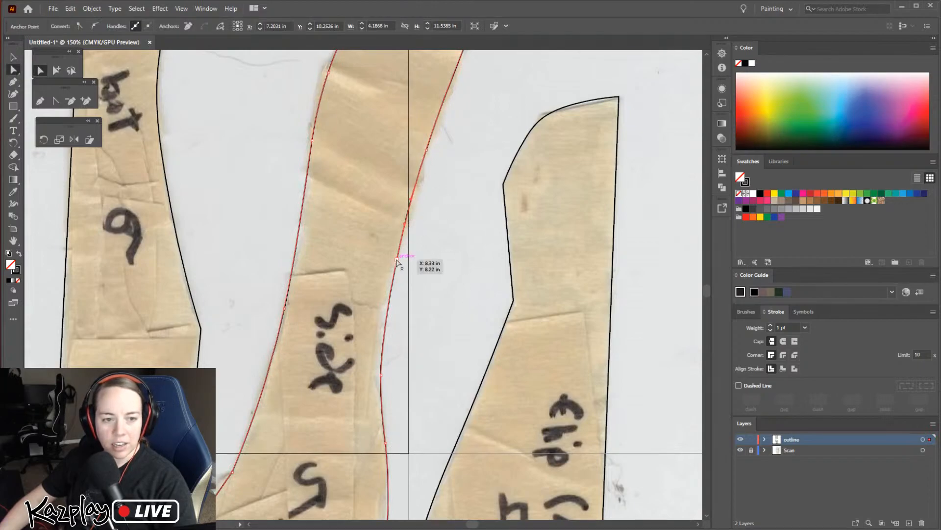
drag(397, 260, 387, 291)
drag(389, 292, 389, 296)
key(Right)
drag(376, 355, 382, 337)
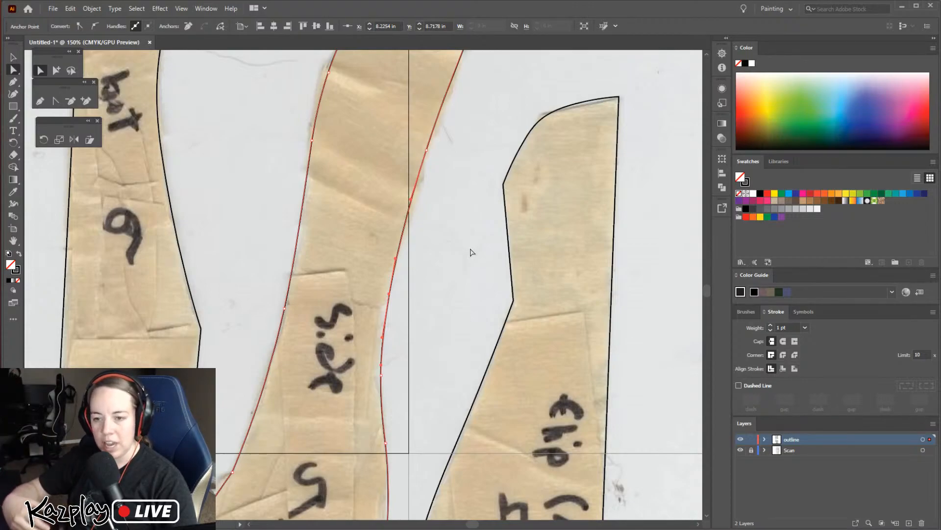
key(v)
click(494, 291)
Convert the inward corner on the left edge of the "flip (mouth) 4" outline to a smooth point and nudge it slightly left
drag(498, 290, 363, 262)
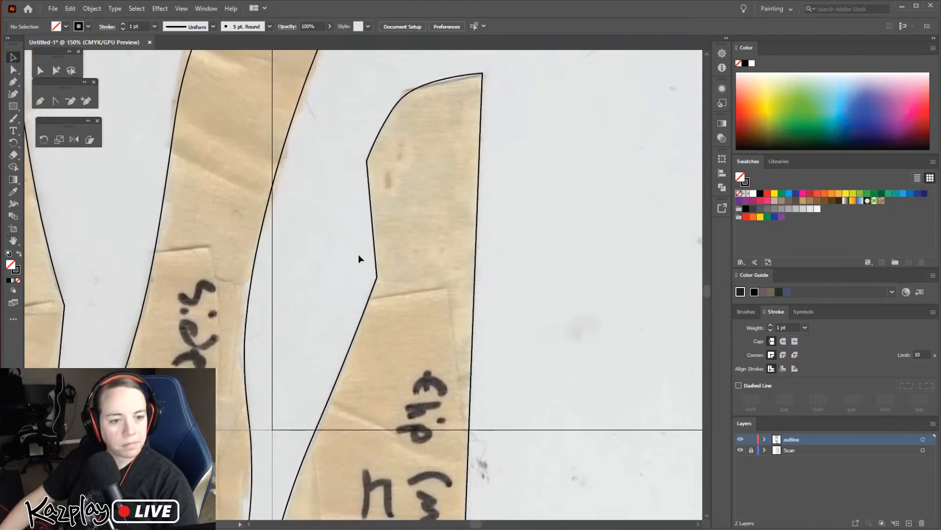
key(a)
click(377, 280)
click(377, 278)
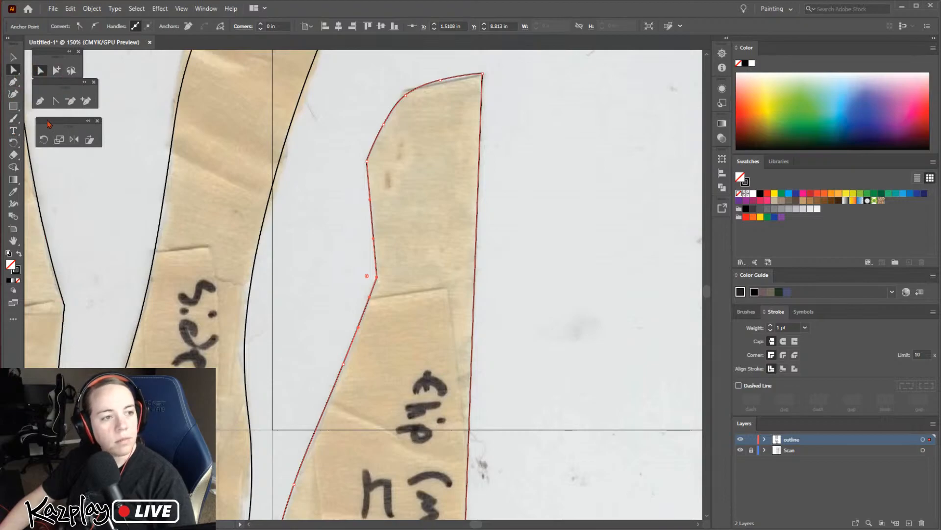
click(95, 28)
key(Left)
key(Left)
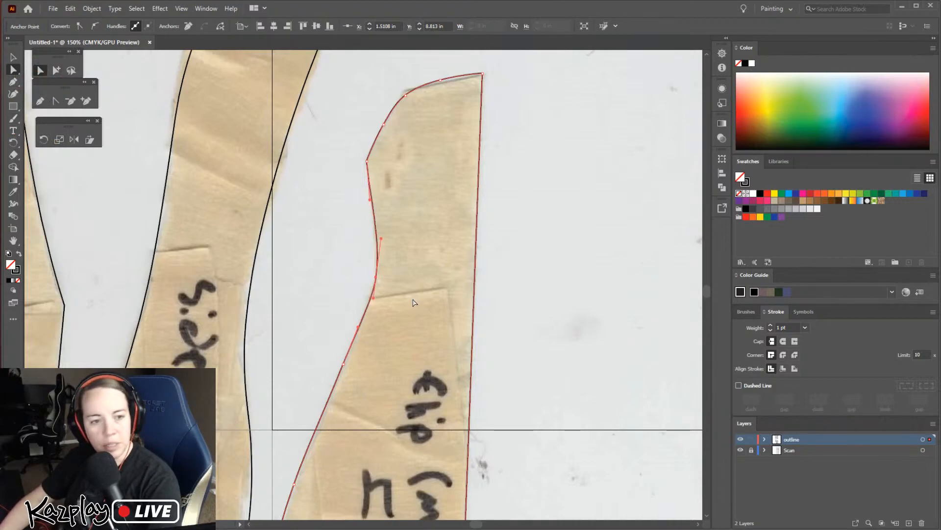
click(337, 214)
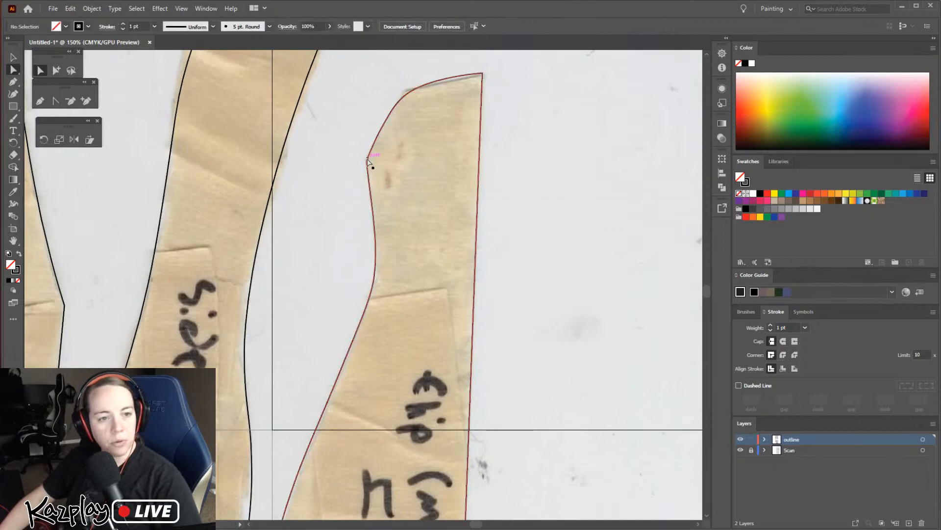
Convert the outward corner on the upper left edge of the "flip (mouth) 4" outline to a smooth point and nudge it right to about X 1.40 in
click(367, 164)
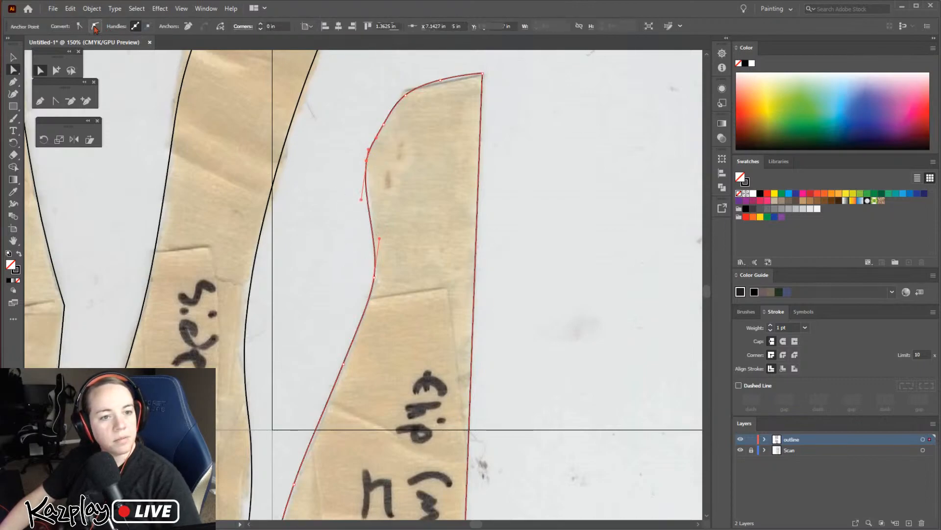
key(Right)
key(Right)
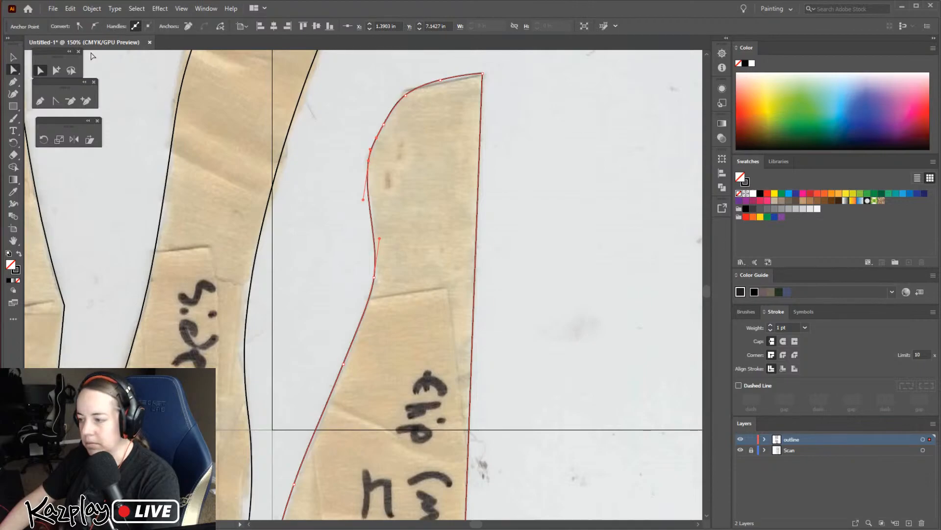
key(Right)
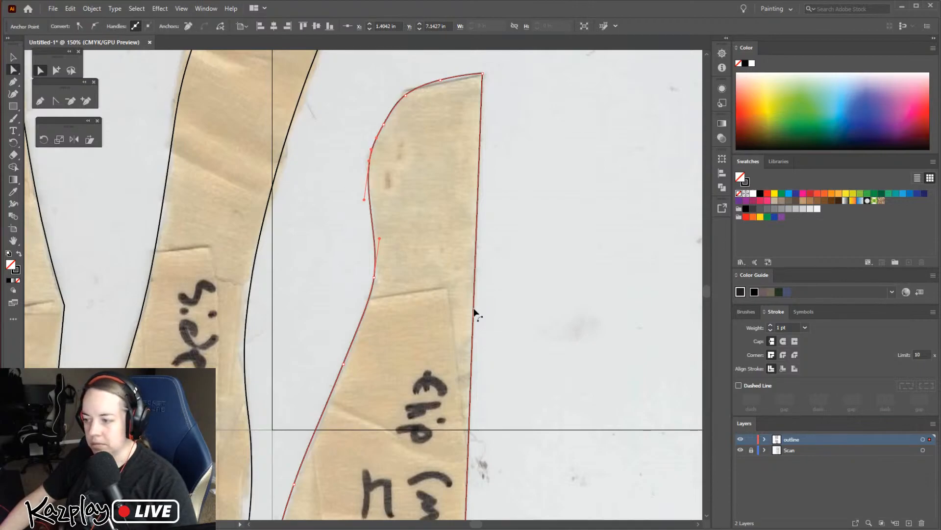
click(303, 290)
Start saving the document and choose the DragonPuppet folder inside CosplayPatterns as the destination
key(ctrl+minus)
key(ctrl+minus)
key(ctrl+minus)
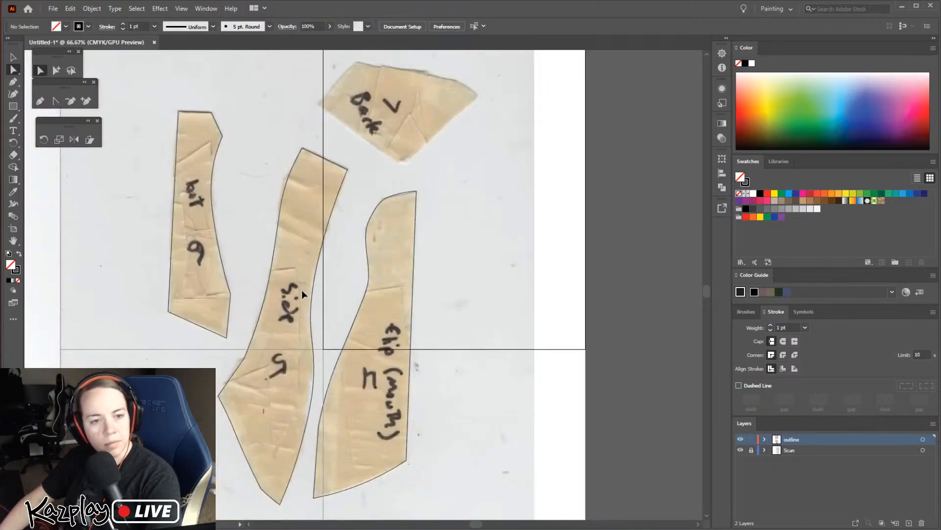
drag(466, 295, 477, 449)
key(ctrl+s)
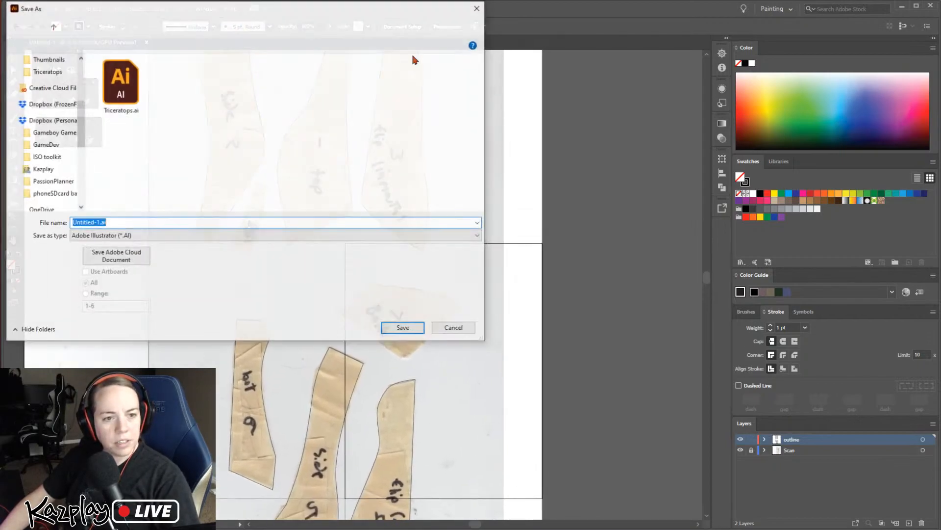
click(236, 25)
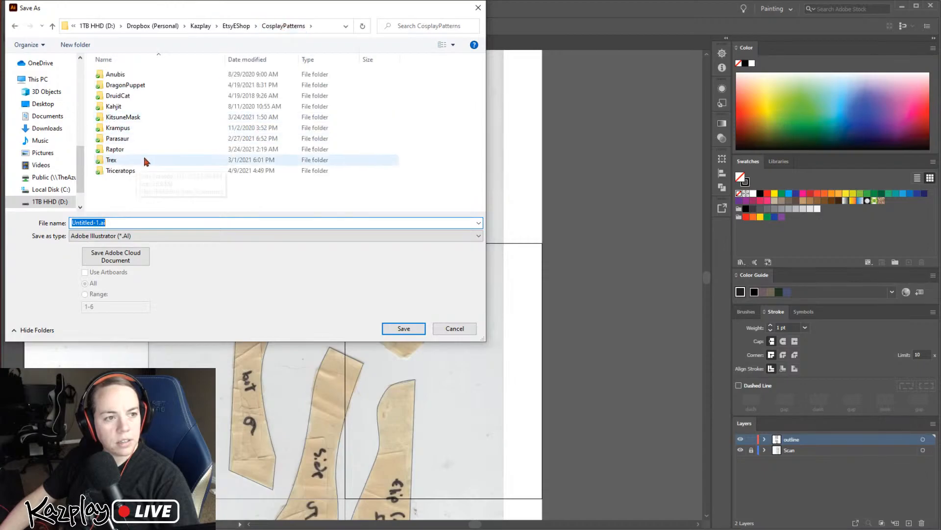
click(143, 85)
double_click(142, 86)
Name the file DragonPuppet and save it as an Adobe Illustrator file with the default Illustrator 2020 options
click(93, 223)
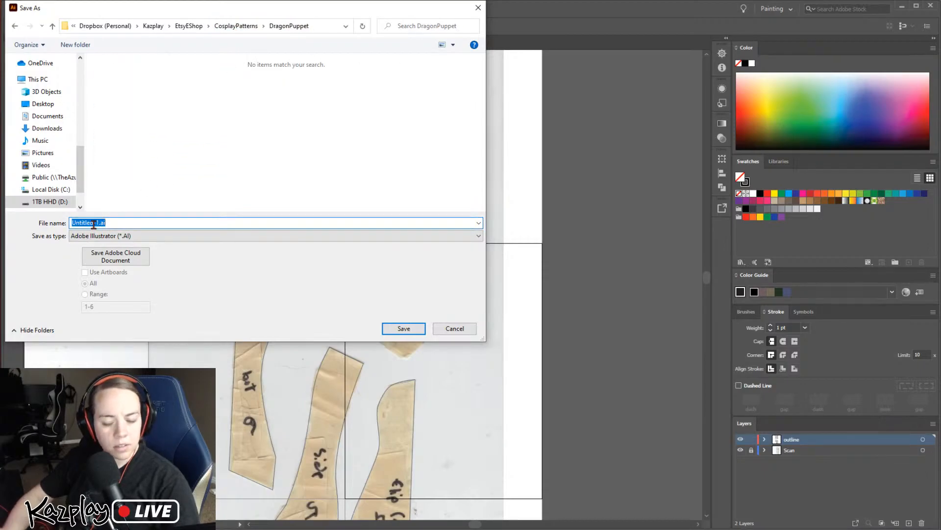
text(DragonPuppe)
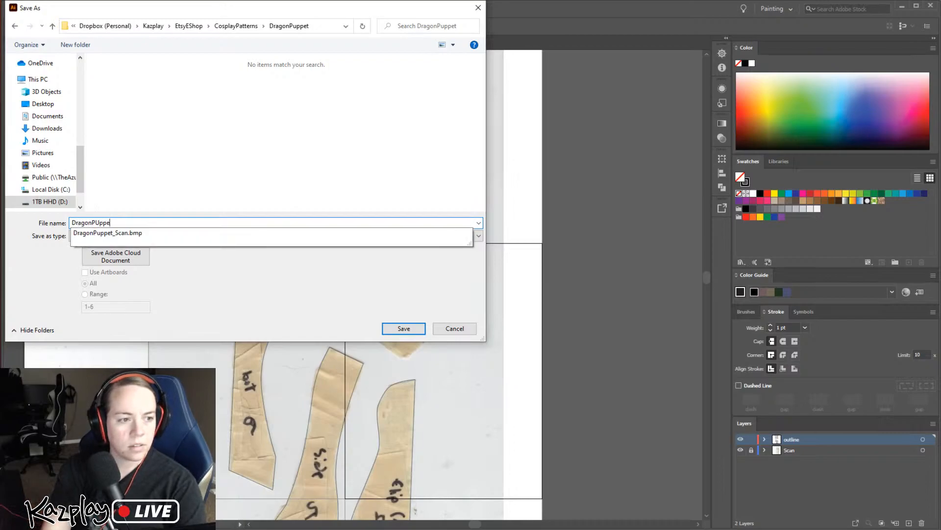
text(u)
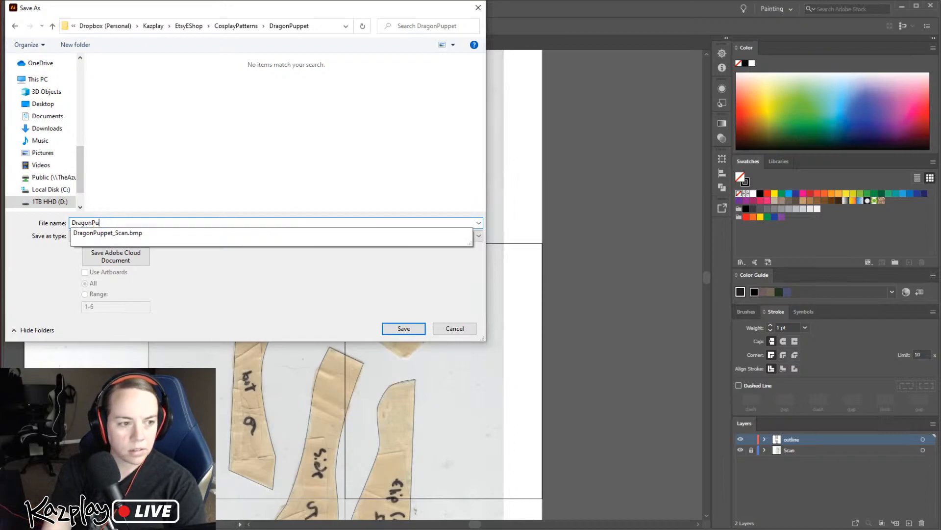
text(ppet)
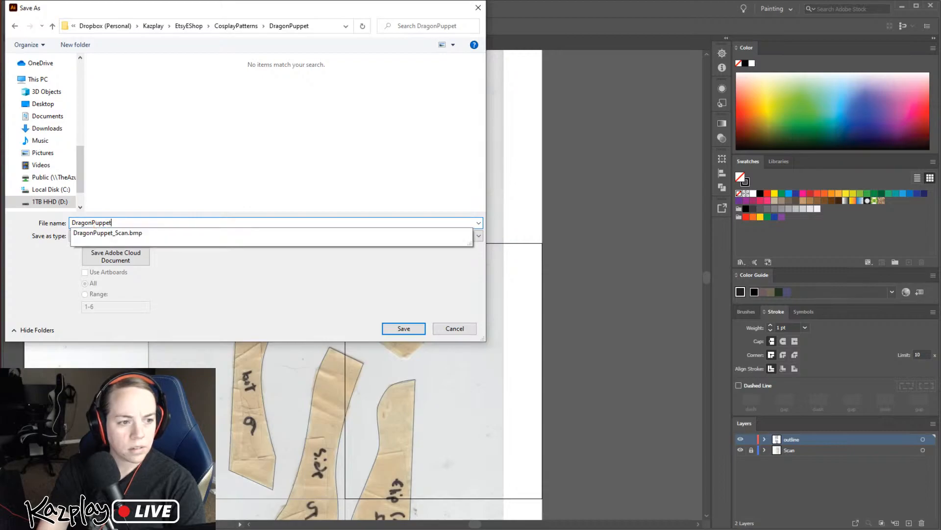
key(Return)
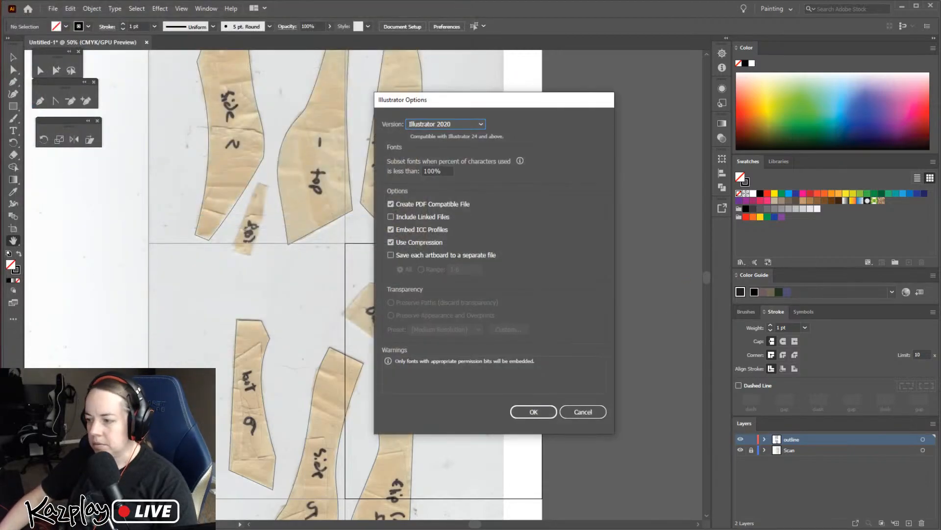
click(520, 414)
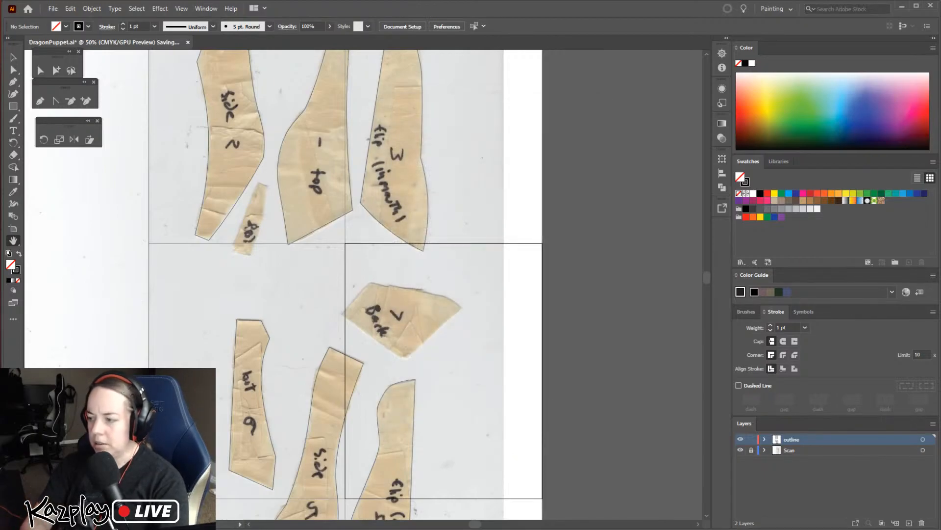
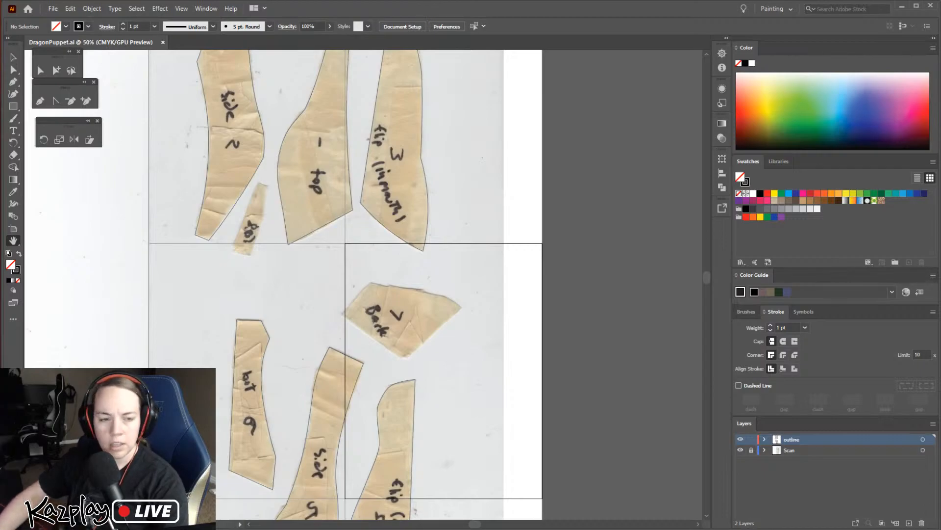
Check the flip 3 and flip 4 mouth piece outlines on the scan
drag(597, 276, 615, 368)
drag(600, 262, 622, 292)
key(v)
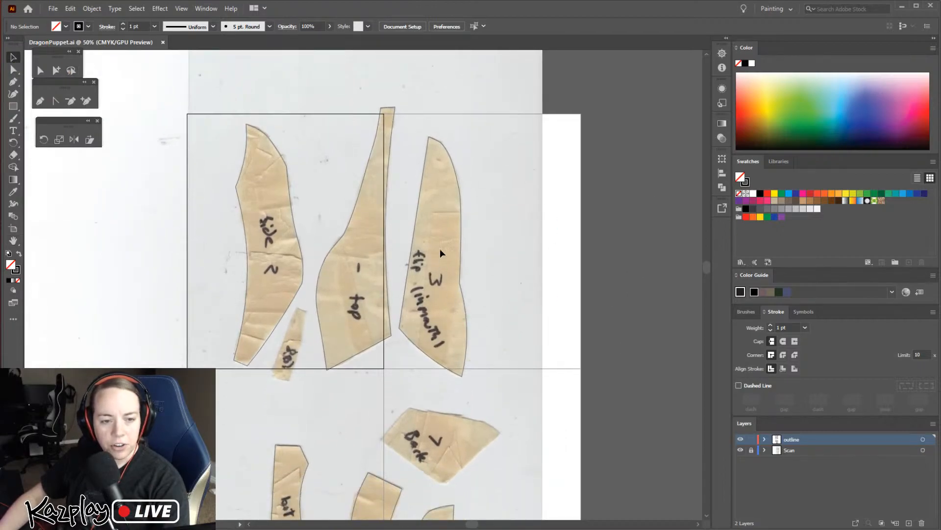
click(415, 237)
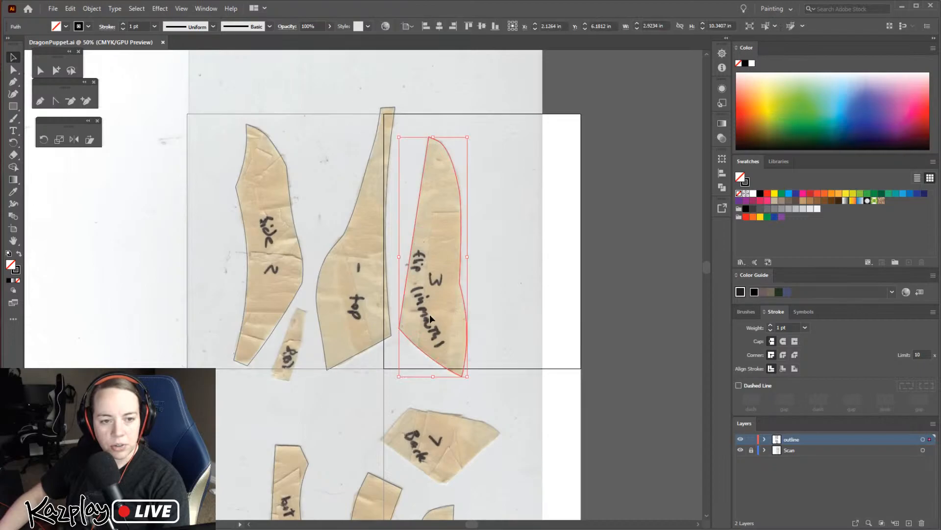
scroll(466, 365, down, 5)
scroll(453, 392, down, 1)
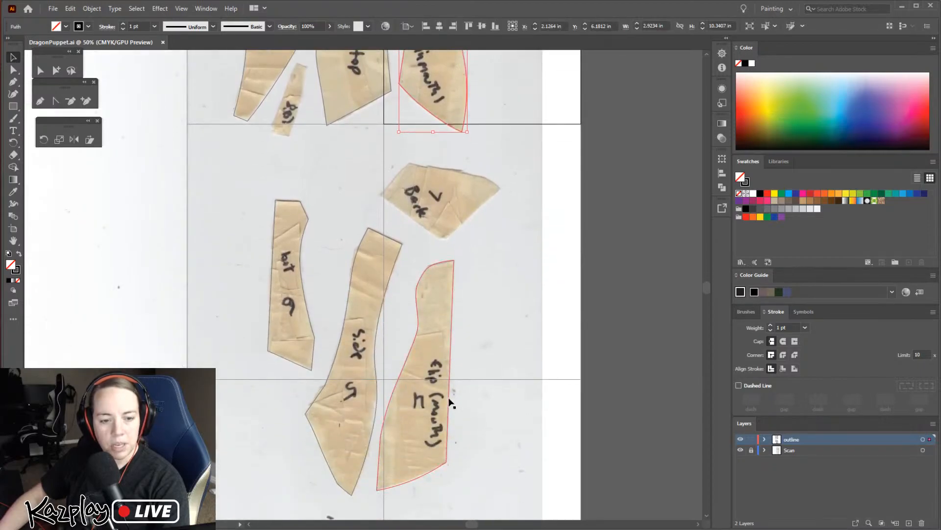
click(449, 375)
scroll(450, 375, up, 3)
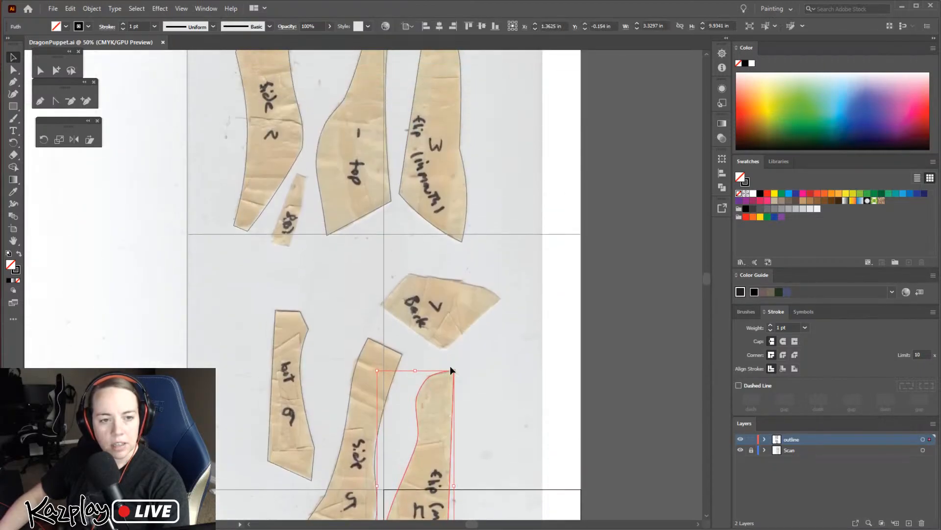
Cut the side, top and bot outlines, add a new layer, and paste them back in place on the outline layer
drag(204, 148, 381, 405)
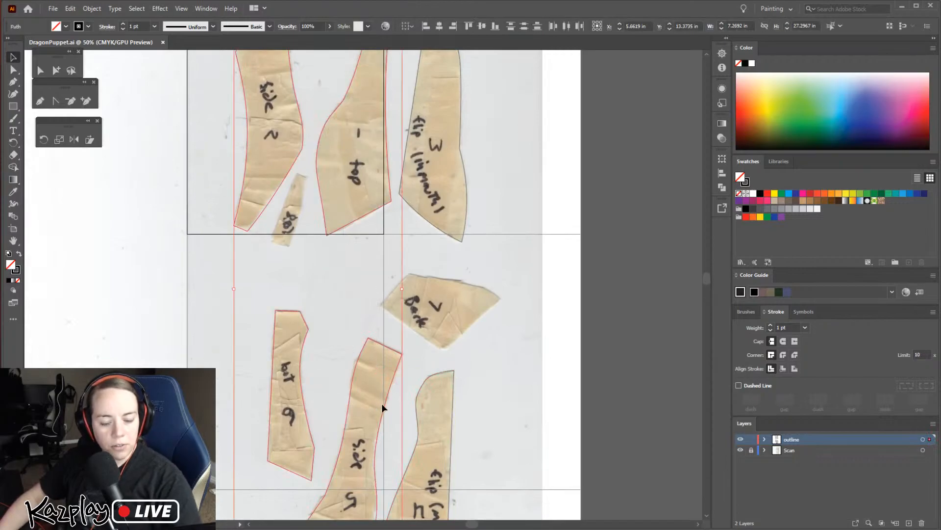
key(ctrl+x)
click(909, 523)
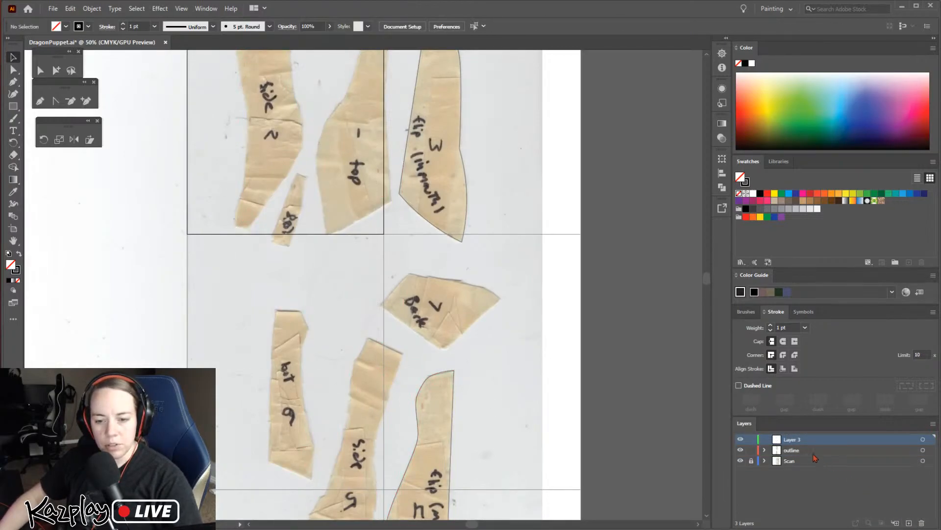
click(793, 451)
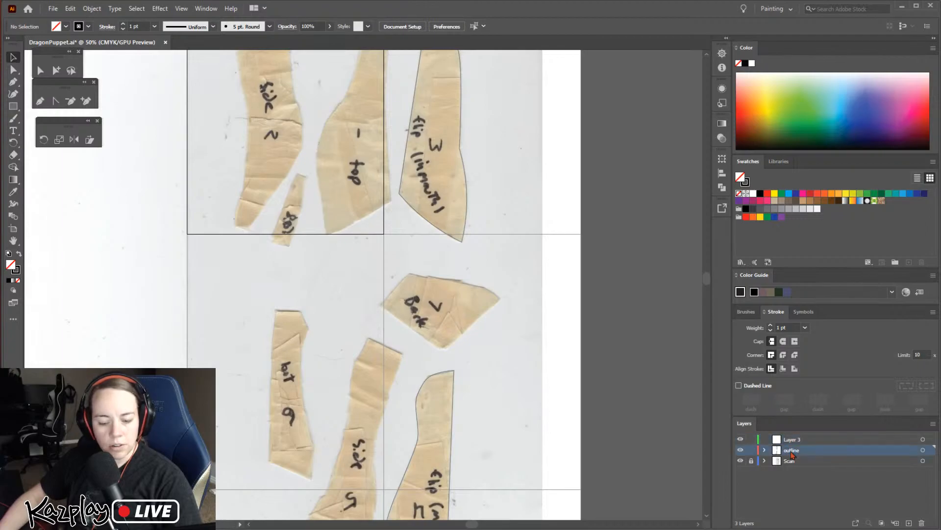
key(ctrl+shift+v)
Move the flip 3 and flip 4 outlines from the outline layer to the new layer, keeping their positions
drag(505, 401, 450, 204)
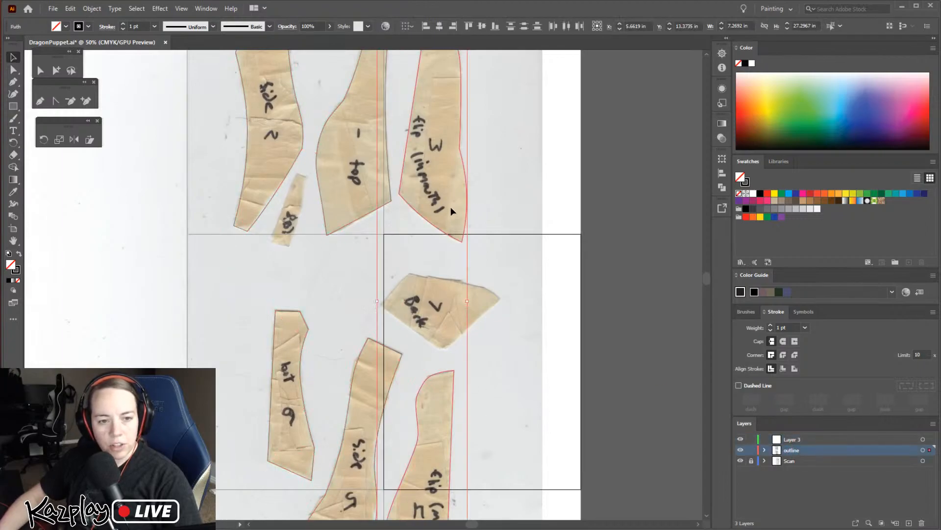
key(ctrl+x)
click(793, 440)
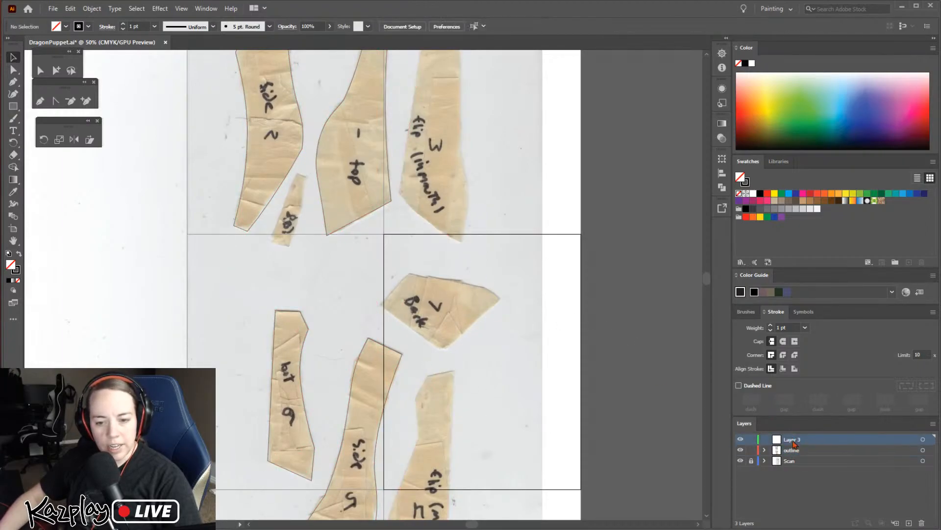
key(ctrl+shift+v)
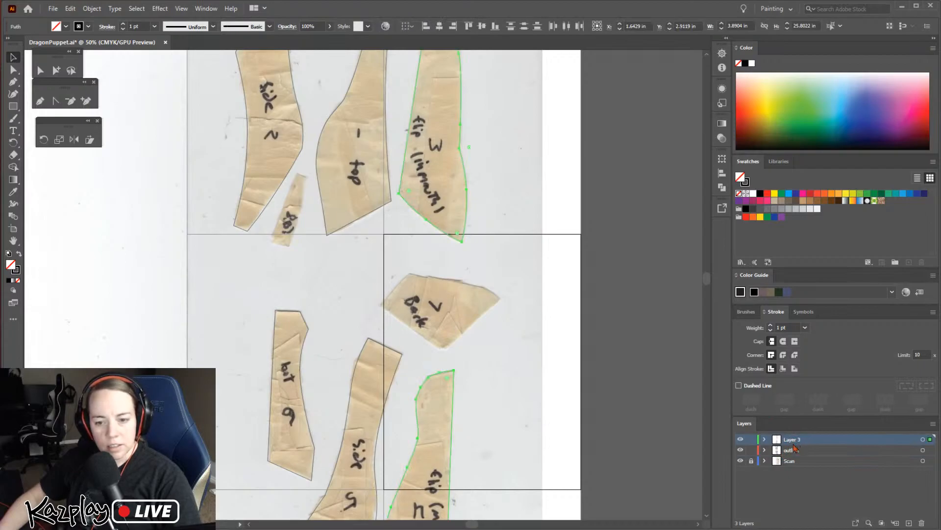
Hide the outline layer and rename the layer holding the flip outlines as Mouth
click(740, 450)
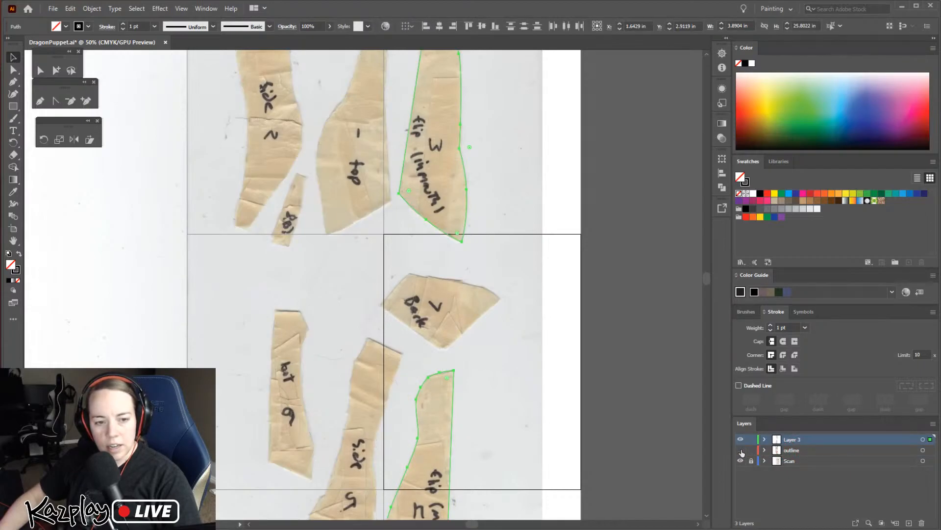
double_click(793, 439)
text(Mouth)
key(Return)
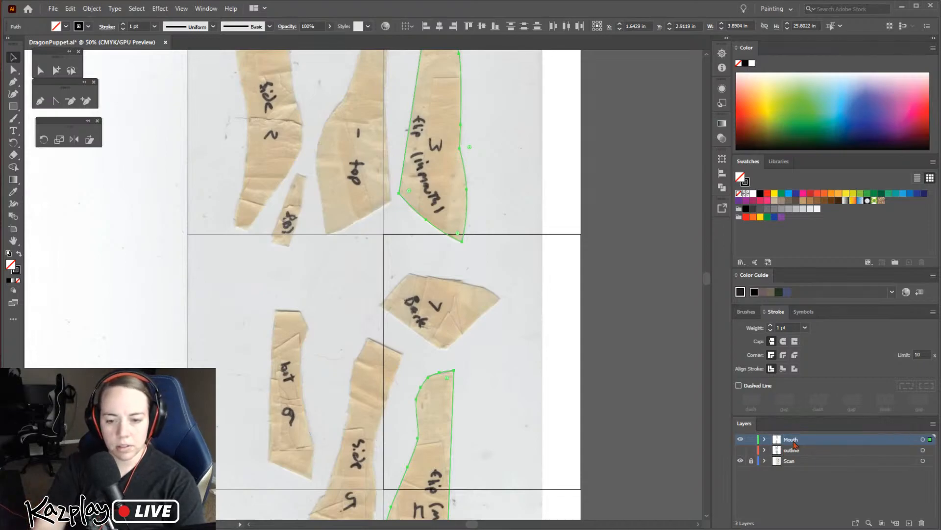
click(508, 218)
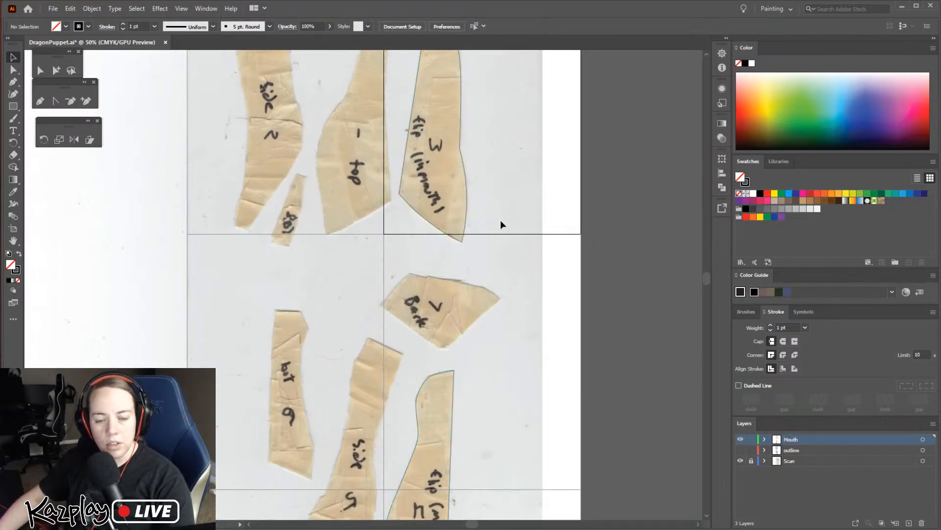
Hide the Scan layer so that only the mouth outlines show on the artboards
drag(434, 123, 436, 307)
key(z)
click(437, 380)
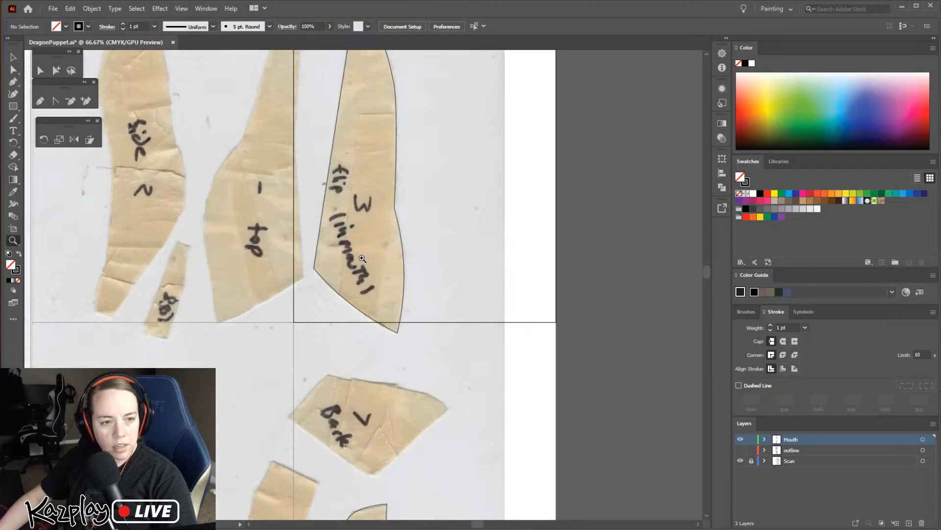
scroll(366, 262, down, 1)
click(740, 461)
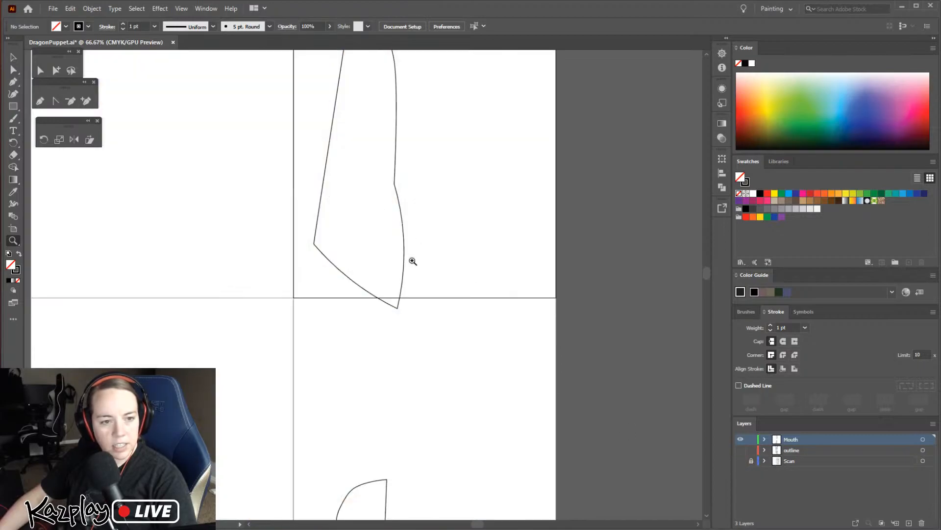
key(ctrl+minus)
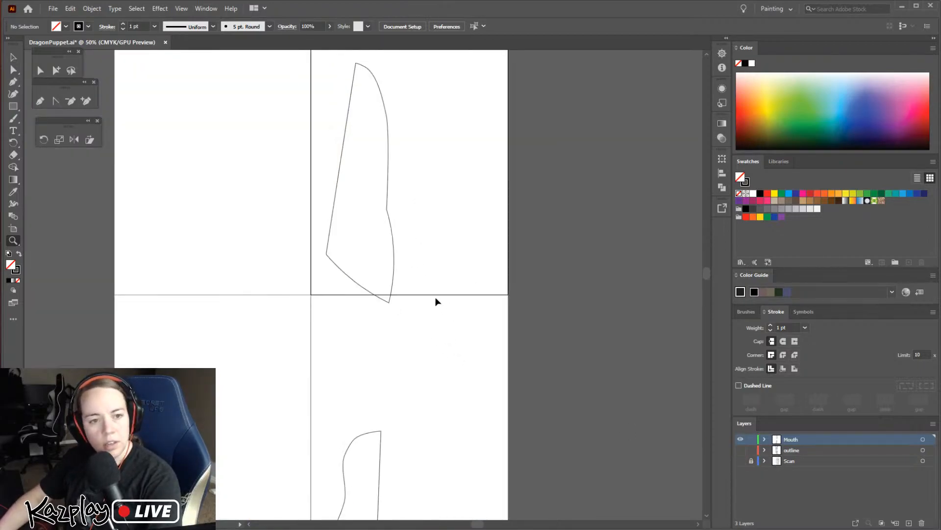
key(ctrl+minus)
Show the outline layer, copy all outlines, and paste them in place on a new layer just above Scan
key(v)
drag(425, 388, 314, 220)
click(741, 450)
click(805, 451)
shift+click(799, 441)
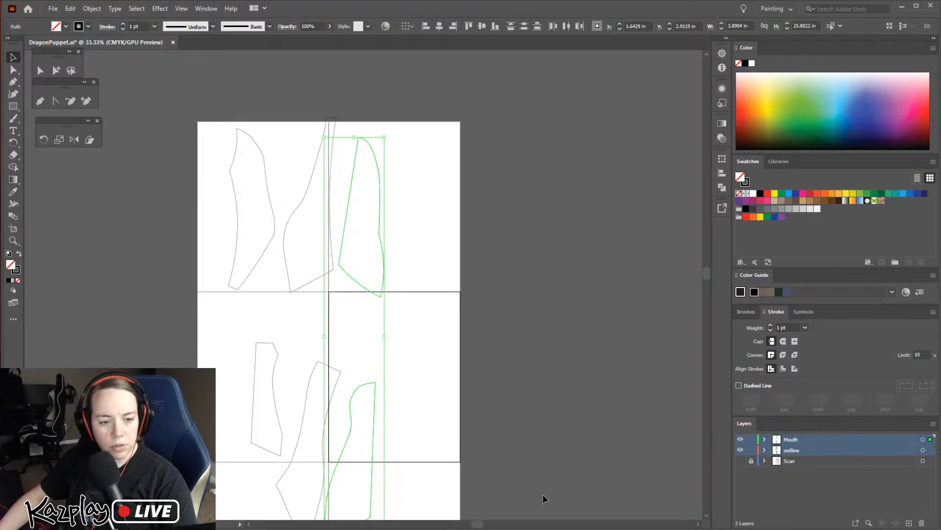
drag(540, 492, 43, 44)
key(ctrl+c)
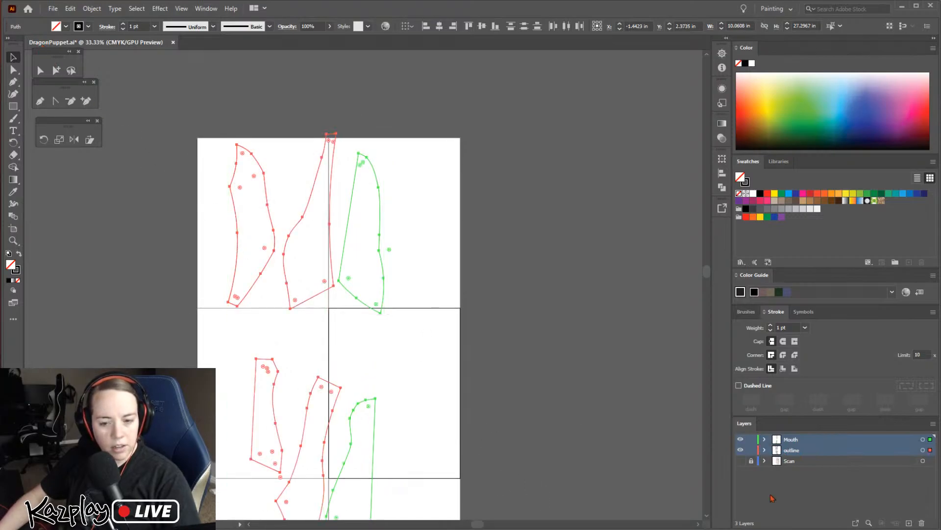
click(808, 462)
key(ctrl+l)
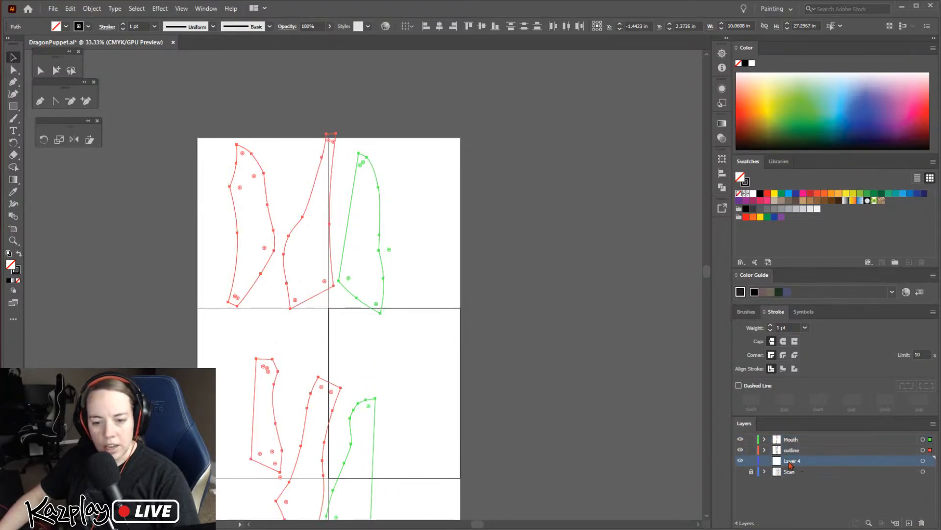
key(ctrl+f)
Name the new copy layer "complete outlines" and hide both it and the outline layer
click(740, 461)
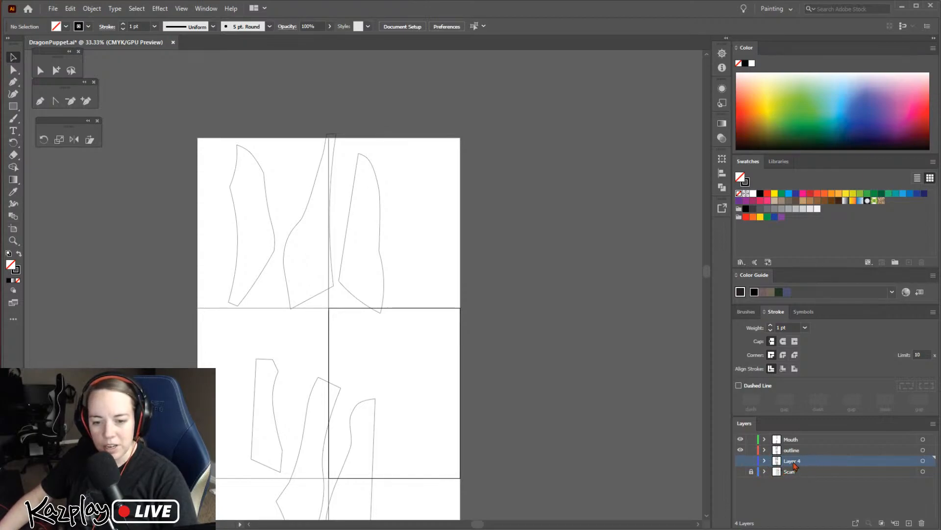
double_click(794, 461)
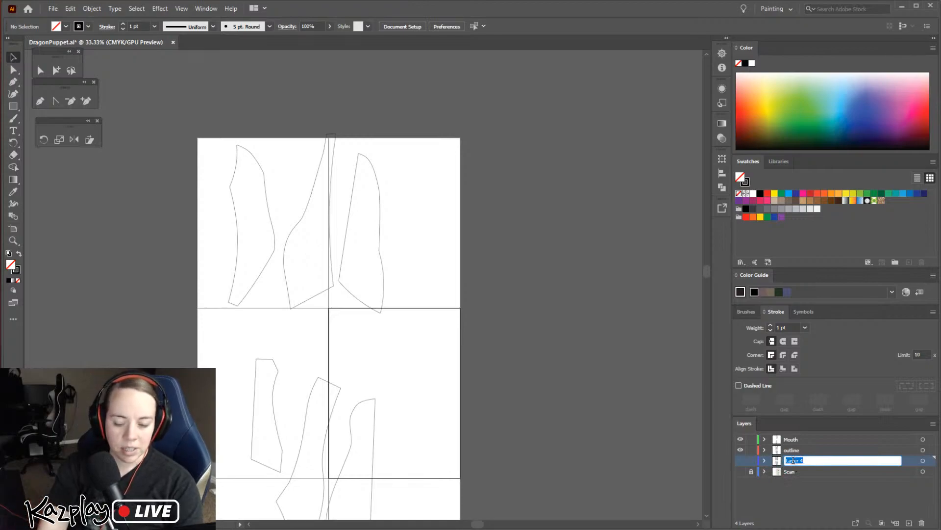
text(complete outlines)
key(Return)
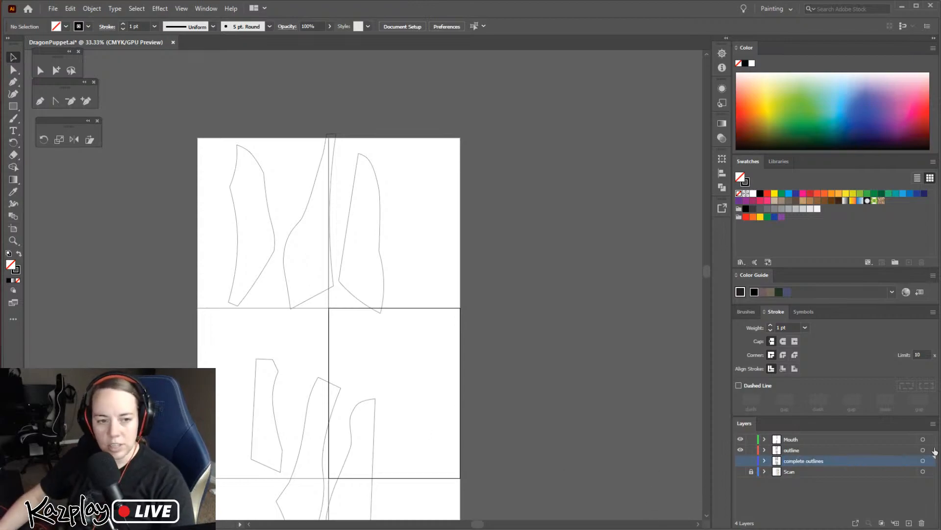
click(740, 450)
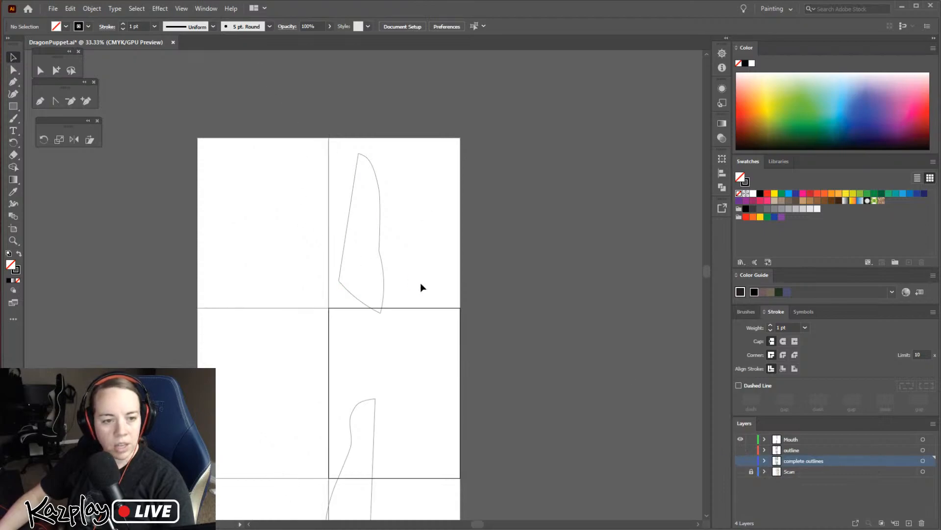
Rotate the flip 3 outline counterclockwise until its long straight edge is nearly vertical
key(z)
click(374, 261)
click(381, 305)
key(v)
click(394, 304)
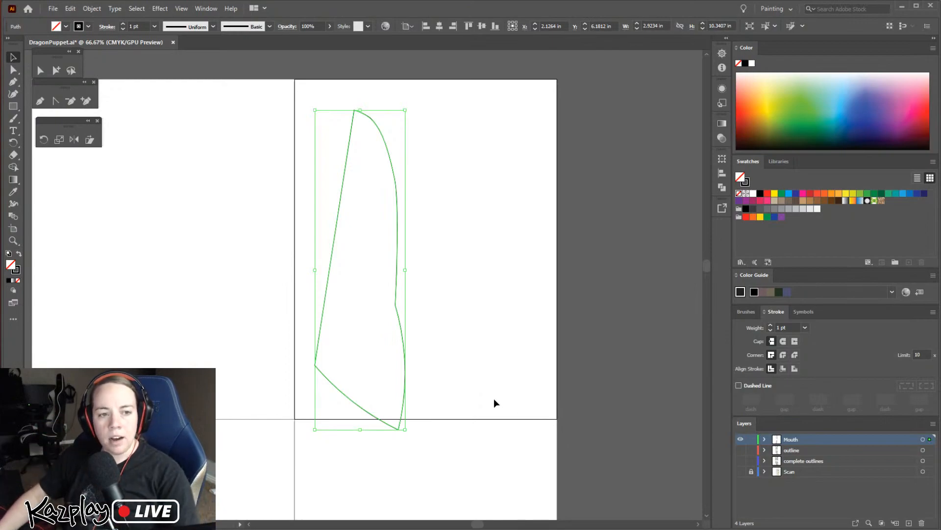
drag(409, 109, 394, 98)
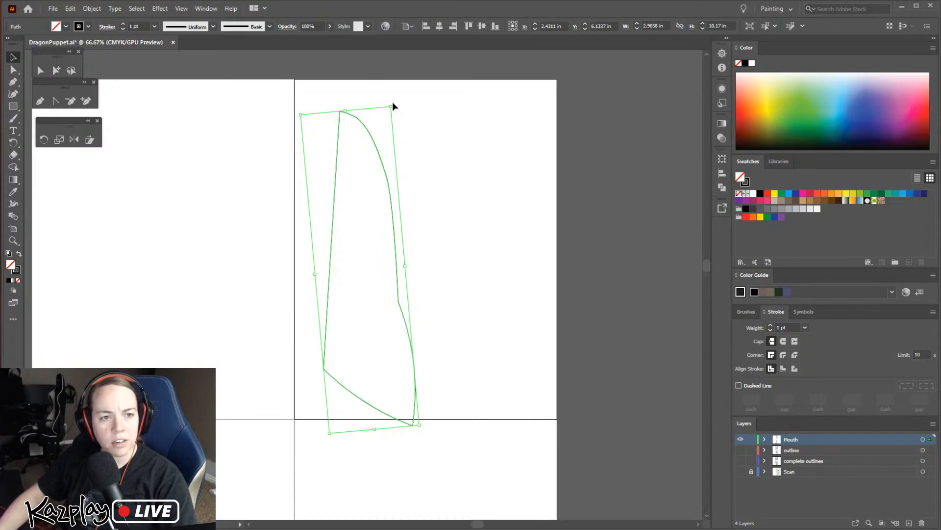
drag(397, 104, 388, 102)
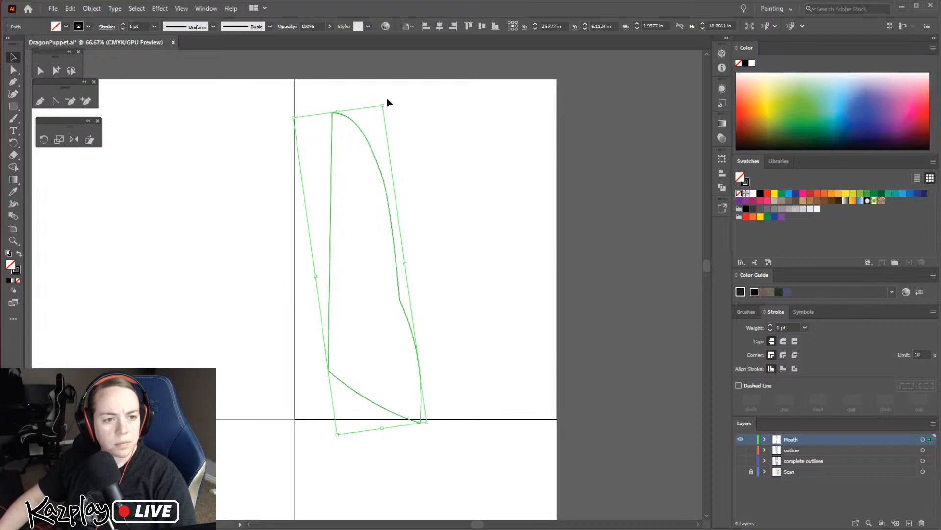
Move the flip 3 outline onto the artboard's left edge and fine-tune its rotation so the straight edge lies along it
key(ctrl+equal)
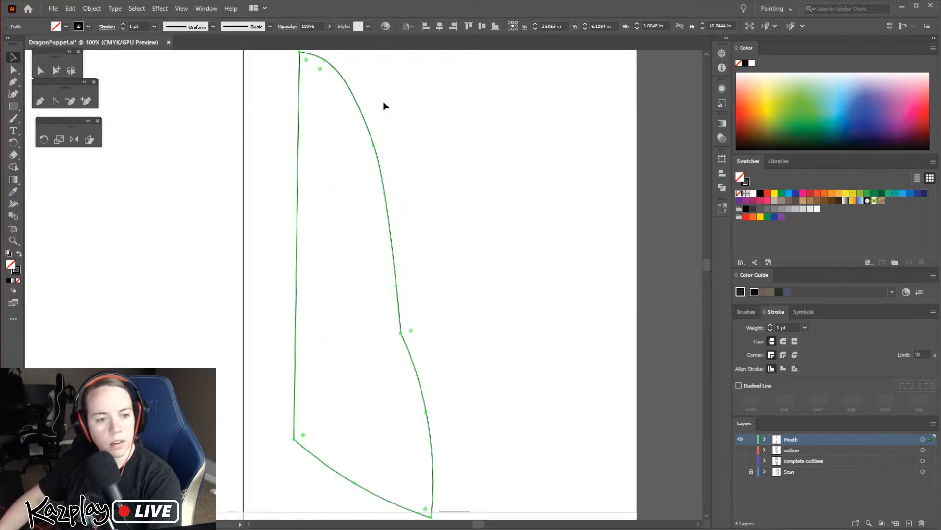
scroll(532, 308, up, 1)
drag(381, 65, 404, 62)
drag(358, 130, 300, 134)
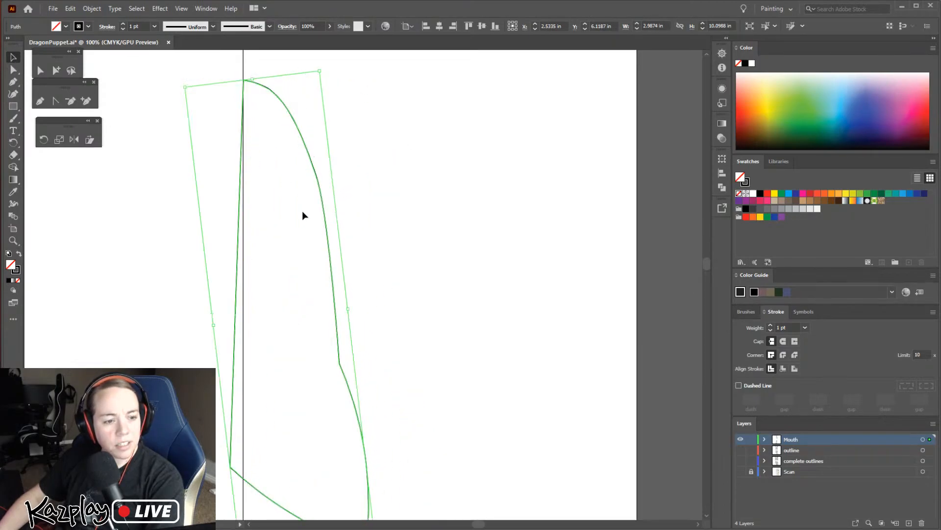
mouse_move(324, 68)
mouse_down()
mouse_move(315, 63)
mouse_move(315, 73)
mouse_up()
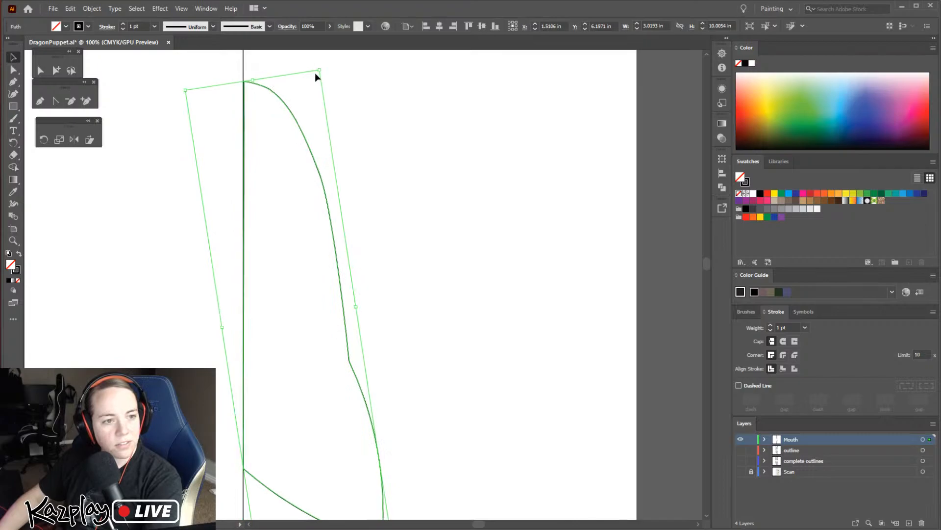
Move the outline's bottom anchor on the artboard edge straight down until it is level with the outer bottom corner
key(h)
scroll(389, 246, down, 5)
scroll(395, 248, down, 5)
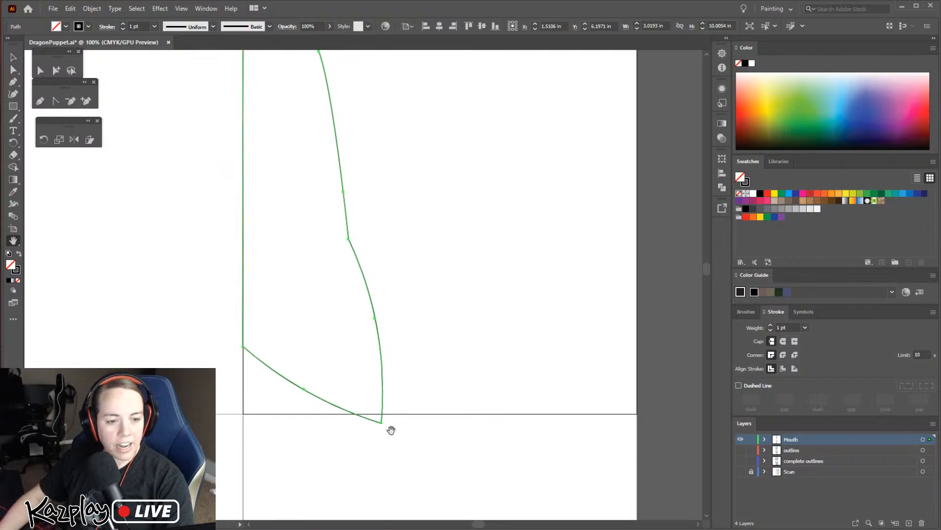
key(v)
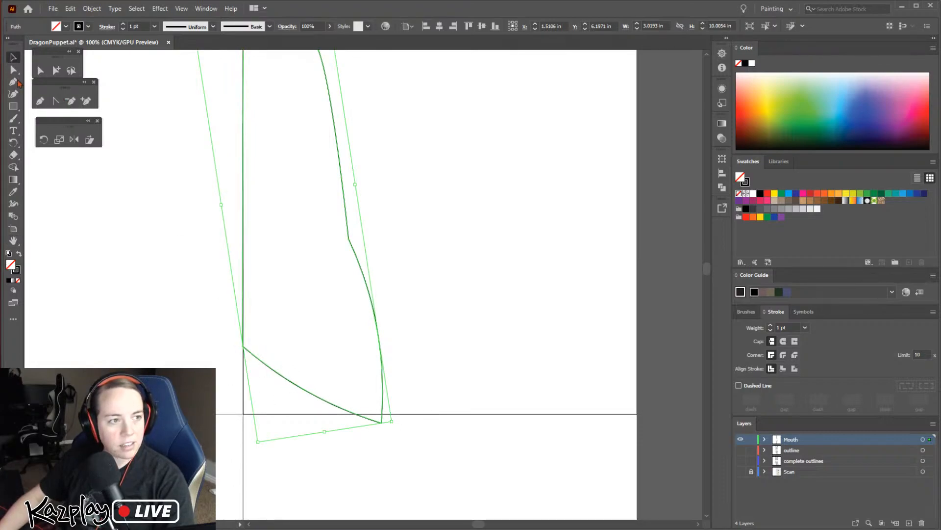
key(a)
scroll(326, 336, up, 11)
scroll(305, 279, up, 4)
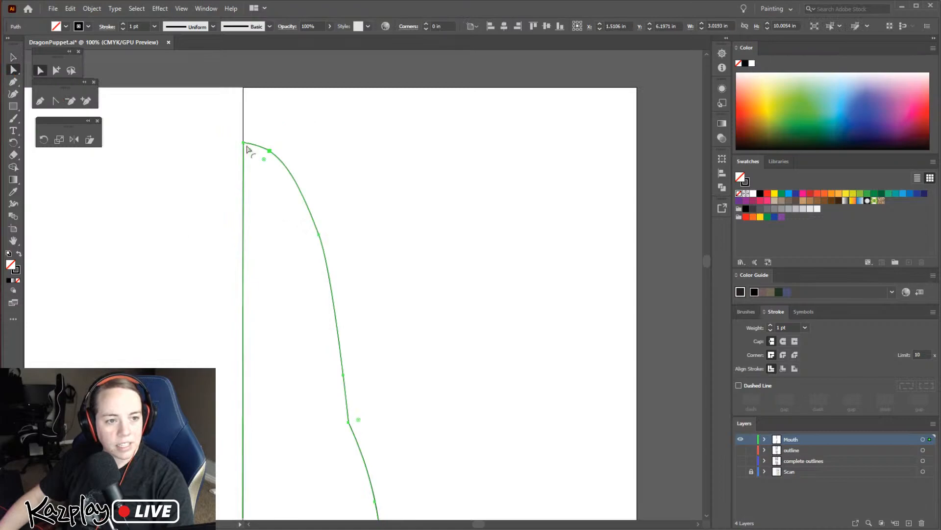
scroll(263, 328, down, 13)
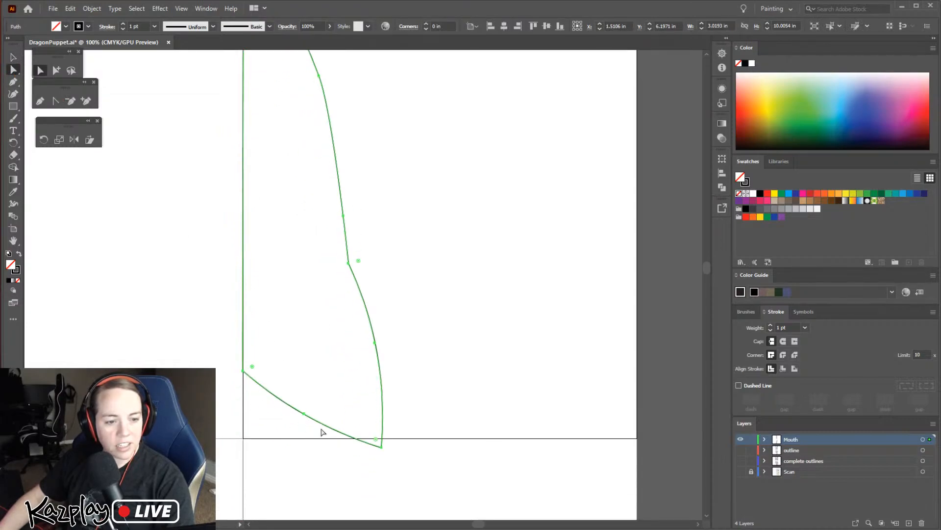
click(243, 370)
drag(244, 375, 243, 447)
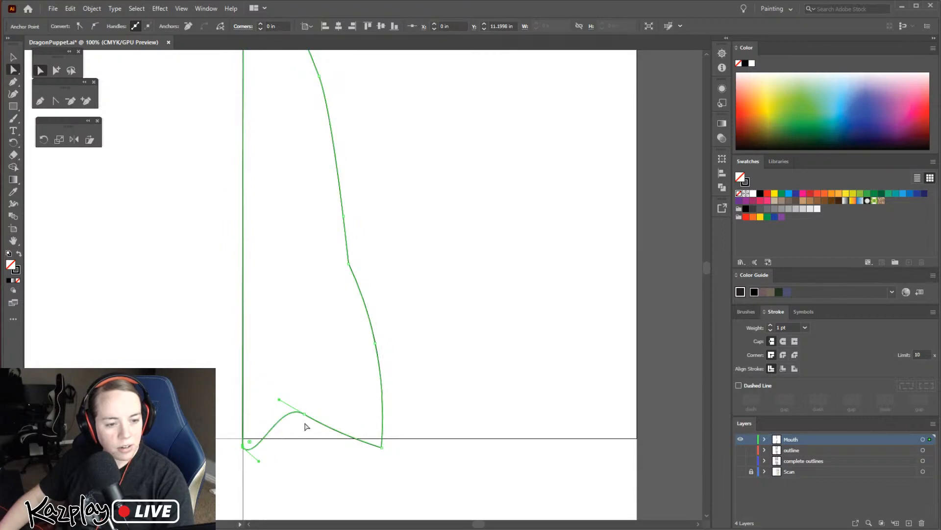
Delete the middle anchor point on the outline's bottom edge
click(305, 414)
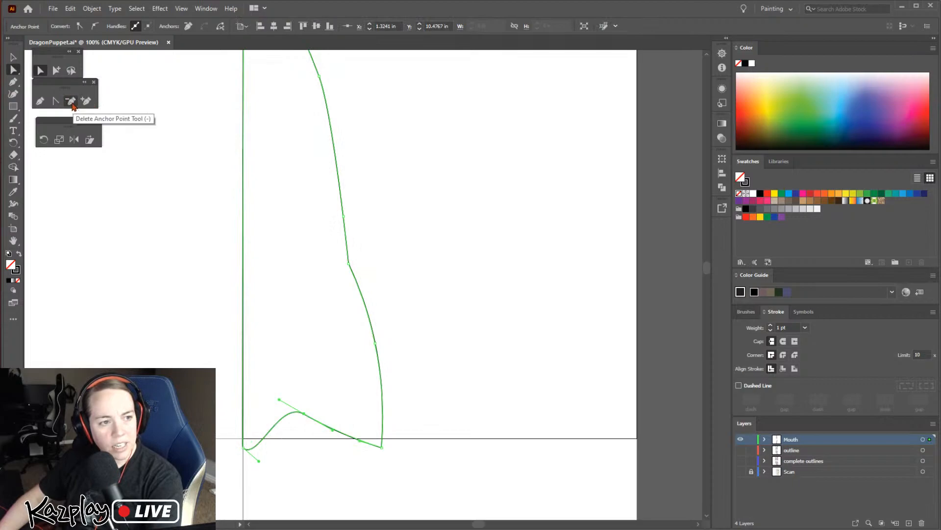
click(72, 104)
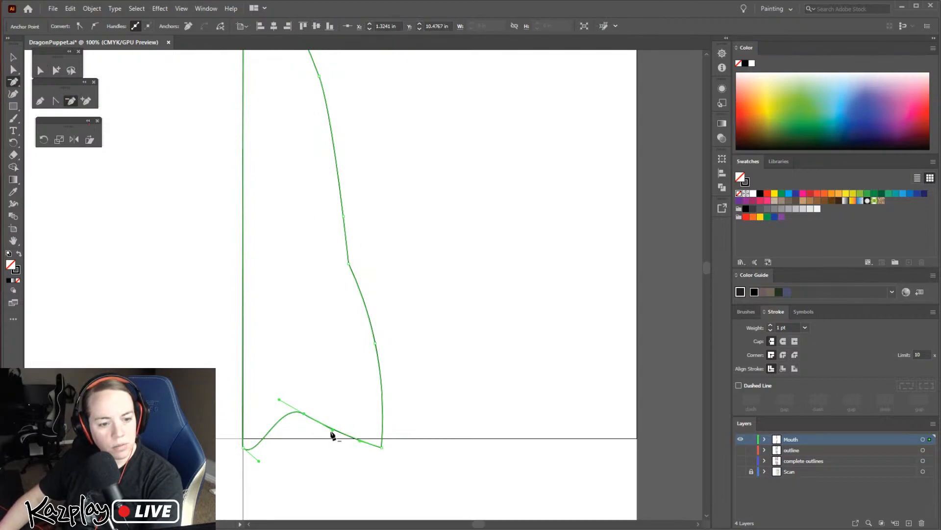
click(305, 414)
click(13, 58)
click(424, 489)
Select the outline's two bottom corner anchors and convert them to corner points
key(a)
click(291, 452)
drag(402, 467, 214, 436)
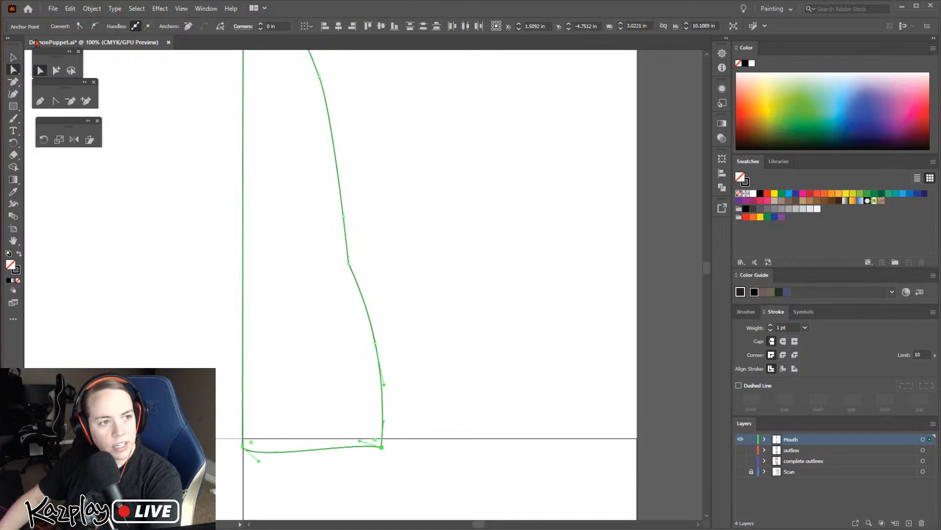
click(79, 26)
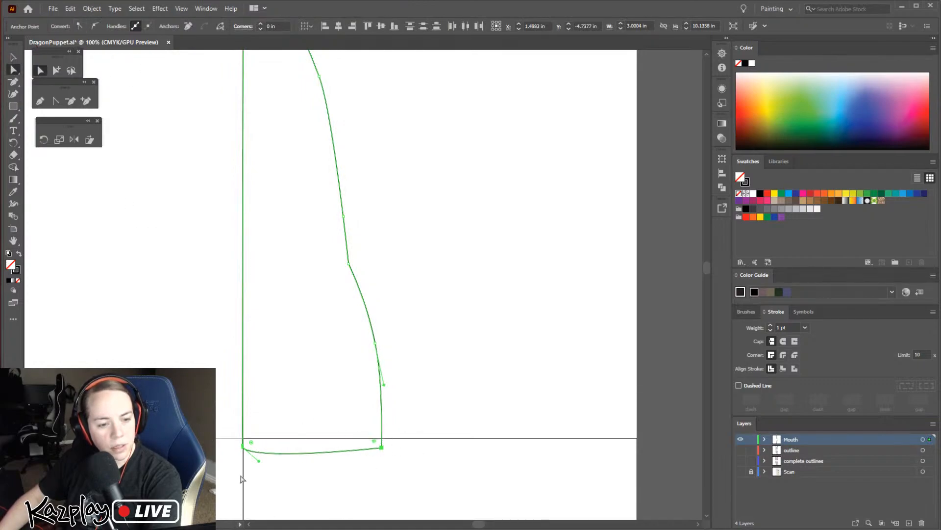
Try to reshape the bottom curve with the inner corner anchor's handle, and undo that change
click(243, 446)
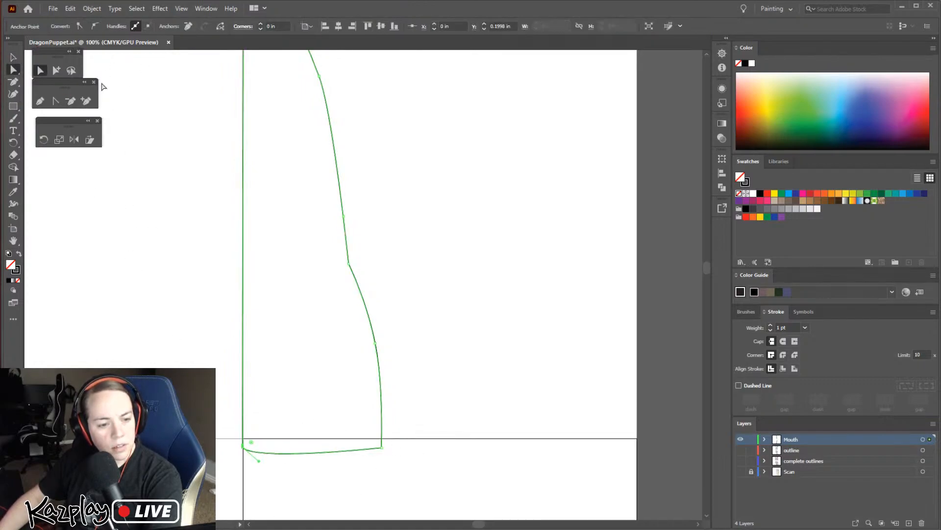
drag(259, 461, 249, 464)
key(ctrl+equal)
key(ctrl+equal)
key(ctrl+equal)
key(ctrl+equal)
key(ctrl+equal)
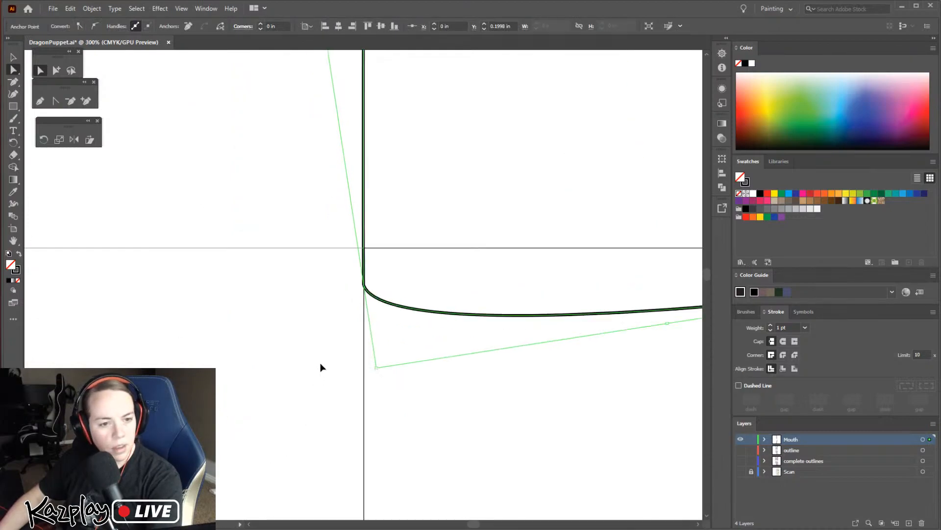
key(ctrl+z)
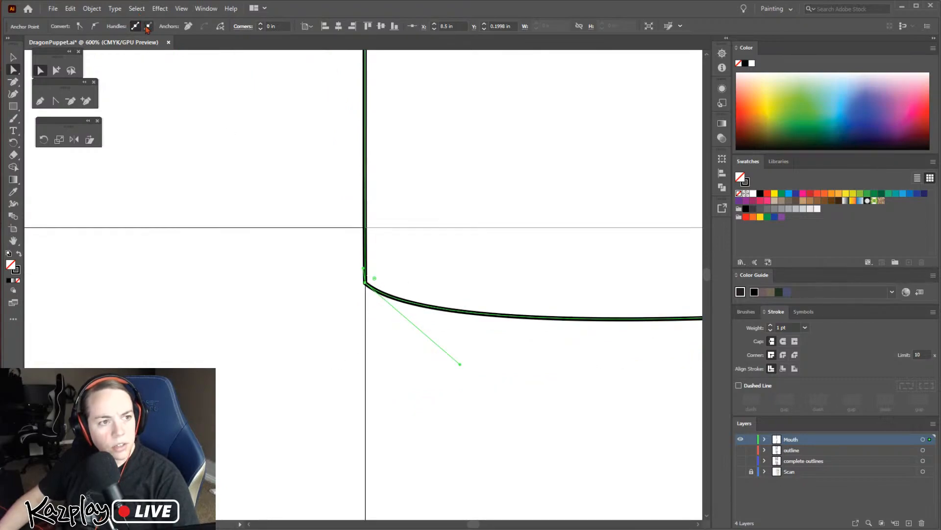
Convert the inner bottom anchor to a corner point to straighten the outline's bottom edge
click(79, 26)
key(ctrl+minus)
key(ctrl+minus)
key(ctrl+minus)
key(ctrl+minus)
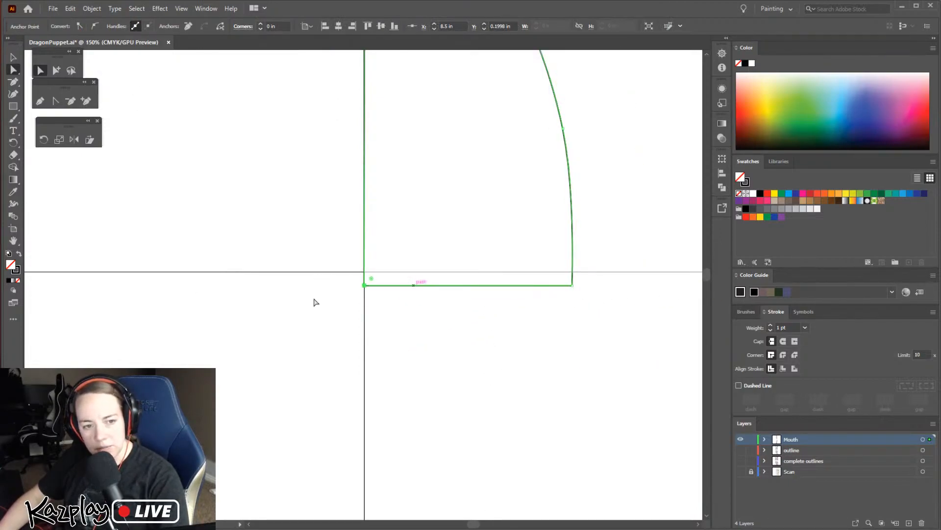
key(ctrl+minus)
key(ctrl+minus)
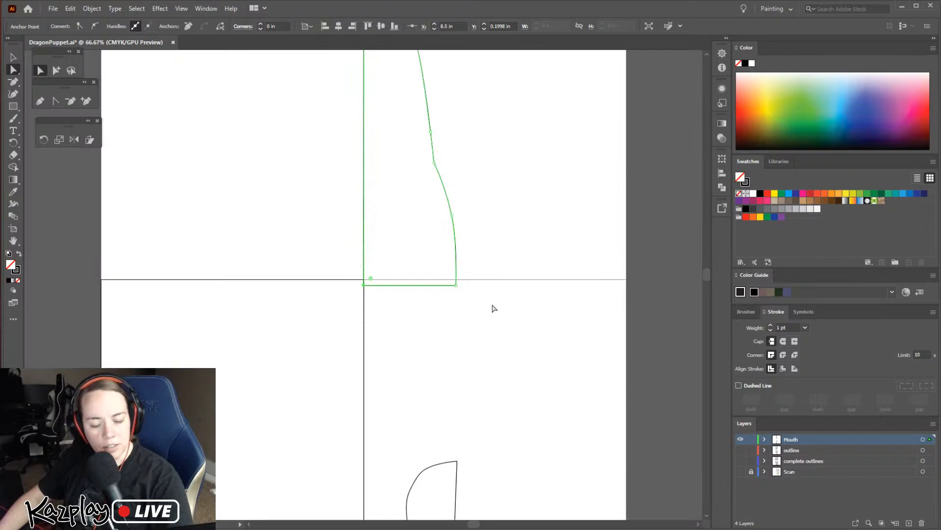
click(507, 242)
Duplicate the mouth half outline in place and reflect the duplicate across the vertical axis at 90°
key(v)
key(space)
drag(499, 252, 452, 367)
click(434, 356)
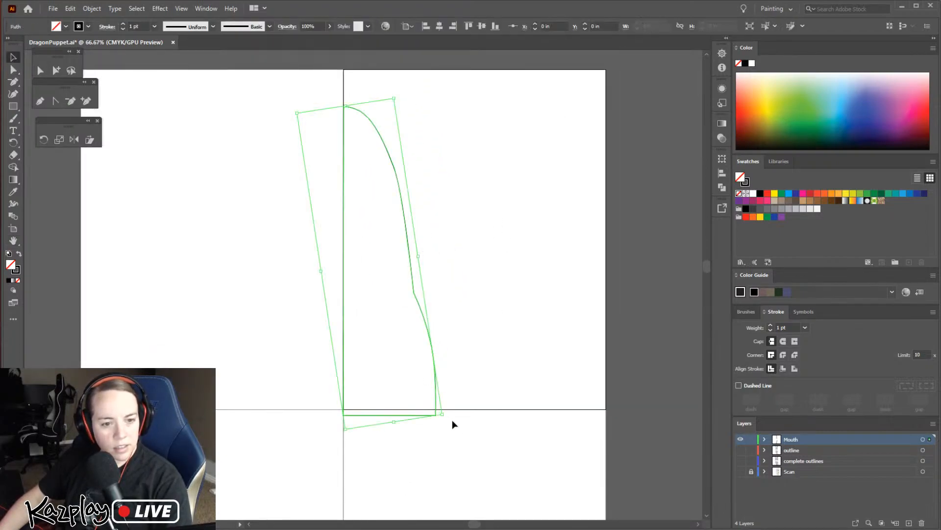
key(ctrl)
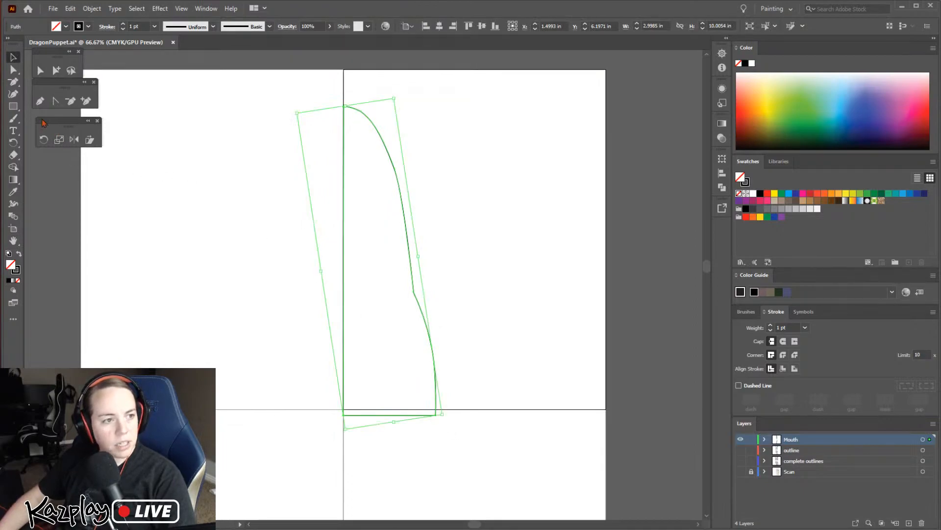
click(73, 140)
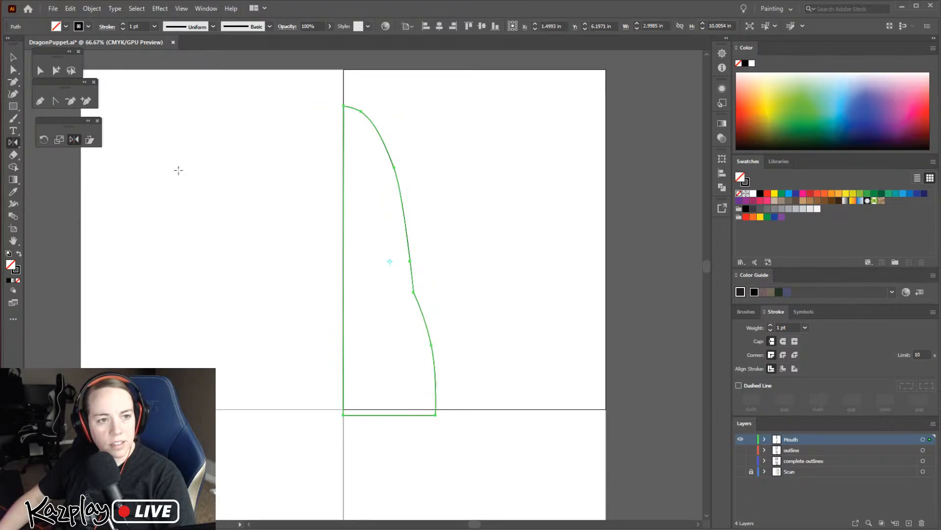
click(102, 8)
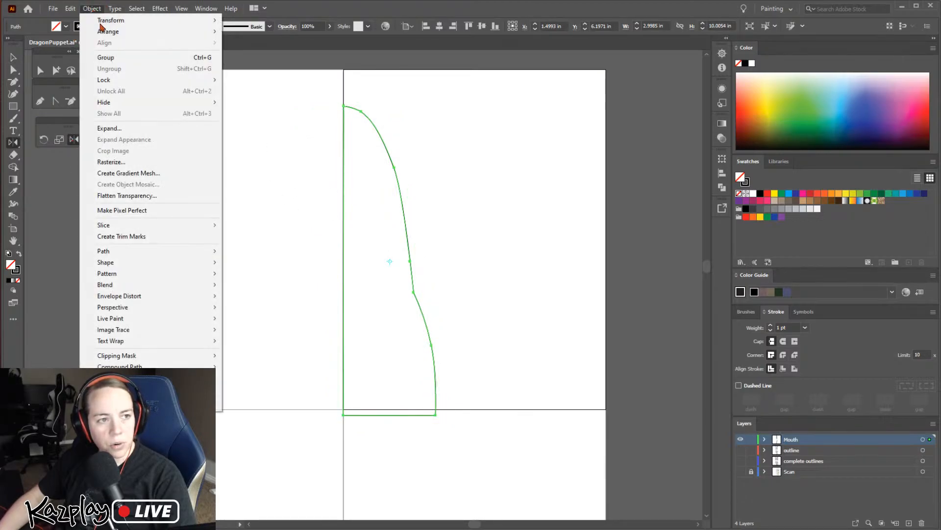
mouse_move(128, 18)
click(268, 57)
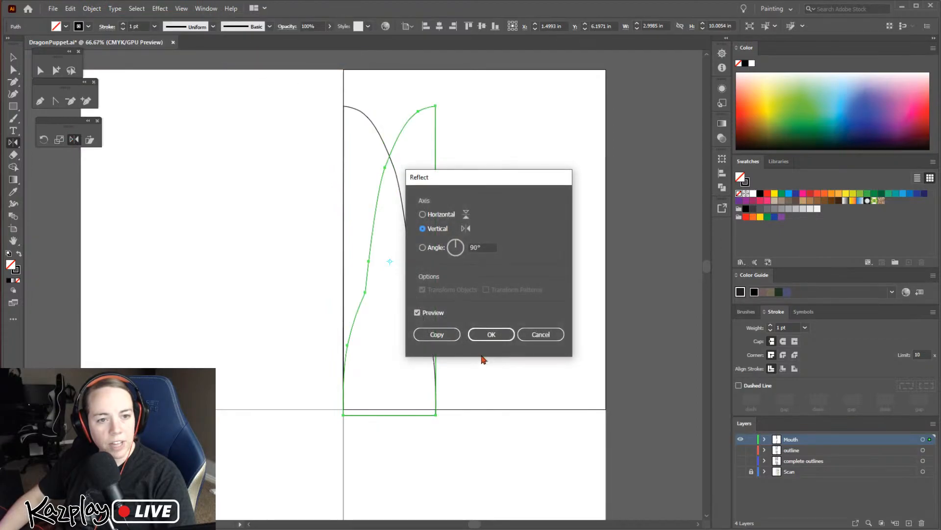
drag(450, 181, 533, 169)
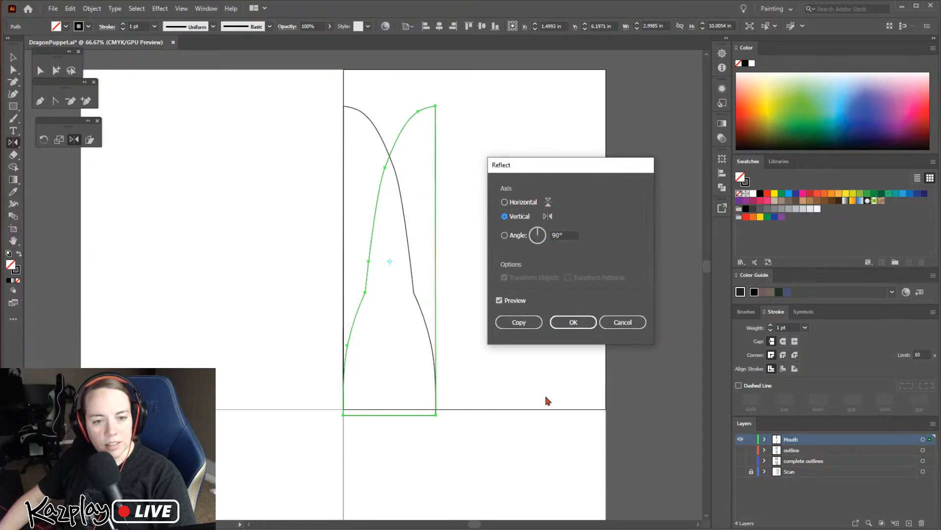
click(574, 322)
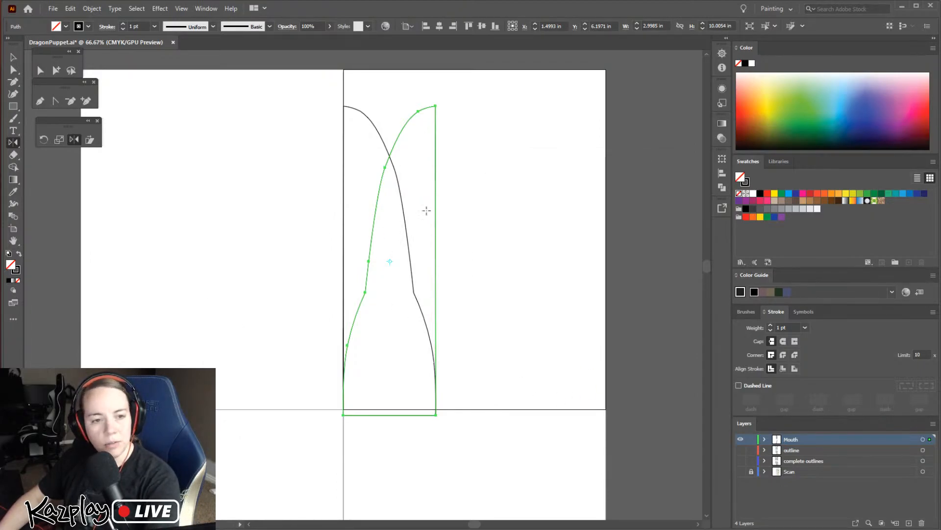
Move the reflected half beside the original so that their straight edges meet along the artboard edge
click(14, 57)
drag(437, 191, 344, 193)
click(485, 384)
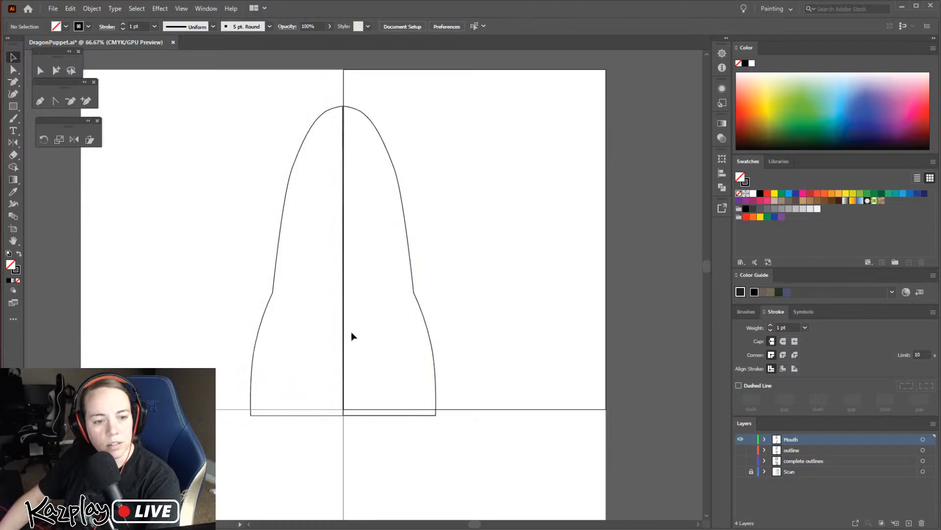
click(281, 219)
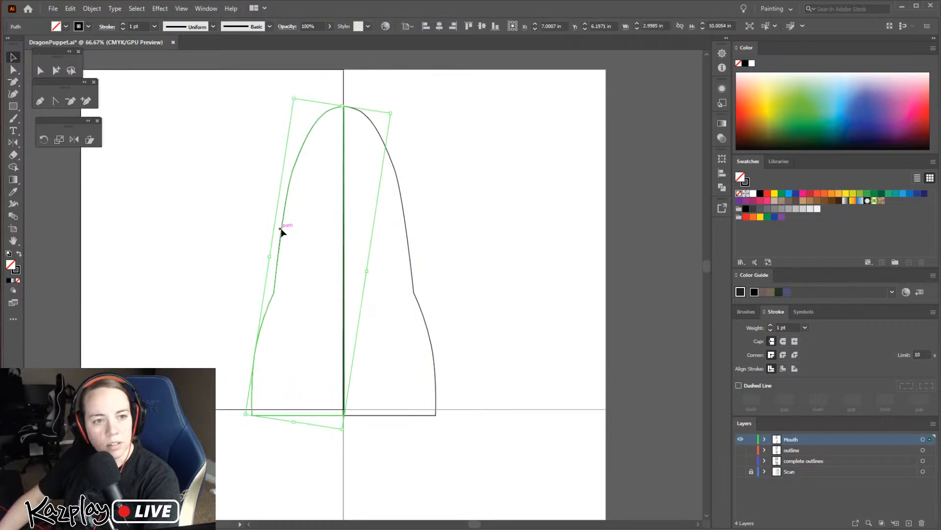
click(436, 259)
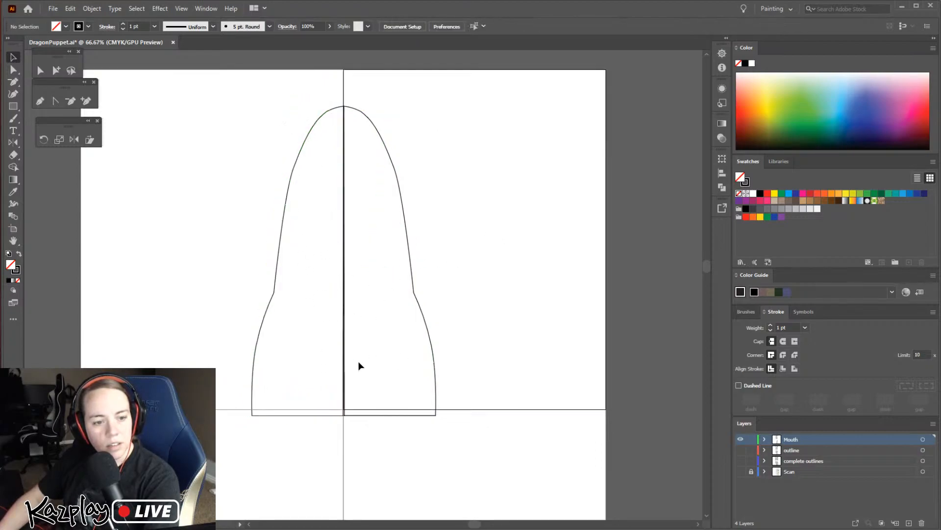
Select both mouth halves and move them together so they fit inside the single artboard
drag(510, 362, 229, 241)
drag(347, 327, 452, 310)
click(590, 285)
Examine the centre seam between the two mouth halves for gaps or overlap
key(ctrl+equal)
key(ctrl+equal)
key(ctrl+equal)
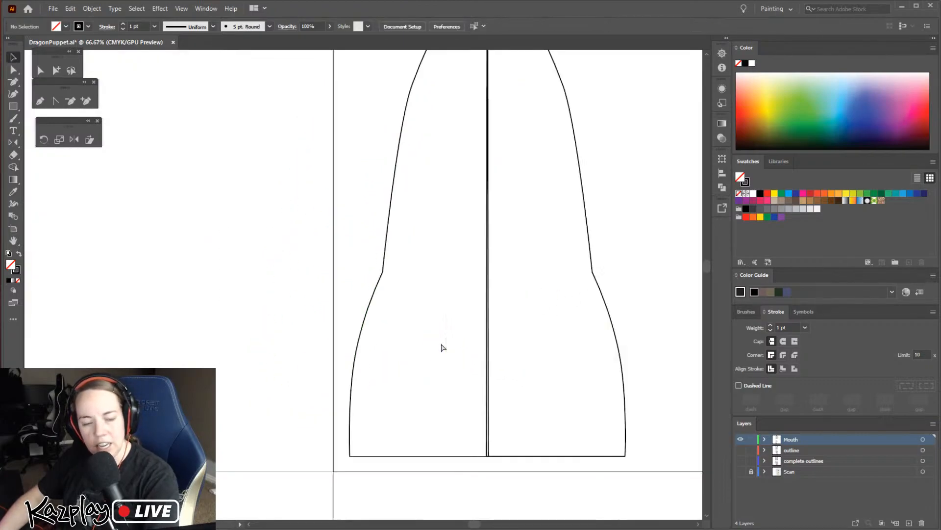
drag(584, 395, 473, 343)
scroll(473, 343, up, 8)
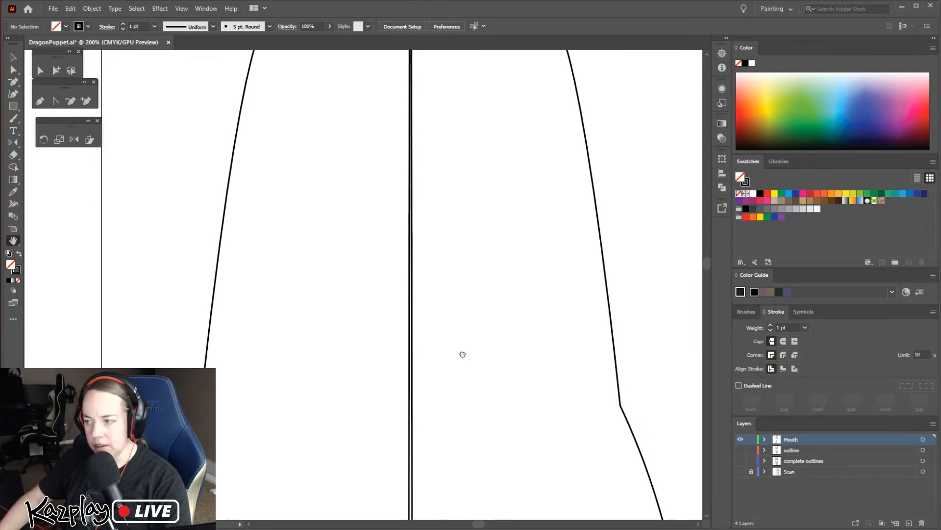
key(ctrl+minus)
key(ctrl+minus)
key(ctrl+minus)
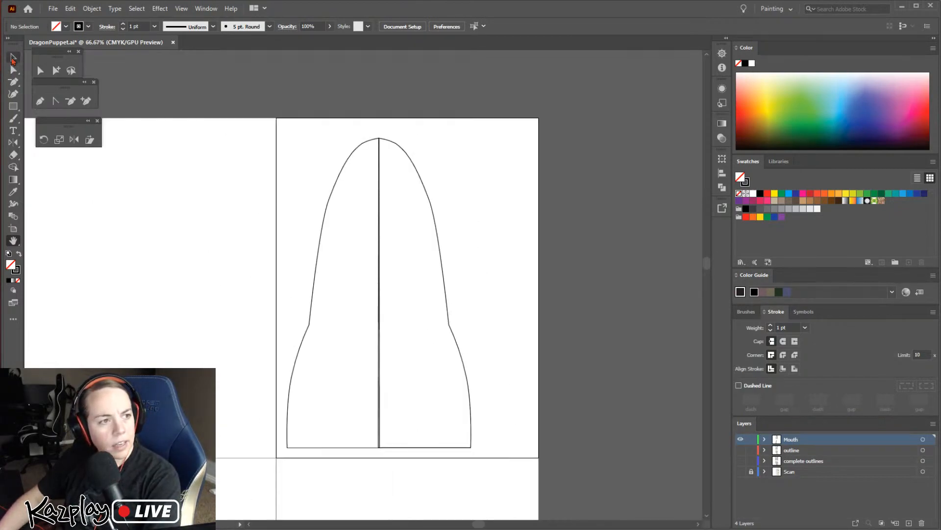
Select both mouth halves and merge them into a single shape with Pathfinder Unite
click(13, 58)
click(13, 72)
drag(255, 173, 490, 283)
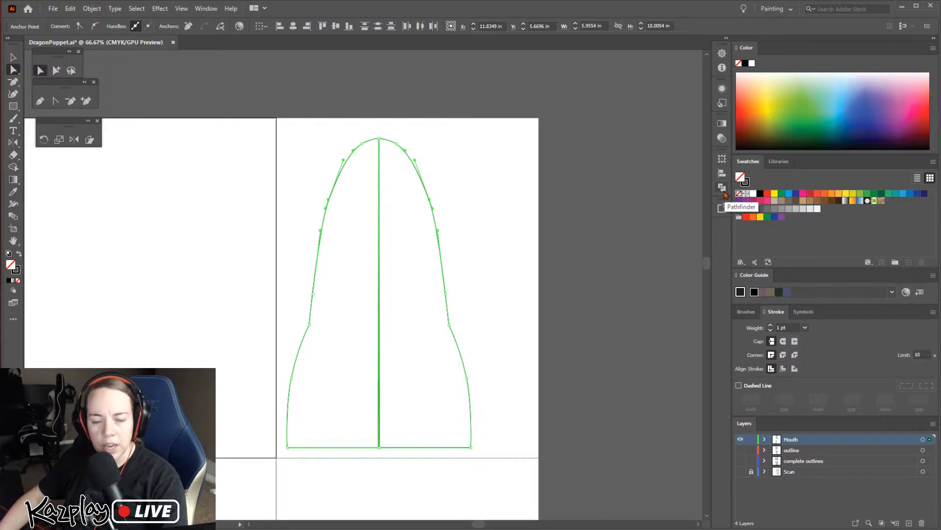
click(723, 190)
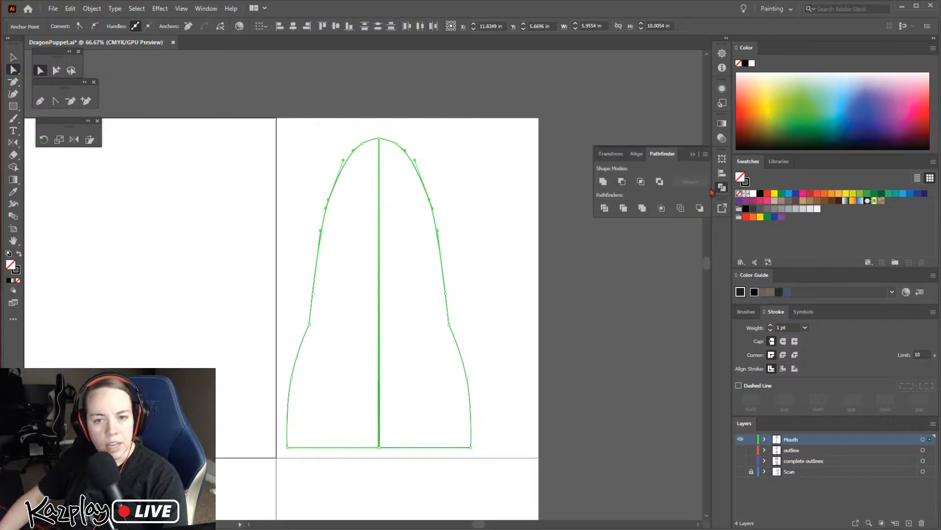
click(722, 187)
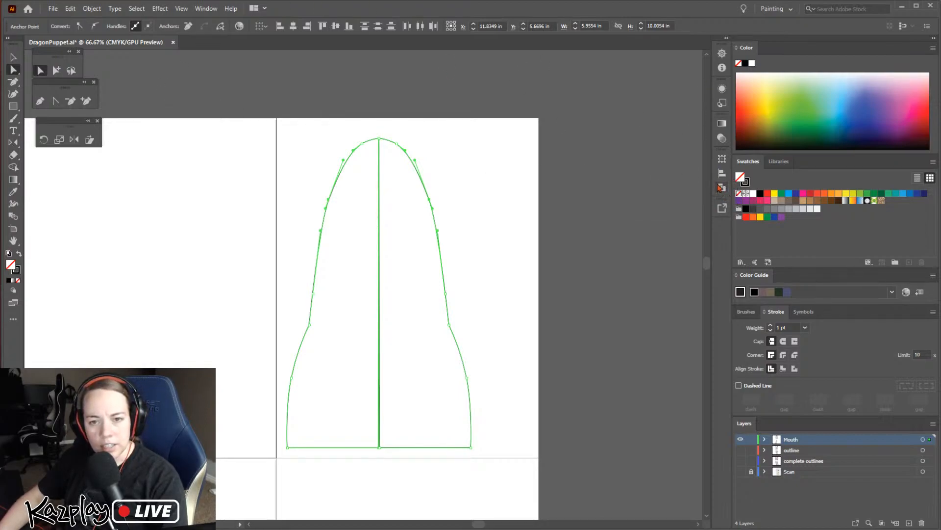
click(722, 188)
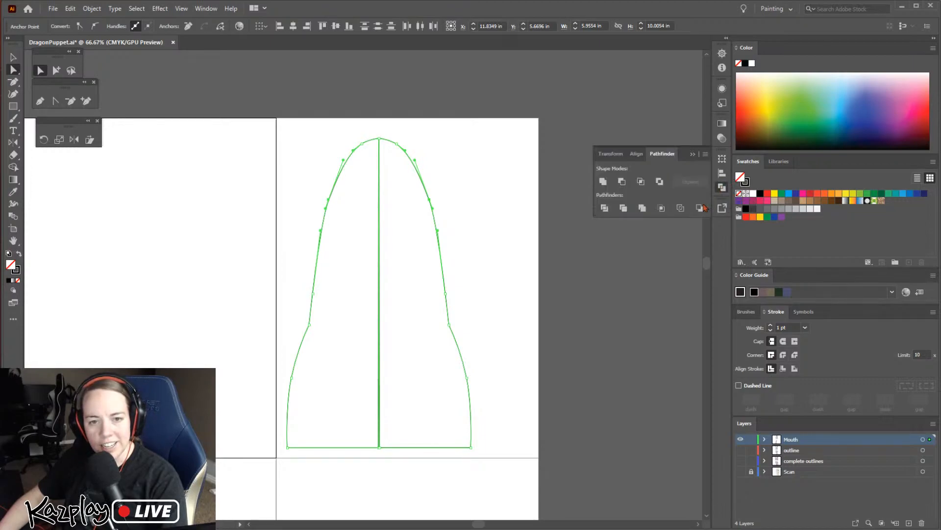
click(603, 182)
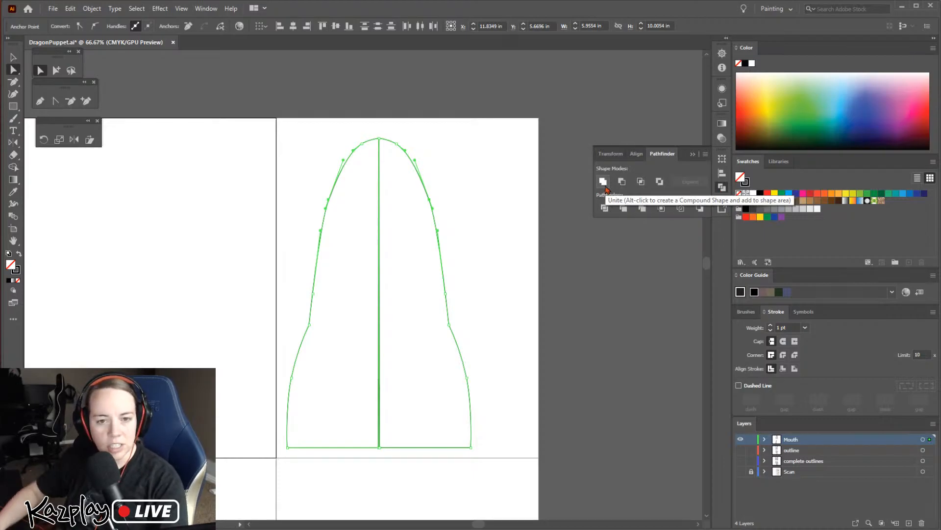
click(604, 185)
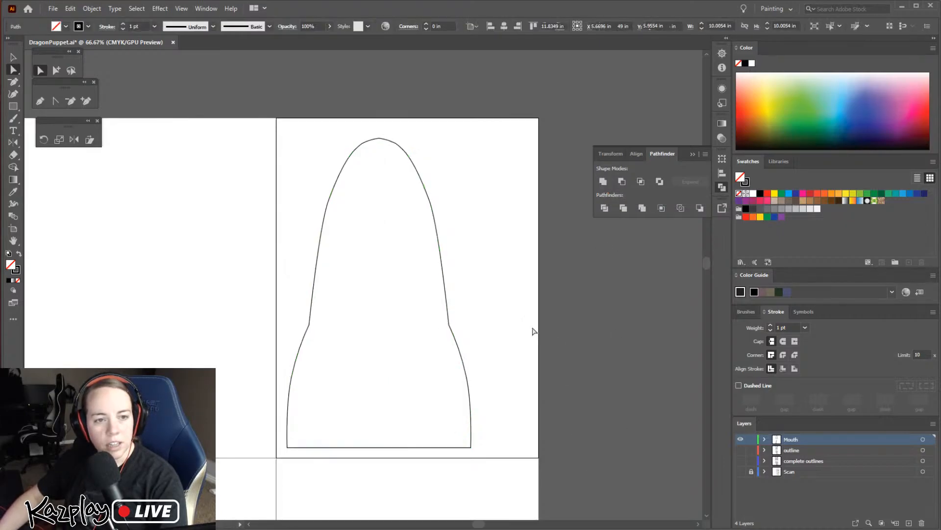
click(523, 305)
Move the merged mouth shape sideways so it sits nearer the middle of its artboard
mouse_move(581, 528)
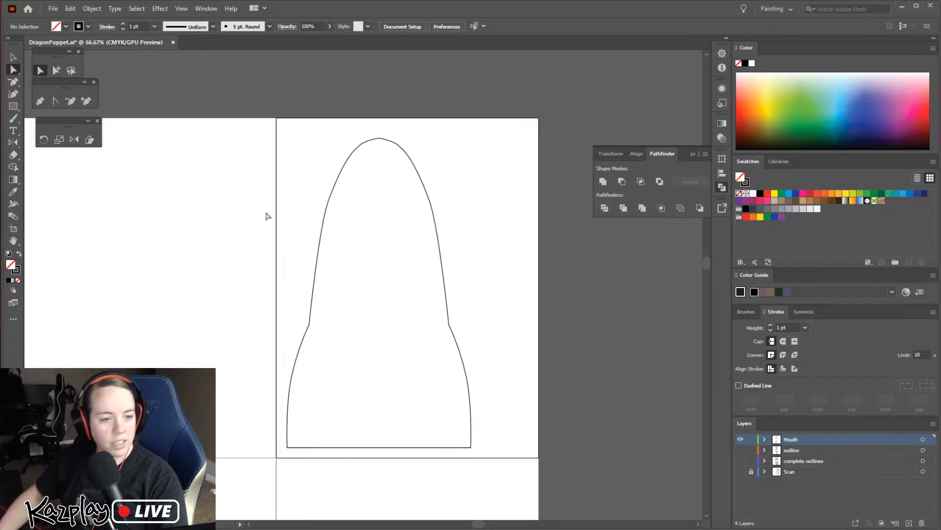
key(v)
click(460, 344)
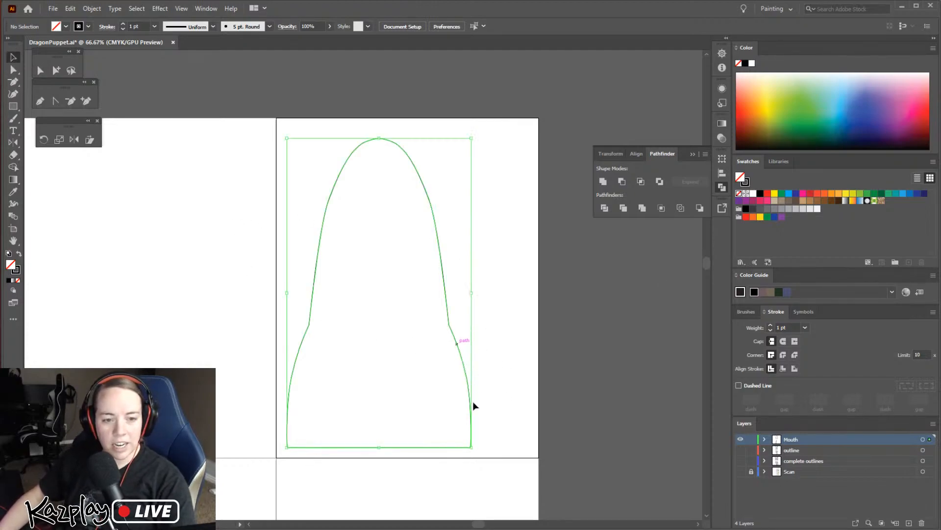
drag(462, 363, 511, 363)
click(594, 434)
Rotate the second mouth half until its straight edge is vertical, then align that edge with the artboard's vertical edge
key(space)
drag(402, 466, 439, 148)
drag(431, 487, 395, 224)
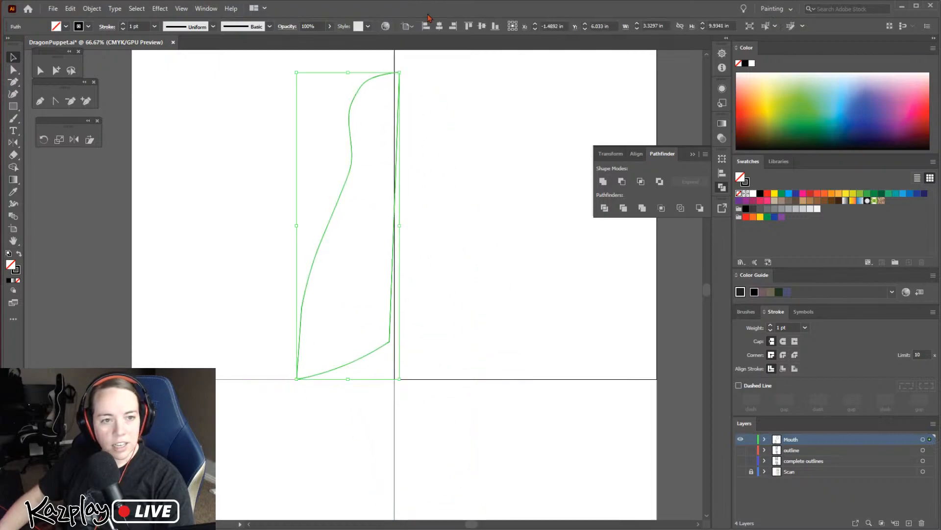
drag(405, 71, 397, 69)
key(ctrl+=)
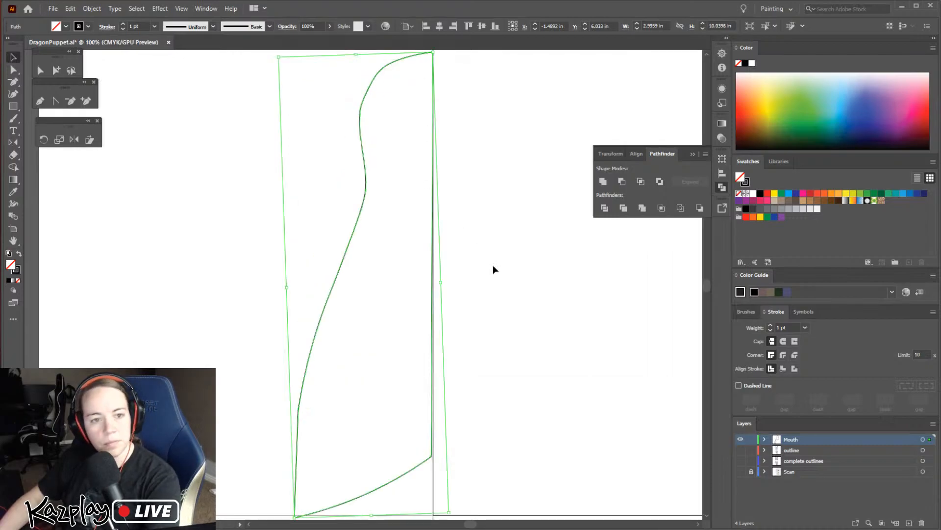
drag(705, 284, 703, 282)
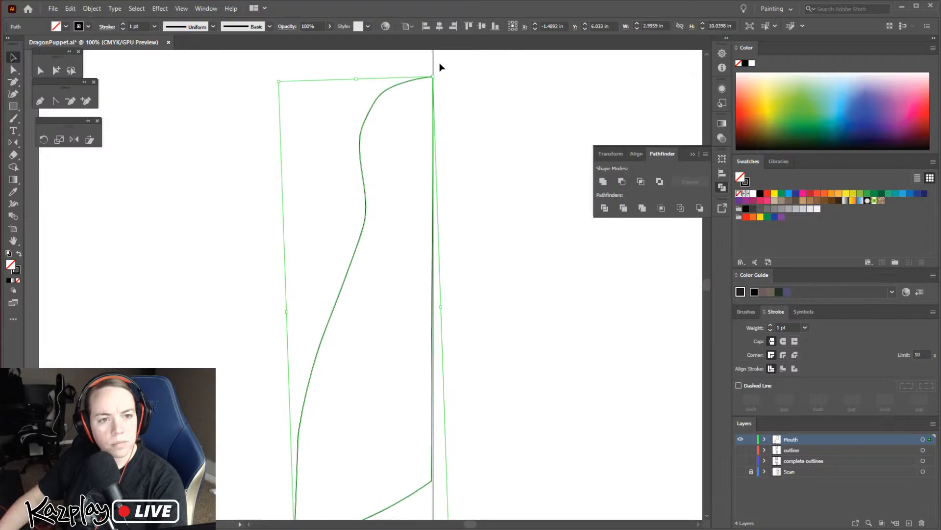
drag(437, 73, 435, 73)
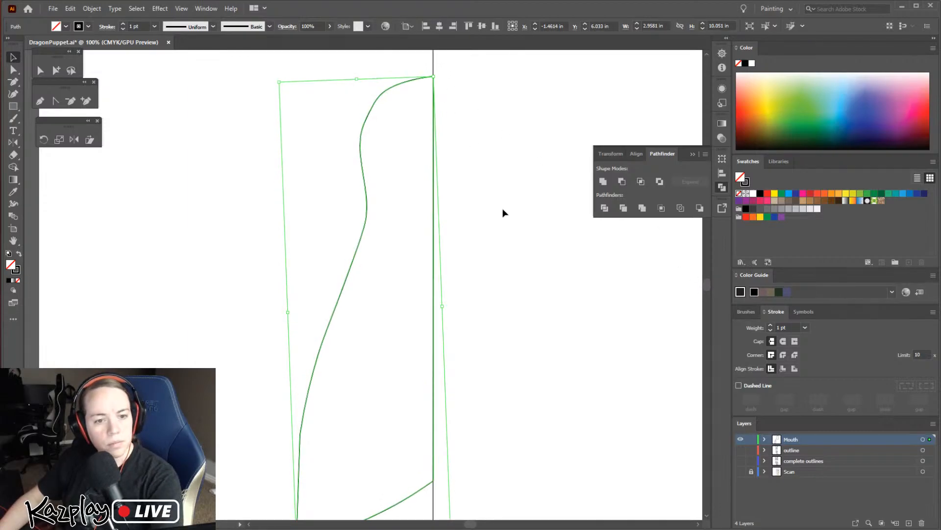
click(490, 228)
click(360, 240)
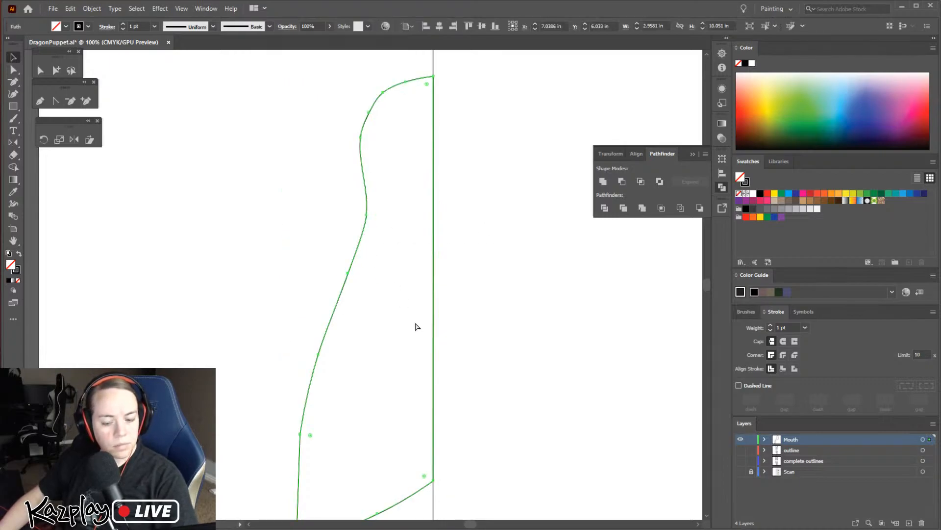
Nudge the second mouth half up so its lowest outer corner rests on the artboard's bottom edge
key(v)
click(574, 322)
key(space)
drag(473, 361, 489, 194)
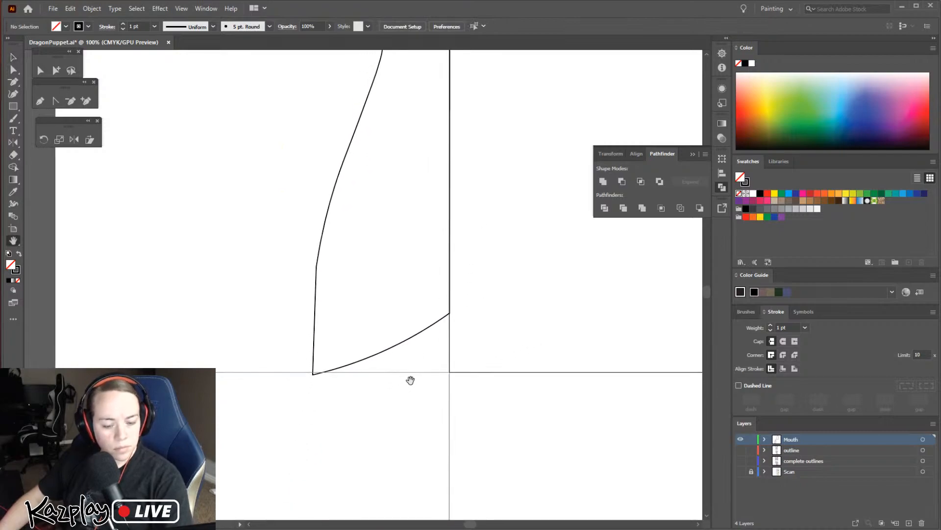
click(405, 343)
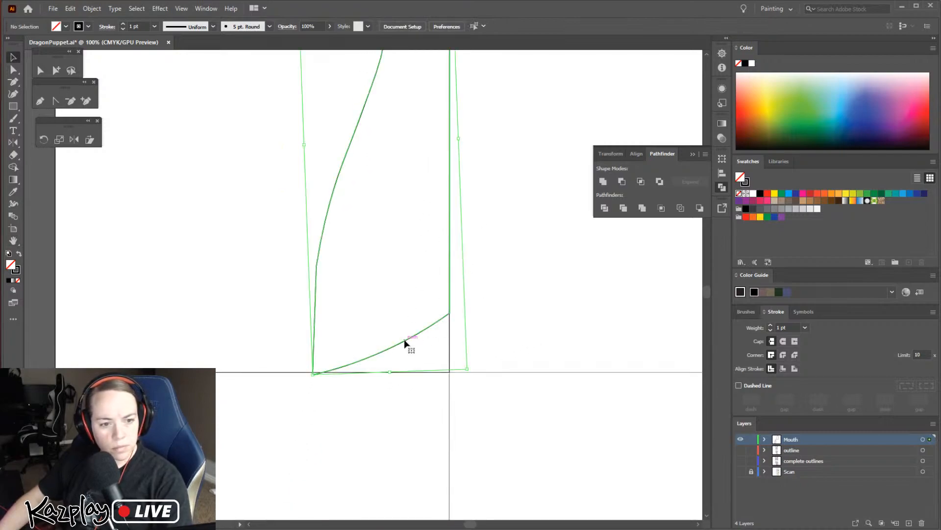
click(500, 342)
Move the half's lower inner anchor to the artboard corner at 8.5 in, 11 in and delete the middle anchor of the bottom curve
click(13, 70)
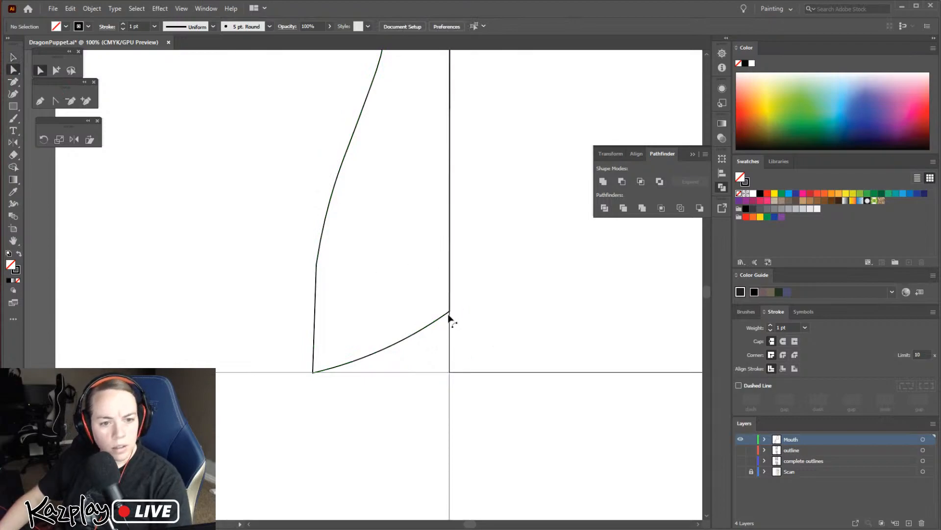
drag(449, 312, 448, 372)
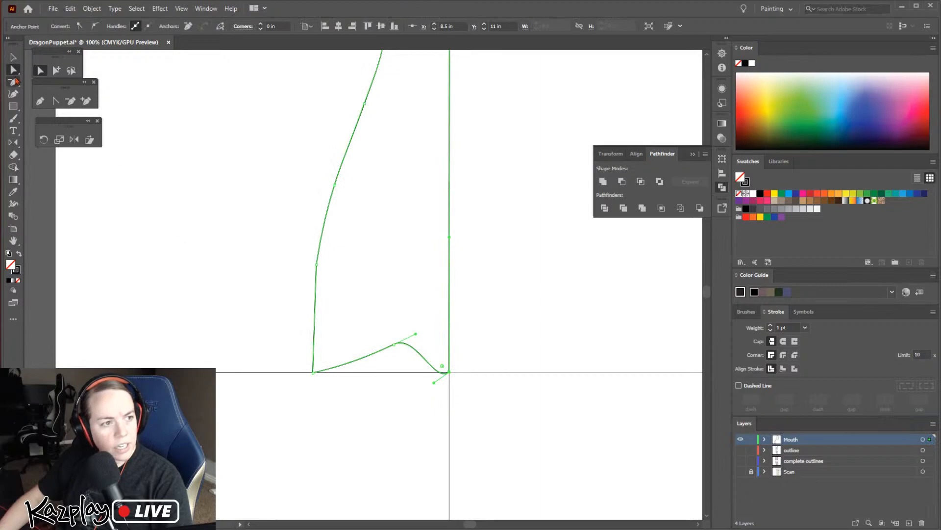
click(71, 101)
click(394, 344)
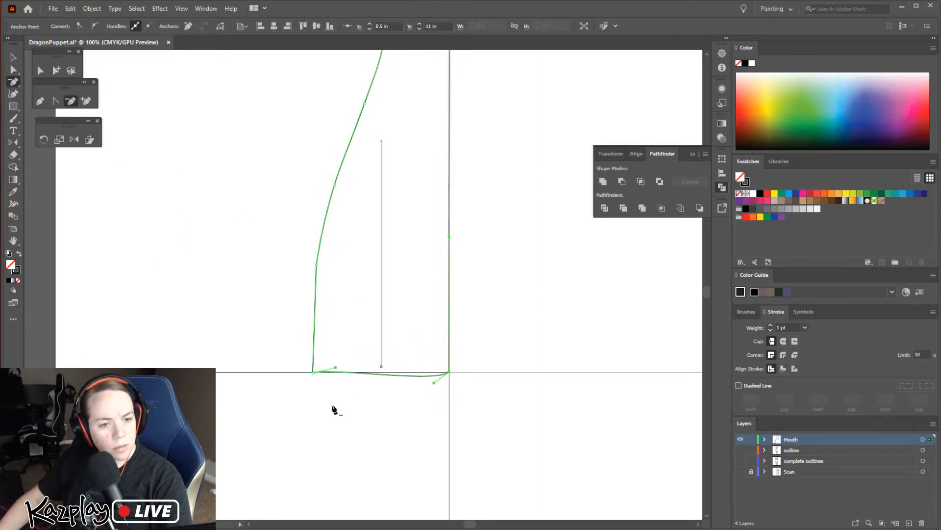
Convert the two bottom anchors of the mouth half to corner points so the bottom edge becomes straight
click(13, 70)
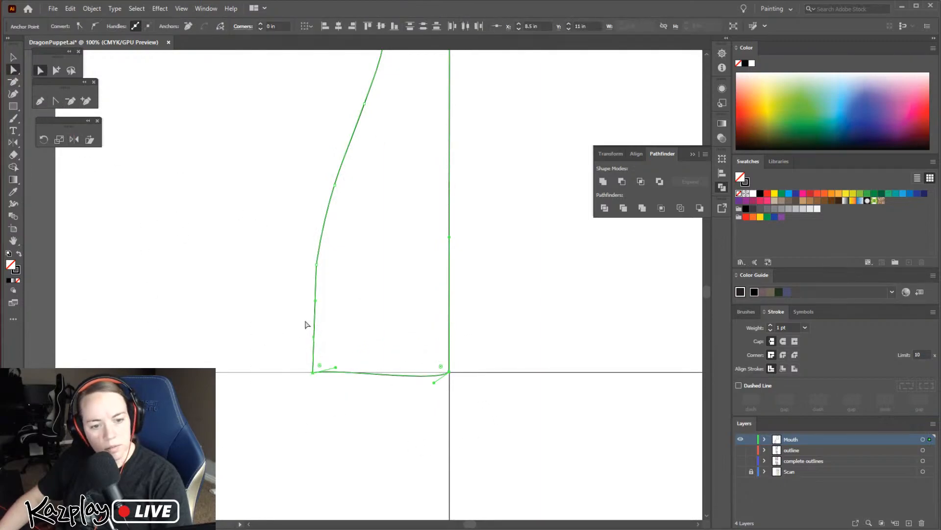
click(95, 29)
click(80, 27)
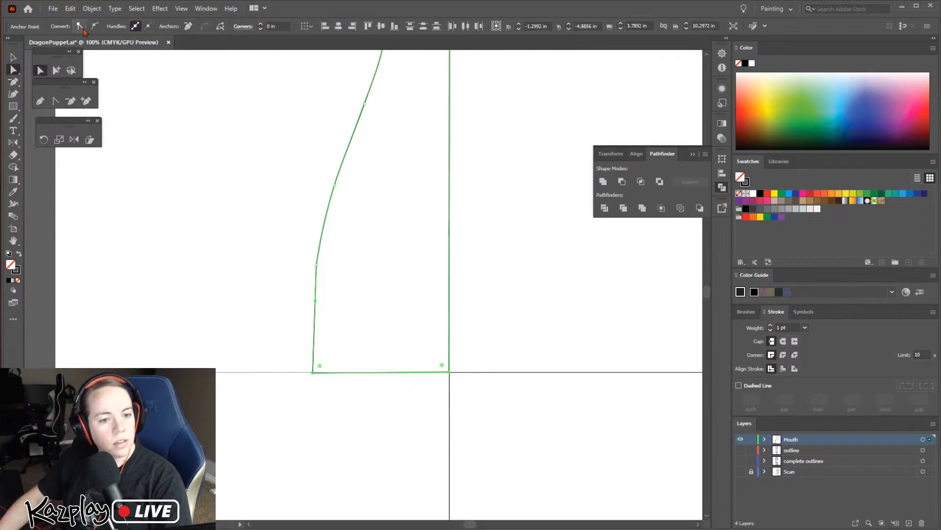
click(497, 453)
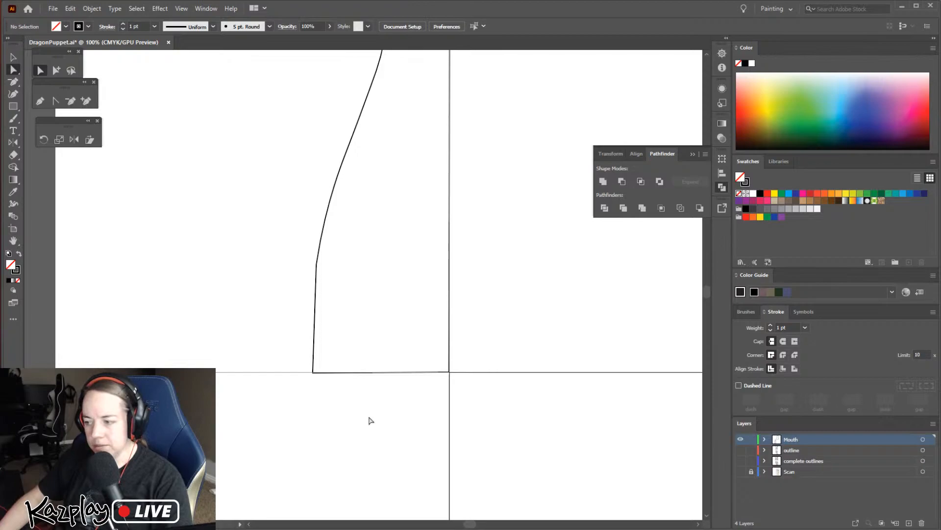
Try to reflect the mouth half itself across the vertical axis
key(space)
mouse_move(484, 284)
mouse_down()
mouse_move(485, 363)
mouse_move(471, 351)
mouse_move(473, 263)
mouse_up()
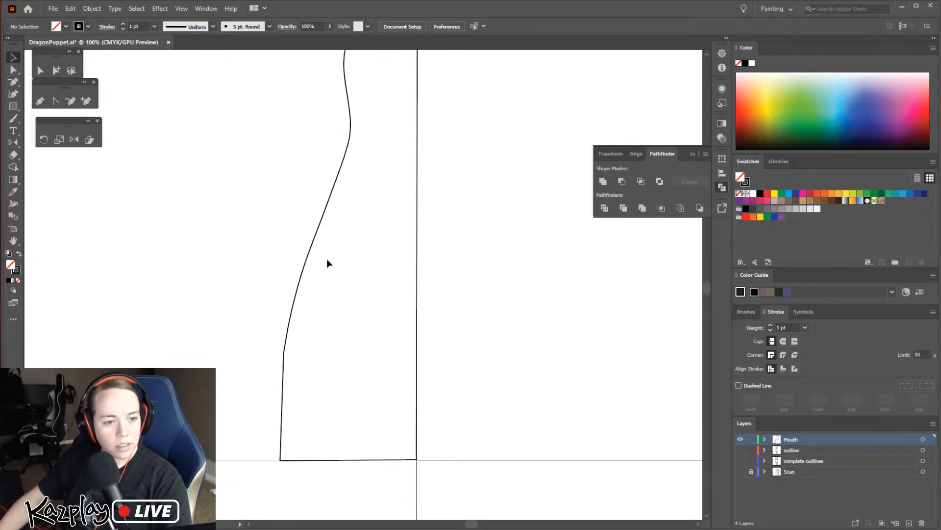
click(309, 252)
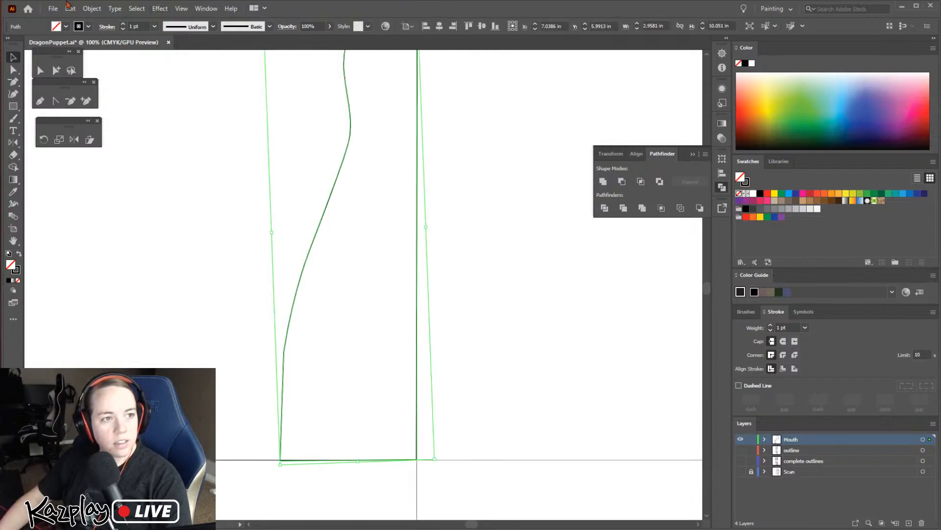
click(115, 9)
click(114, 8)
click(91, 8)
mouse_move(182, 25)
click(258, 57)
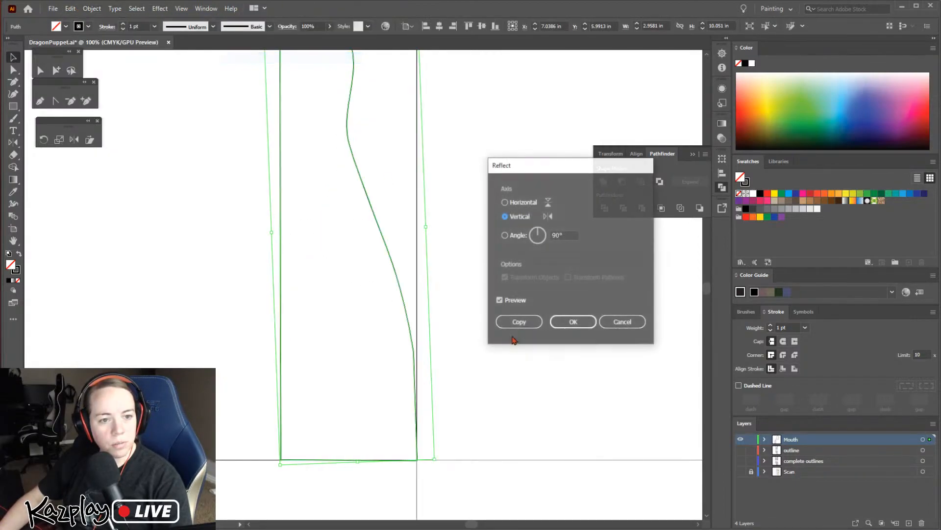
click(569, 324)
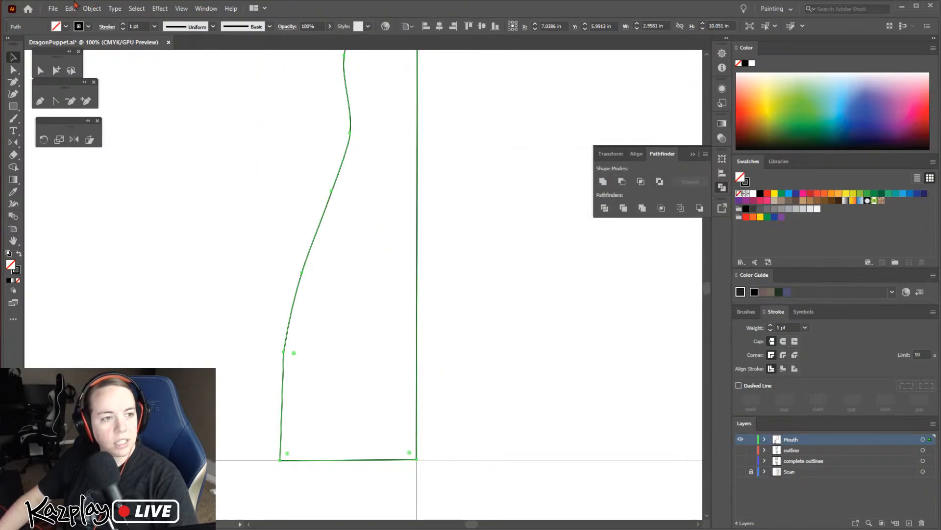
Reflect a duplicate of the mouth half across the vertical axis at 90°
click(87, 10)
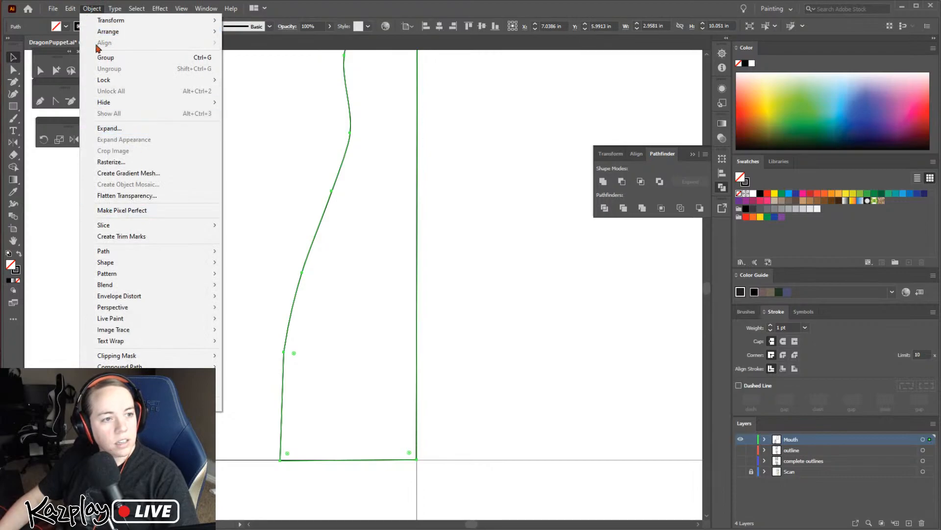
click(85, 9)
click(84, 10)
mouse_move(147, 20)
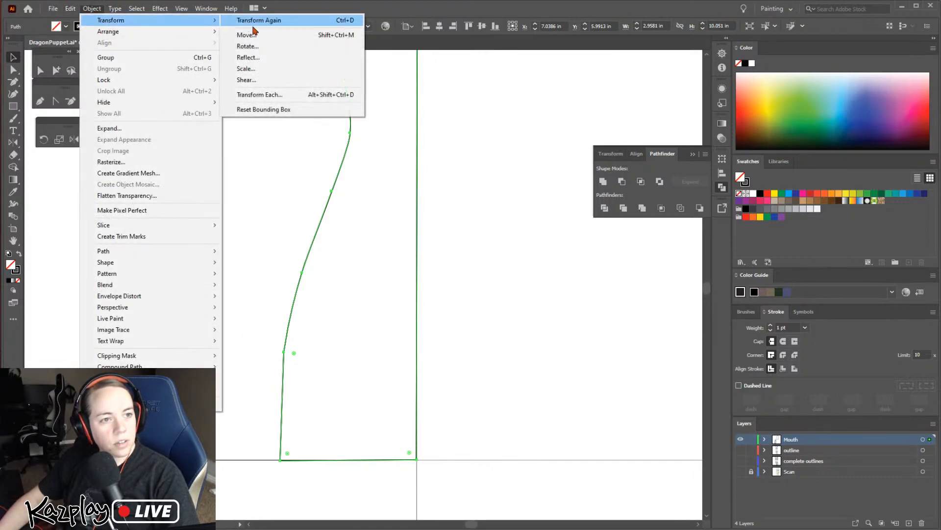
click(246, 58)
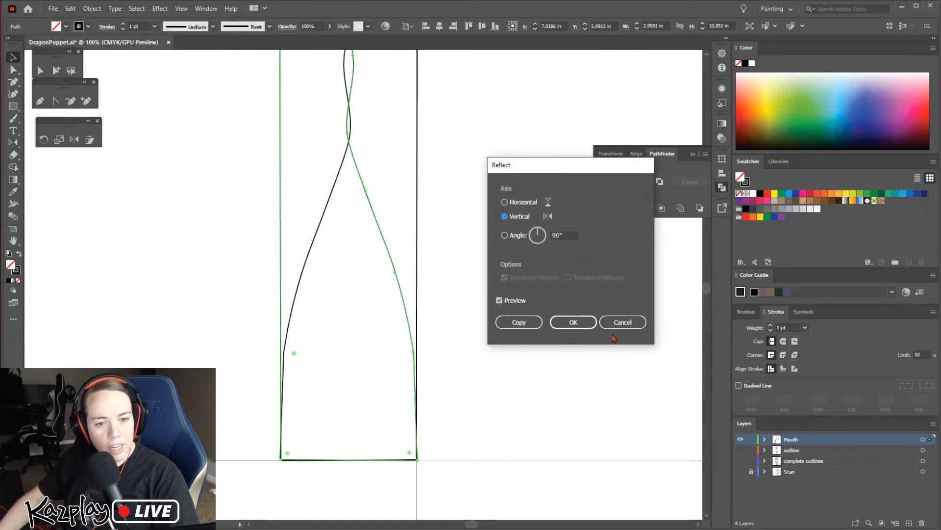
click(573, 322)
Move the reflected duplicate beside the original half so their straight edges meet along the artboard edge
key(ctrl+minus)
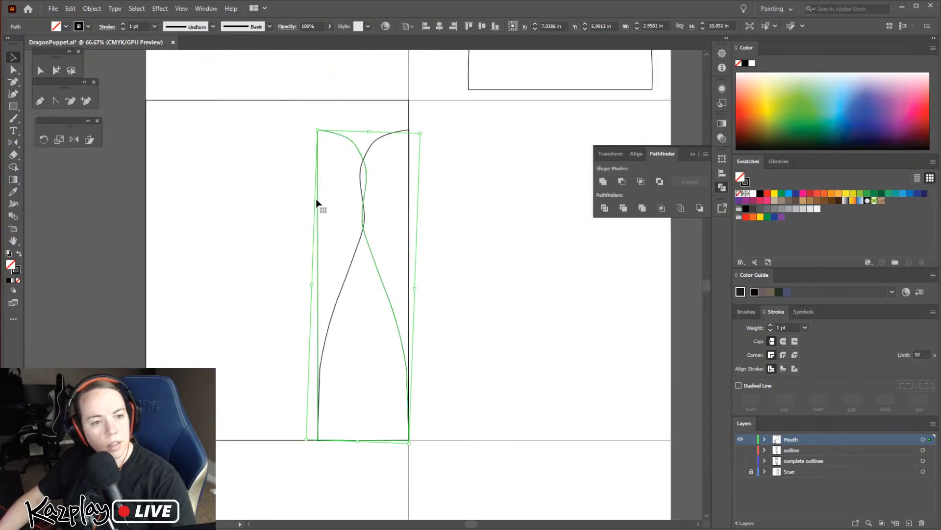
key(ctrl+shift+a)
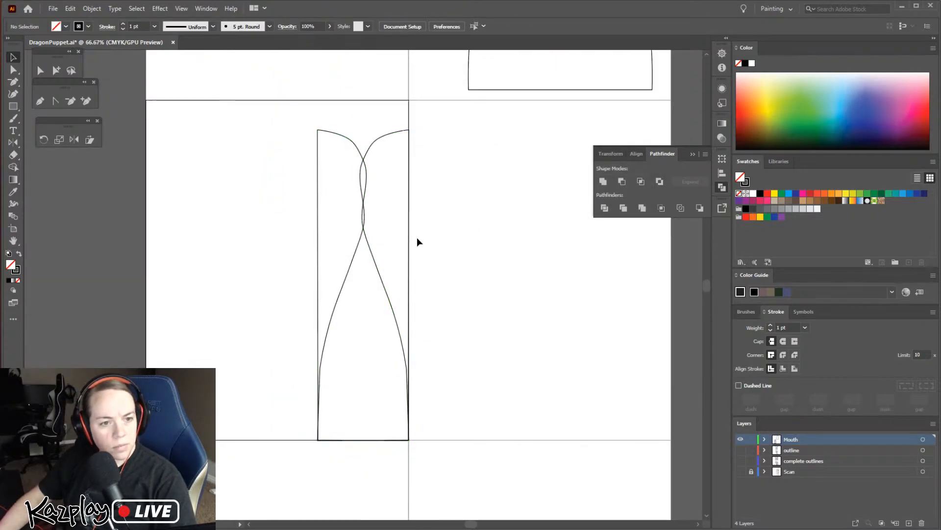
drag(319, 263, 411, 263)
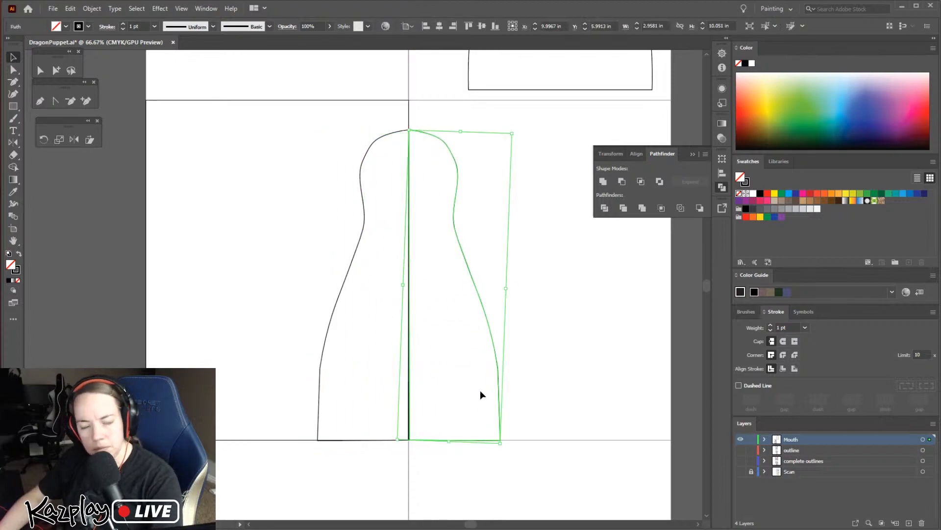
Select both halves of the second mouth shape and move them together onto the single artboard
click(530, 385)
drag(529, 385, 325, 275)
drag(475, 287, 363, 287)
Check the centre seam of the second mouth shape, then merge both halves with Pathfinder Unite
key(ctrl+equal)
key(ctrl+equal)
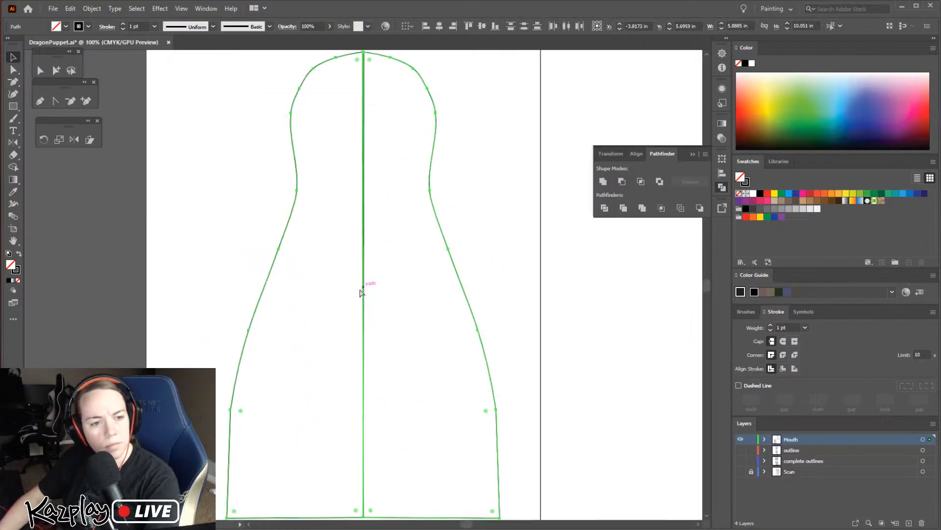
click(417, 260)
scroll(428, 262, up, 3)
scroll(407, 266, down, 3)
scroll(397, 277, down, 4)
scroll(416, 314, up, 3)
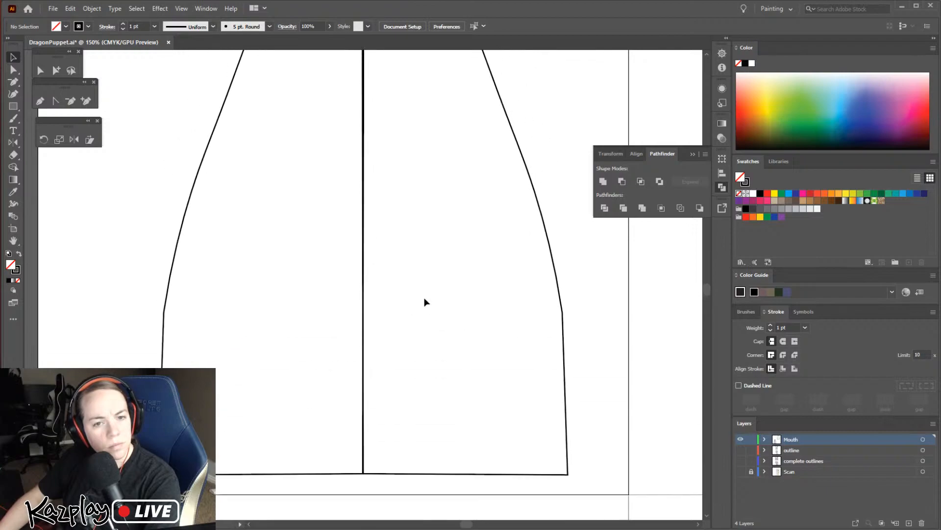
scroll(432, 301, up, 5)
key(ctrl+a)
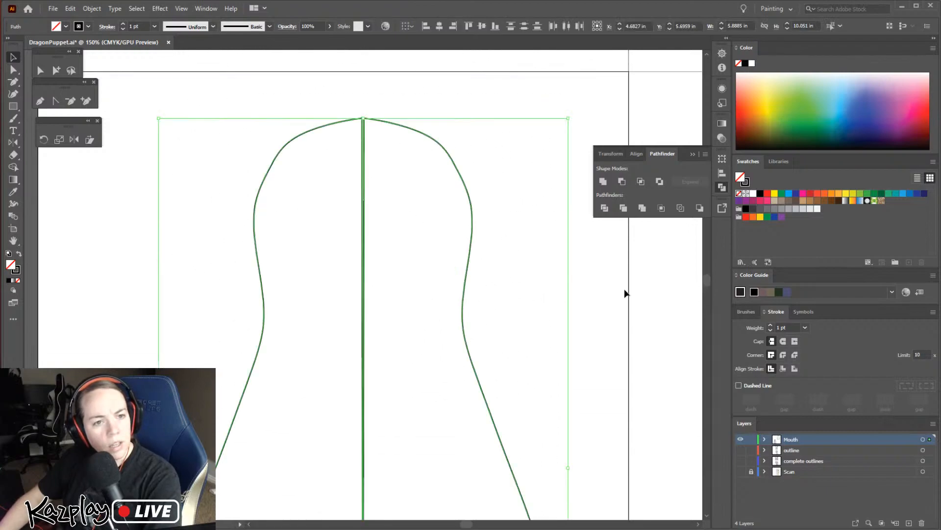
click(604, 182)
Delete the stray anchor points on both sides of the centre tip at the top of the merged mouth outline
click(365, 106)
key(ctrl+a)
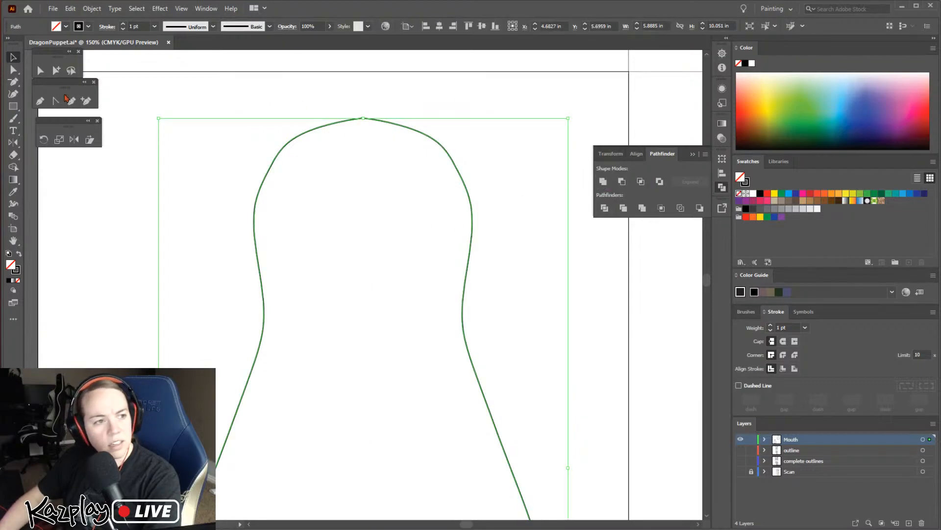
key(a)
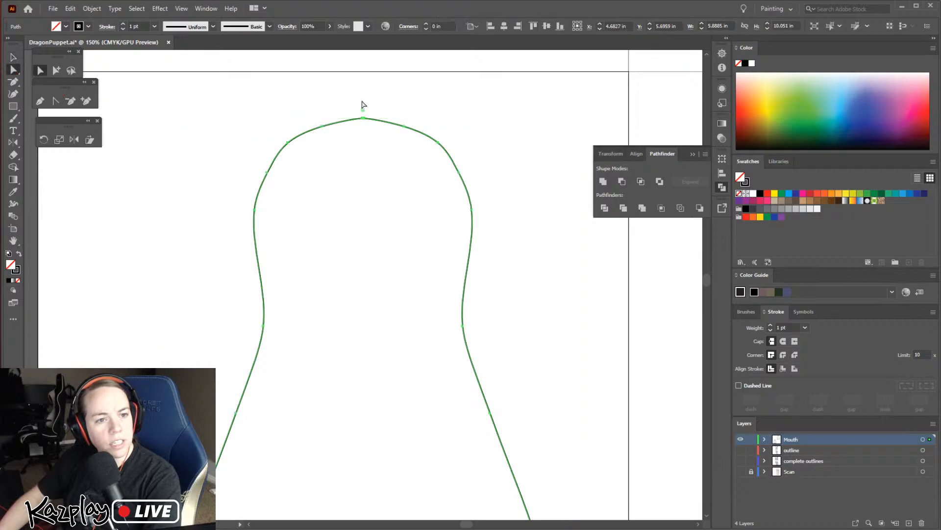
drag(392, 136, 392, 136)
key(ctrl+plus)
key(ctrl+plus)
key(ctrl+plus)
key(ctrl+plus)
key(ctrl+plus)
key(ctrl+plus)
key(ctrl+plus)
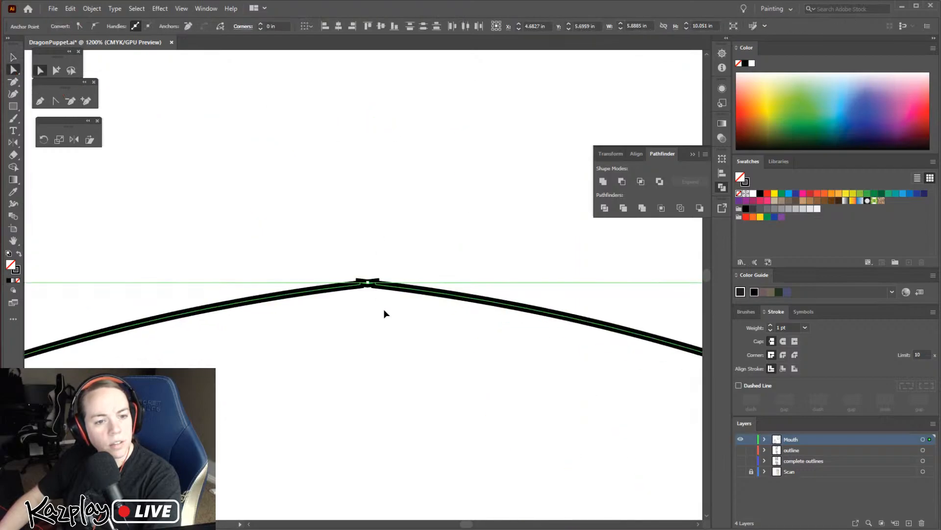
key(ctrl+plus)
key(ctrl+plus)
key(ctrl+plus)
key(ctrl+plus)
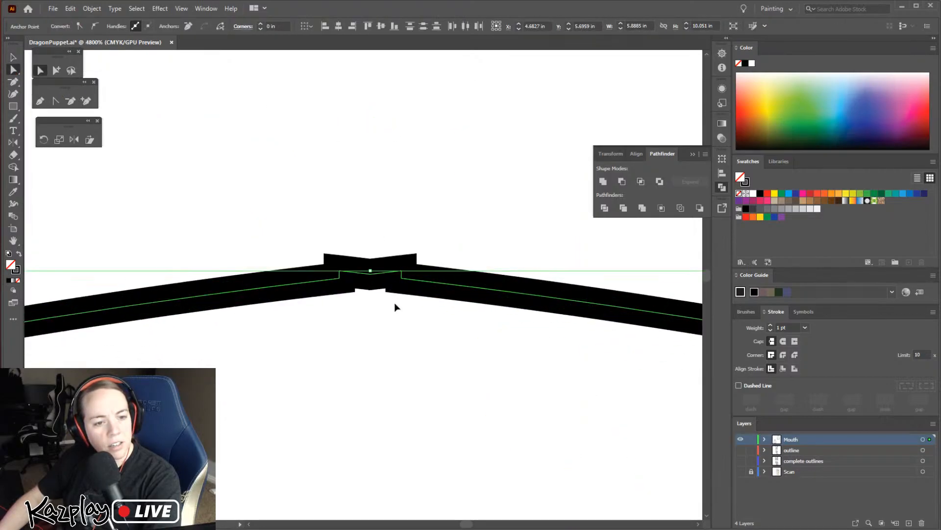
key(ctrl+plus)
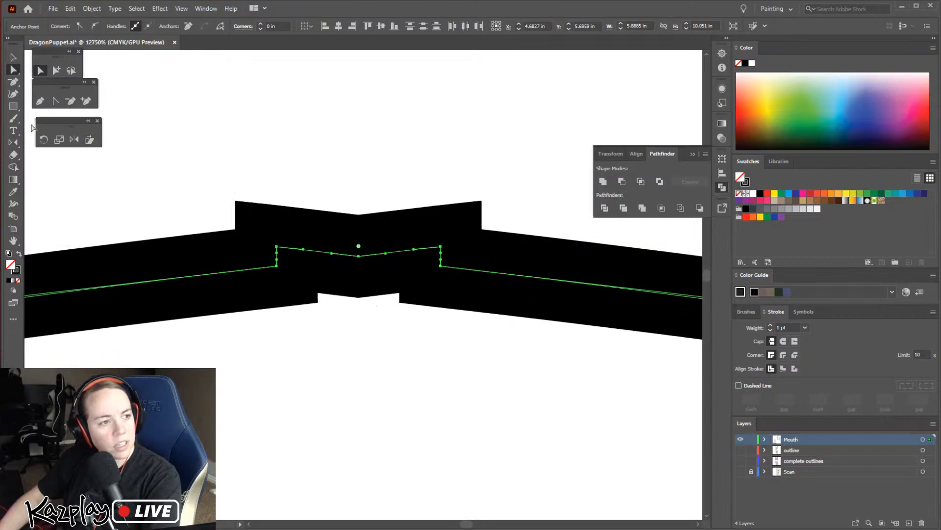
click(72, 104)
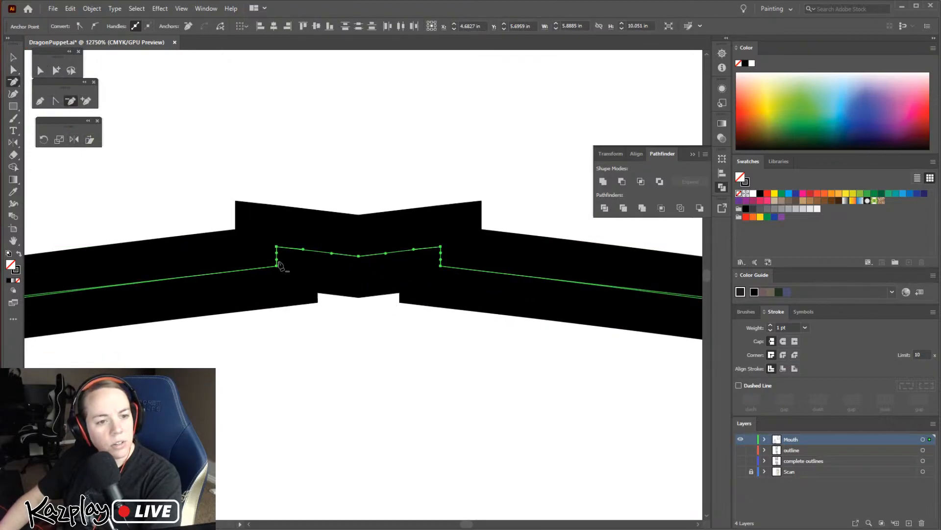
click(276, 246)
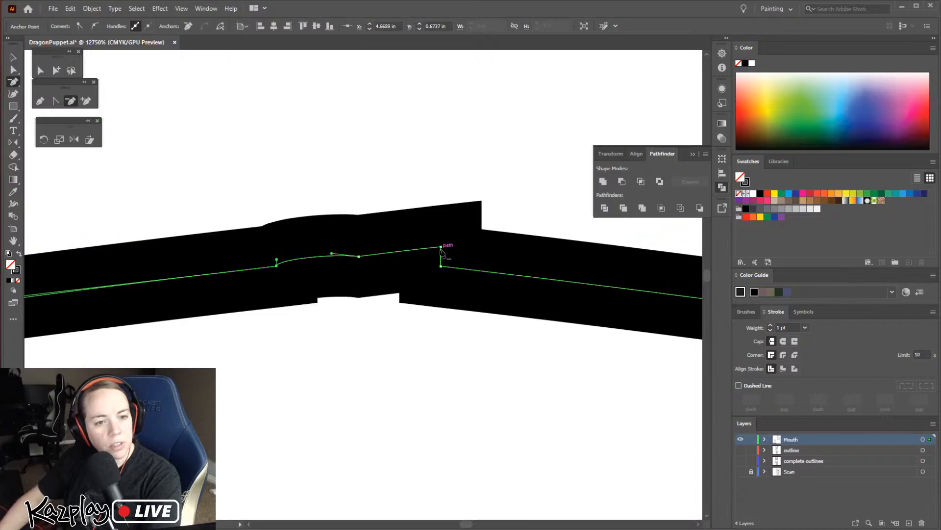
click(441, 248)
click(557, 285)
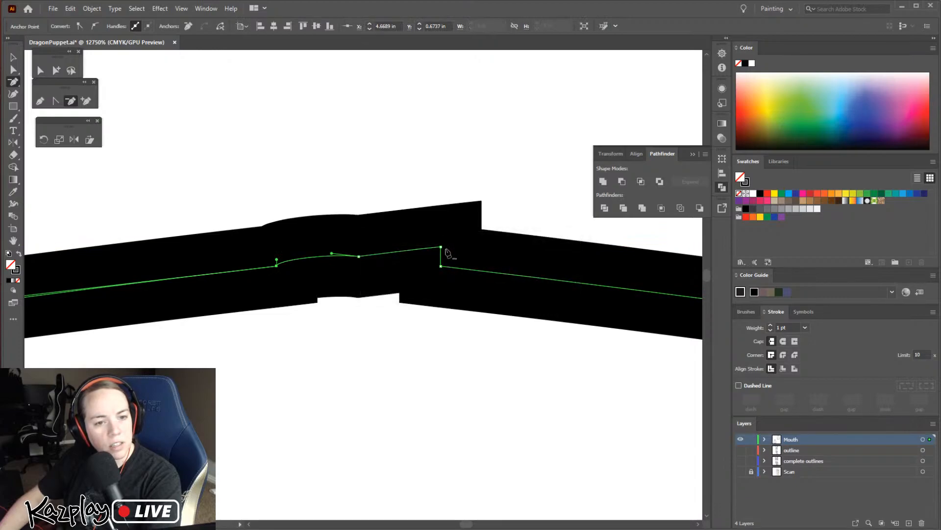
Convert the two anchors flanking the top centre tip to smooth points and the centre anchor to a corner point
click(15, 70)
drag(247, 181, 464, 298)
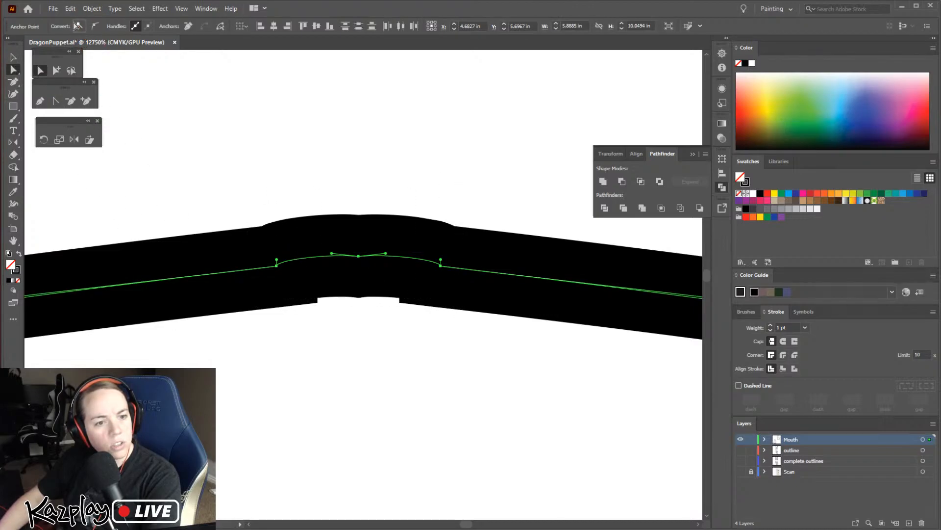
click(277, 265)
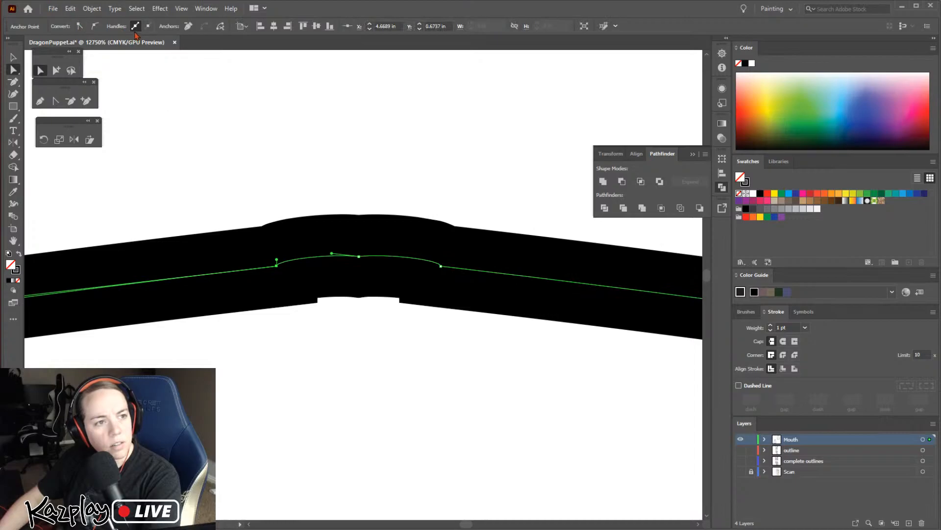
click(96, 26)
click(441, 265)
click(95, 26)
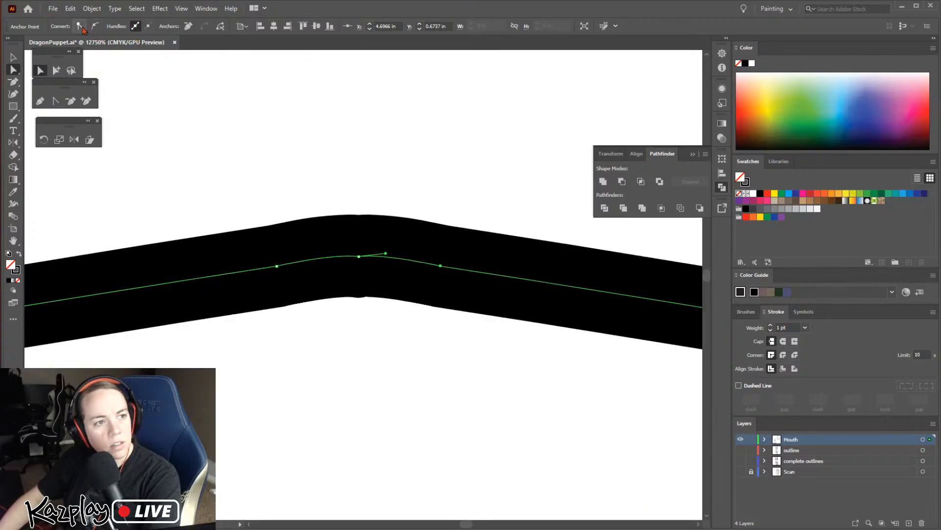
click(358, 256)
click(80, 27)
click(405, 352)
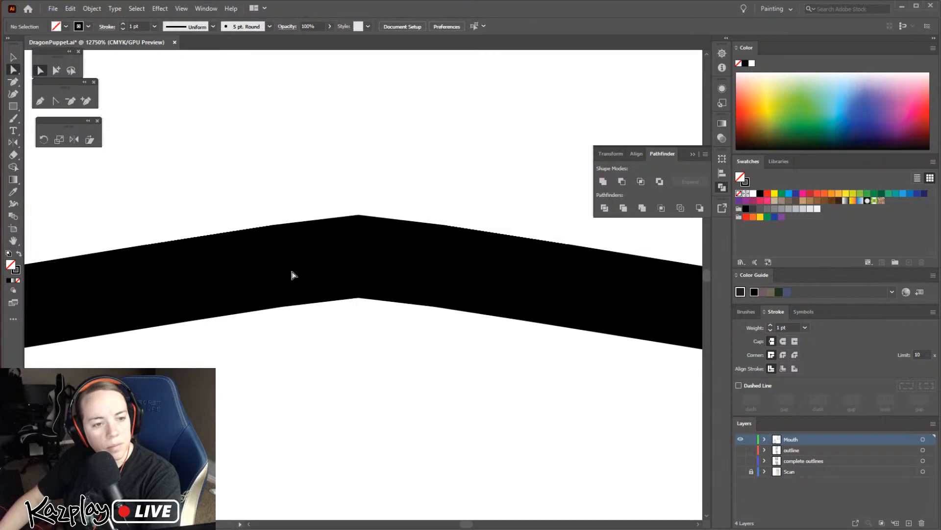
Convert the anchor just left of the mouth shape's top centre tip to a smooth point, then deselect the outline
drag(234, 142, 395, 326)
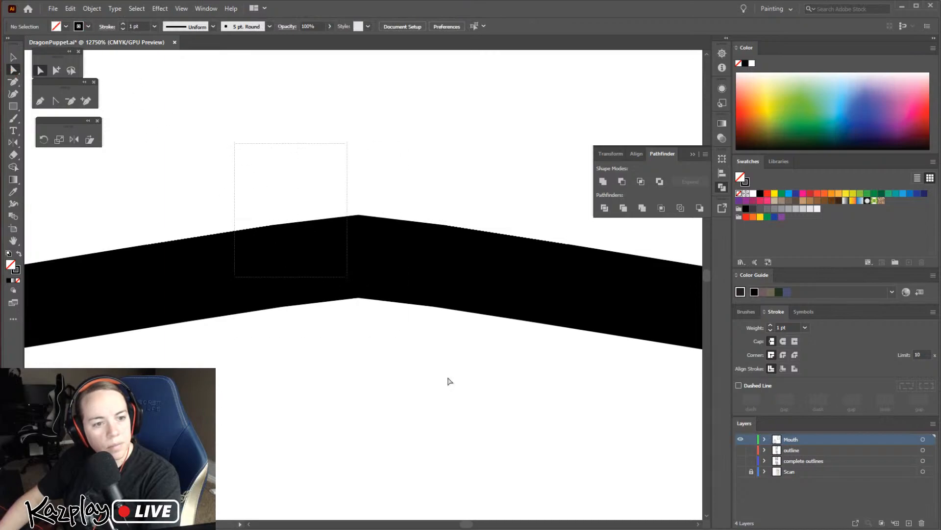
click(276, 265)
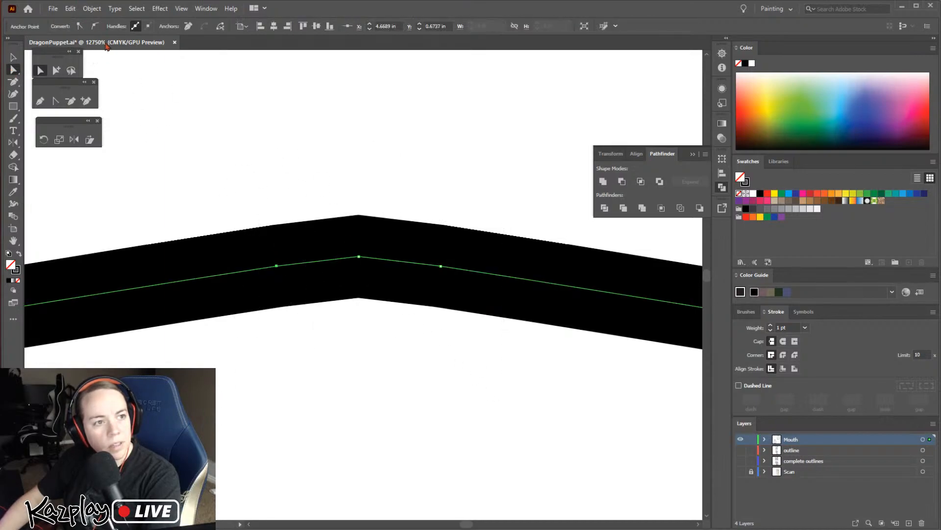
click(93, 27)
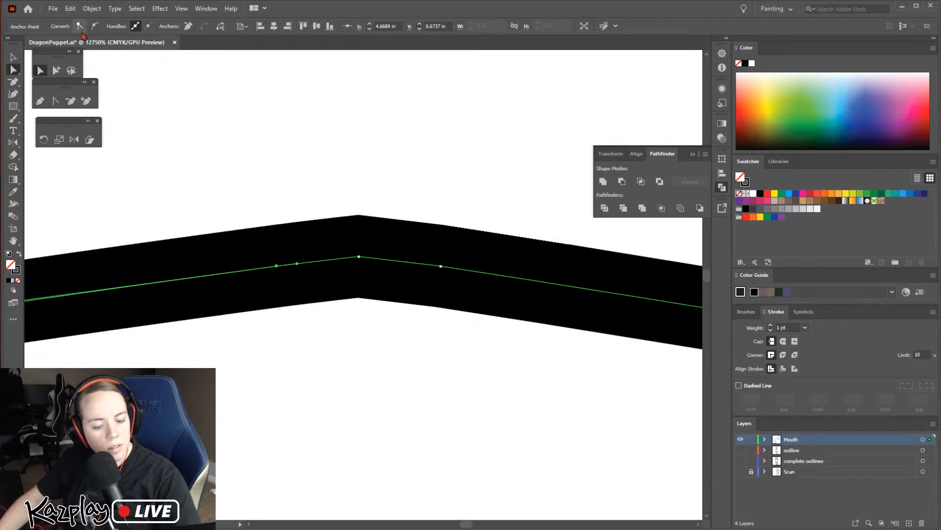
key(ctrl+minus)
key(ctrl+minus)
key(ctrl+minus)
key(ctrl+minus)
key(ctrl+minus)
key(ctrl+minus)
key(ctrl+minus)
key(ctrl+minus)
key(ctrl+minus)
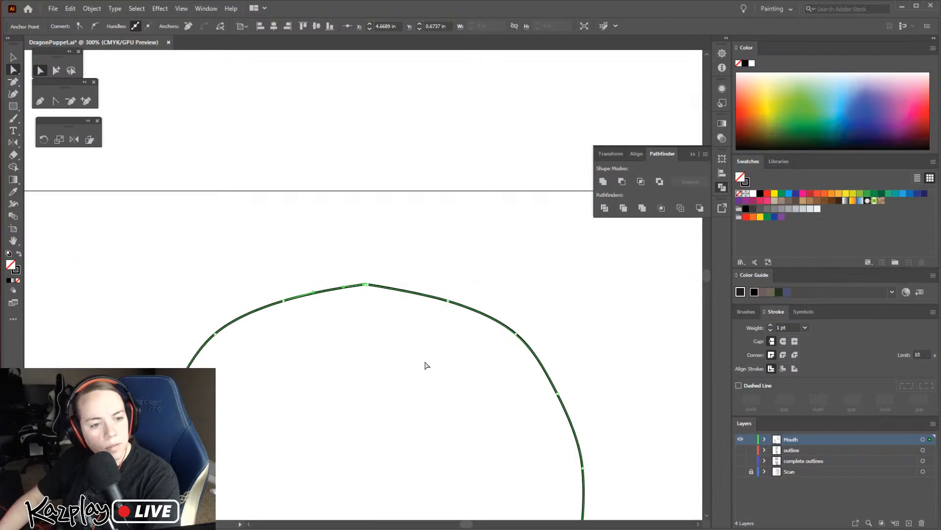
click(381, 351)
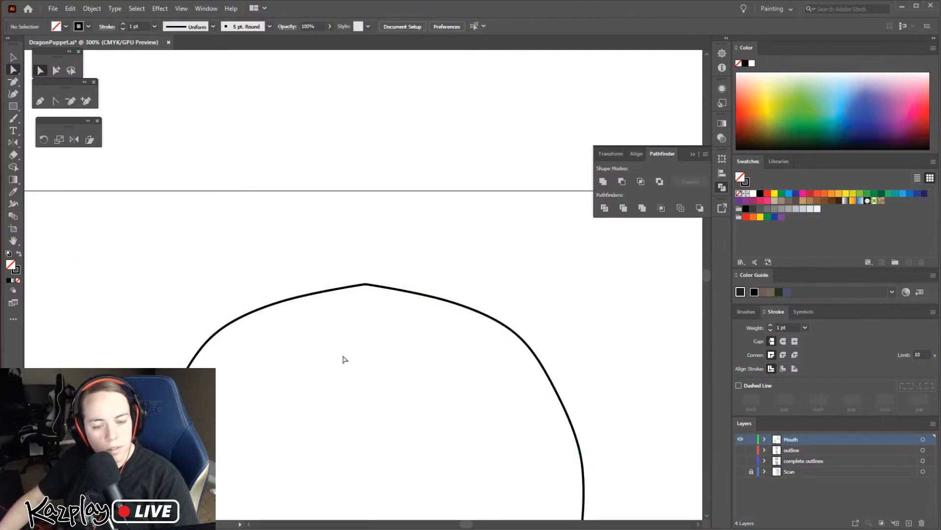
Remove the leftover centre slit at the base of the mouth shape by deleting the anchor at its upper end
key(ctrl+minus)
key(ctrl+minus)
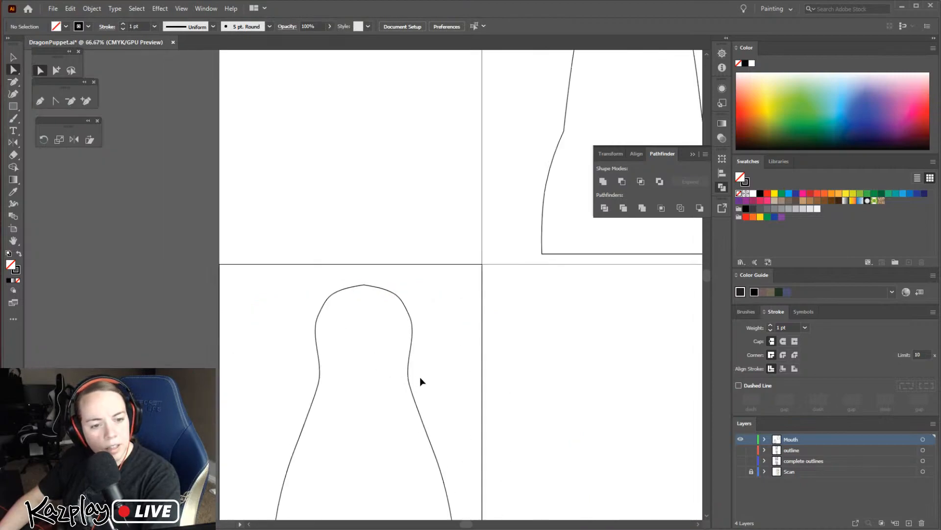
key(space)
drag(469, 479, 438, 284)
drag(386, 343, 434, 261)
ctrl+click(377, 309)
click(386, 299)
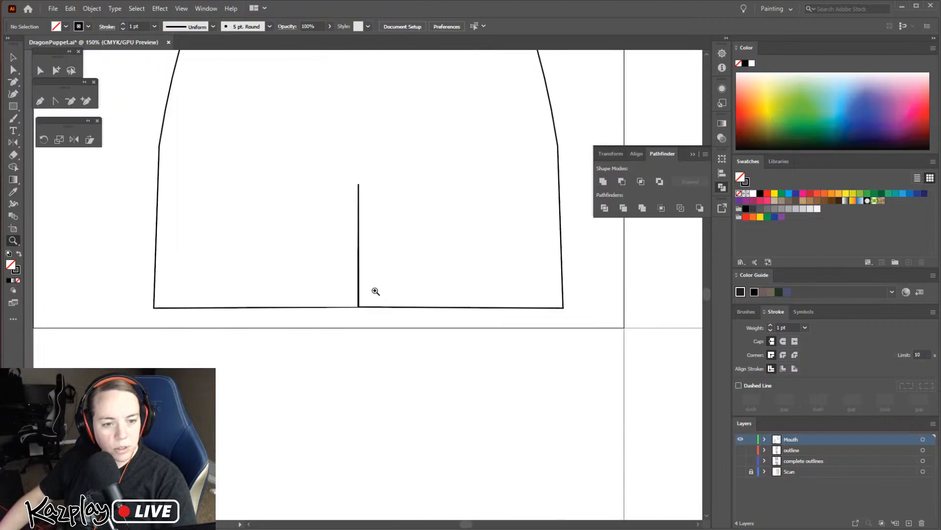
click(375, 291)
click(345, 268)
click(326, 277)
click(408, 355)
scroll(431, 287, up, 2)
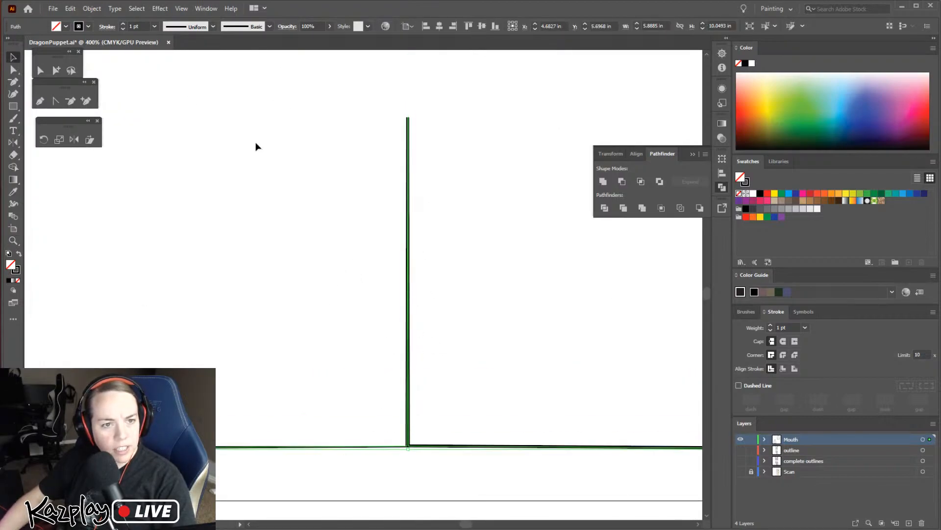
click(73, 102)
click(407, 118)
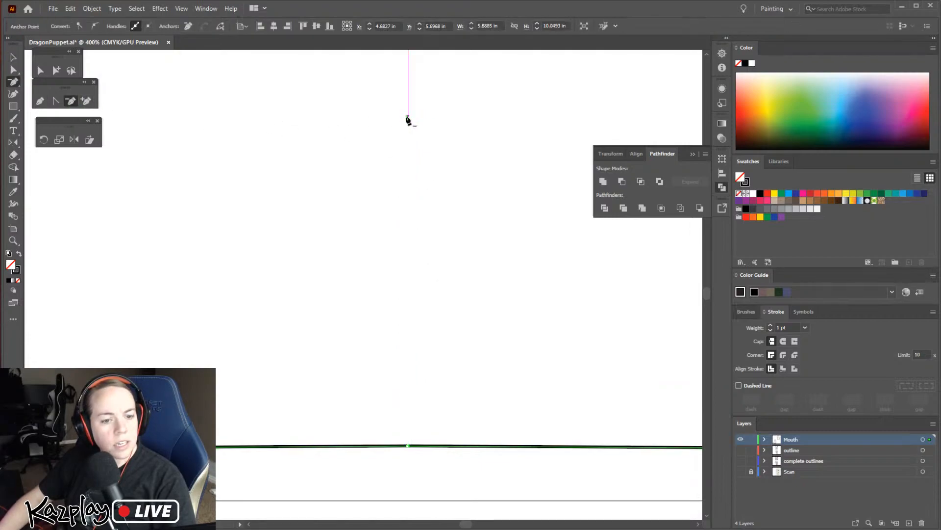
Examine the anchor points at the centre of the mouth shape's bottom edge up close
key(z)
click(407, 451)
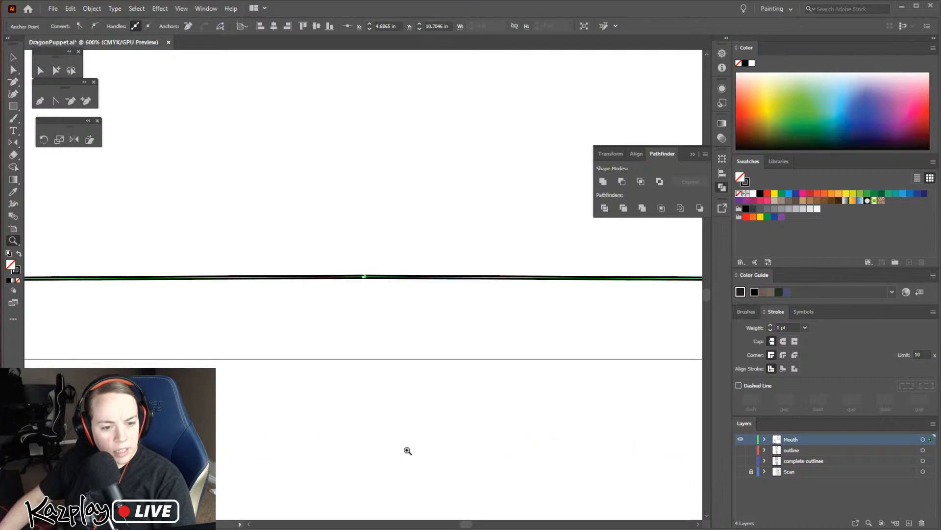
click(363, 275)
click(348, 291)
click(348, 288)
click(405, 270)
click(405, 271)
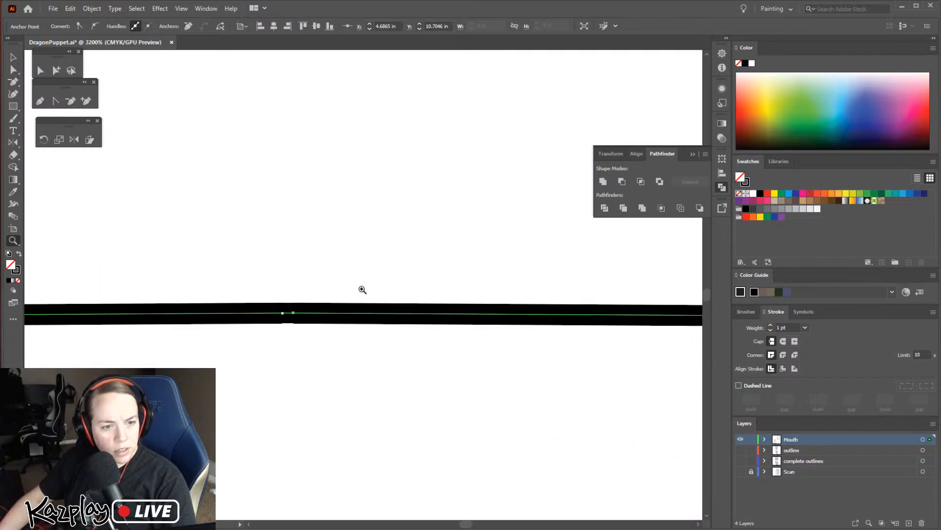
click(300, 306)
click(348, 292)
click(355, 290)
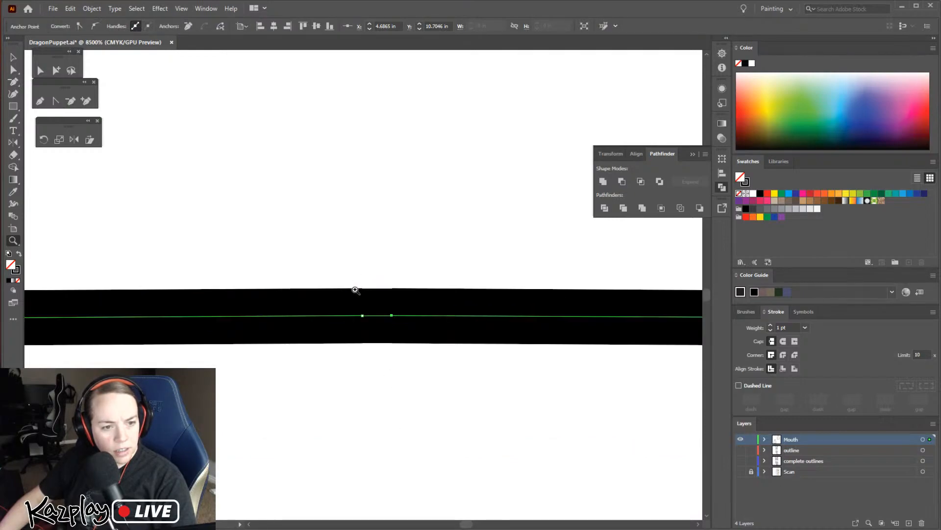
Try to join the two neighbouring anchor points at the centre of the mouth shape's bottom edge
key(v)
click(378, 314)
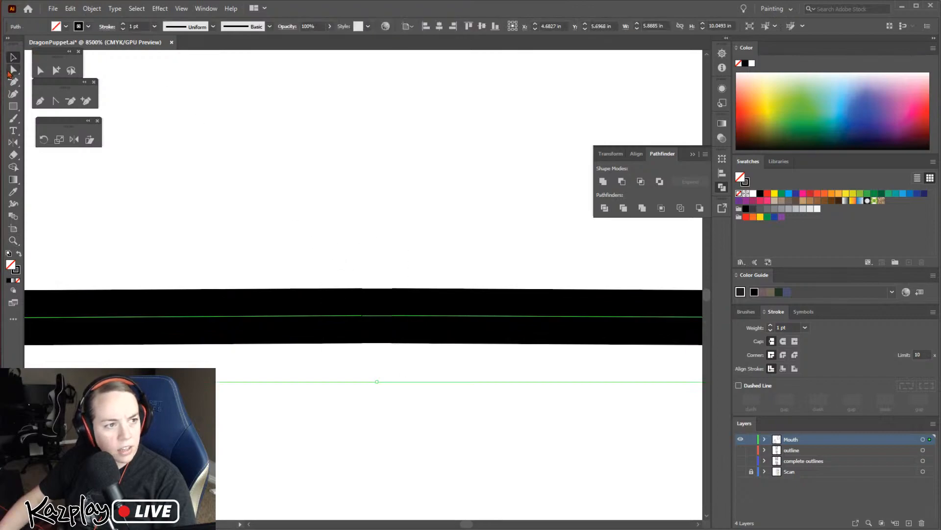
click(15, 71)
drag(272, 211, 478, 398)
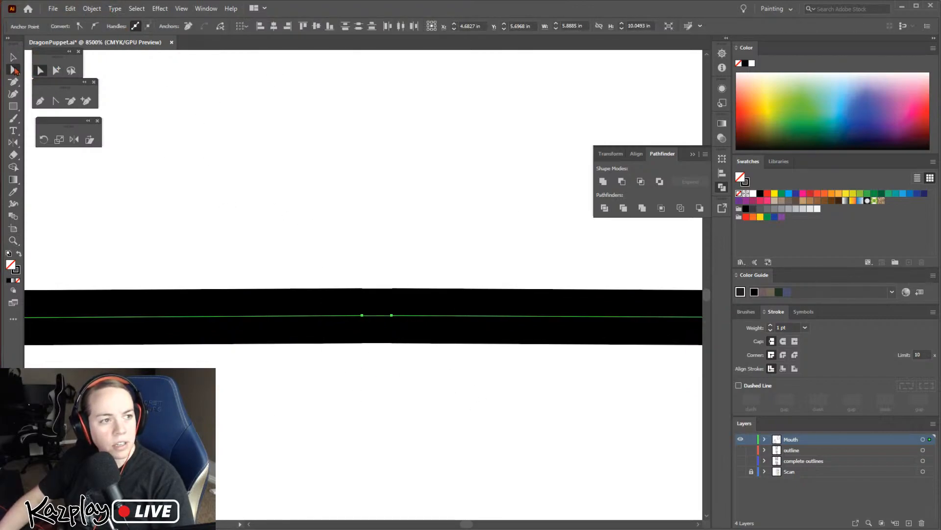
click(91, 8)
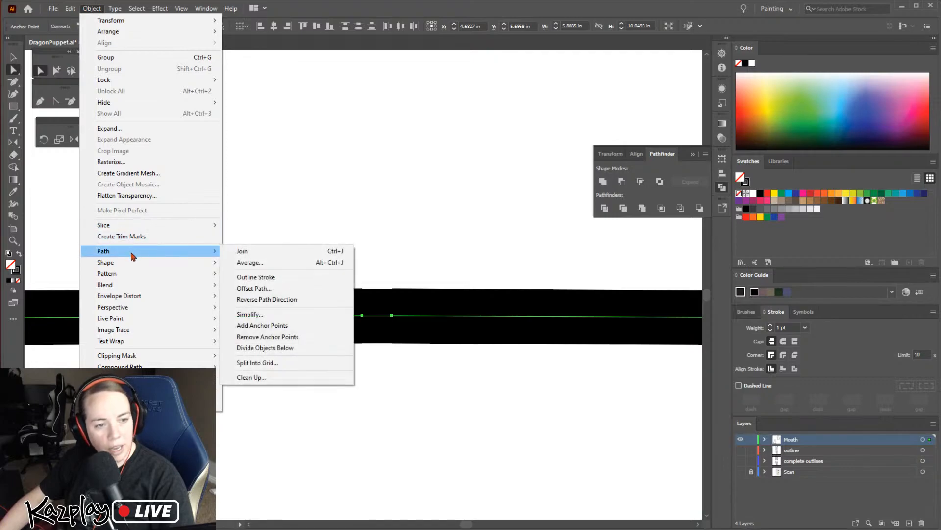
click(235, 251)
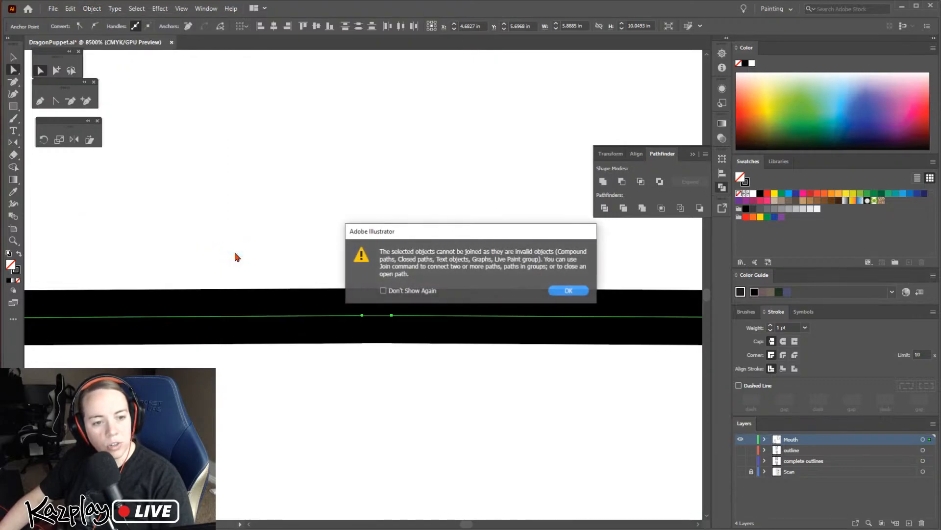
click(571, 293)
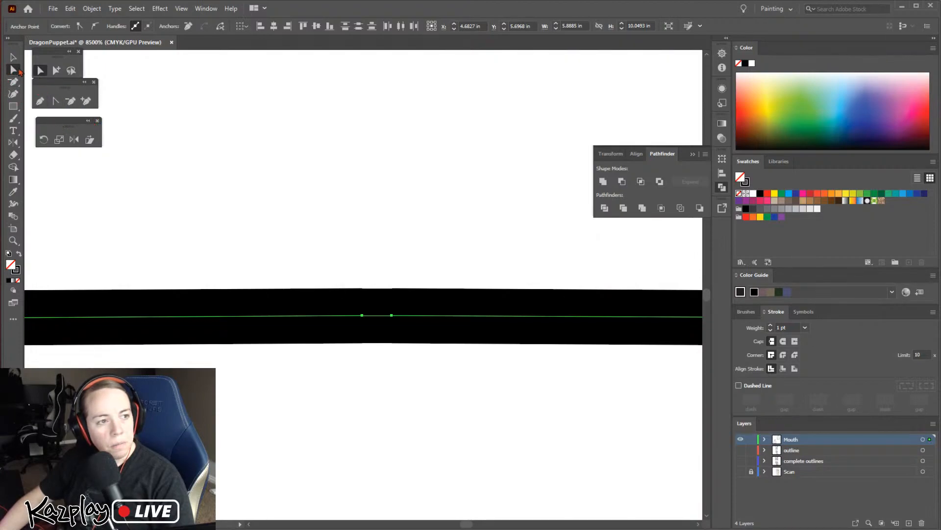
Shift both centre anchors of the bottom edge slightly to the left and delete the left one
click(366, 368)
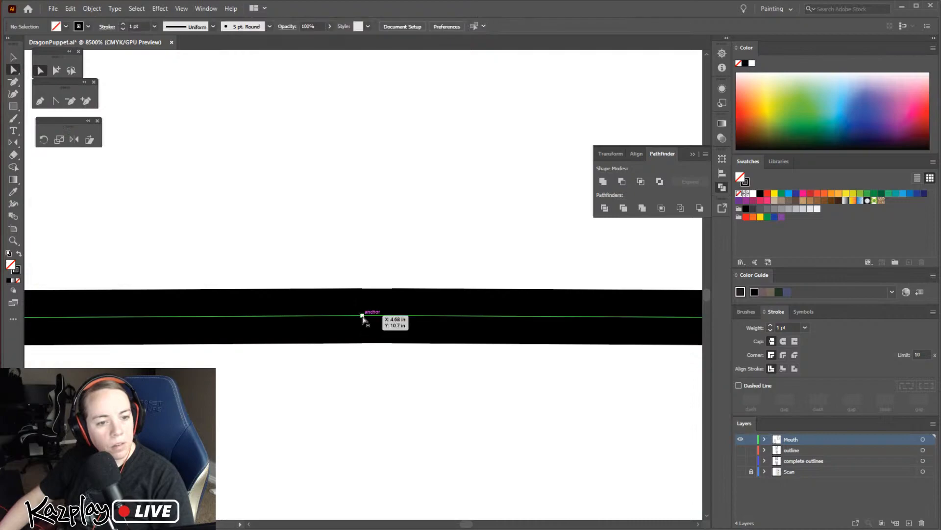
click(362, 315)
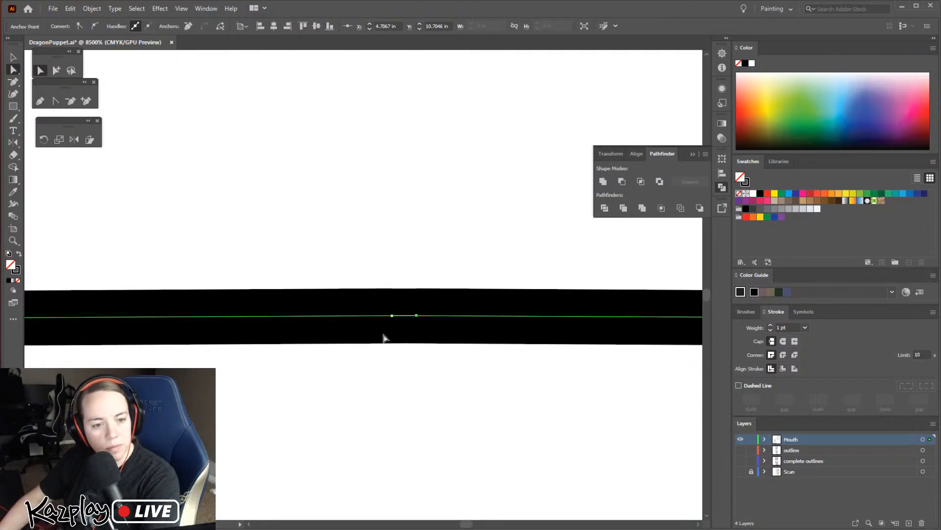
drag(364, 317, 334, 316)
drag(392, 316, 358, 316)
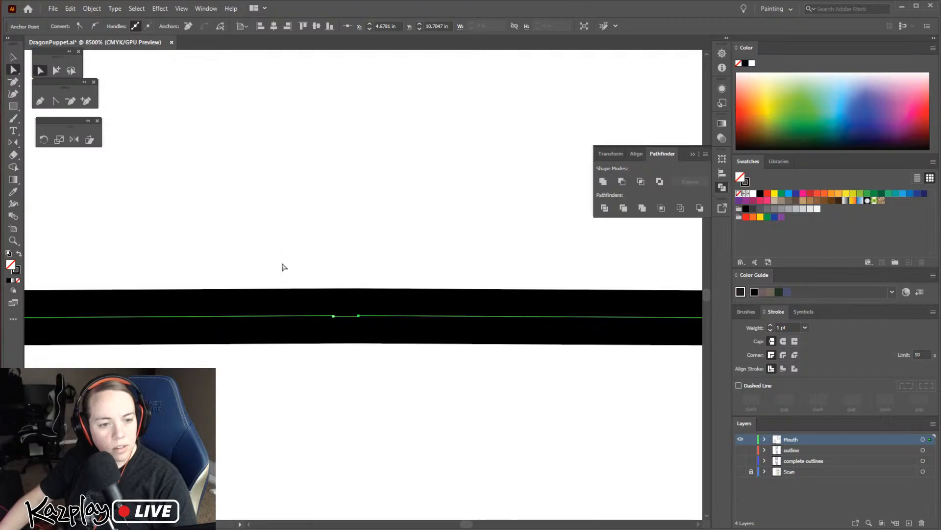
click(70, 102)
click(333, 317)
mouse_move(349, 528)
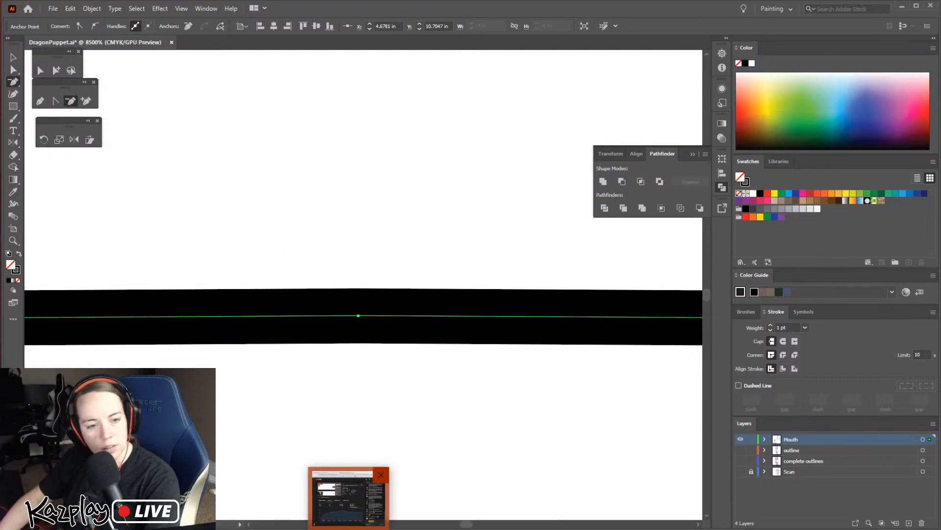
Review the lower part of the cleaned mouth outline and its fit within the artboard
key(ctrl+minus)
key(ctrl+minus)
key(ctrl+minus)
key(ctrl+minus)
key(ctrl+minus)
key(ctrl+minus)
key(ctrl+minus)
key(ctrl+minus)
key(ctrl+minus)
key(ctrl+minus)
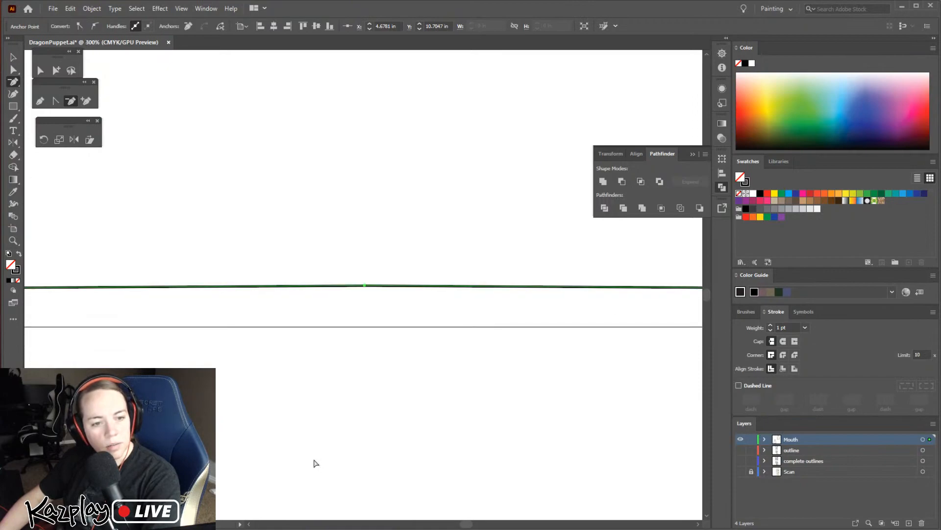
key(h)
drag(420, 261, 403, 445)
drag(425, 319, 422, 389)
key(ctrl+minus)
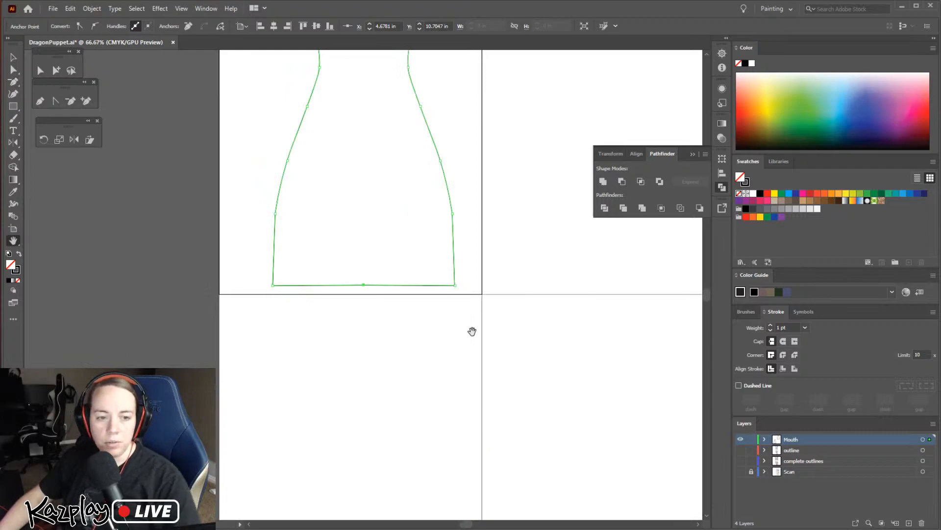
Examine the mouth outline's lower corner, the centre of its bottom edge and its rounded top up close
drag(515, 244, 489, 397)
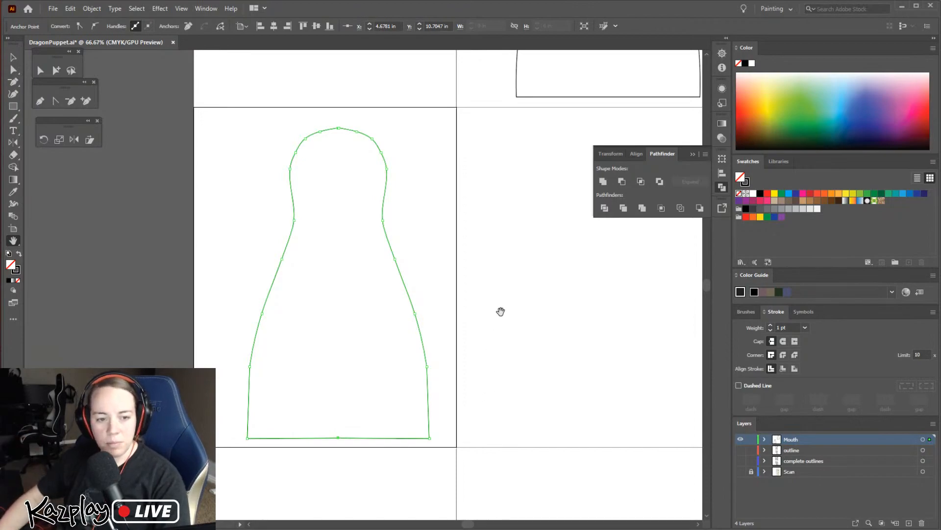
key(z)
click(420, 411)
click(371, 303)
click(372, 258)
click(370, 290)
click(365, 350)
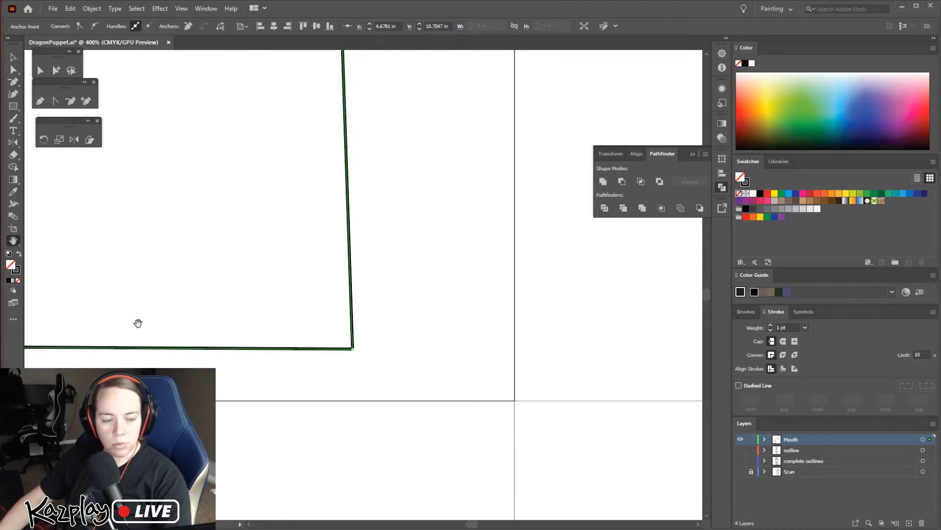
drag(139, 323, 544, 317)
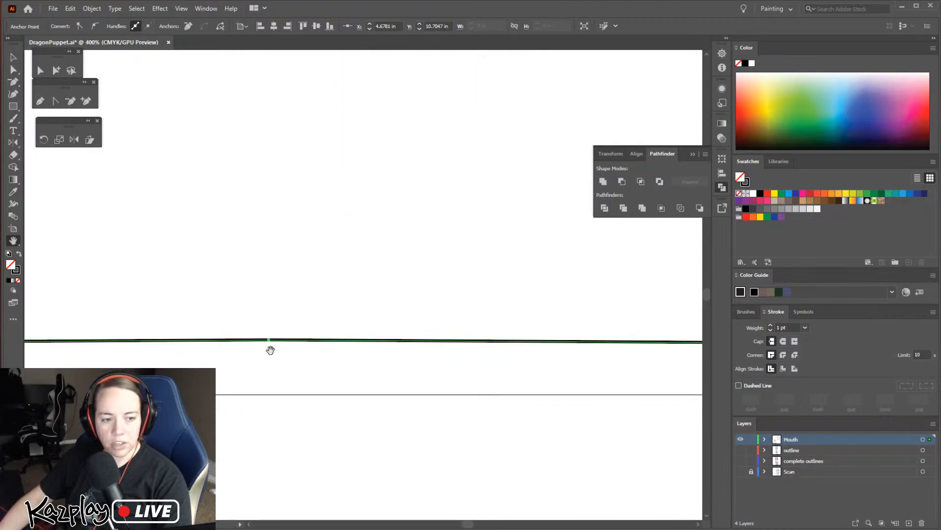
scroll(357, 267, up, 10)
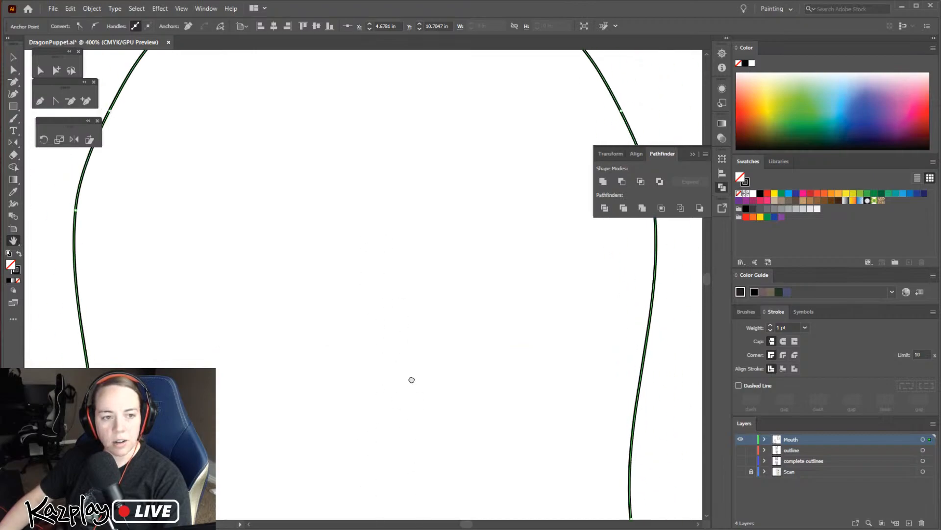
scroll(406, 338, up, 5)
scroll(372, 230, up, 1)
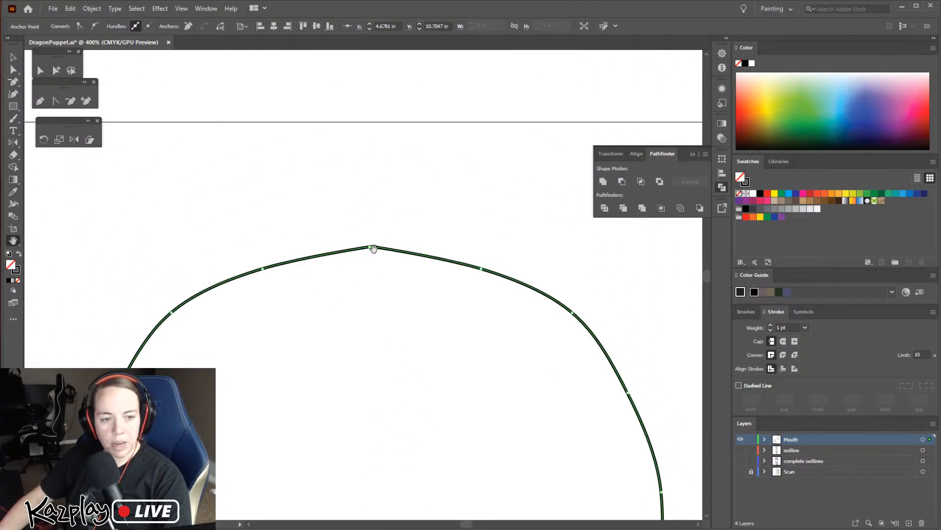
Delete the two extra anchor points on either side of the centre anchor at the mouth outline's top
key(z)
click(372, 245)
click(366, 277)
click(367, 296)
click(359, 308)
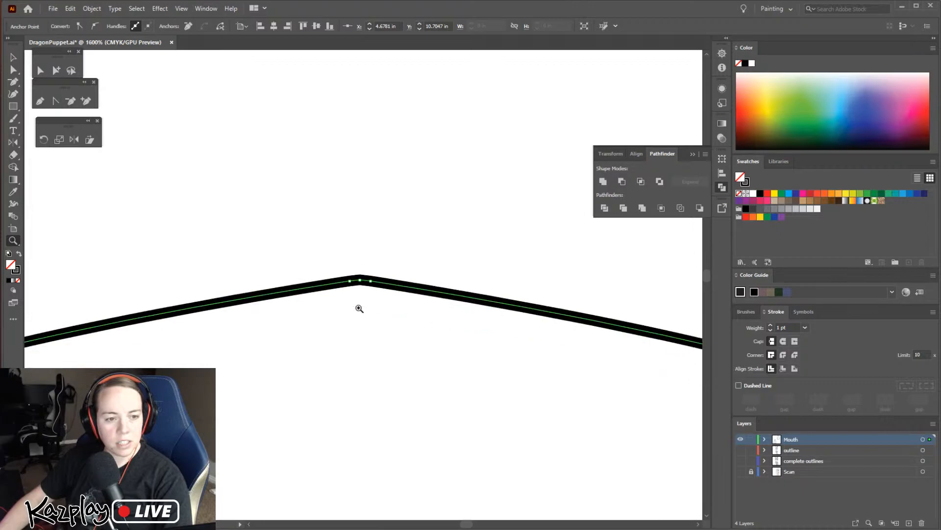
click(71, 101)
click(350, 280)
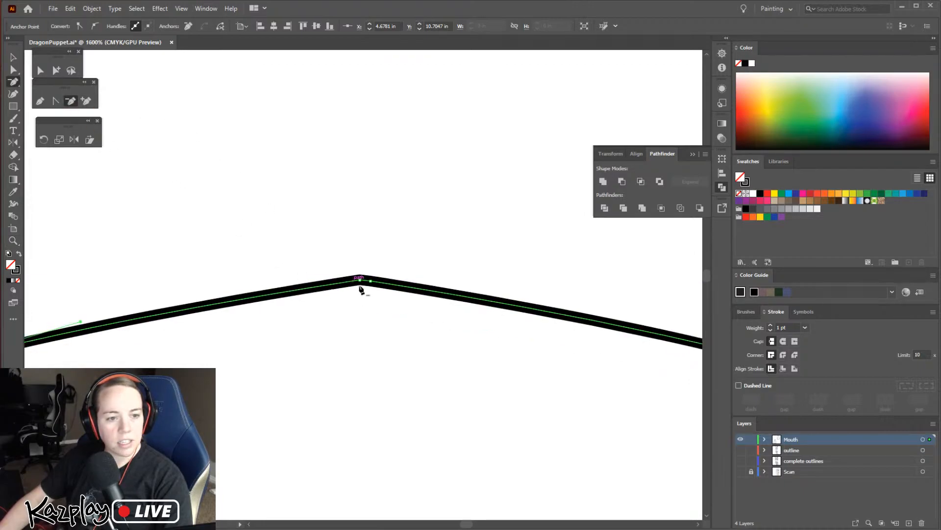
click(370, 281)
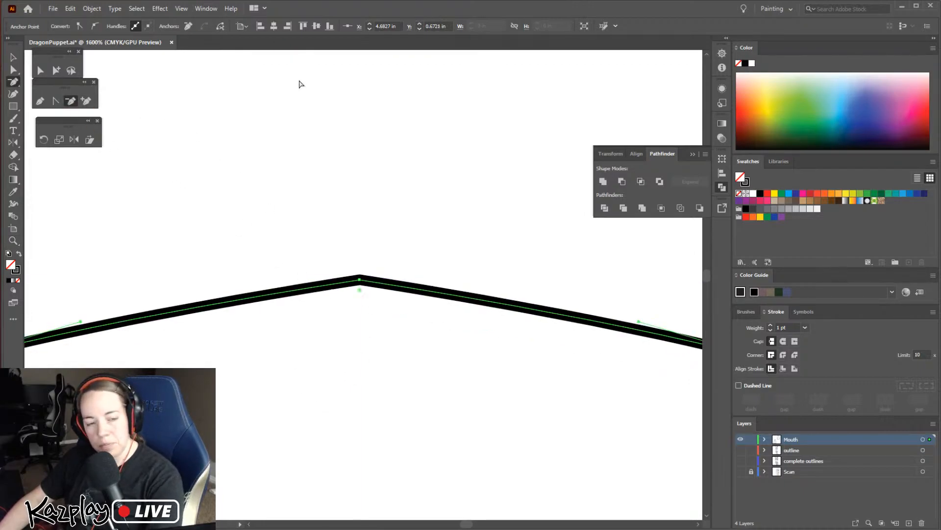
key(ctrl+minus)
key(ctrl+minus)
key(ctrl+minus)
key(ctrl+minus)
key(ctrl+minus)
key(ctrl+minus)
key(ctrl+minus)
key(ctrl+minus)
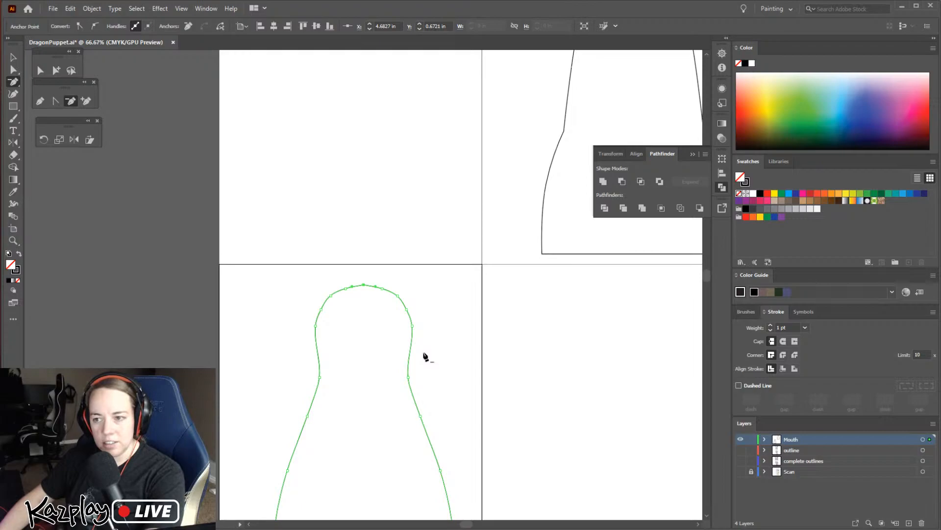
Move the cleaned mouth shape onto the neighbouring artboard on its right, beneath the other mouth shape, and deselect it
key(z)
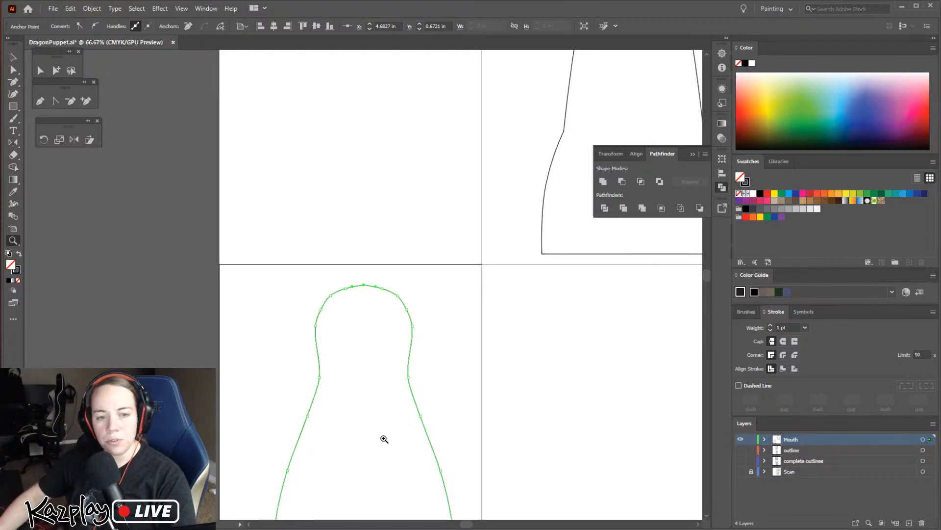
key(h)
drag(514, 420, 445, 285)
drag(487, 359, 453, 275)
key(ctrl+z)
key(ctrl+minus)
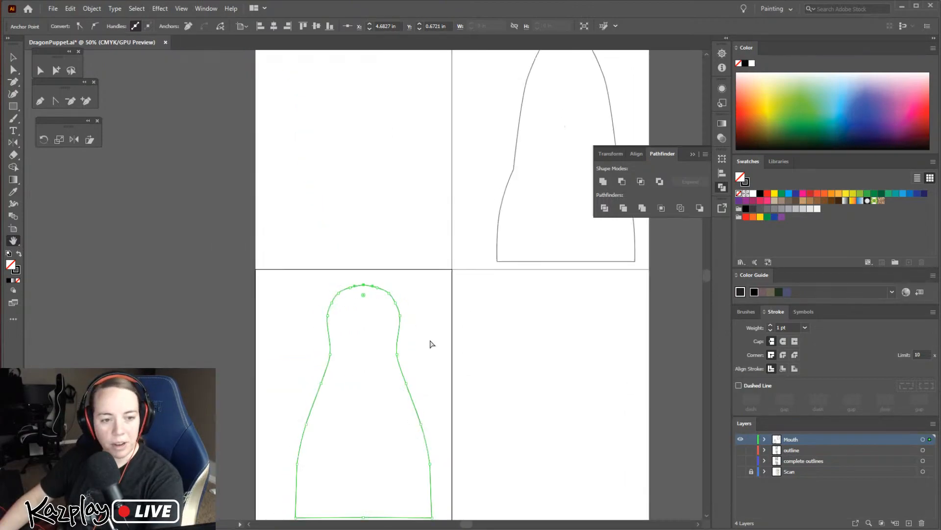
key(ctrl+minus)
key(v)
drag(393, 361, 537, 356)
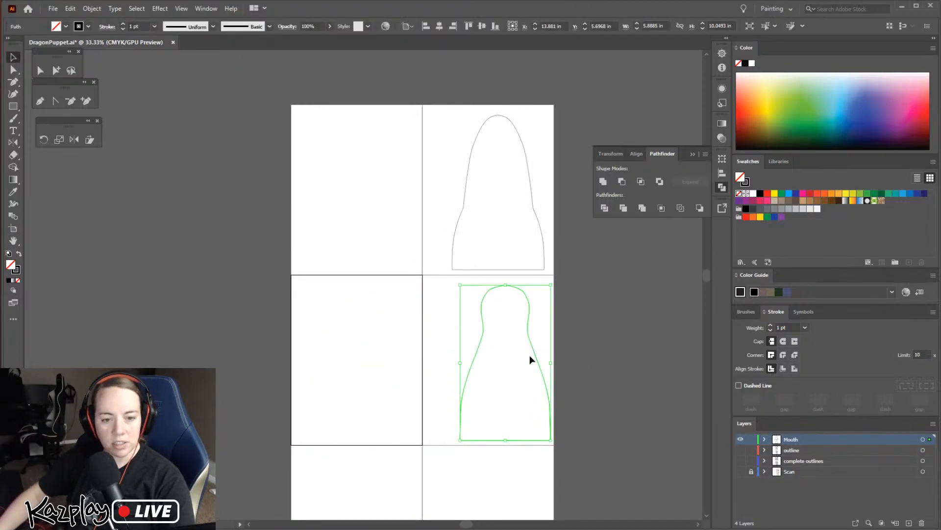
click(584, 434)
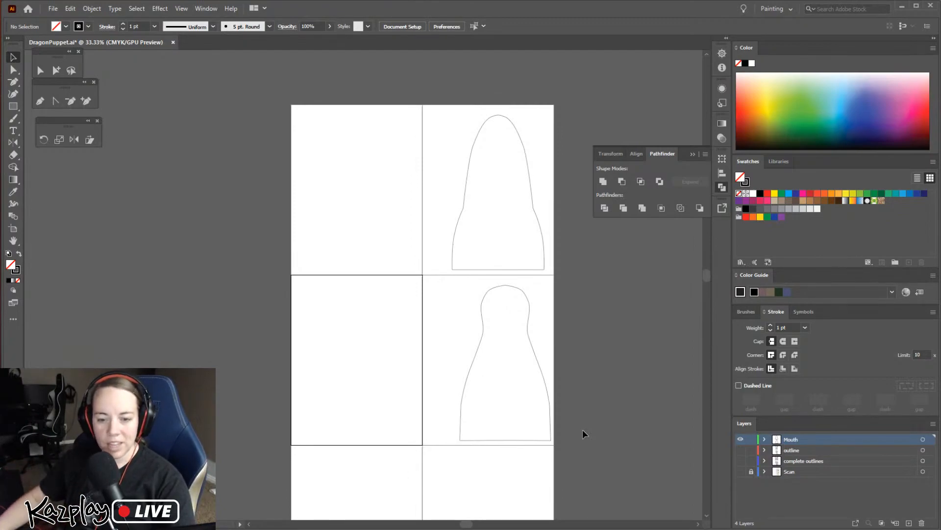
Show the outline layer, shift the lower mouth shape under the upper one, and move both off the artboards to the left
click(741, 449)
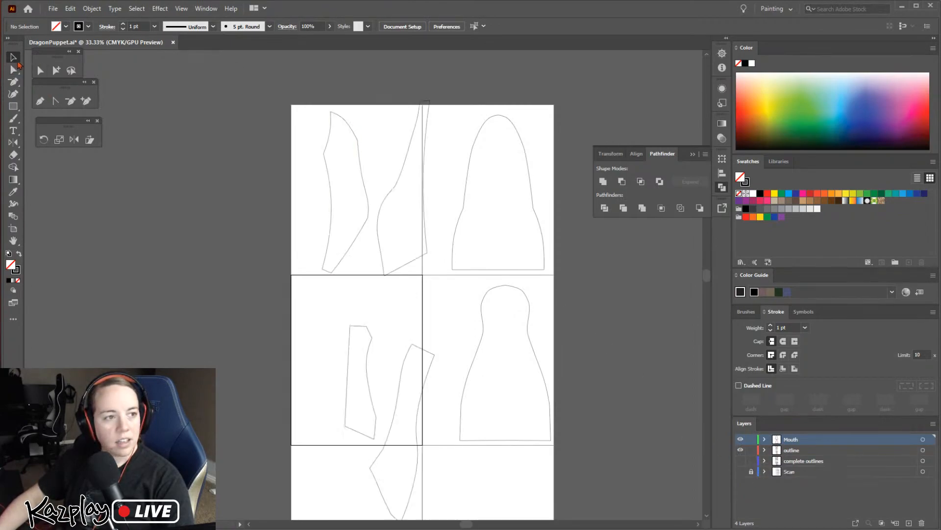
drag(530, 337, 522, 337)
click(538, 226)
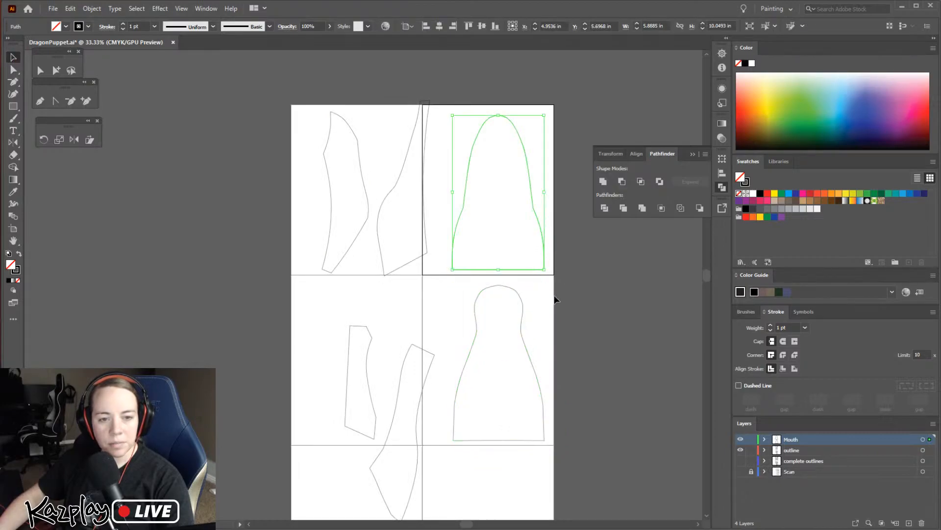
shift+click(523, 338)
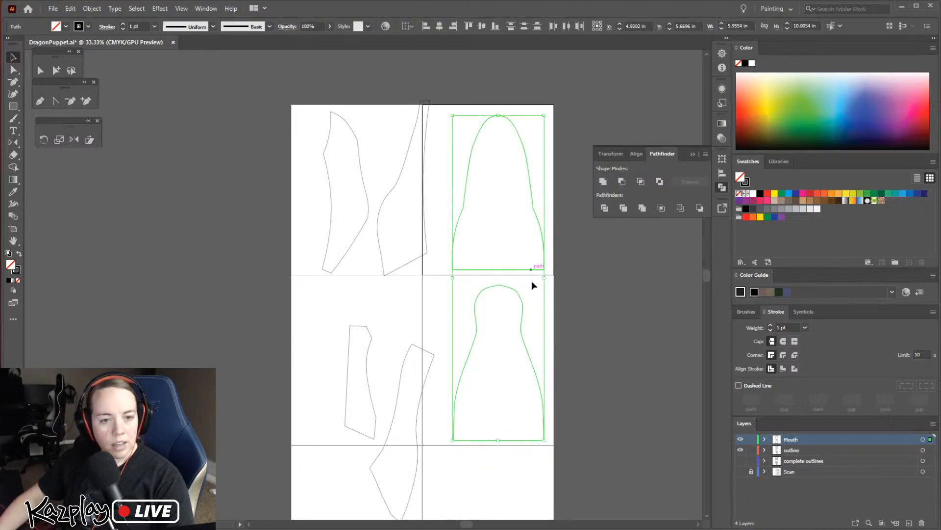
drag(522, 298, 246, 303)
click(126, 252)
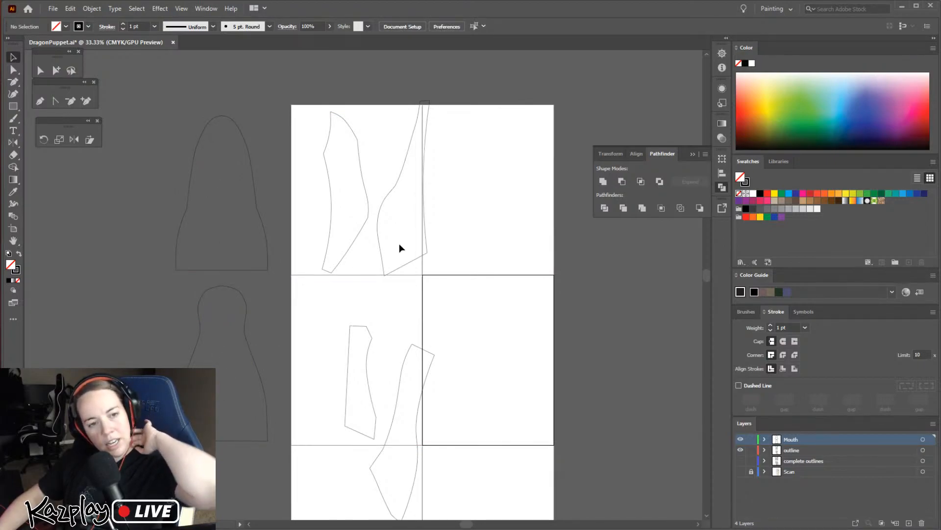
Spread the four head outline pieces apart across the upper four artboards so that none of them overlap
click(381, 187)
drag(386, 204, 497, 229)
drag(364, 228, 391, 227)
click(368, 361)
drag(369, 379, 355, 350)
drag(415, 425, 452, 324)
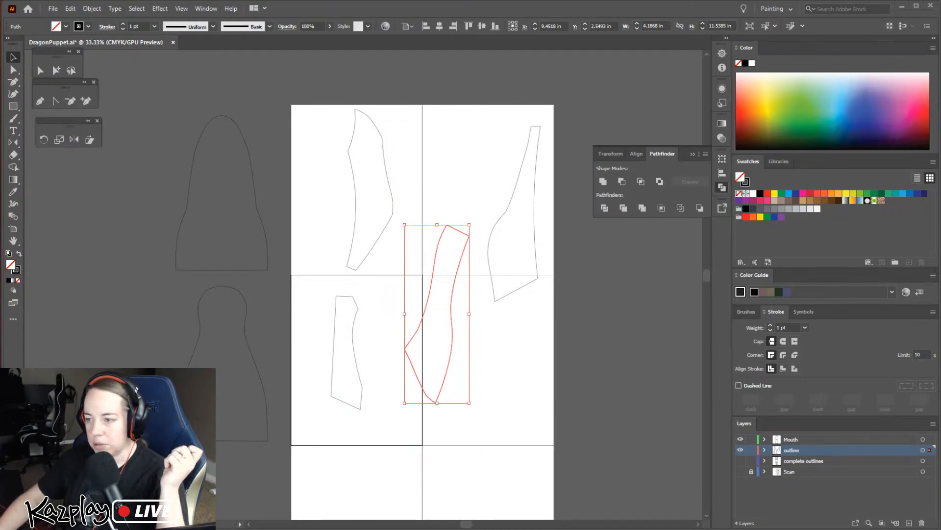
Switch to the puppet head photo in Photos and draw two facing square-ended pieces in red above the head
key(alt+Tab)
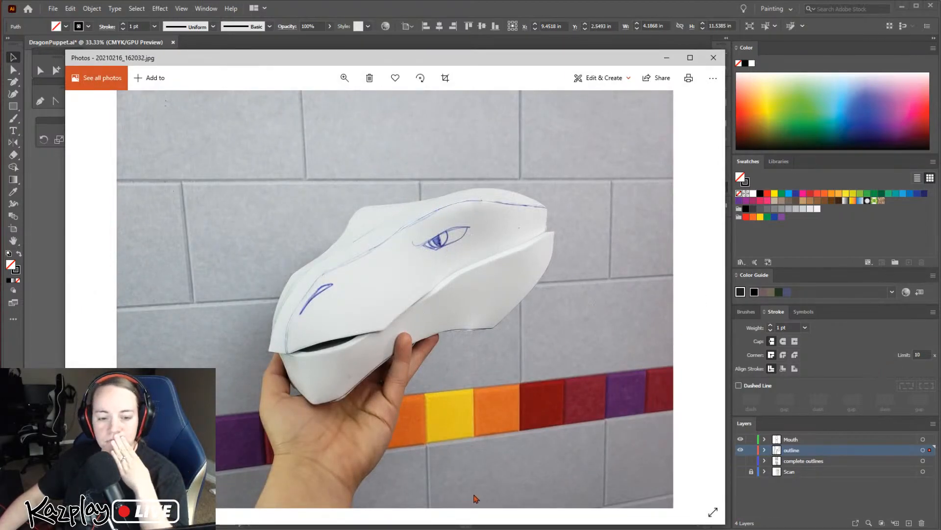
click(603, 78)
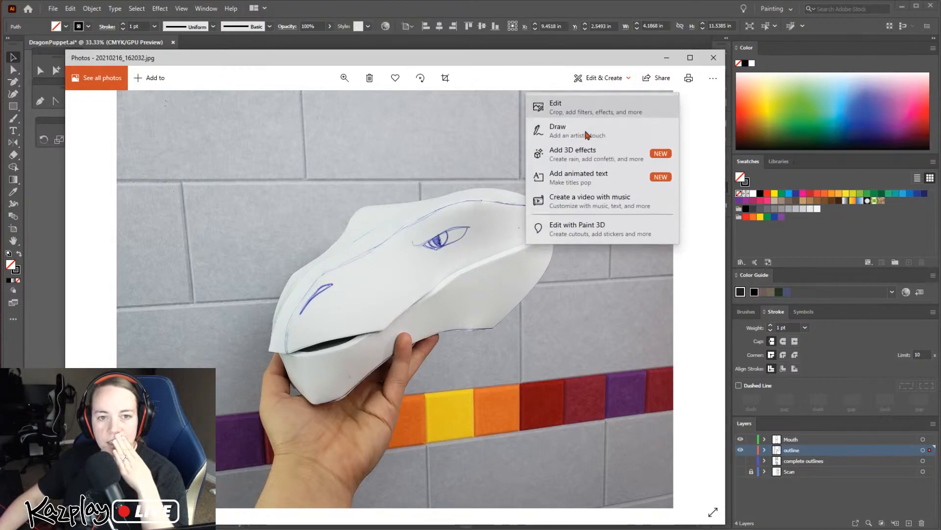
click(576, 130)
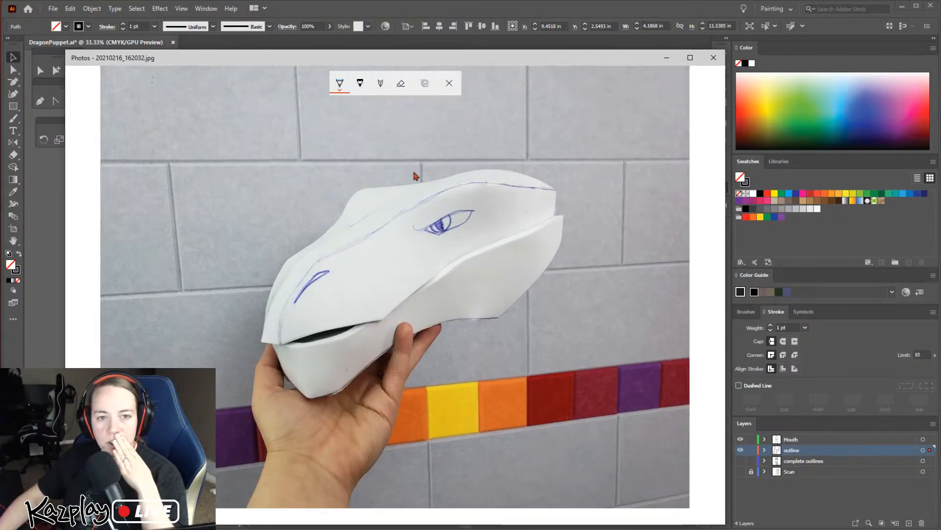
click(346, 92)
click(304, 156)
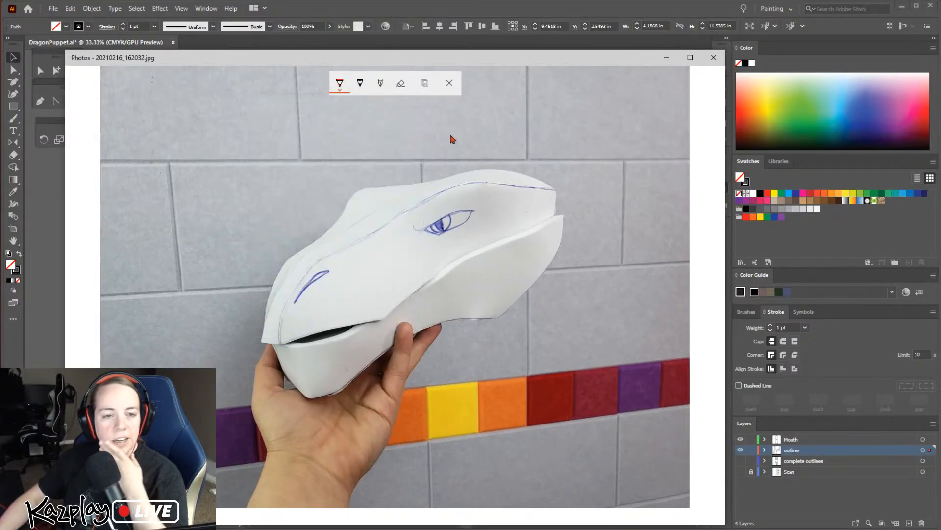
mouse_move(452, 110)
mouse_down()
mouse_move(503, 110)
mouse_move(501, 140)
mouse_move(444, 141)
mouse_up()
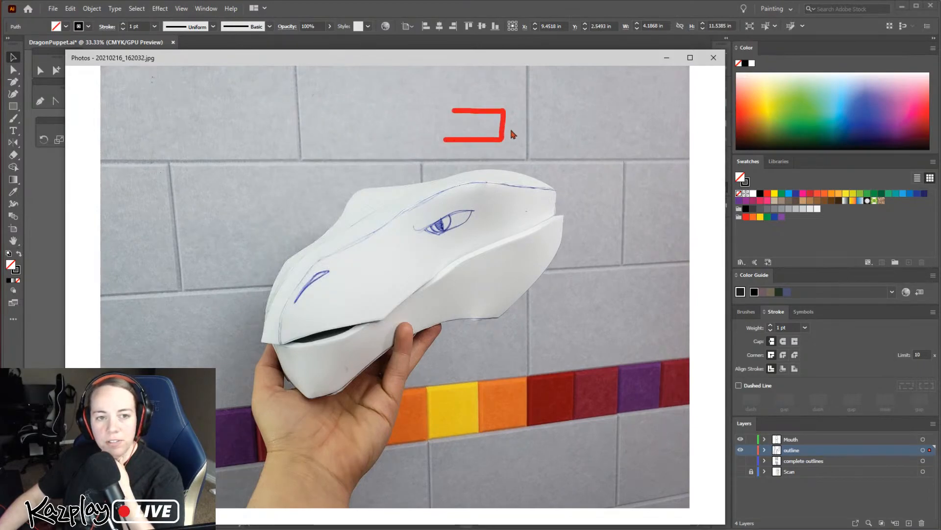
mouse_move(516, 138)
mouse_down()
mouse_move(517, 113)
mouse_move(578, 136)
mouse_up()
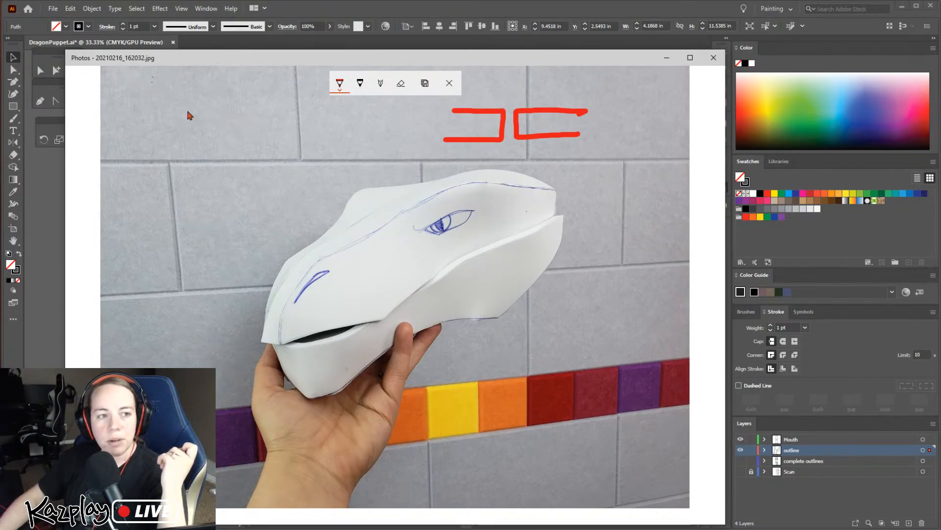
Sketch two facing bevel-ended pieces on the photo, with a V-shaped joint of the two pieces beneath them
mouse_move(169, 108)
mouse_down()
mouse_move(240, 109)
mouse_move(275, 132)
mouse_move(183, 134)
mouse_up()
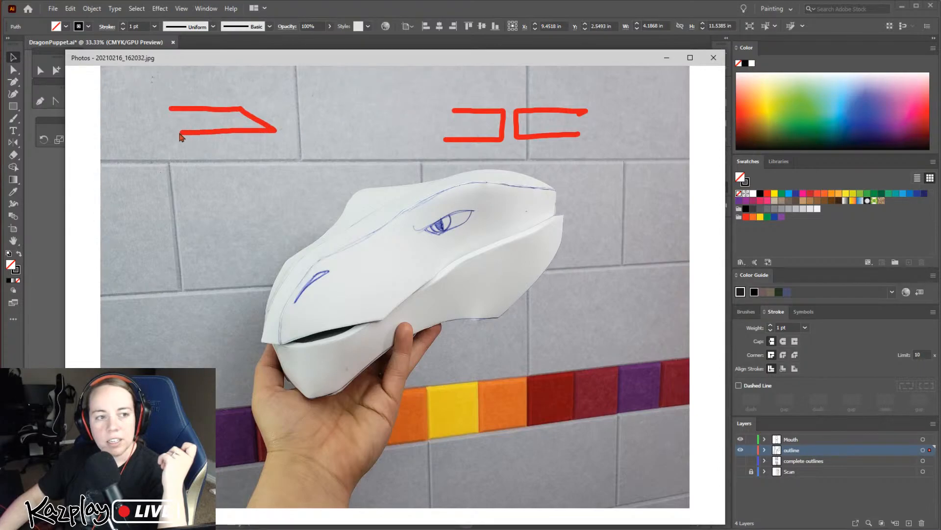
mouse_move(293, 129)
mouse_down()
mouse_move(372, 130)
mouse_move(293, 130)
mouse_move(317, 105)
mouse_up()
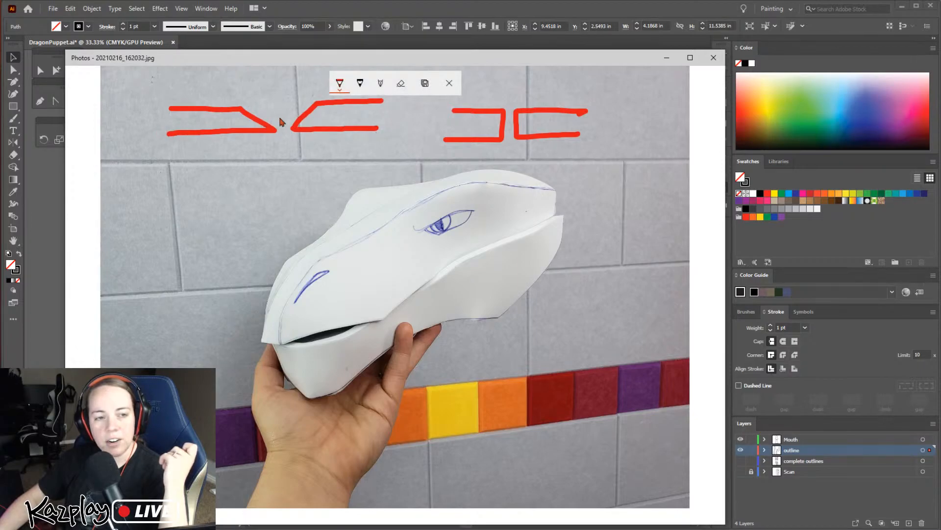
mouse_move(214, 165)
mouse_down()
mouse_move(273, 203)
mouse_move(328, 163)
mouse_up()
mouse_move(273, 200)
mouse_down()
mouse_move(272, 171)
mouse_move(316, 147)
mouse_up()
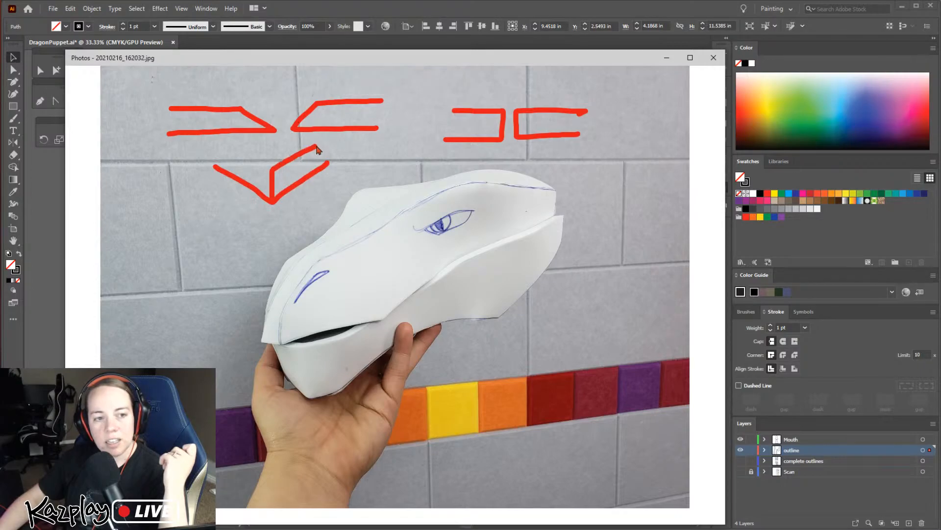
drag(273, 173, 236, 155)
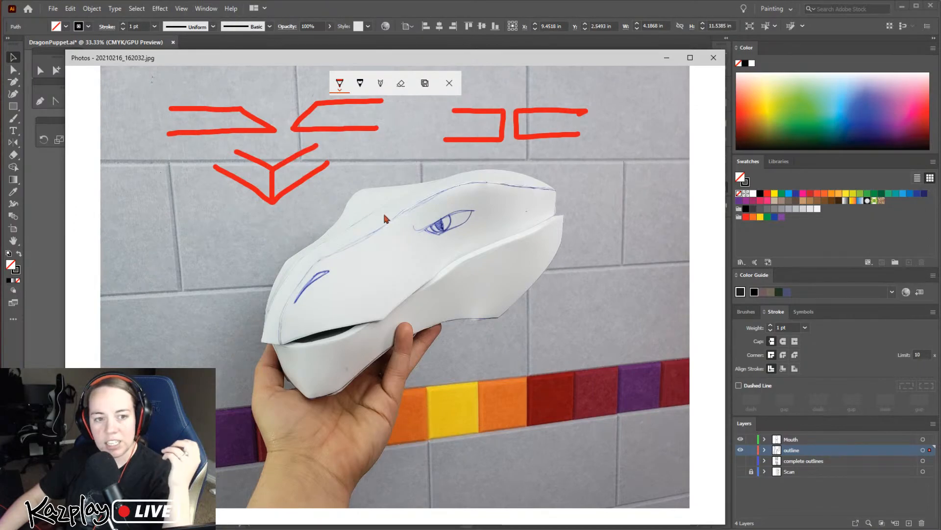
Trace the head's top ridge and the lower jaw's bottom edge in red, and return to Illustrator
mouse_move(369, 229)
mouse_down()
mouse_move(467, 185)
mouse_move(548, 190)
mouse_move(354, 238)
mouse_move(301, 281)
mouse_move(281, 337)
mouse_up()
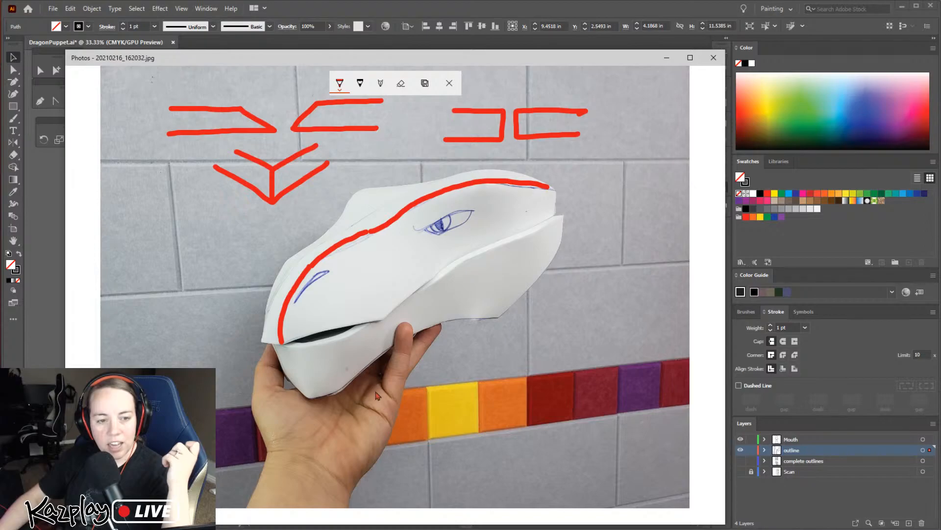
mouse_move(308, 394)
mouse_down()
mouse_move(333, 393)
mouse_move(432, 327)
mouse_move(491, 322)
mouse_up()
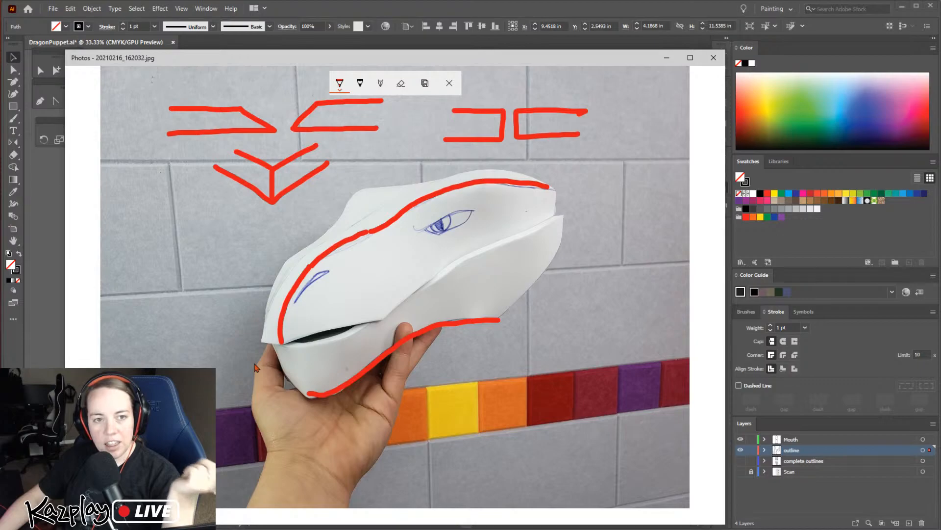
click(669, 58)
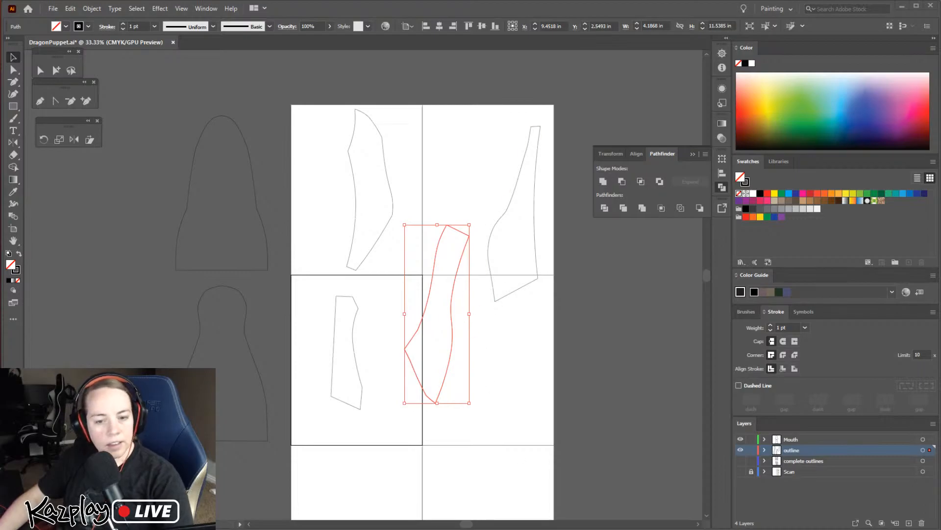
Examine the curved head piece on the upper-left artboard up close and select its outline
click(393, 268)
key(z)
click(381, 257)
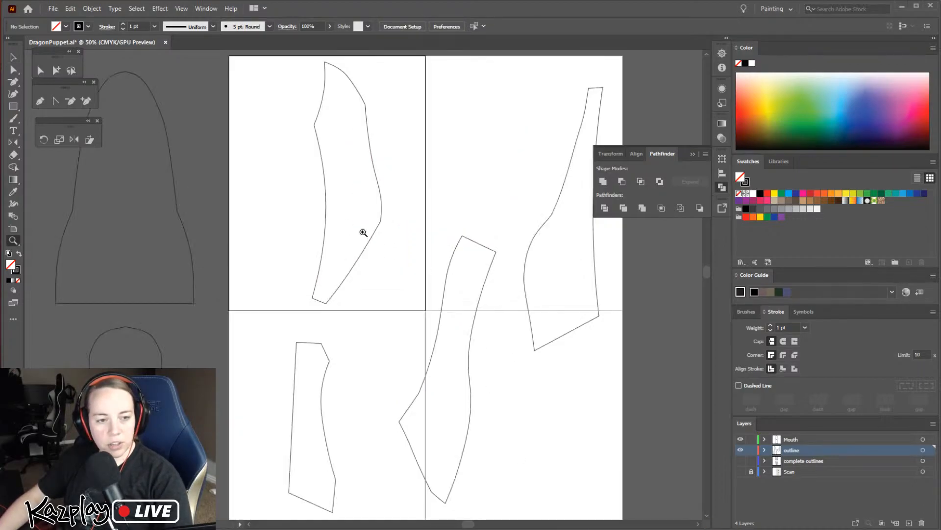
click(340, 226)
click(374, 240)
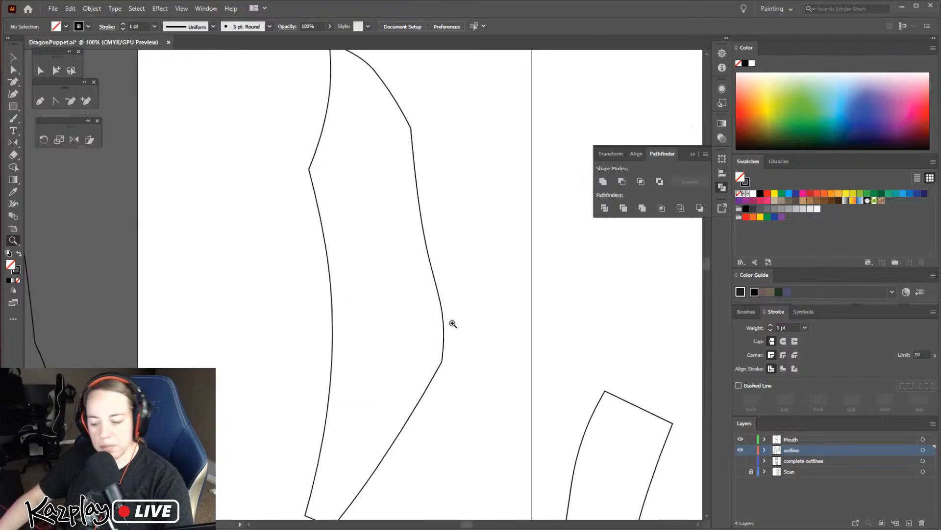
key(ctrl+minus)
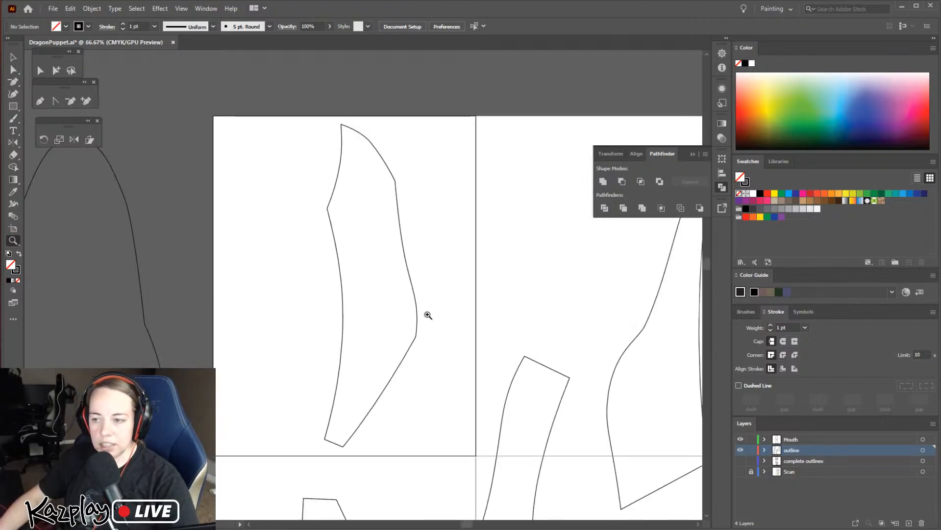
key(v)
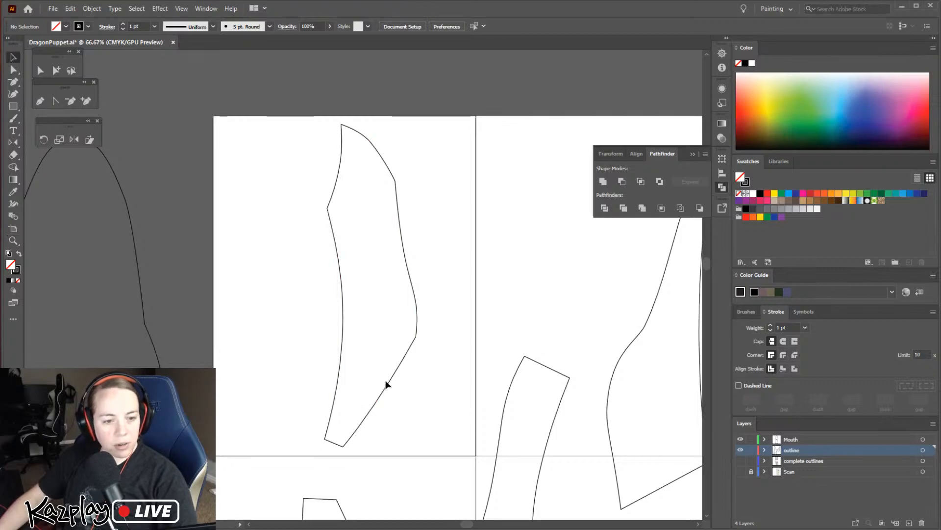
click(387, 383)
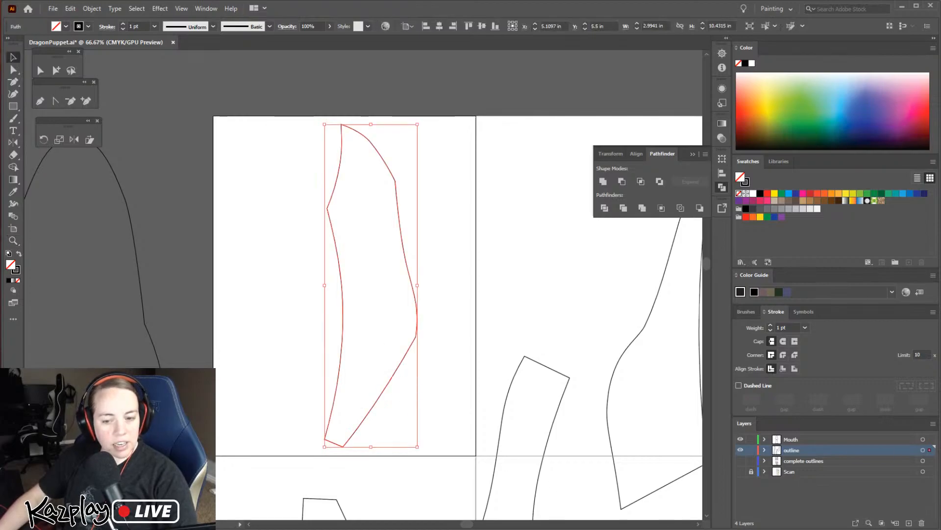
Bring up the marked-up puppet head photo for reference, return to the Illustrator pattern, and deselect the head piece
key(alt+Tab)
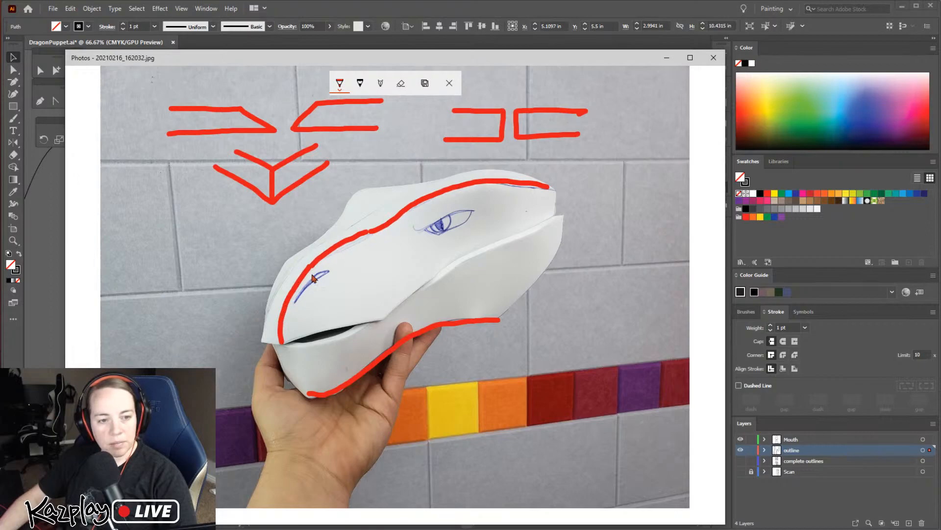
click(667, 57)
click(454, 289)
click(325, 231)
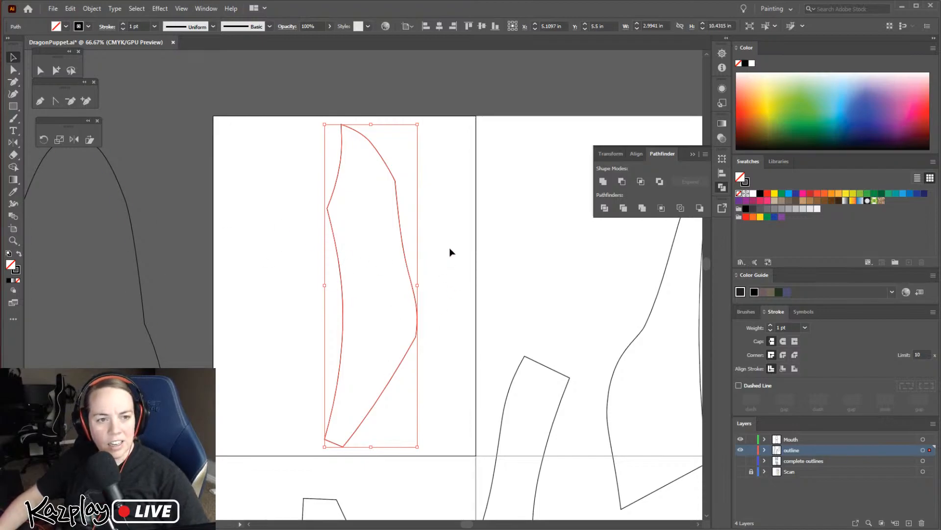
click(441, 274)
click(415, 305)
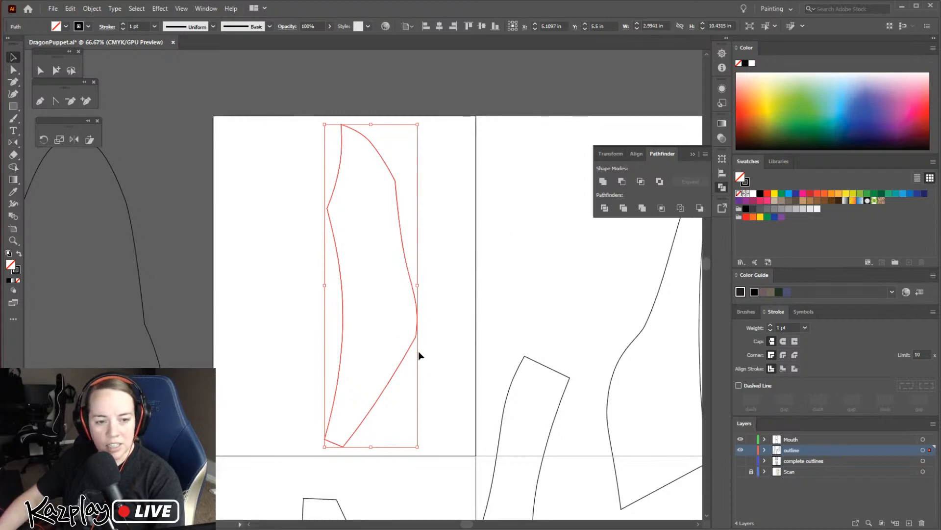
click(442, 322)
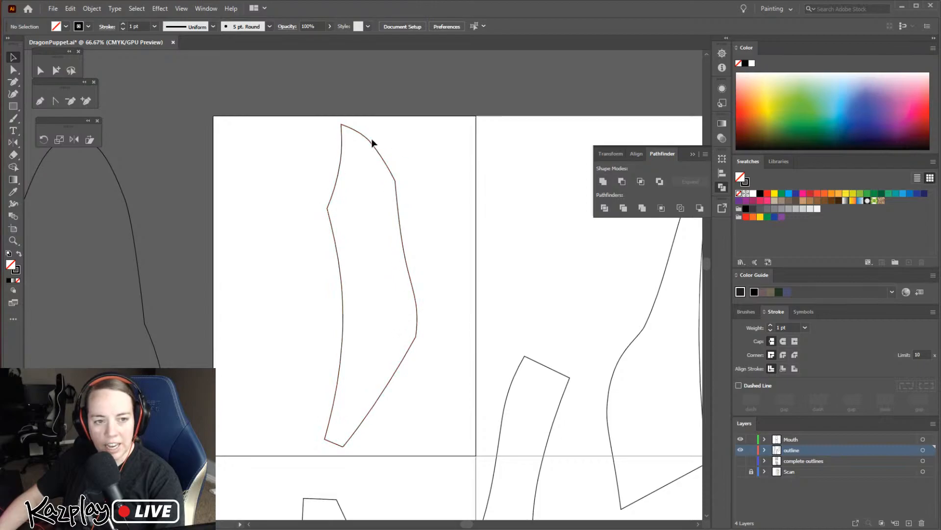
Cut the upper-left head piece's outline at its top tip anchor with the Scissors tool
key(ctrl+plus)
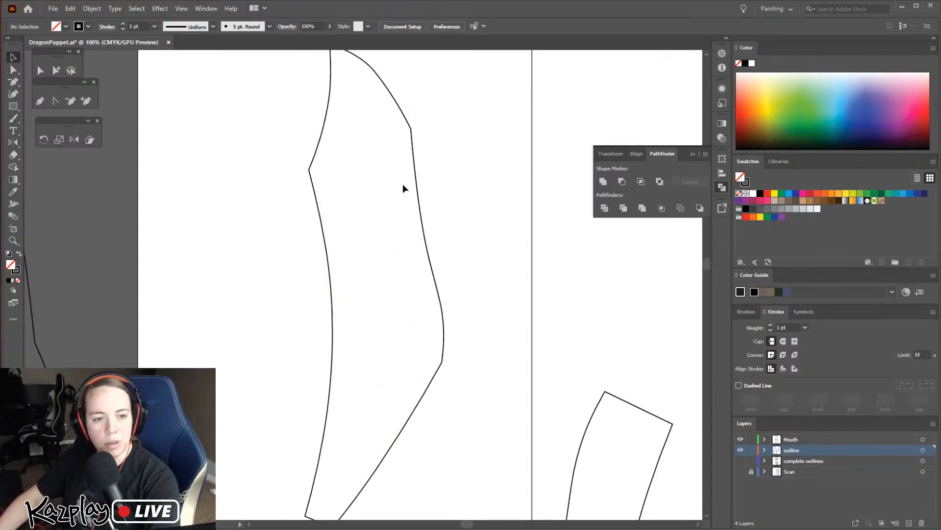
mouse_move(452, 201)
mouse_down()
mouse_move(465, 261)
mouse_move(453, 194)
mouse_up()
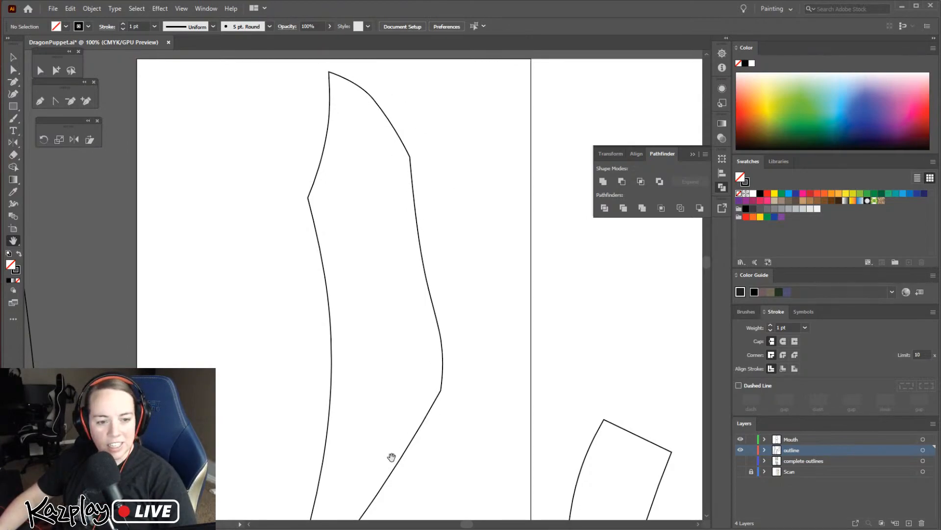
drag(471, 319, 465, 311)
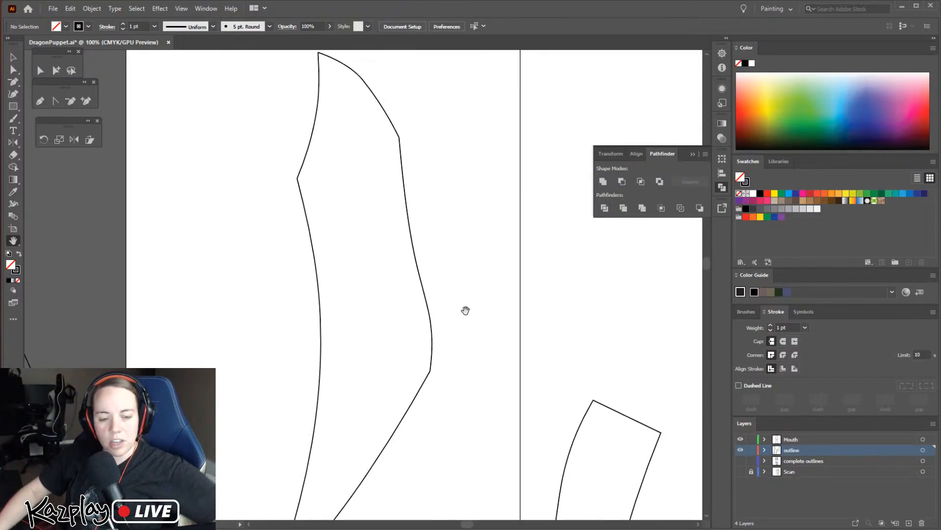
drag(398, 147, 403, 156)
key(v)
click(407, 189)
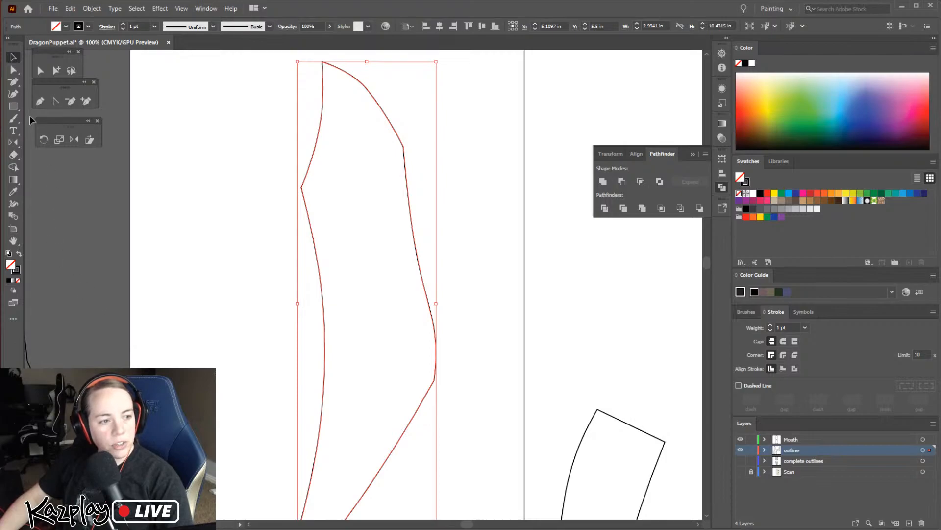
click(20, 186)
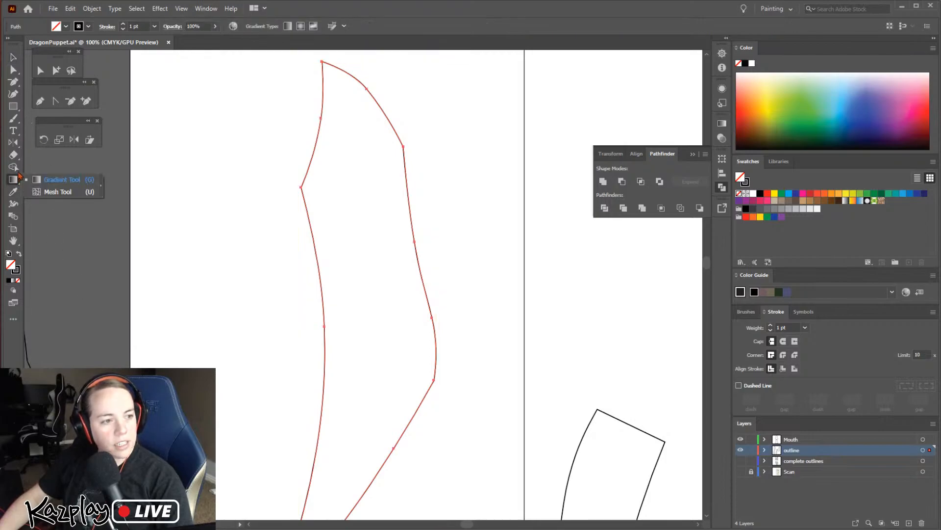
click(20, 158)
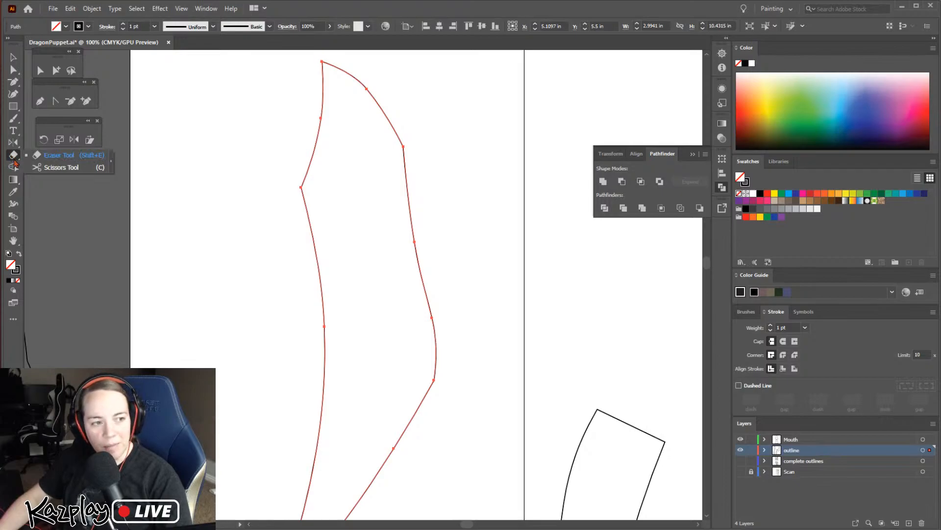
click(67, 168)
key(space)
drag(377, 213, 375, 249)
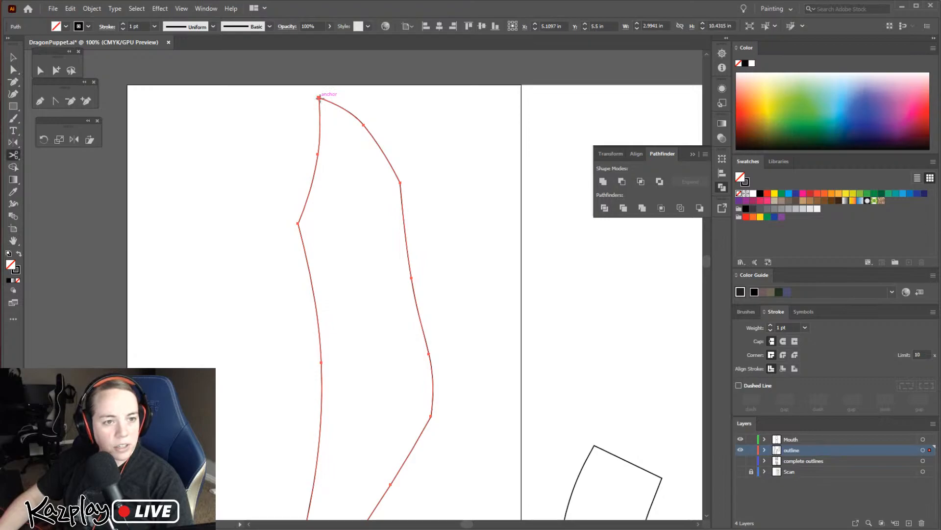
click(318, 98)
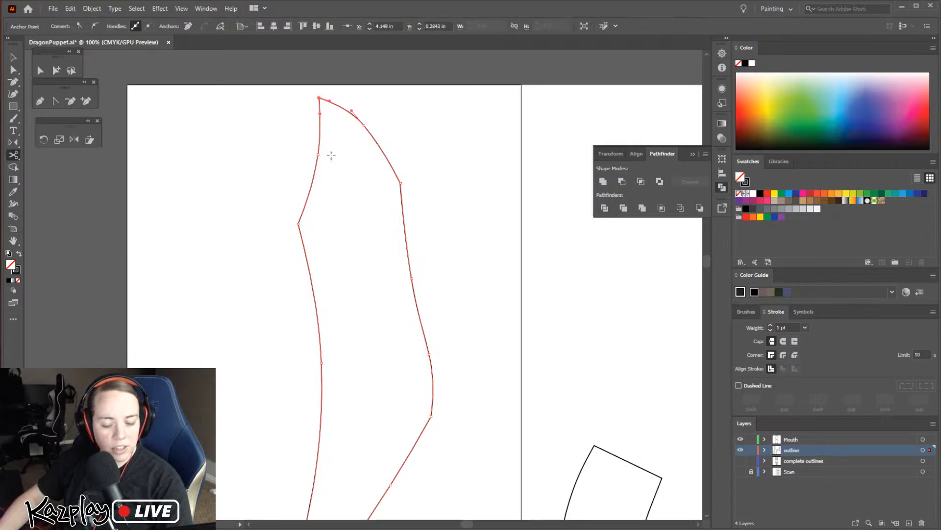
Cut the same outline at the right corner of its narrow bottom end and deselect the path
drag(342, 194, 353, 77)
scroll(380, 193, down, 2)
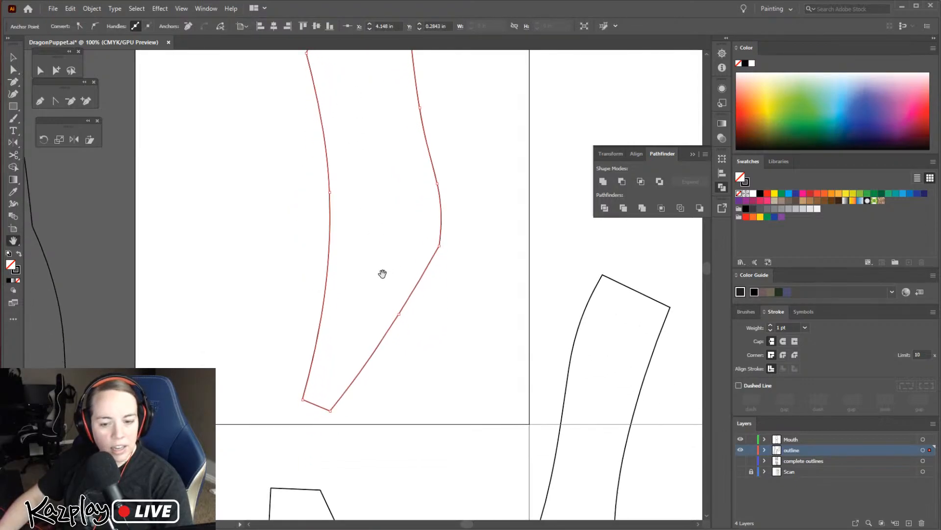
click(330, 410)
key(v)
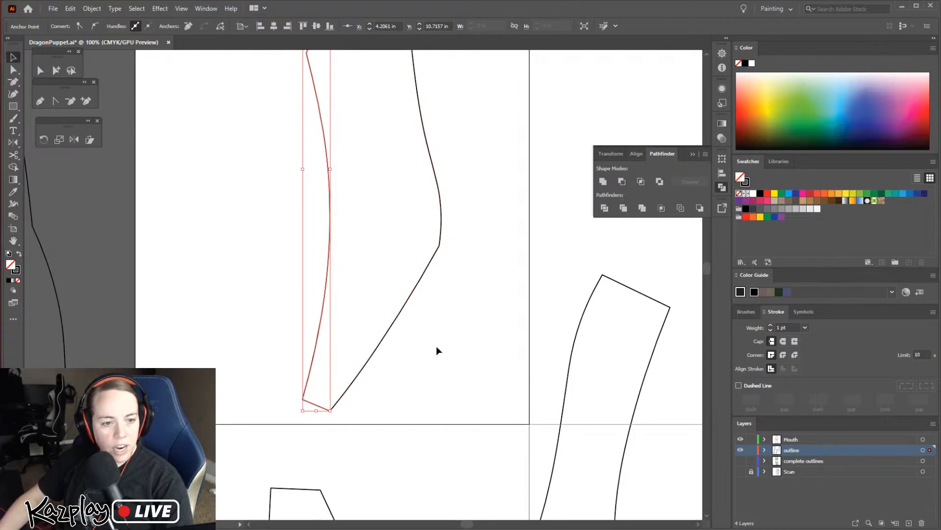
click(437, 350)
Check the split by selecting the left and right halves of the outline in turn, ending with the right half selected
scroll(436, 346, up, 5)
click(325, 270)
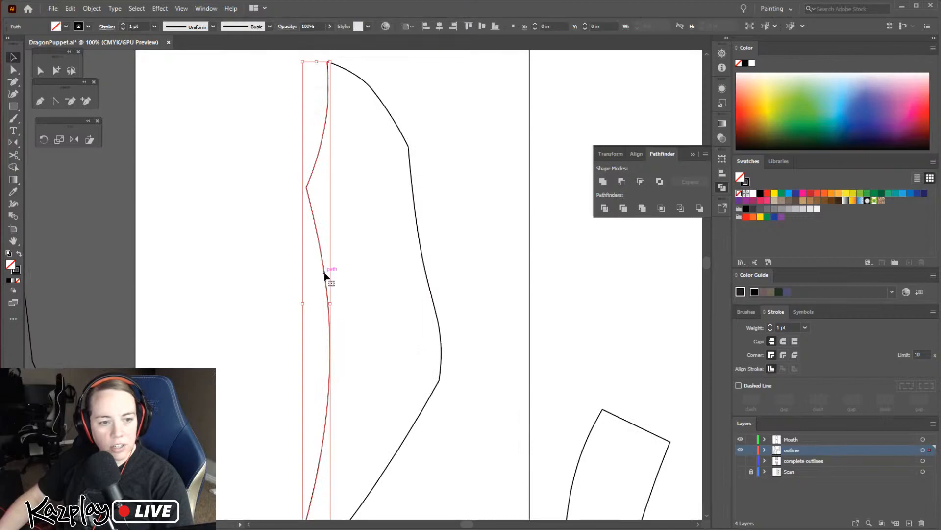
click(425, 275)
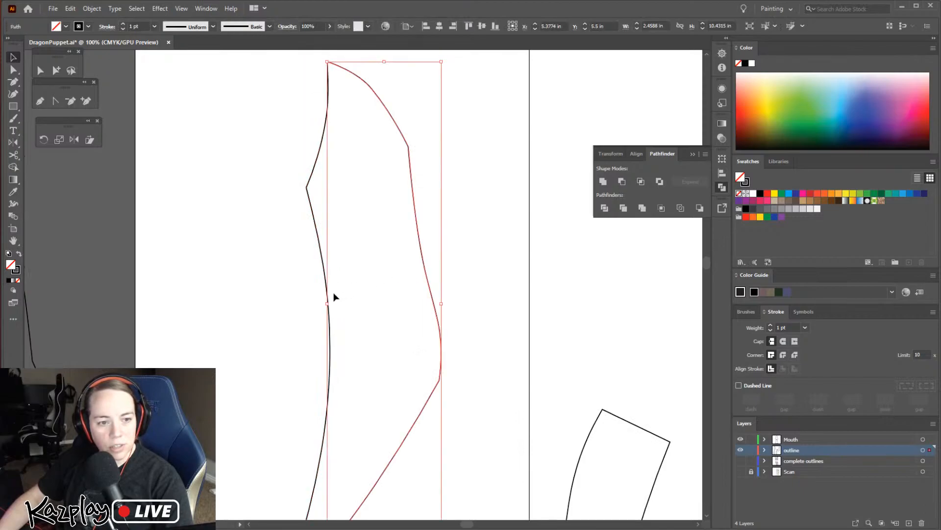
click(321, 255)
click(423, 248)
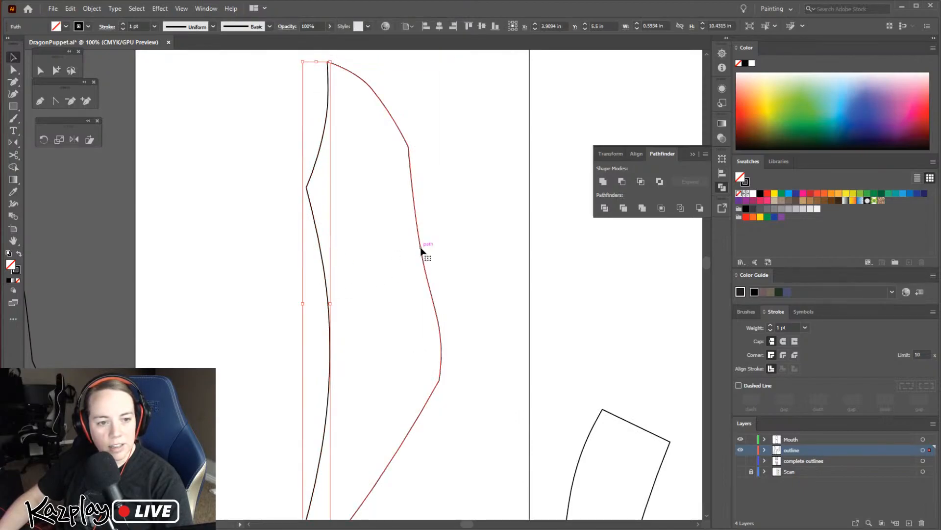
click(323, 264)
click(422, 257)
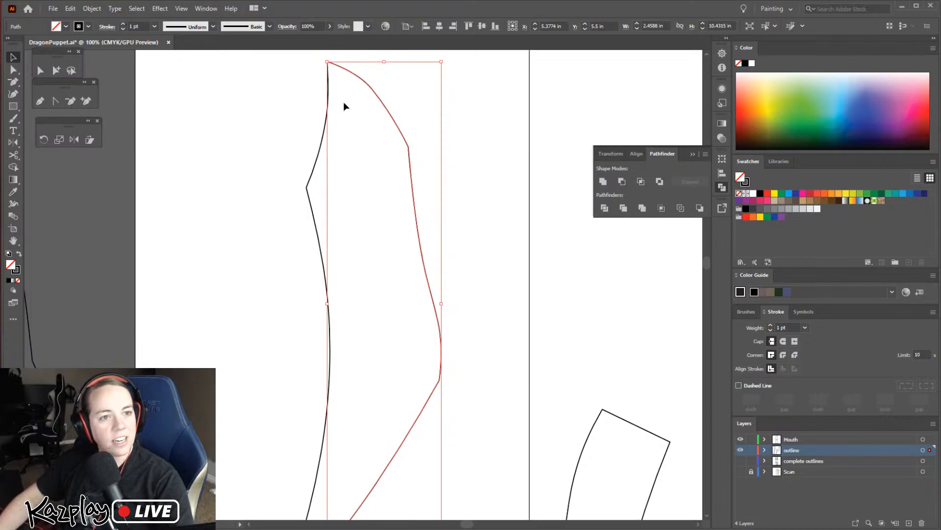
Offset the right half of the outline by 0.236 in with Miter joins and a miter limit of 4
click(92, 8)
mouse_move(136, 8)
mouse_move(93, 8)
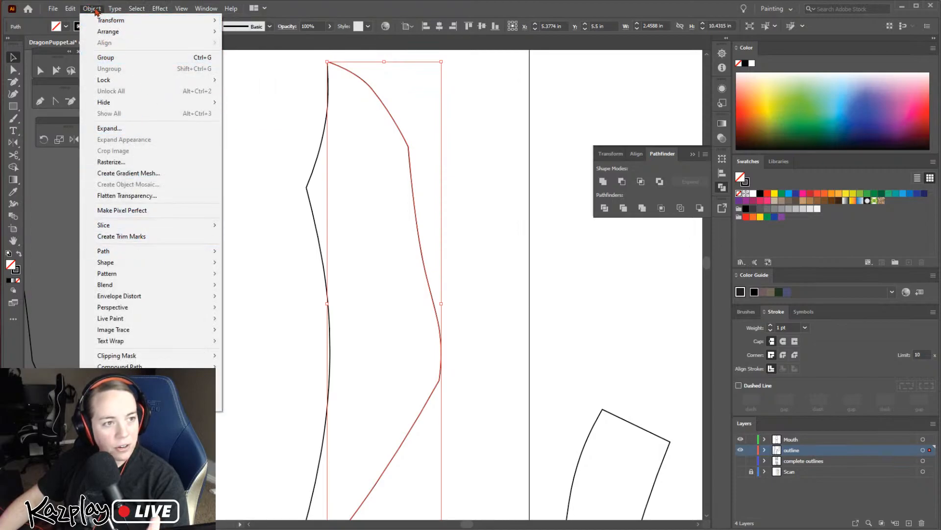
mouse_move(181, 253)
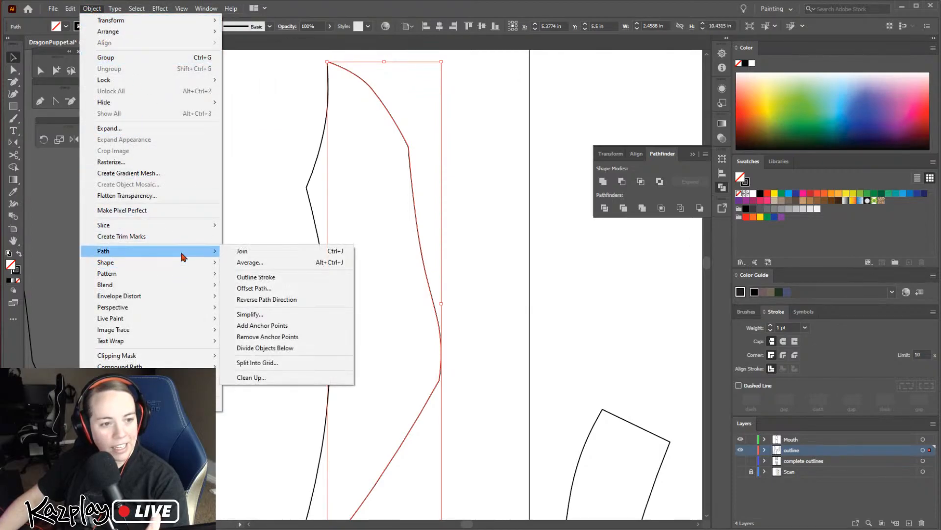
click(277, 292)
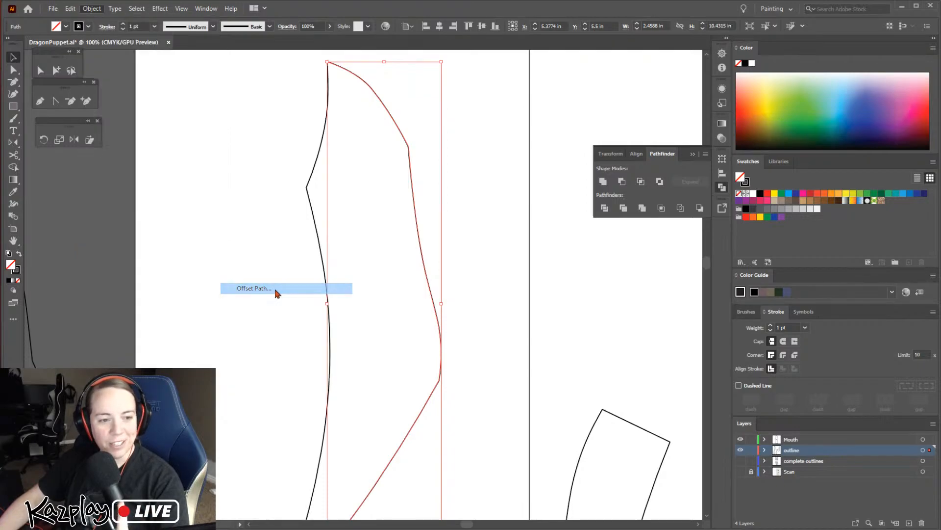
drag(475, 217, 539, 184)
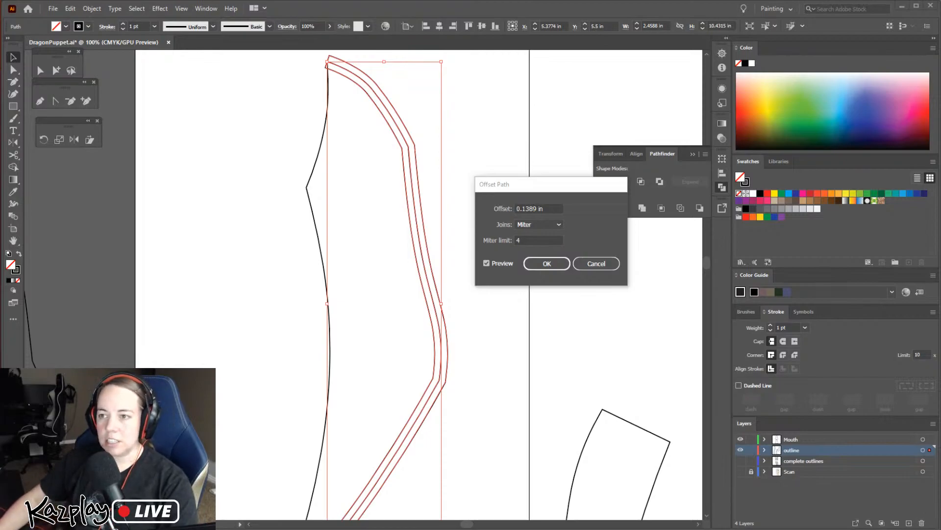
double_click(540, 210)
text(0.2)
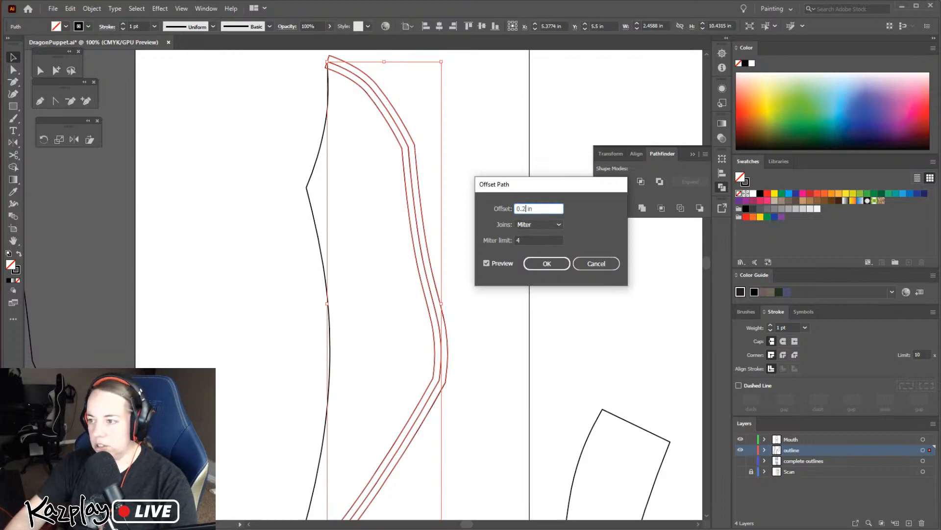
text(36)
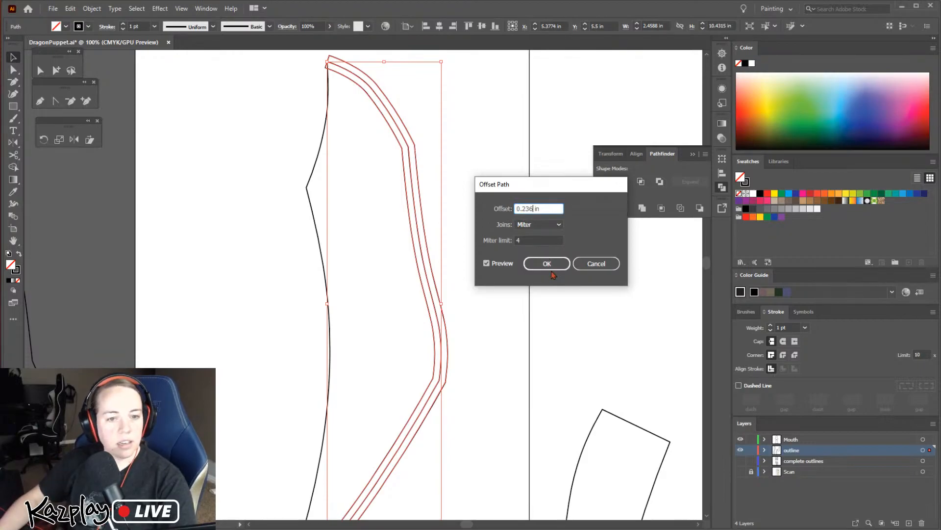
click(551, 240)
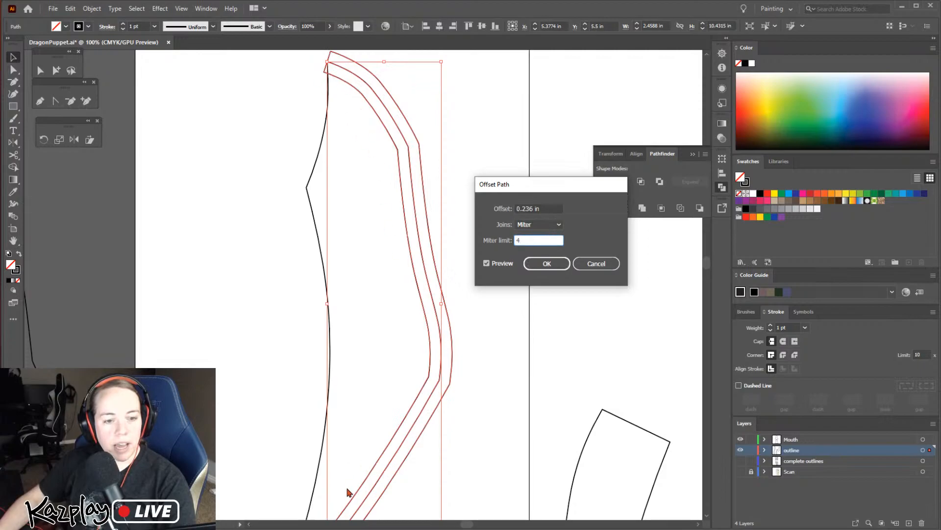
drag(538, 187, 585, 163)
click(593, 237)
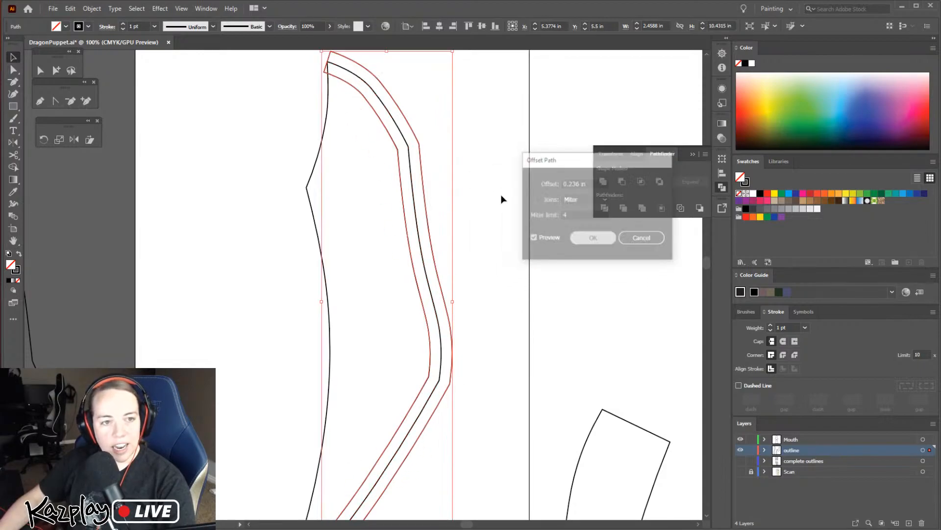
Inspect the offset path up close along the right edge, from the head piece's top tip to its bottom end
click(469, 180)
click(405, 215)
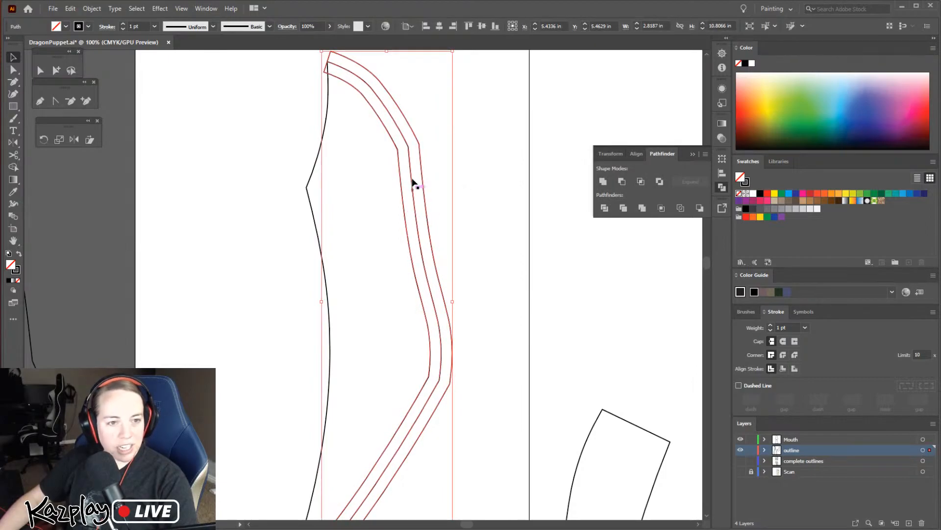
key(z)
click(334, 69)
click(402, 304)
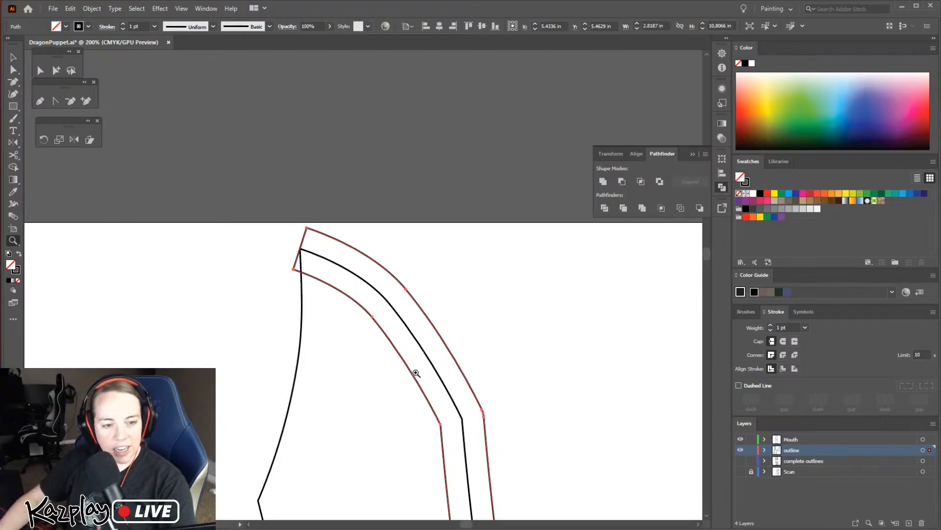
scroll(395, 269, down, 5)
key(v)
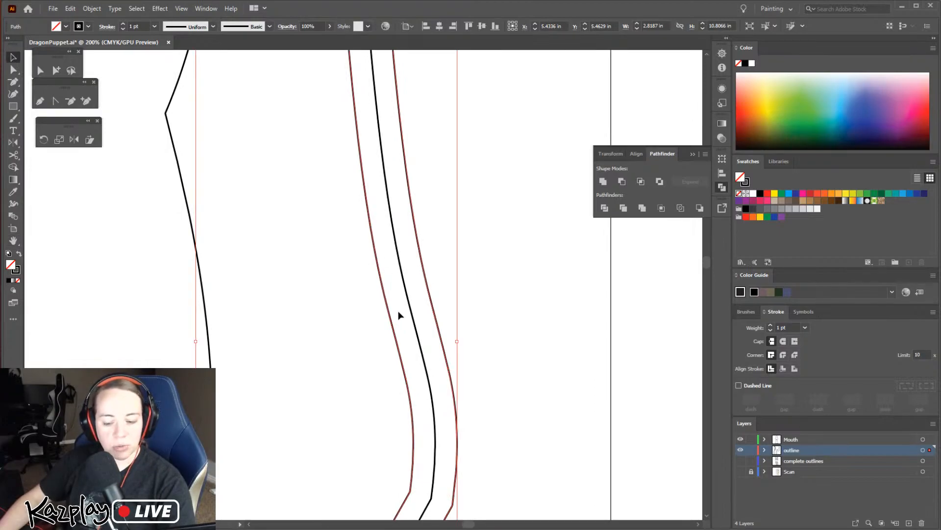
key(space)
drag(419, 380, 405, 263)
drag(418, 357, 440, 220)
drag(356, 387, 423, 250)
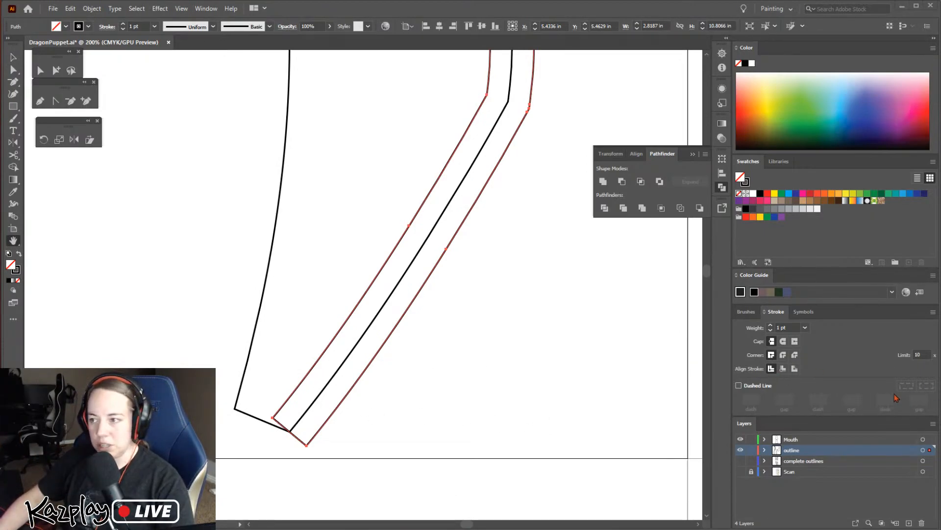
Give the offset shape along the head piece's right edge a light blue fill and a green stroke
click(13, 72)
click(273, 417)
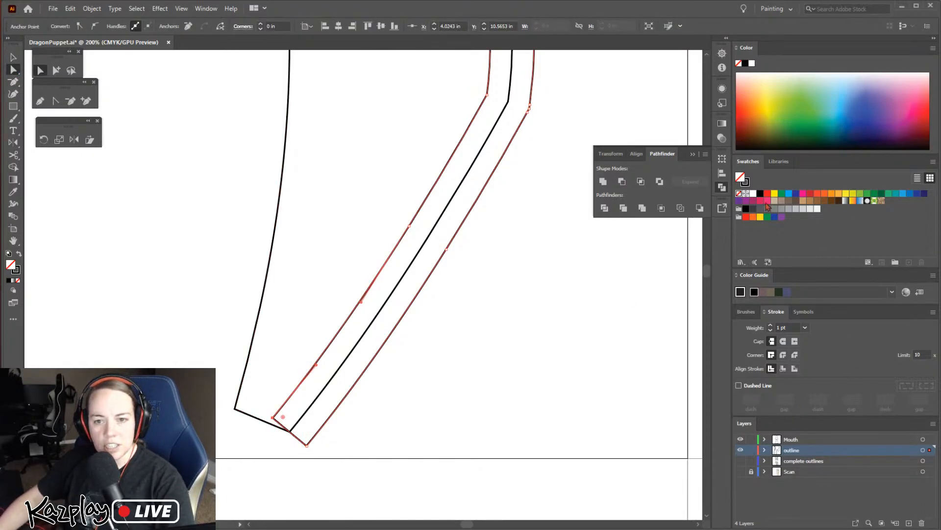
click(787, 194)
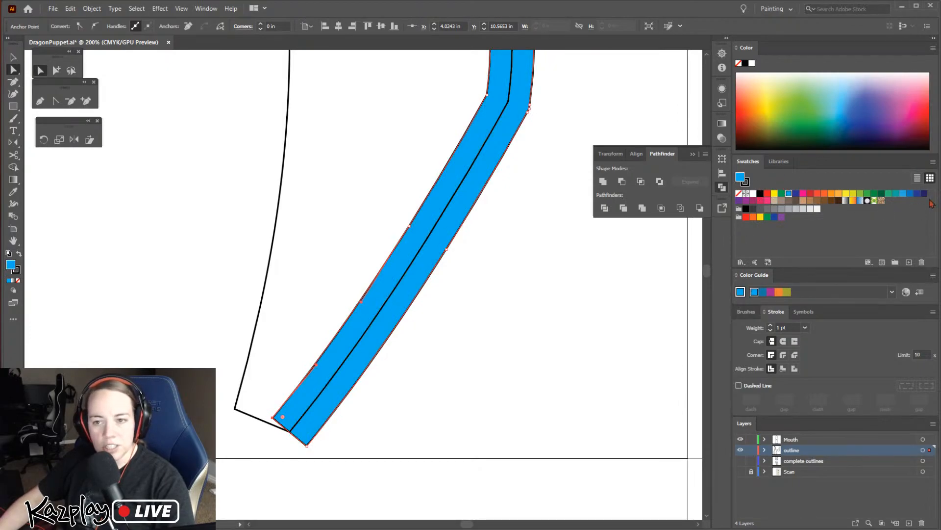
click(845, 74)
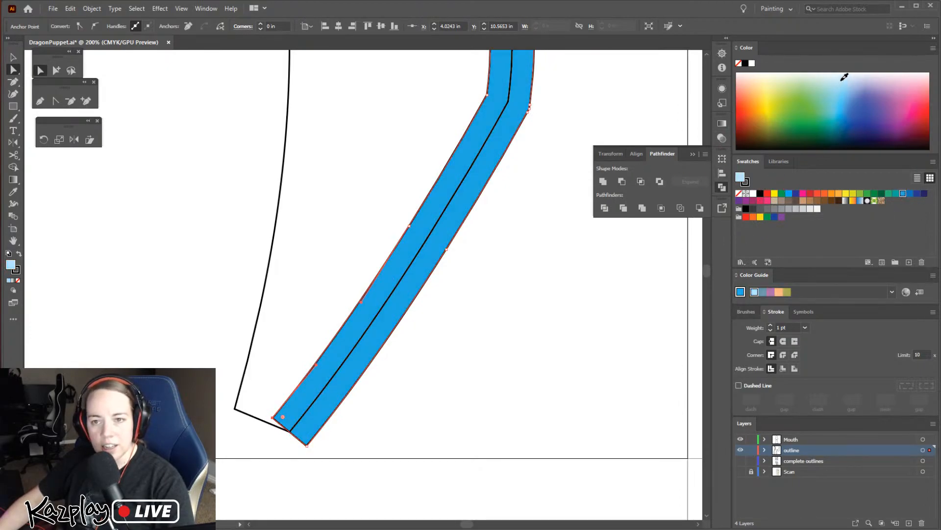
click(845, 81)
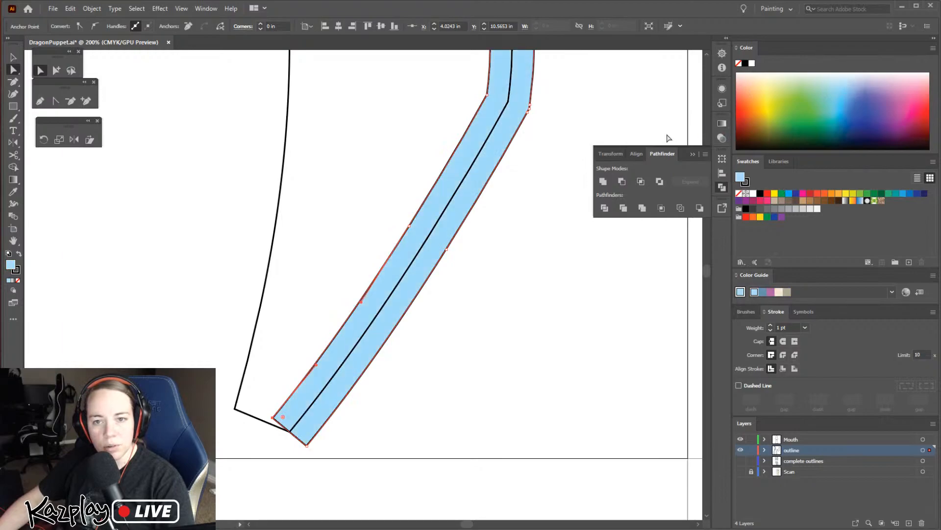
click(747, 182)
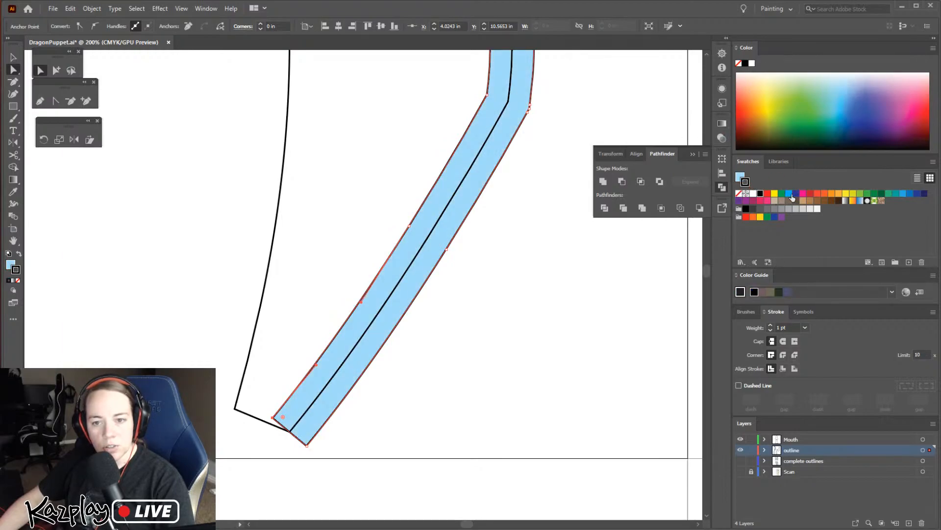
click(781, 194)
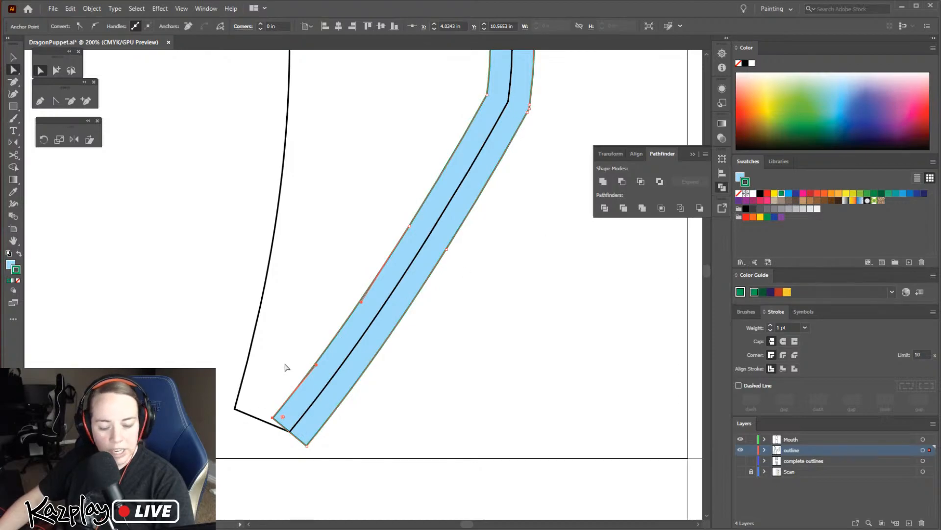
click(287, 310)
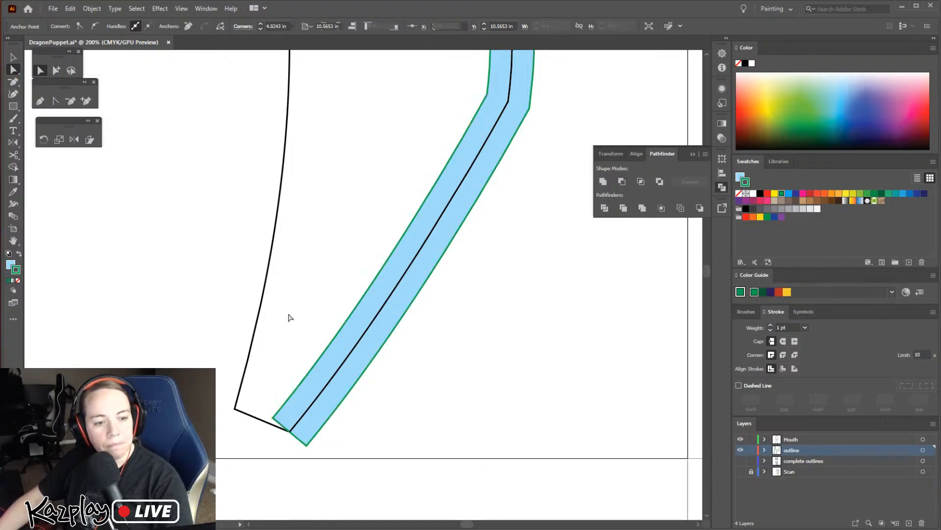
Move the strip's two bottom corner anchors onto the outline's bottom edge and its bottom-right corner
click(273, 421)
scroll(381, 385, up, 3)
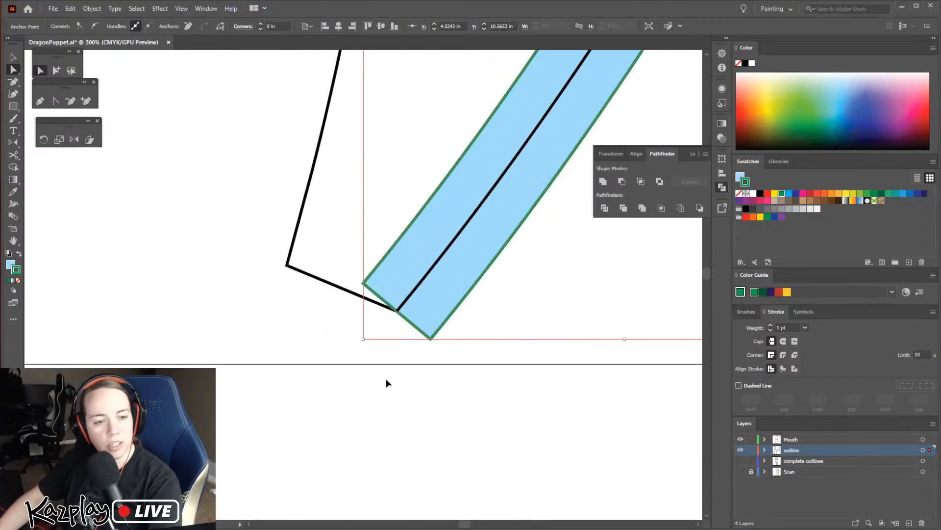
key(Left)
key(Left)
key(Left)
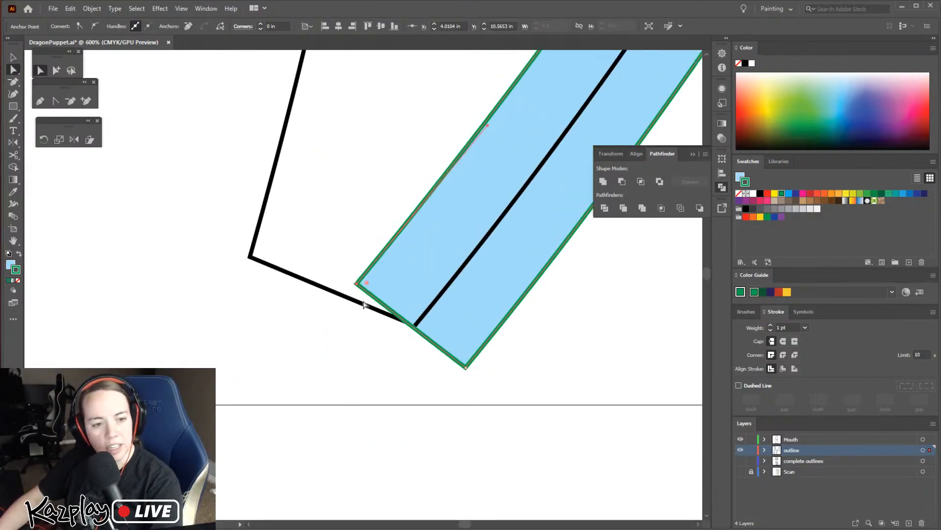
key(Right)
key(Down)
key(Down)
key(Down)
key(Down)
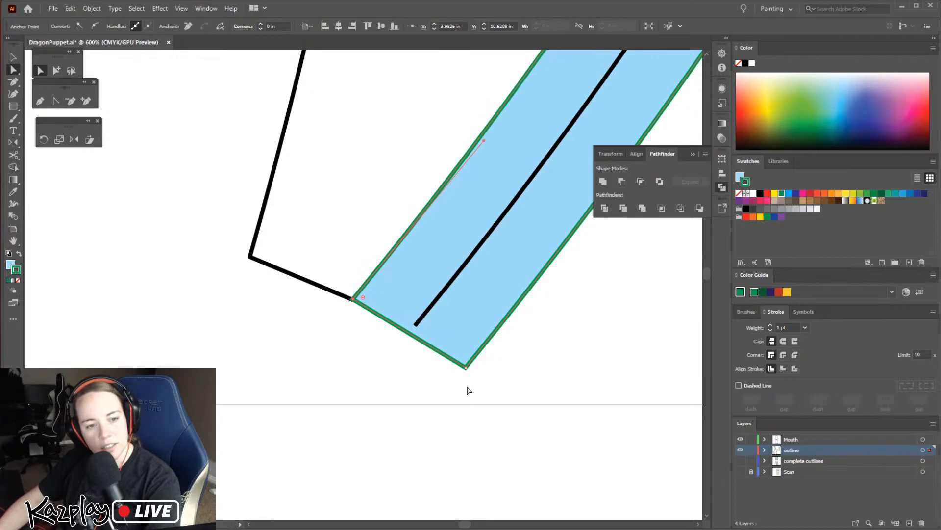
drag(466, 368, 416, 325)
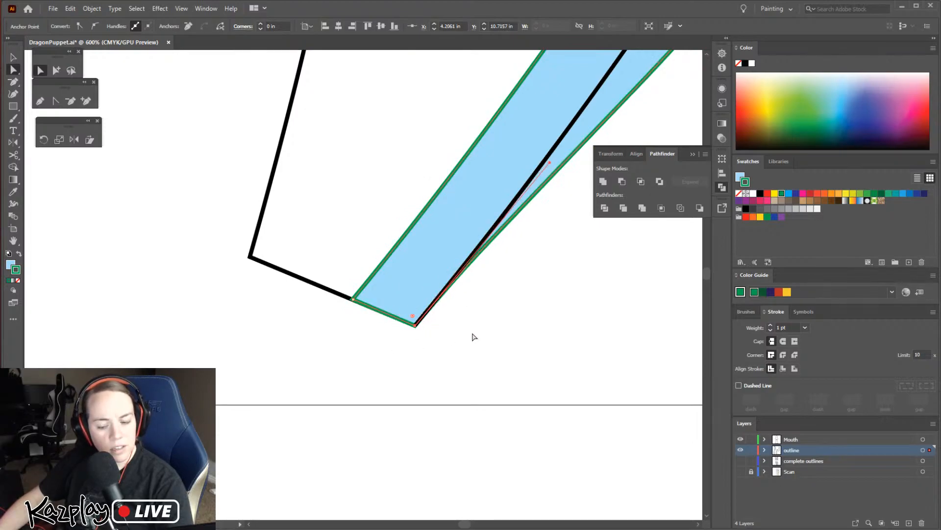
Move the strip's outer anchors on the lower diagonal and at the bend above it inward onto the black outline
key(space)
drag(501, 288, 450, 409)
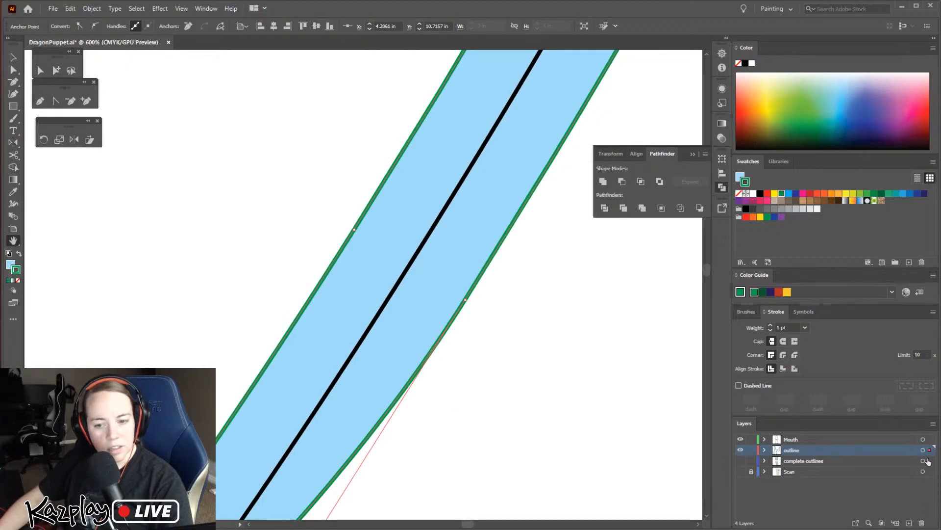
key(v)
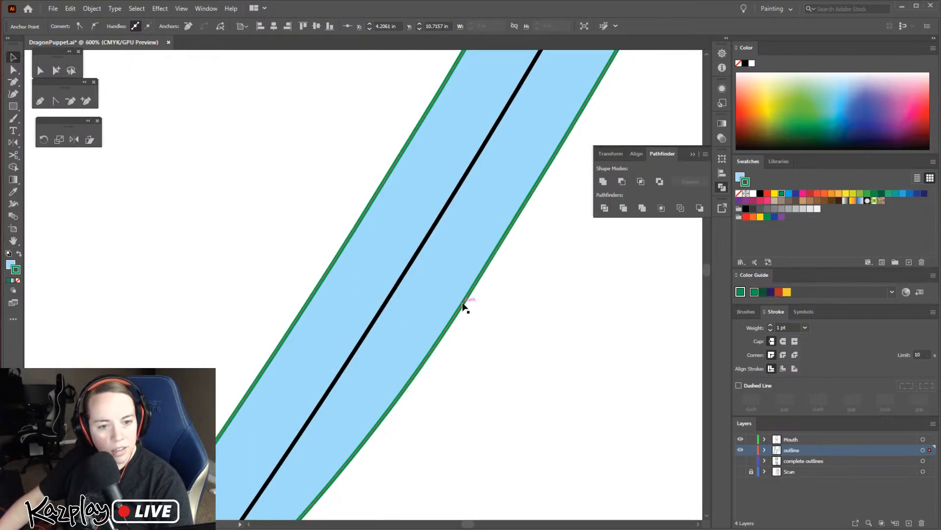
click(13, 70)
drag(467, 299, 408, 269)
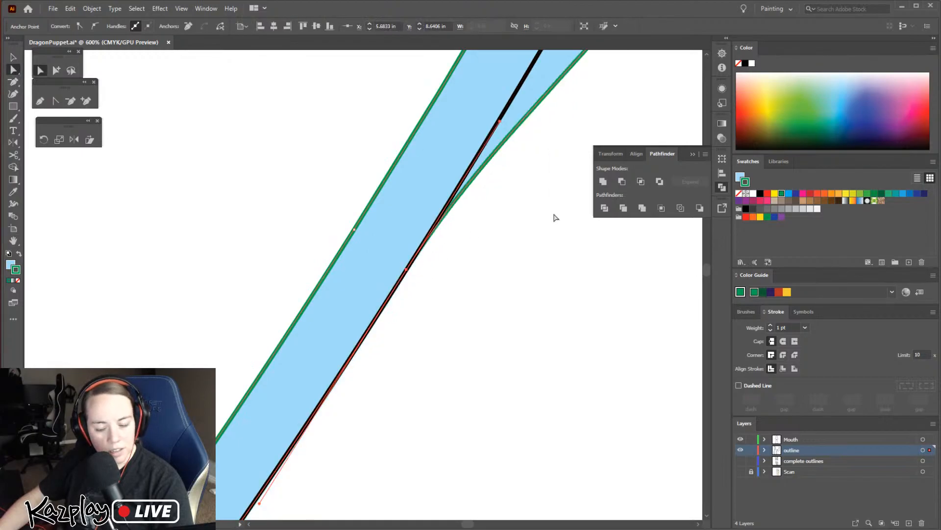
key(h)
drag(621, 92, 449, 359)
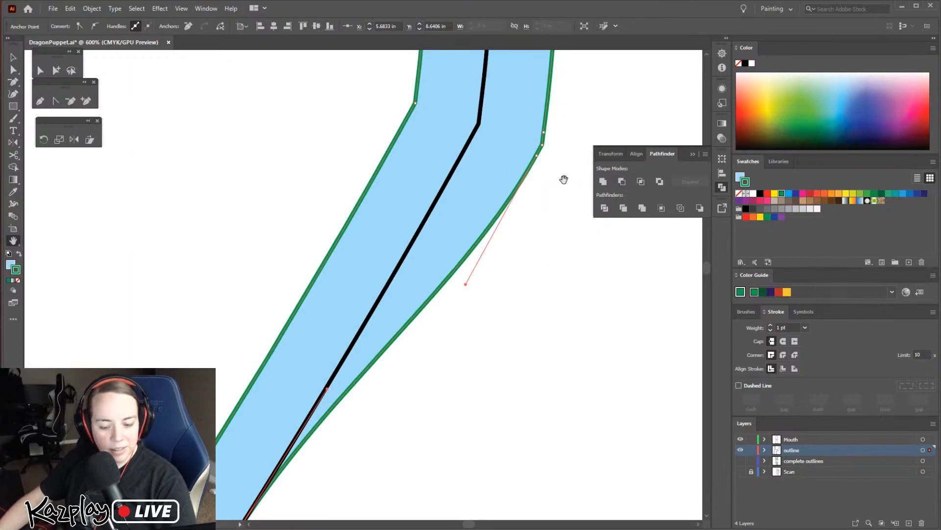
click(13, 70)
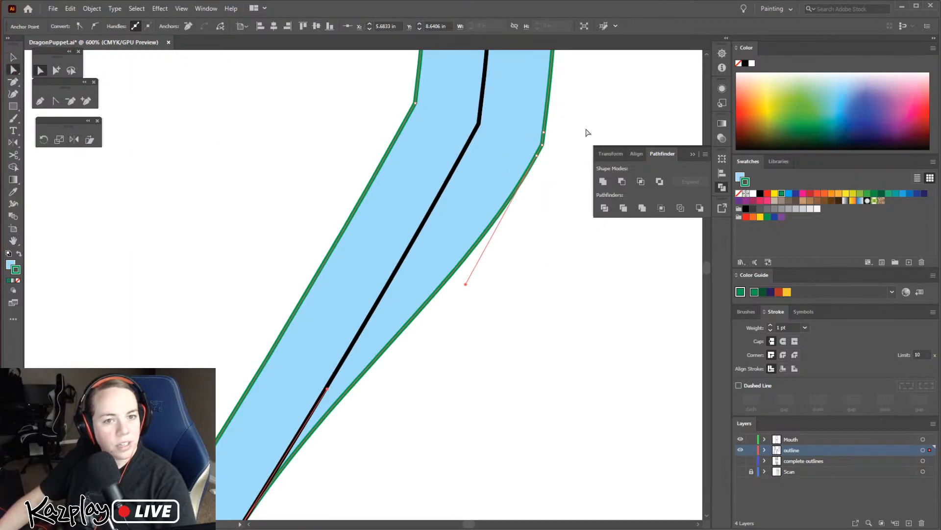
drag(538, 158, 469, 140)
drag(544, 146, 480, 124)
Move the outer anchor above the bend onto the outline and adjust the curve's handles to follow the black line
drag(545, 132, 559, 398)
key(space)
key(v)
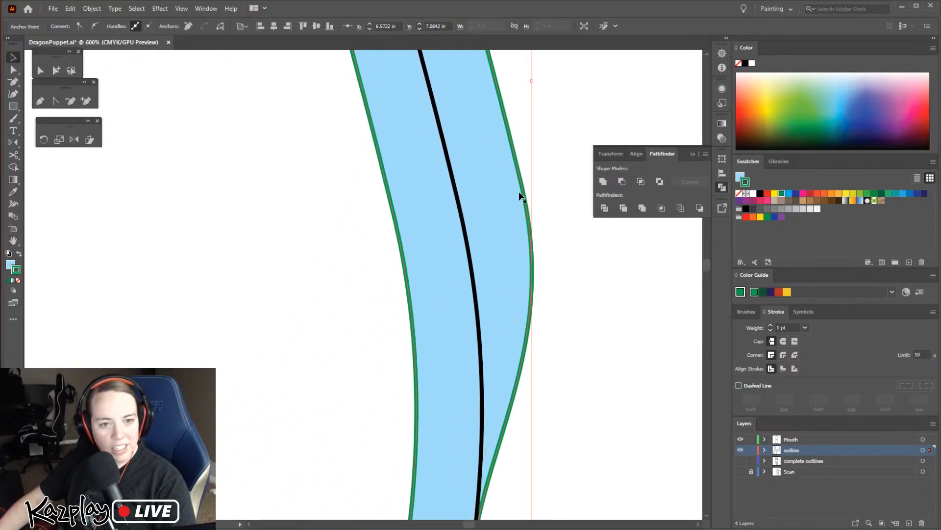
key(a)
drag(523, 186, 456, 193)
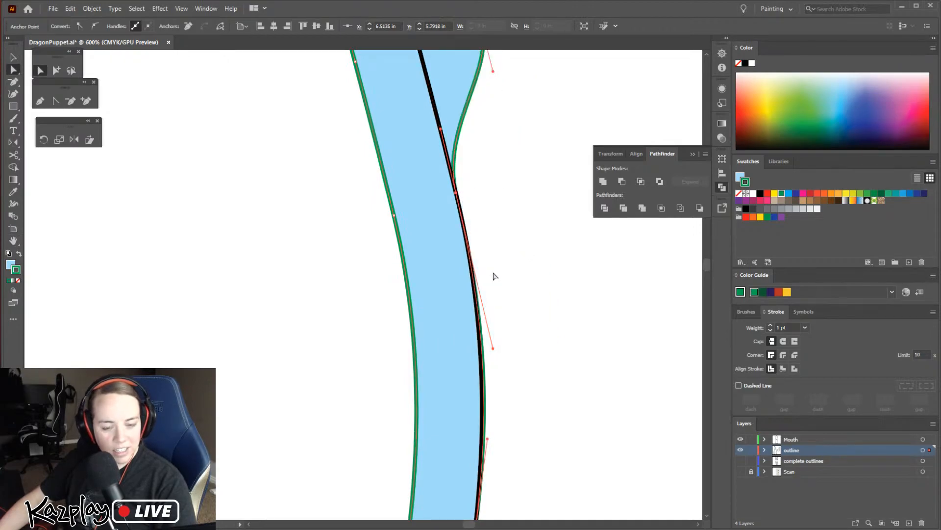
drag(488, 441, 484, 440)
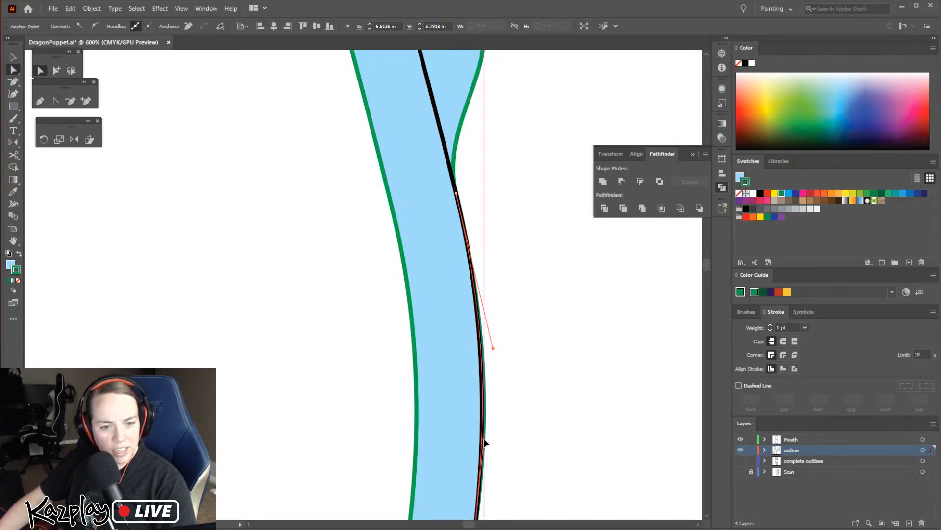
drag(493, 349, 490, 351)
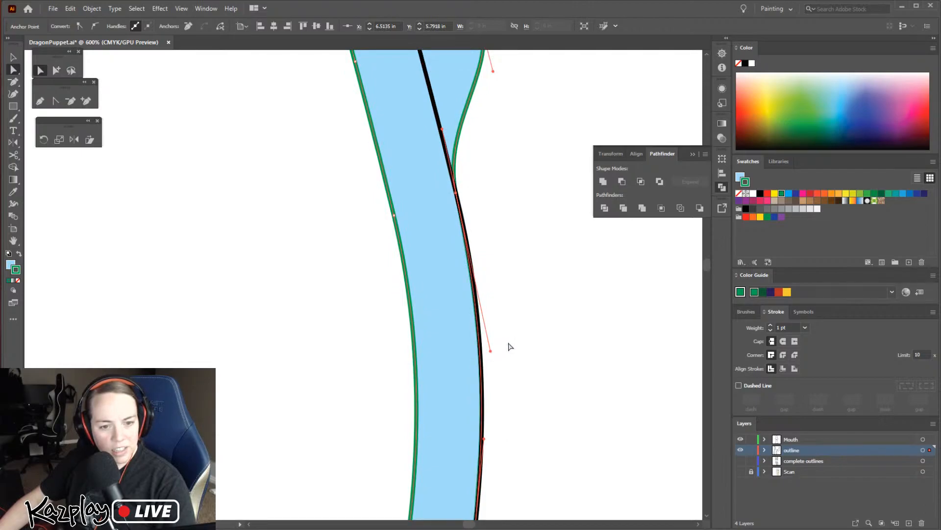
Move the strip's outer anchors from above the curve up to the outline's upper corner inward onto the black line
drag(506, 196, 527, 490)
drag(503, 324, 434, 331)
drag(492, 253, 431, 252)
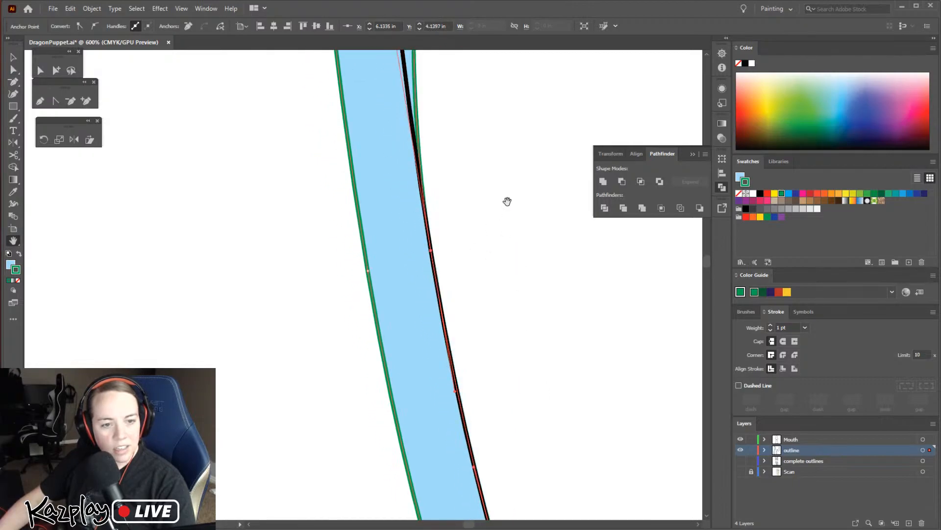
drag(501, 203, 519, 378)
drag(485, 229, 506, 395)
drag(492, 112, 426, 115)
drag(487, 88, 420, 103)
Move the outer anchor near the top curve onto the outline and fit the strip's two top-end corners to the outline's tip and left edge
drag(479, 134, 621, 355)
drag(526, 230, 612, 422)
drag(523, 332, 510, 399)
drag(475, 206, 430, 256)
drag(271, 158, 391, 296)
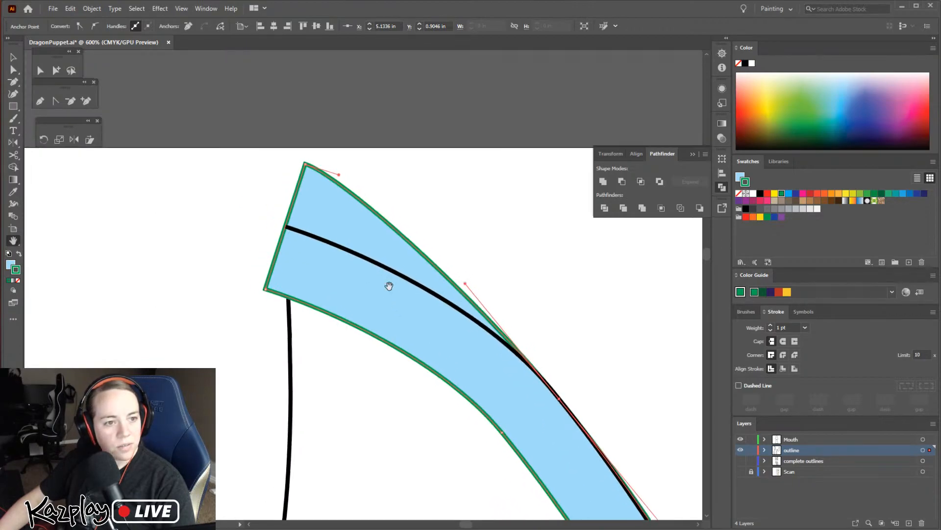
drag(305, 164, 284, 227)
drag(265, 291, 288, 298)
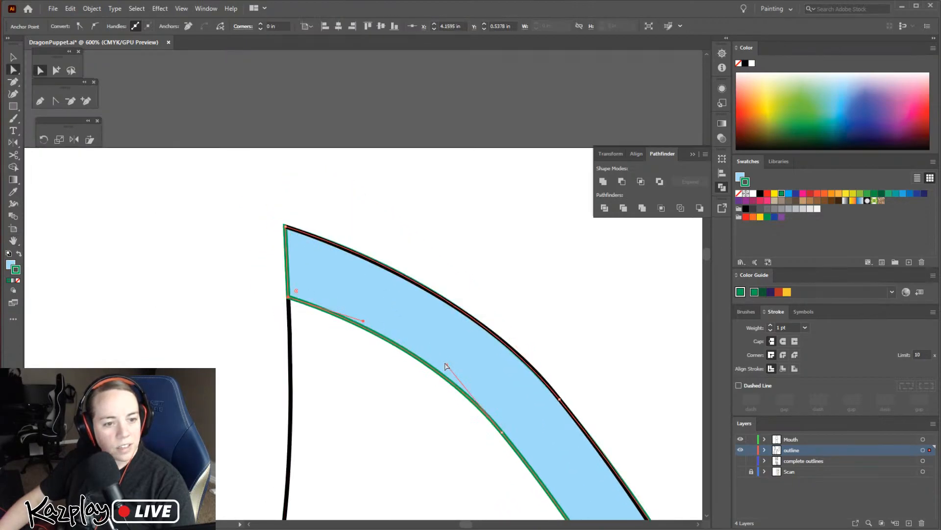
Adjust the direction handle of the anchor near the top curve so the strip's outer edge follows the black outline
drag(477, 344, 341, 206)
drag(510, 419, 377, 263)
drag(411, 294, 434, 318)
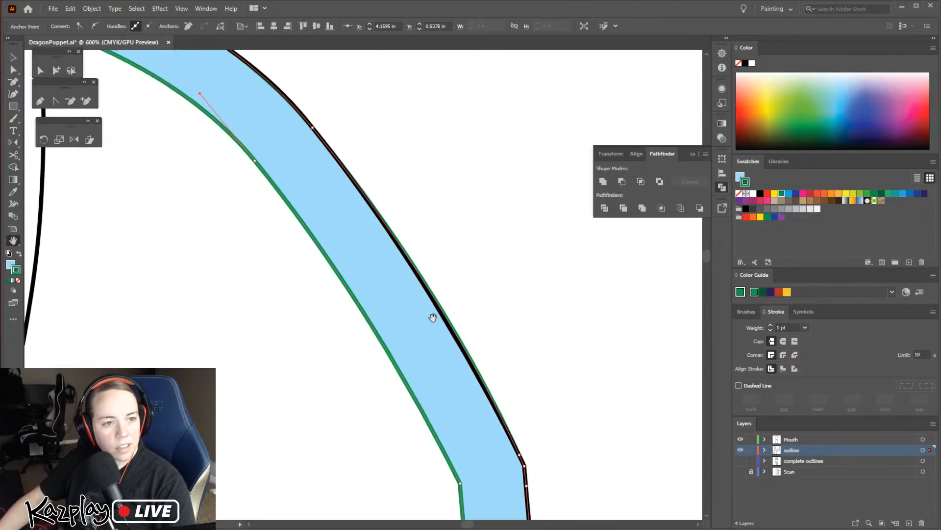
drag(320, 132, 448, 304)
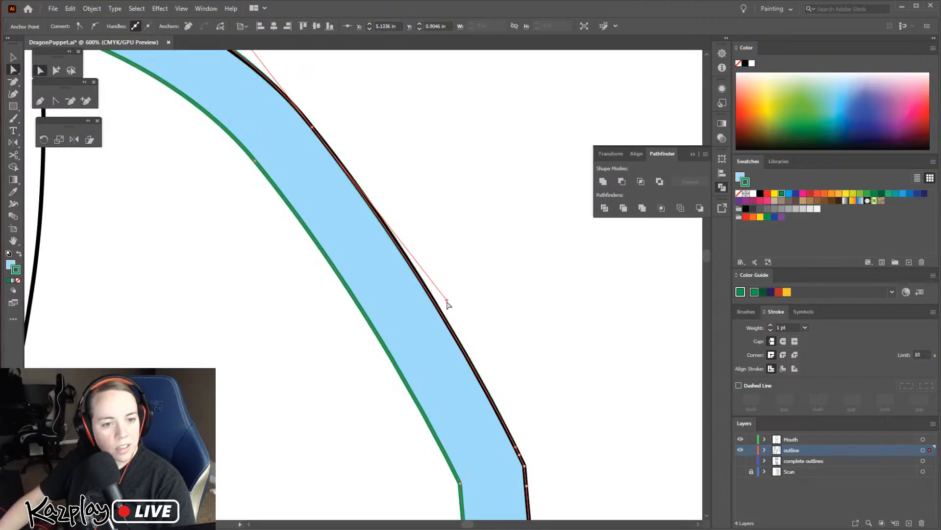
click(505, 312)
Remove the green stroke from the light blue strip, leaving only its fill
key(ctrl+minus)
key(ctrl+minus)
key(ctrl+minus)
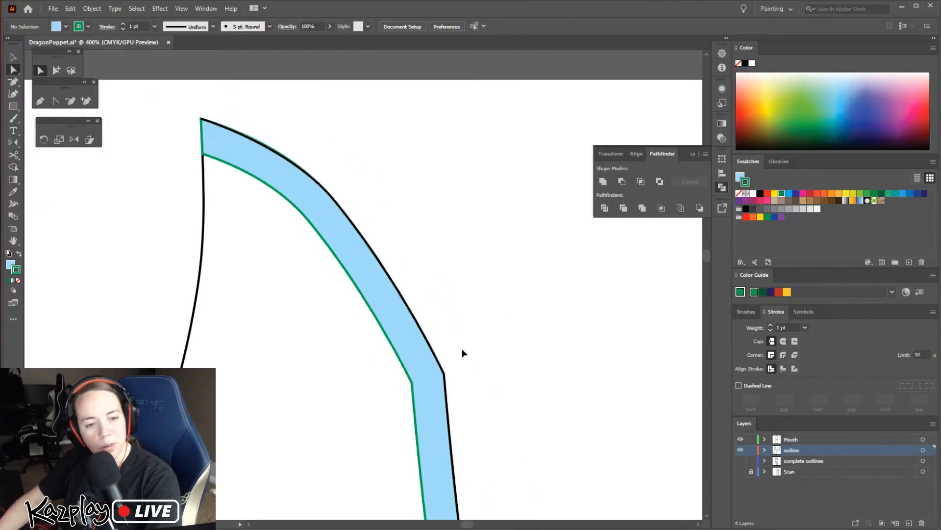
key(ctrl+minus)
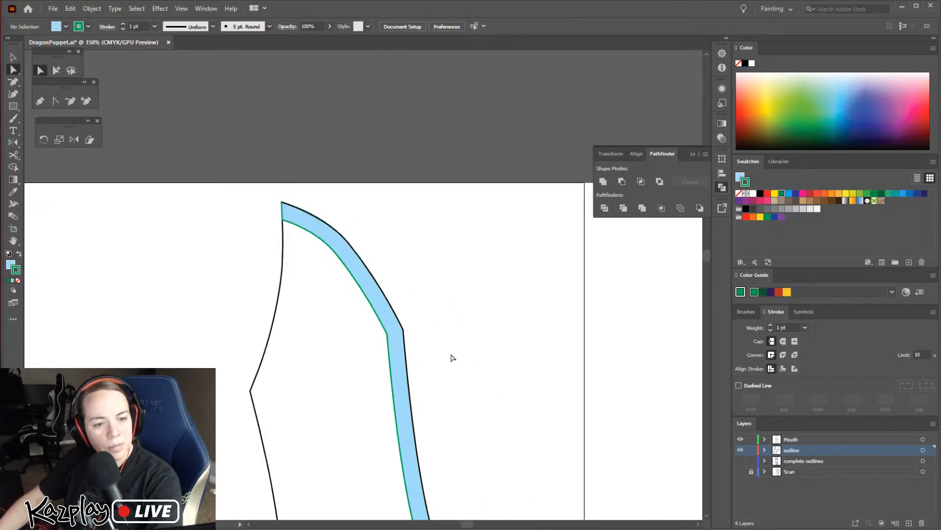
scroll(453, 400, down, 10)
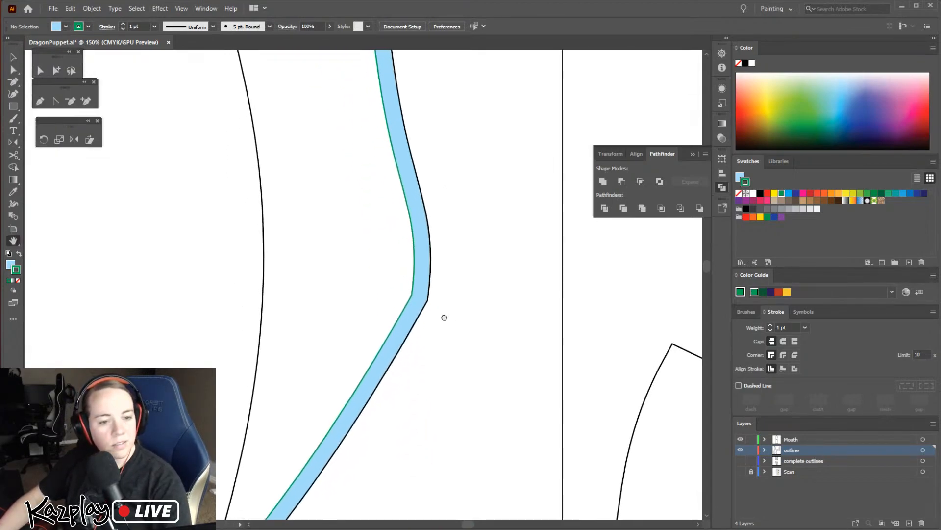
click(396, 247)
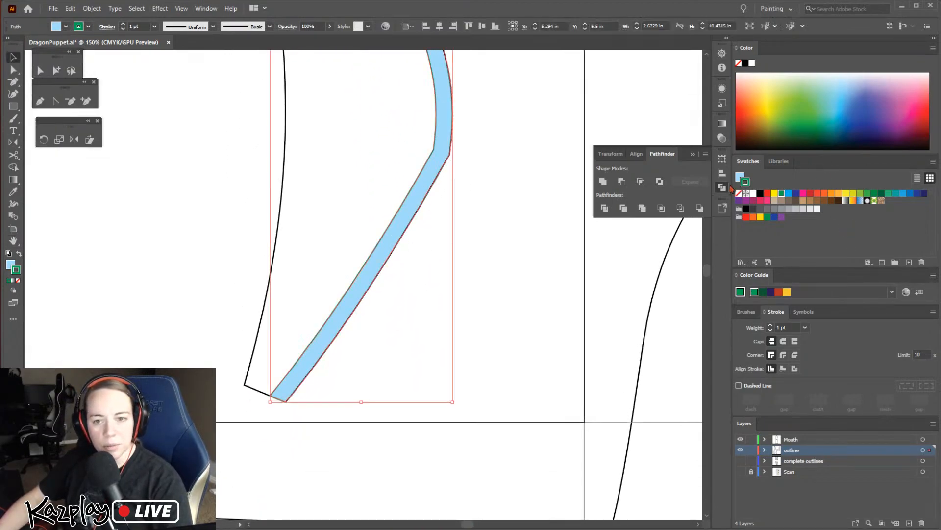
click(740, 193)
click(447, 256)
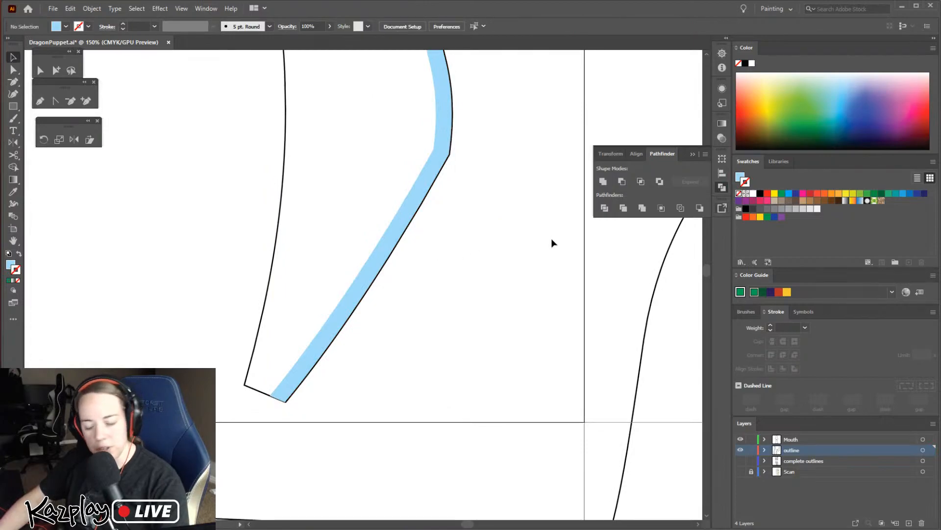
Remove the light blue strip from the outline layer and create a new layer directly below that layer
key(ctrl+minus)
drag(439, 319, 504, 399)
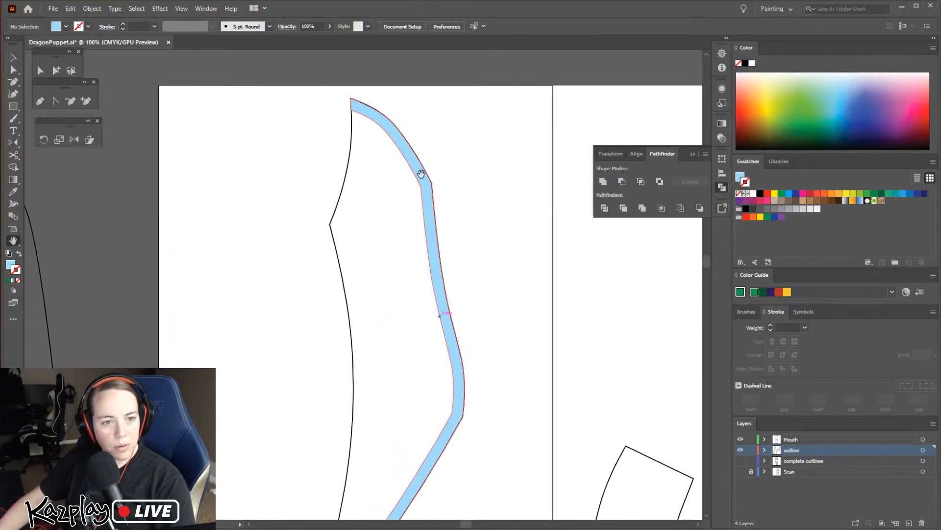
key(v)
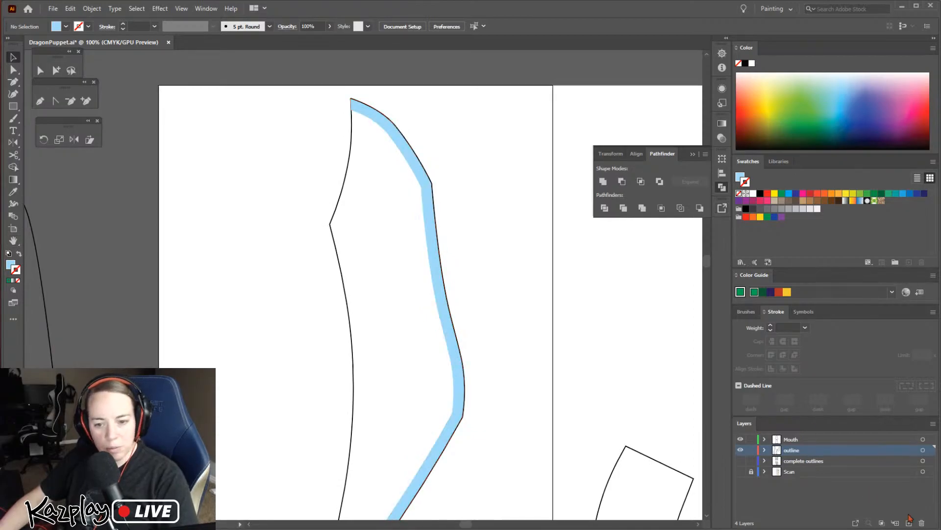
click(429, 198)
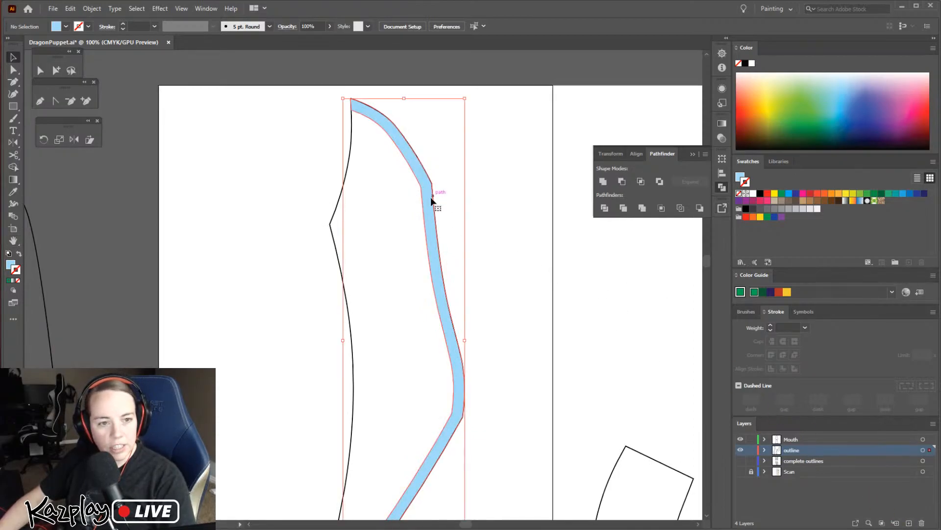
key(a)
key(Delete)
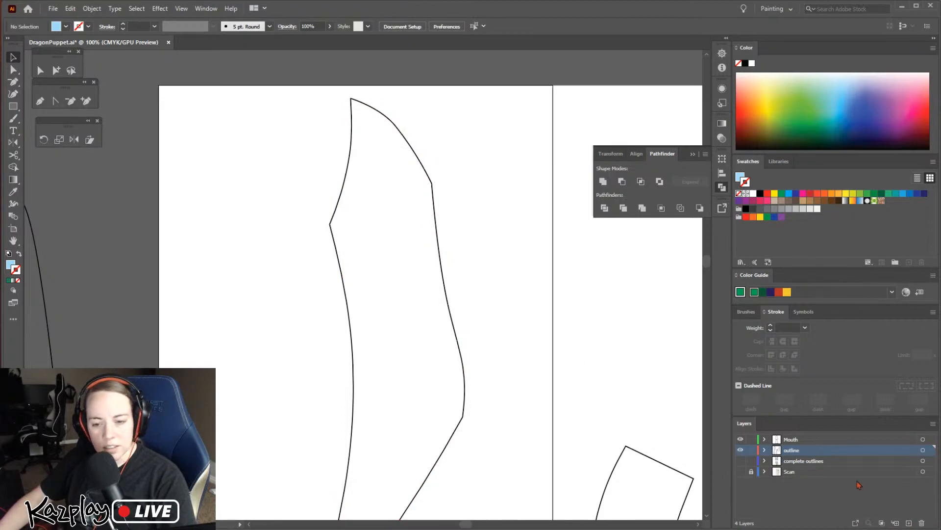
click(909, 524)
drag(796, 449, 791, 461)
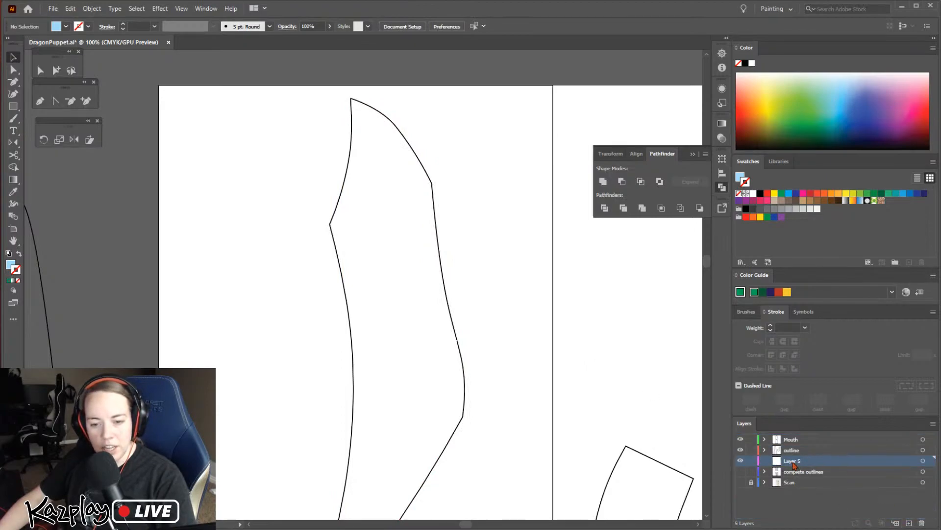
Rename the new layer Bevels and paste the light blue strip onto it at its original position
double_click(792, 462)
text(B)
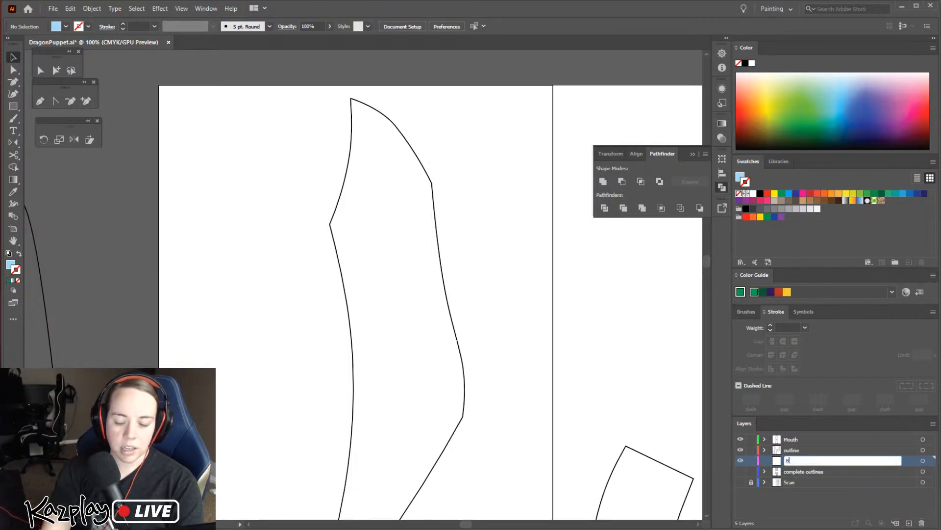
text(evels)
key(Return)
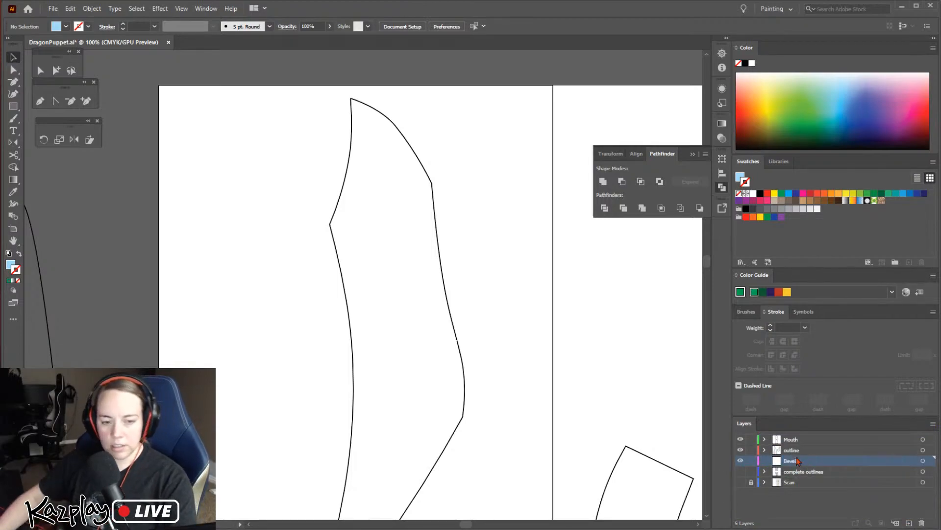
key(ctrl+f)
click(505, 325)
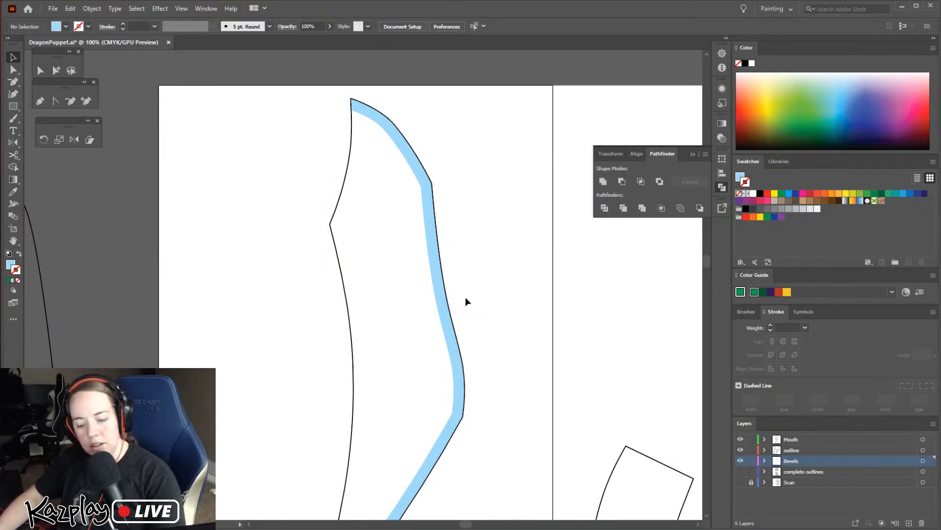
Inspect the light blue strip along the whole edge of its pattern piece and look over the neighbouring outlines
key(space)
drag(432, 319, 459, 274)
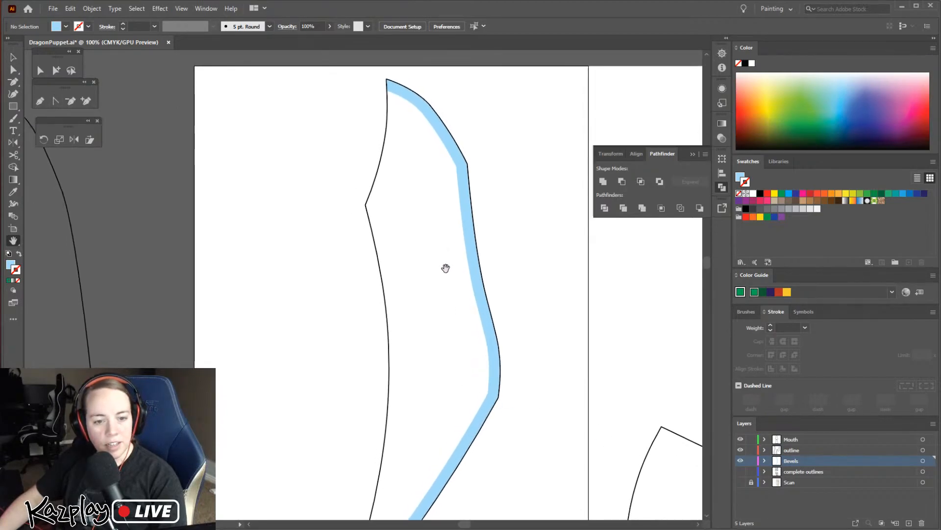
mouse_move(444, 298)
mouse_down()
mouse_move(330, 242)
mouse_move(426, 258)
mouse_move(454, 287)
mouse_up()
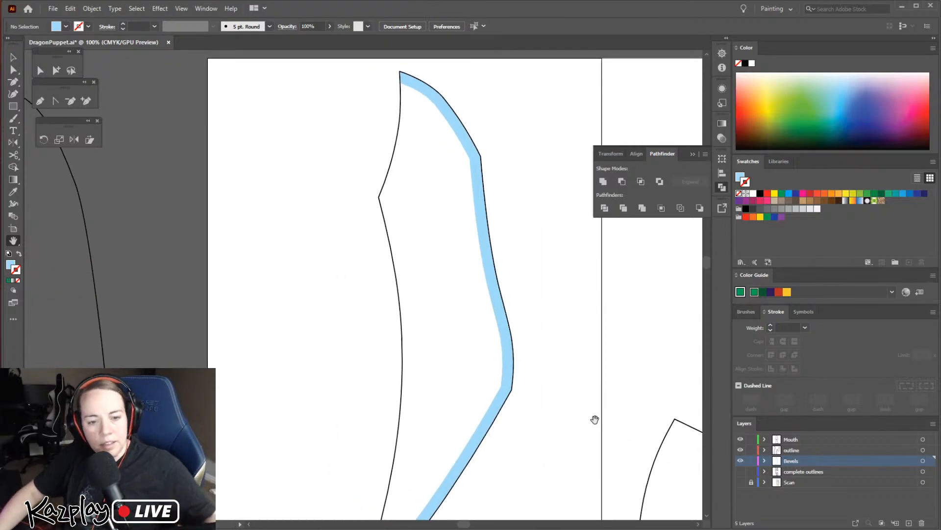
drag(568, 454, 506, 378)
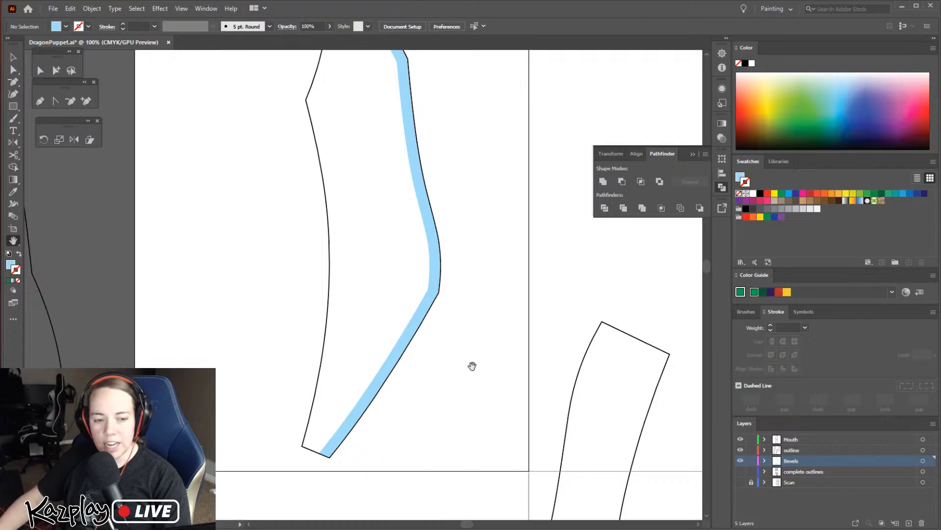
key(ctrl+minus)
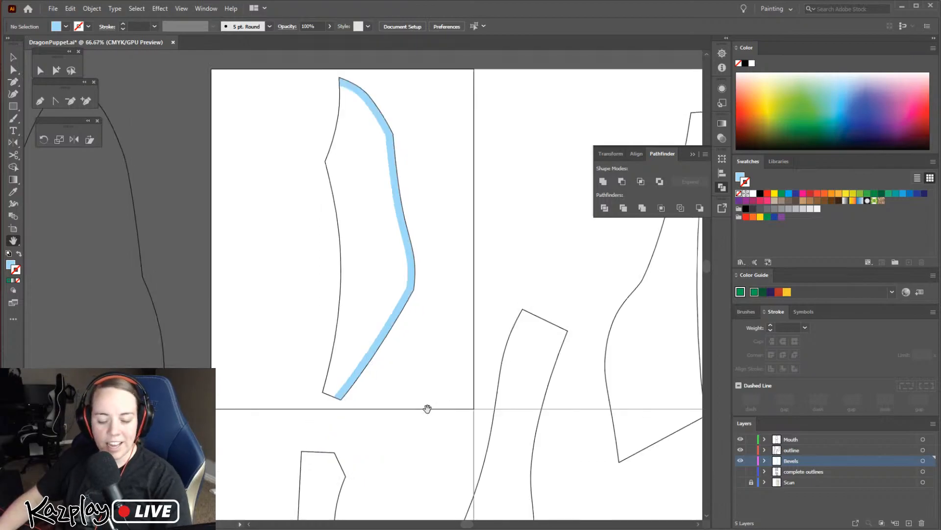
drag(416, 402, 321, 439)
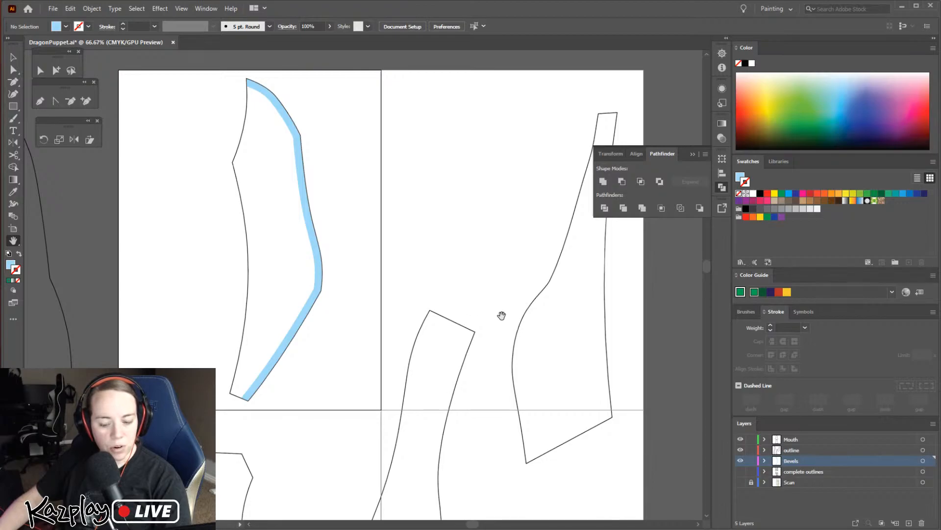
drag(500, 317, 388, 299)
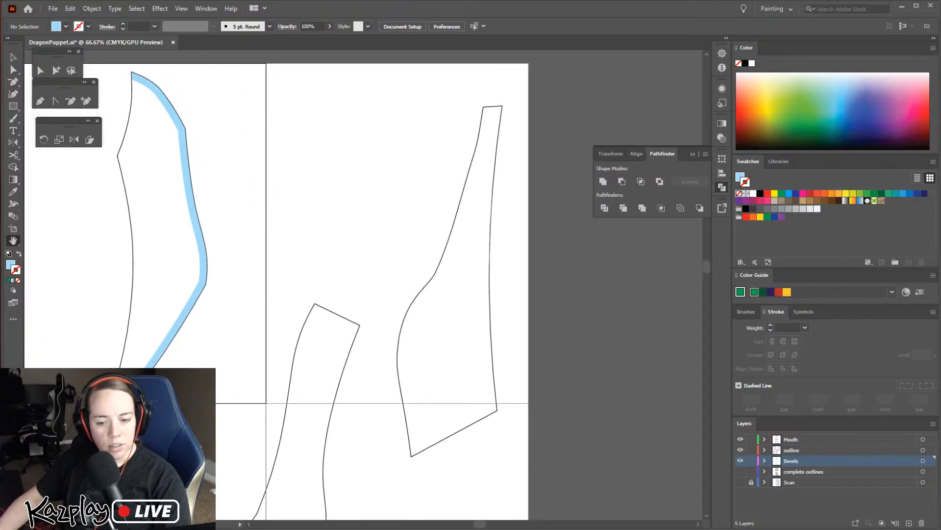
Switch to Photos, look through the pattern scan and the photo of the mounted dragon head, and return to the pattern
key(alt+Tab)
key(alt+Tab)
key(alt+Tab)
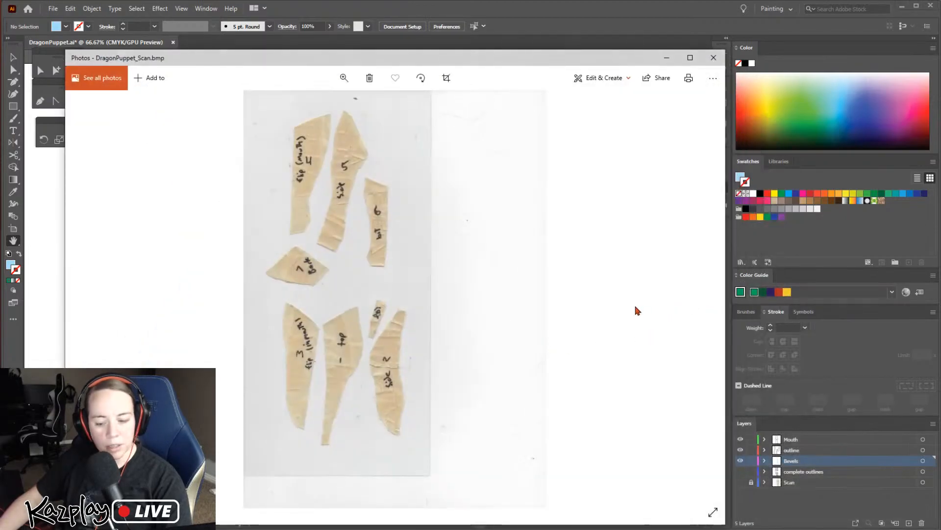
key(Right)
key(Right)
key(Left)
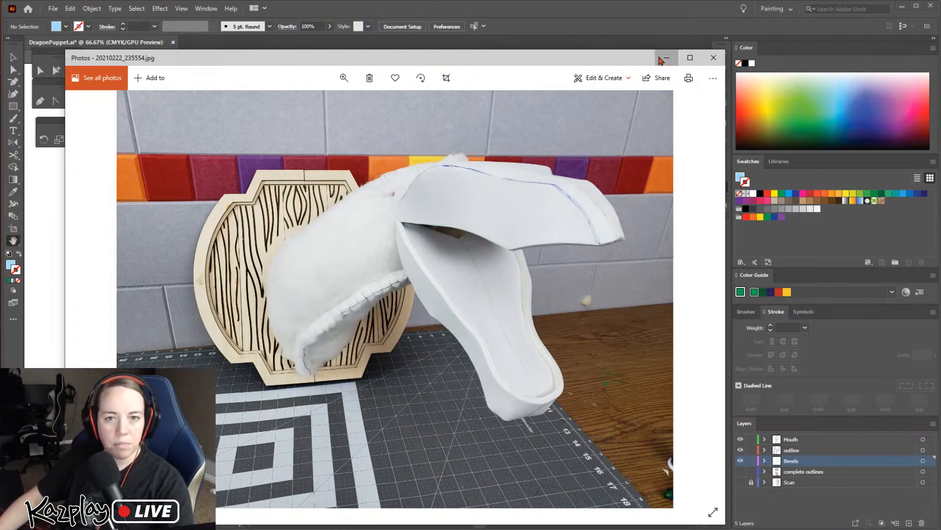
click(714, 57)
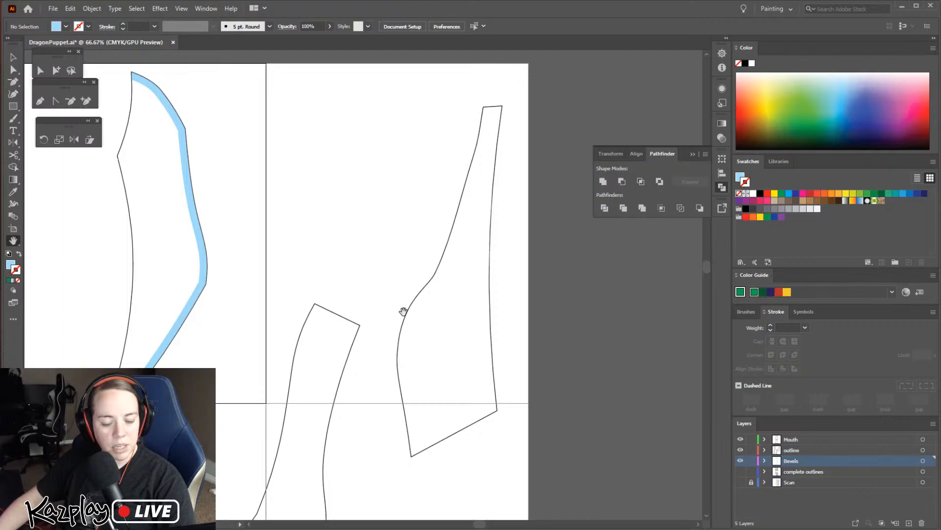
Switch back to Photos and examine the dragon head's seams in the marked-up sketch, the mounted-head photo and the hand-held head photo
key(v)
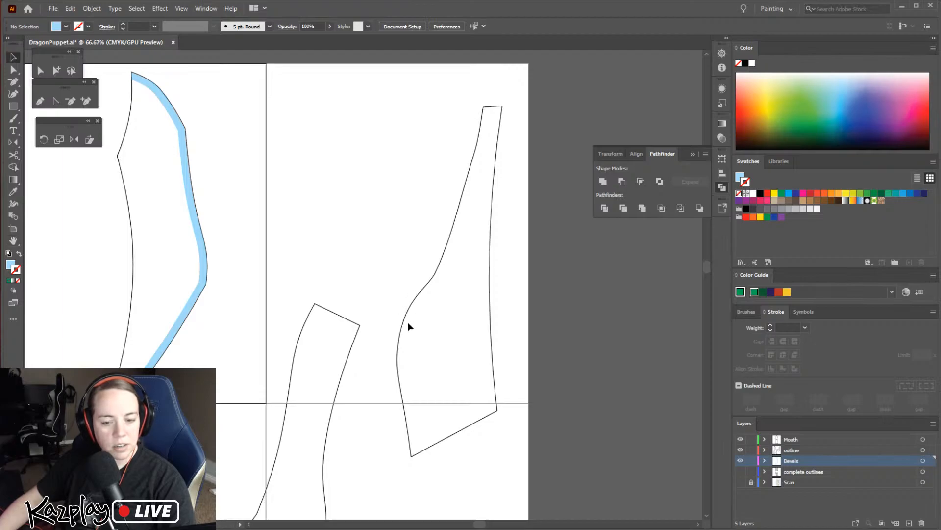
key(alt+Tab)
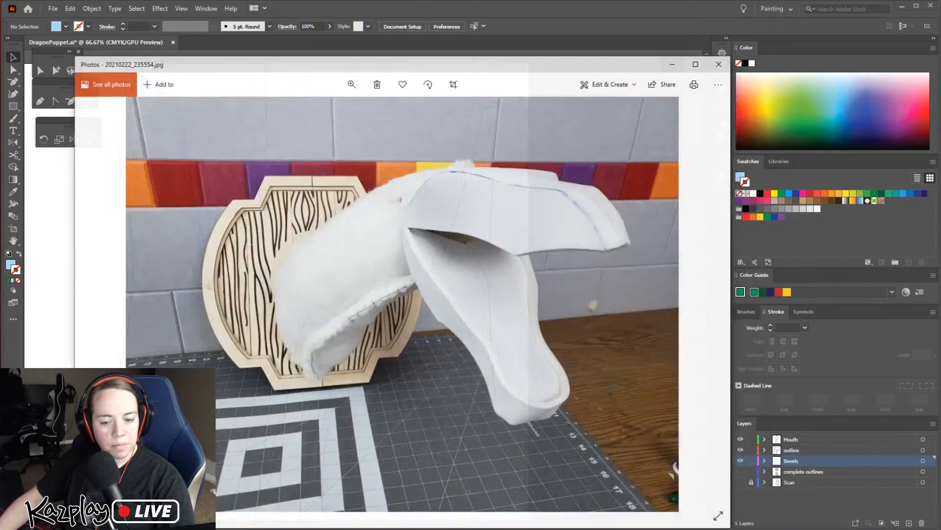
key(alt+Tab)
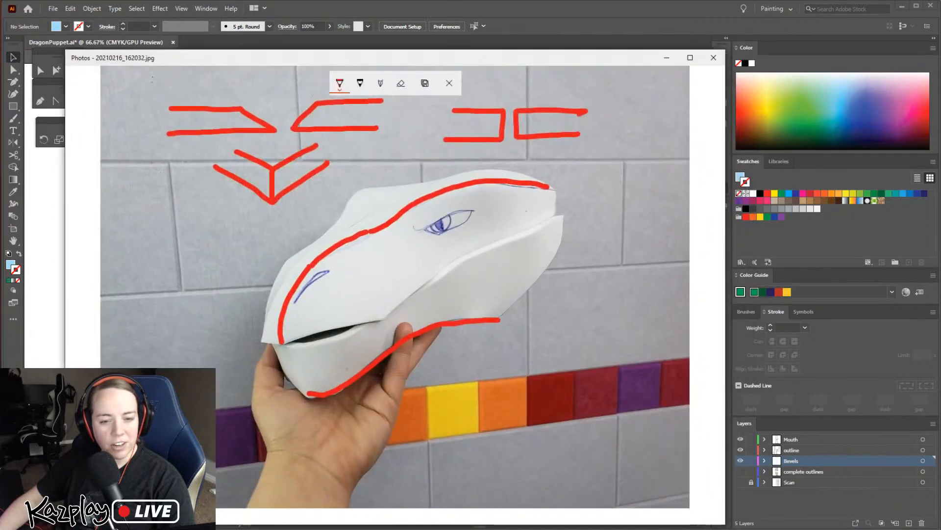
key(alt+Tab)
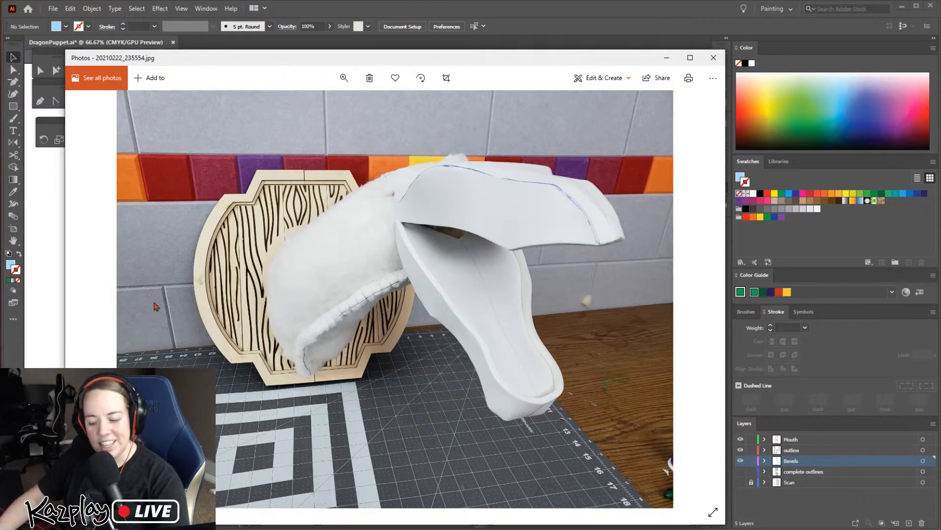
key(Left)
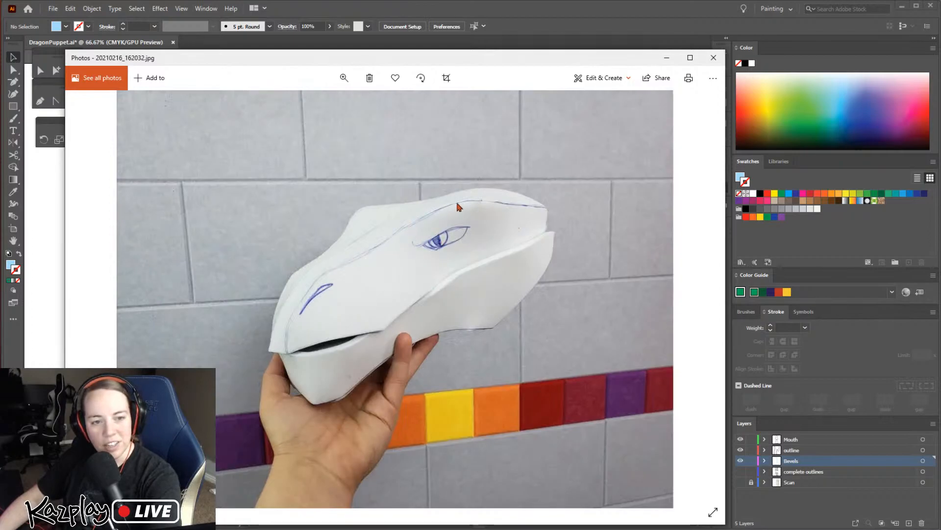
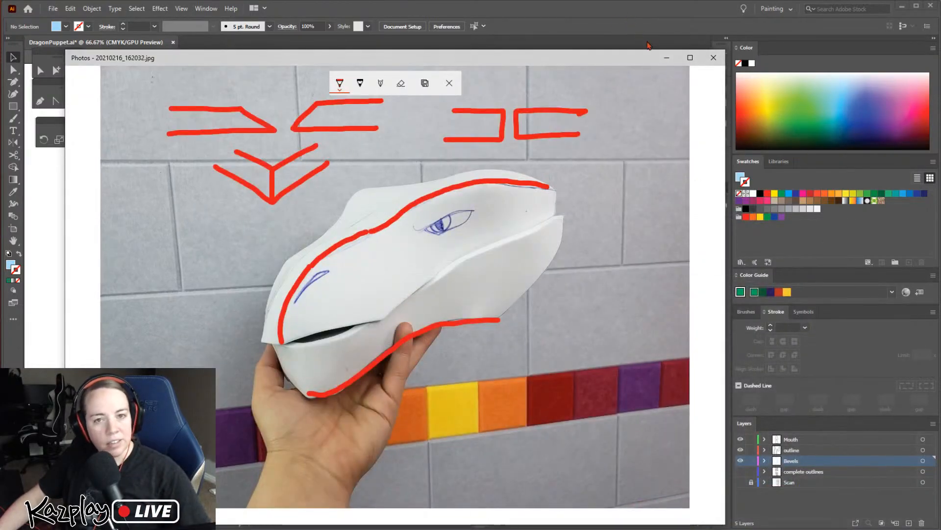
Return to the pattern in Illustrator and cut the tall tapered piece's outline at its four corners with the Scissors tool
click(668, 60)
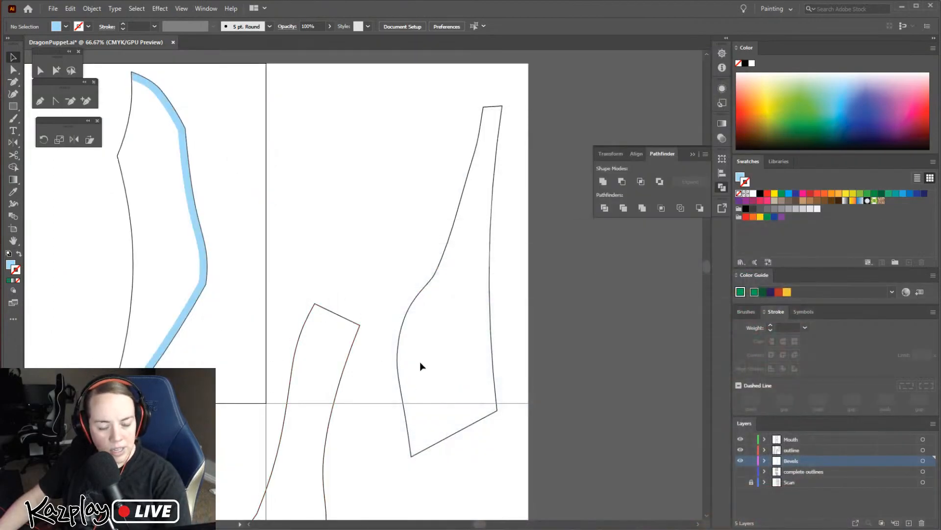
key(z)
click(449, 360)
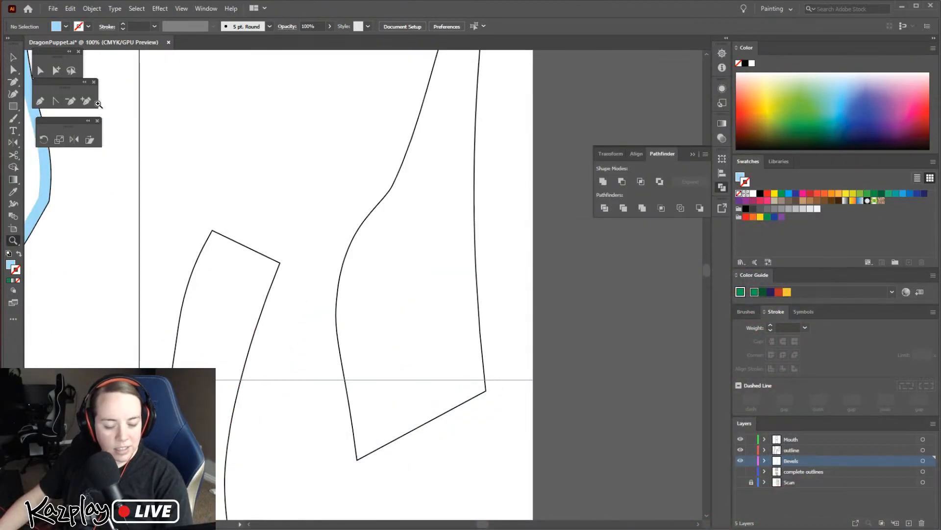
click(14, 156)
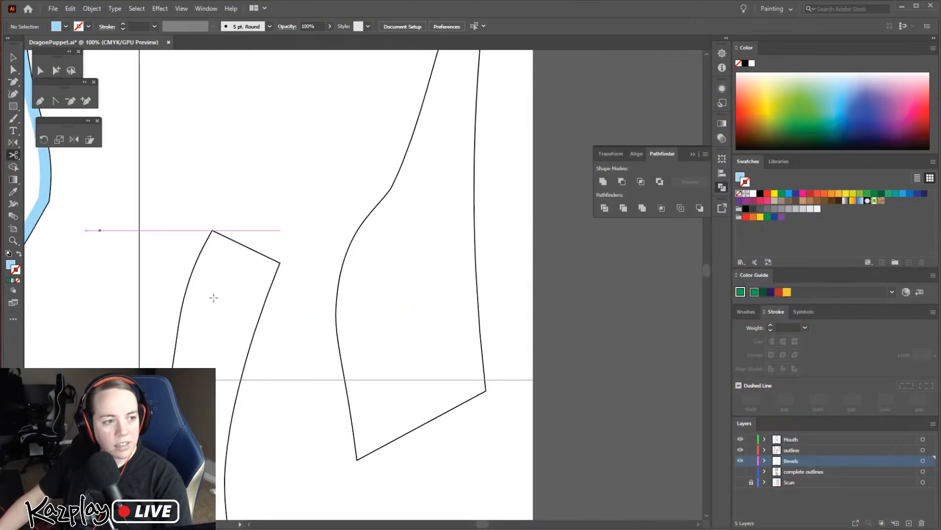
click(356, 459)
scroll(392, 299, up, 10)
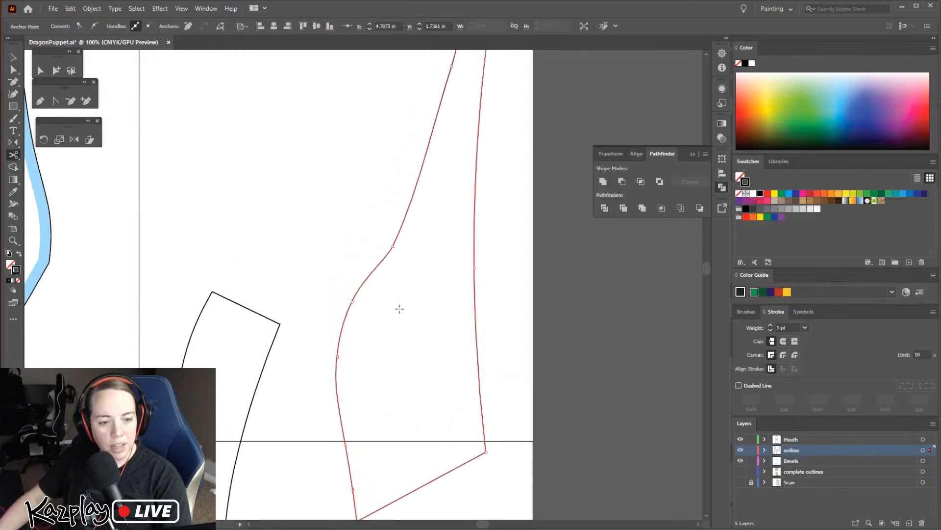
click(465, 168)
click(494, 166)
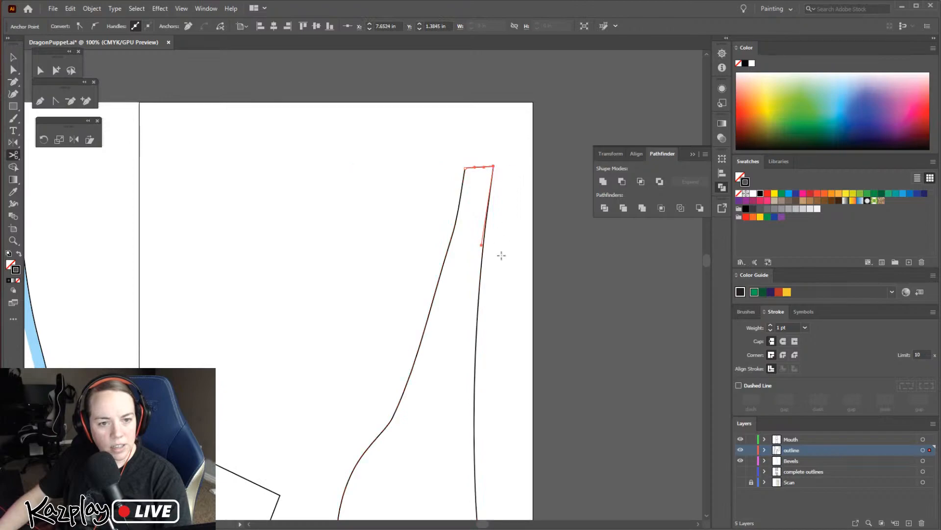
scroll(490, 300, down, 9)
click(486, 415)
Offset the tall piece's long, nearly straight edge by 0.236 in with miter joins and a miter limit of 4
key(v)
click(452, 220)
click(475, 191)
click(404, 181)
click(491, 191)
click(472, 192)
scroll(496, 177, up, 6)
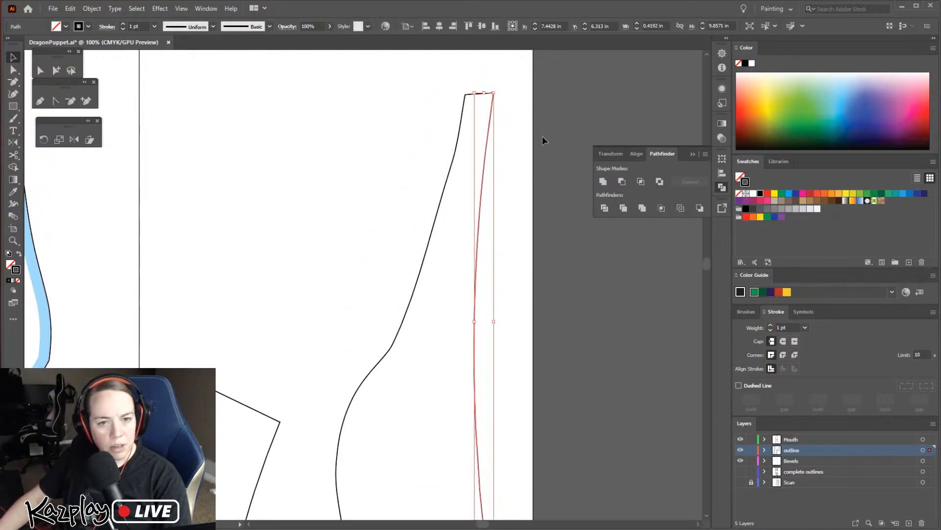
click(93, 9)
mouse_move(143, 251)
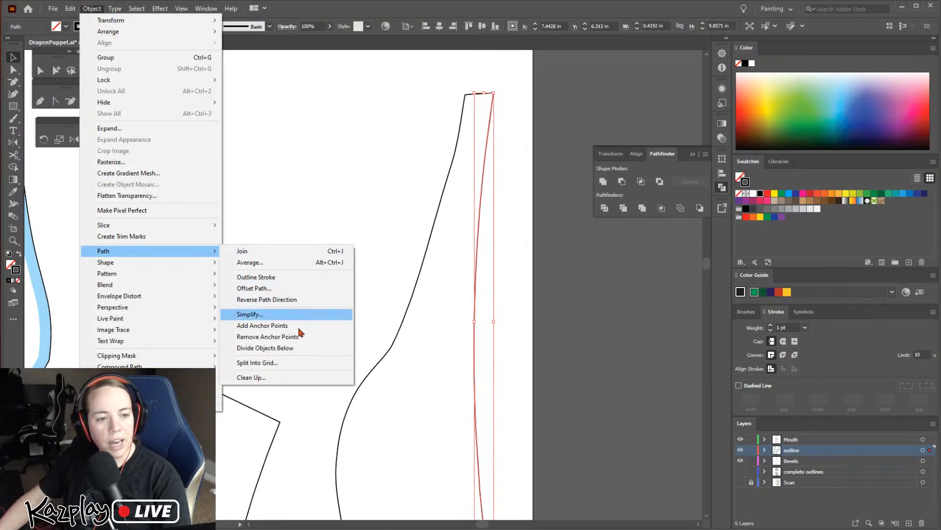
click(253, 288)
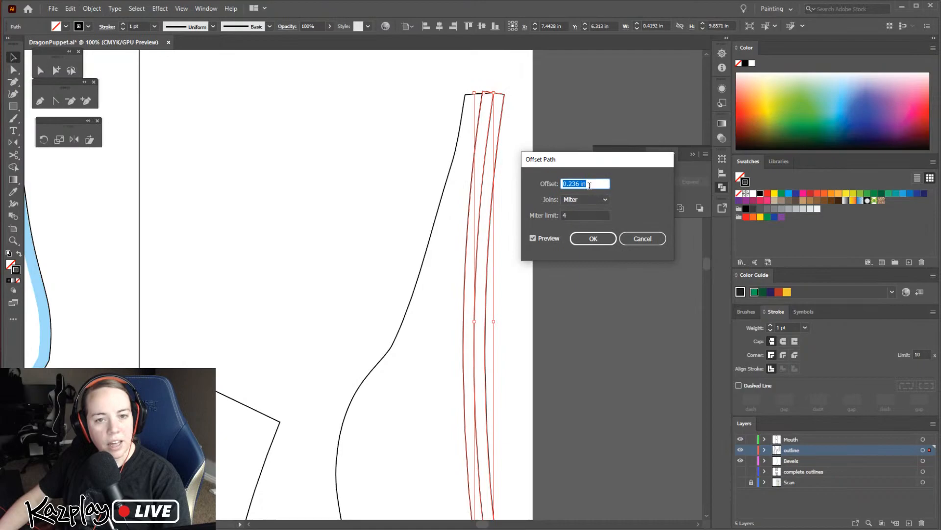
click(594, 238)
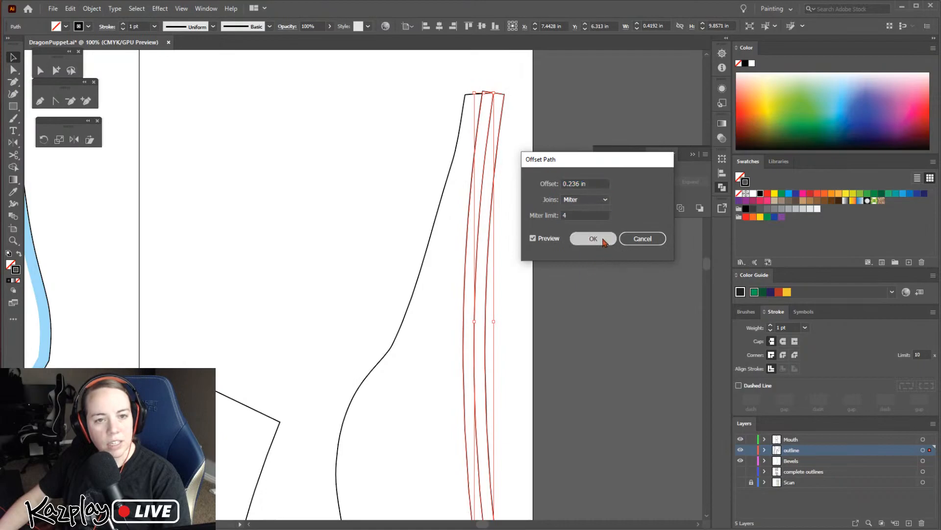
Move the offset strip onto the Bevels layer, keeping its original position
key(ctrl+z)
click(515, 142)
click(809, 465)
key(ctrl+f)
click(524, 78)
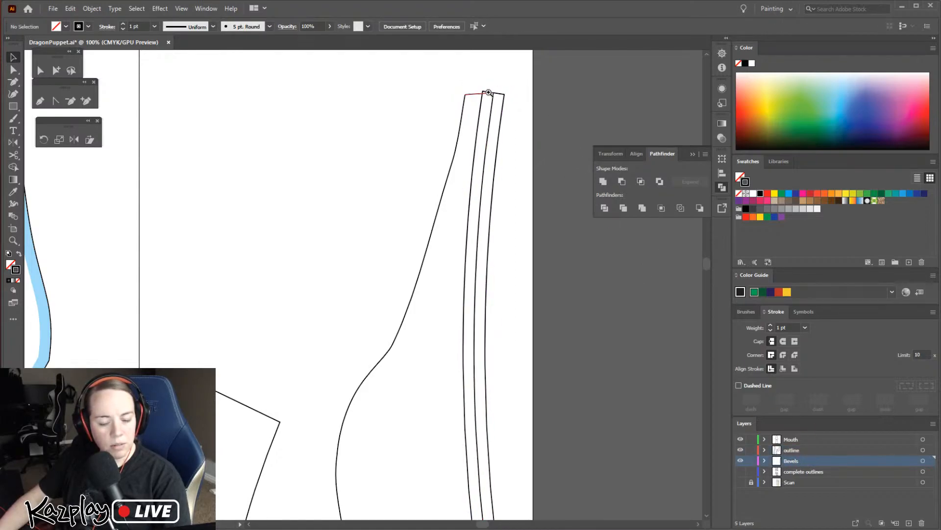
Fit the strip's narrow upper end to the outline, lowering its inner corner onto the top edge and snapping its outer corner to the outline's corner
key(z)
click(487, 94)
click(393, 265)
click(320, 329)
key(a)
click(368, 252)
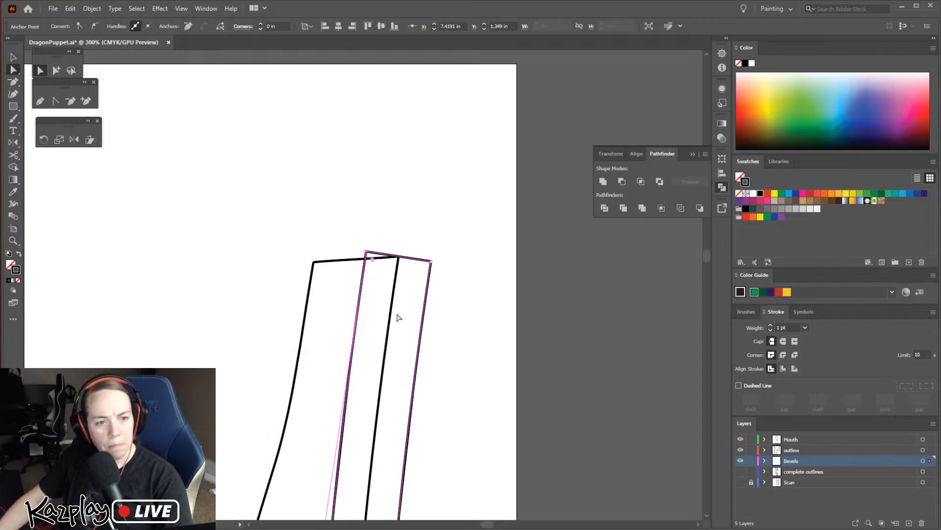
key(Down)
key(Down)
key(Down)
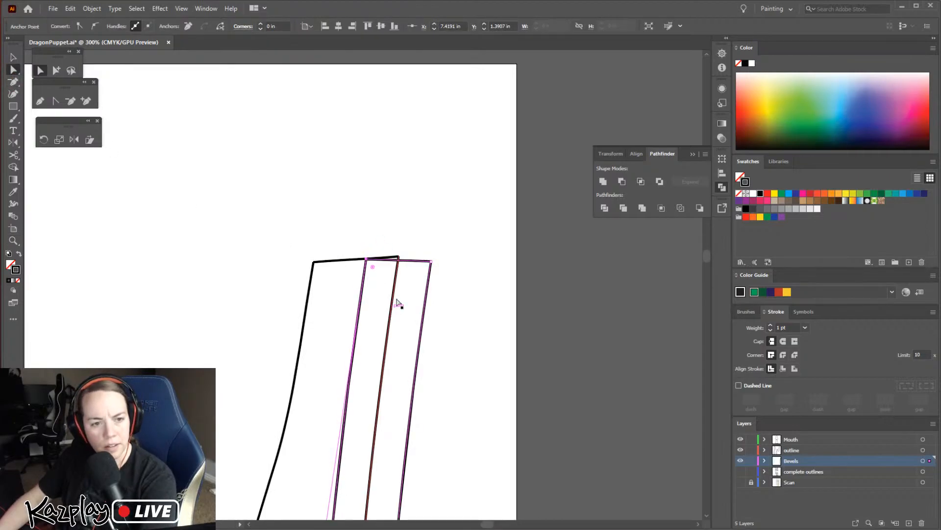
drag(431, 261, 399, 259)
scroll(411, 353, down, 2)
scroll(411, 354, down, 5)
key(ctrl+minus)
key(ctrl+minus)
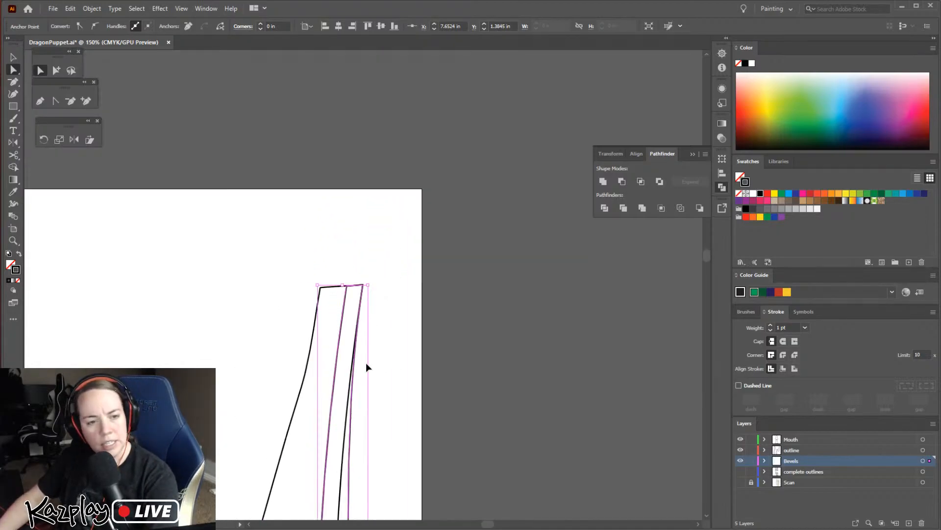
key(ctrl+minus)
key(ctrl+minus)
scroll(387, 392, down, 6)
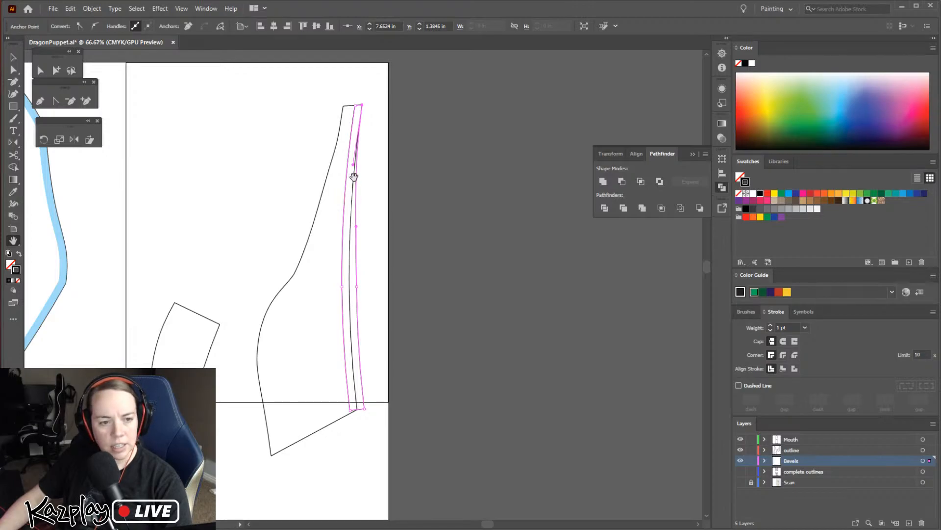
Nudge the middle anchor on the strip's inner side outward onto the piece's outline
key(v)
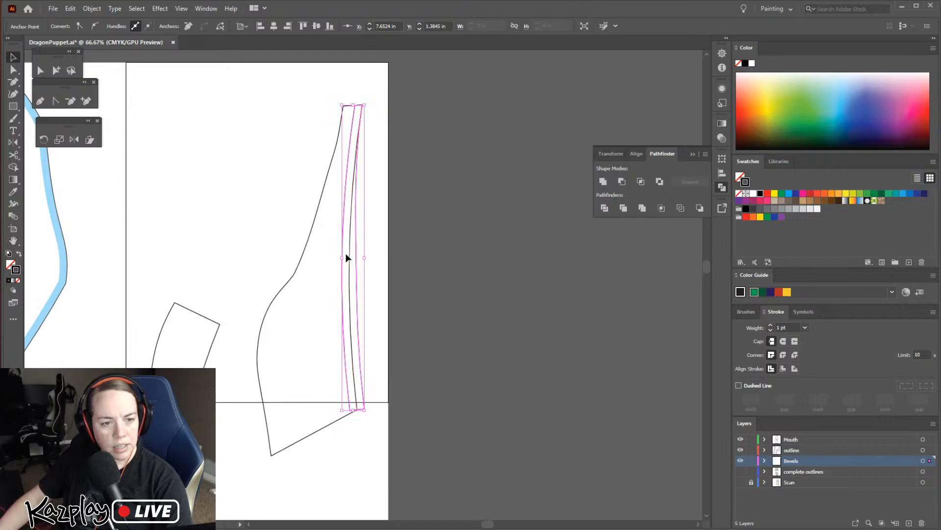
key(a)
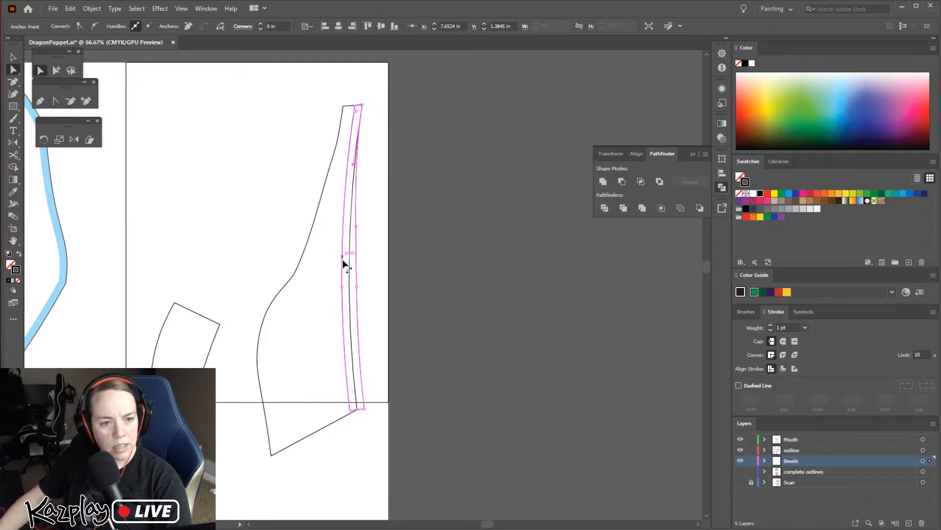
click(342, 286)
key(Right)
key(Right)
key(Right)
key(Right)
key(Right)
key(Right)
key(Right)
key(Right)
key(Right)
key(Right)
key(Right)
key(Right)
key(Right)
key(Right)
key(Right)
key(Right)
key(Right)
key(Right)
key(Right)
key(Right)
key(Right)
key(Right)
key(Right)
key(Right)
key(Right)
key(Right)
key(Right)
key(Right)
key(Right)
key(Right)
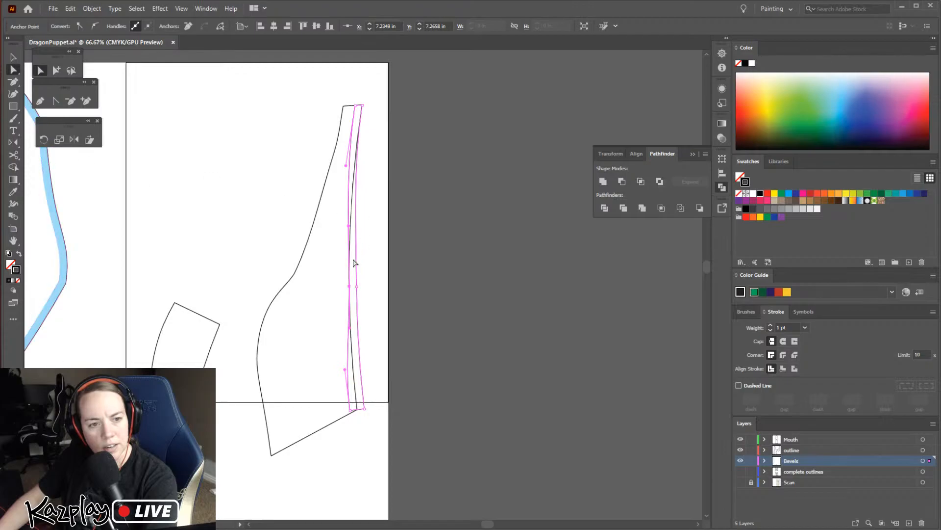
Move the middle anchor on the strip's outer side inward until it meets the inner anchor on the outline
click(357, 286)
key(Left)
key(Left)
key(Left)
key(Left)
key(Left)
key(Left)
key(Left)
key(Left)
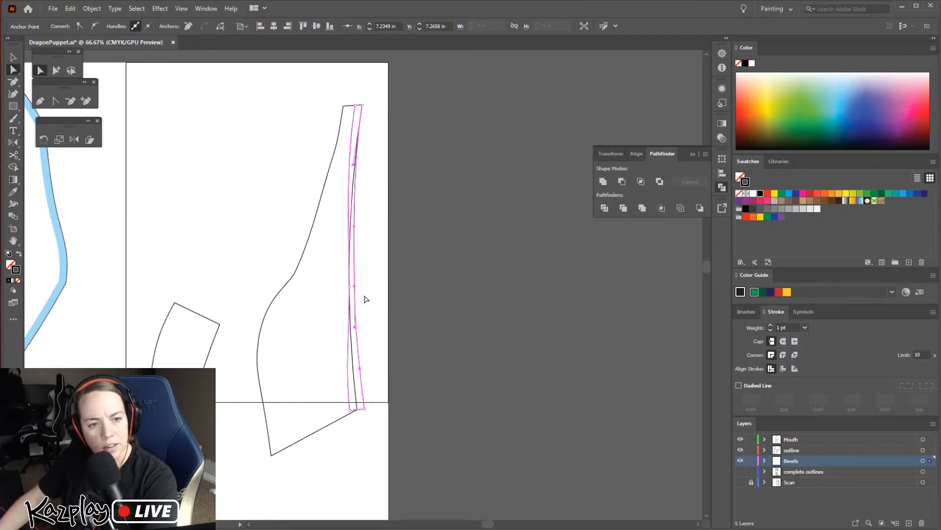
key(Left)
key(Left)
key(Left)
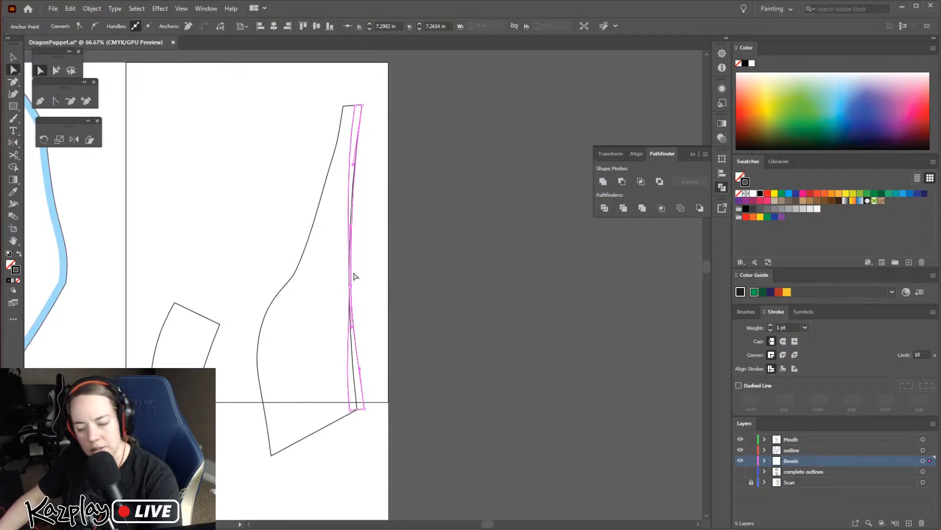
key(ctrl+=)
key(ctrl+=)
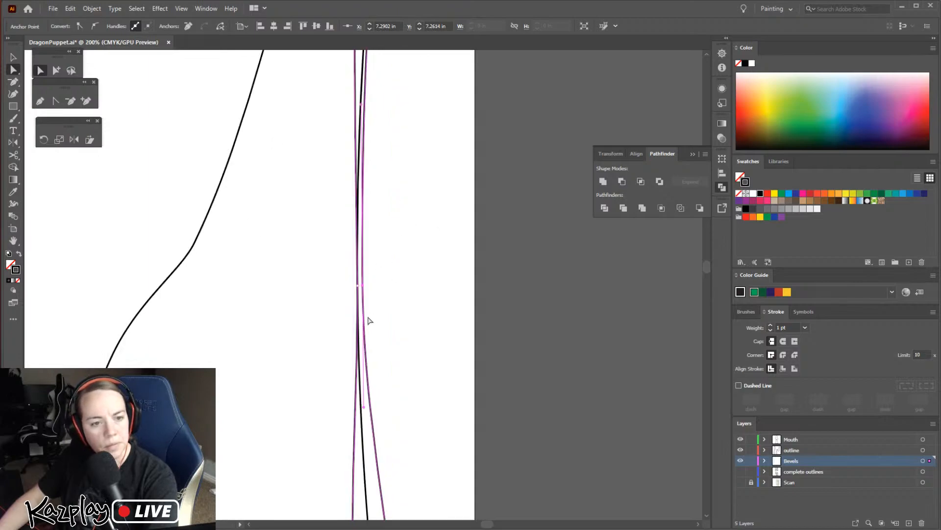
key(ctrl+=)
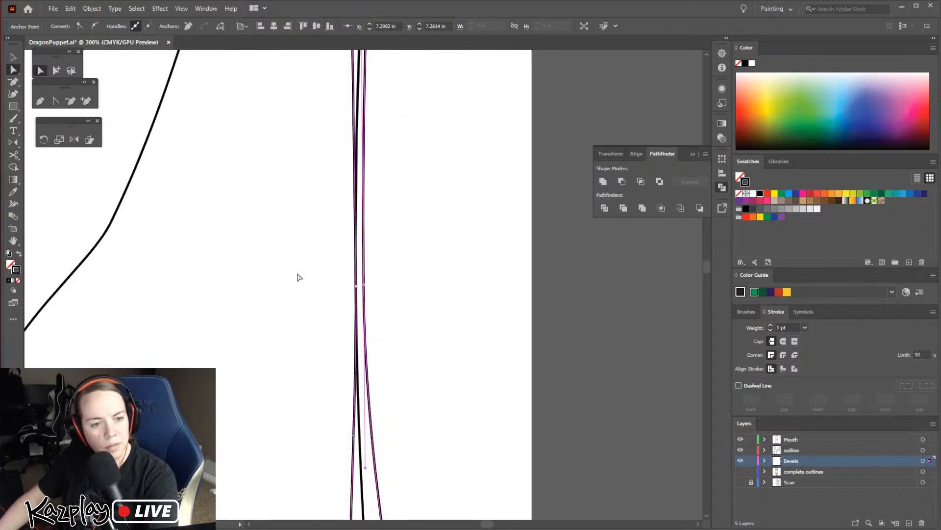
drag(363, 284, 358, 290)
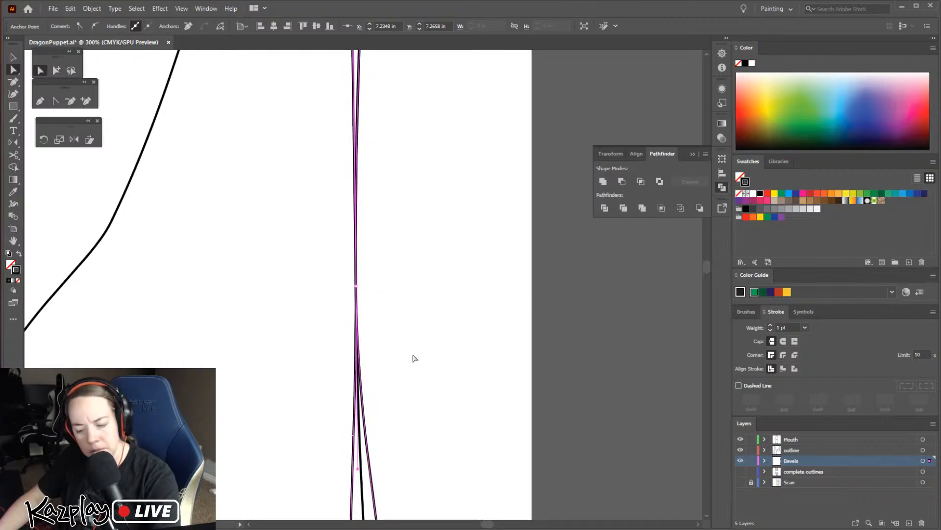
Delete the two anchor points at the strip's lower end so the bevel stops at the middle anchors
key(ctrl+minus)
key(ctrl+minus)
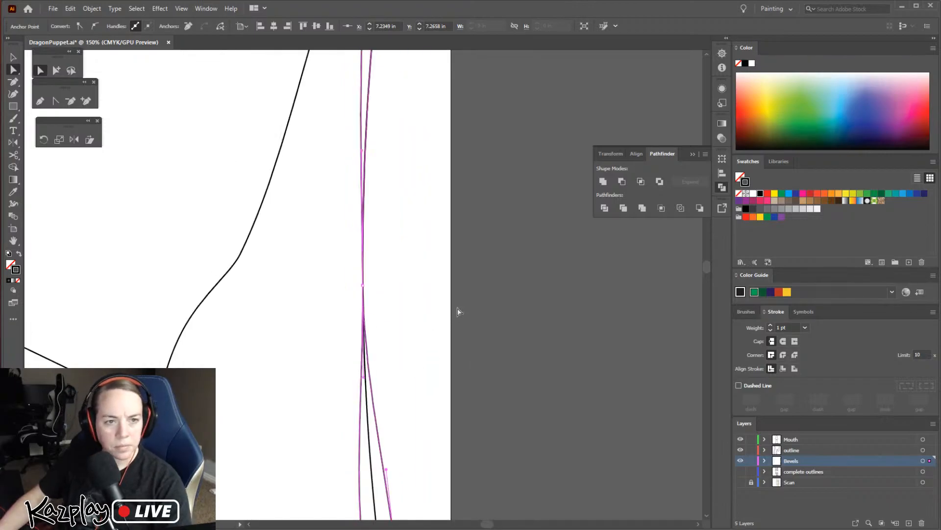
key(ctrl+minus)
click(461, 260)
key(space)
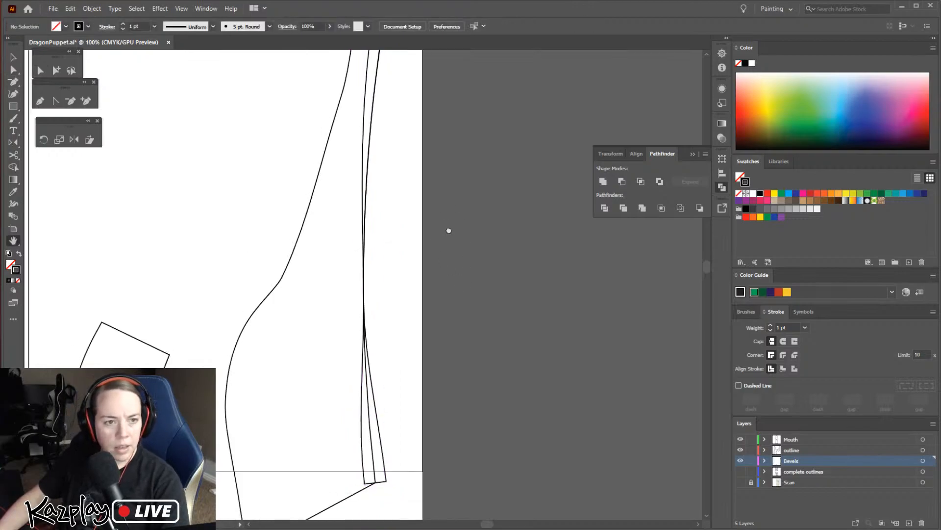
drag(449, 214, 429, 320)
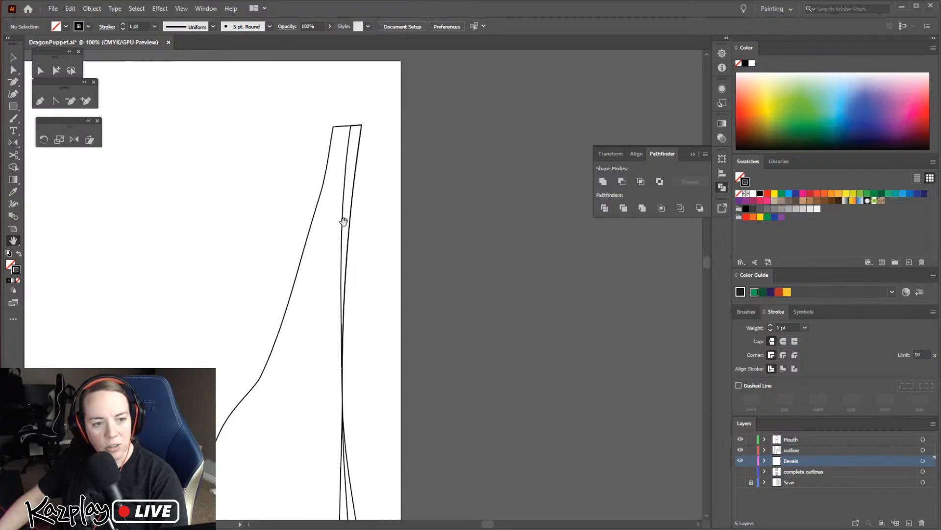
drag(355, 374, 346, 192)
click(71, 101)
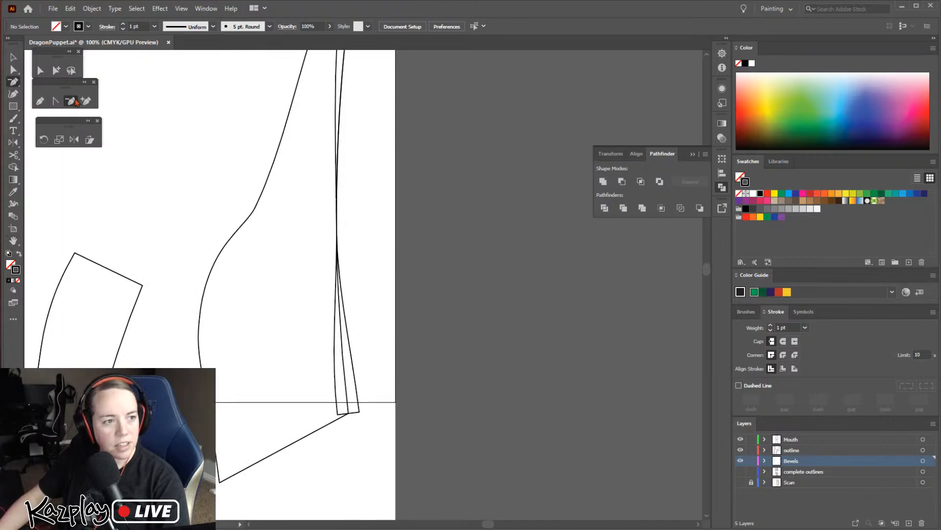
click(338, 417)
click(361, 414)
key(v)
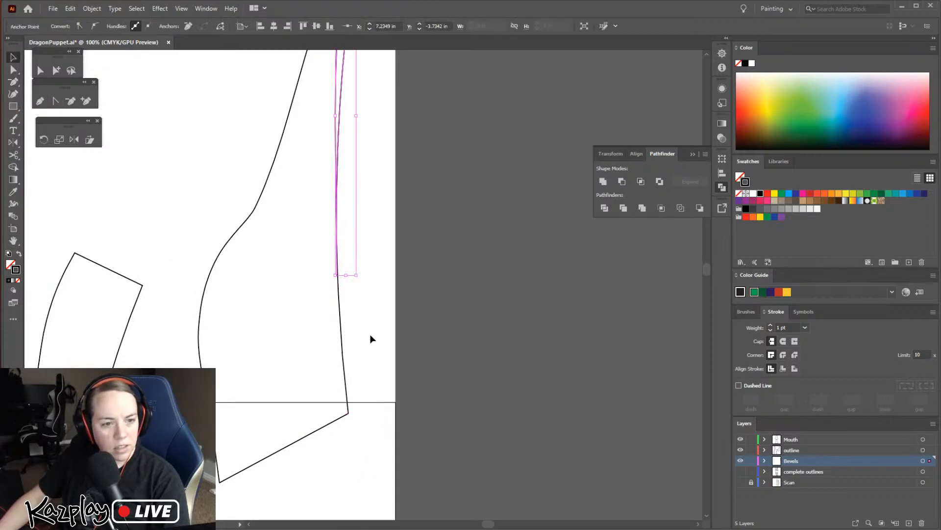
Try to delete the leftover tip that extends below the strip's middle anchors
click(392, 230)
scroll(397, 289, up, 3)
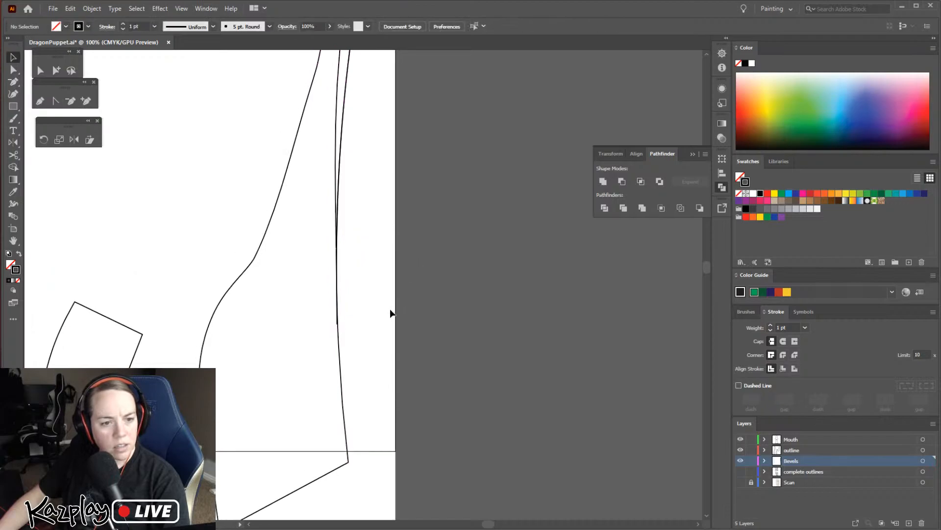
click(336, 364)
click(319, 161)
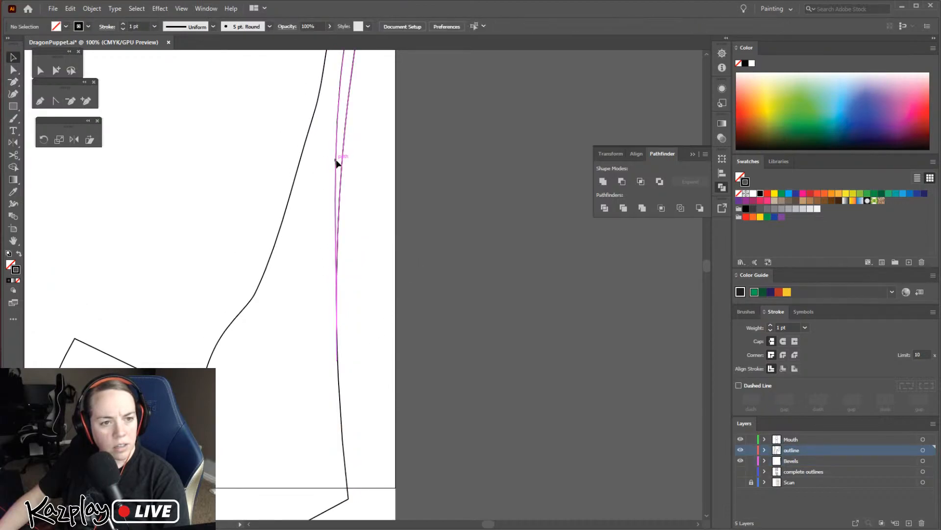
click(336, 164)
key(ctrl+equal)
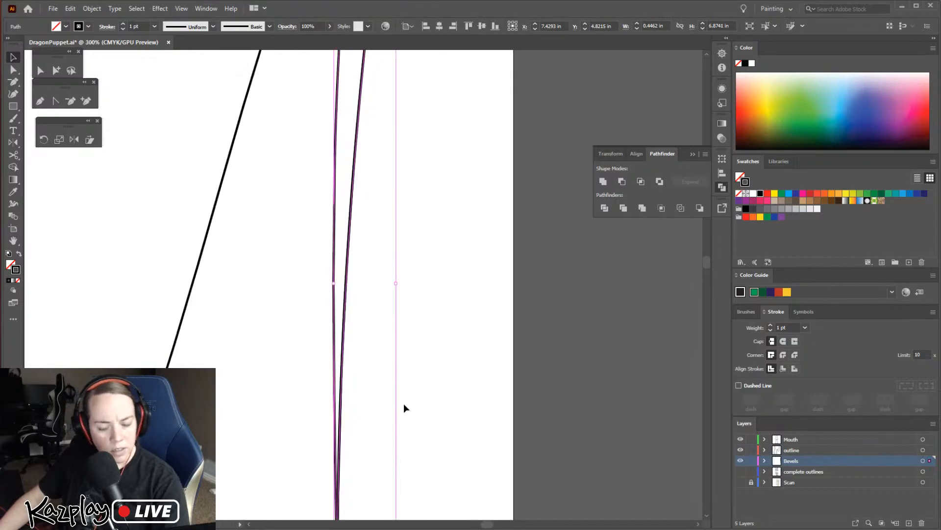
drag(384, 348, 398, 170)
drag(410, 325, 414, 147)
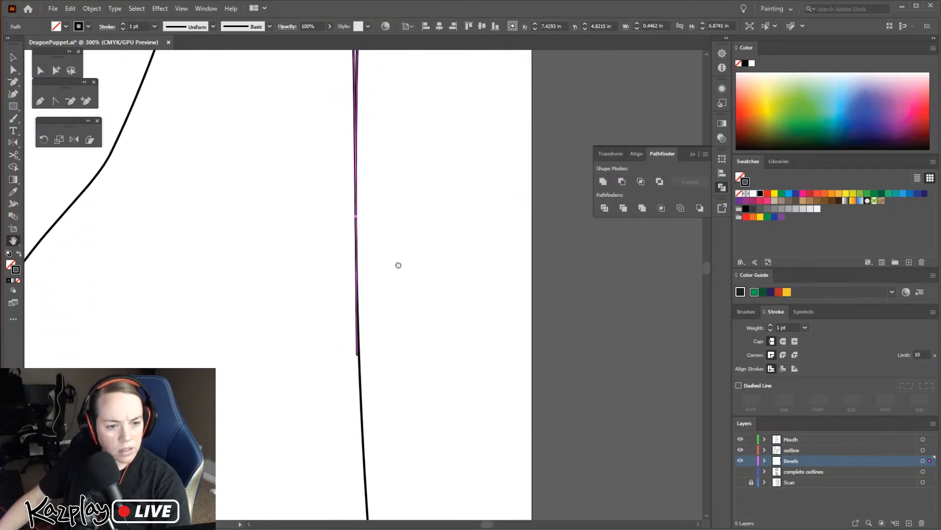
click(70, 101)
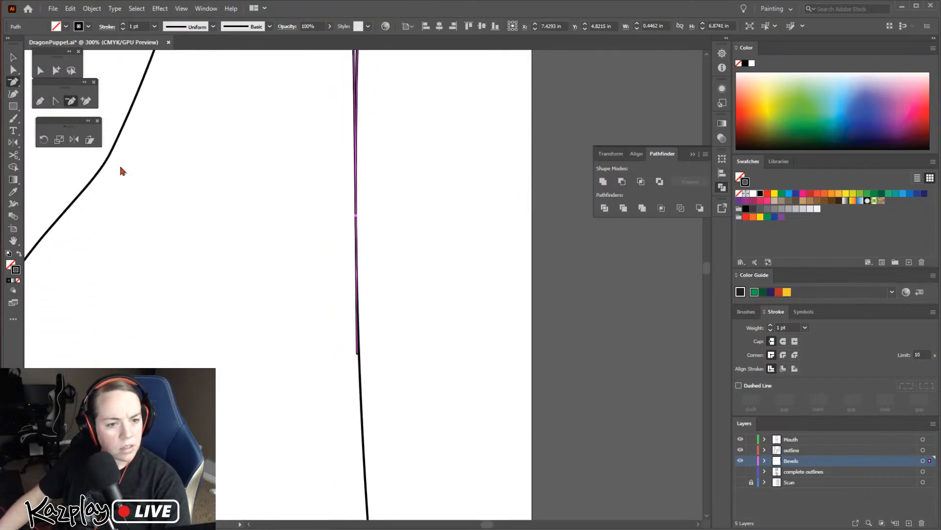
click(356, 356)
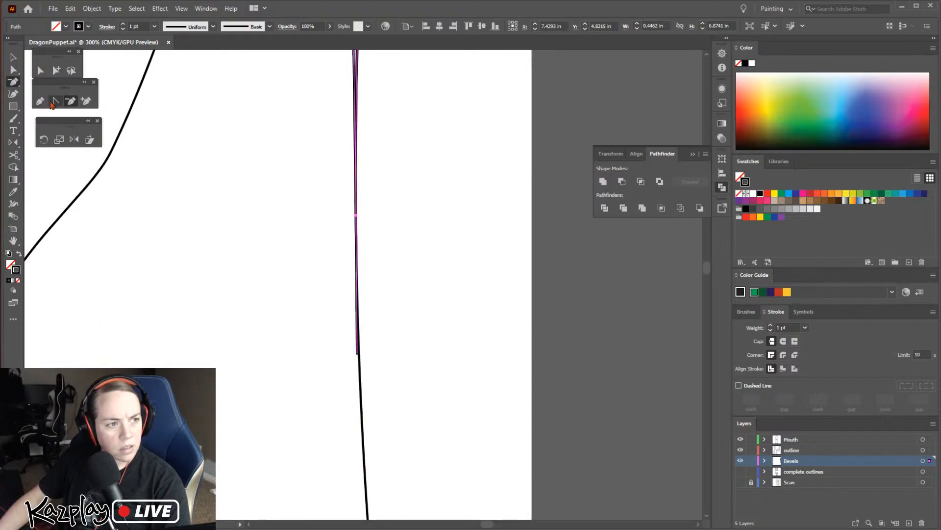
Convert the coinciding middle anchors of the strip and the outline to corner points
click(12, 71)
drag(335, 211, 390, 226)
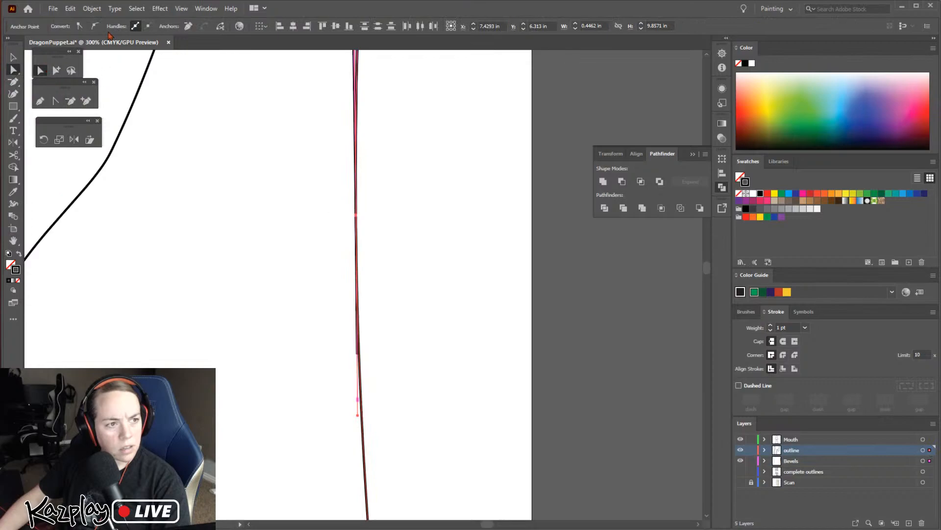
click(80, 26)
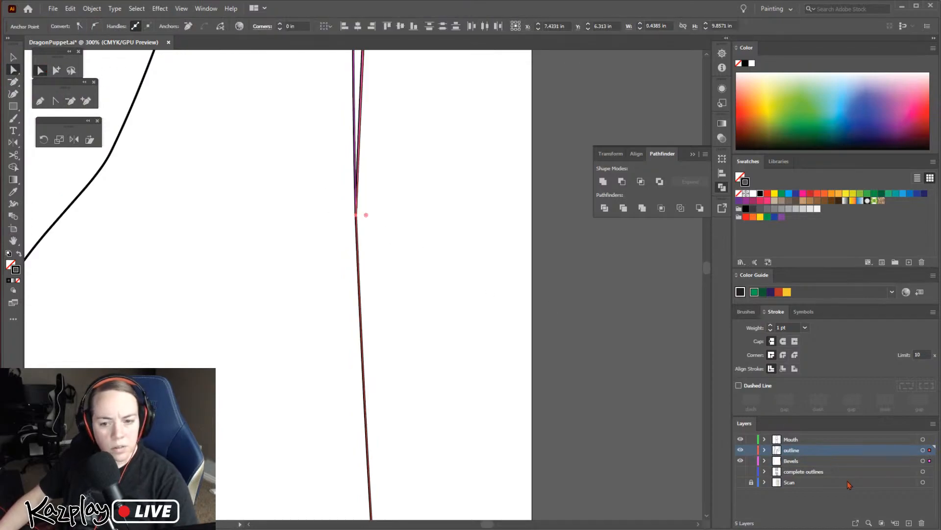
Undo the last anchor change, then lock the outline layer and convert only the strip's lower end anchor to a corner point
key(ctrl+z)
click(750, 450)
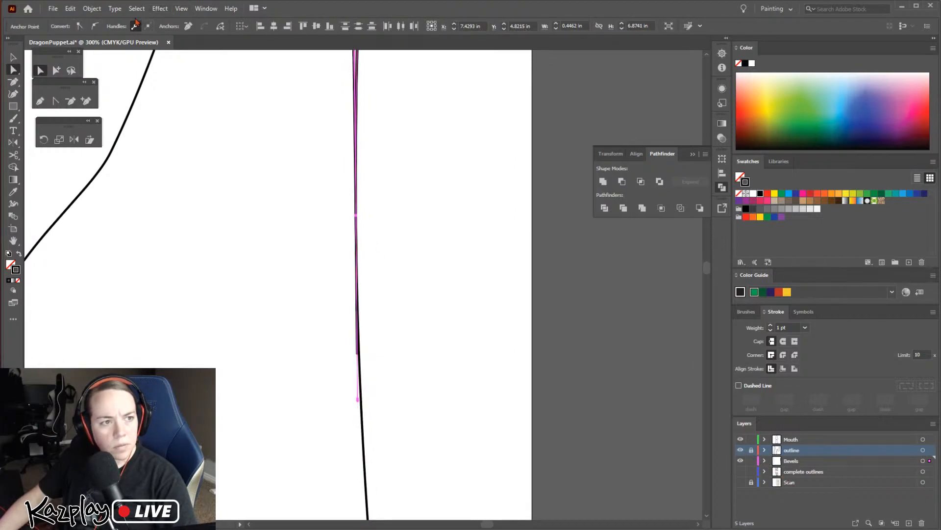
click(95, 27)
click(381, 208)
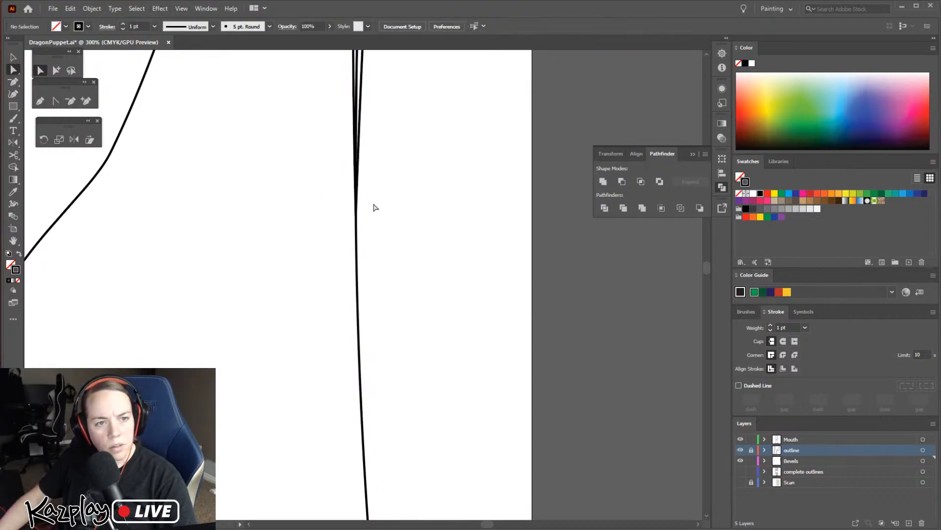
Add a curvature anchor midway along the strip's outer side and move it inward onto the outline
drag(420, 219, 411, 432)
drag(417, 309, 404, 347)
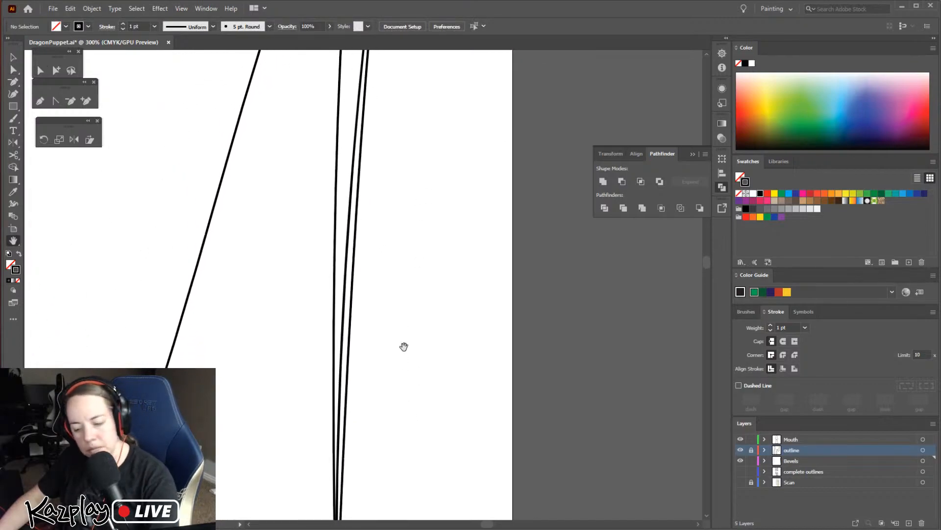
key(ctrl+minus)
key(ctrl+minus)
click(13, 94)
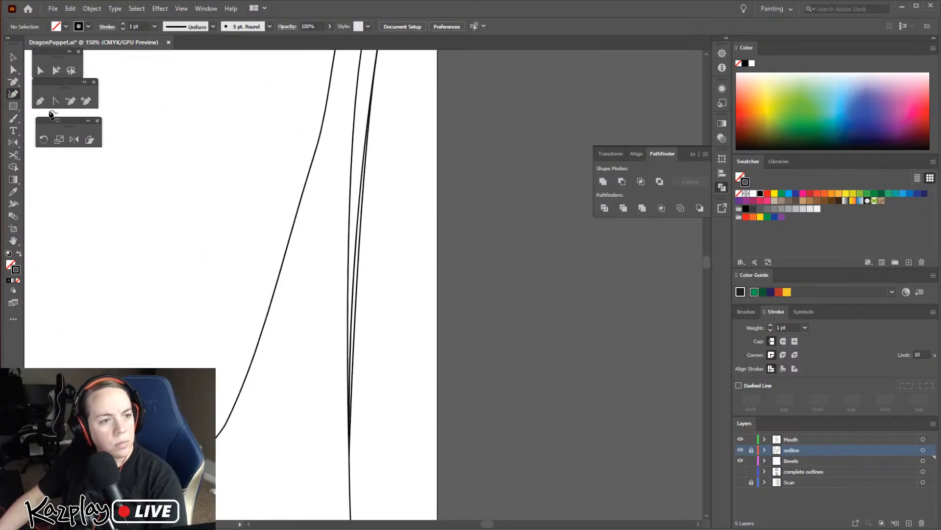
click(357, 277)
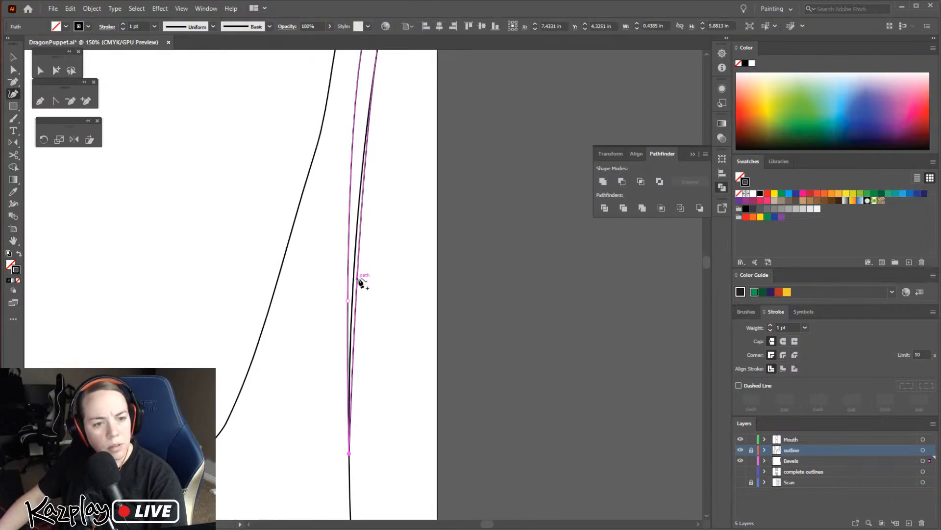
key(a)
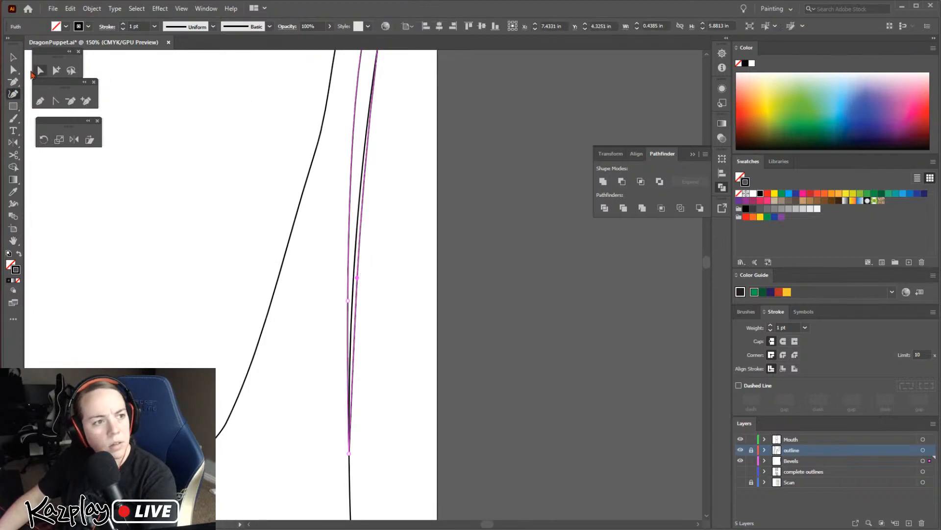
click(357, 278)
key(Left)
key(Left)
key(Left)
drag(357, 301, 350, 300)
click(392, 348)
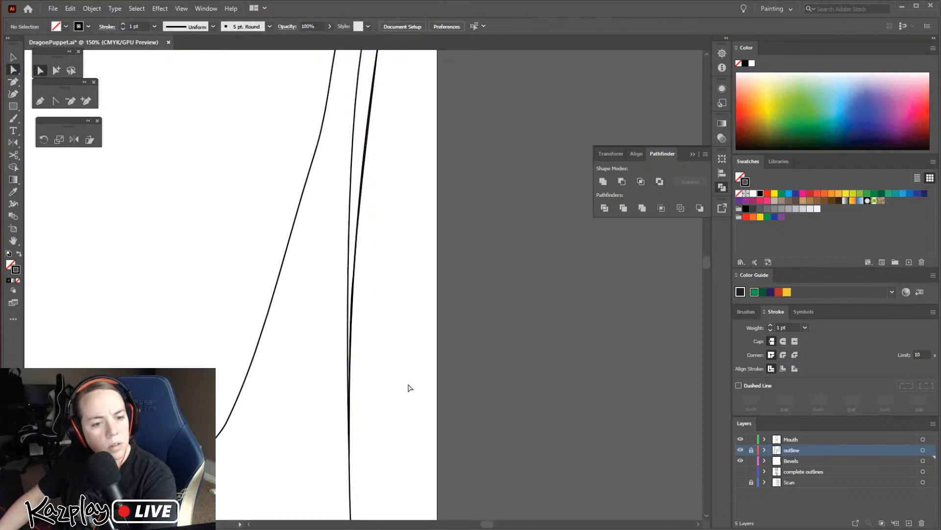
Remove the strip's stroke and give it the light blue fill sampled from the neighbouring piece's bevel
key(v)
click(351, 186)
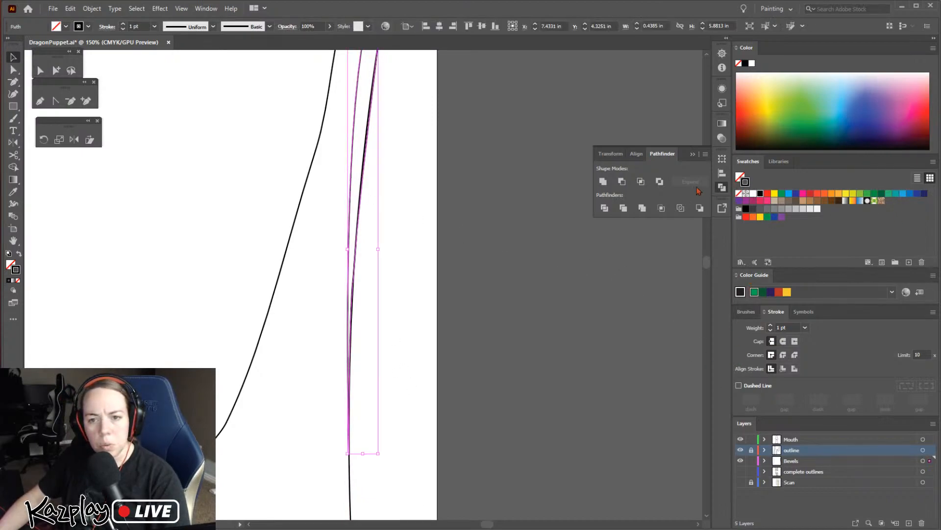
key(ctrl+minus)
key(ctrl+minus)
key(ctrl+minus)
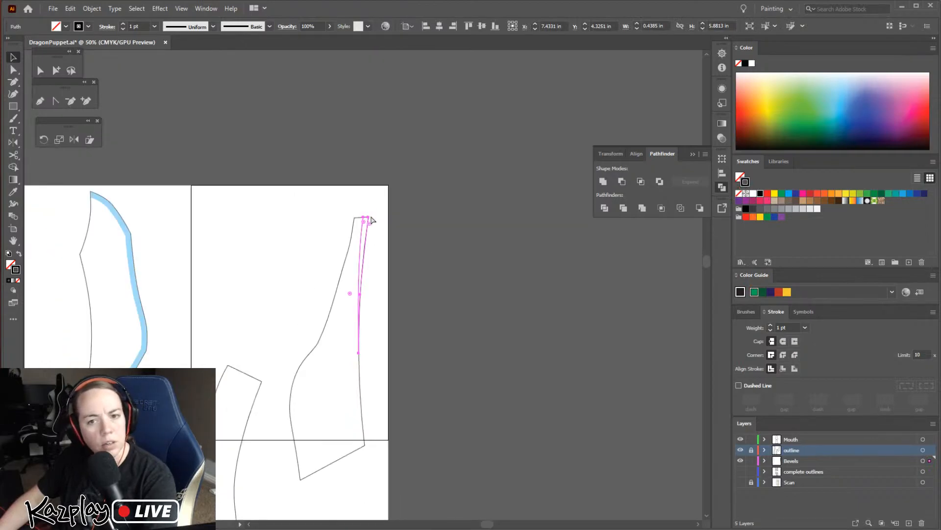
click(741, 194)
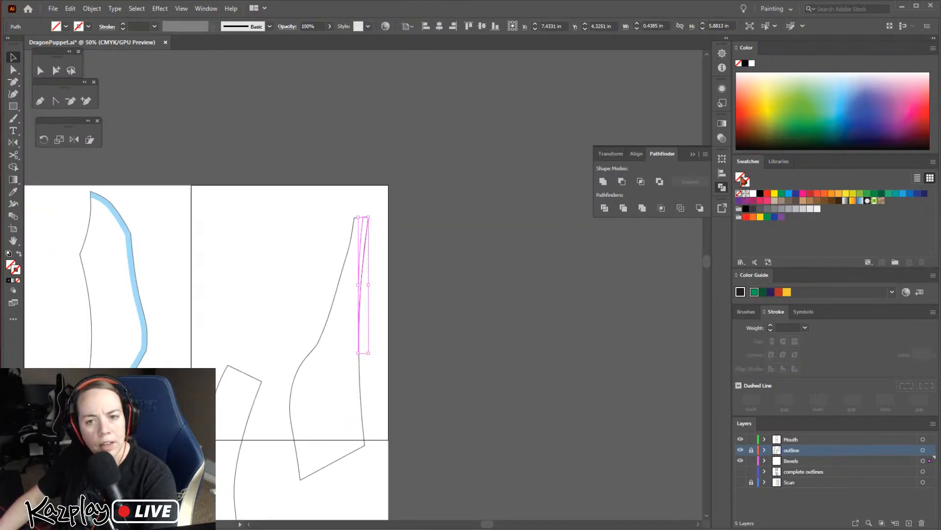
key(i)
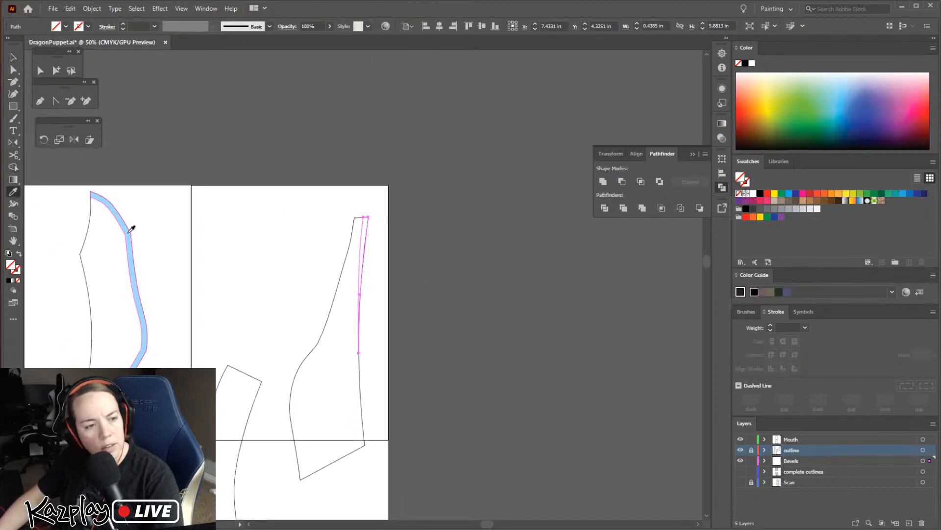
click(132, 228)
key(v)
click(385, 225)
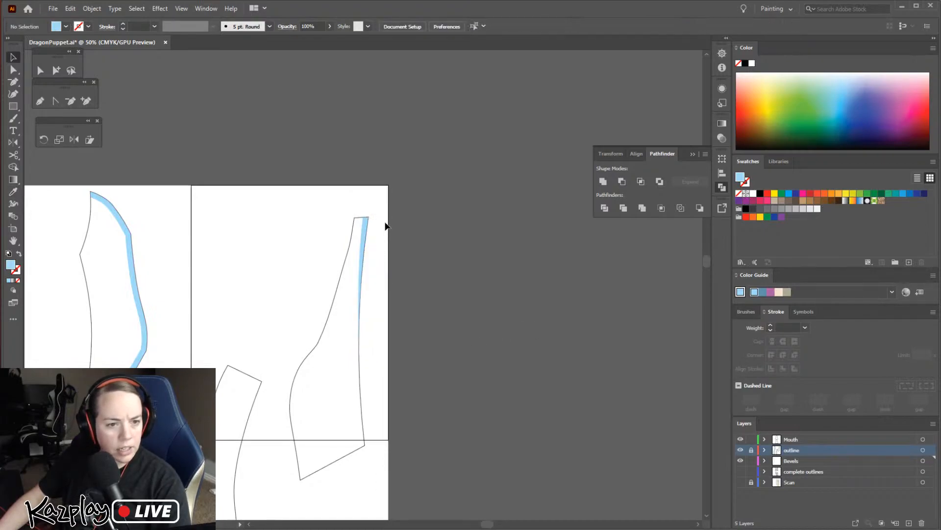
Add a second curvature anchor higher on the strip's outer side and shift it and the anchor below onto the outline
scroll(363, 243, up, 5)
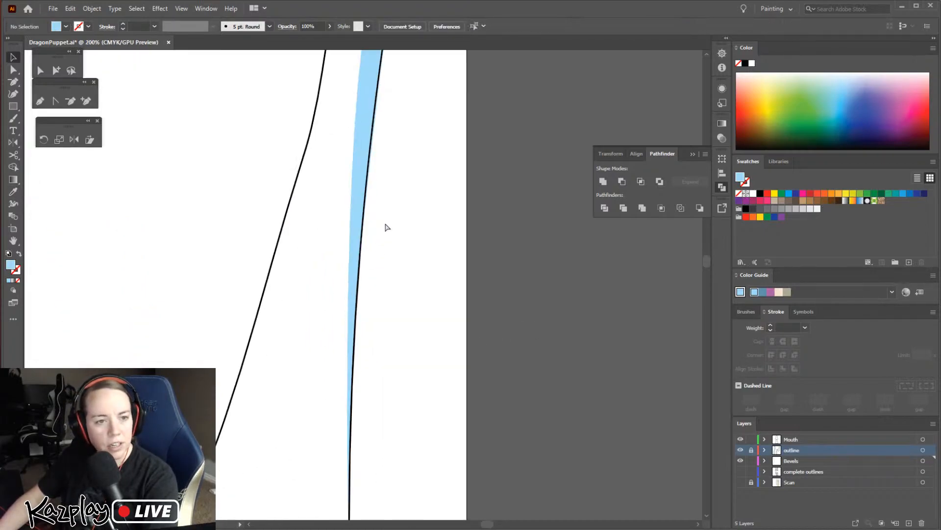
click(360, 169)
drag(418, 145, 409, 360)
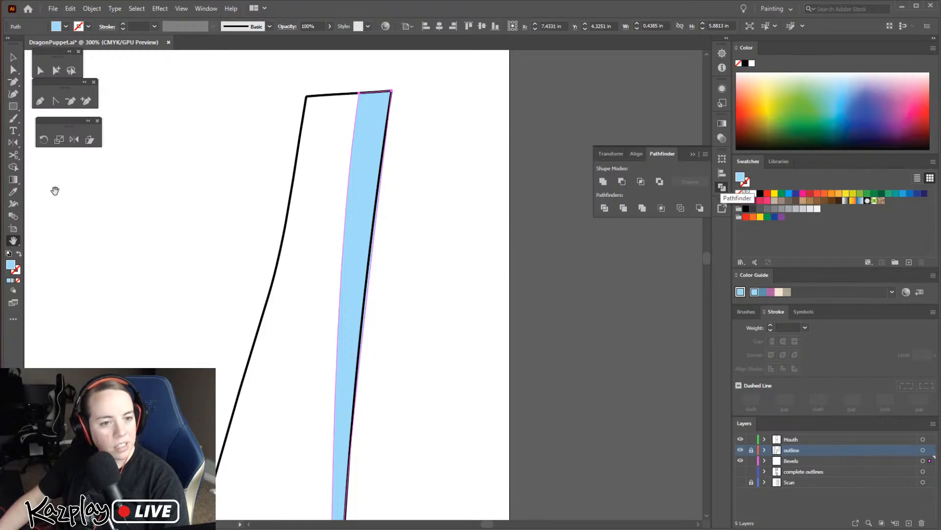
click(14, 94)
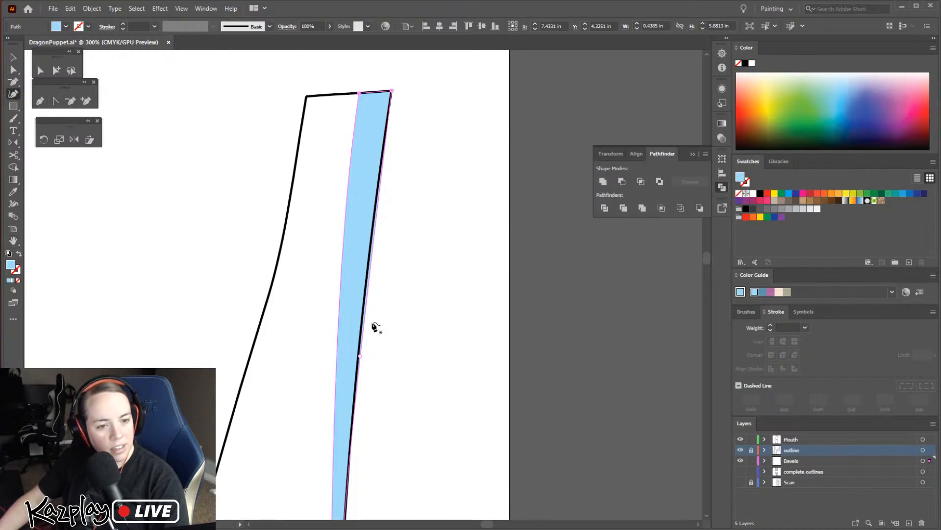
click(372, 256)
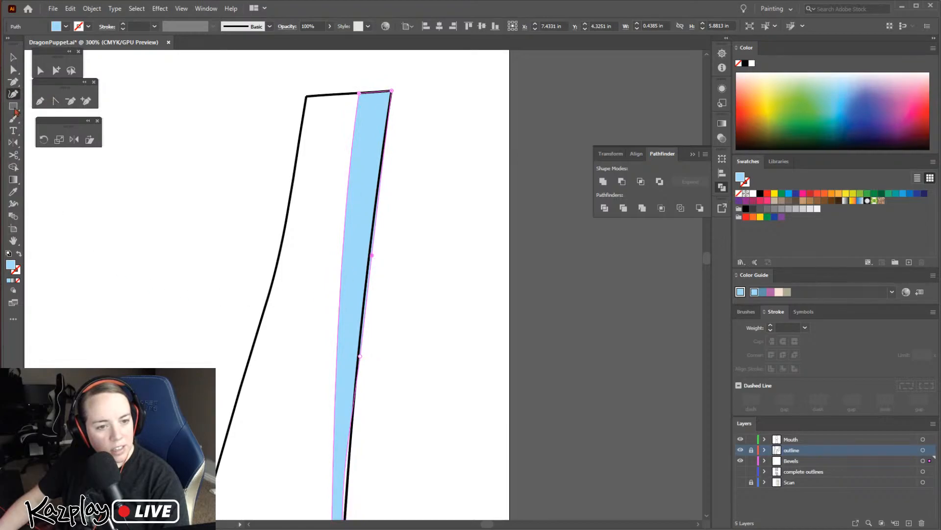
key(a)
drag(375, 256, 381, 265)
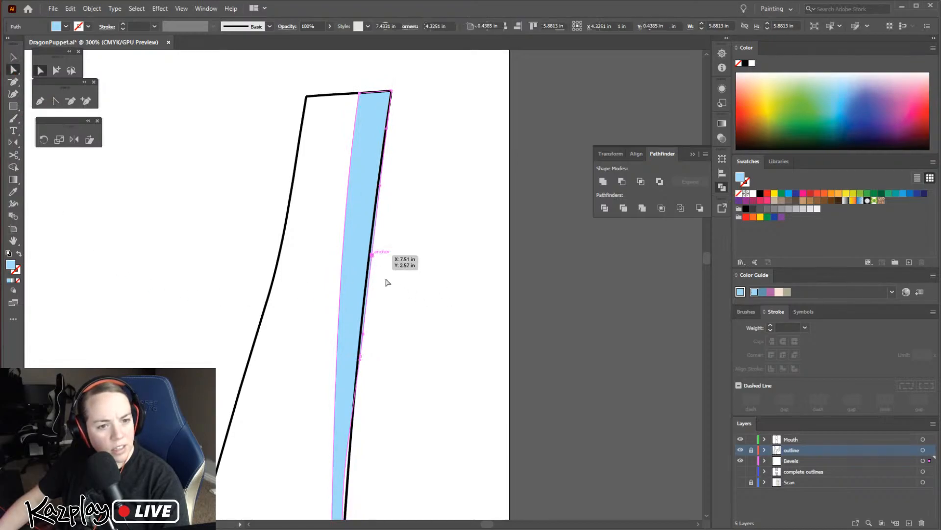
click(373, 367)
click(359, 362)
drag(361, 355, 358, 359)
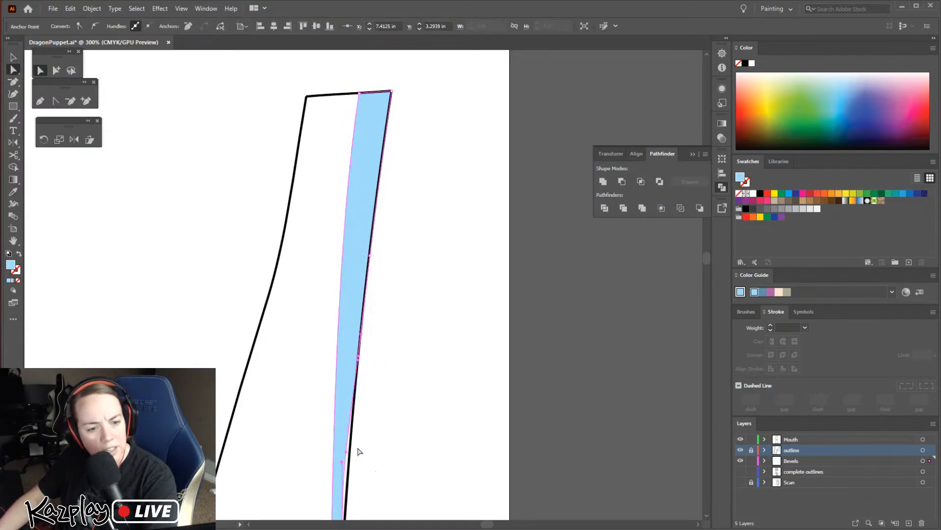
Shorten and realign the direction handles between the strip's middle outer anchors so the blue edge follows the outline
drag(346, 452, 364, 296)
scroll(368, 300, up, 3)
scroll(378, 315, down, 8)
key(ctrl+=)
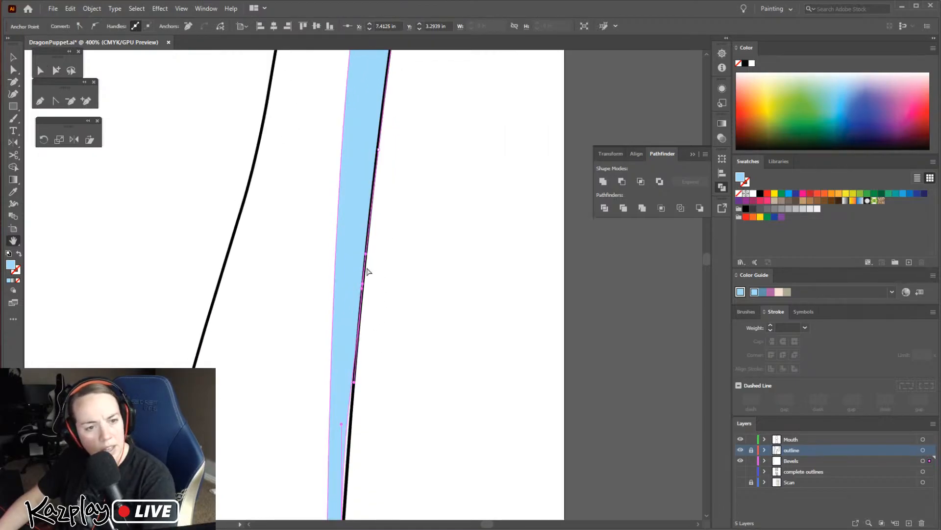
drag(391, 366, 403, 213)
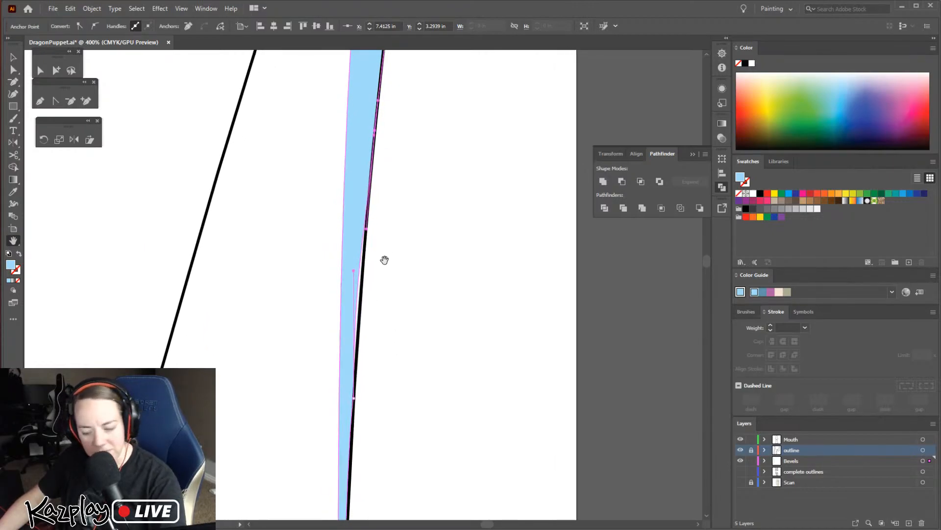
ctrl+click(367, 311)
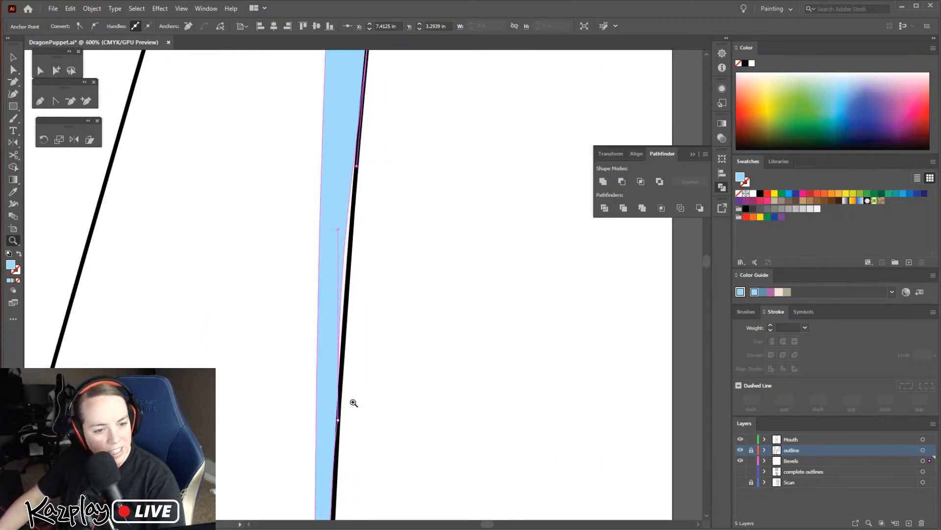
click(40, 101)
key(a)
drag(337, 231, 344, 337)
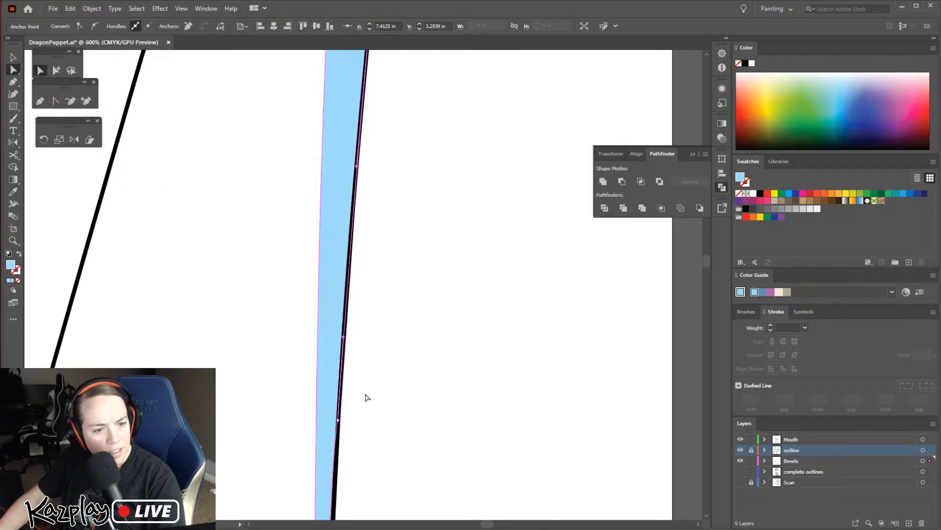
mouse_move(343, 338)
mouse_down()
mouse_move(455, 375)
mouse_move(343, 376)
mouse_move(343, 345)
mouse_up()
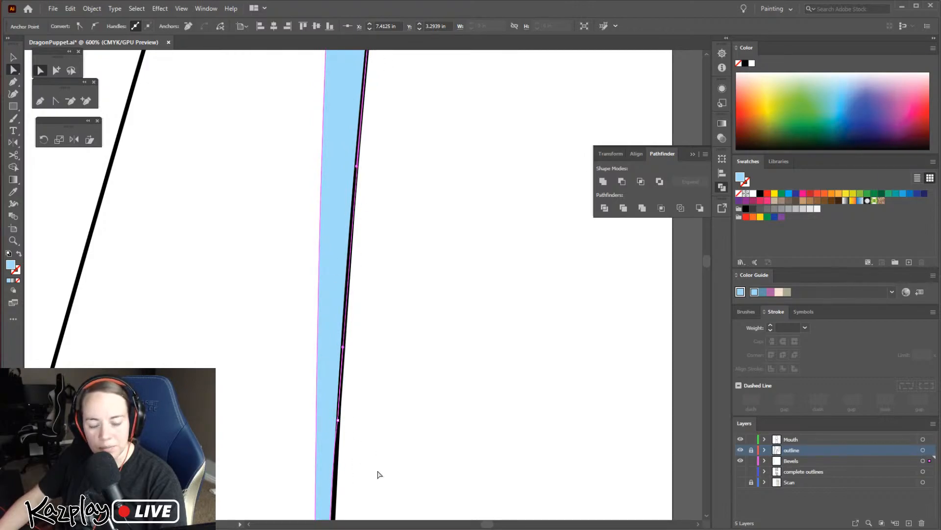
Reset the lower outer anchor to a smooth point and align its handles with the outline to close the gap
key(space)
drag(409, 492, 420, 169)
drag(392, 321, 397, 182)
mouse_move(382, 278)
mouse_down()
mouse_move(393, 292)
mouse_move(406, 442)
mouse_move(397, 270)
mouse_up()
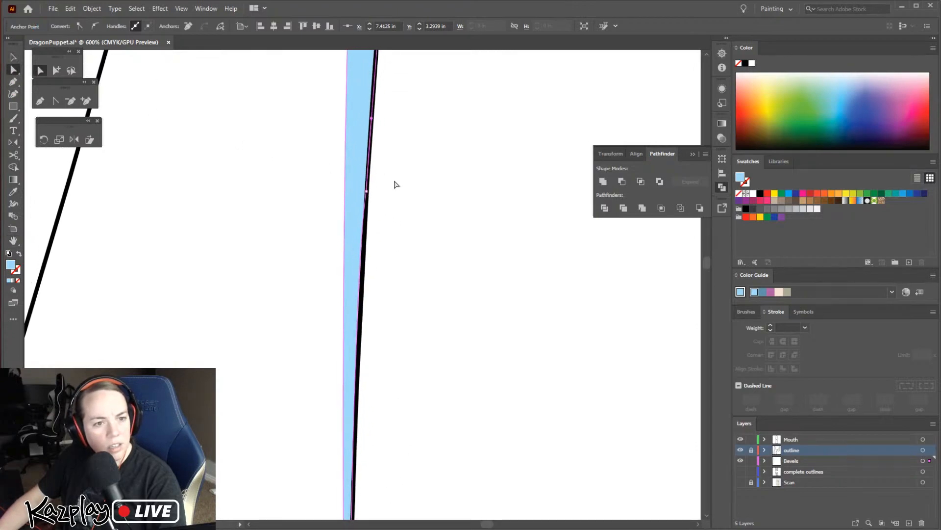
click(367, 192)
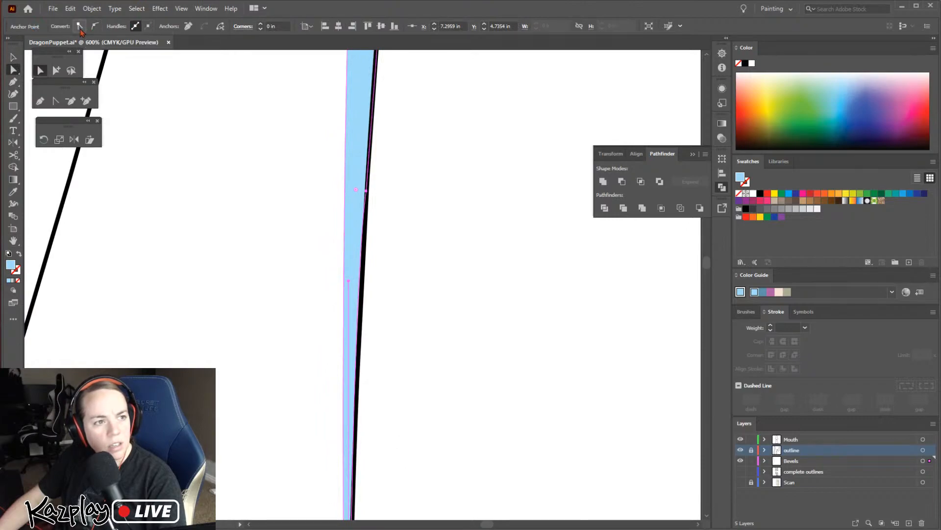
click(95, 26)
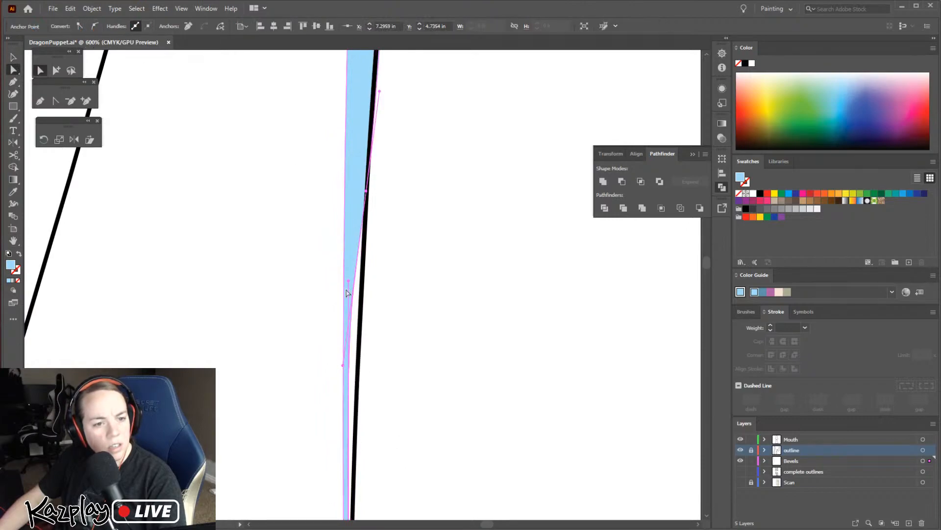
drag(343, 366, 365, 236)
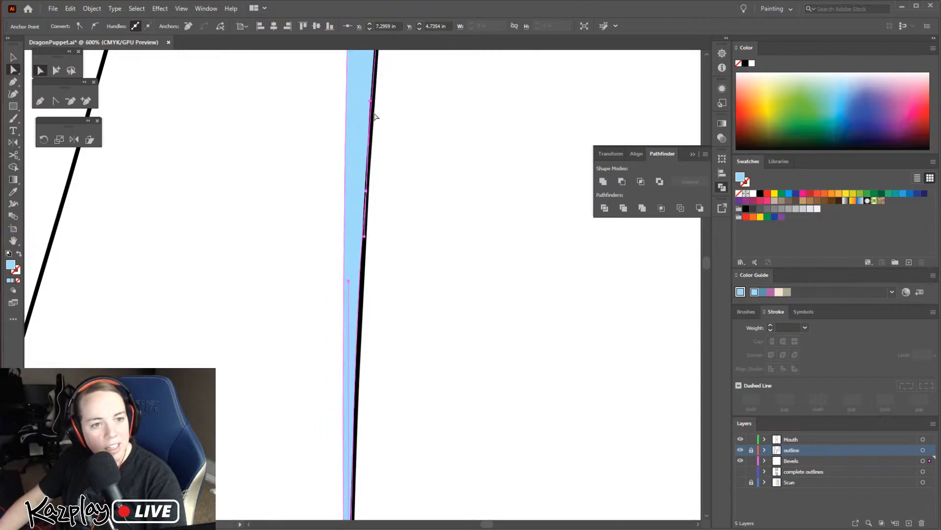
click(431, 470)
key(ctrl+minus)
key(ctrl+minus)
key(ctrl+minus)
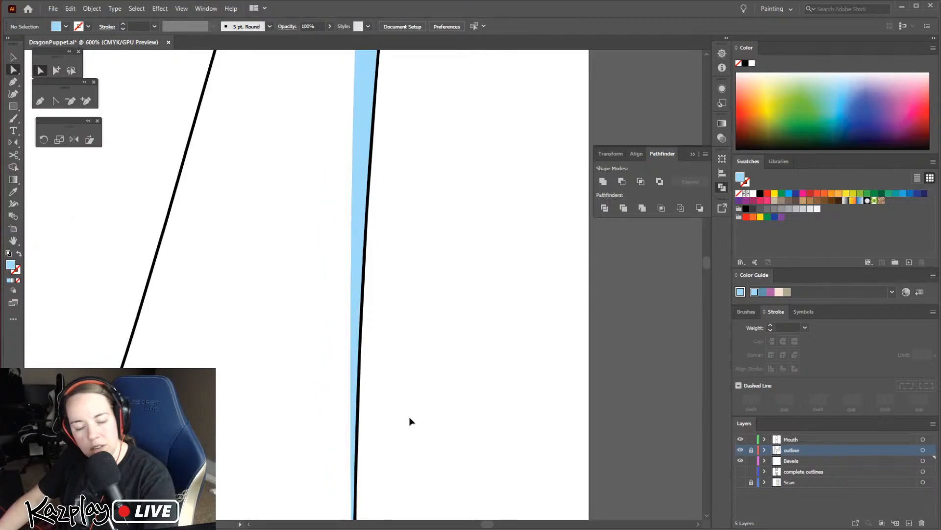
key(ctrl+minus)
key(ctrl+minus)
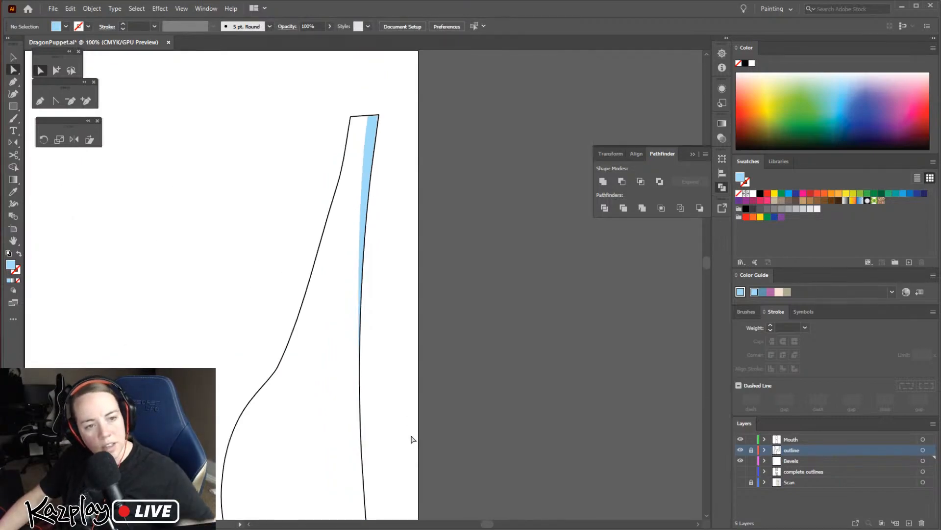
Cut the finished bevel strip and paste it back in place on the Bevels layer
drag(362, 335, 465, 265)
drag(461, 359, 521, 287)
drag(464, 386, 395, 490)
key(v)
click(466, 195)
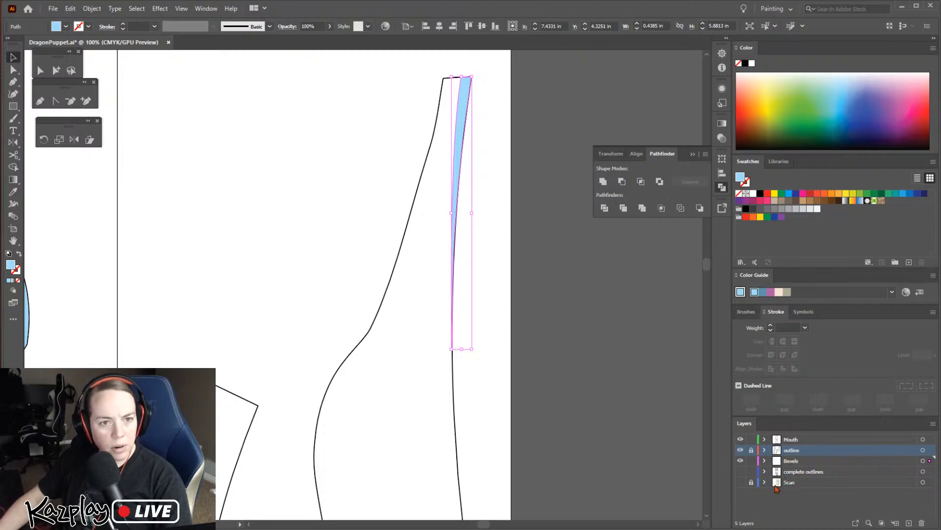
key(Delete)
click(790, 463)
key(ctrl+f)
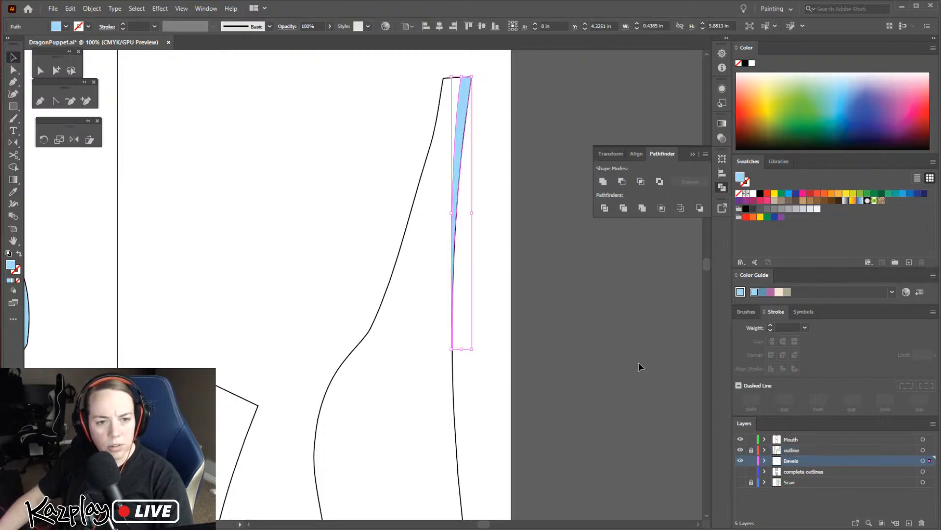
click(532, 240)
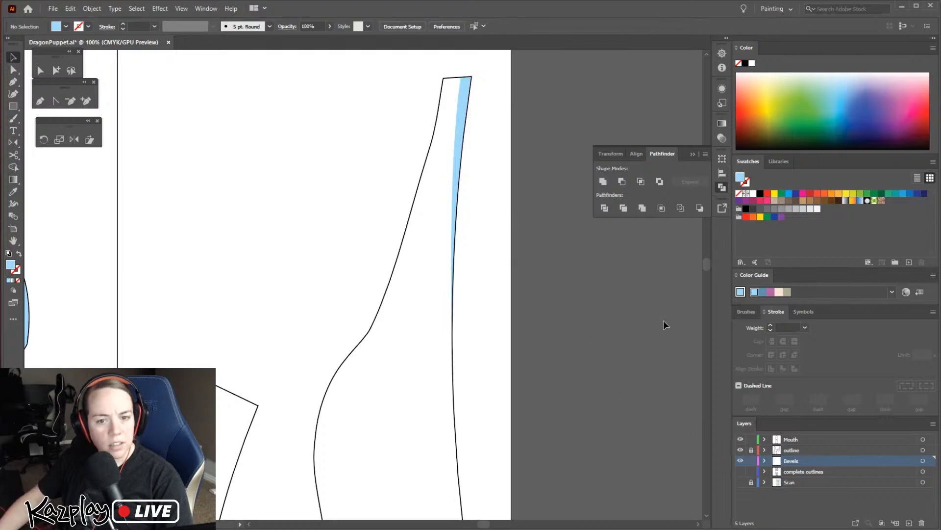
click(458, 138)
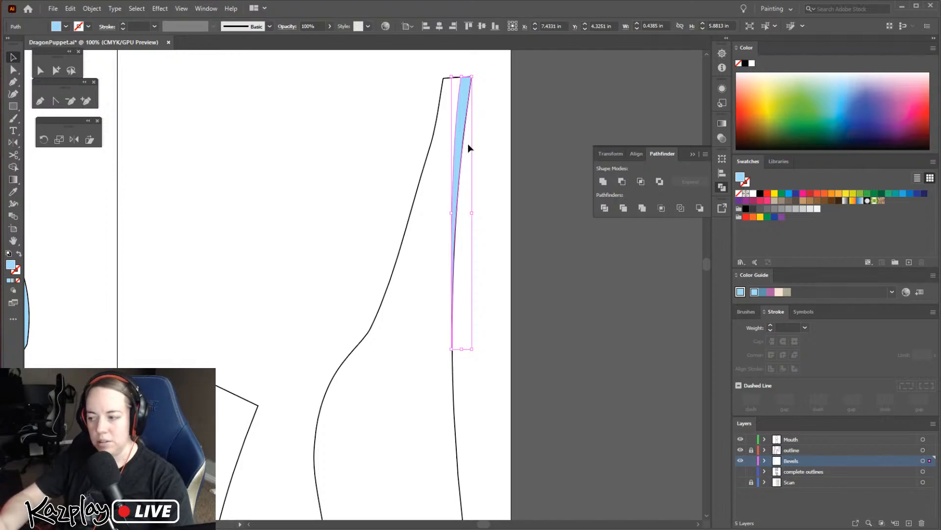
click(514, 197)
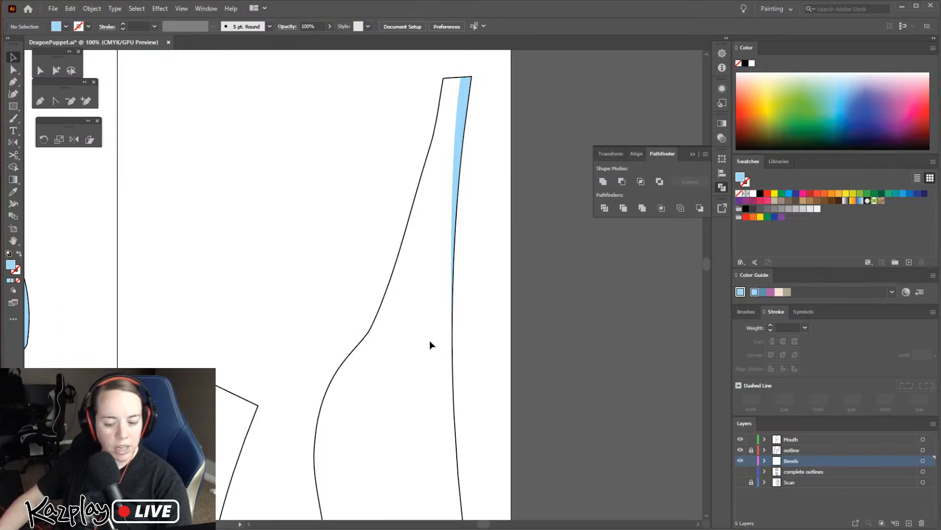
drag(390, 353, 485, 213)
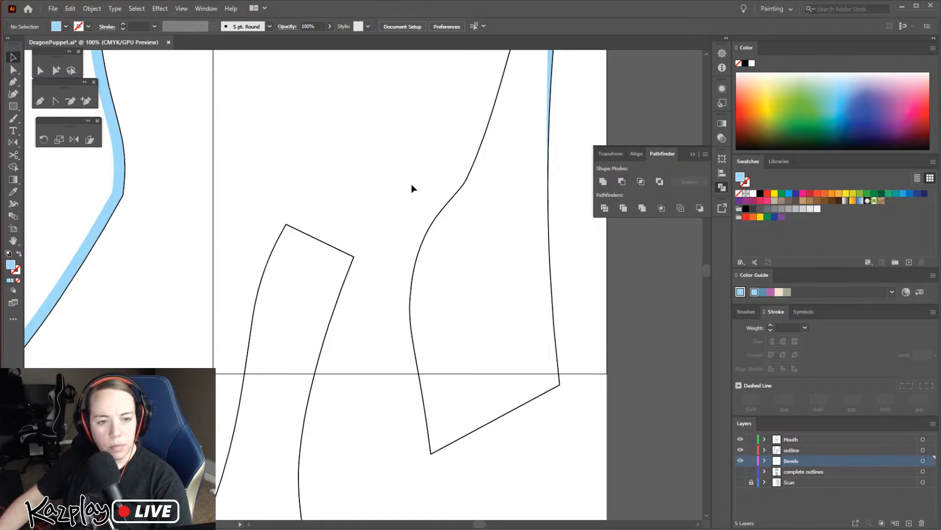
Check the puppet head reference photo and split the right-hand piece's curved inner edge at the anchor where it bends
click(433, 231)
scroll(599, 297, up, 6)
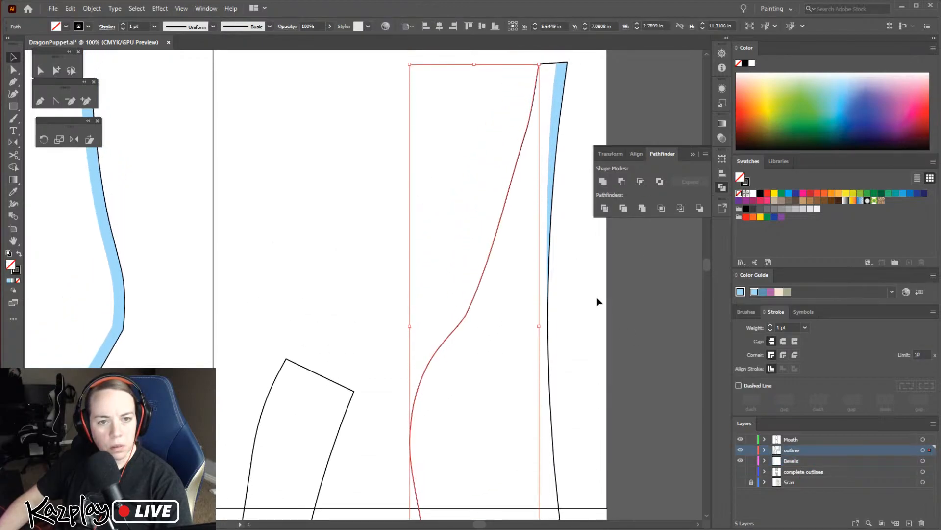
scroll(597, 300, up, 3)
scroll(597, 300, down, 4)
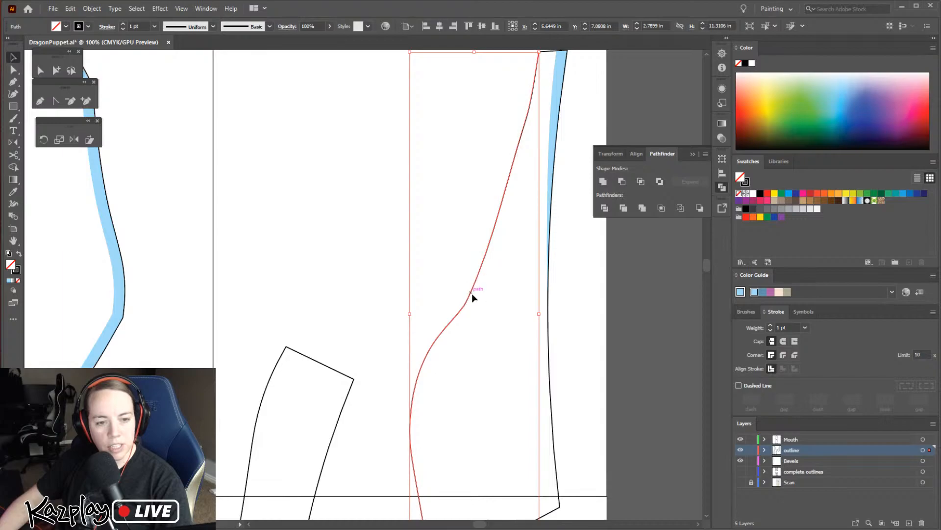
key(alt+Tab)
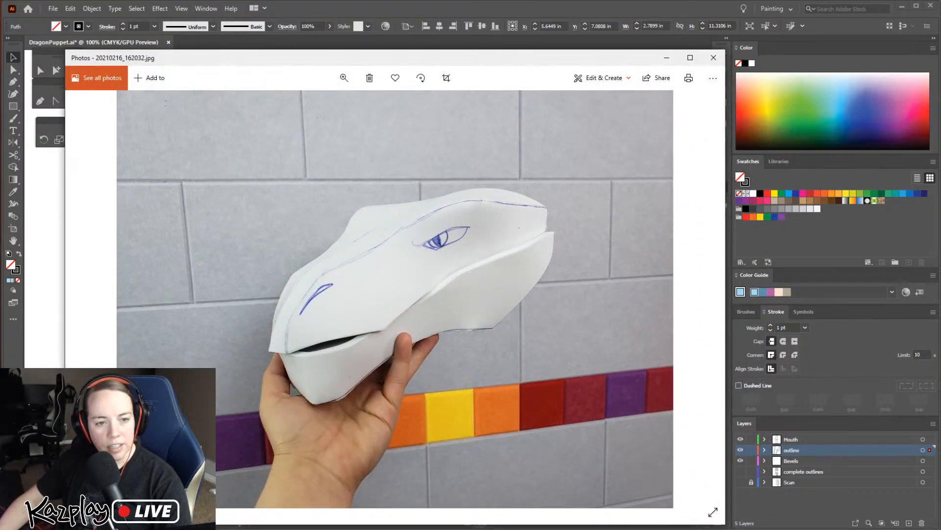
click(712, 11)
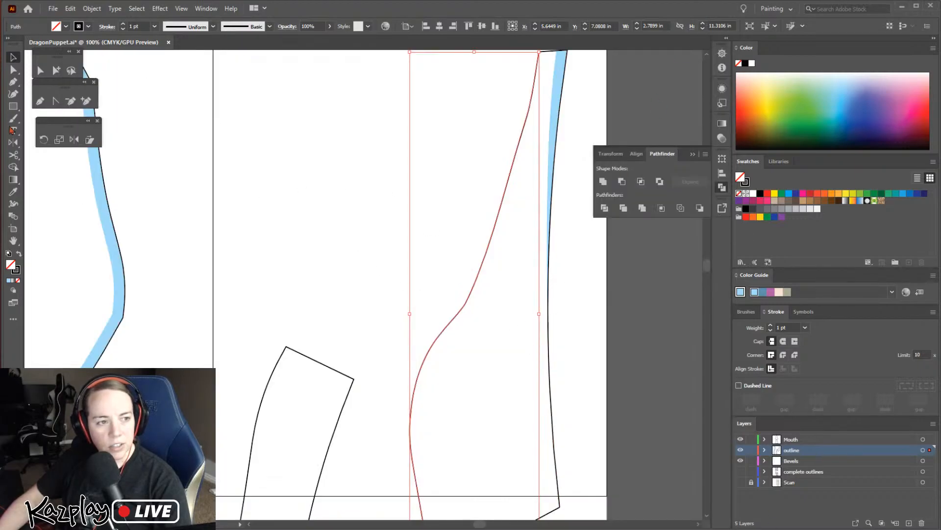
key(c)
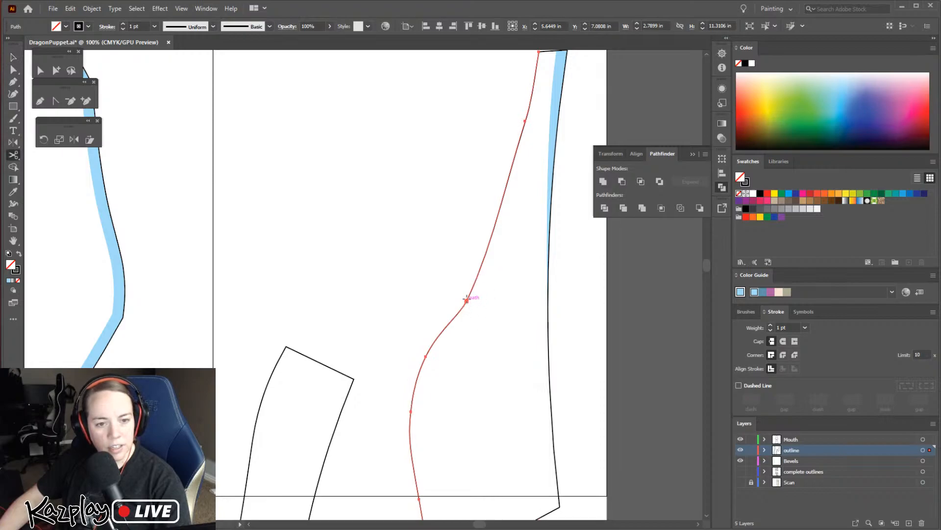
click(467, 302)
key(v)
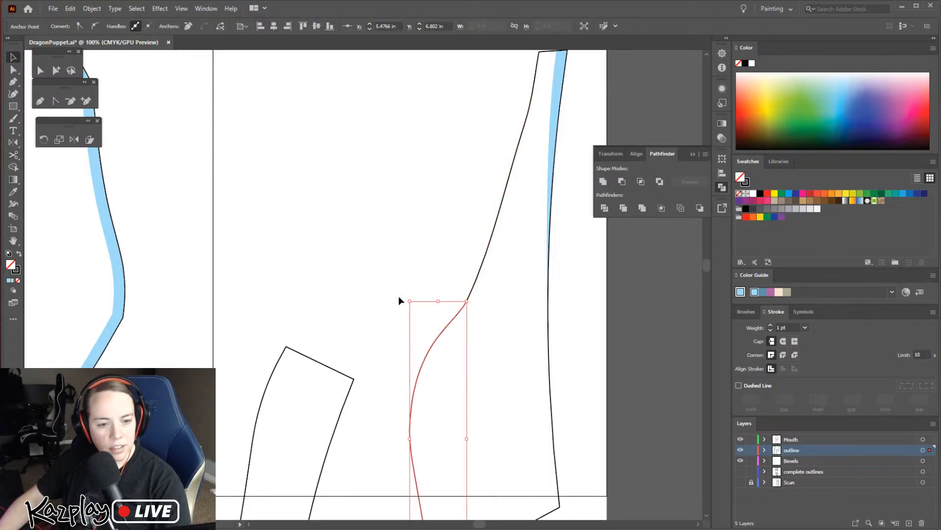
Offset the lower segment of the split edge by 0.236 in with miter joins
key(space)
drag(519, 389, 498, 240)
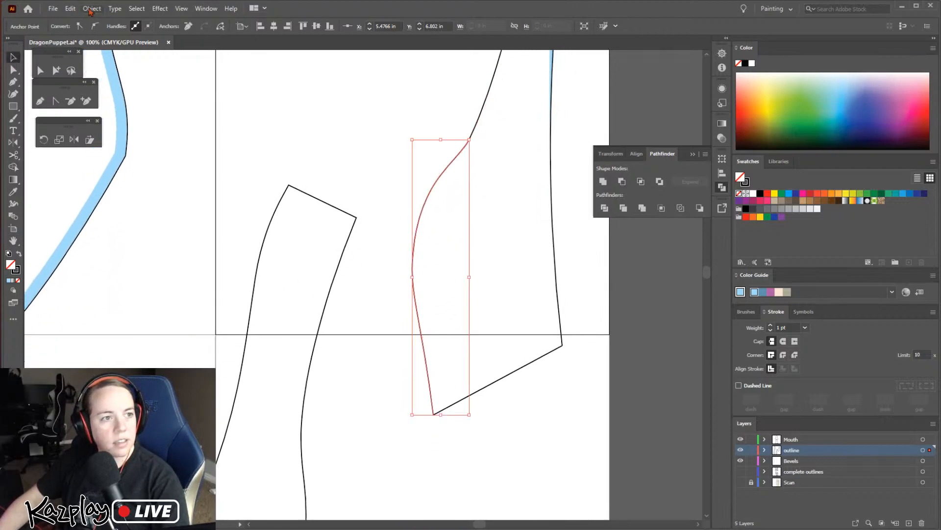
click(90, 9)
mouse_move(158, 254)
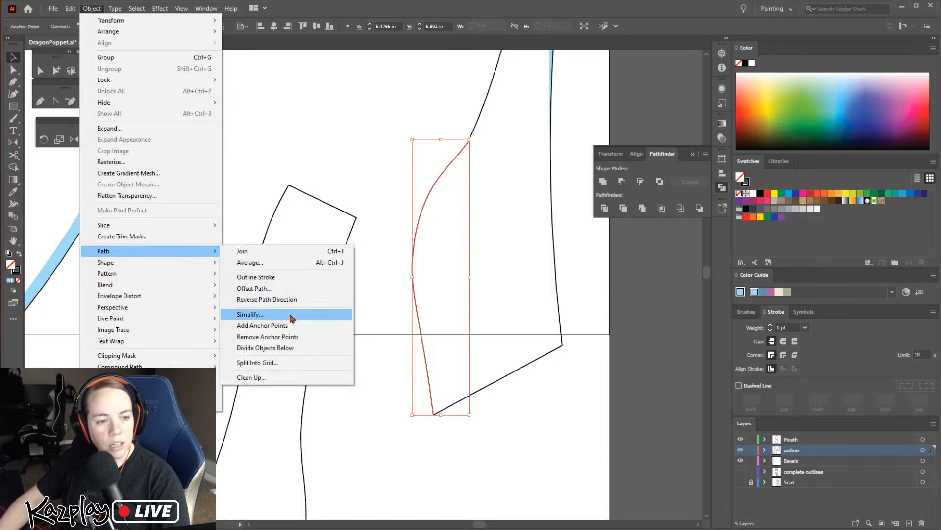
click(253, 288)
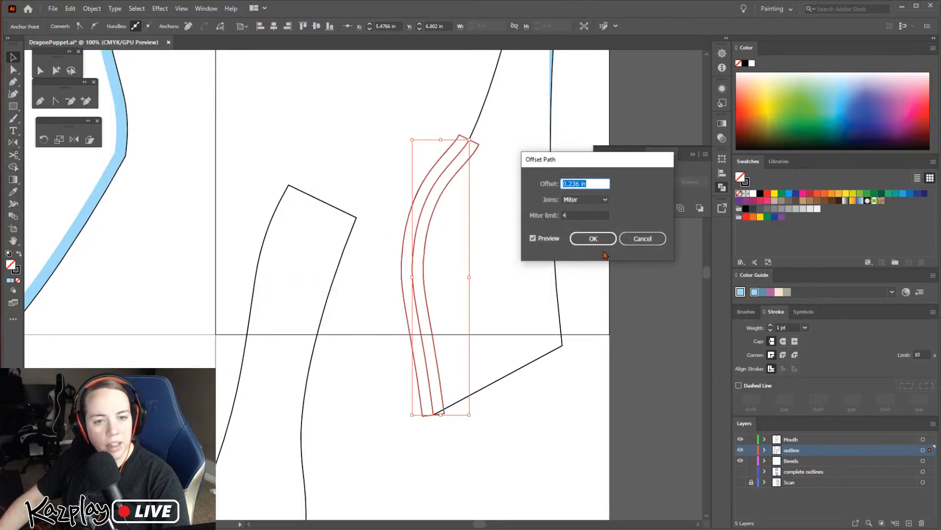
click(588, 238)
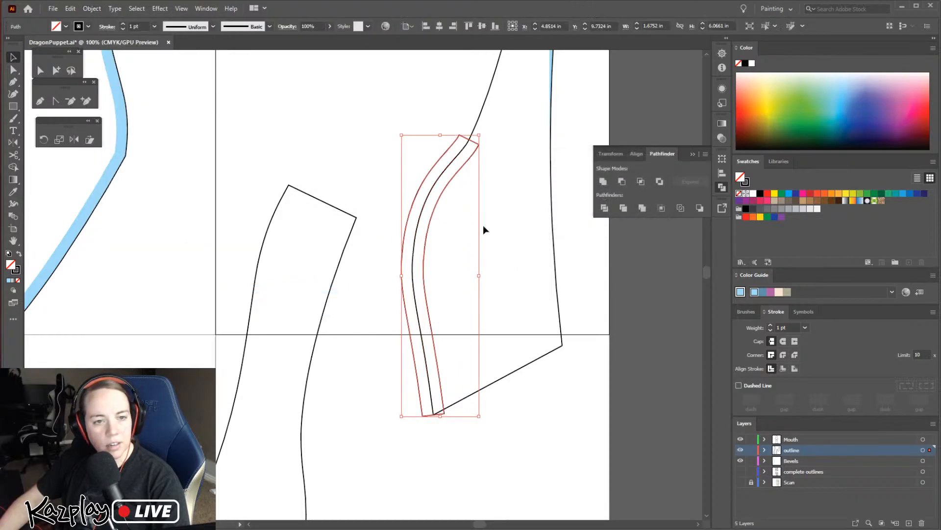
Pull the offset strip's upper inner corner up the outline into a tapered point and move its upper outer corner onto the outline
click(501, 187)
key(z)
click(454, 137)
click(376, 283)
click(376, 313)
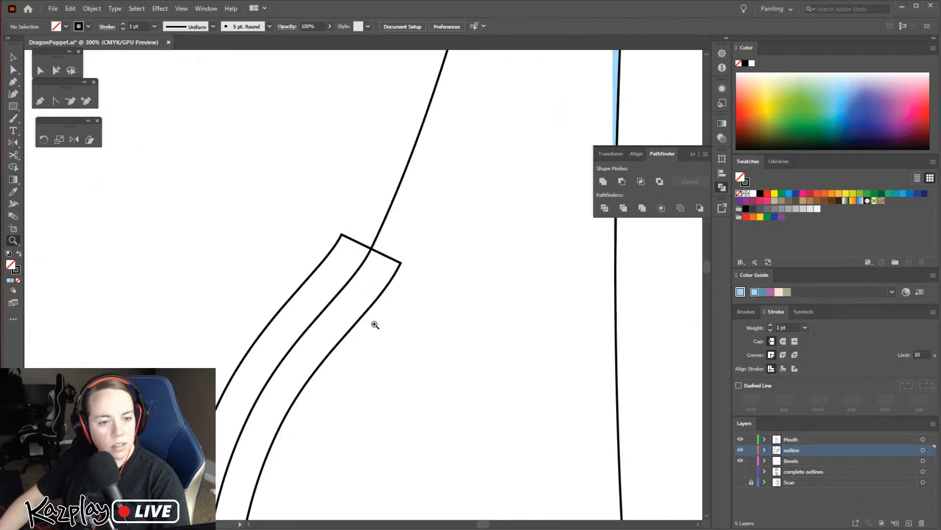
click(13, 70)
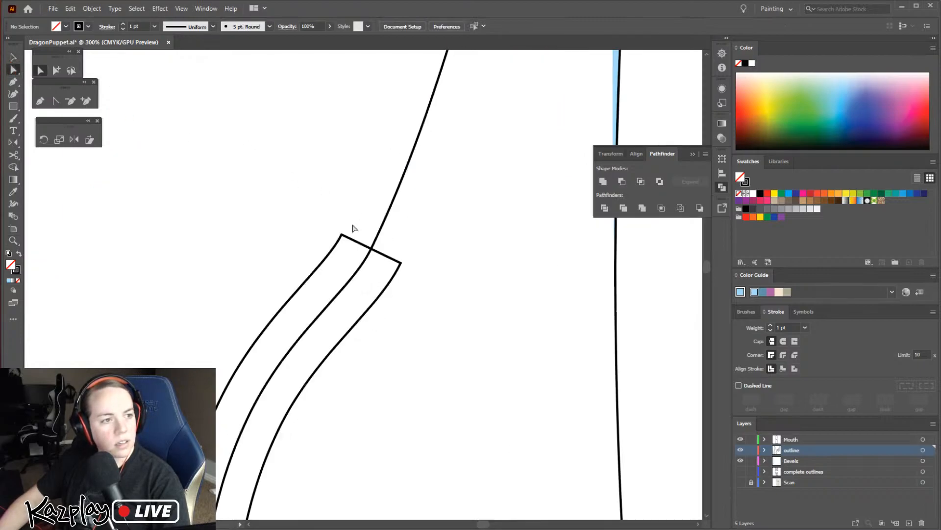
drag(401, 263, 413, 152)
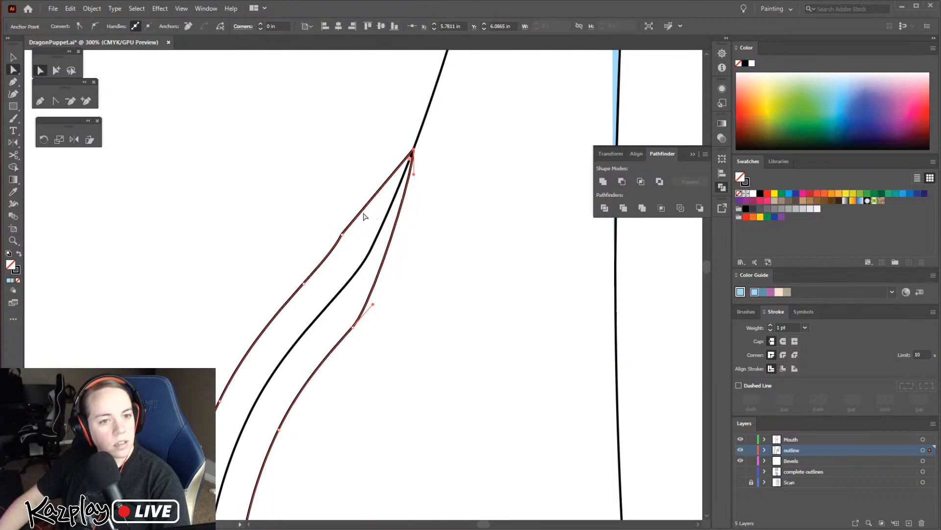
drag(341, 238, 381, 244)
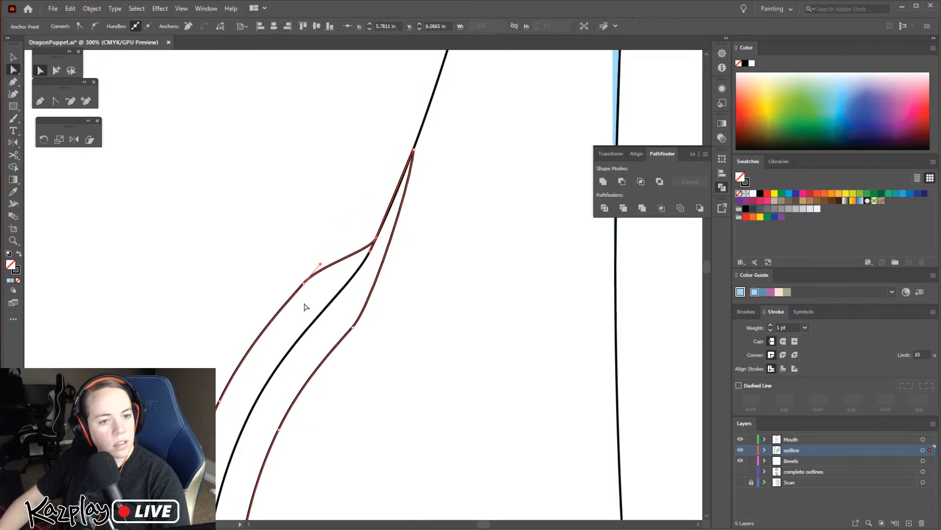
Move the next two outer anchors below the taper onto the outline and adjust the curve between them to follow it
drag(308, 287, 344, 309)
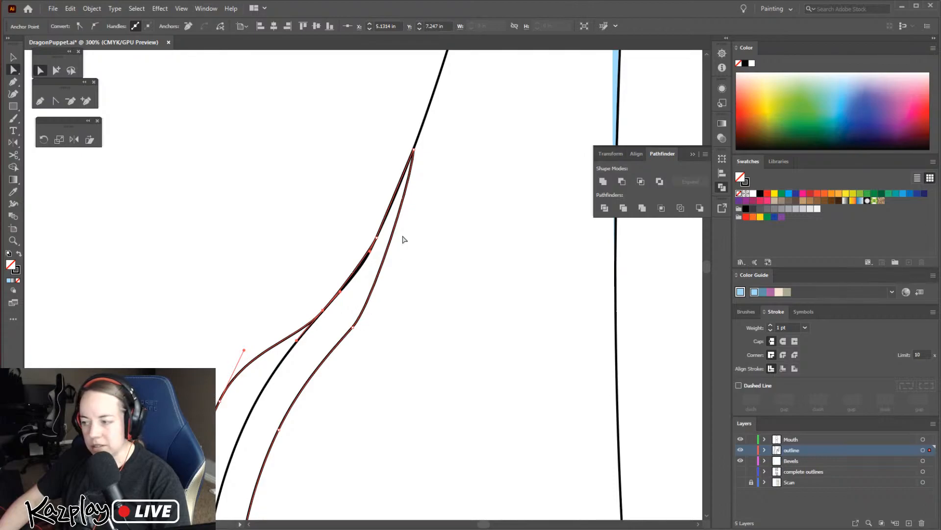
drag(325, 312, 348, 287)
key(space)
drag(356, 341, 444, 181)
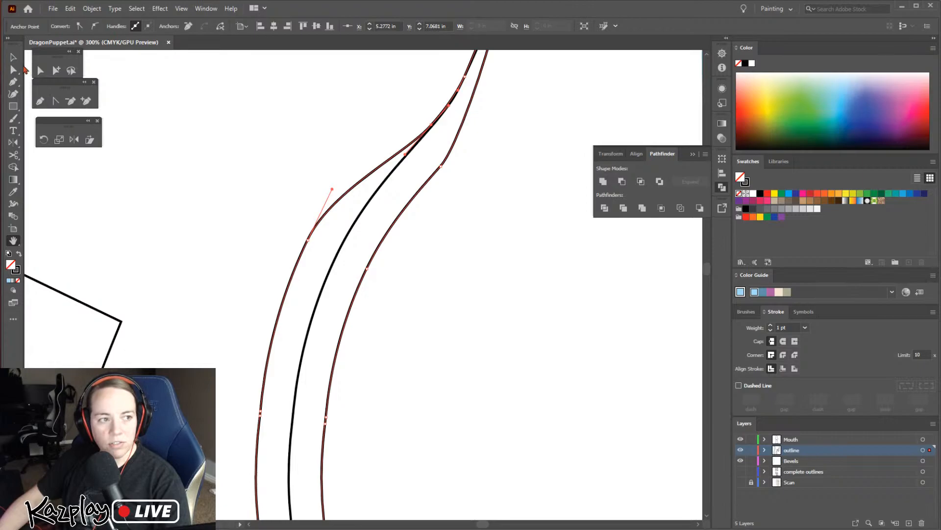
key(a)
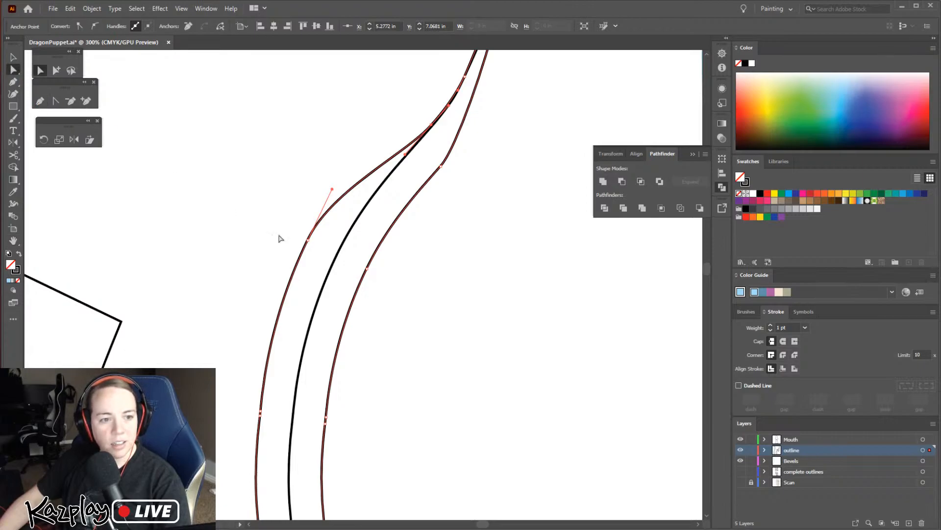
drag(309, 241, 336, 254)
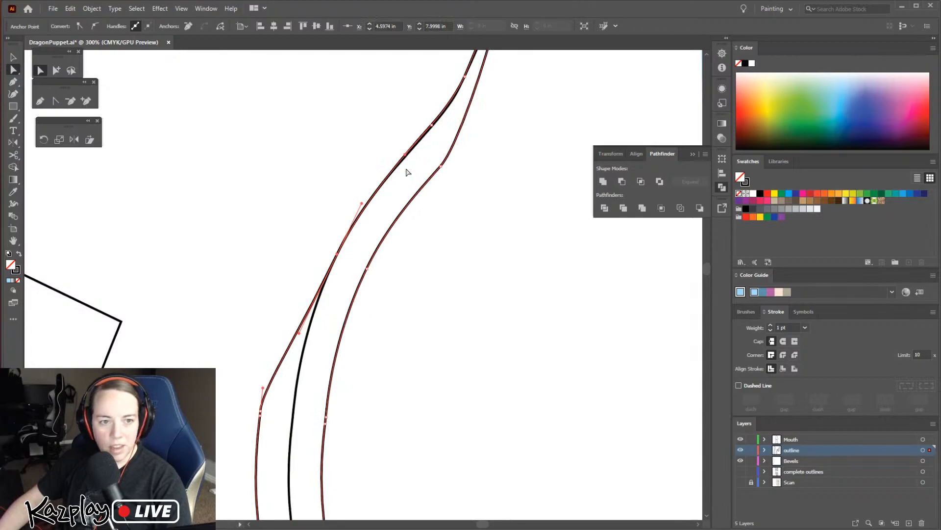
Move the strip's middle outer anchor onto the outline and delete the redundant anchor right beside it
drag(367, 248, 420, 101)
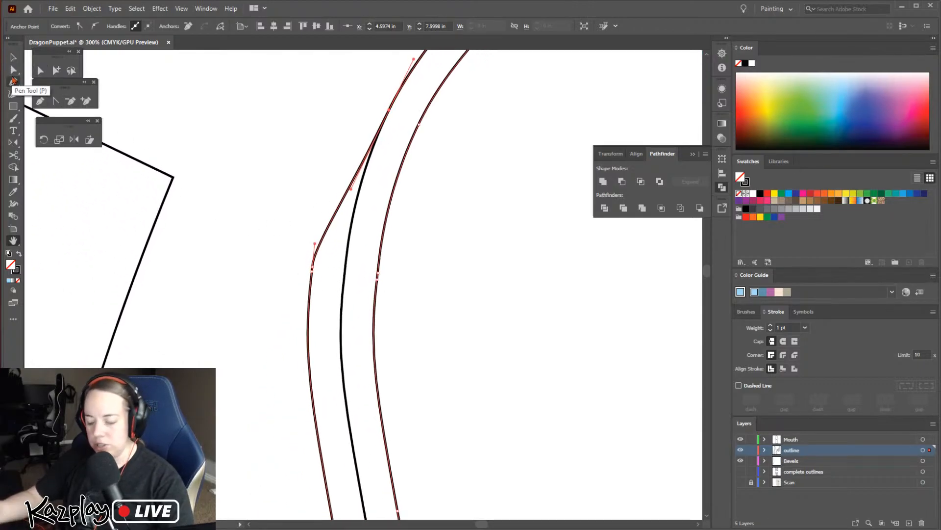
click(13, 70)
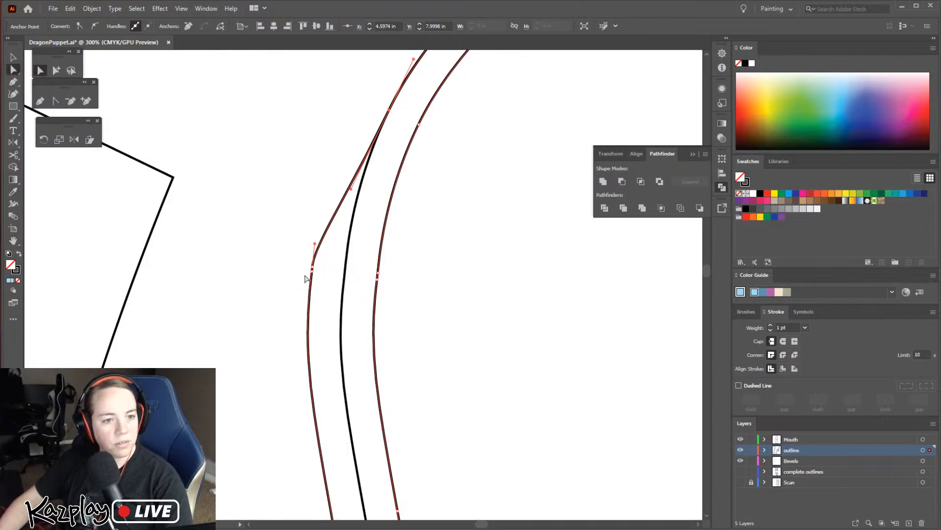
drag(312, 268, 345, 266)
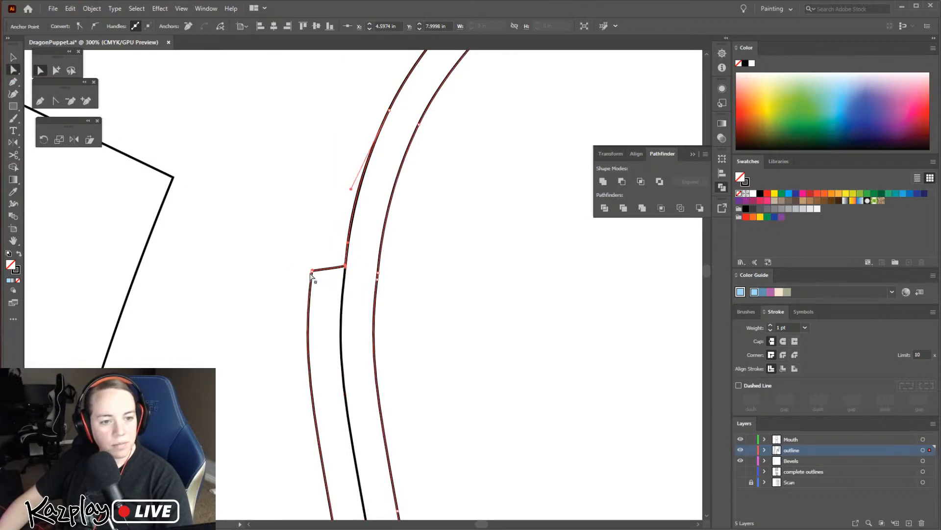
click(70, 101)
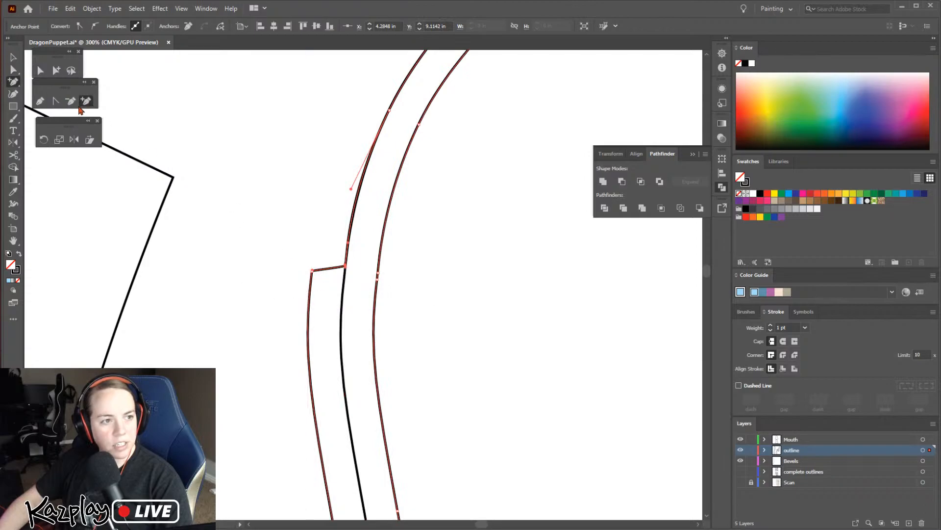
click(313, 270)
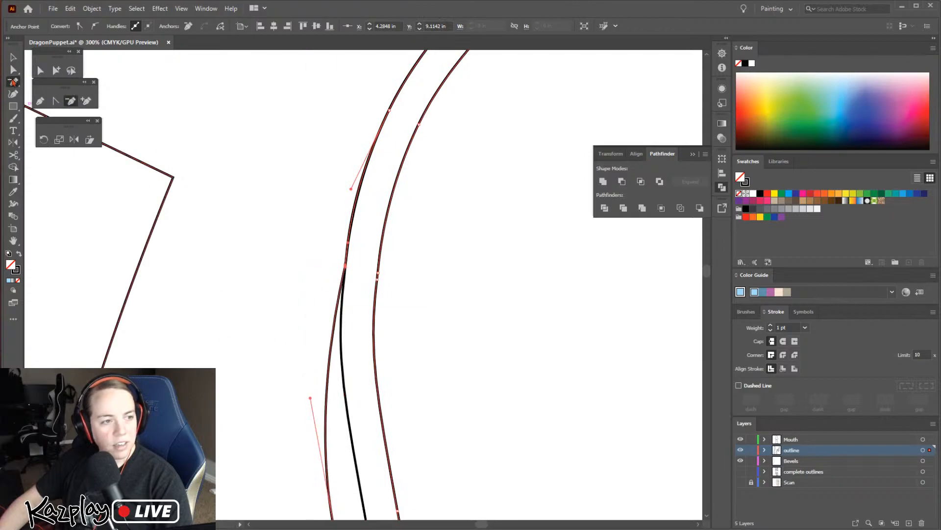
key(a)
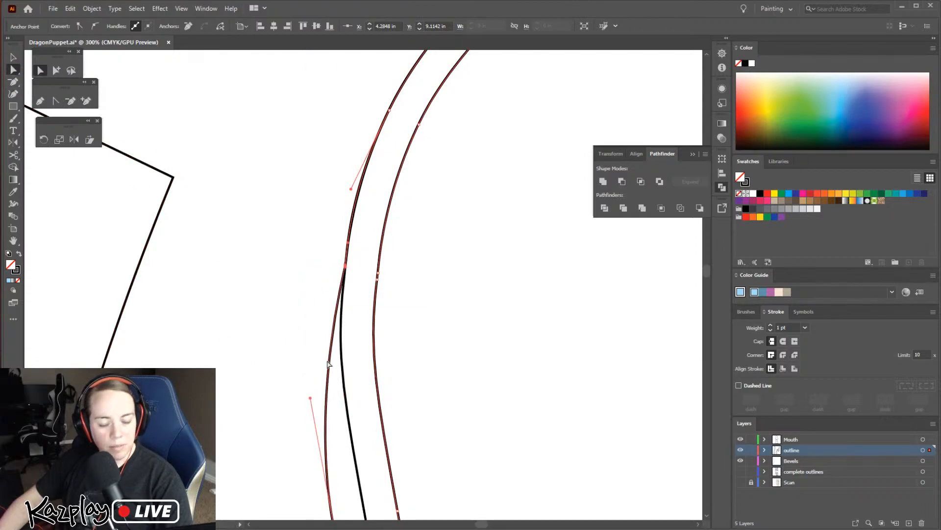
Move the strip's lower outer anchors onto the outline and fit its bottom end to the piece's slanted lower edge
drag(296, 355, 202, 235)
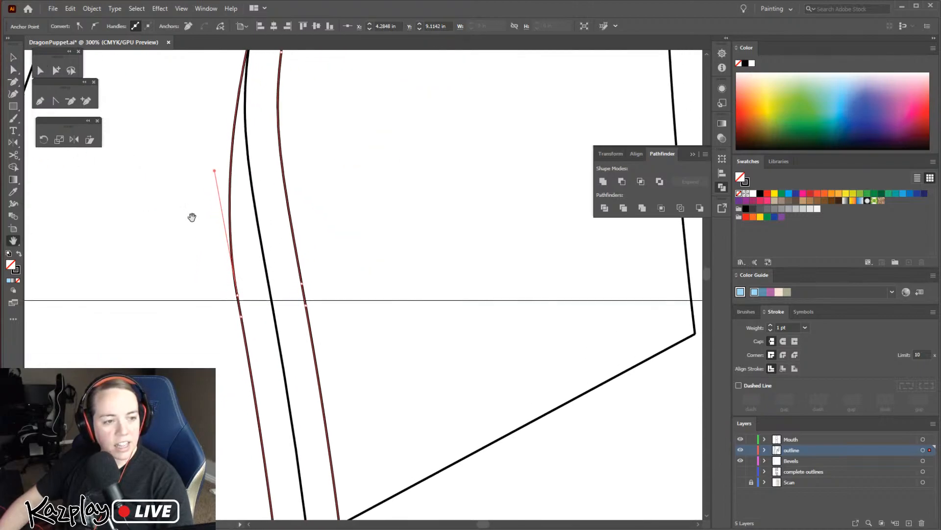
click(11, 70)
drag(244, 297, 258, 229)
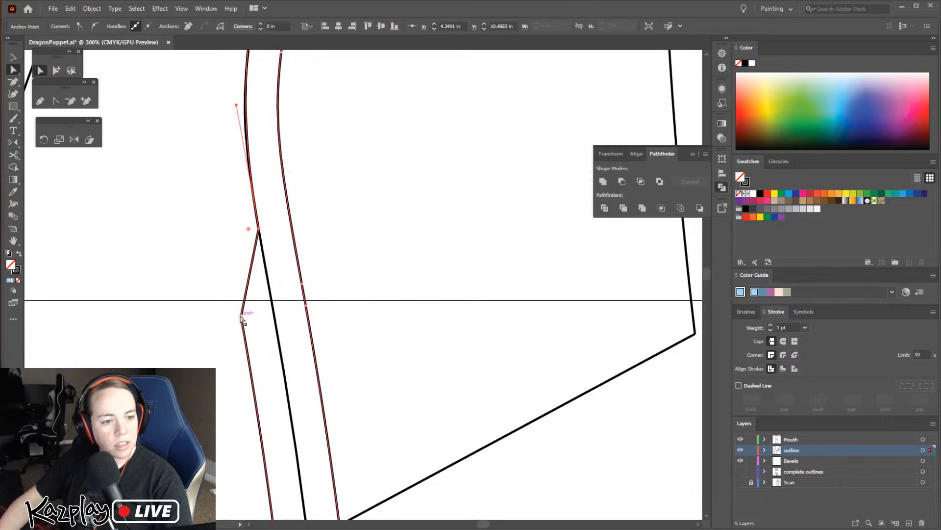
drag(242, 317, 272, 313)
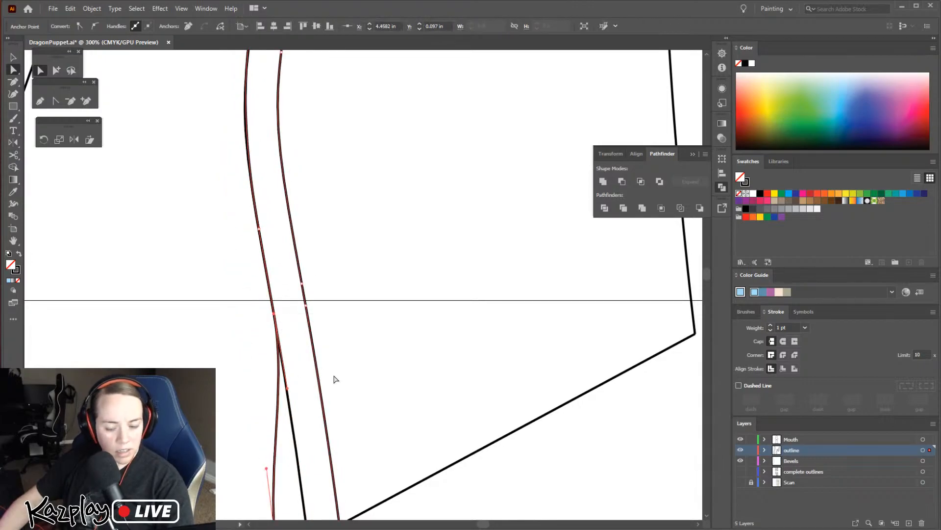
scroll(334, 378, down, 5)
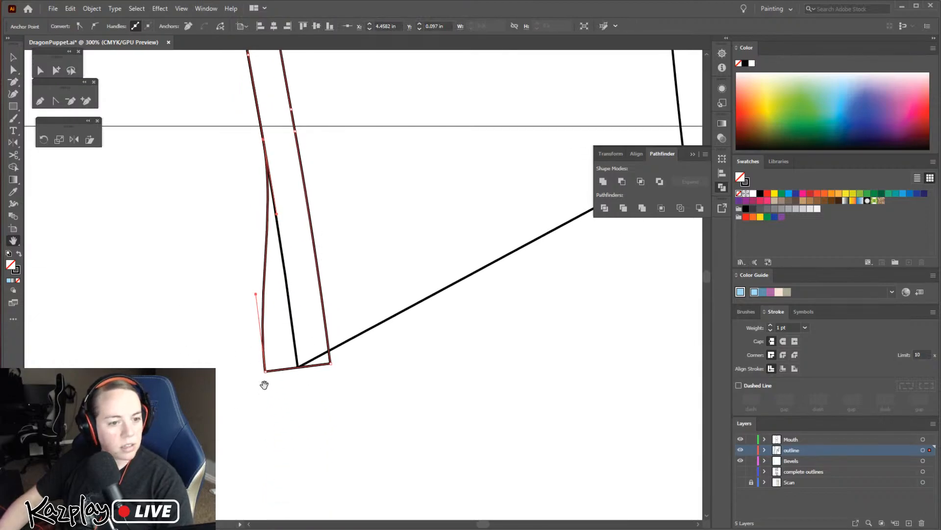
click(13, 70)
drag(265, 371, 330, 351)
Copy the existing bevel strip's light blue fill and absent stroke onto the new strip
scroll(367, 191, down, 2)
drag(378, 207, 381, 442)
drag(435, 282, 413, 374)
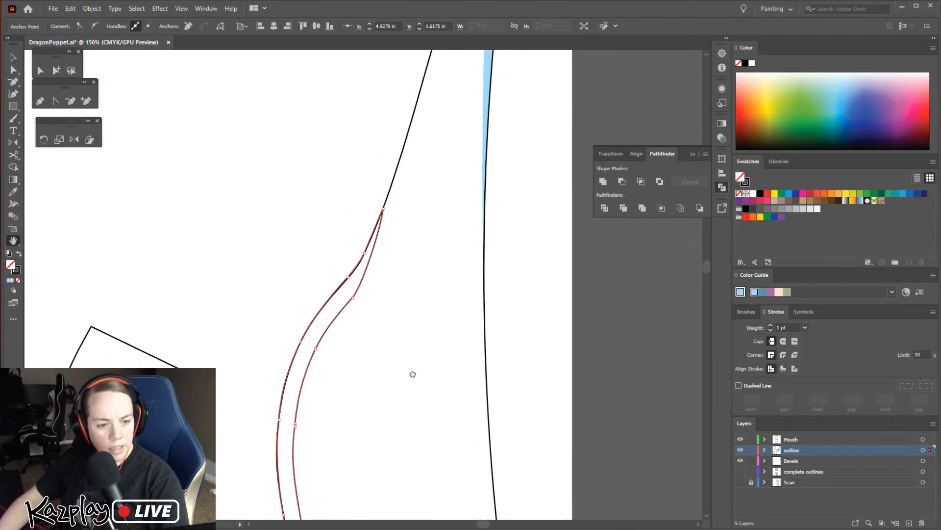
key(i)
click(487, 81)
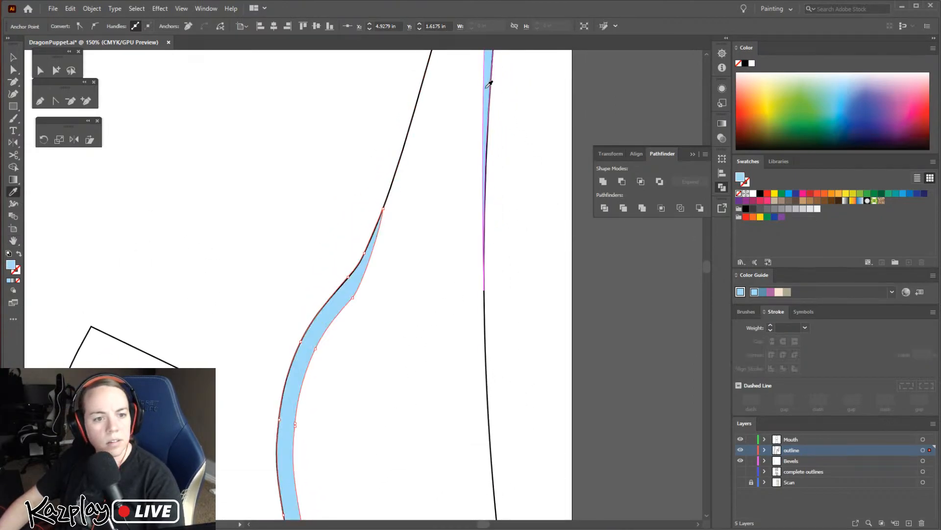
Cut the blue strip from the outline layer and paste it in place on the Bevels layer
key(v)
click(408, 321)
click(348, 299)
key(ctrl+x)
click(806, 460)
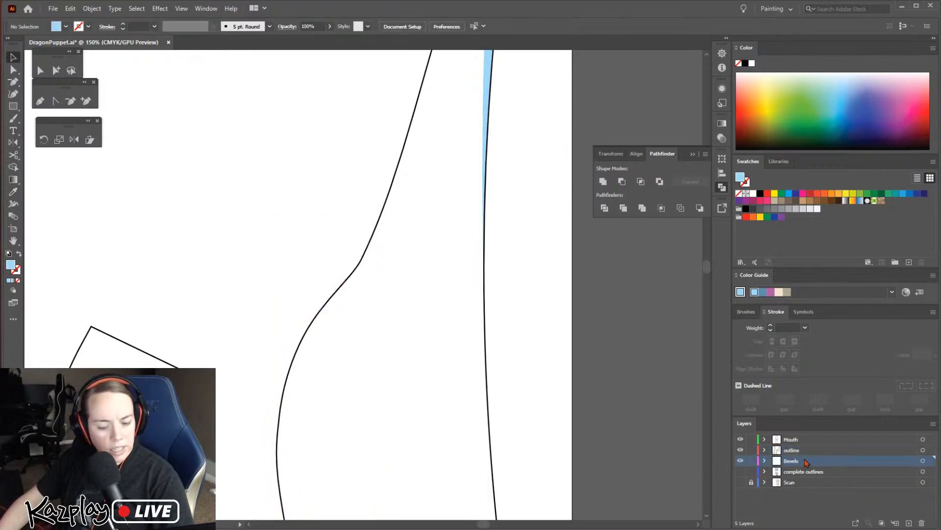
key(ctrl+f)
click(522, 338)
key(ctrl+minus)
key(ctrl+minus)
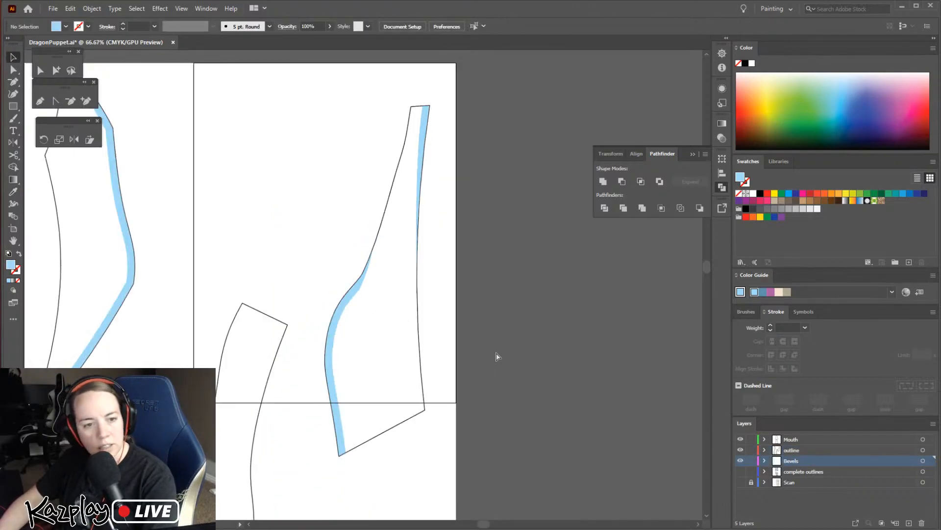
Convert the corner anchor above the left point of the long curved piece into a smooth anchor
key(ctrl+minus)
key(space)
drag(344, 385, 475, 304)
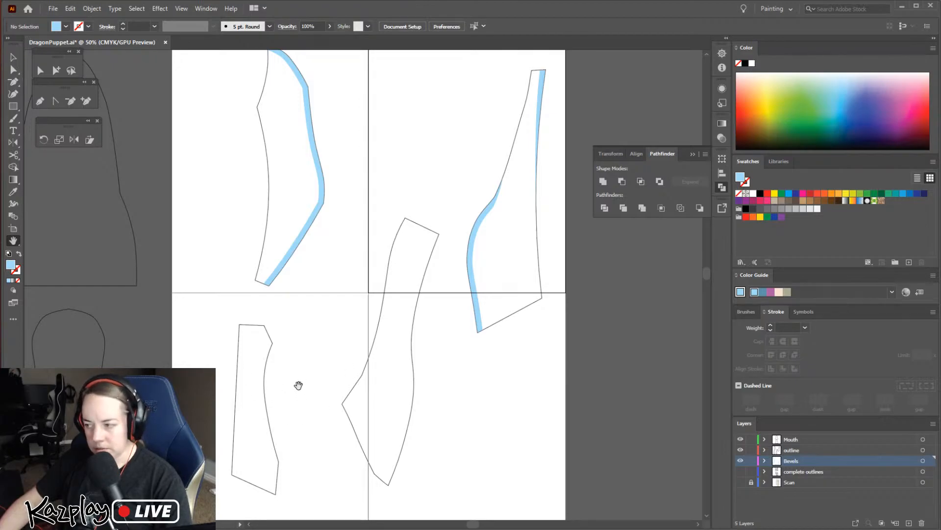
key(z)
click(362, 412)
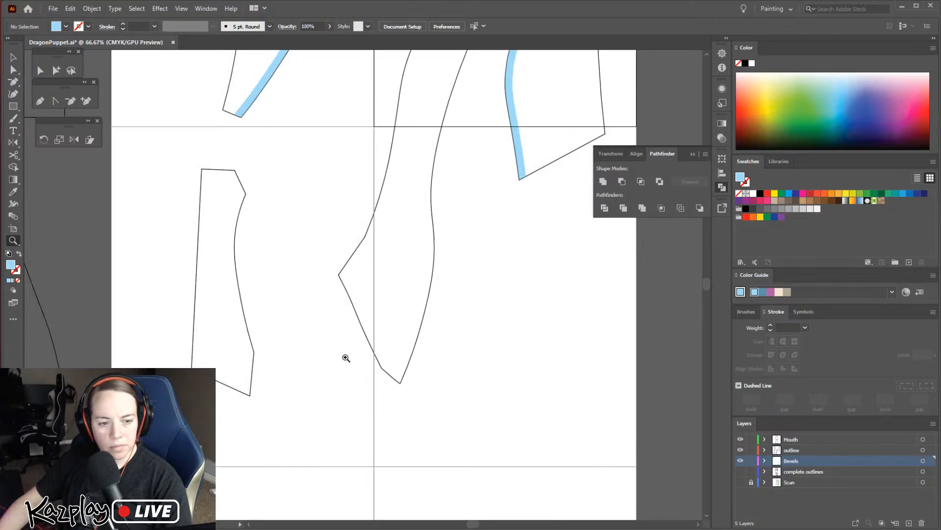
click(381, 262)
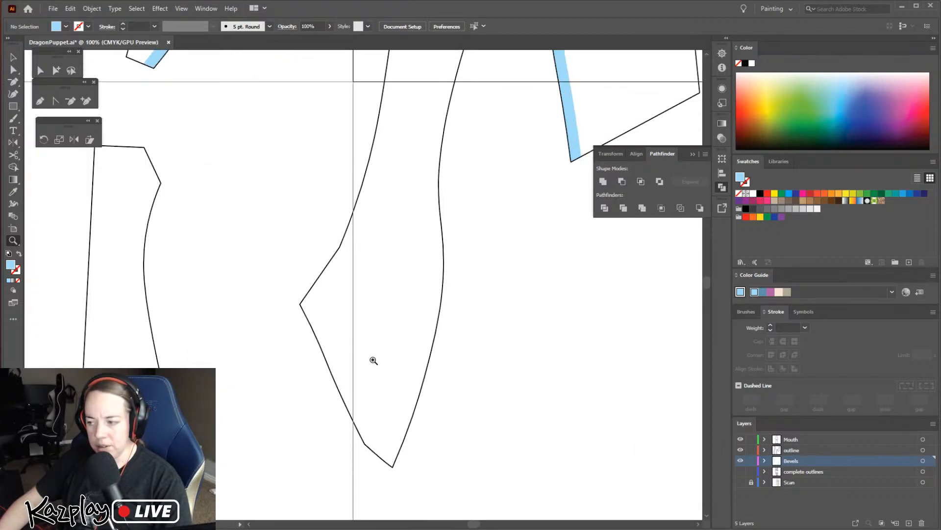
key(h)
drag(431, 204, 381, 361)
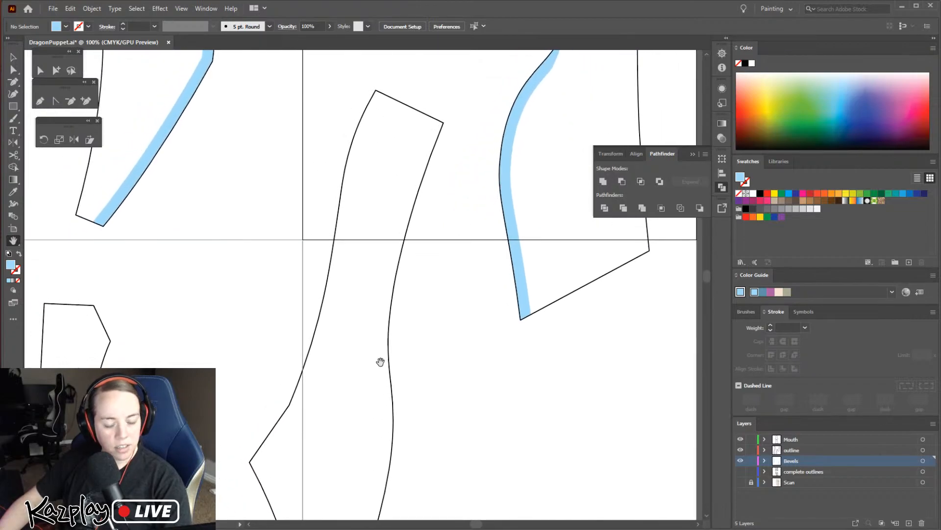
key(v)
click(287, 400)
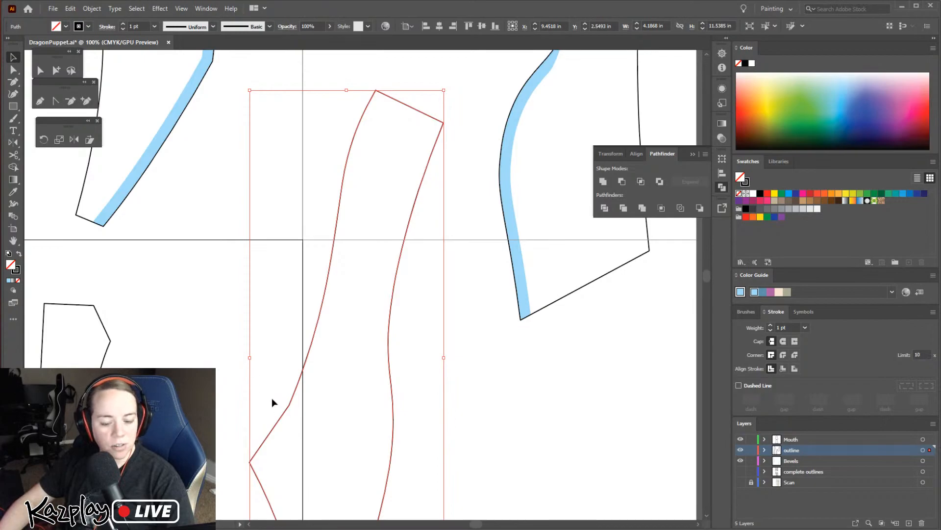
click(307, 425)
click(289, 402)
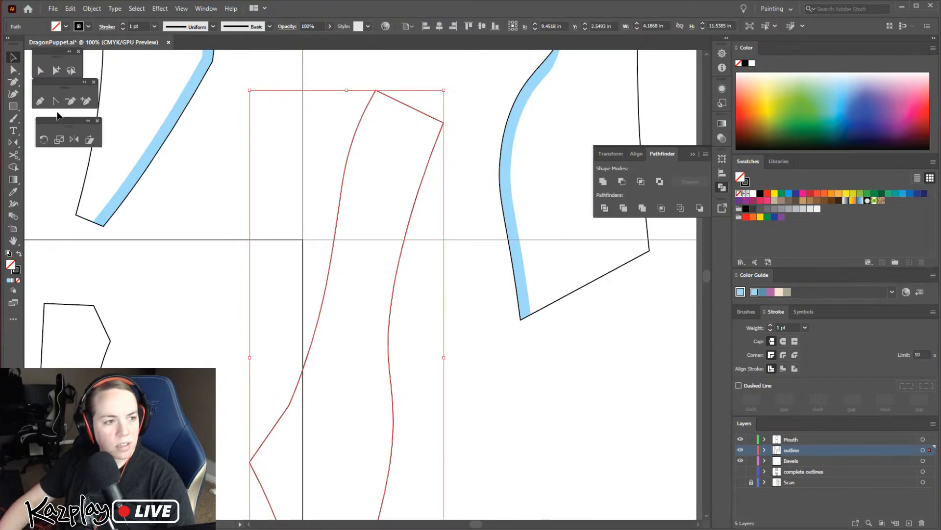
click(12, 71)
click(288, 405)
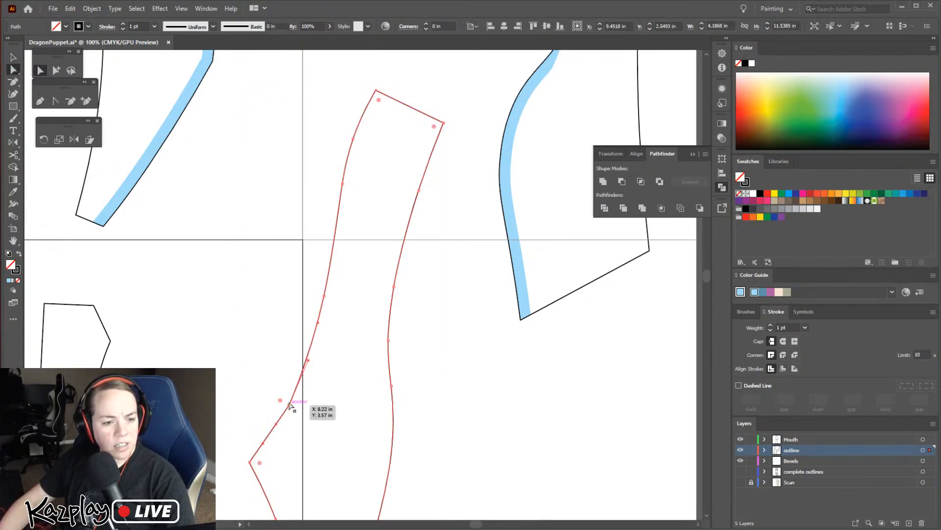
click(95, 26)
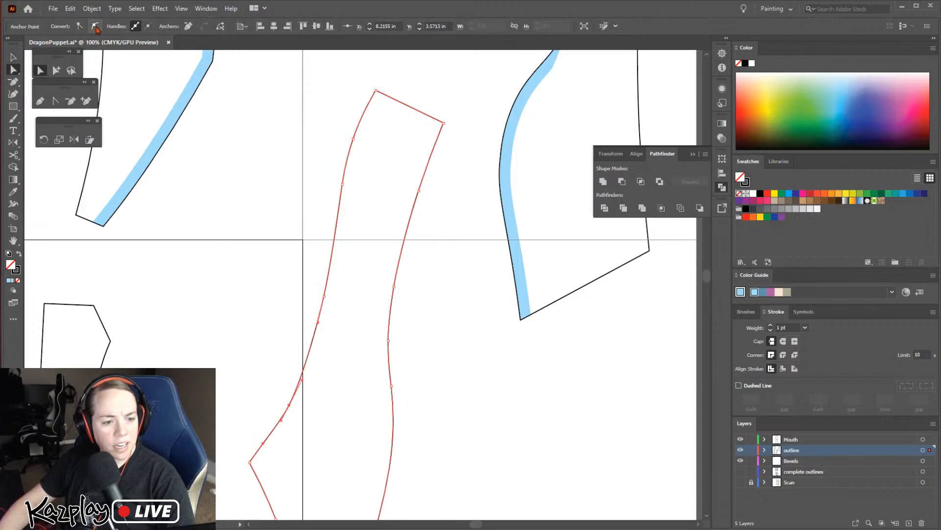
click(290, 349)
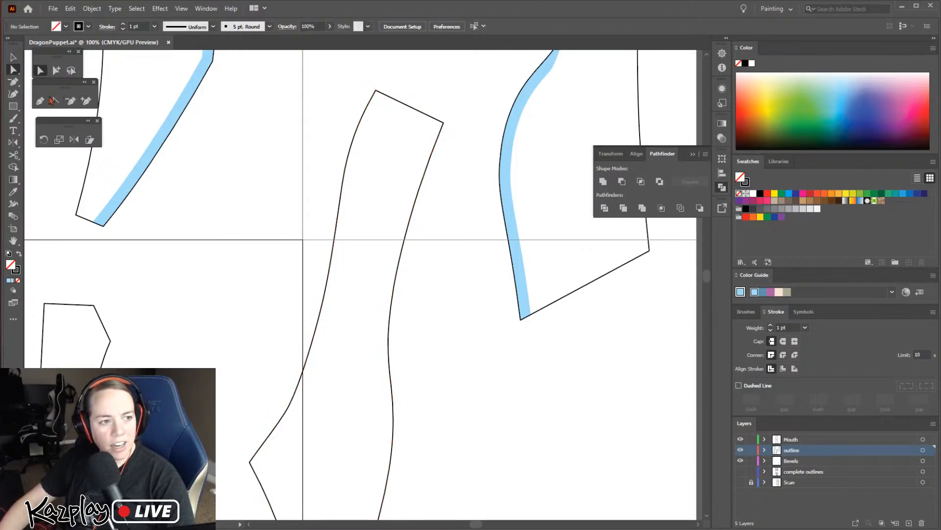
Browse the complete tool list for the Scissors tool
click(20, 89)
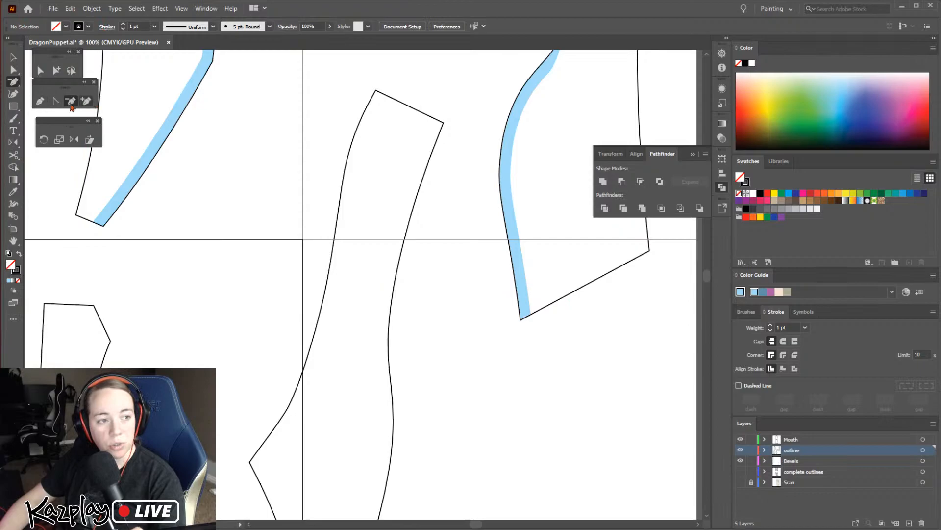
click(13, 320)
click(13, 320)
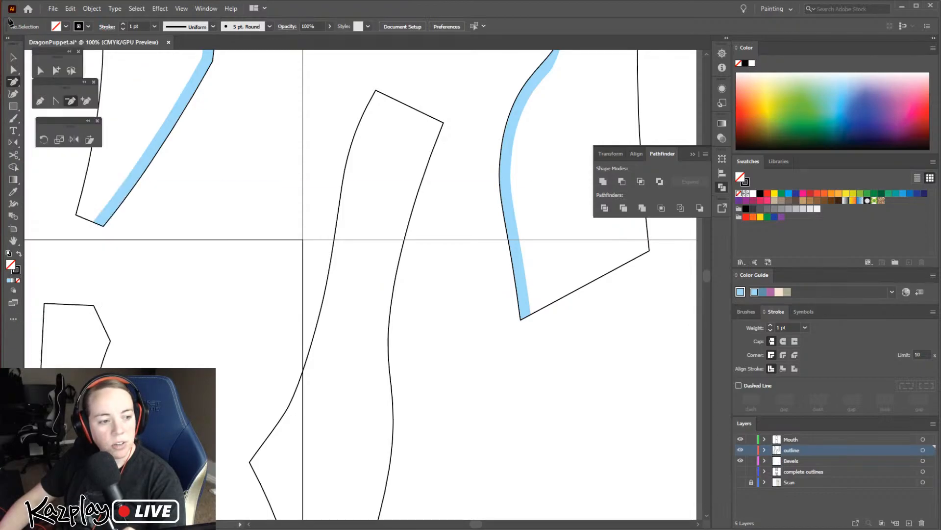
click(14, 321)
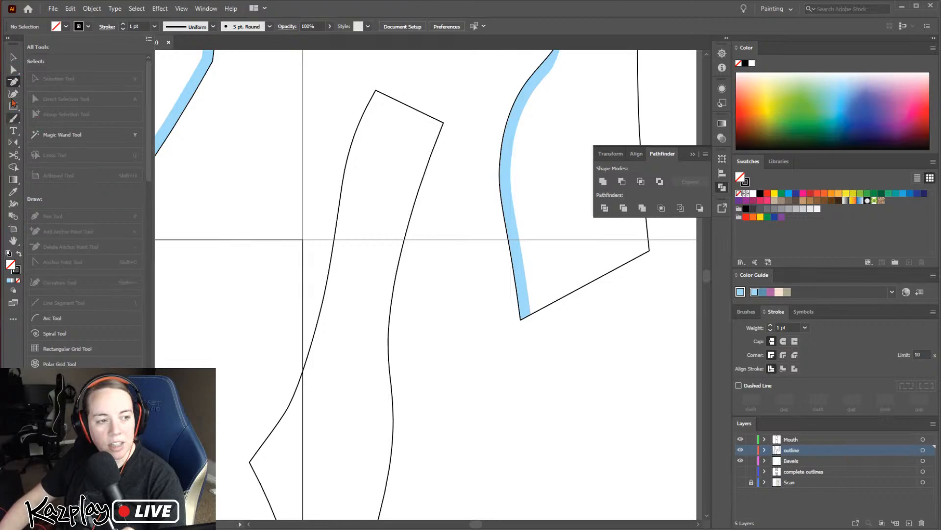
scroll(70, 274, down, 5)
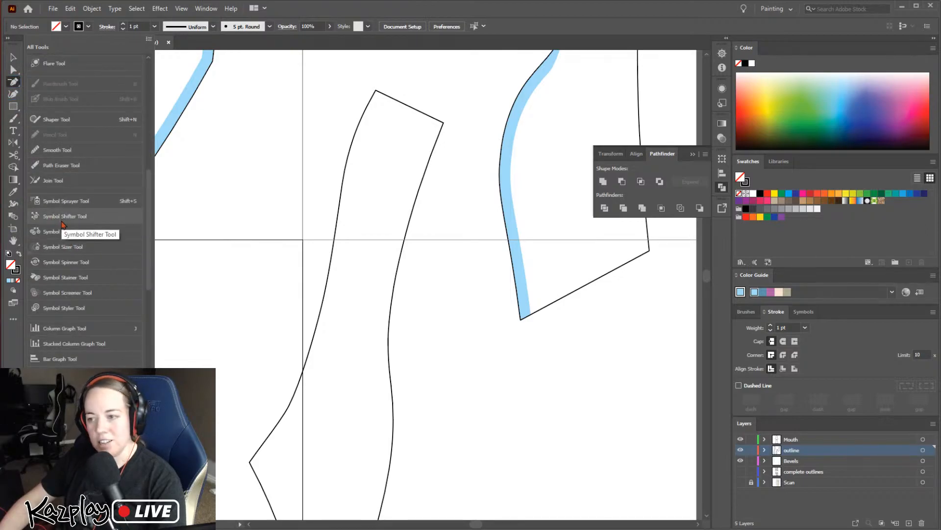
scroll(62, 225, down, 10)
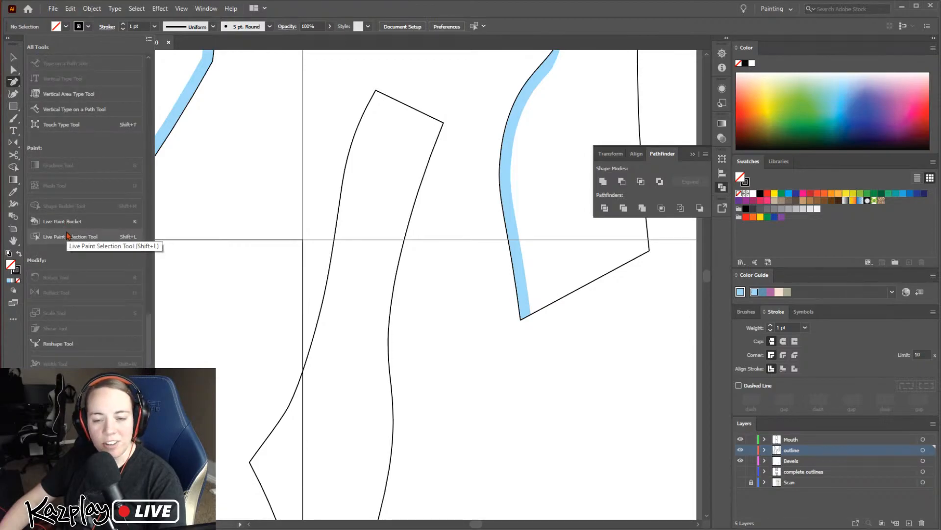
scroll(70, 294, down, 10)
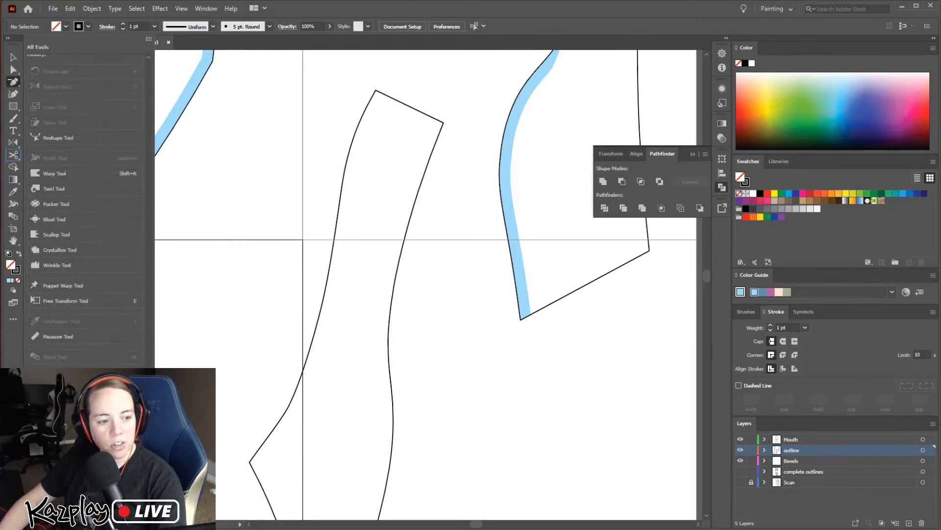
scroll(67, 365, up, 20)
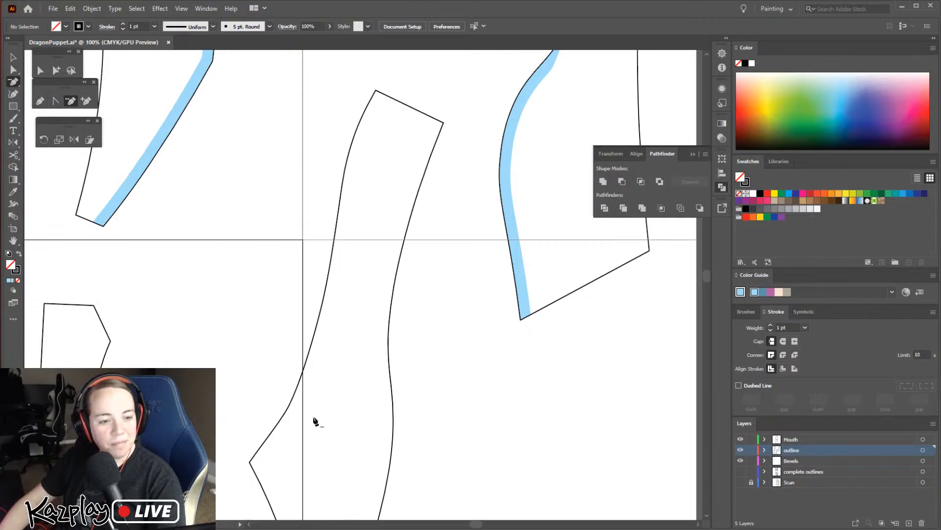
Cut the long piece's outline with the Scissors tool at its left point and just below its upper-left corner
key(c)
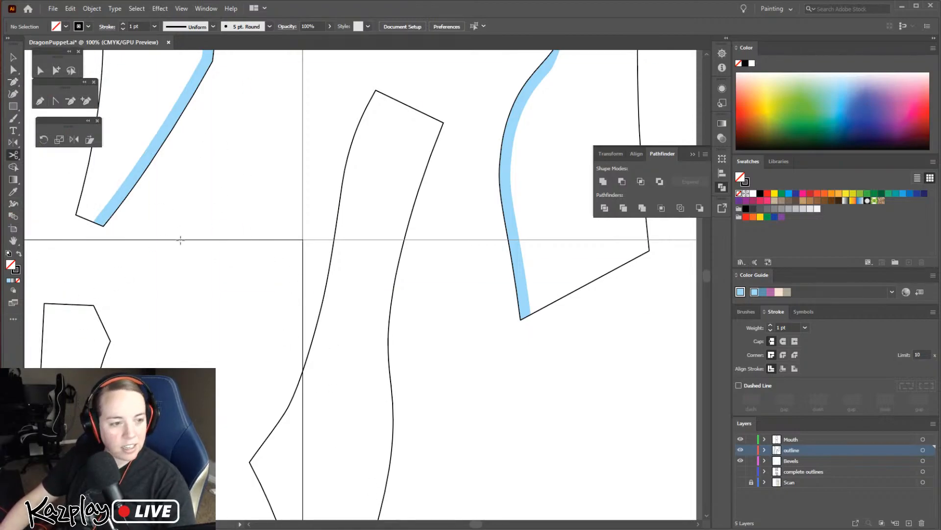
click(249, 462)
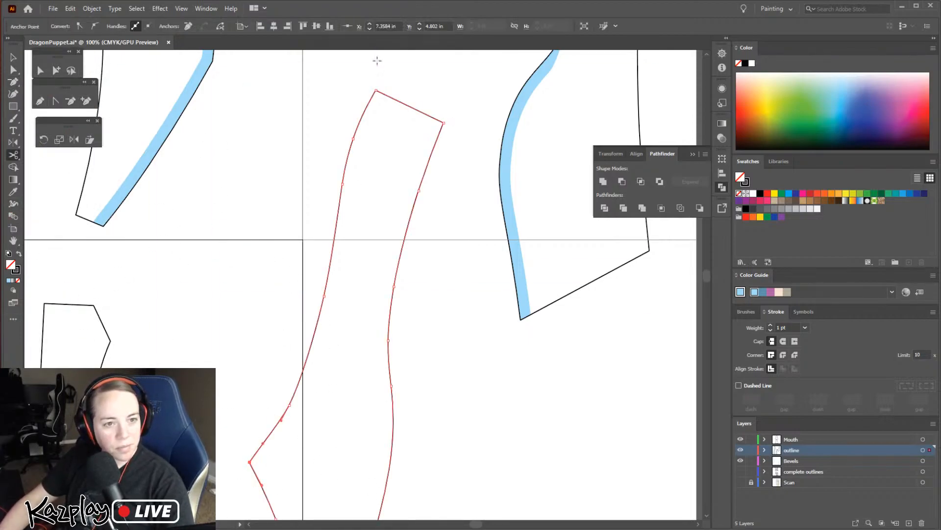
click(368, 105)
Select the outline of the small narrow piece beside the long one and show the Scan layer
key(h)
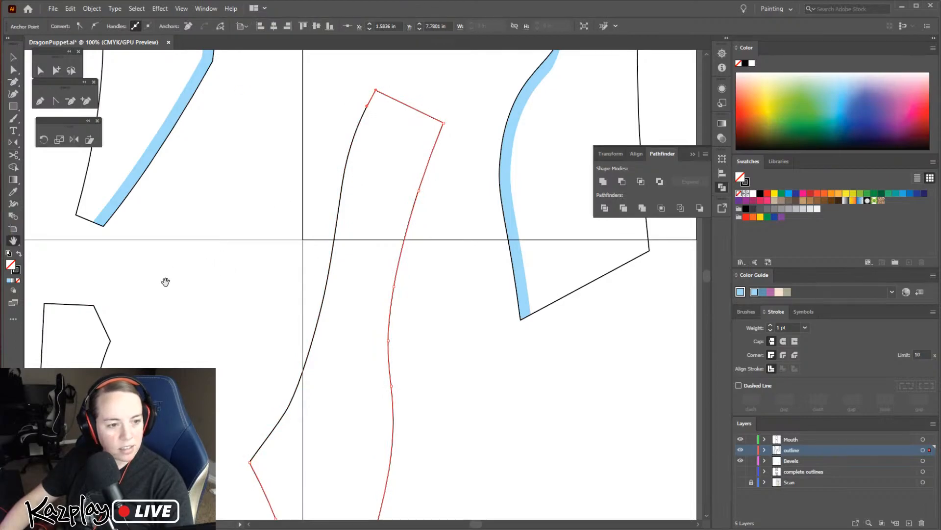
drag(165, 278, 409, 95)
key(c)
key(v)
click(305, 131)
click(311, 120)
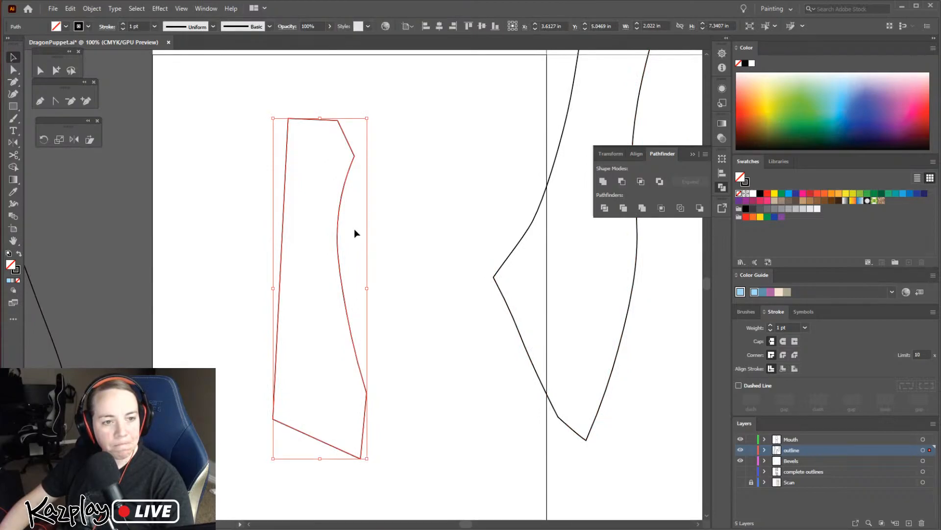
key(z)
click(341, 143)
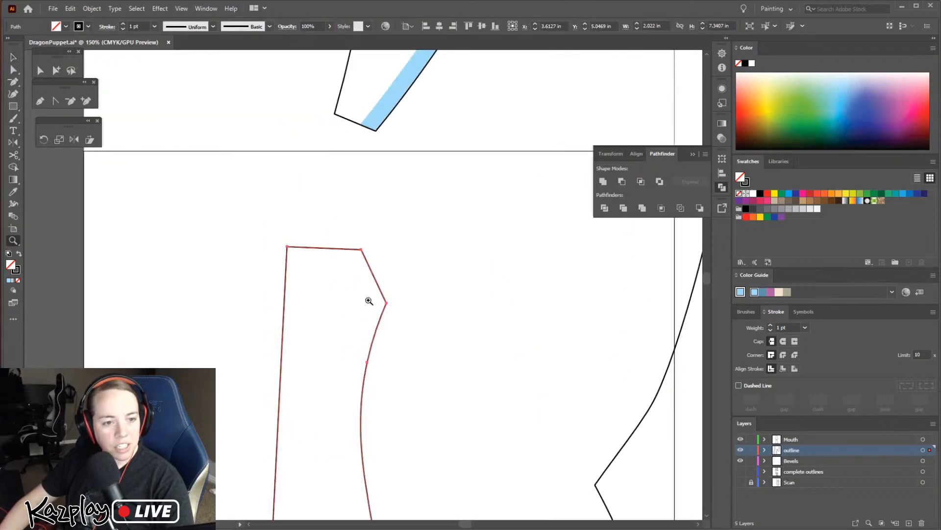
key(v)
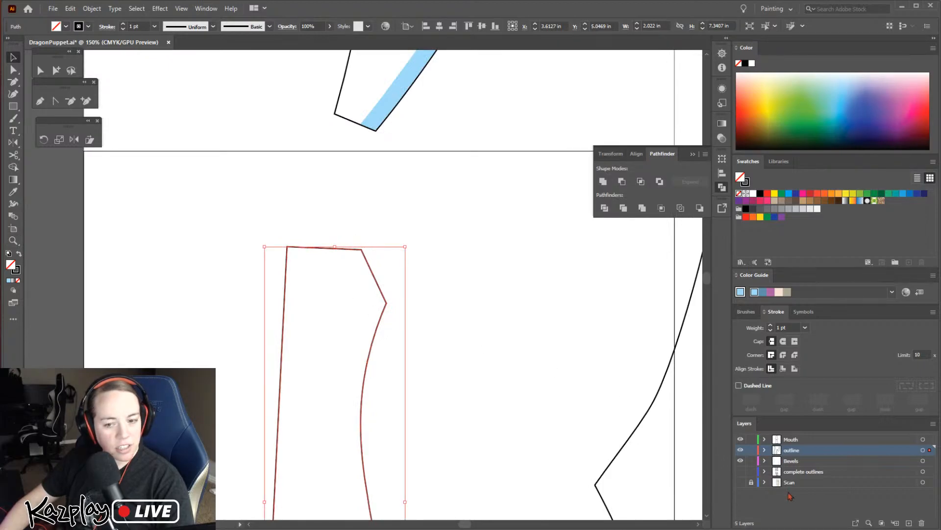
click(741, 482)
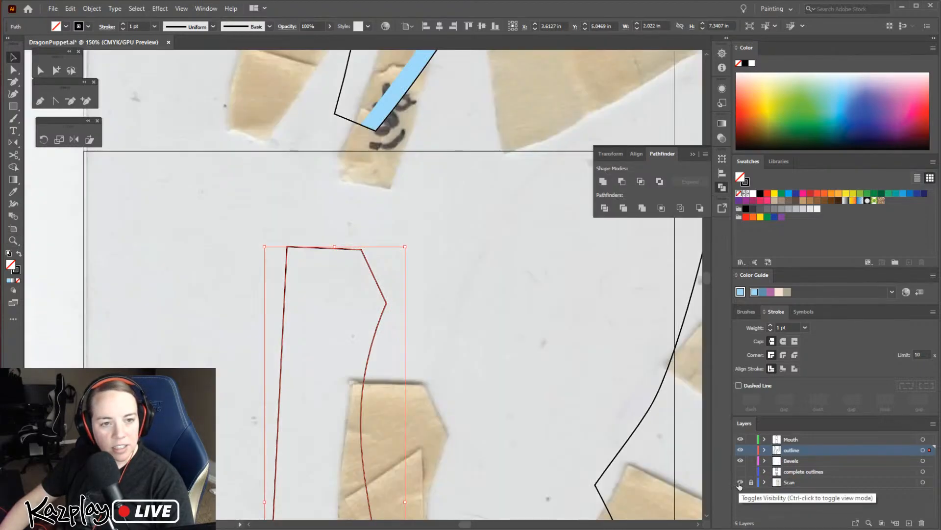
Move the small piece's outline onto the scanned pattern piece marked "bot 6" so their edges line up
key(h)
drag(410, 348, 376, 101)
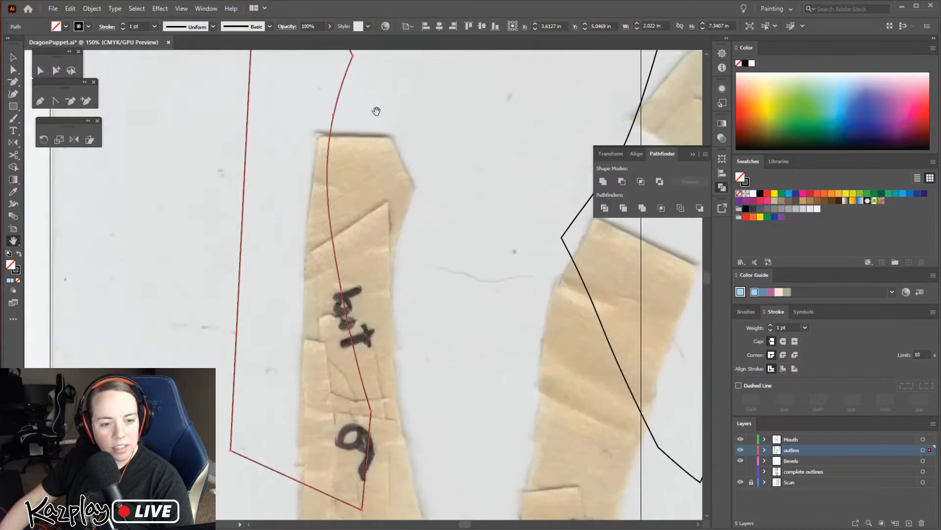
key(v)
click(377, 321)
drag(345, 314, 399, 421)
click(461, 382)
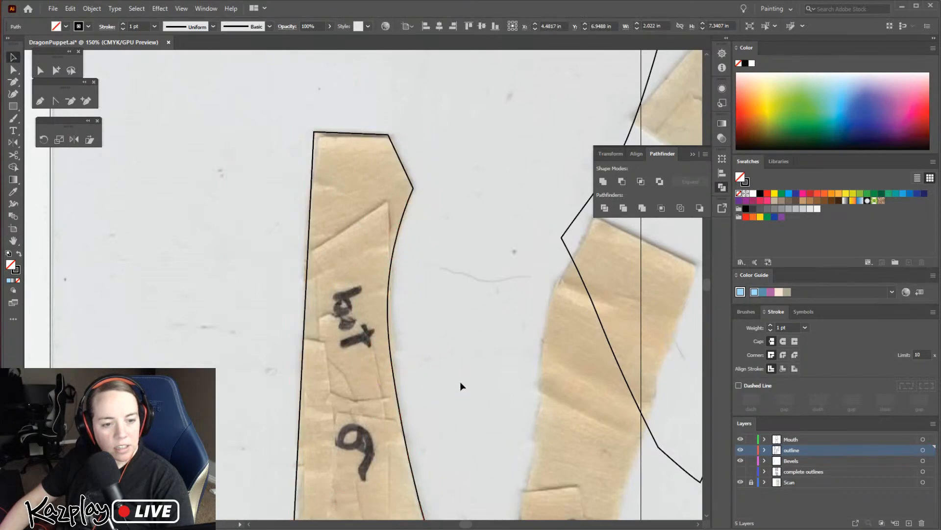
Convert the small piece's upper-right corner anchor and the outer corner anchor just below it into smooth anchors
key(space)
drag(428, 388, 437, 321)
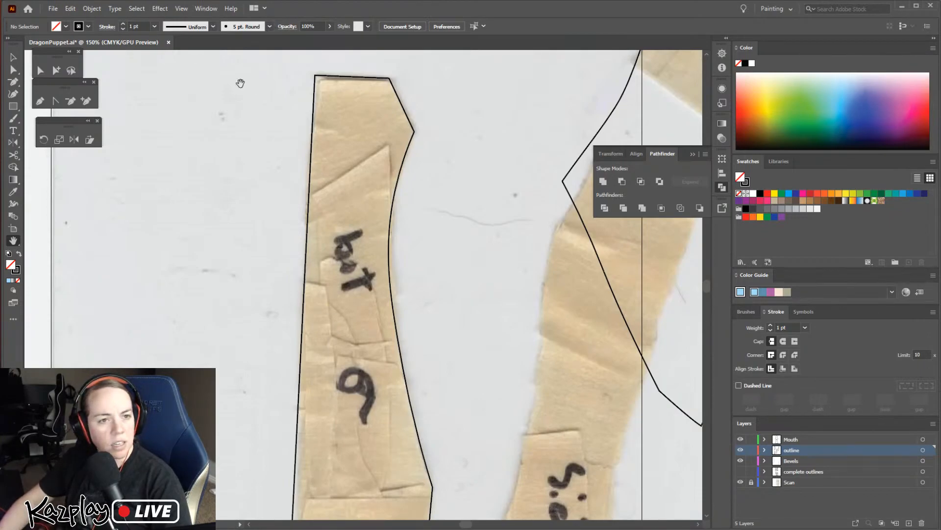
click(40, 71)
click(392, 93)
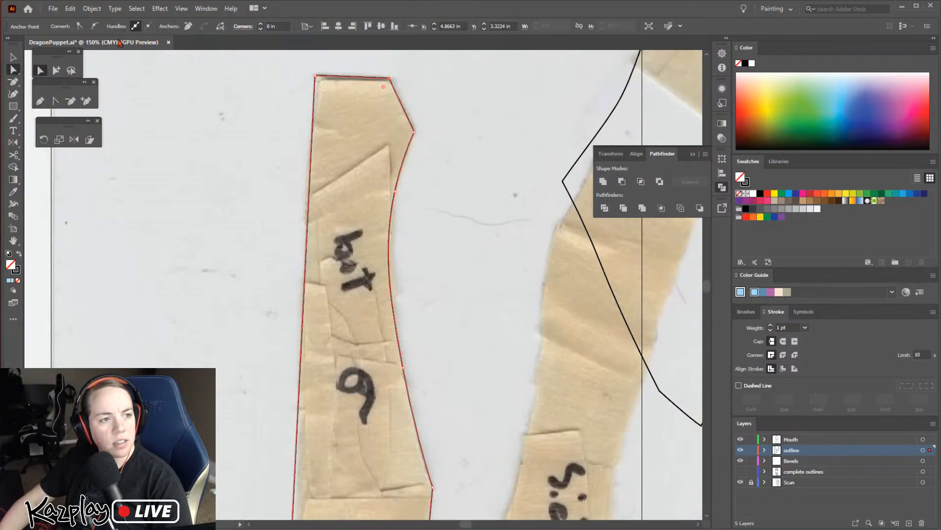
click(95, 26)
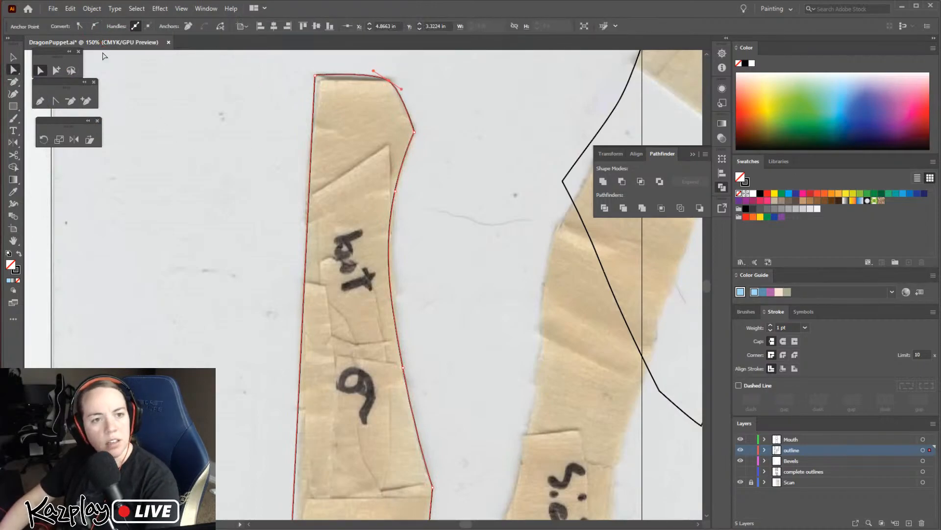
click(414, 132)
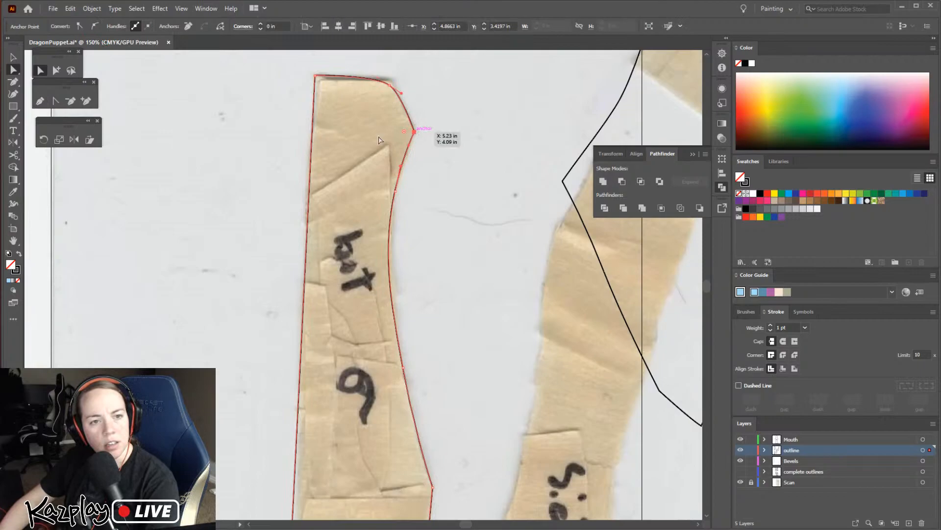
click(100, 26)
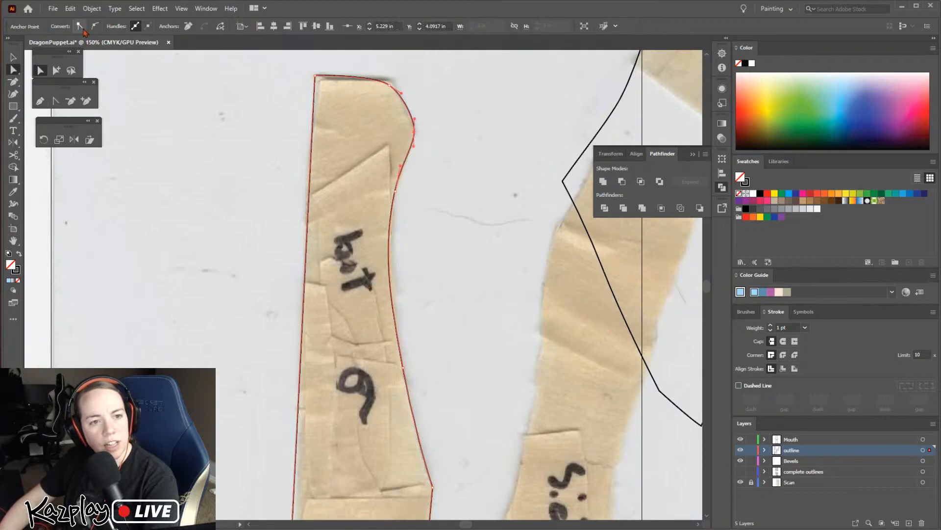
Nudge the small piece's smoothed outer anchor slightly inward and down, and deselect the outline
key(Left)
key(Left)
key(Left)
key(Left)
key(Down)
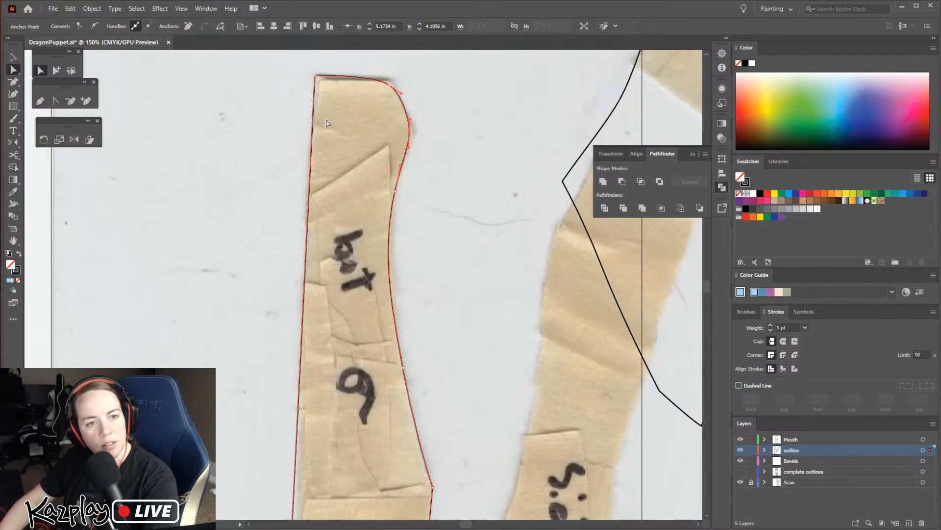
click(454, 247)
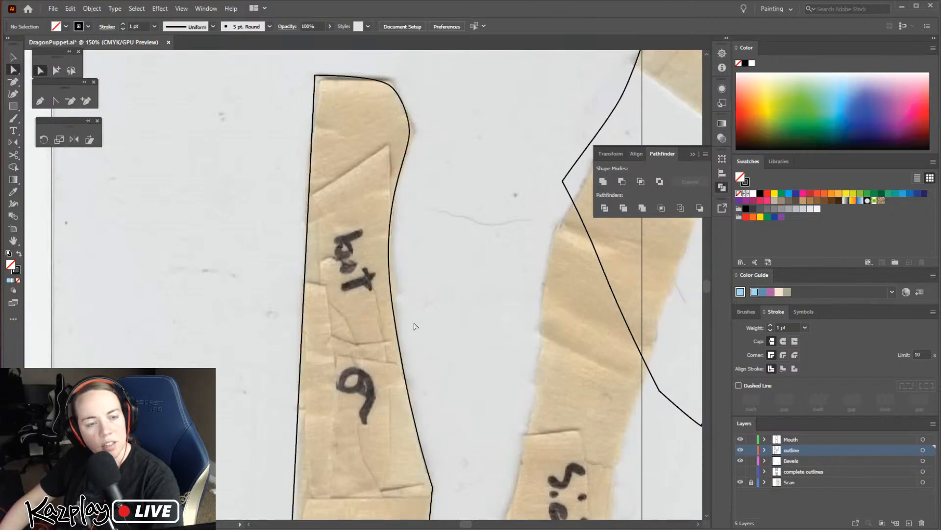
Hide the Scan layer and convert the small piece's lower-right side corner anchor into a smooth anchor
click(741, 482)
key(ctrl+minus)
key(ctrl+minus)
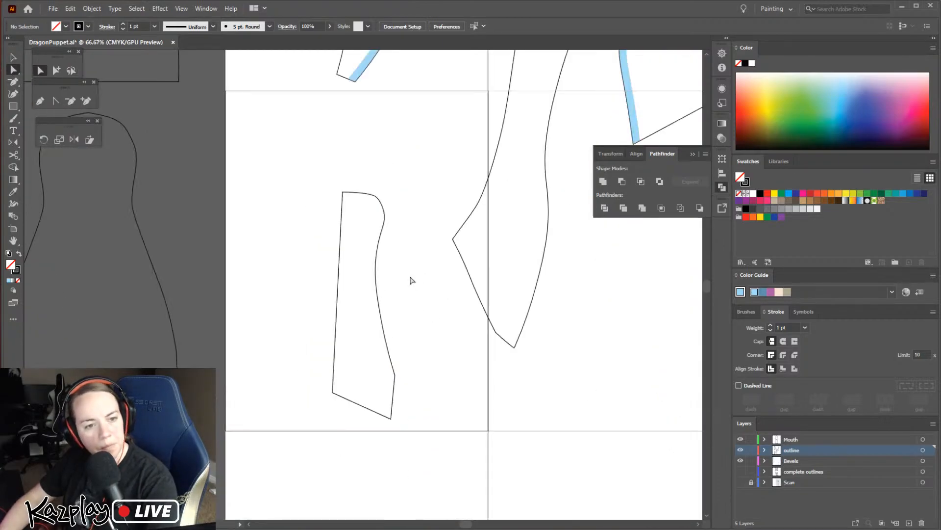
click(396, 380)
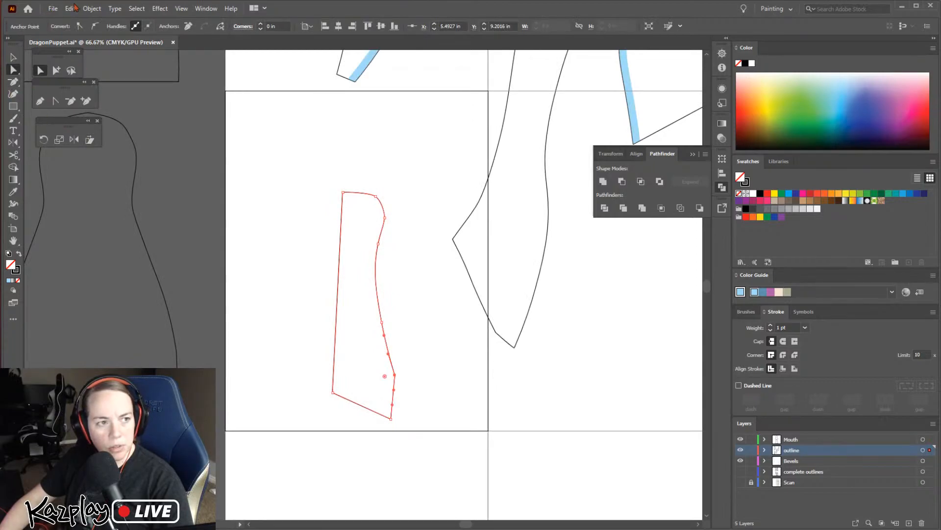
click(439, 426)
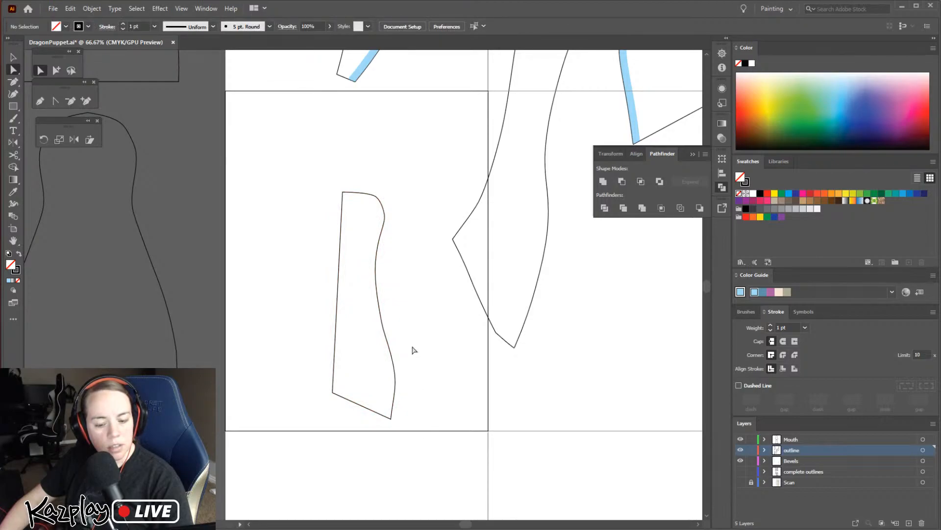
key(v)
click(382, 319)
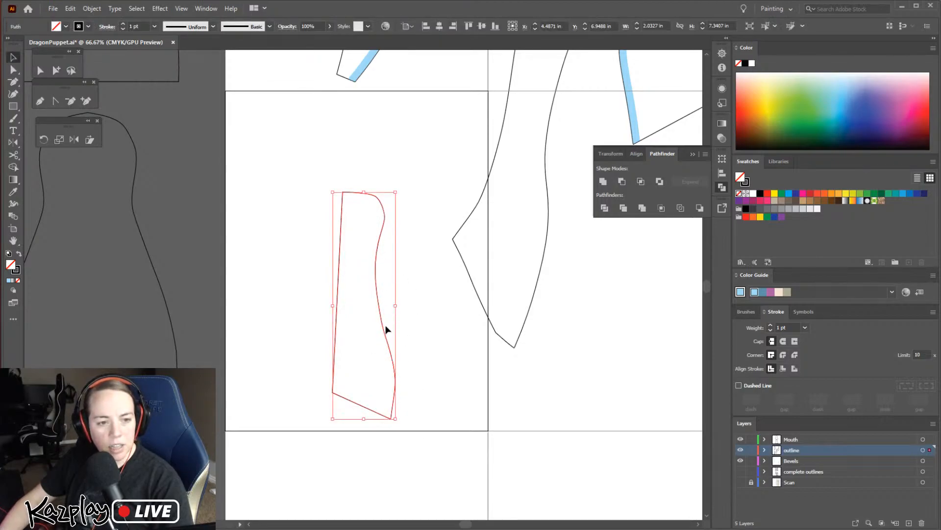
key(j)
drag(501, 384, 482, 379)
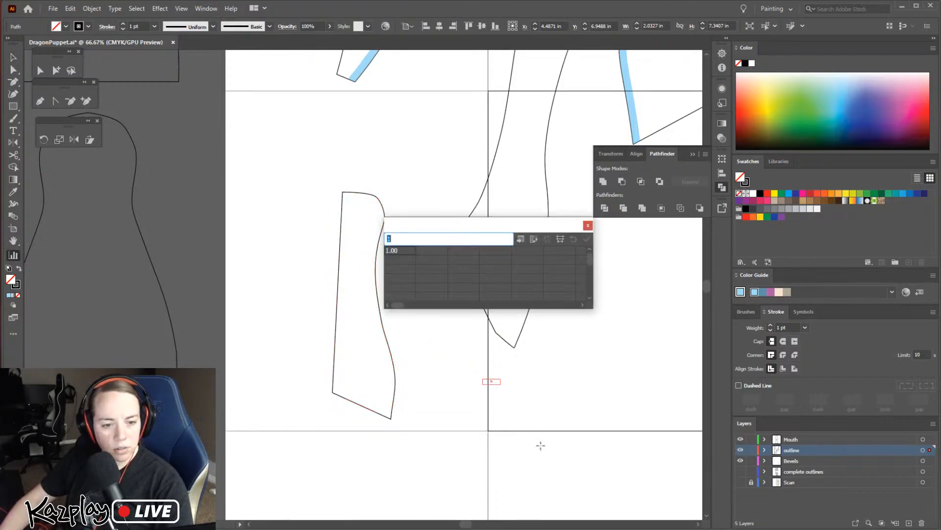
click(588, 225)
key(Delete)
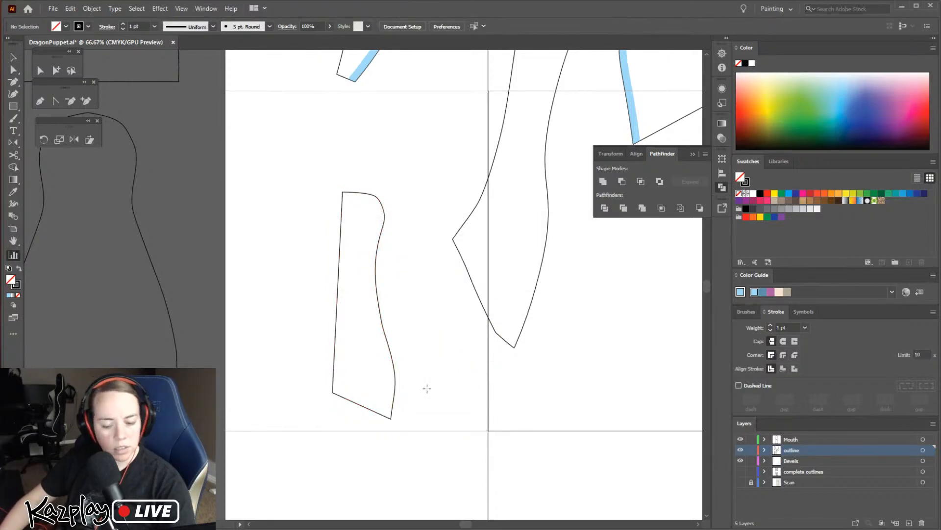
Move the small piece's outline down to the next row of pages, across the vertical boundary between the two pages
drag(408, 353, 439, 428)
key(v)
click(294, 167)
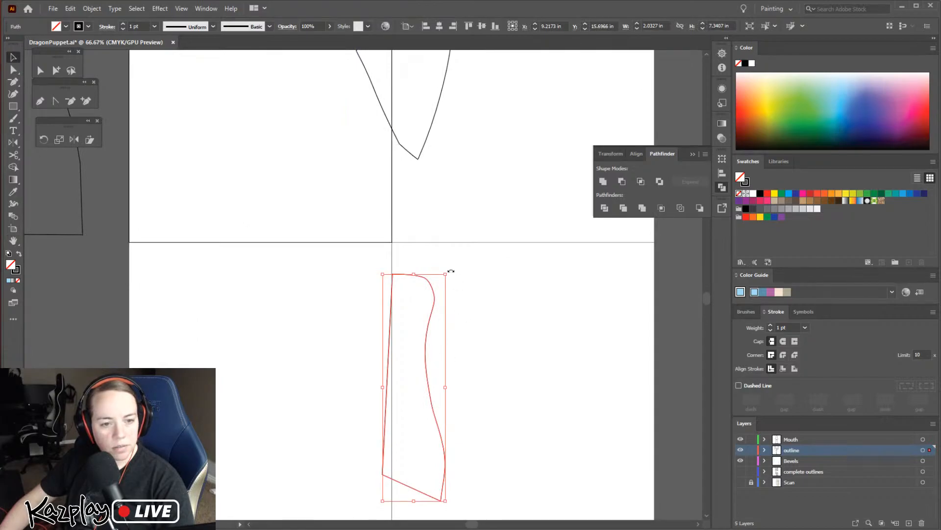
Rotate the small piece's outline slightly so its long straight edge is vertical, and nudge it right onto the page boundary
drag(449, 269, 445, 262)
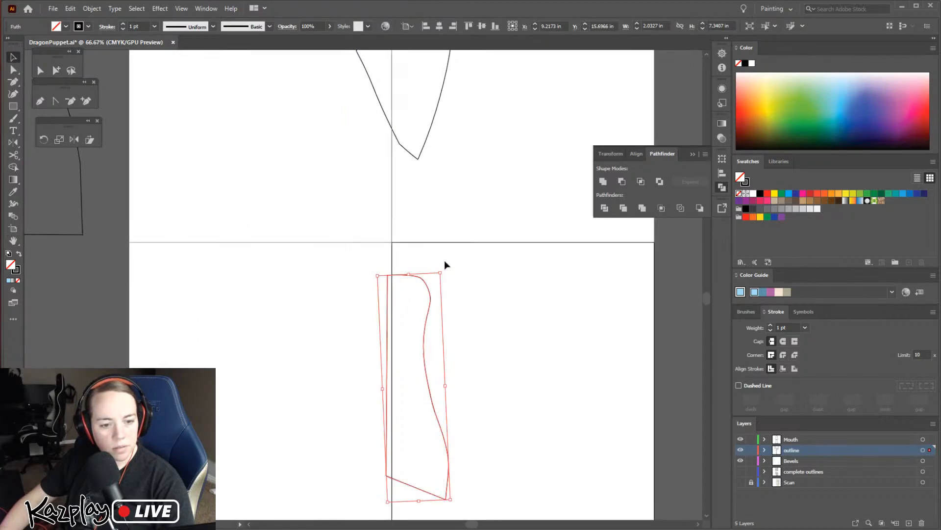
key(Right)
key(Right)
key(Right)
key(Right)
key(Right)
key(Right)
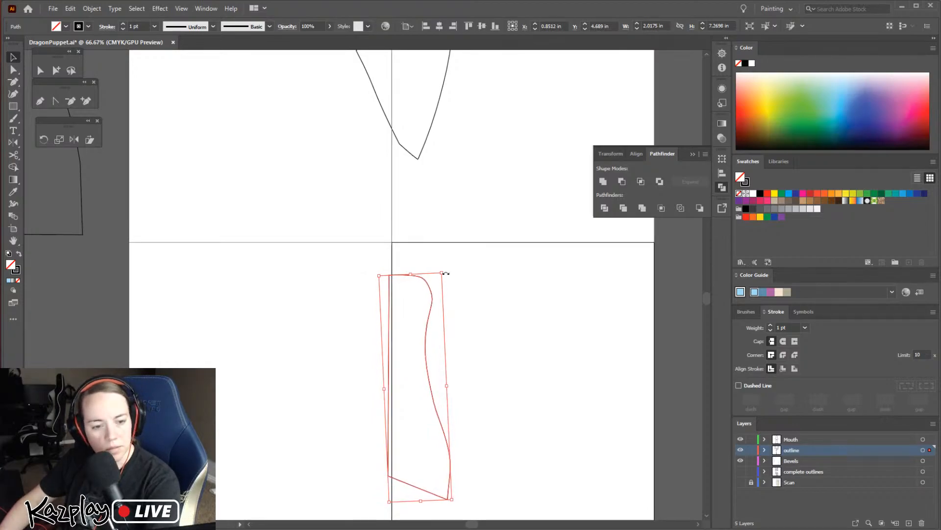
key(Right)
key(Right)
key(Right)
key(Right)
key(Right)
key(Right)
key(Right)
key(Right)
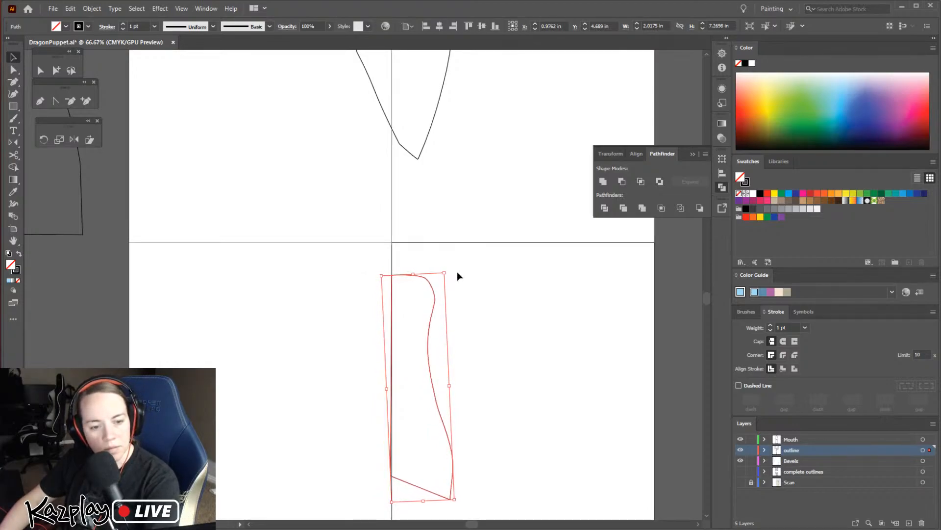
Reflect a copy of the small piece across the vertical axis and place it against the original's straight edge
key(ctrl)
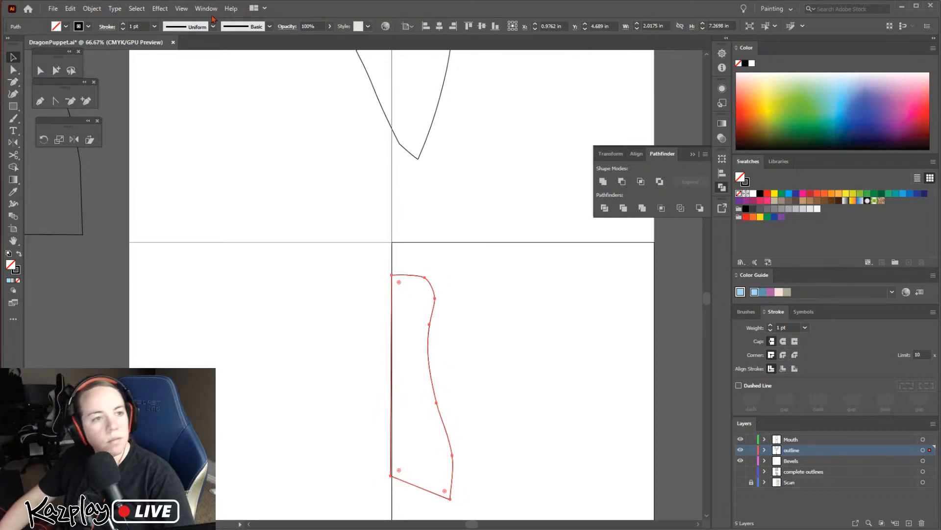
click(91, 8)
mouse_move(121, 31)
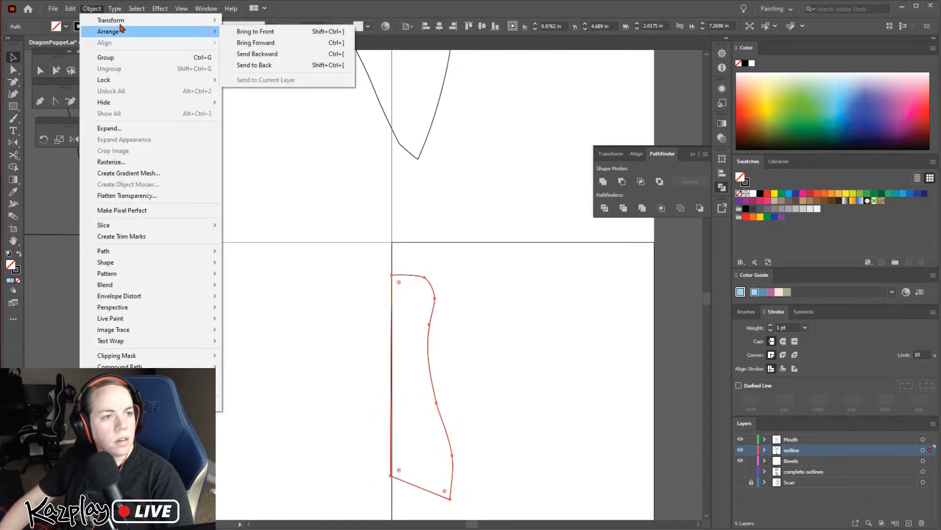
click(262, 58)
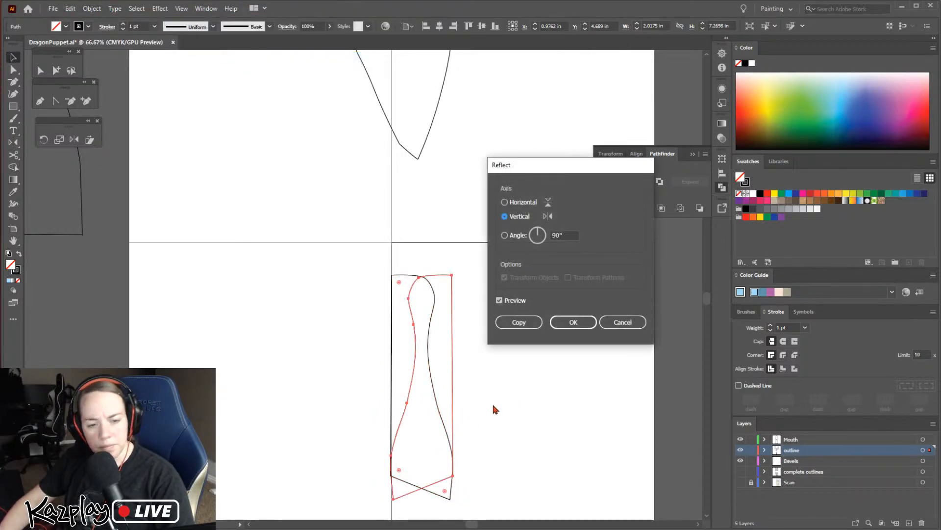
click(574, 321)
drag(403, 315, 351, 310)
key(ctrl+plus)
key(ctrl+plus)
key(Left)
key(Left)
key(Left)
key(Left)
key(Left)
key(Left)
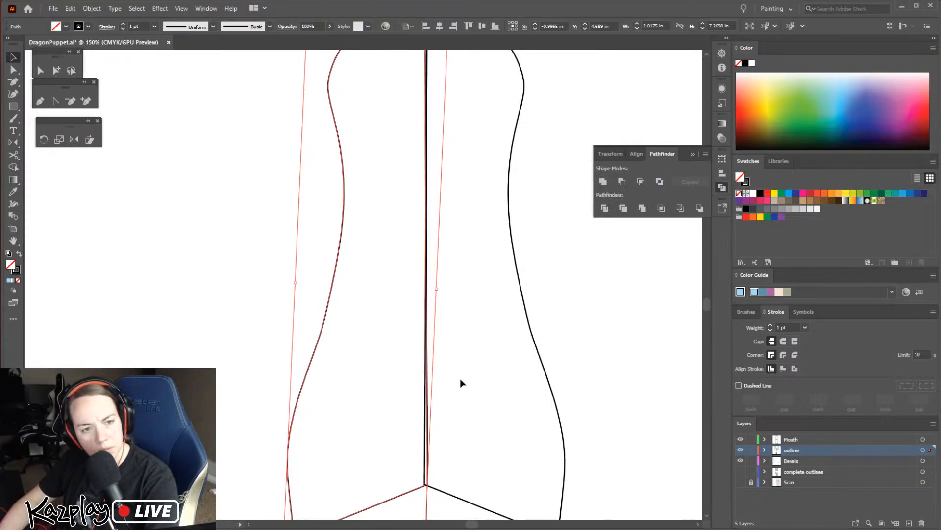
Nudge the mirrored copy right, inspect the seam along the centre line, and delete the copy
drag(708, 307, 707, 296)
key(Right)
key(Right)
key(Right)
scroll(644, 324, down, 3)
drag(707, 302, 708, 309)
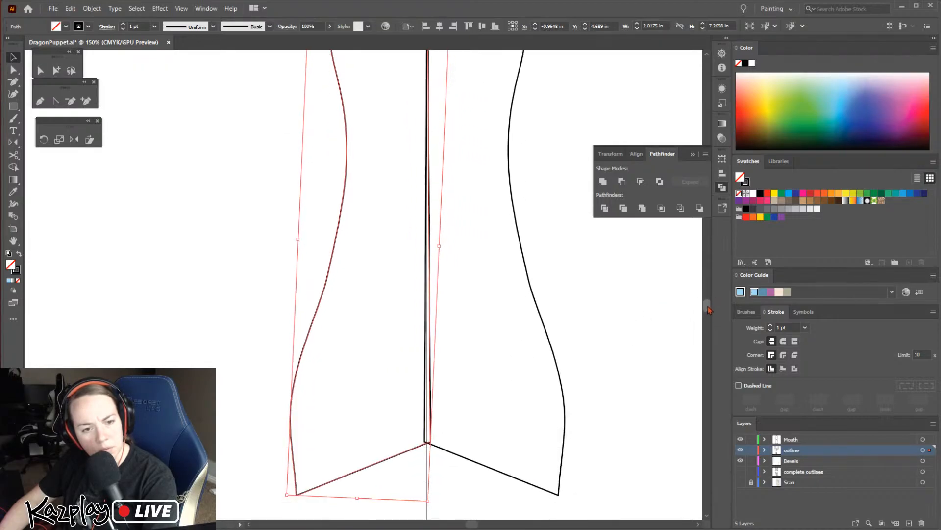
key(Delete)
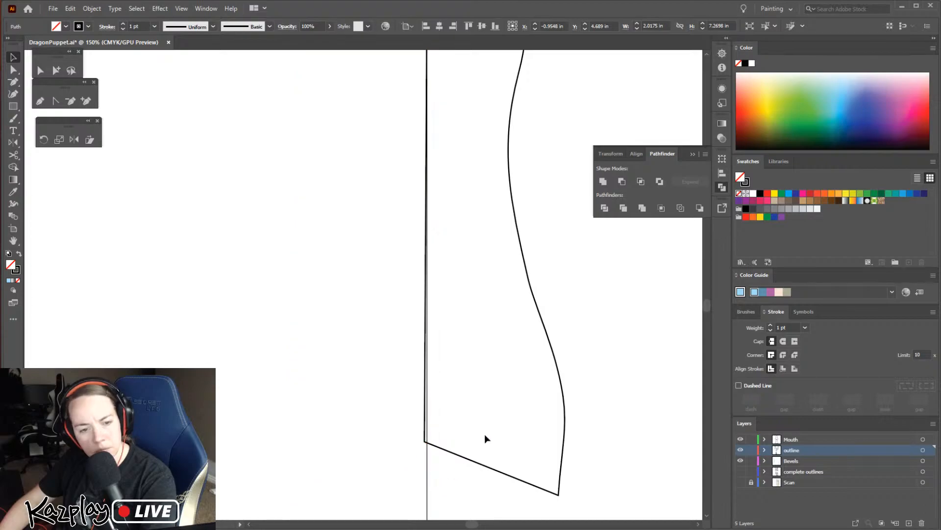
Rotate the small piece's outline slightly more so its straight edge lines up with the page boundary
click(557, 465)
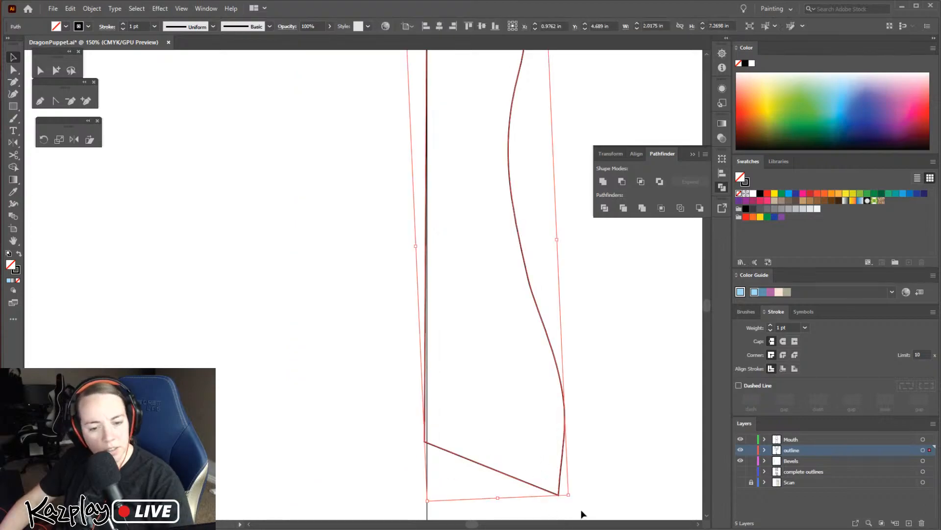
drag(575, 499, 575, 496)
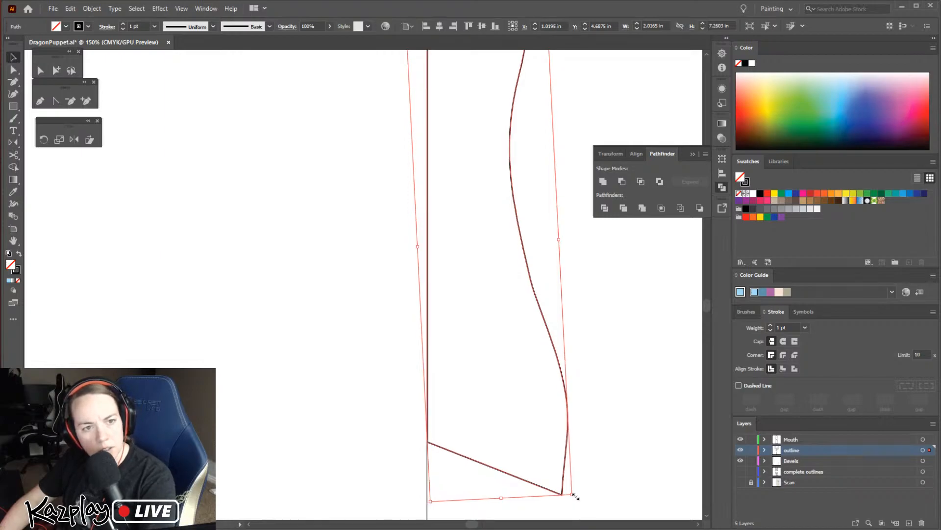
drag(704, 307, 704, 305)
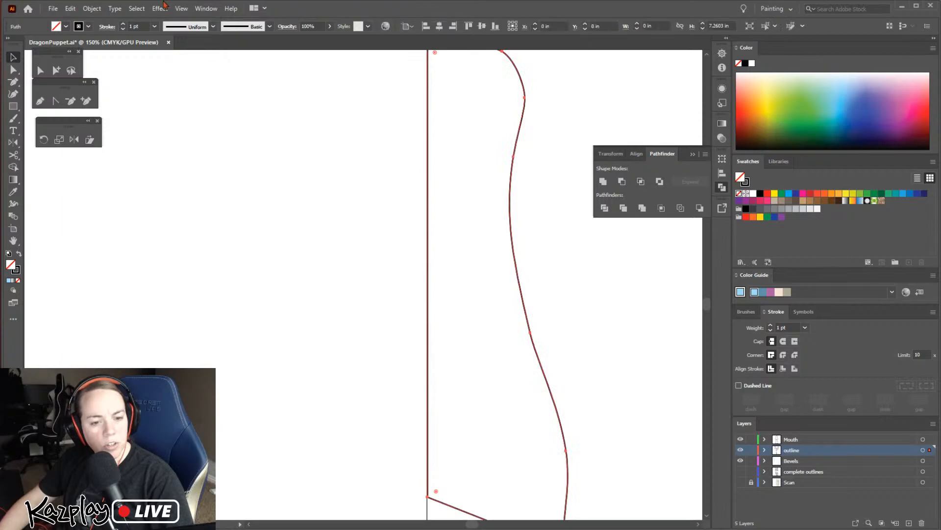
Mirror the straightened small piece across the vertical axis as a second half and set it flush against the original's straight edge
click(92, 9)
mouse_move(115, 21)
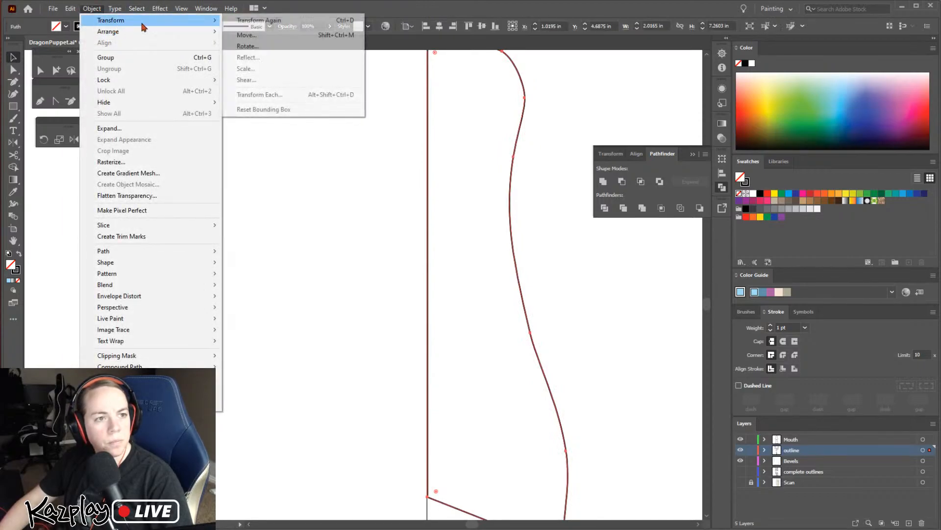
click(341, 58)
click(581, 320)
drag(569, 255, 430, 263)
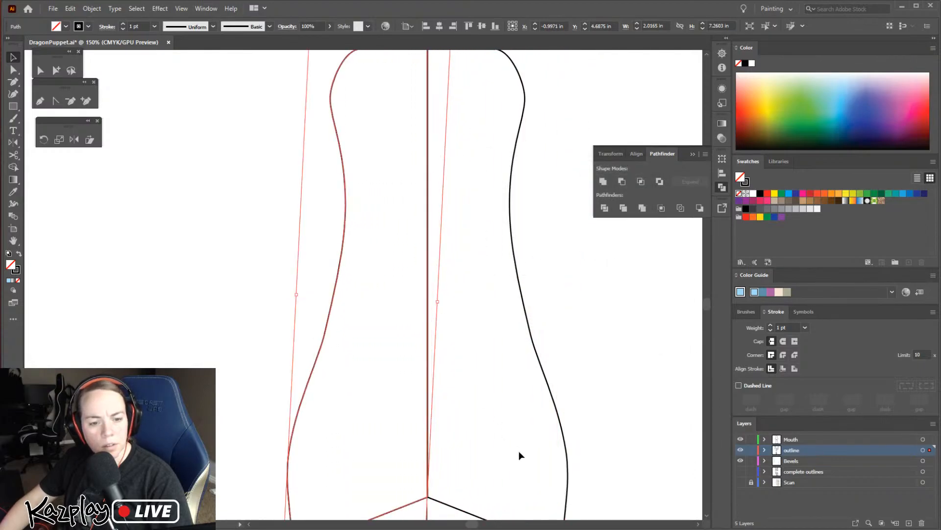
click(528, 448)
scroll(564, 300, up, 4)
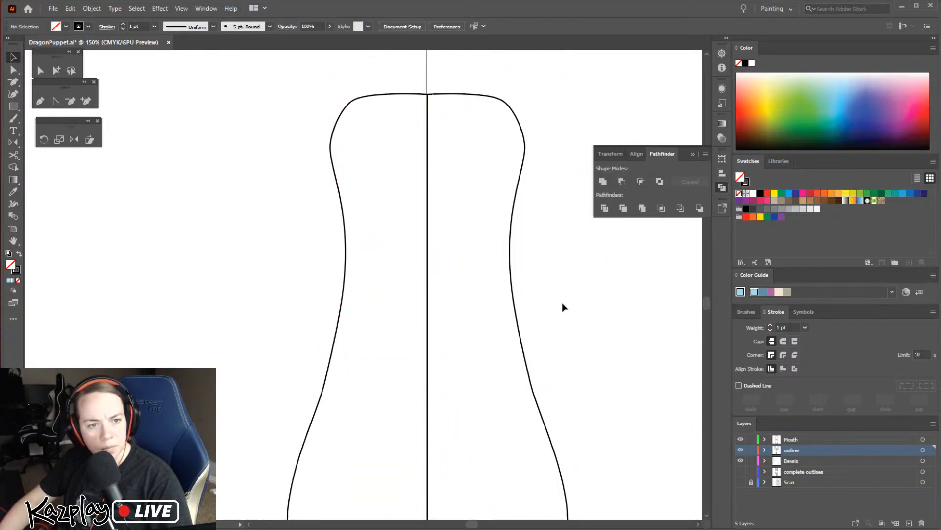
Nudge the mirrored half right to overlap the original slightly, and unite both halves into one shape
click(340, 250)
key(Right)
key(Right)
key(Right)
drag(404, 120, 480, 202)
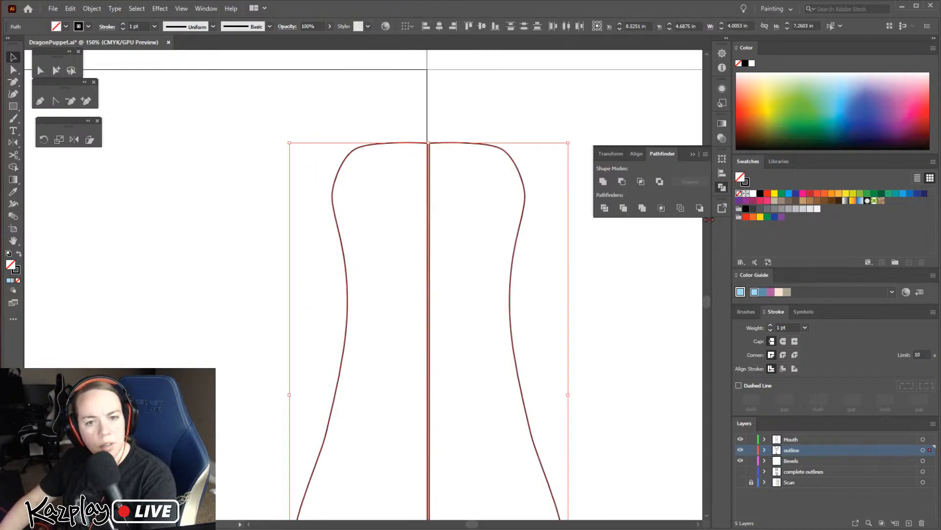
click(604, 183)
click(590, 351)
Move the united shape's bottom centre anchor straight down level with the lower corners so the bottom edge is straight
key(space)
drag(486, 432, 505, 183)
drag(490, 316, 476, 285)
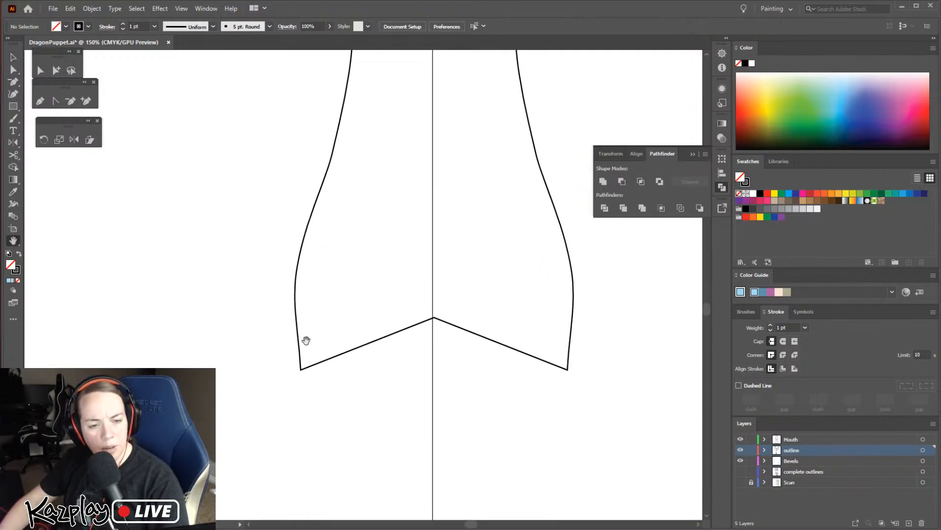
key(v)
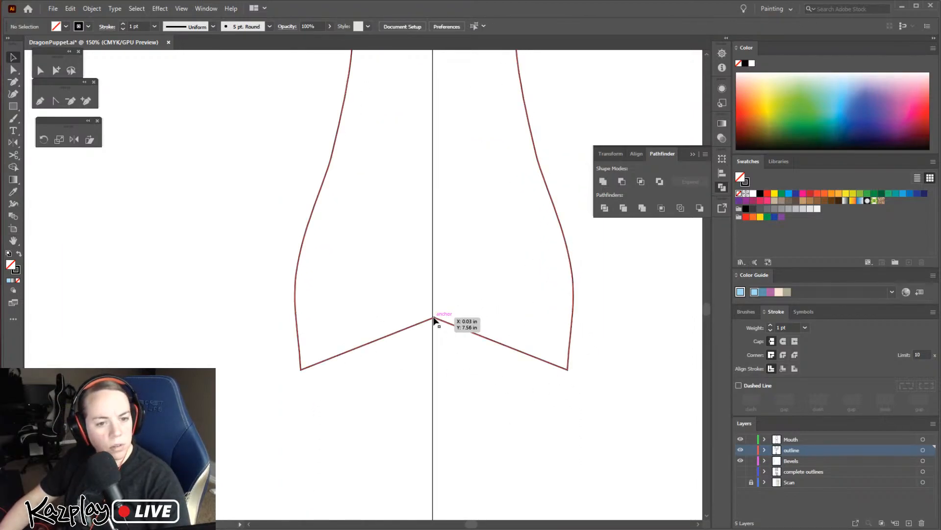
click(433, 320)
click(13, 71)
drag(434, 319, 434, 337)
key(ctrl+z)
click(433, 318)
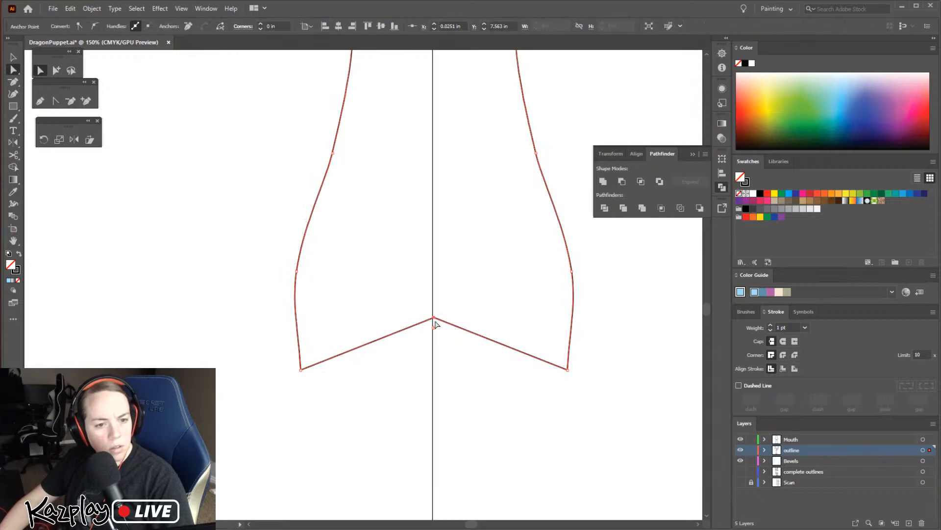
drag(434, 319, 433, 369)
click(523, 409)
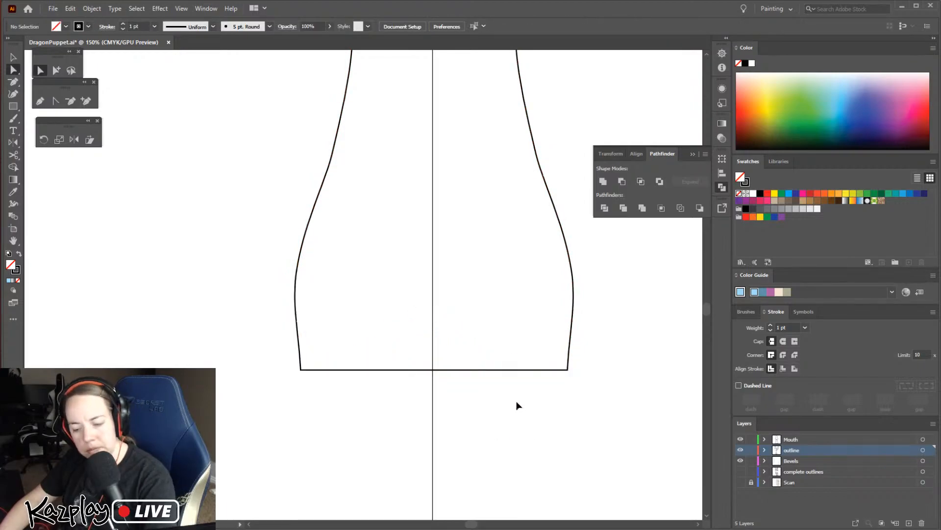
Cut the united outline at both bottom corners with the Scissors tool to separate the bottom edge from the sides and top
key(ctrl+minus)
key(ctrl+minus)
drag(522, 265, 506, 359)
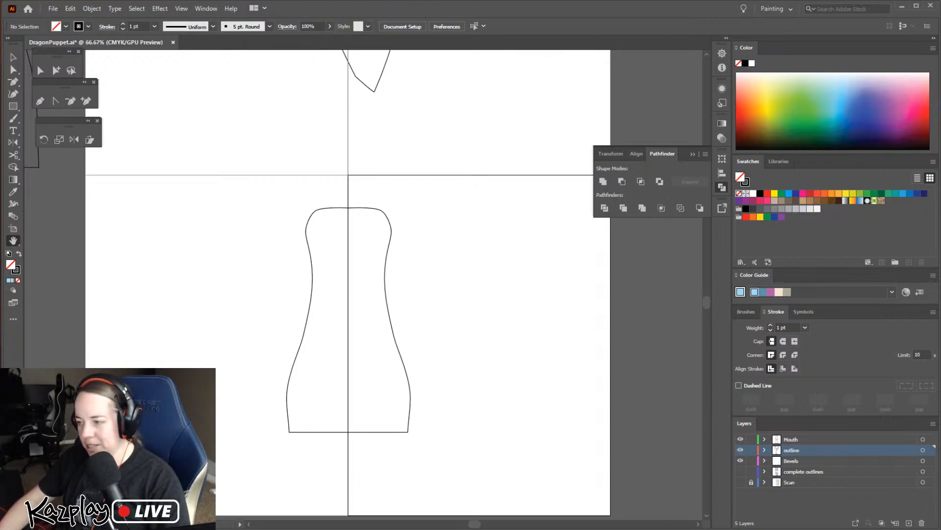
key(v)
click(410, 412)
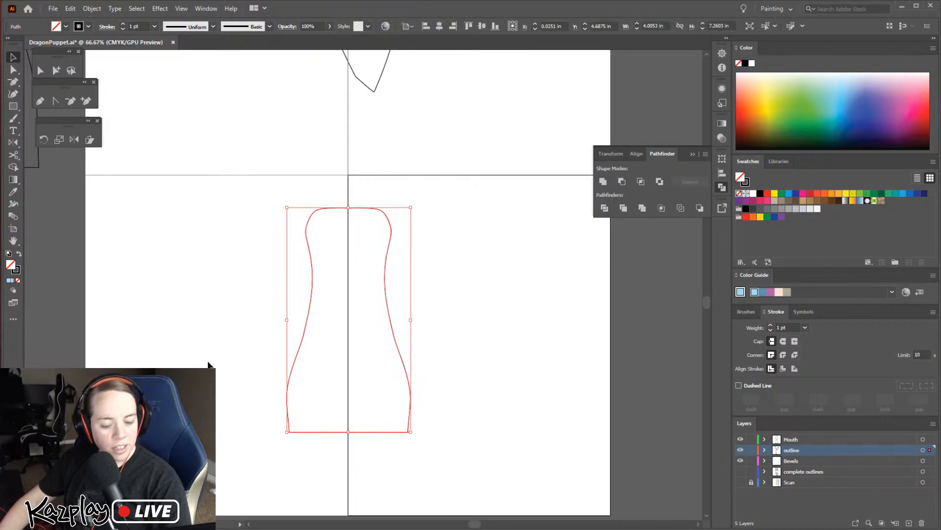
key(c)
click(290, 432)
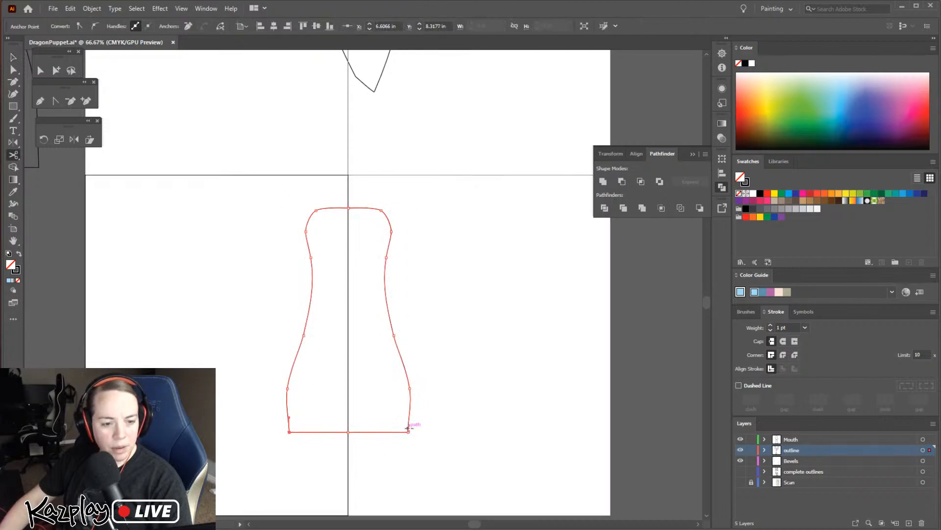
click(408, 431)
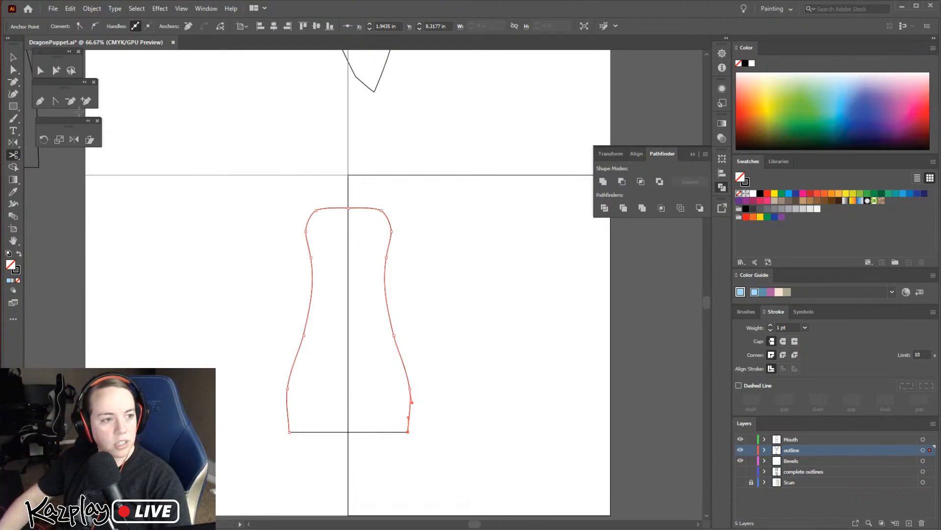
click(13, 58)
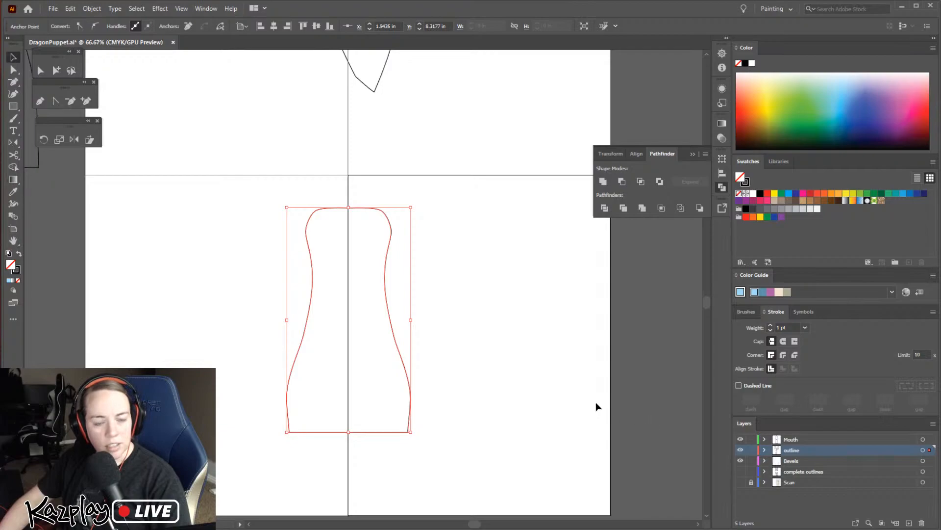
Select the open path along the piece's sides and top, and cut at its lower-right corner again
mouse_move(707, 307)
mouse_down()
mouse_move(709, 244)
mouse_move(716, 315)
mouse_up()
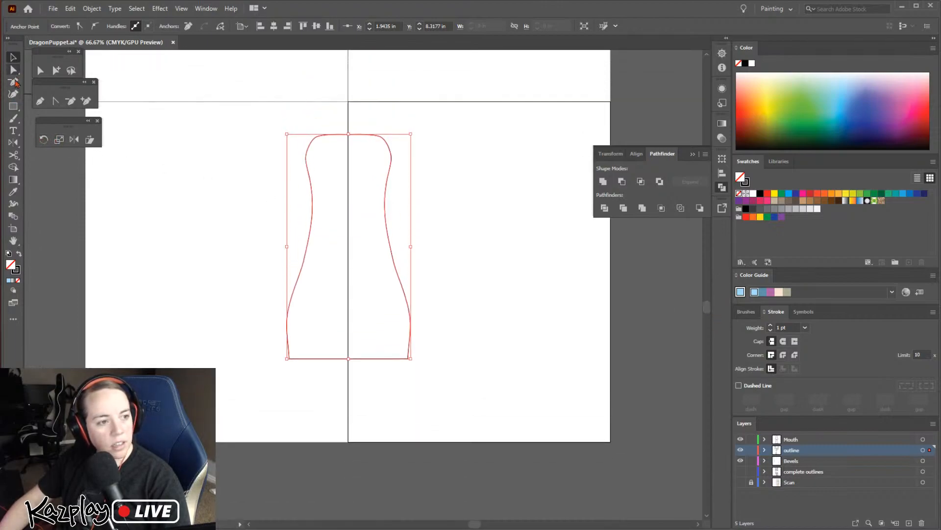
click(427, 284)
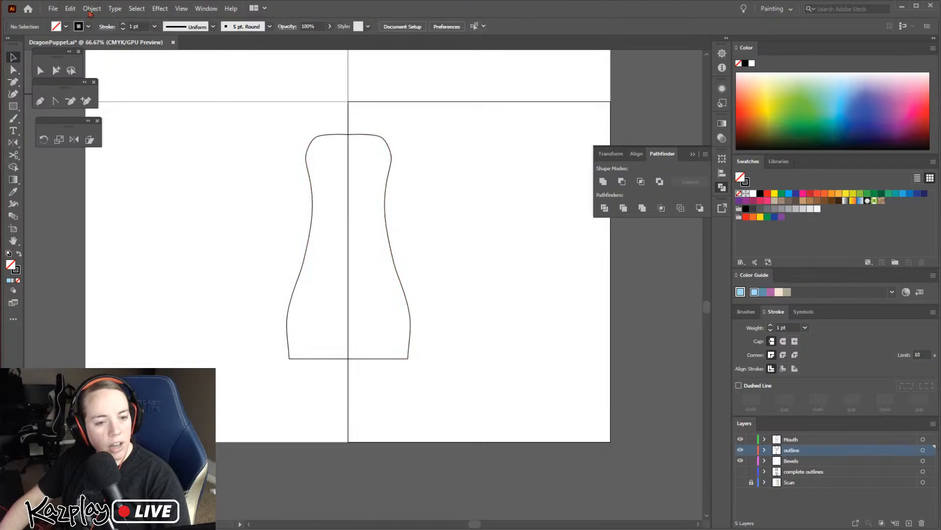
click(288, 337)
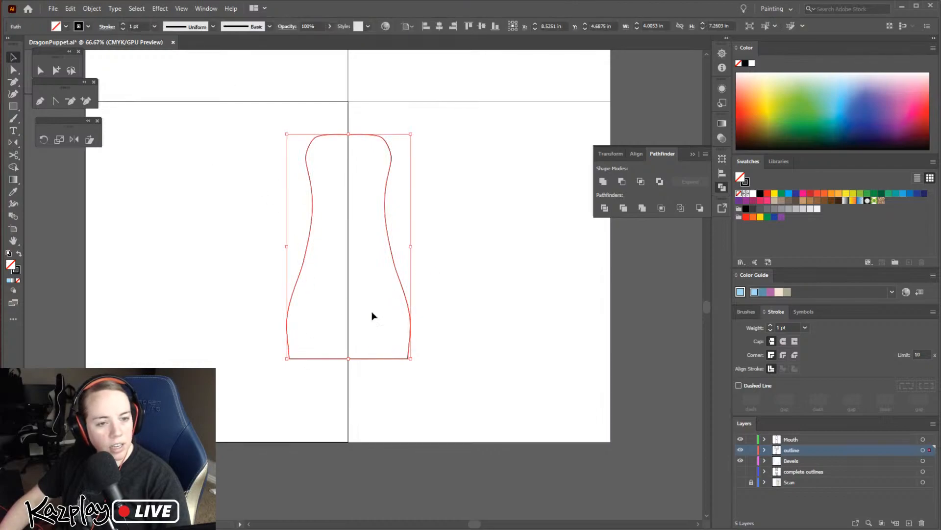
key(c)
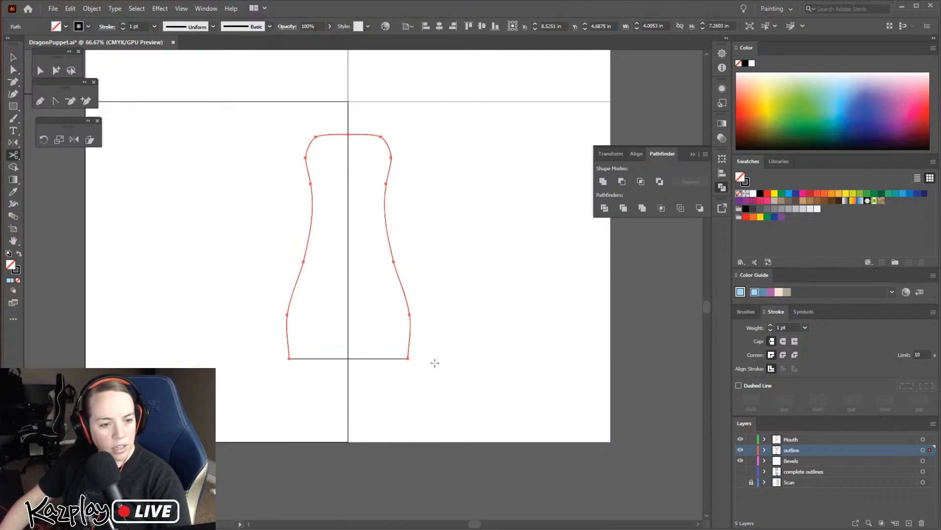
click(408, 359)
Offset the open path along the piece's sides and top by 0.236 in with miter joins
key(v)
click(407, 307)
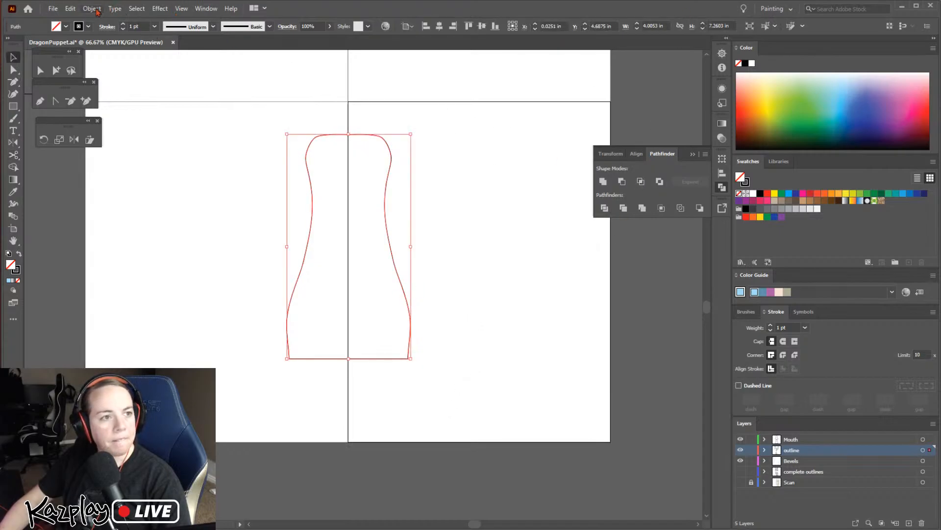
click(98, 9)
mouse_move(164, 254)
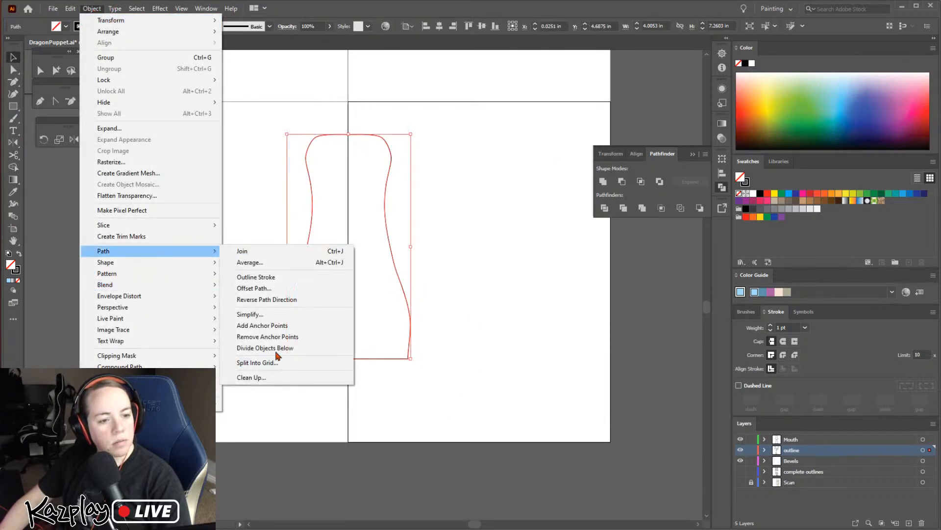
click(275, 289)
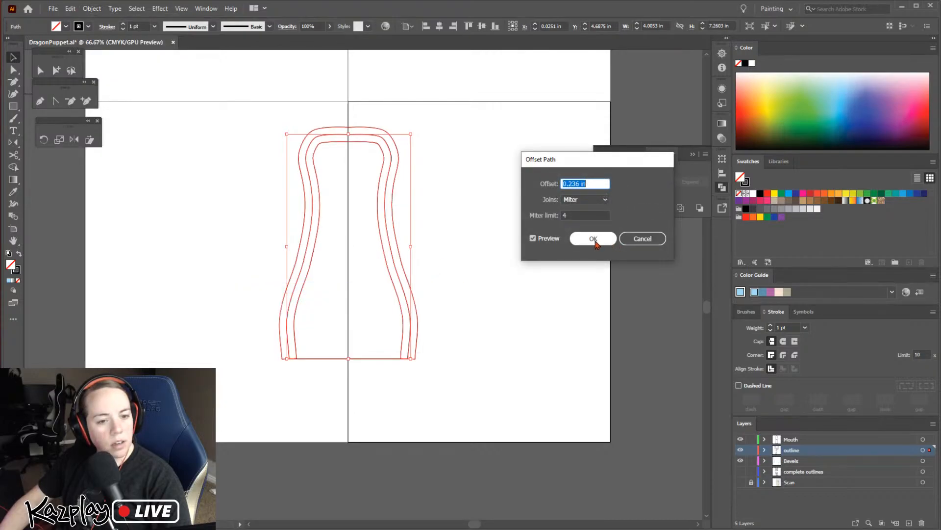
click(593, 239)
click(550, 286)
Offset the long curved left edge of the pointed piece above by 0.236 in with miter joins
scroll(435, 302, up, 6)
scroll(513, 349, up, 4)
scroll(534, 378, left, 4)
key(v)
click(426, 257)
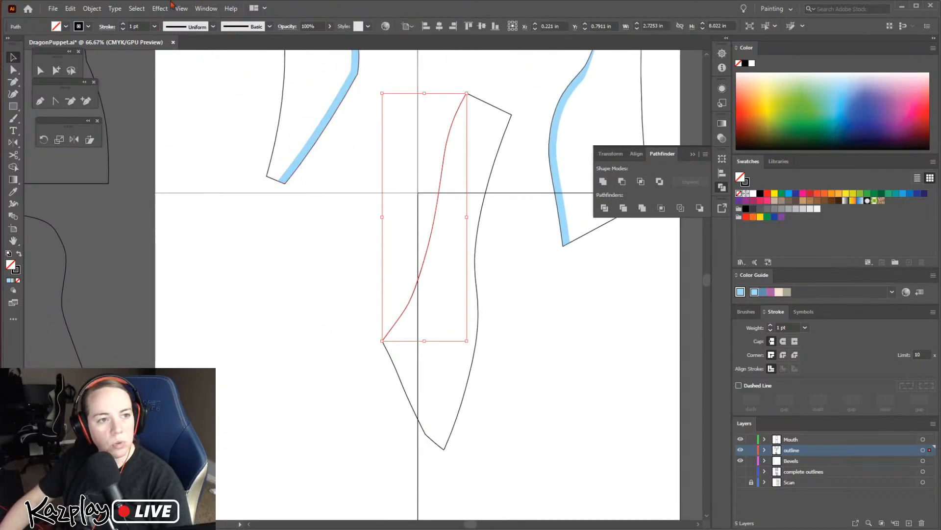
click(93, 8)
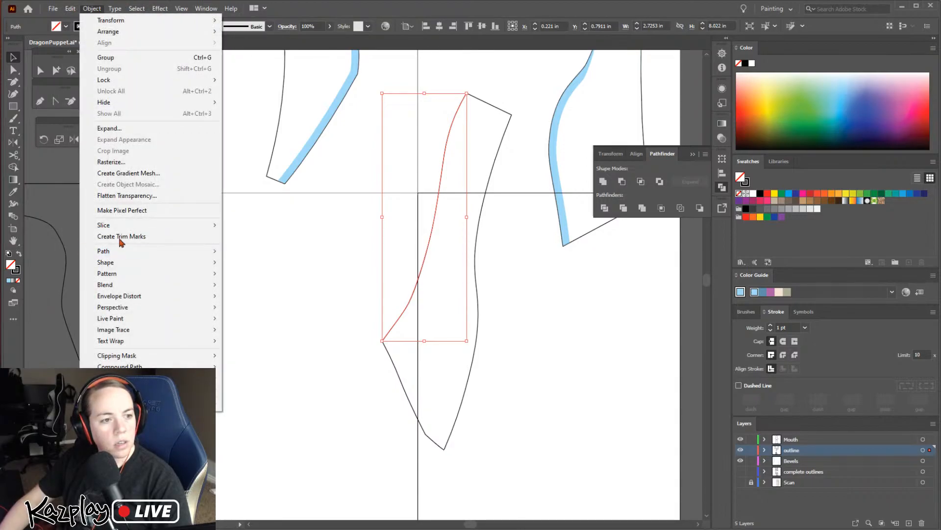
mouse_move(209, 253)
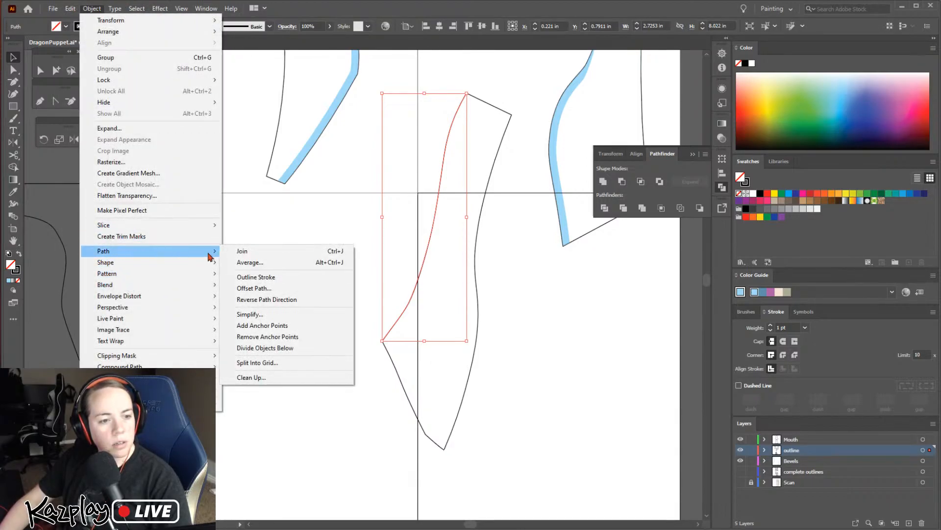
click(270, 289)
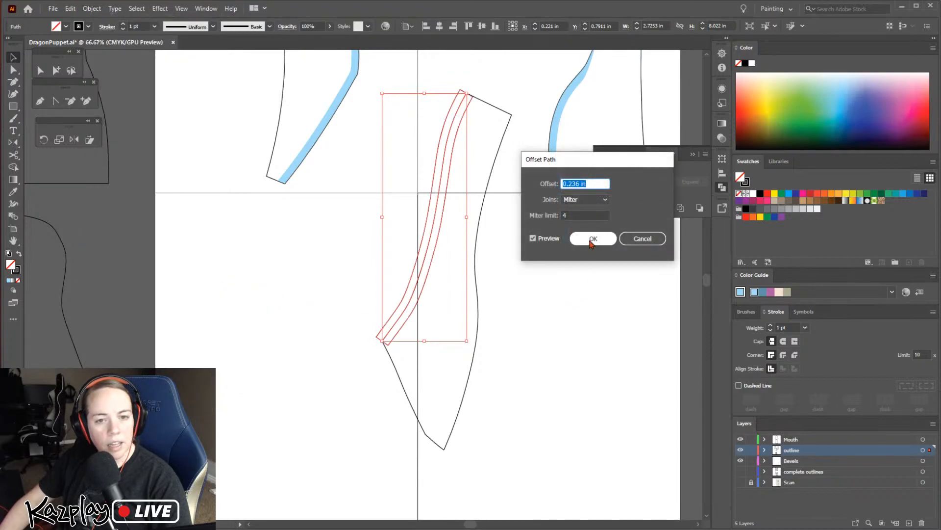
click(592, 239)
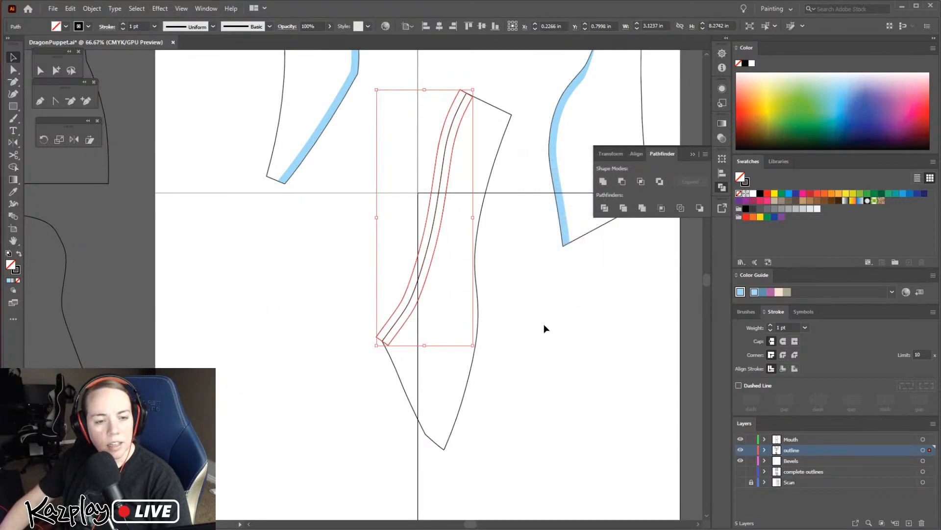
click(523, 323)
Move the outer anchors at the lower right of the bottle-shaped piece's offset strip inward onto the piece's outline
key(space)
drag(469, 410, 511, 246)
drag(499, 436, 410, 433)
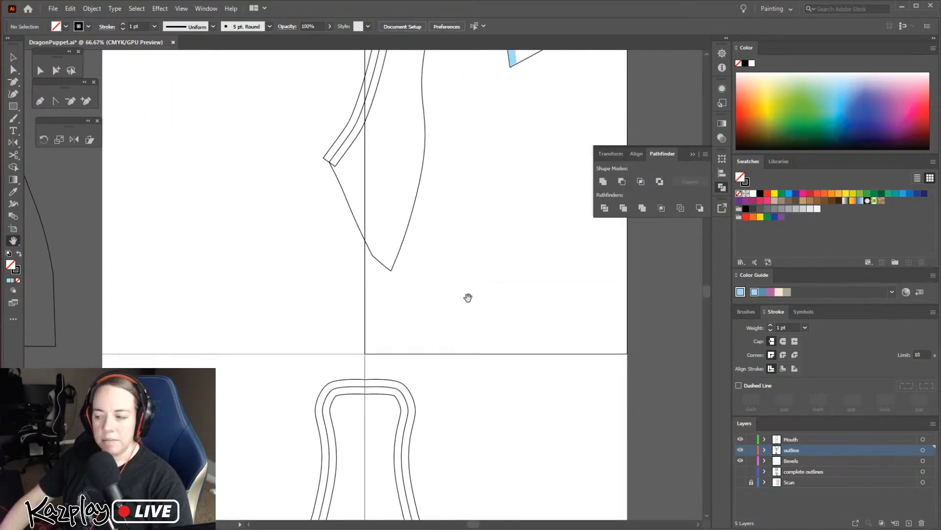
drag(440, 478, 474, 271)
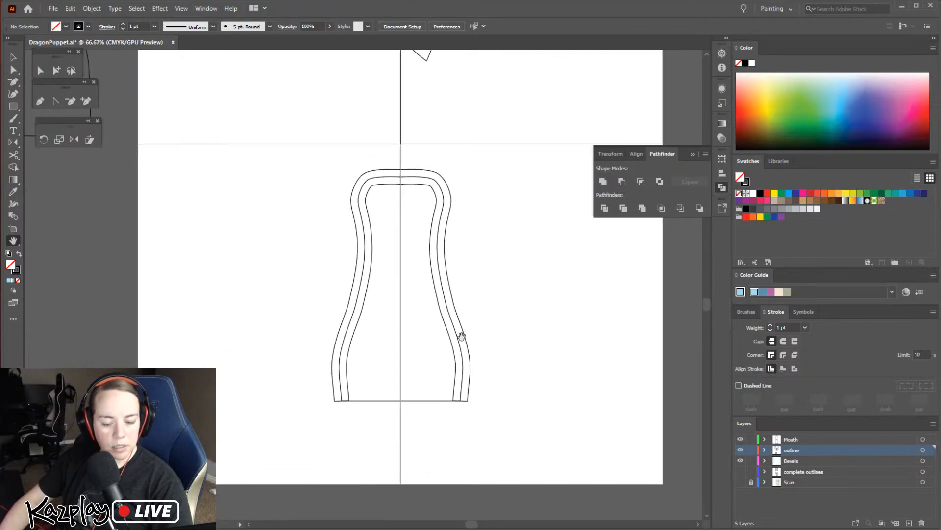
click(466, 390)
click(362, 320)
click(383, 329)
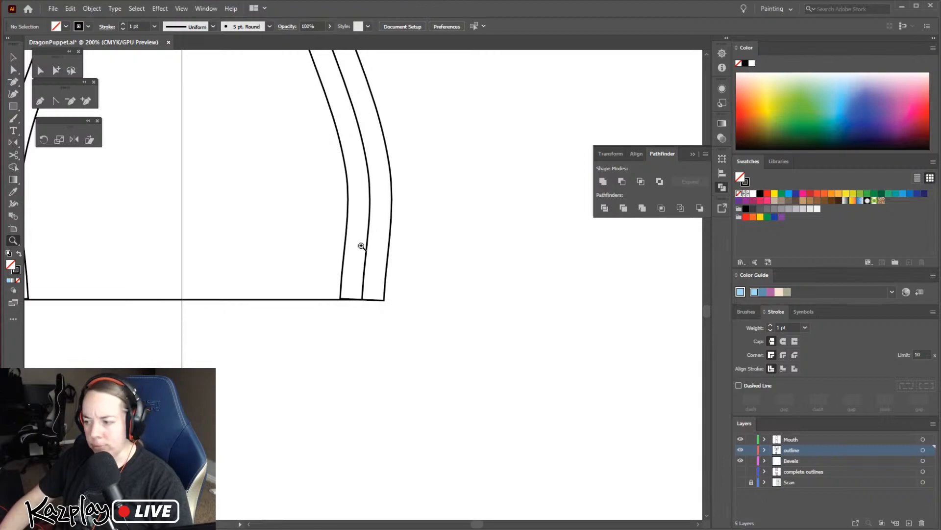
key(v)
click(391, 299)
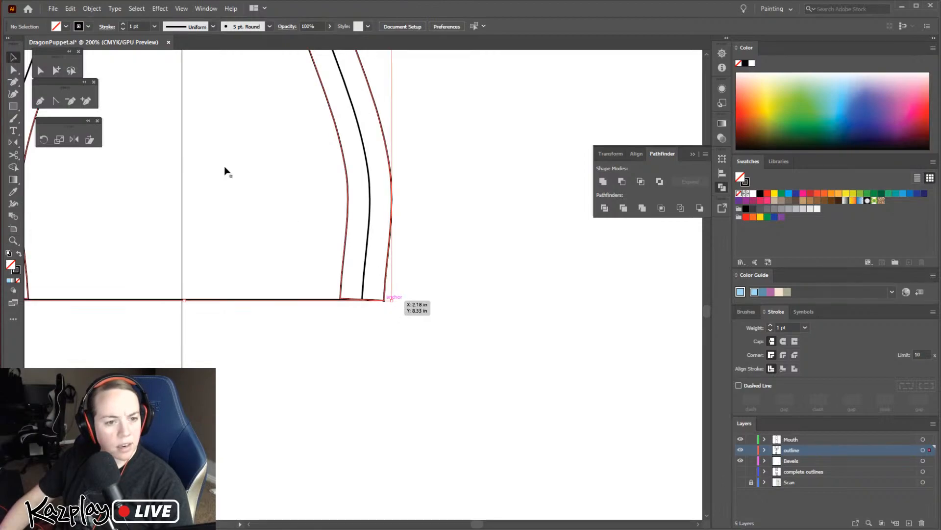
click(13, 70)
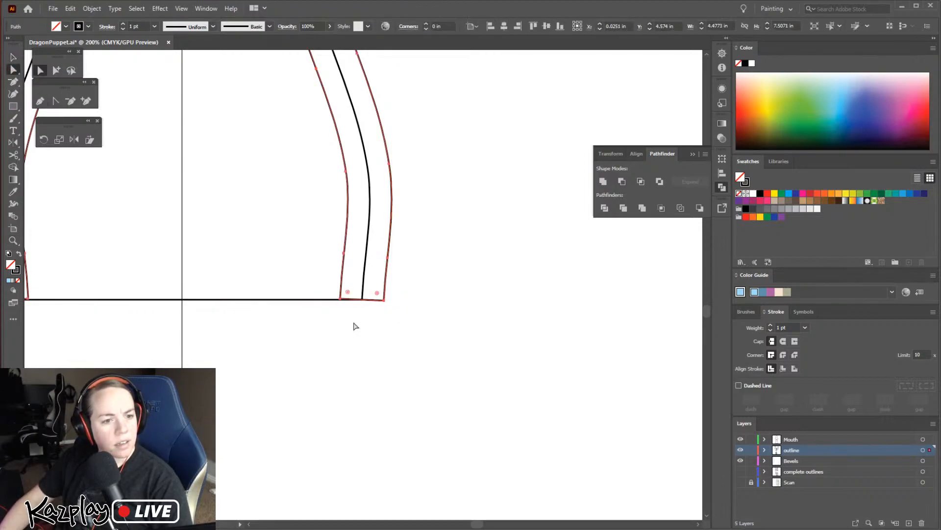
click(338, 298)
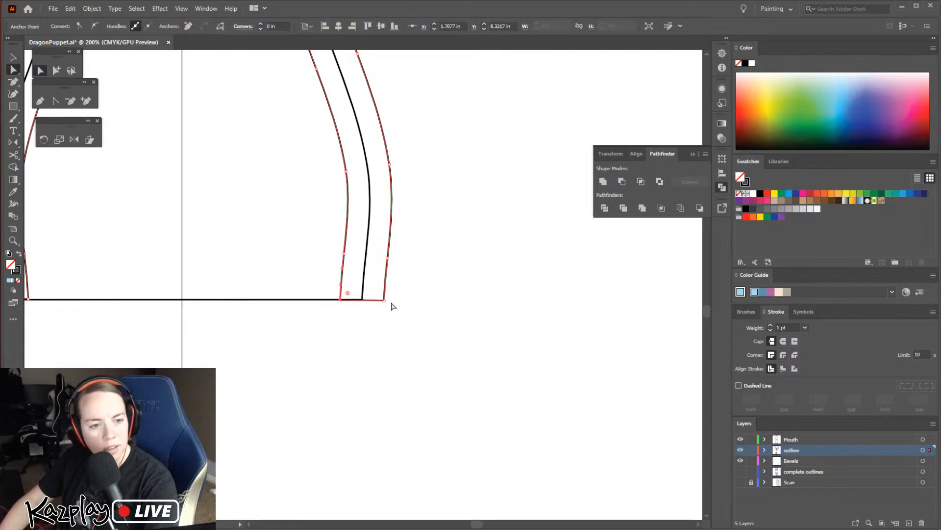
drag(385, 301, 362, 299)
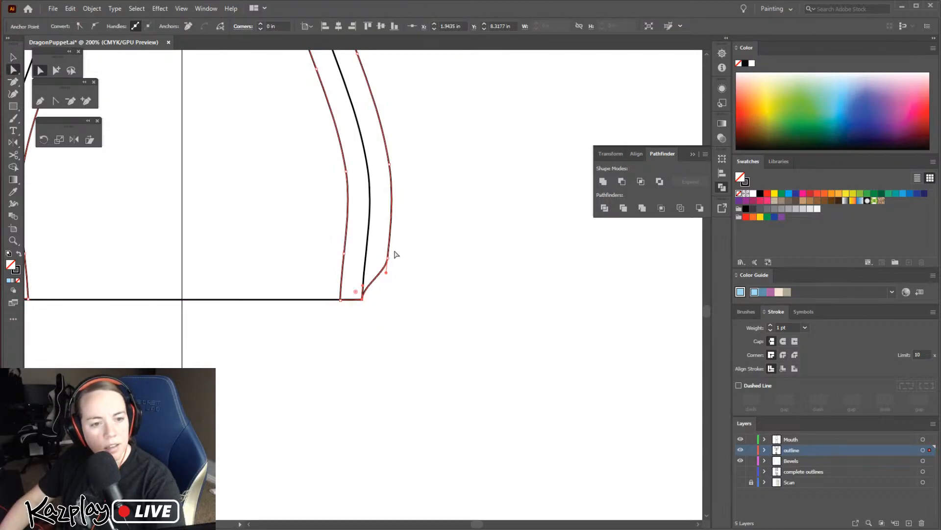
drag(389, 259, 366, 253)
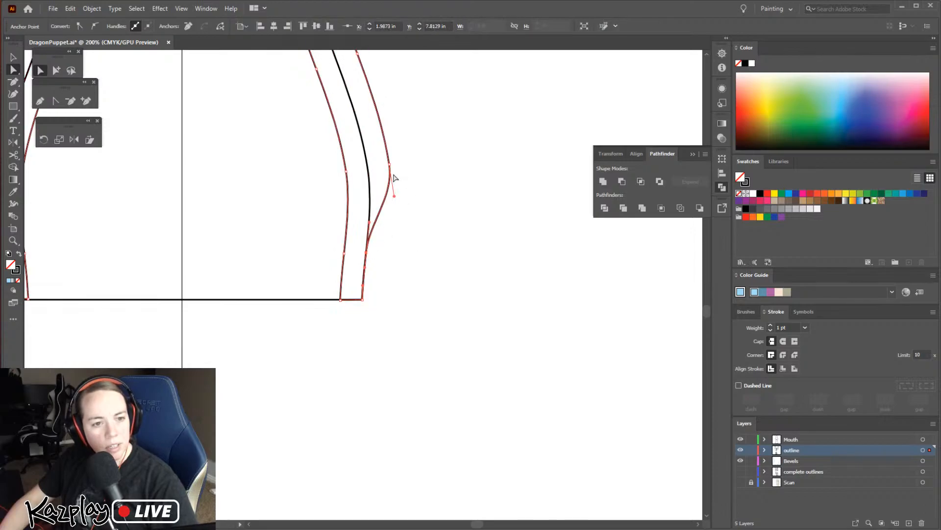
drag(390, 169, 559, 423)
Pull the strip's next outer anchors midway up the right side inward onto the outline
key(h)
key(v)
click(502, 330)
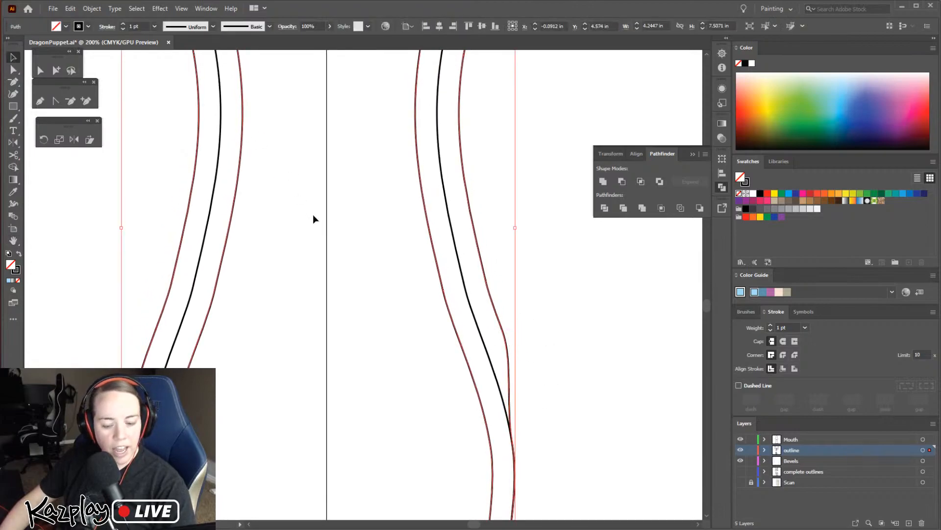
key(a)
drag(504, 329, 483, 340)
key(ctrl+z)
drag(485, 282, 465, 286)
Move the strip's three outer anchors along the upper right side inward onto the outline
key(space)
drag(479, 137, 464, 321)
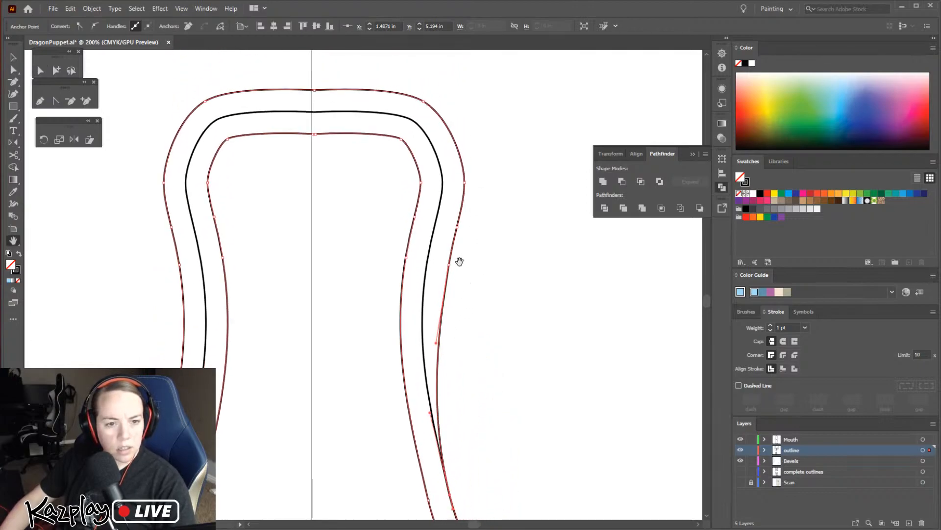
drag(449, 265, 427, 265)
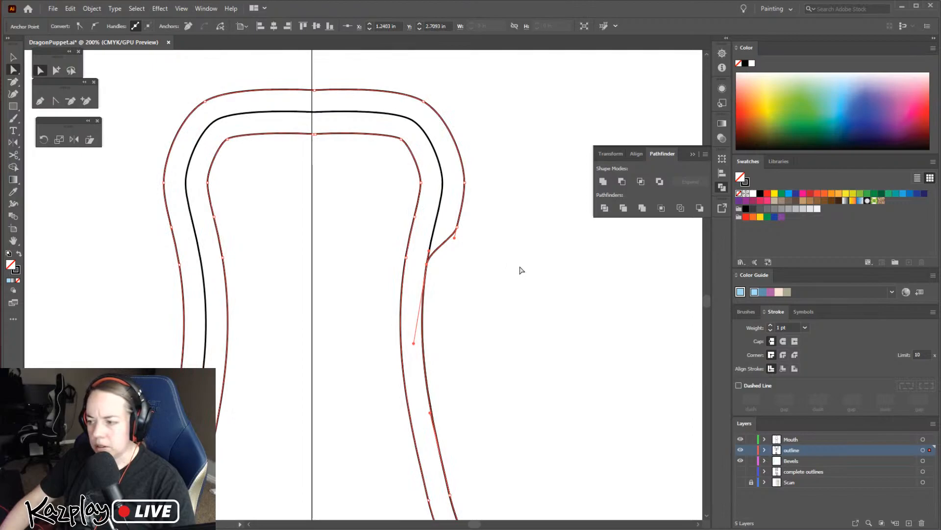
drag(457, 227, 435, 223)
drag(465, 182, 443, 180)
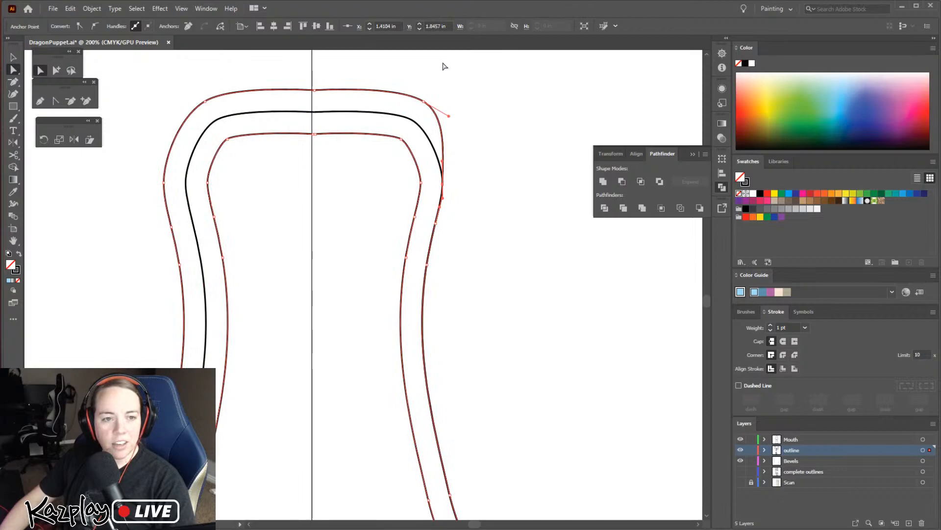
Move the strip's outer anchors at the top-right corner and top centre down onto the outline
drag(426, 102, 412, 119)
drag(314, 89, 314, 113)
drag(388, 105, 381, 107)
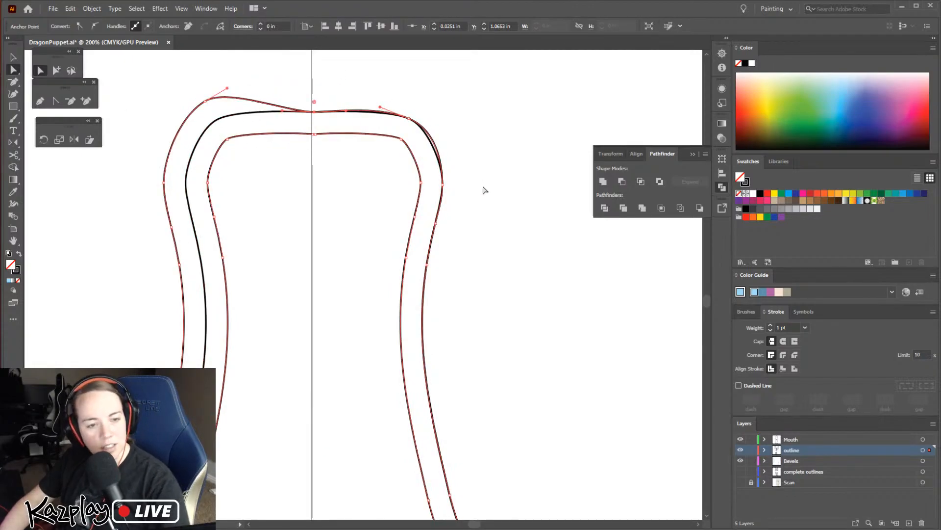
key(ctrl+z)
key(ctrl+z)
drag(315, 89, 315, 116)
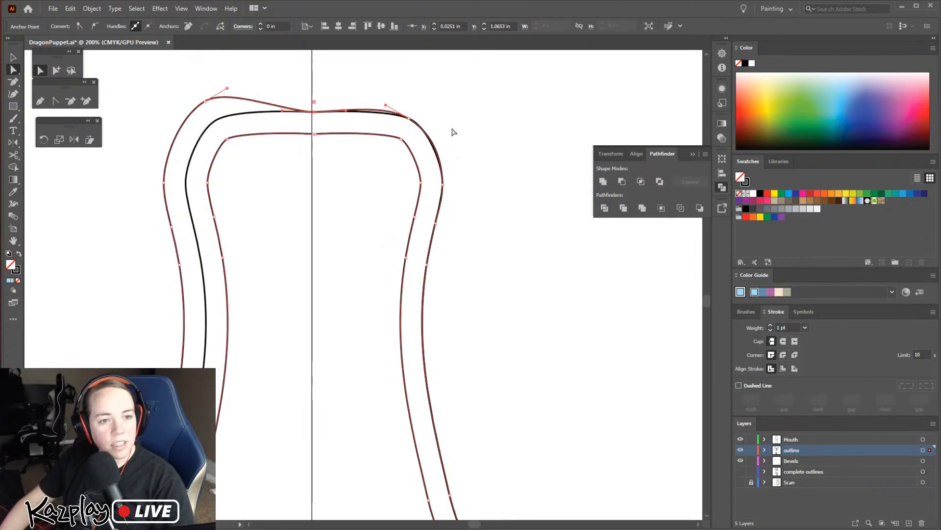
Add an anchor to the strip's outer top edge, right of centre, and lower it onto the outline
key(ctrl+=)
key(ctrl+=)
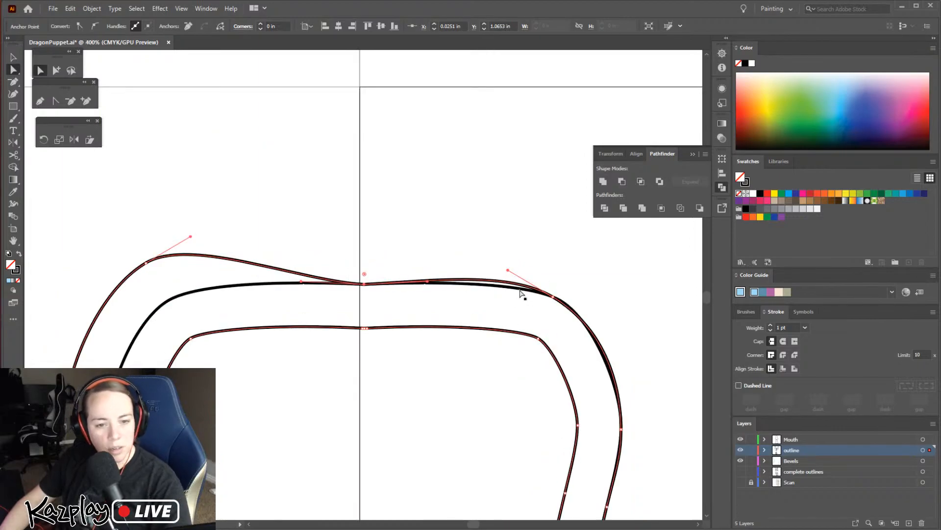
key(p)
click(494, 281)
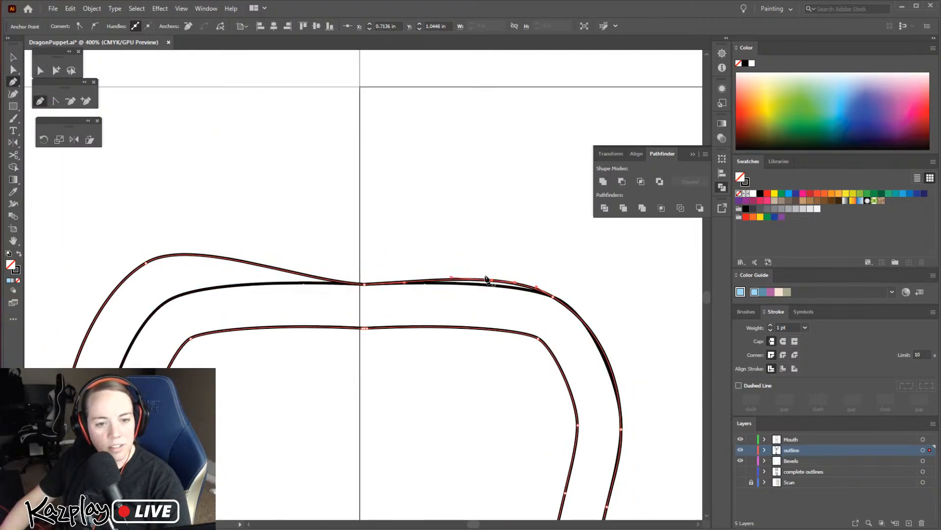
click(15, 69)
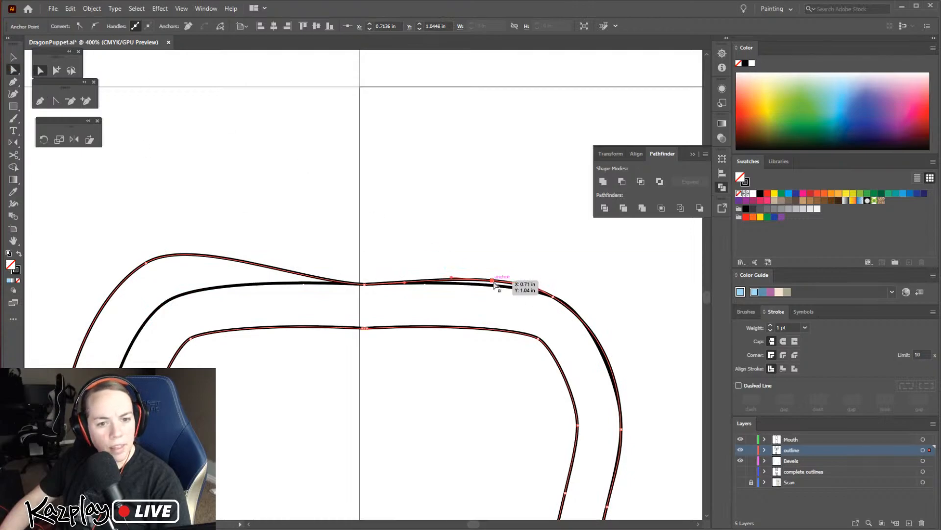
key(Down)
key(Down)
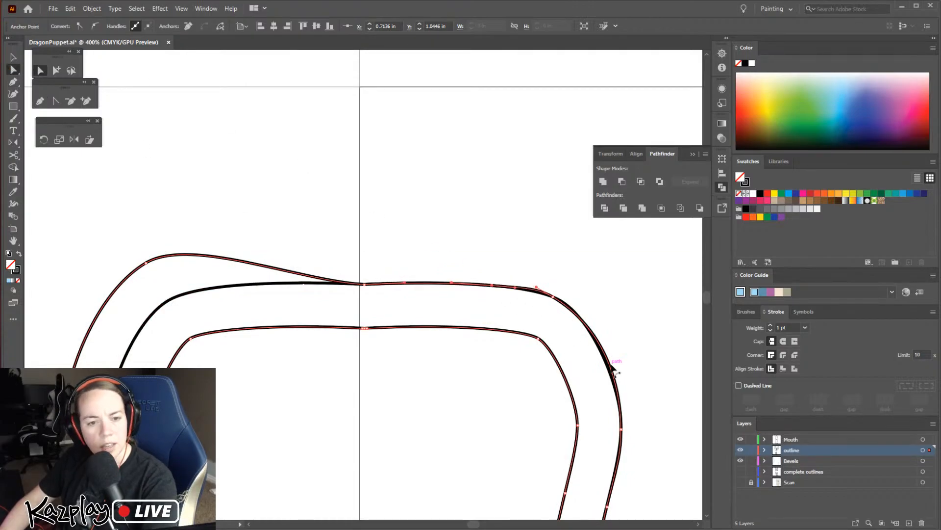
Add a curvature point to the piece's outline at its top-right bend and shift it slightly outward to match the strip's edge
click(602, 367)
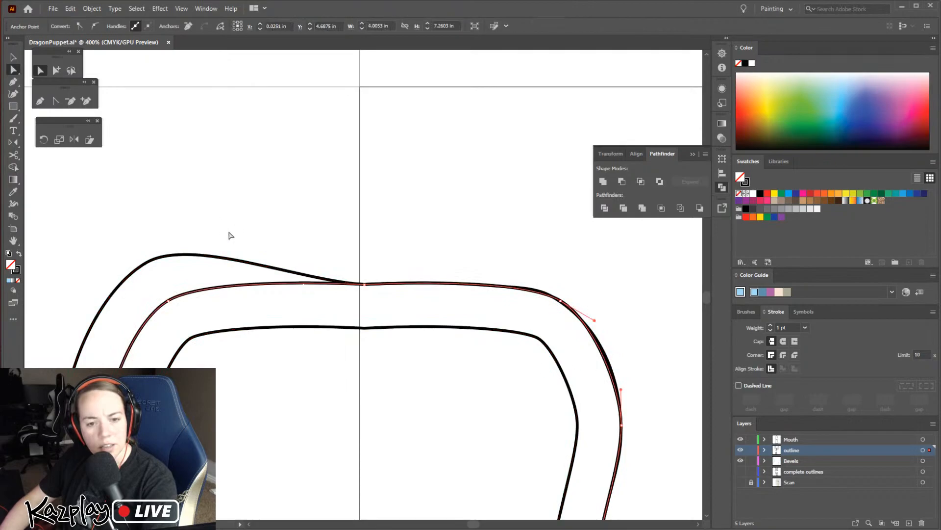
click(13, 93)
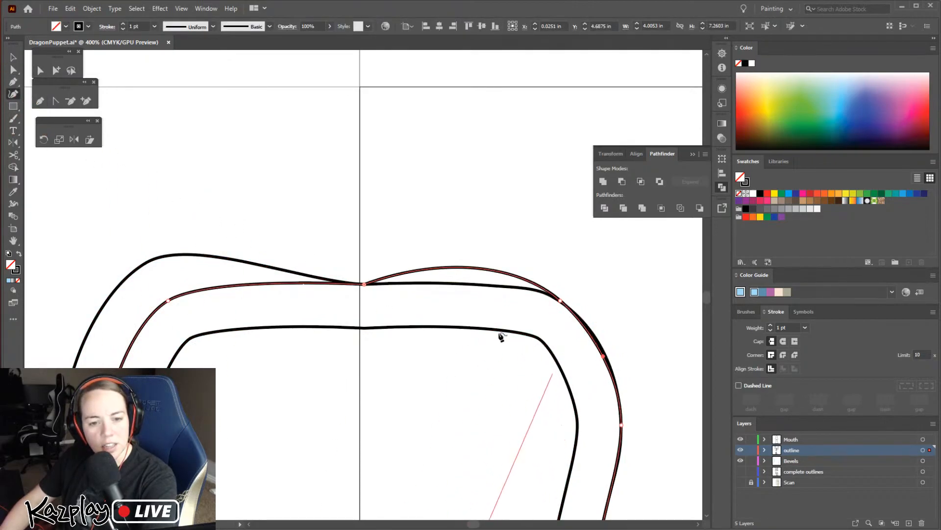
key(a)
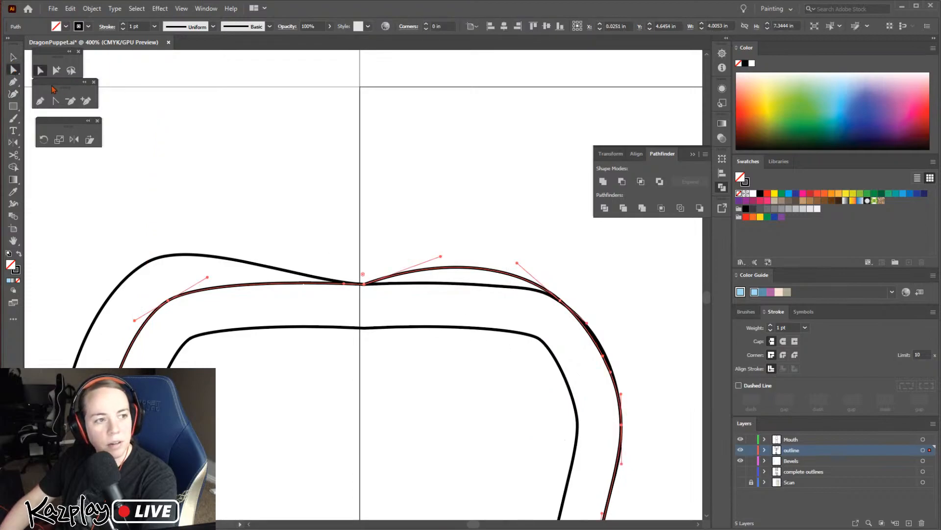
drag(603, 356, 606, 353)
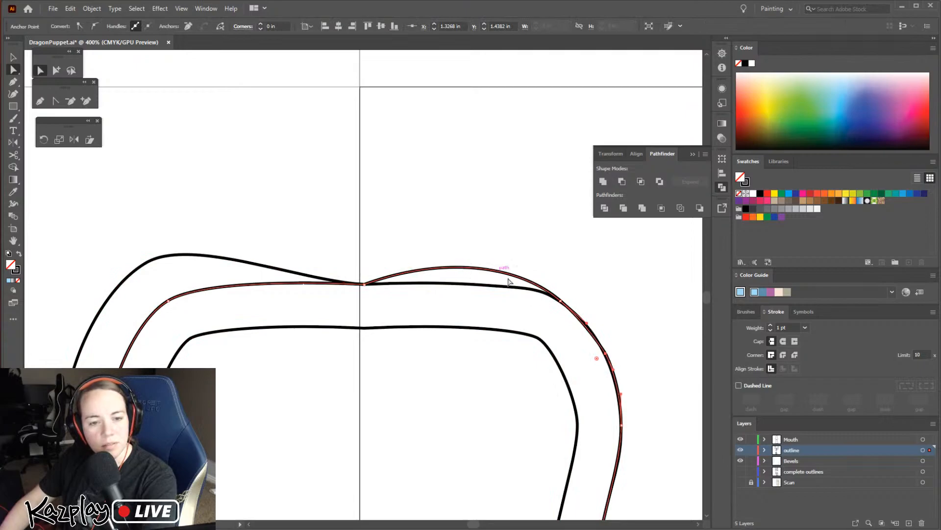
Try to add a curvature point to the outline's top edge, right of centre, and lower it to match the strip's edge
click(11, 95)
click(473, 268)
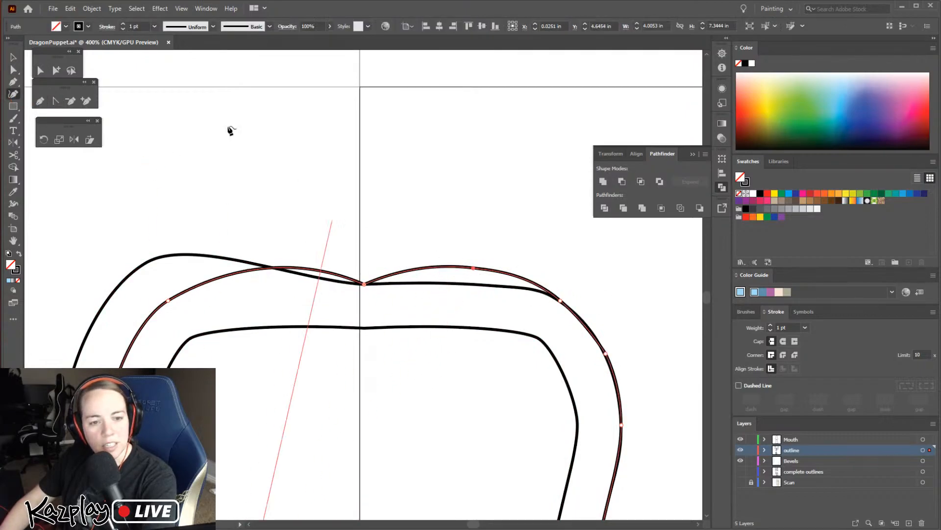
click(13, 70)
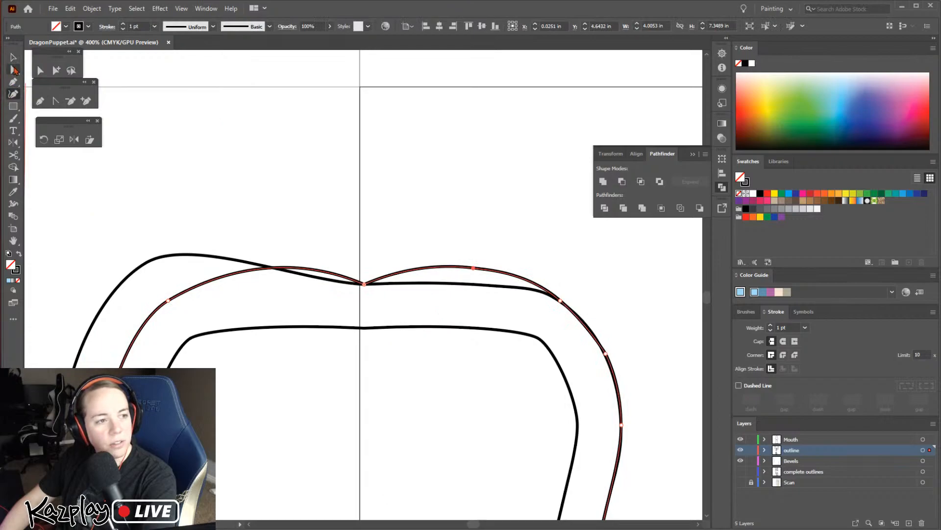
click(473, 268)
drag(476, 271, 537, 290)
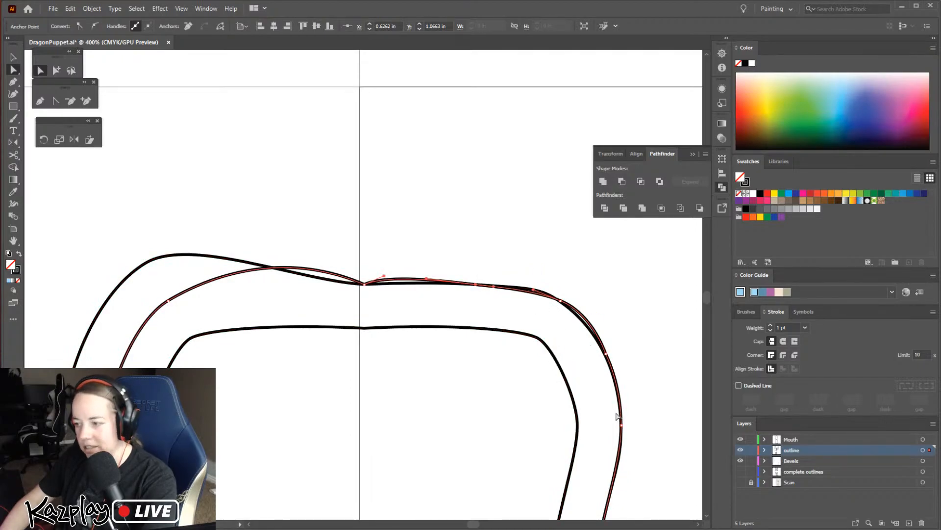
key(z)
click(573, 305)
click(353, 337)
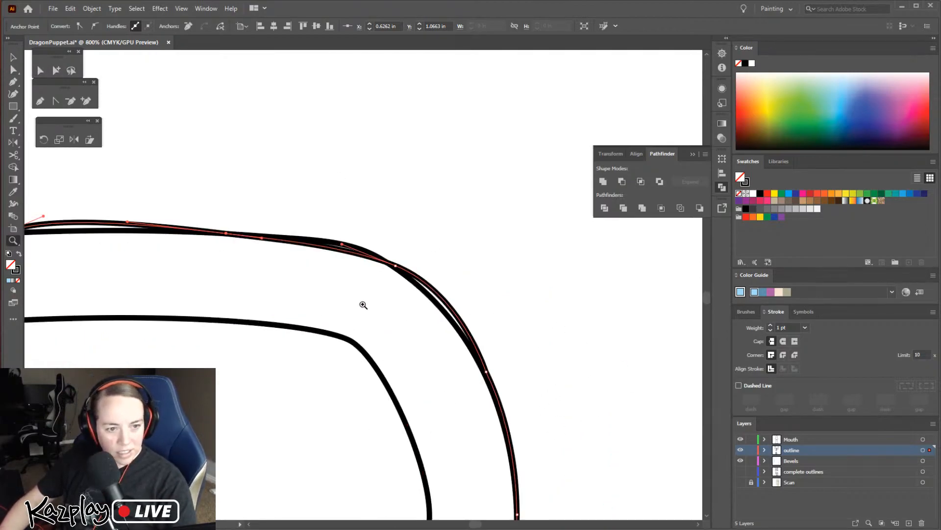
key(a)
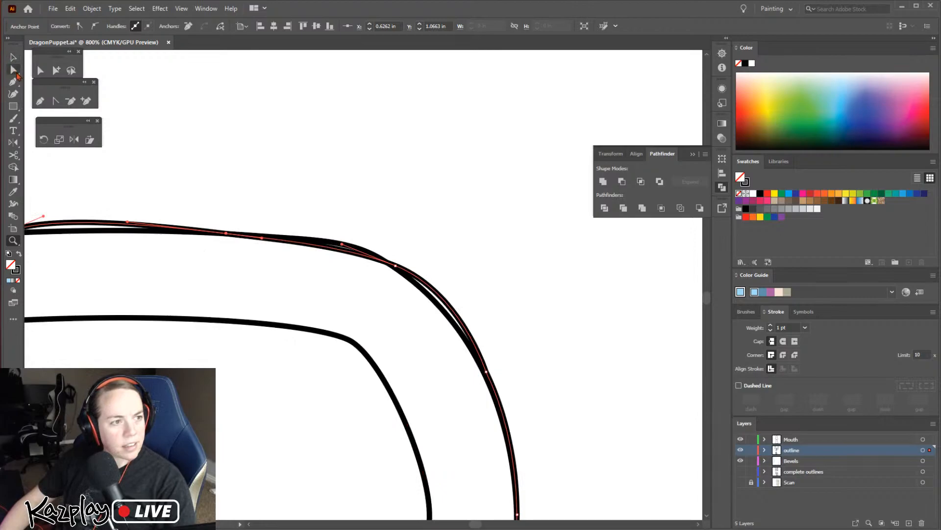
click(395, 267)
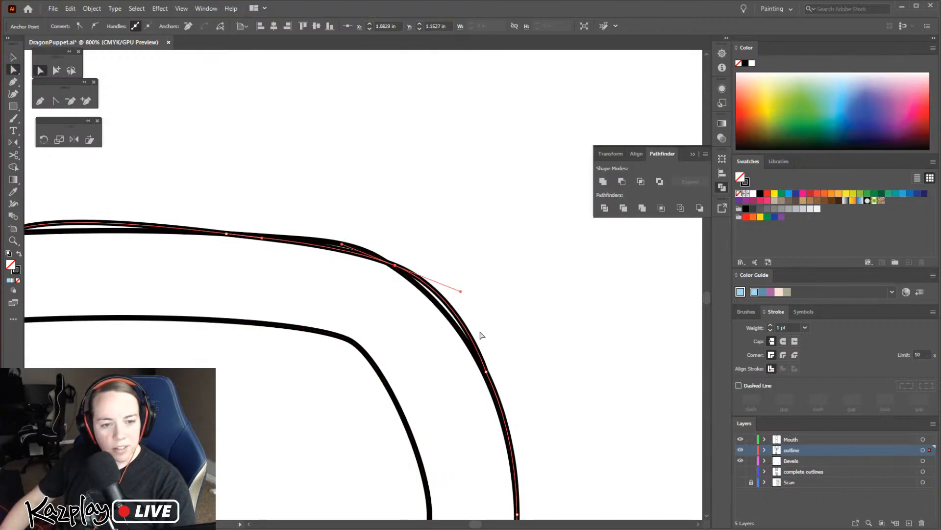
click(382, 384)
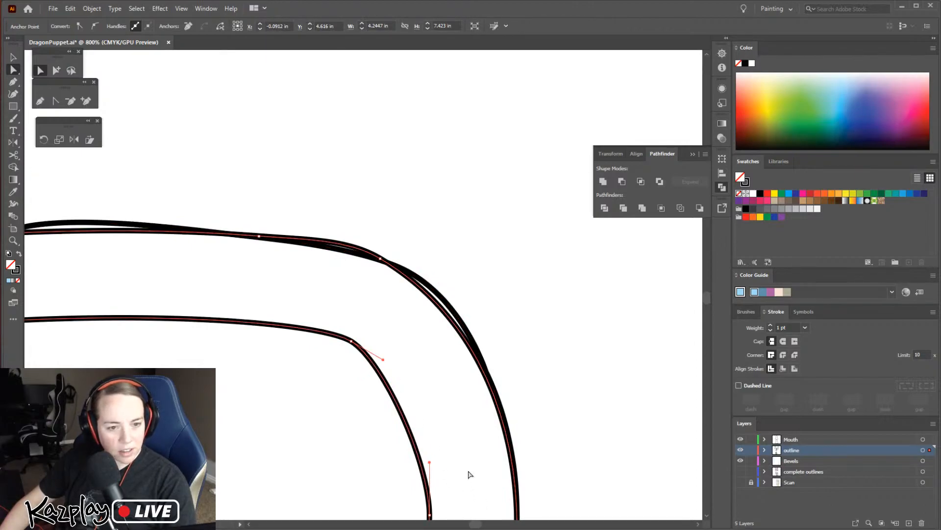
Undo the recent anchor edits to the outline and strip around the top-right bend
key(ctrl+z)
key(ctrl+z)
key(ctrl+z)
key(ctrl+z)
key(ctrl+z)
key(ctrl+z)
key(ctrl+z)
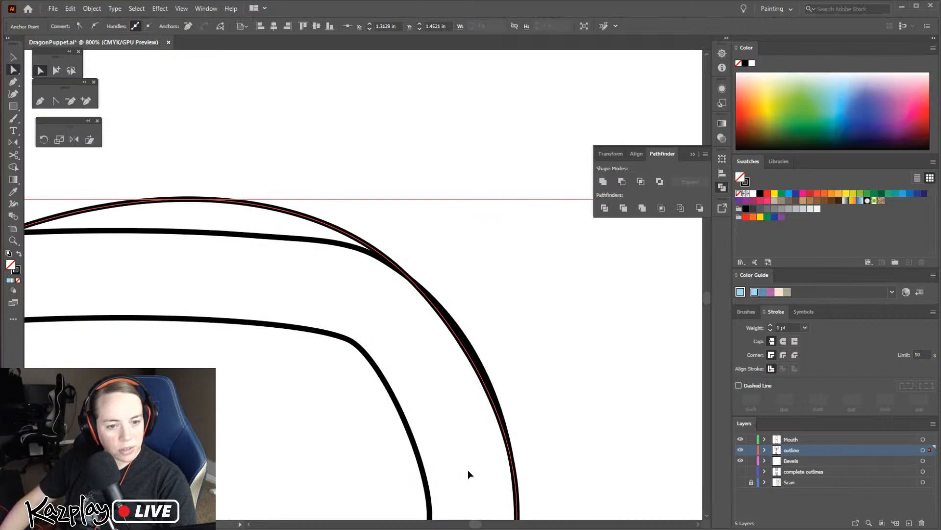
key(ctrl+z)
key(ctrl+z)
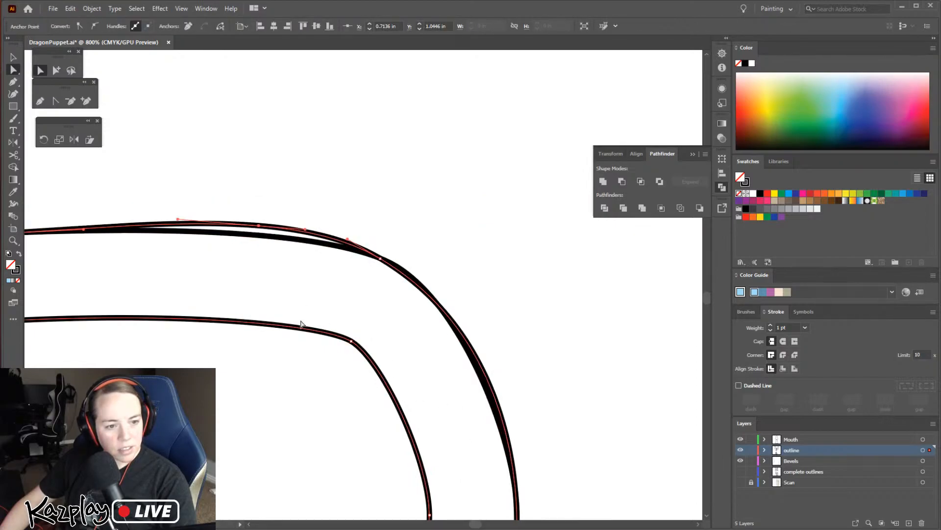
key(ctrl+z)
key(ctrl+z)
key(ctrl+z)
key(ctrl+shift+z)
key(ctrl+shift+z)
click(396, 318)
click(332, 336)
click(17, 58)
key(Delete)
click(803, 462)
key(ctrl+z)
Move the offset strip around the arched piece from the outline layer to the Bevels layer, keeping it in place
click(463, 253)
click(397, 405)
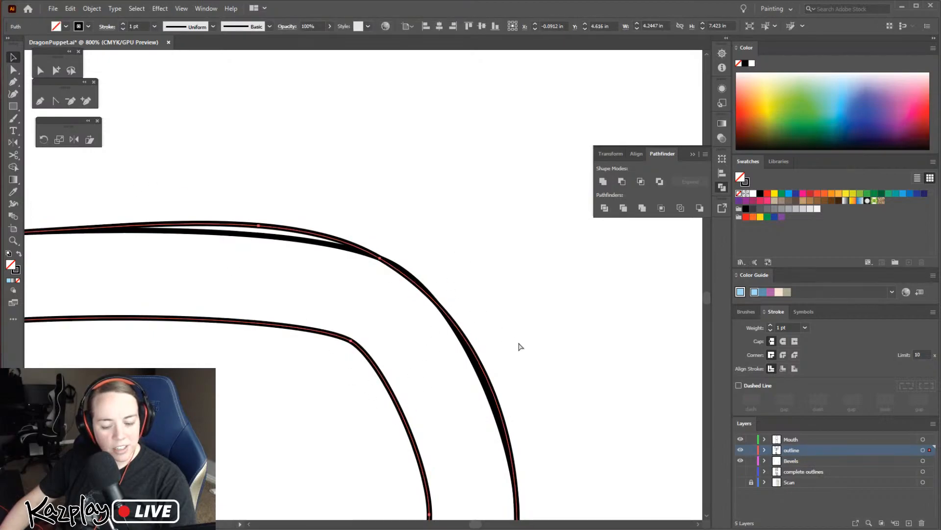
key(Delete)
click(803, 462)
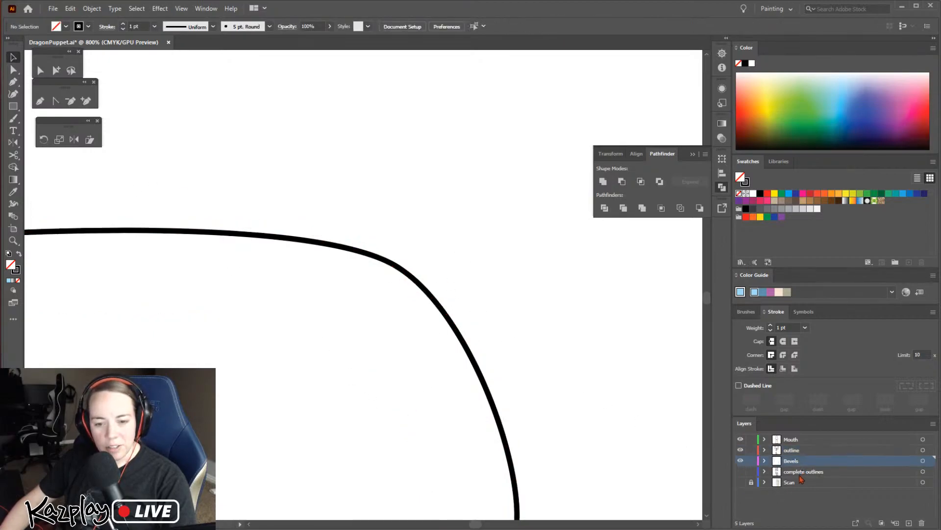
key(ctrl+f)
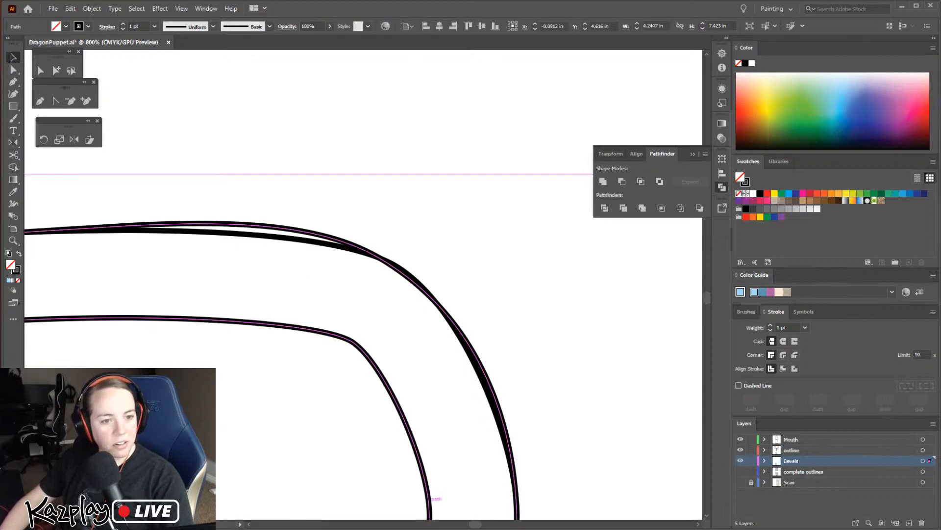
Move the pointed piece's seam strip on the page above to the Bevels layer in place, and lock the outline layer
key(ctrl+minus)
key(ctrl+minus)
key(ctrl+minus)
key(ctrl+minus)
key(ctrl+minus)
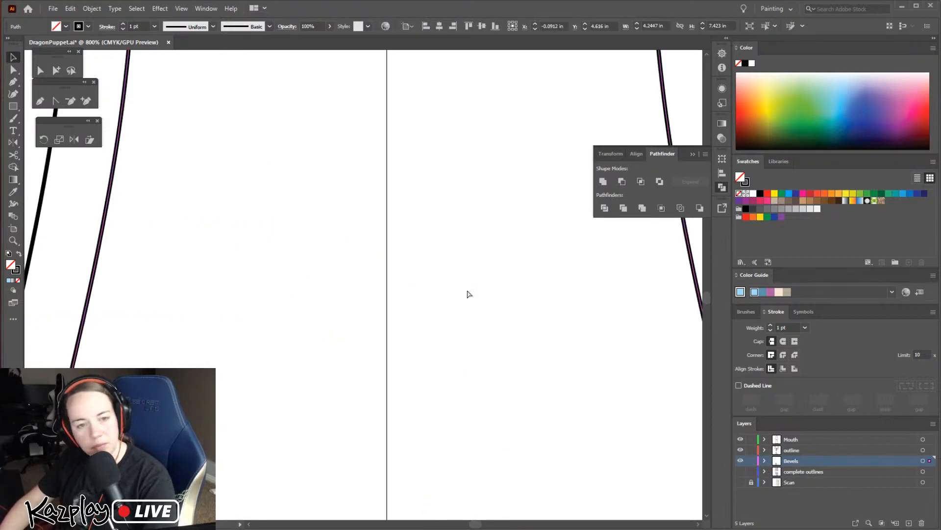
key(ctrl+minus)
key(ctrl+minus)
click(426, 108)
drag(439, 134, 446, 319)
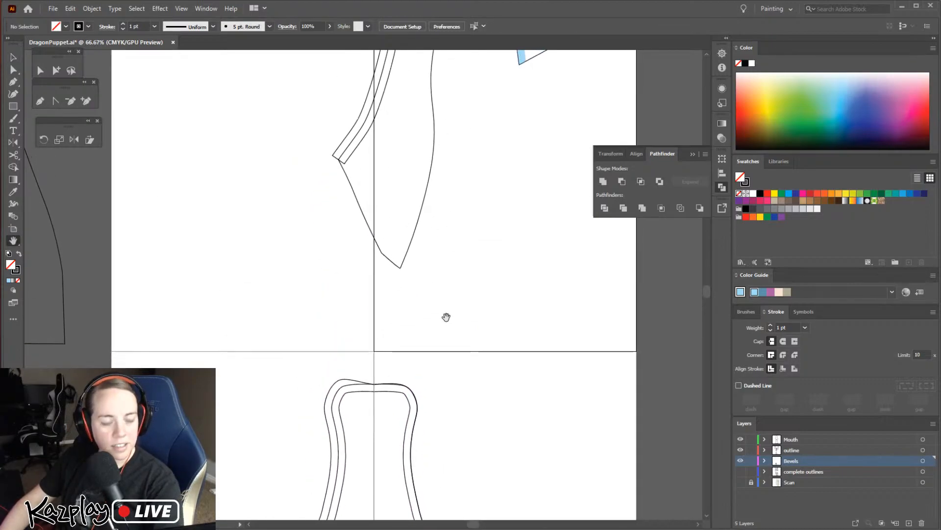
click(337, 151)
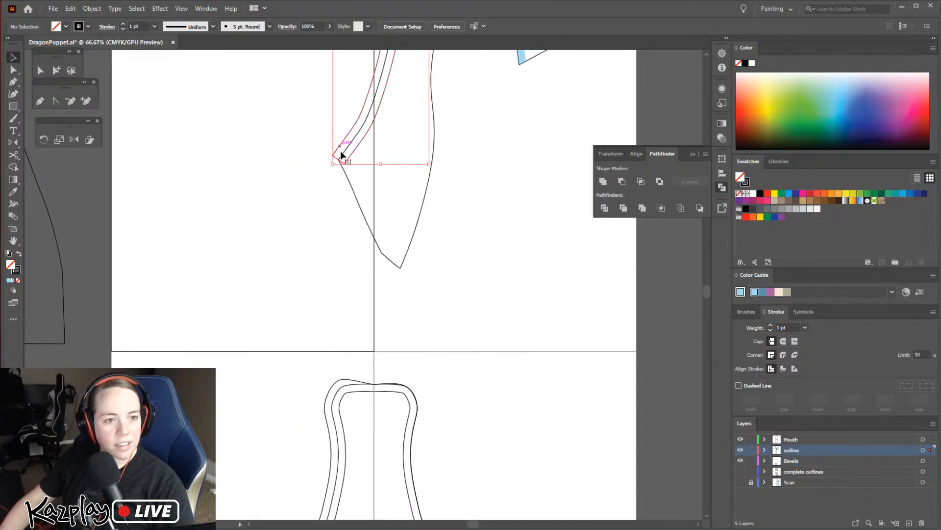
key(ctrl+x)
click(791, 462)
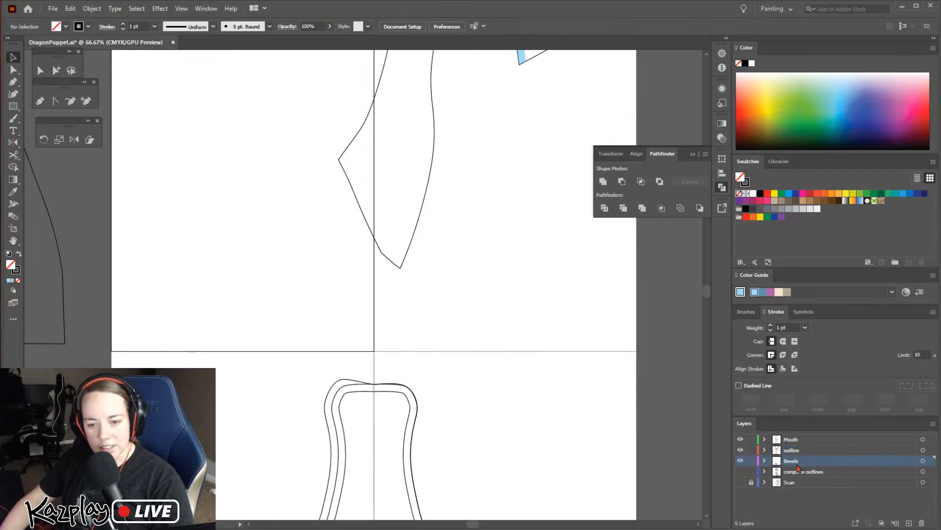
key(ctrl+f)
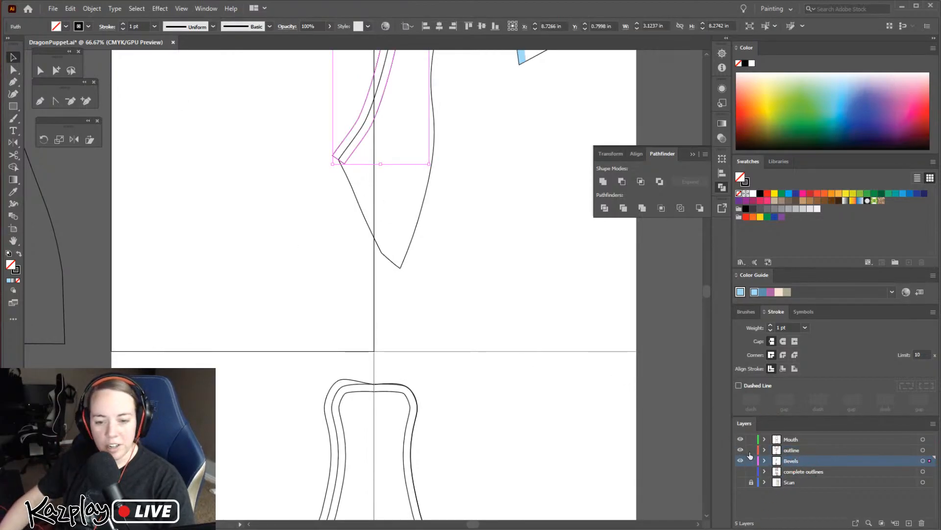
click(489, 362)
Nudge the arched strip's outer top-edge anchor, right of centre, down onto the outline
key(z)
click(397, 388)
click(371, 279)
click(348, 292)
click(358, 264)
click(404, 309)
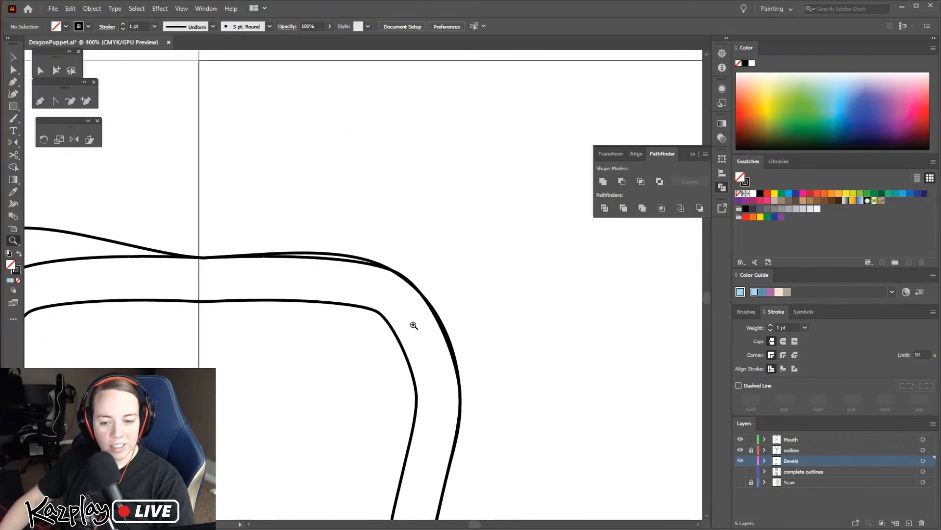
key(v)
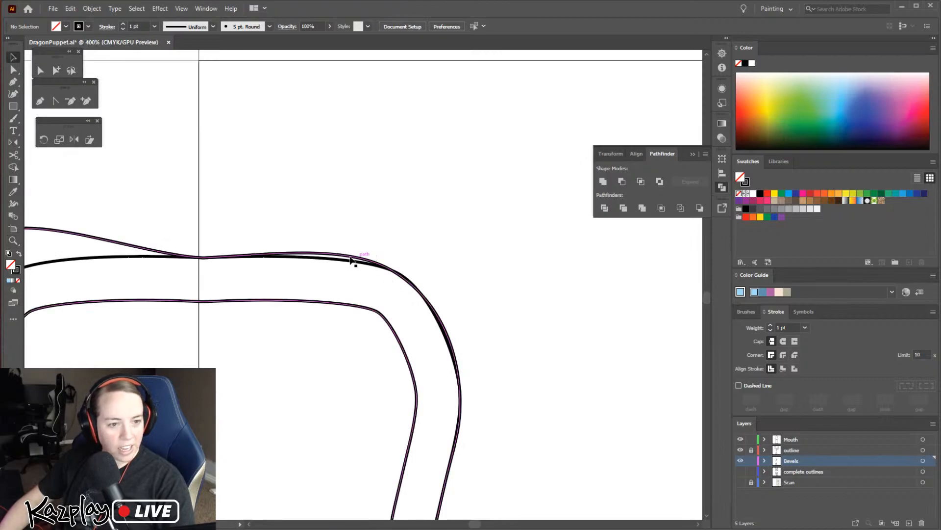
click(347, 258)
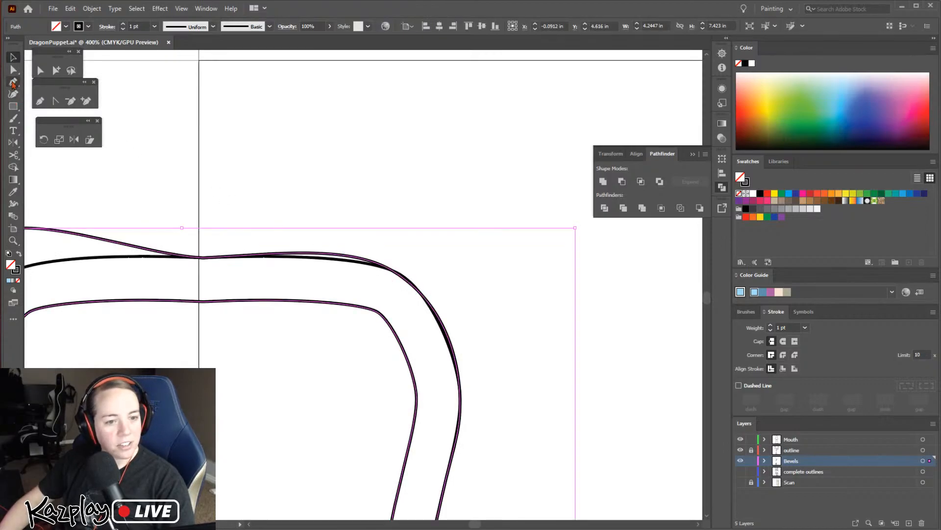
key(a)
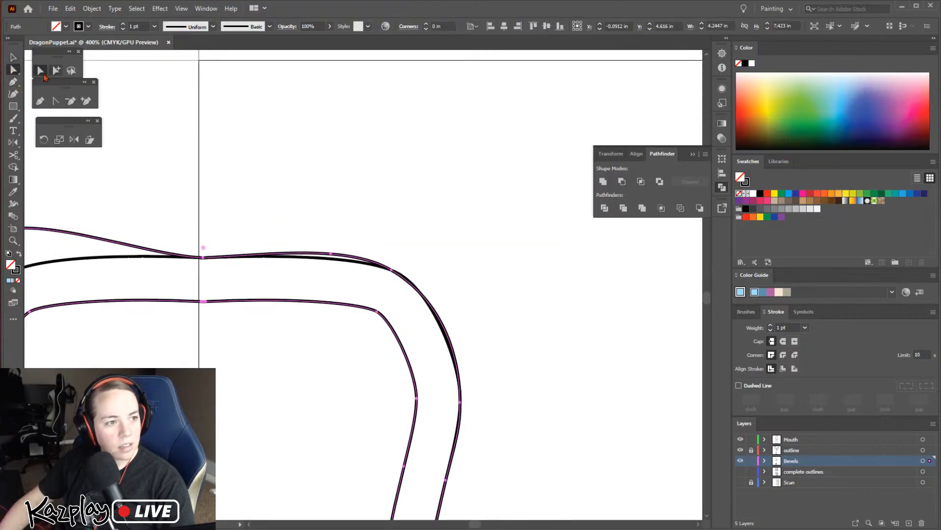
click(331, 254)
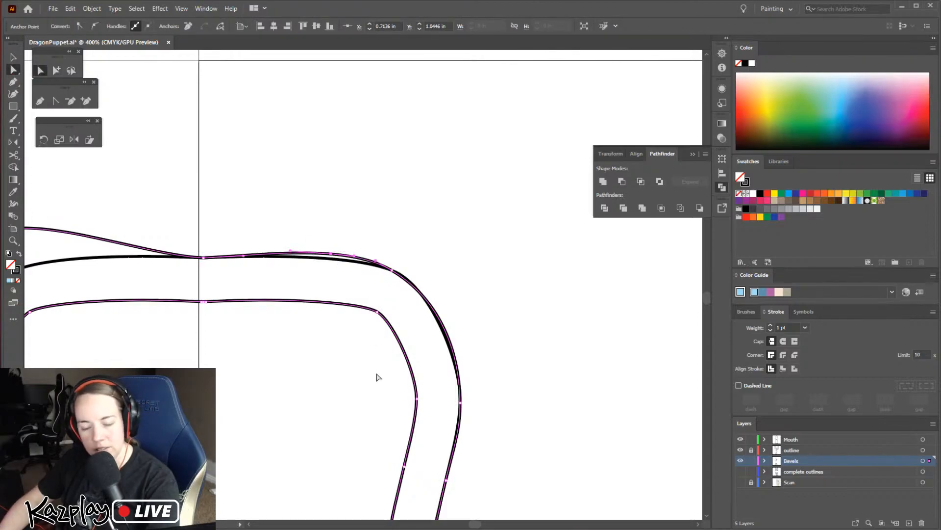
key(Down)
key(Down)
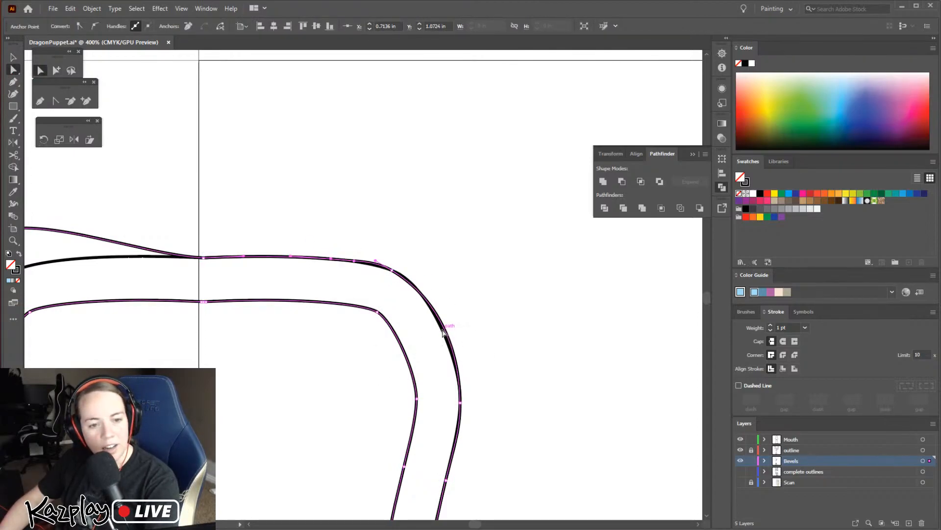
Add a curvature point to the strip's outer edge below the top-right bend and shift it onto the outline
click(13, 93)
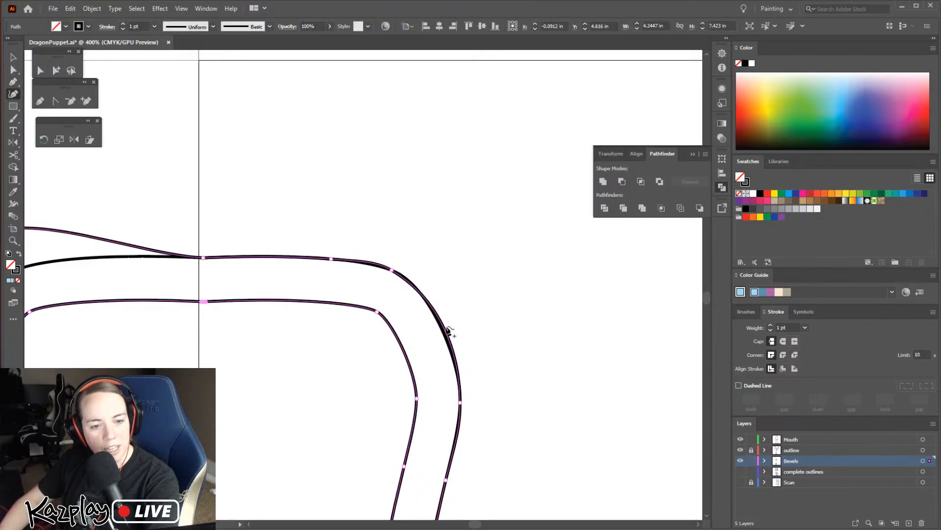
key(v)
key(a)
drag(443, 331, 498, 357)
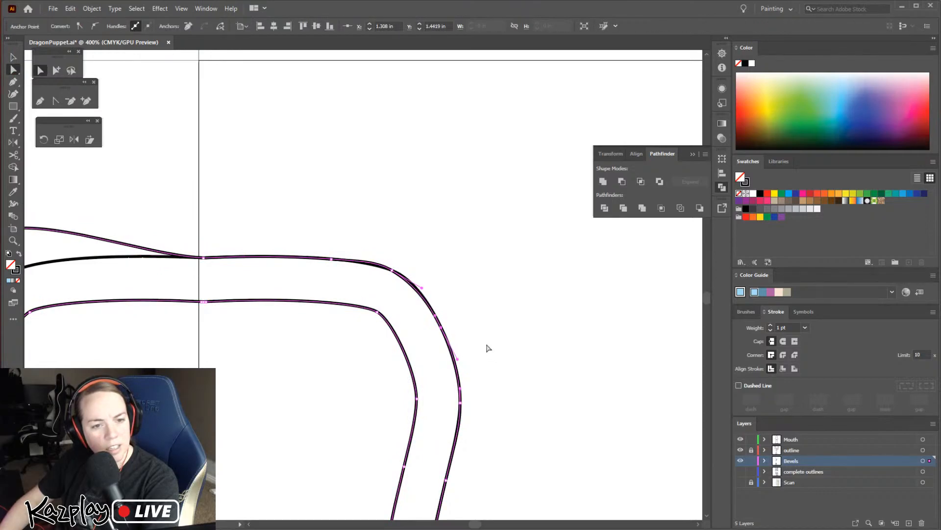
Align the strip's lower-left end with the piece's base and move its outer corner and lowest side anchor inward onto the outline
key(space)
drag(300, 278, 584, 171)
drag(412, 400, 443, 275)
scroll(425, 258, down, 6)
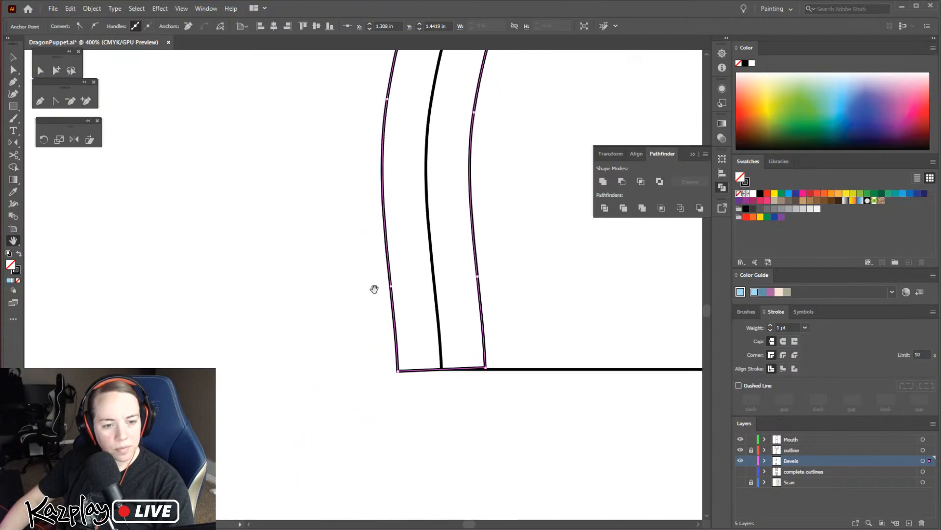
key(a)
click(467, 377)
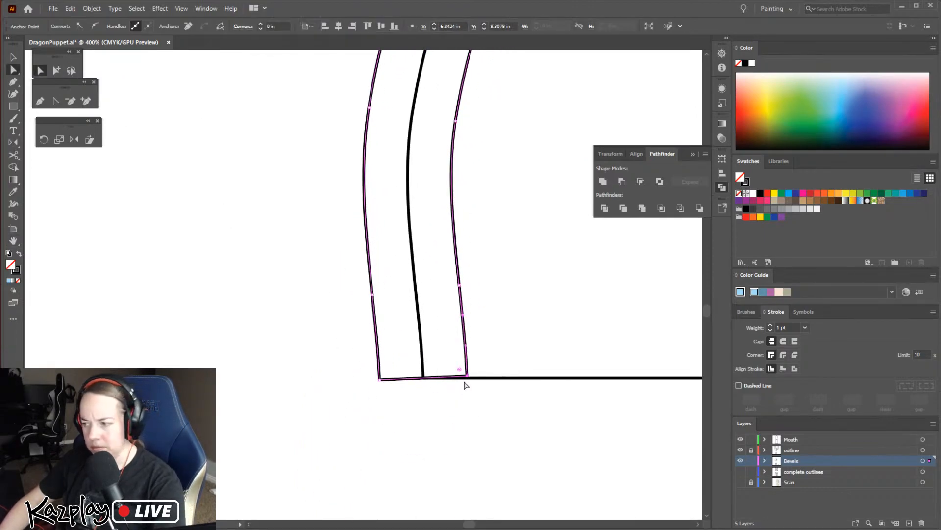
drag(380, 379, 423, 378)
drag(373, 299, 447, 296)
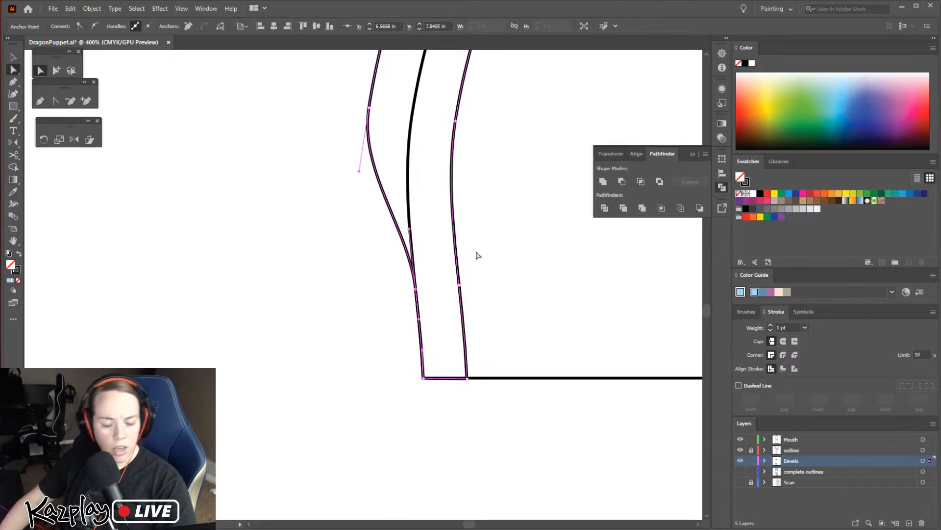
Move the strip's next three outer anchors up the lower left side inward onto the outline
key(space)
drag(447, 216, 414, 431)
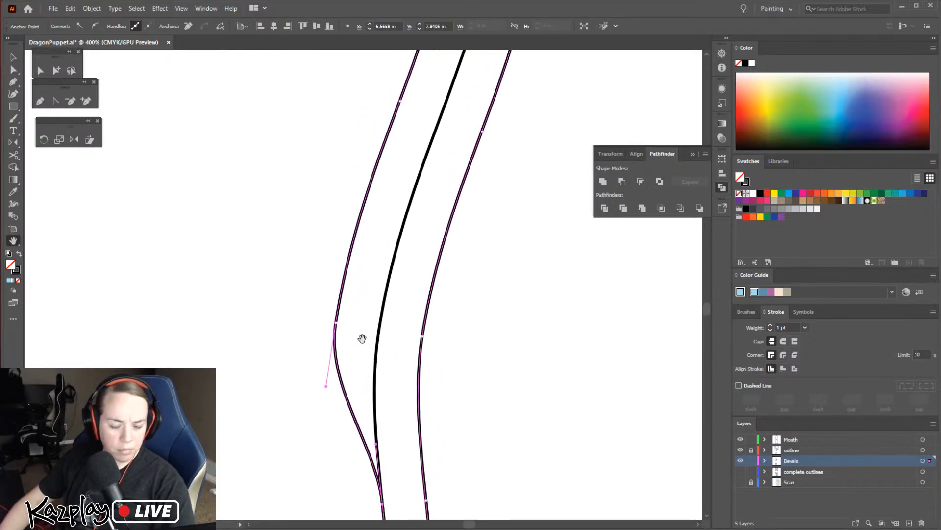
drag(335, 322, 379, 328)
key(space)
drag(414, 250, 324, 437)
drag(311, 291, 354, 300)
key(space)
drag(391, 241, 329, 390)
drag(278, 343, 324, 335)
Move the strip's three outer anchors along the upper left side inward onto the outline
key(space)
drag(374, 240, 372, 278)
drag(311, 148, 354, 144)
key(space)
drag(392, 170, 425, 406)
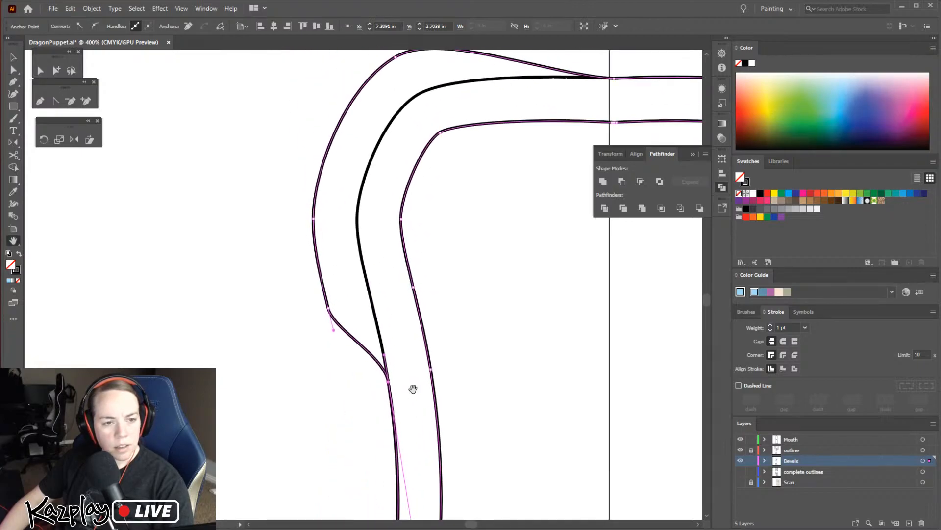
drag(339, 308, 374, 308)
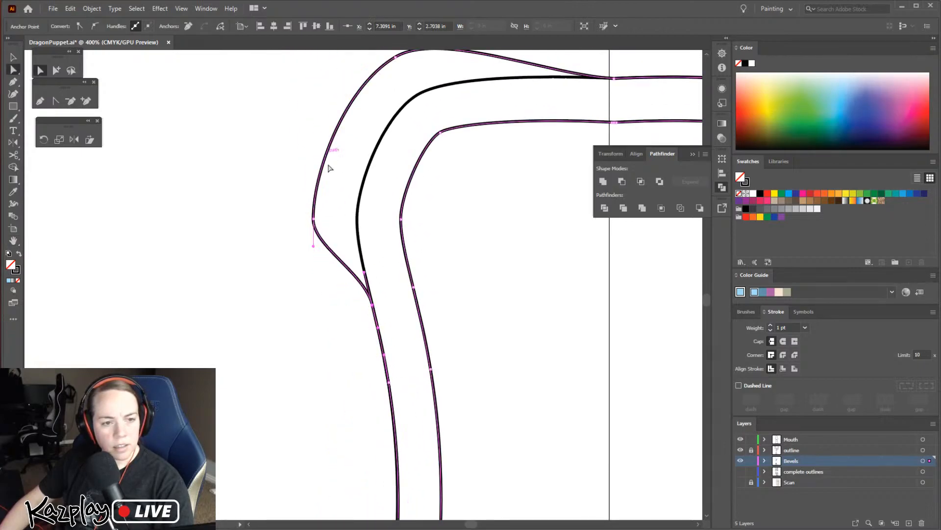
drag(315, 221, 358, 224)
Move the strip's outer anchor at the top-left corner inward onto the outline
key(space)
drag(393, 168, 320, 315)
drag(326, 211, 345, 241)
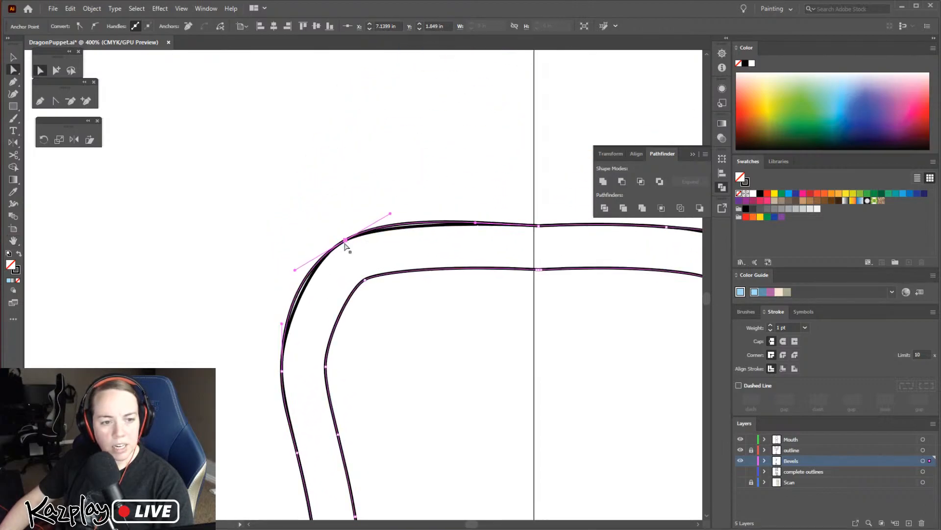
Add an anchor on the strip's outer top edge beside the top-left corner and move it down onto the outline
click(40, 100)
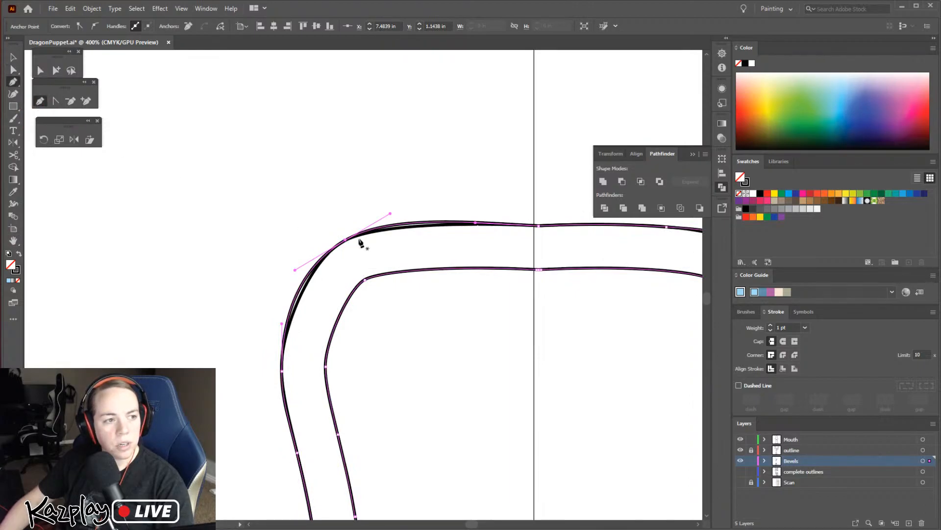
click(413, 224)
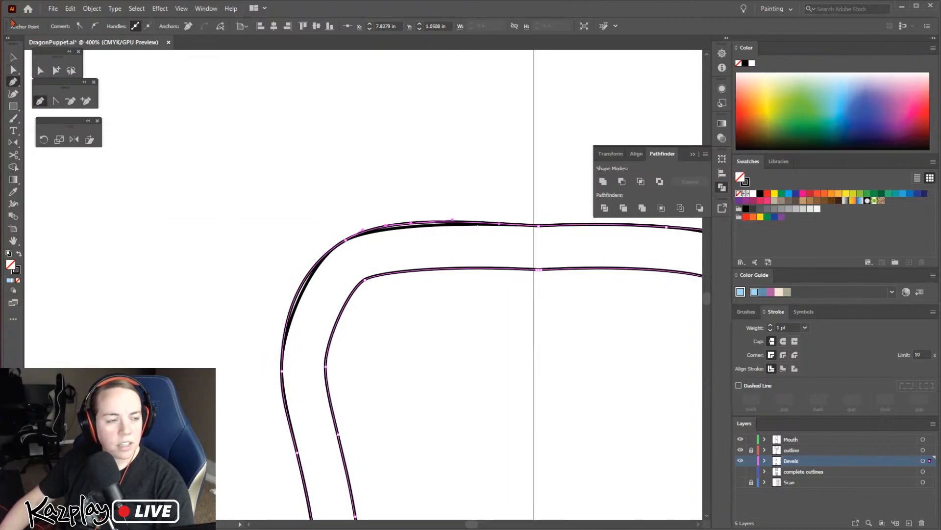
click(19, 58)
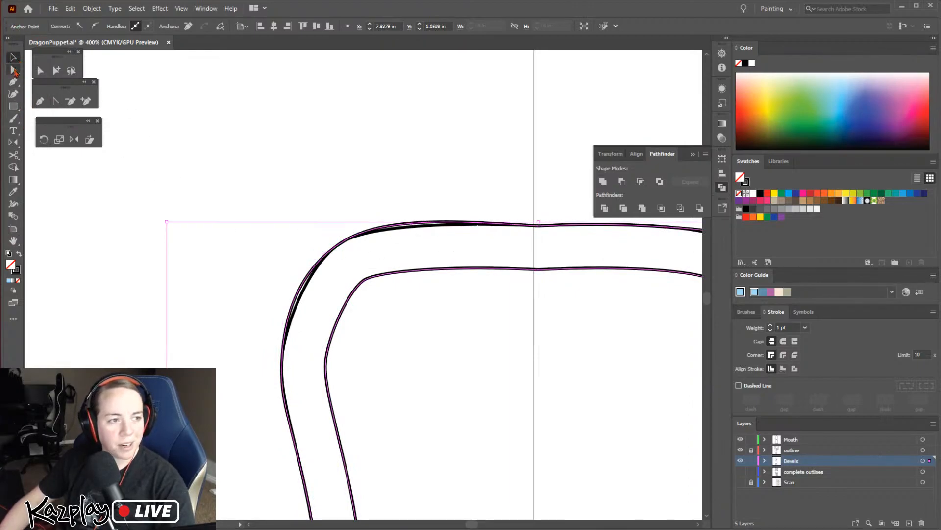
click(14, 70)
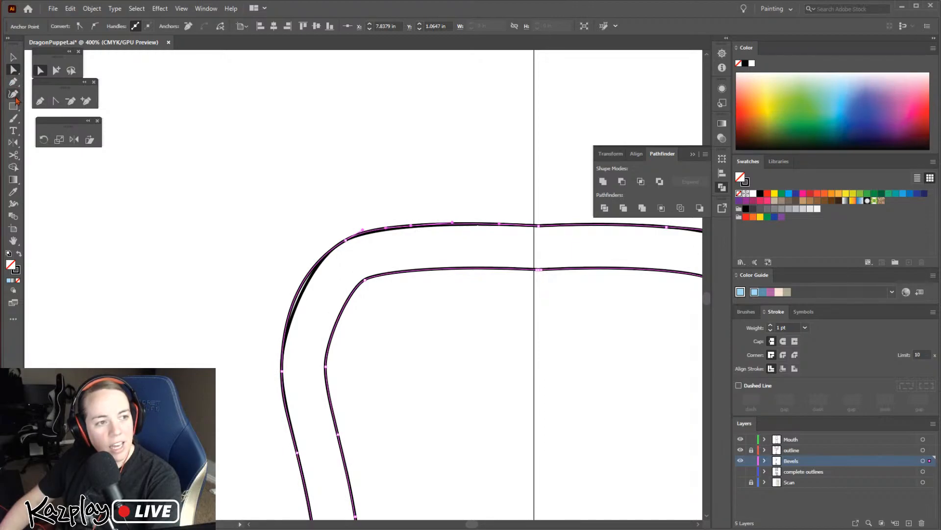
Add an anchor on the strip's outer edge below the top-left corner and fit it onto the outline
click(14, 94)
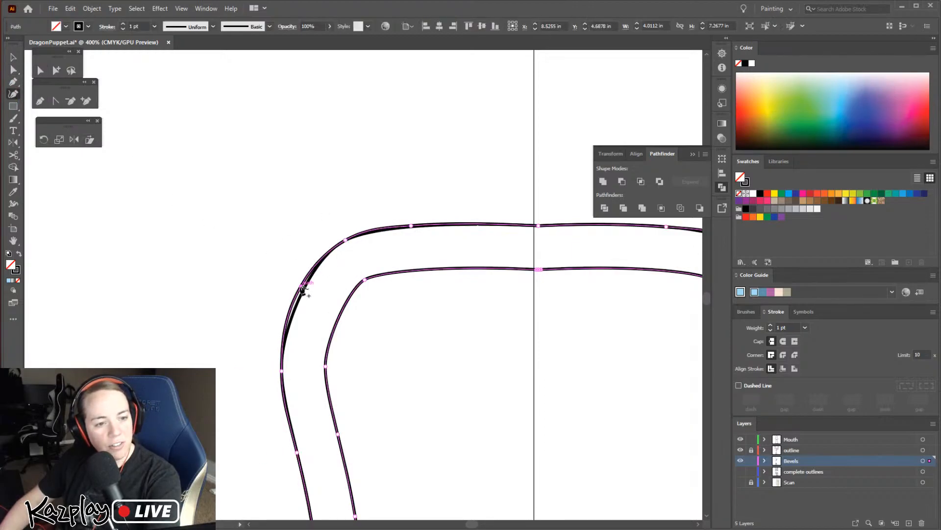
click(14, 70)
drag(264, 262, 321, 328)
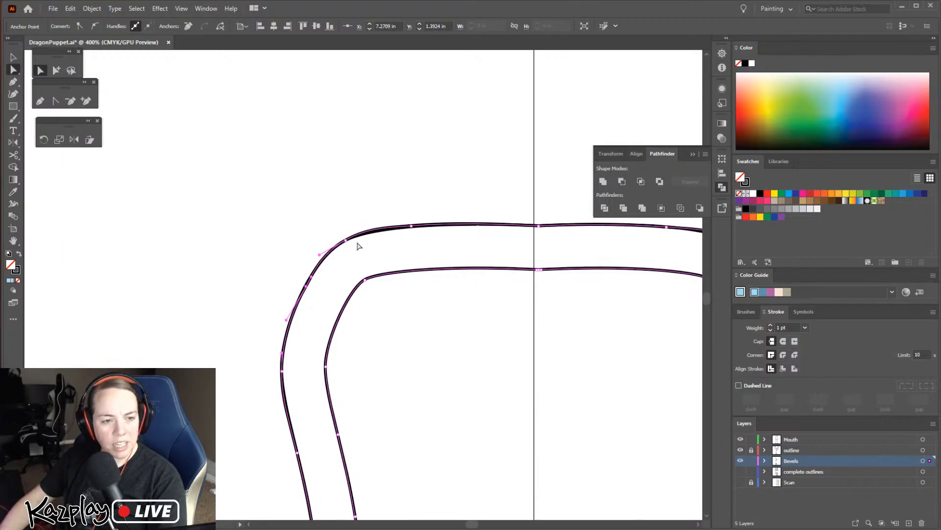
Adjust the curve handle between the two top anchors so the strip's corner follows the outline, leaving nothing selected
click(411, 226)
mouse_move(363, 233)
mouse_down()
mouse_move(346, 241)
mouse_move(374, 230)
mouse_move(325, 253)
mouse_move(359, 234)
mouse_up()
click(342, 310)
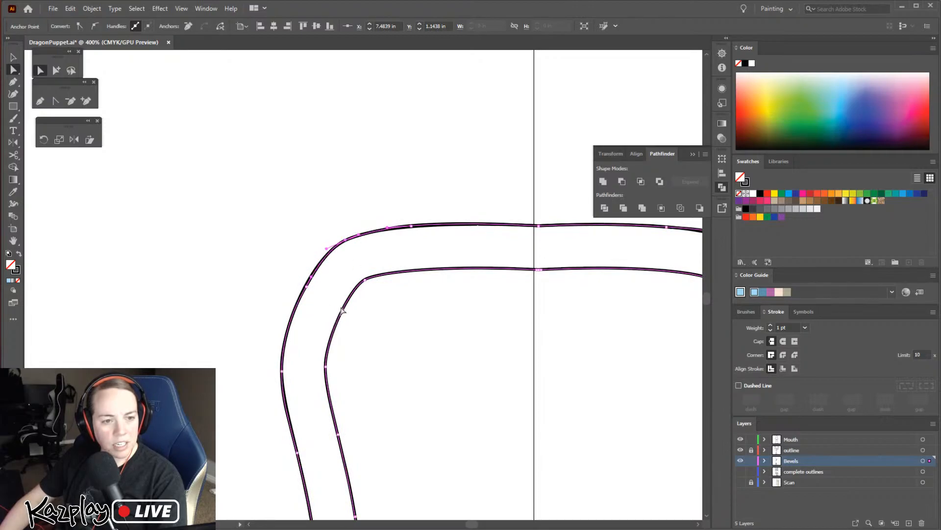
click(459, 256)
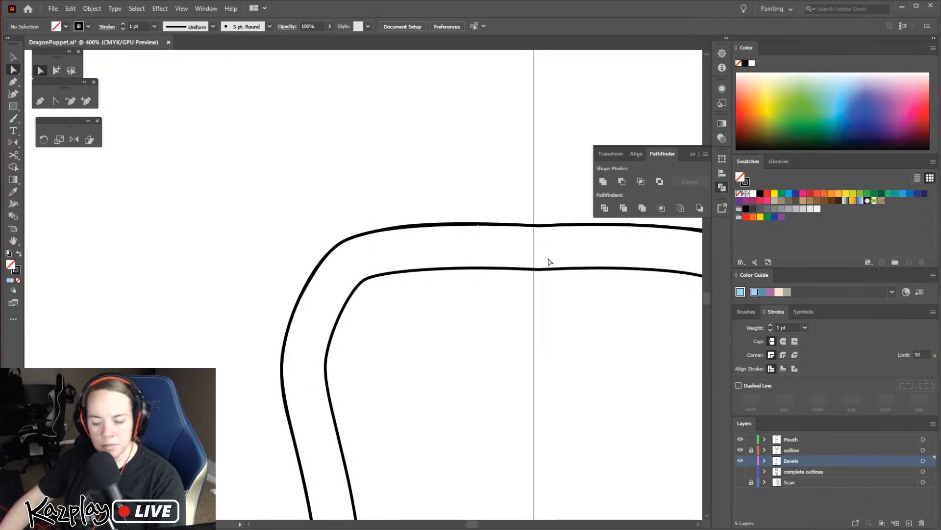
Give the bottle-shaped piece's strip the same light blue fill without stroke as the finished bevel strip on the piece above
key(ctrl+minus)
key(ctrl+minus)
key(ctrl+minus)
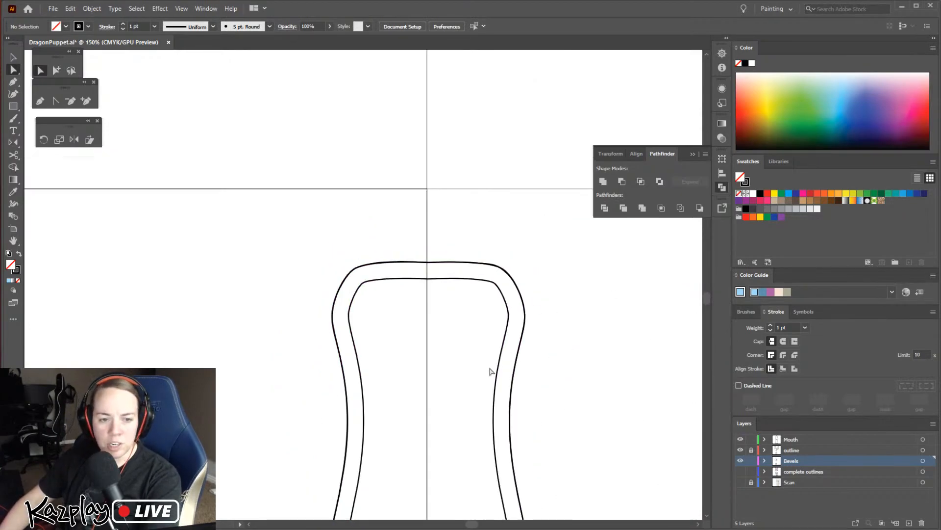
key(space)
drag(495, 413, 431, 118)
drag(429, 346, 456, 300)
click(521, 357)
key(ctrl+minus)
key(ctrl+minus)
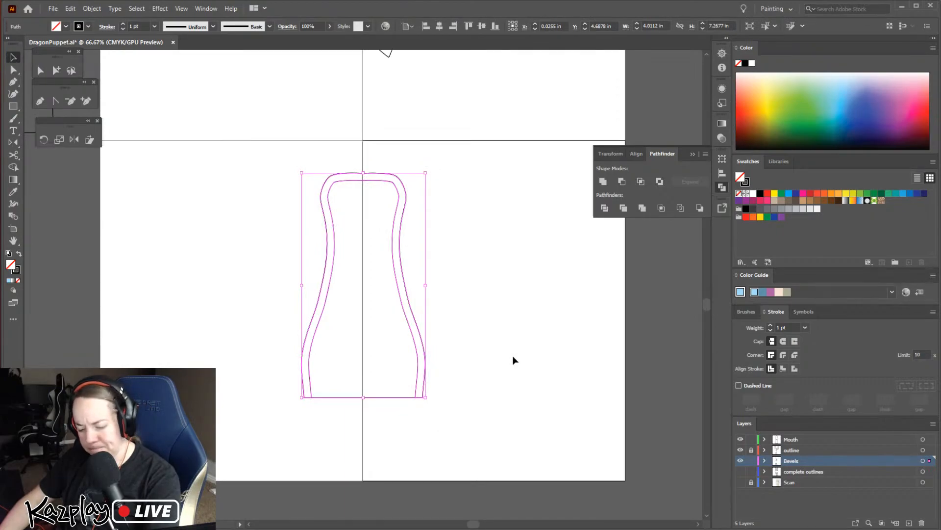
key(space)
drag(496, 324, 497, 415)
key(i)
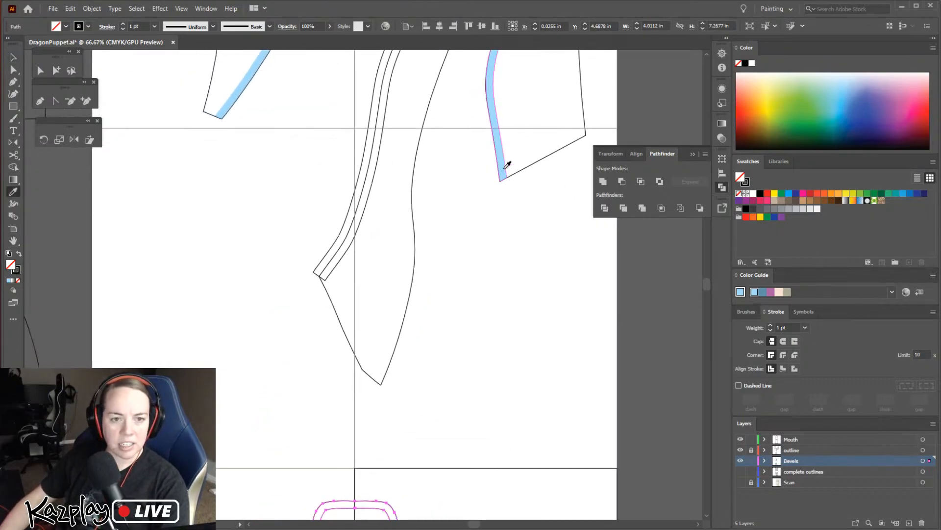
click(508, 164)
key(space)
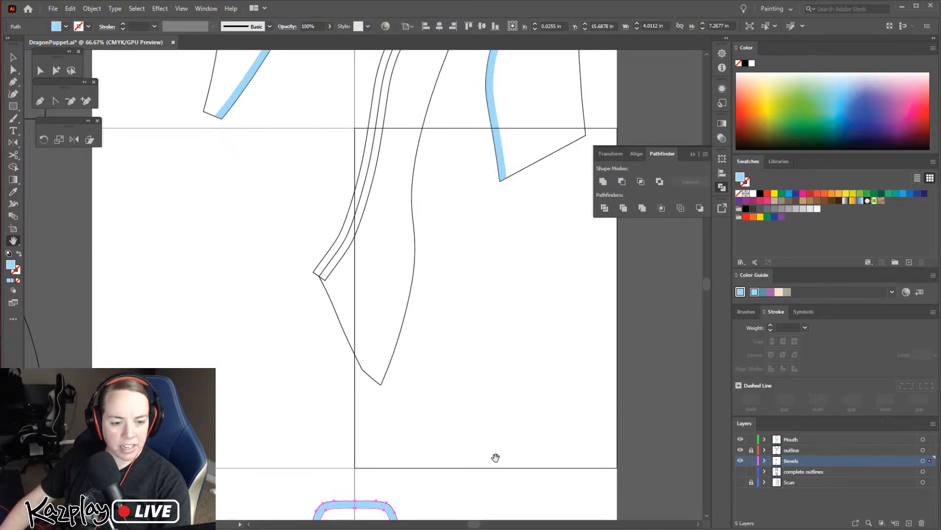
click(494, 483)
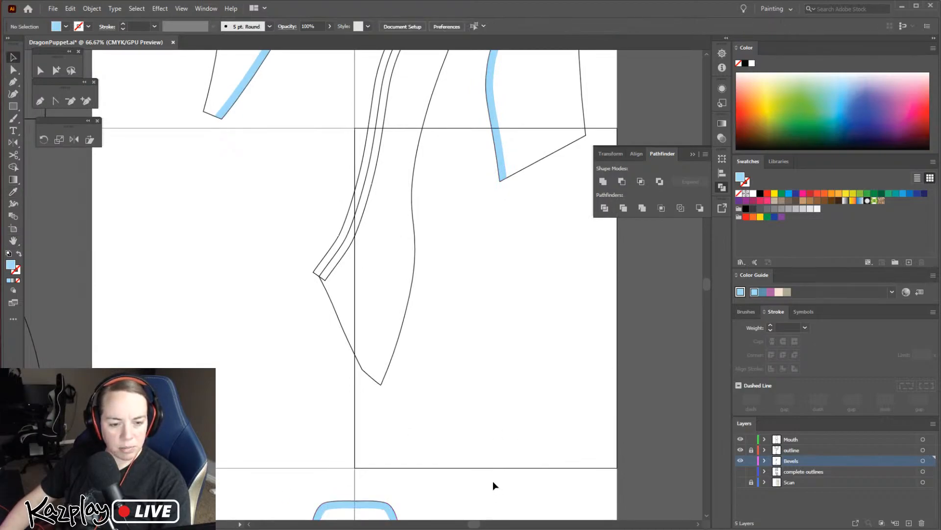
Look over the neighbouring pattern pieces and compare their bevel strips with the bottle-shaped piece
key(space)
drag(476, 501, 504, 192)
drag(441, 180, 486, 443)
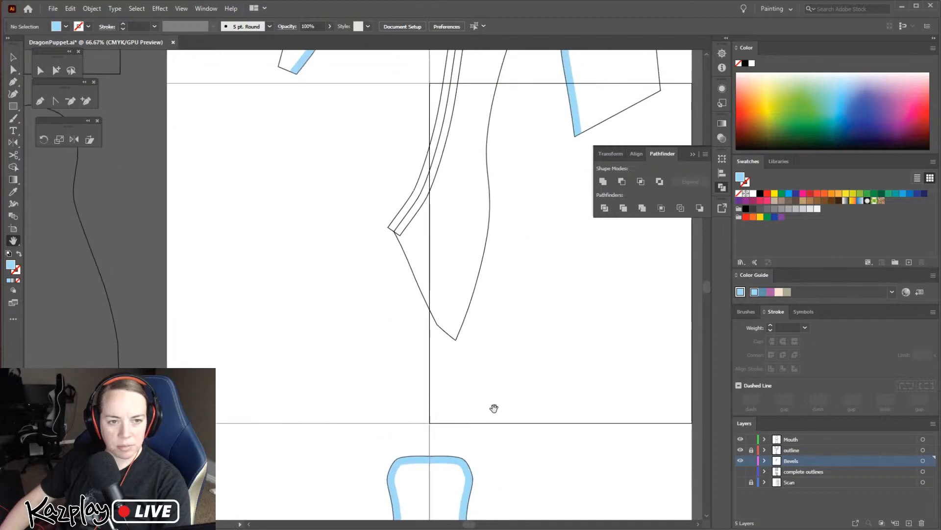
drag(508, 168, 488, 323)
drag(452, 244, 514, 421)
drag(442, 309, 328, 340)
drag(348, 297, 389, 166)
drag(450, 343, 418, 275)
drag(168, 305, 514, 402)
drag(442, 380, 311, 220)
drag(403, 337, 255, 479)
drag(399, 303, 175, 130)
drag(255, 293, 405, 72)
drag(420, 270, 398, 131)
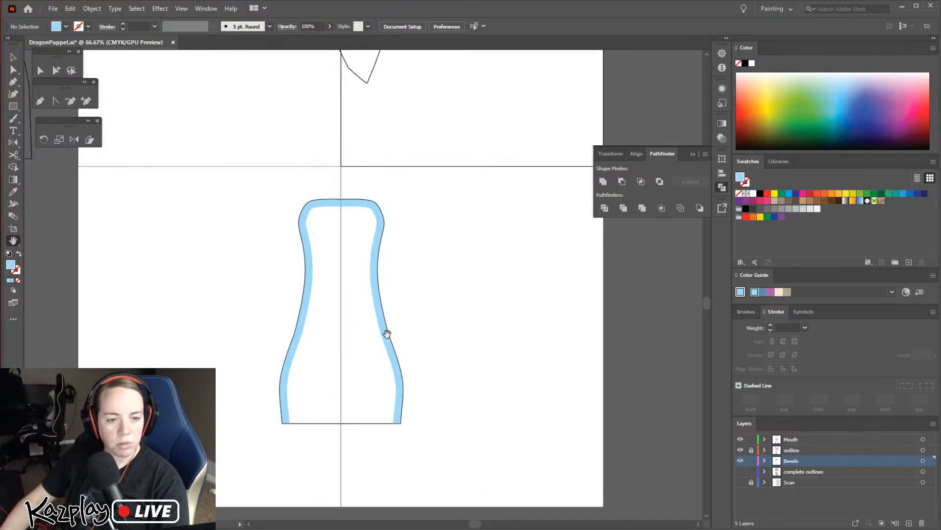
Draw a short green 1 pt line without fill across the blue strip on the bottle-shaped piece's lower right side
key(z)
click(385, 311)
click(347, 325)
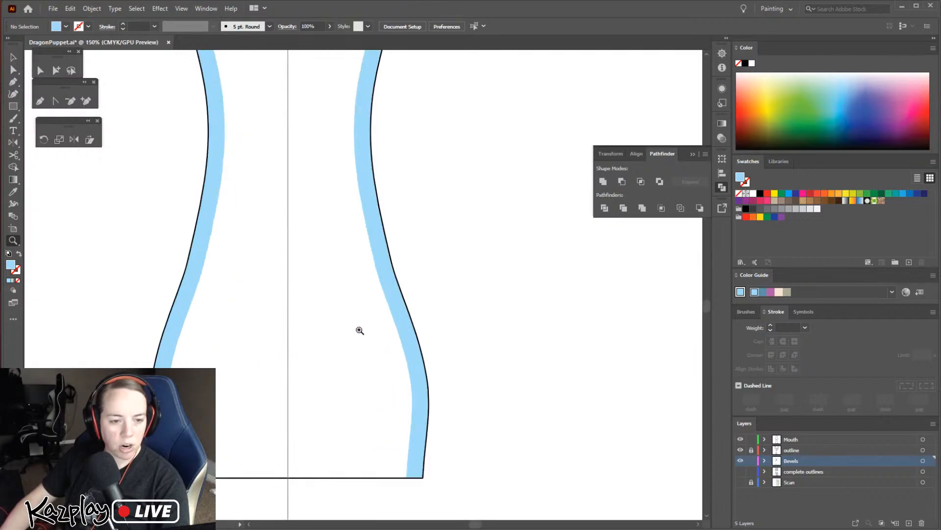
click(397, 303)
click(12, 82)
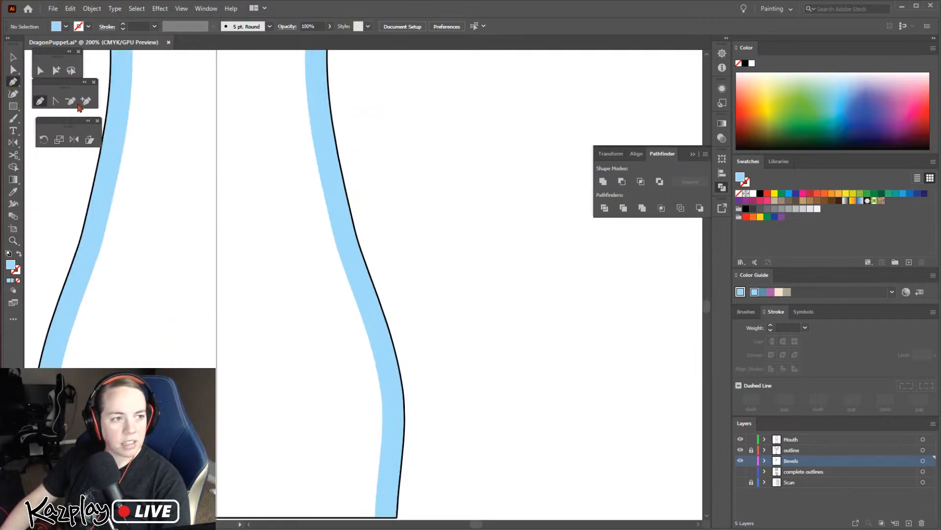
click(874, 193)
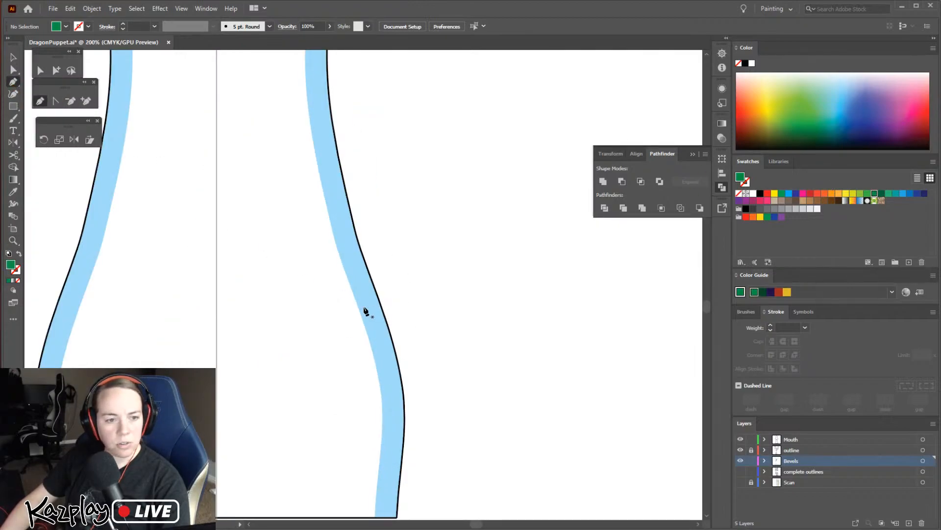
drag(376, 294, 444, 287)
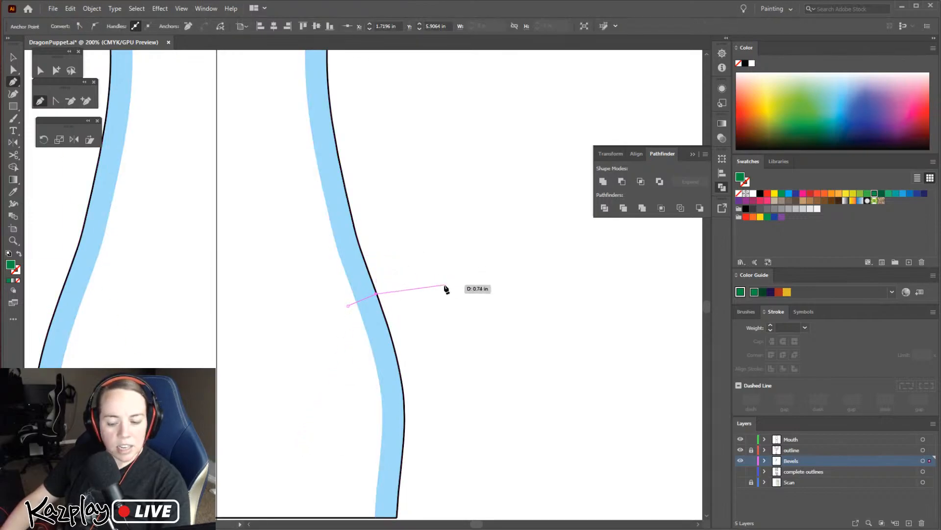
key(Escape)
key(v)
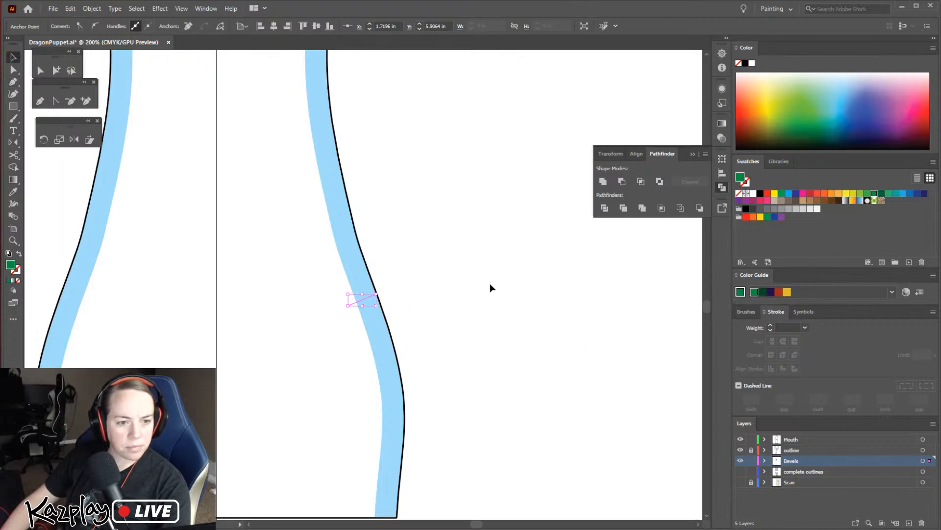
click(738, 194)
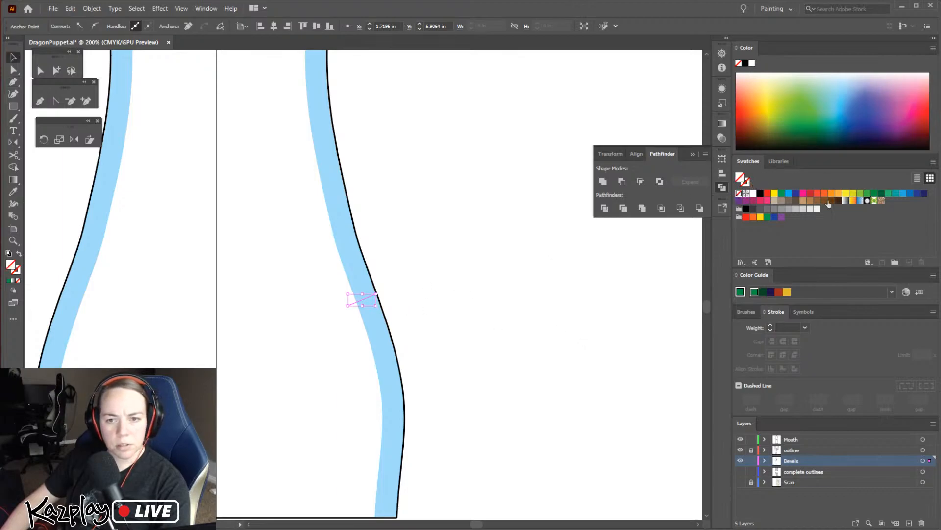
click(869, 197)
click(415, 384)
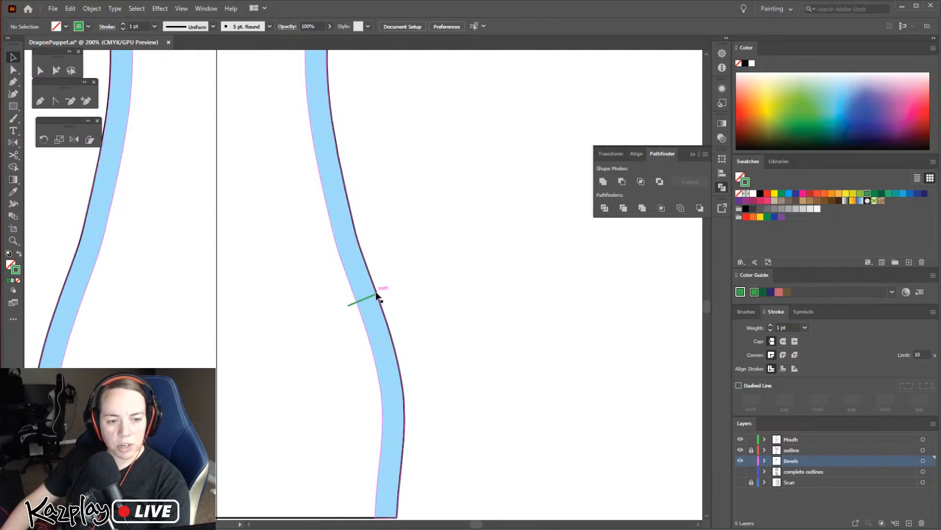
scroll(368, 309, down, 2)
scroll(365, 307, down, 1)
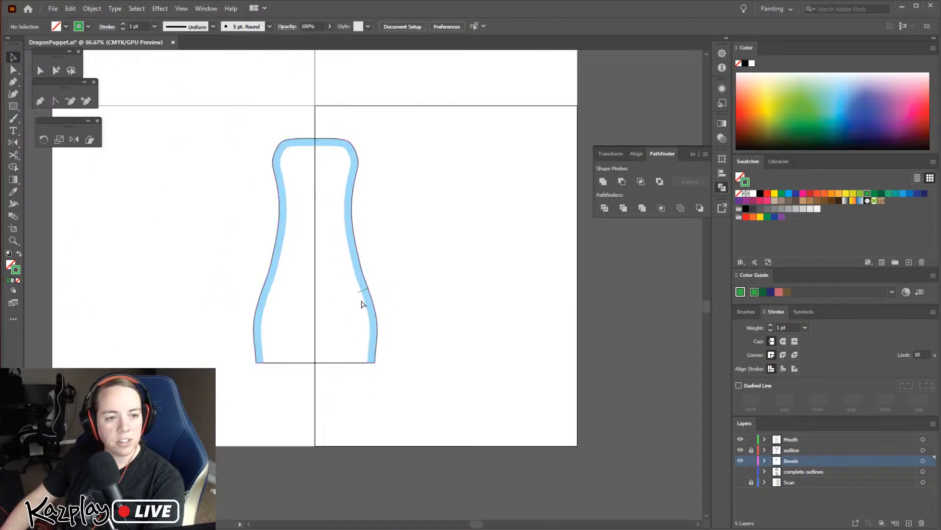
Show the Scan layer to compare the labelled paper pieces with the outlines, and hide it again
drag(405, 293, 473, 470)
drag(418, 271, 429, 331)
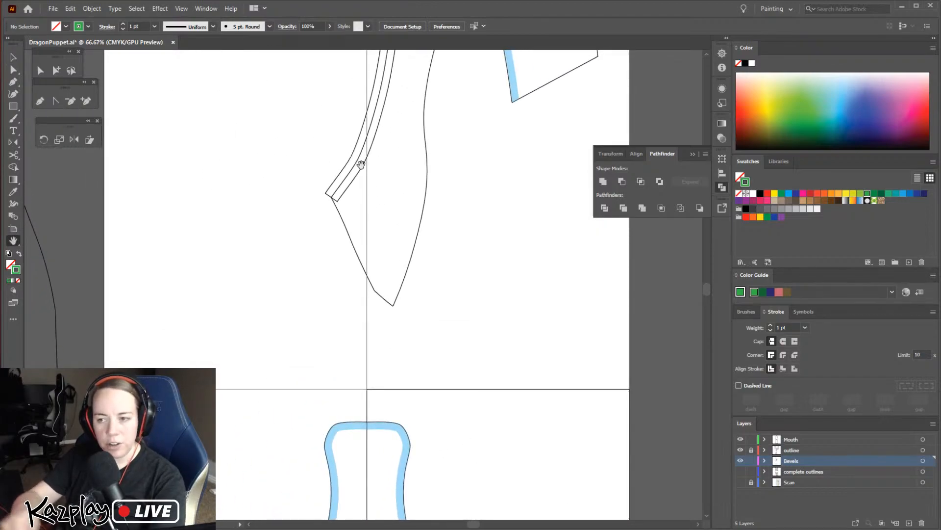
scroll(435, 284, down, 5)
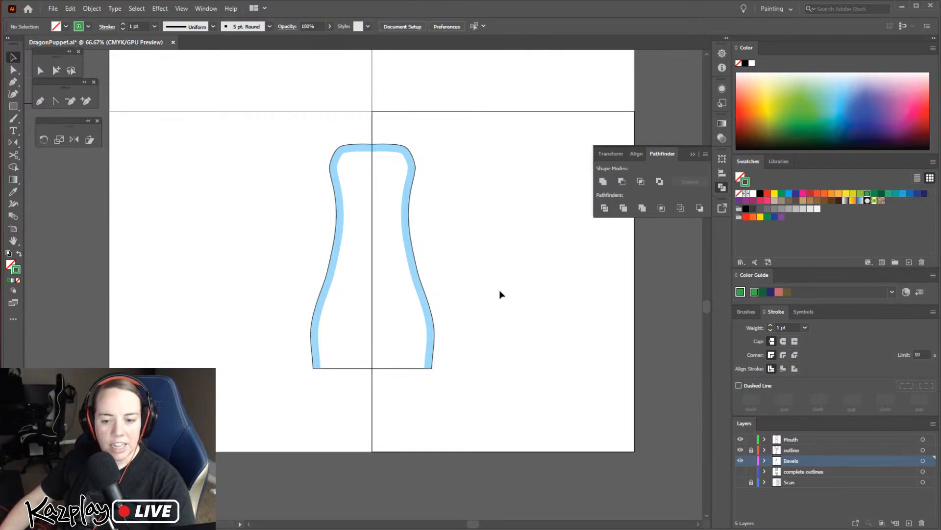
click(739, 483)
key(space)
drag(398, 61, 423, 309)
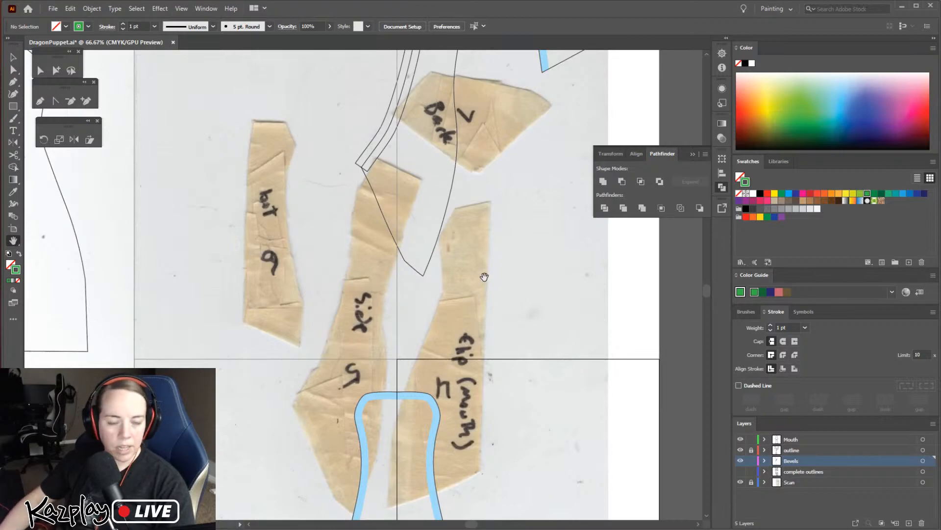
drag(517, 297, 478, 508)
drag(511, 349, 560, 196)
drag(510, 441, 544, 254)
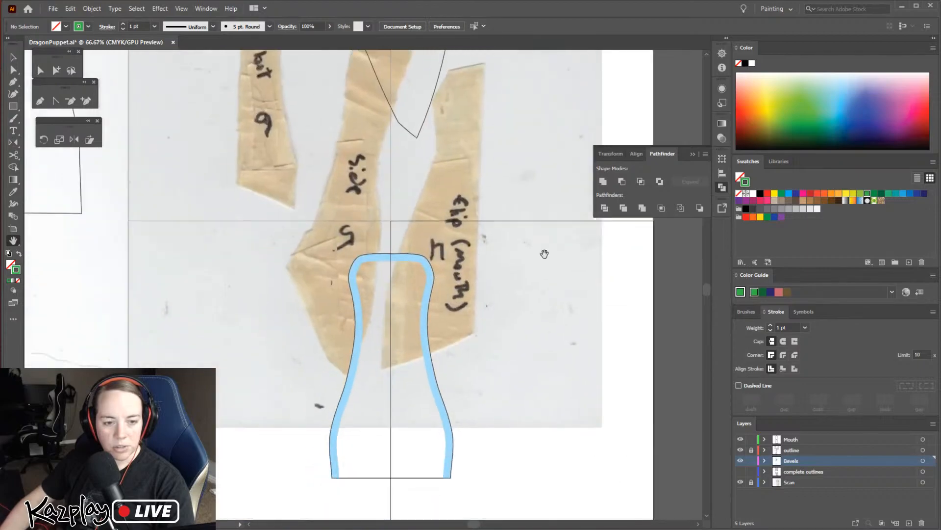
click(739, 483)
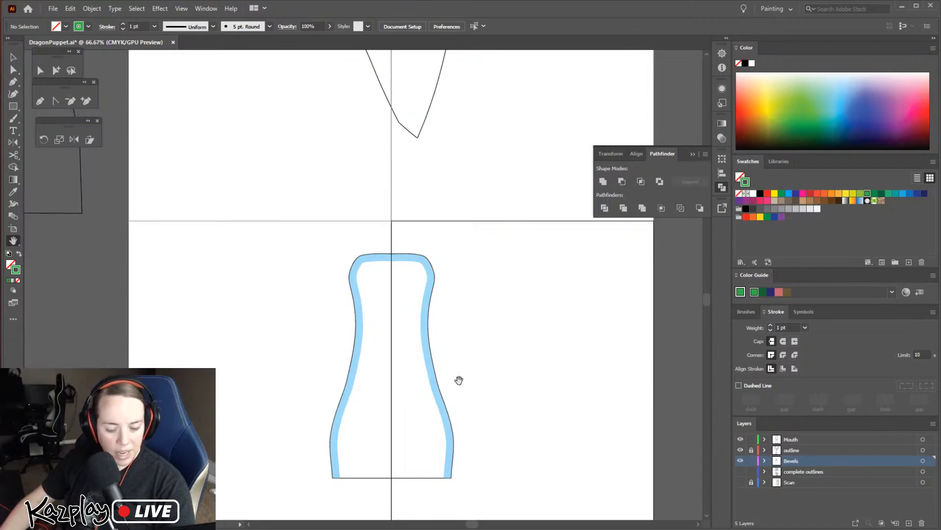
Move the two lower-end corners of the long pointed piece's unfilled strip onto the outline, the outer one at the outline's corner
drag(486, 273, 534, 402)
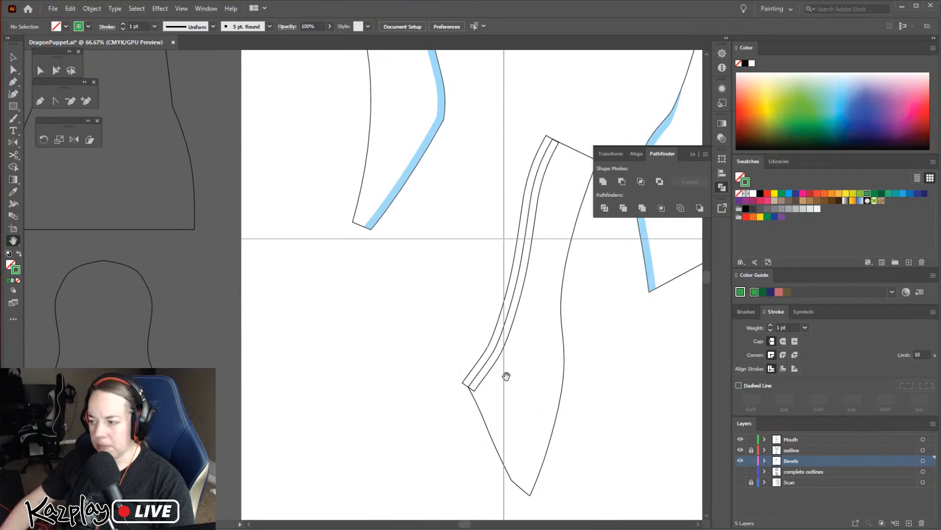
key(z)
click(462, 377)
click(367, 289)
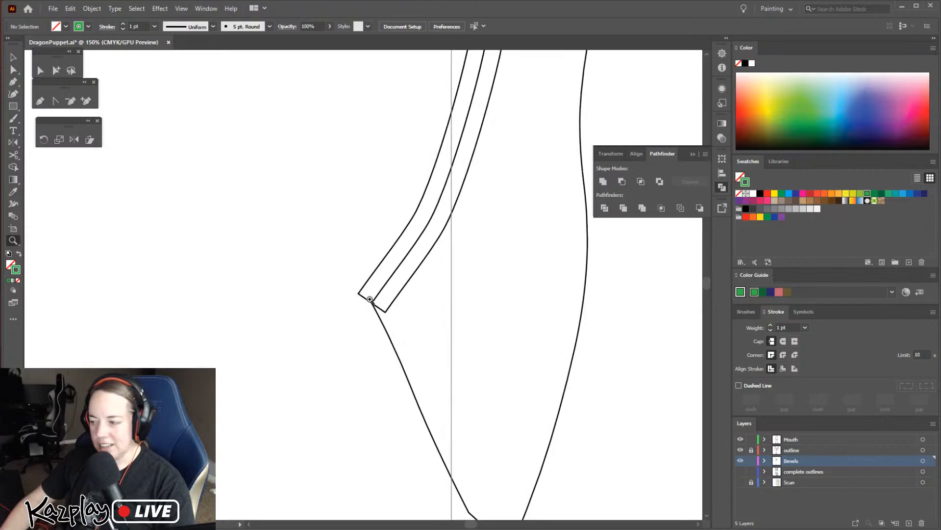
click(368, 297)
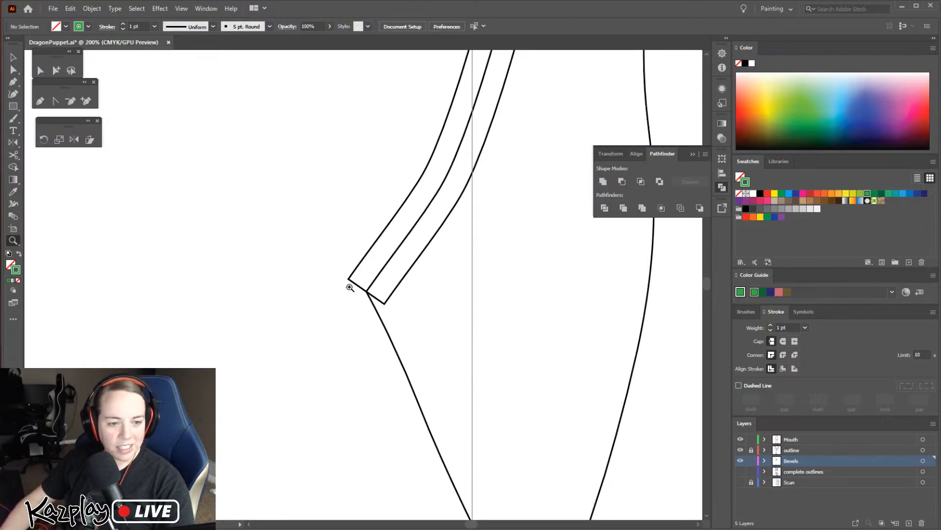
key(a)
drag(385, 303, 377, 315)
drag(349, 282, 379, 315)
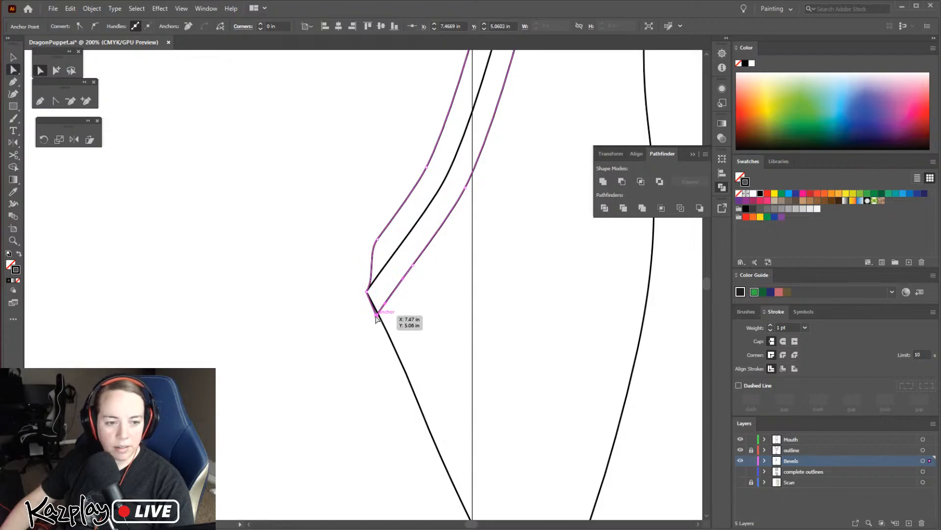
Move the strip's two lowest outer side anchors inward onto the long piece's outline
key(ctrl+equal)
key(ctrl+equal)
key(ctrl+equal)
drag(359, 284, 367, 268)
drag(436, 138, 406, 365)
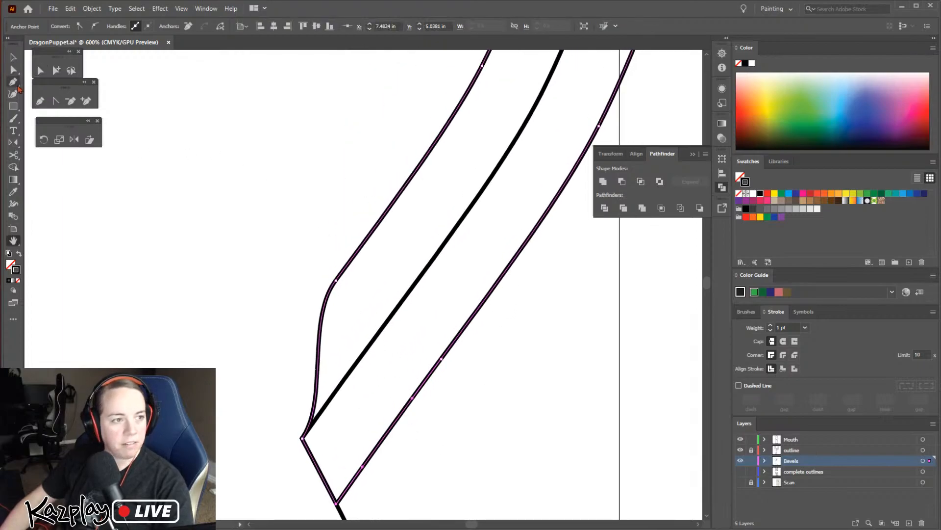
click(13, 71)
drag(337, 280, 384, 326)
key(space)
drag(481, 213, 365, 368)
key(a)
drag(366, 221, 418, 261)
Move the strip's next two outer anchors up the long piece's left side inward onto the outline
key(space)
drag(533, 114, 458, 285)
key(space)
drag(492, 320, 443, 301)
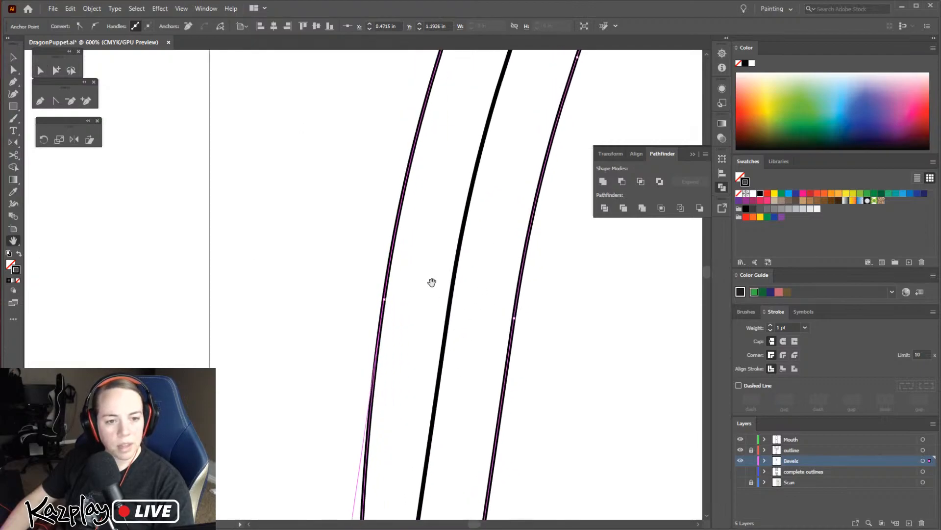
drag(384, 299, 450, 300)
key(space)
drag(528, 138, 456, 397)
drag(382, 274, 437, 312)
key(space)
drag(483, 259, 414, 367)
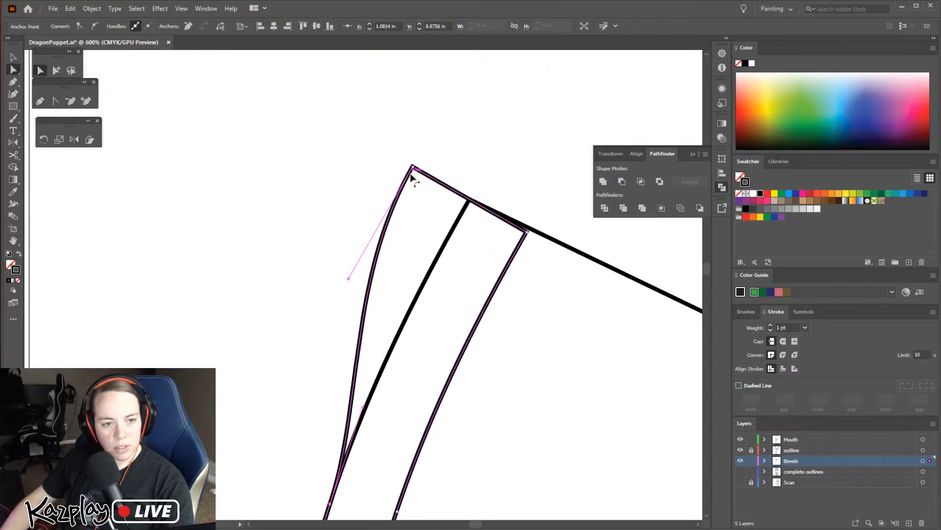
Move the strip's two upper-end corners onto the long piece's outline, and give the strip the neighbouring strip's light blue fill without a stroke
drag(412, 166, 470, 200)
drag(527, 231, 531, 232)
key(ctrl+minus)
key(ctrl+minus)
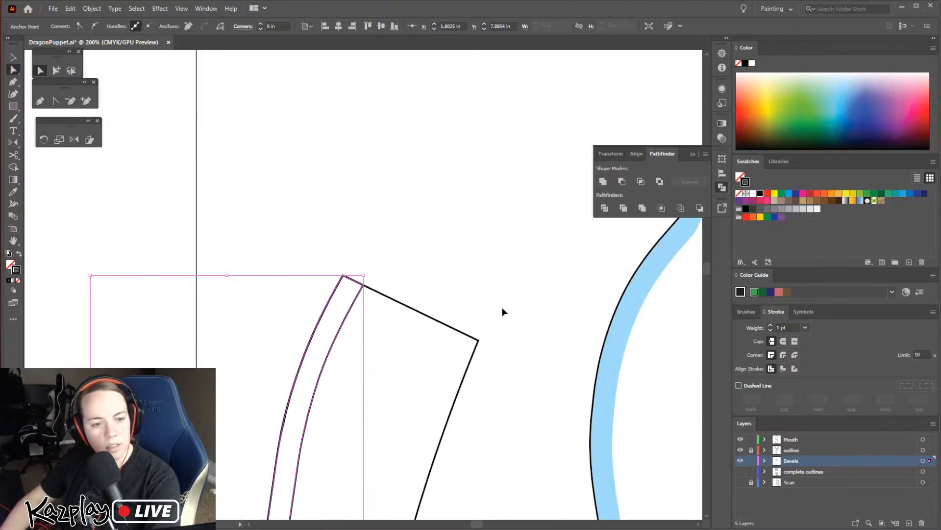
key(ctrl+minus)
key(ctrl+minus)
key(ctrl+minus)
key(i)
click(485, 345)
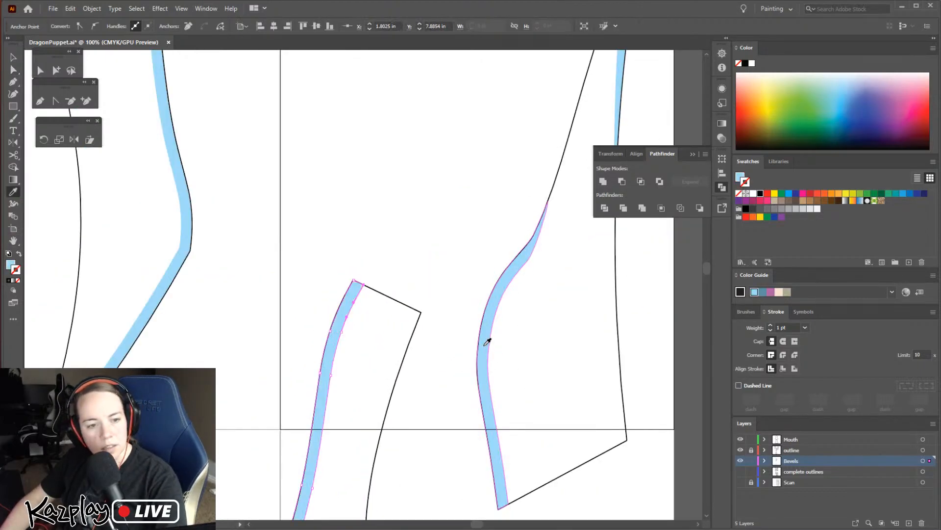
key(v)
click(449, 232)
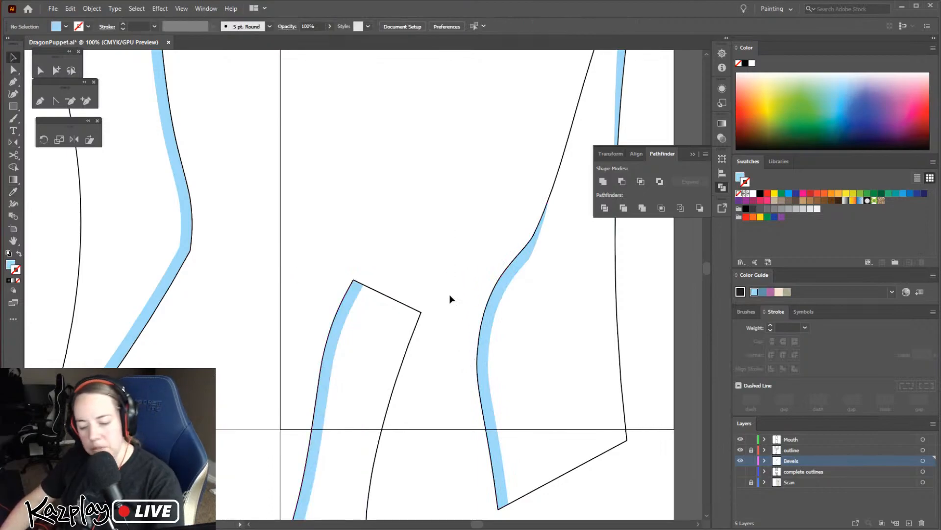
Unlock the outline layer, try moving the bottle-shaped piece together with its blue strip, and undo the move
key(ctrl+minus)
key(ctrl+minus)
key(ctrl+minus)
key(space)
drag(416, 405, 471, 294)
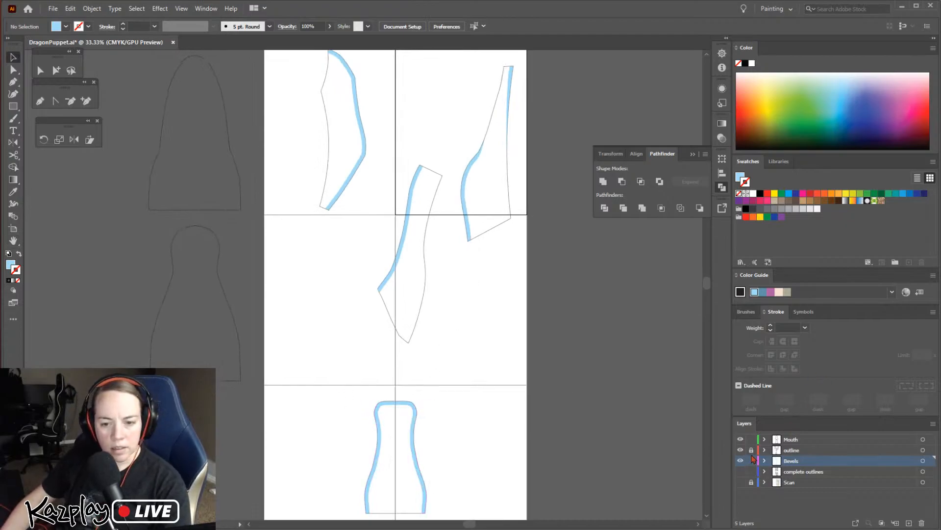
drag(343, 384, 500, 452)
drag(416, 449, 506, 309)
click(563, 391)
key(ctrl+z)
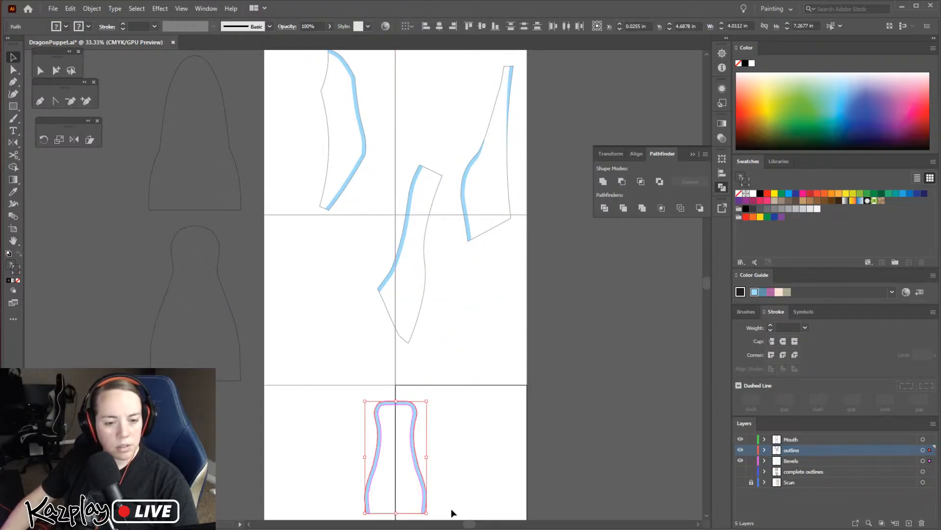
mouse_move(797, 528)
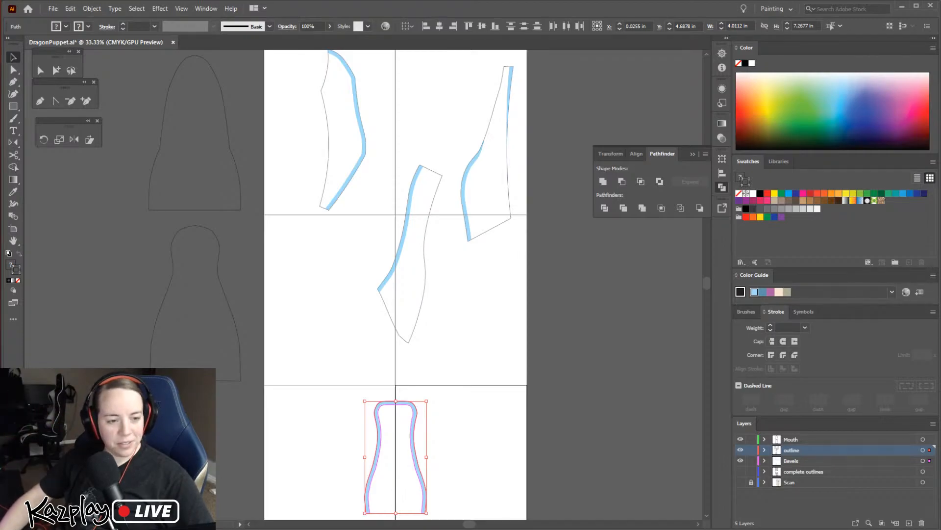
click(507, 295)
Examine which paths make up the pattern pieces by selecting the body pieces, their strips and the two mouth outlines
key(space)
drag(528, 229, 542, 324)
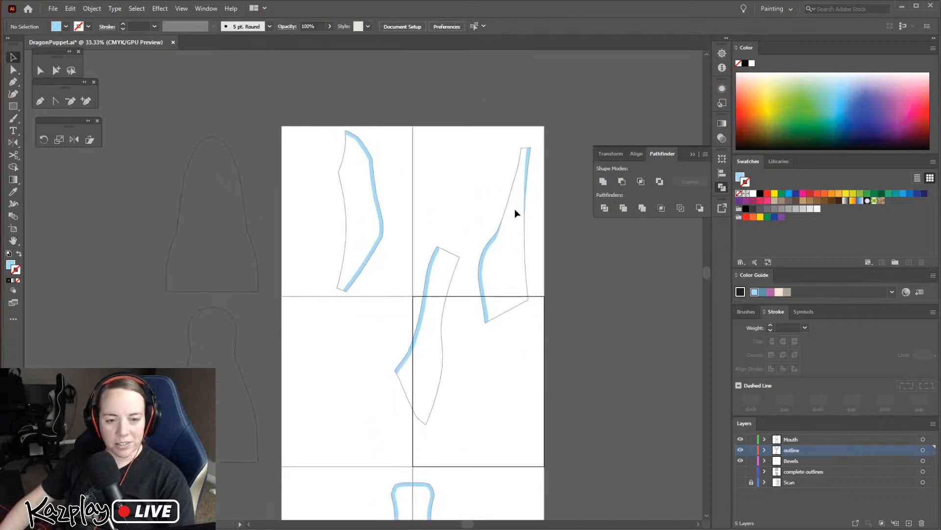
click(526, 238)
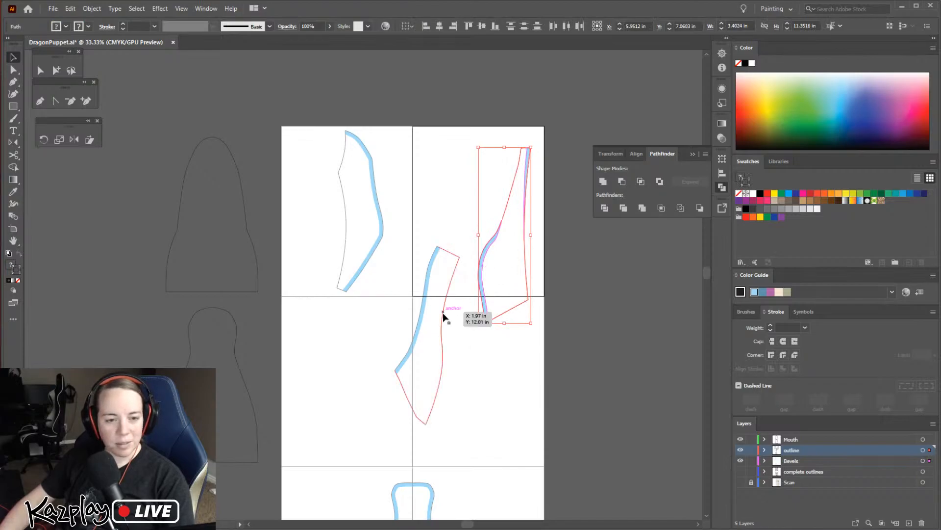
click(441, 397)
click(338, 167)
click(249, 230)
click(257, 431)
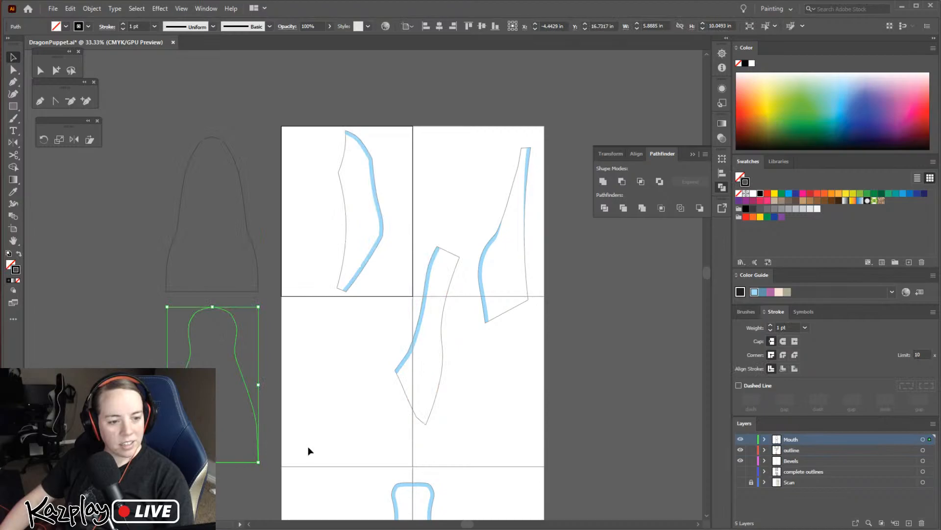
drag(329, 412, 323, 323)
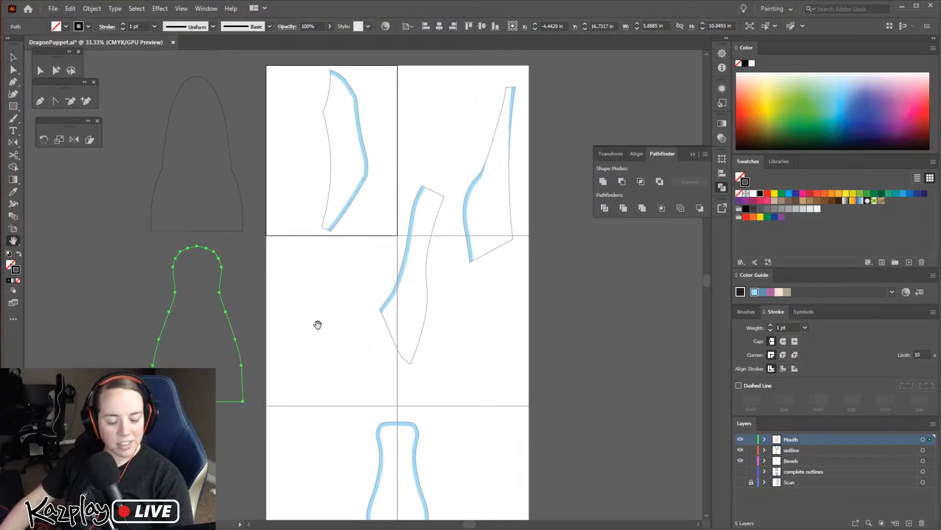
click(399, 270)
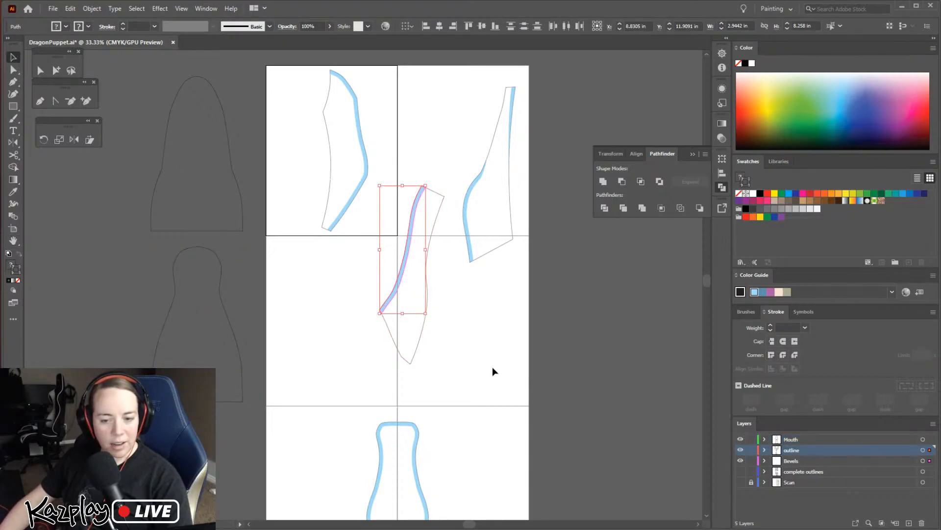
Copy all the visible outlines and strips, and hide the Bevels, outline and Mouth layers
scroll(507, 424, down, 2)
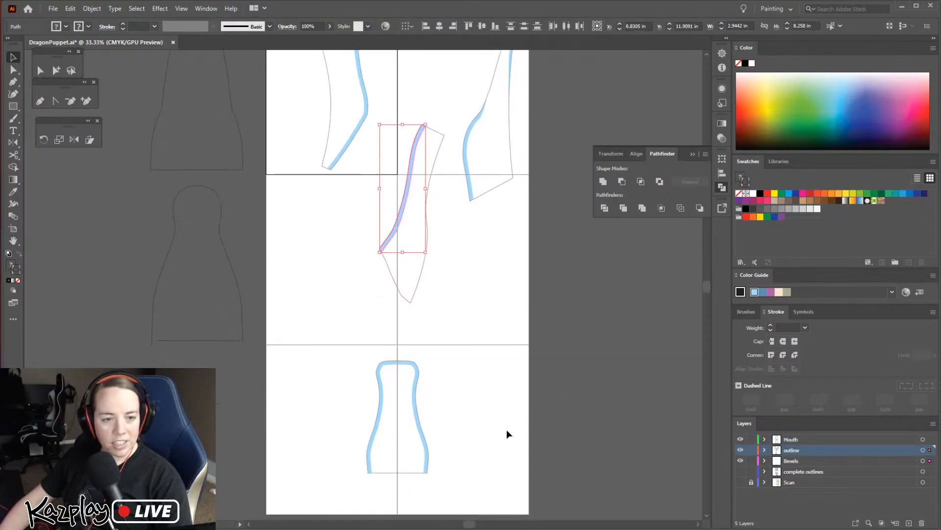
key(ctrl+minus)
key(ctrl+minus)
key(ctrl+a)
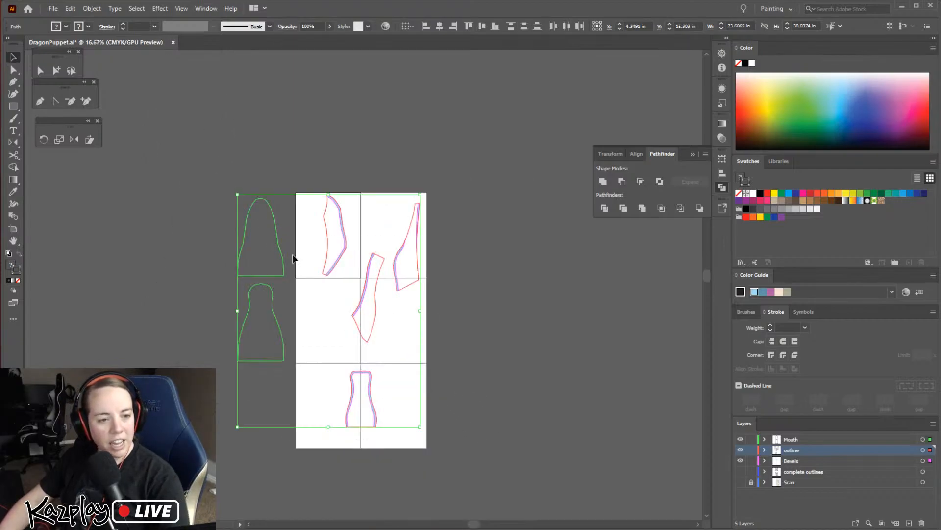
key(ctrl+c)
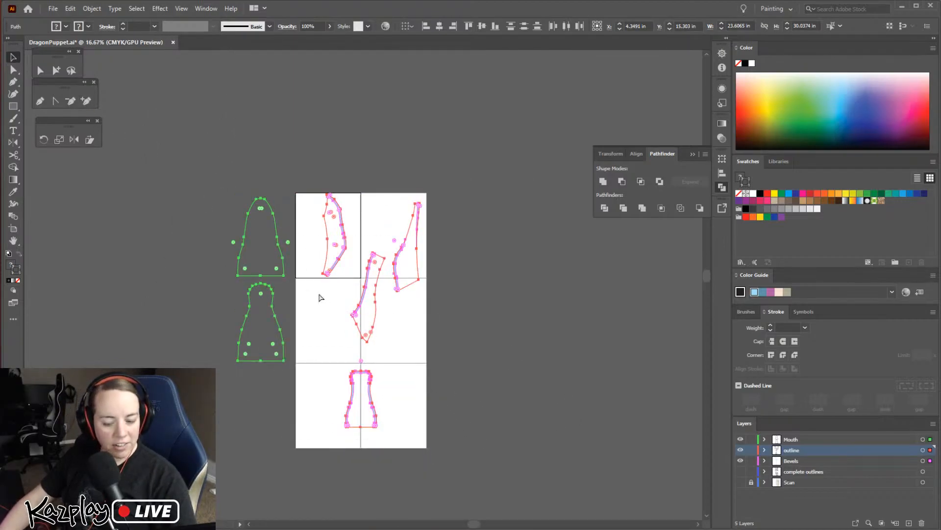
drag(741, 463, 741, 439)
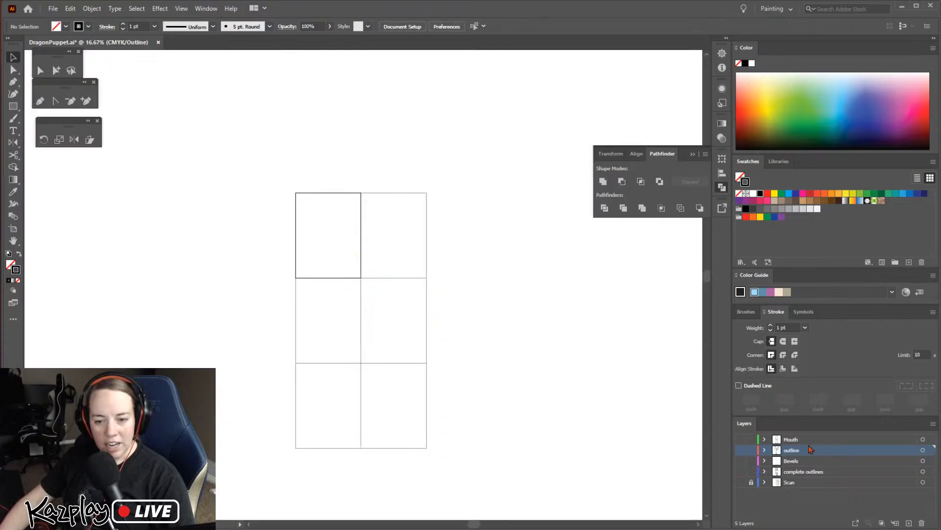
Create a new layer above the Mouth layer and paste the copied pieces in place on it
click(807, 440)
key(ctrl+y)
click(909, 524)
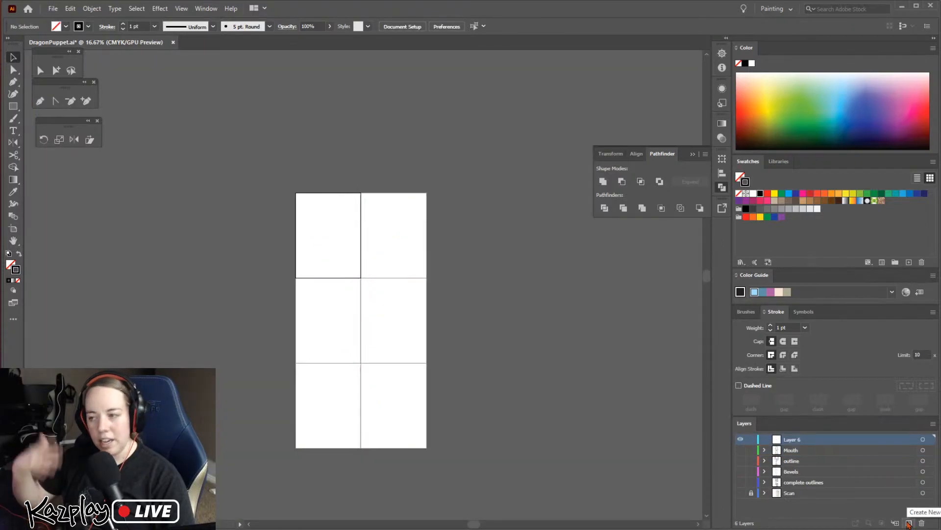
key(ctrl+f)
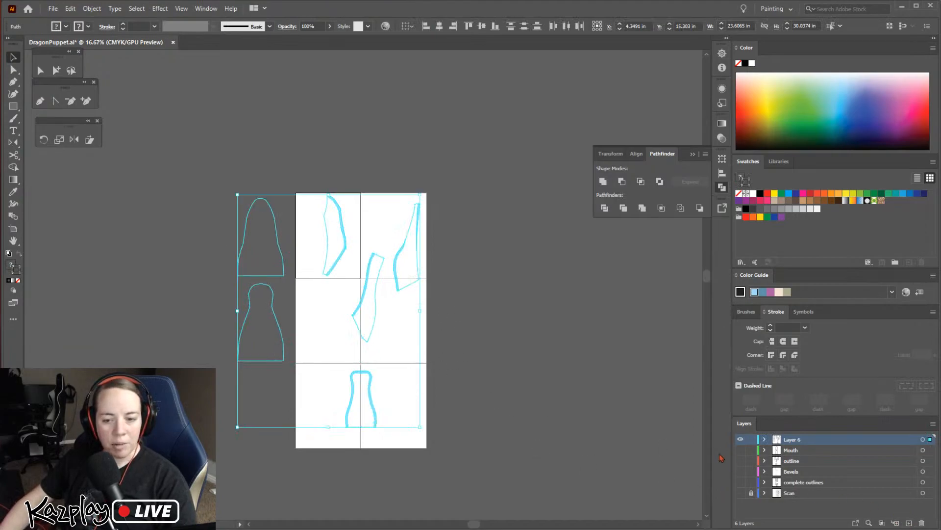
click(512, 352)
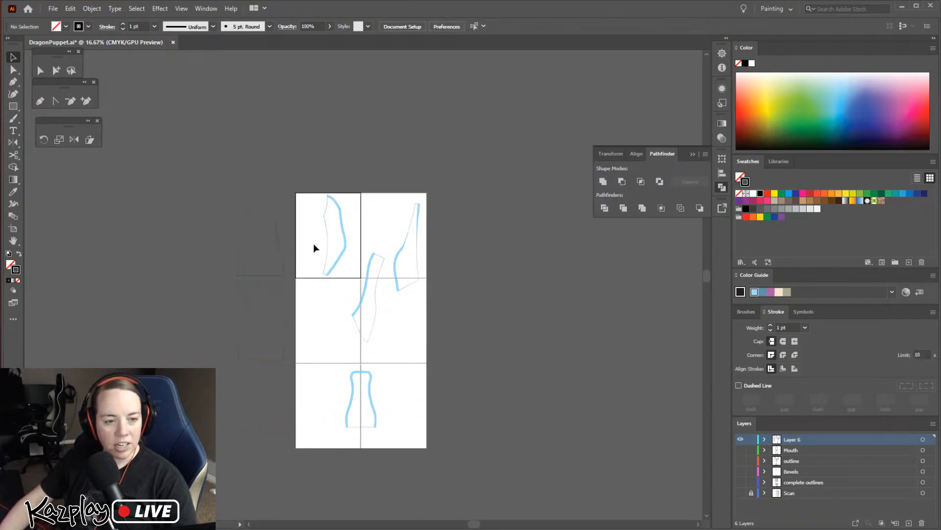
Group the copied bottle-shaped piece's outline with its light blue strip
scroll(361, 300, up, 2)
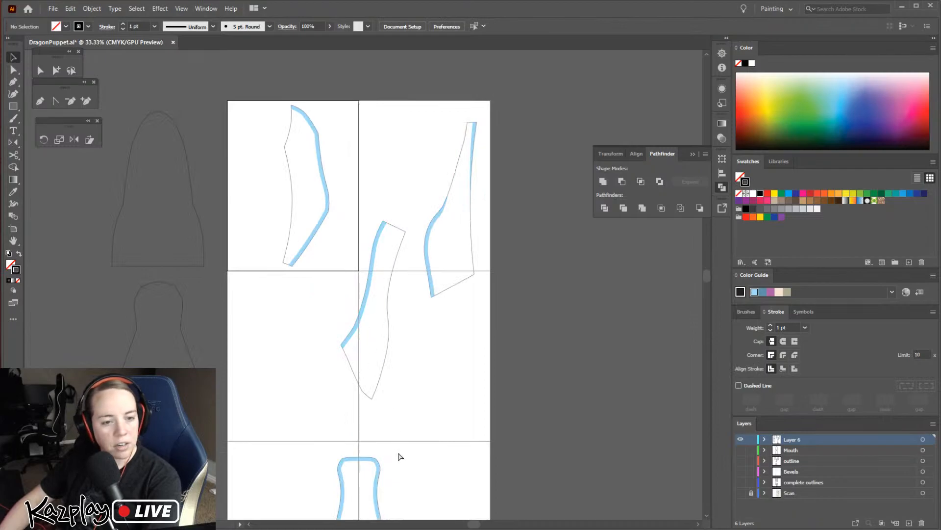
scroll(400, 456, down, 1)
click(382, 467)
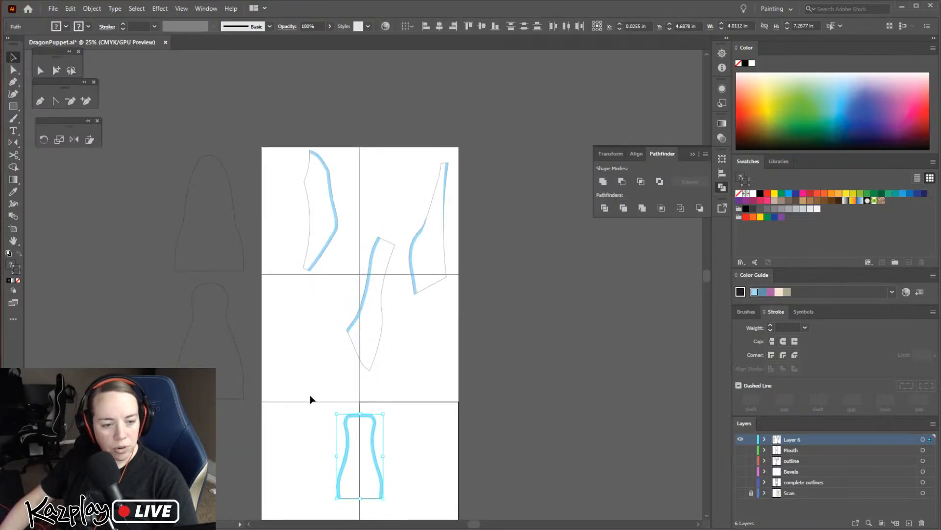
drag(313, 402, 417, 519)
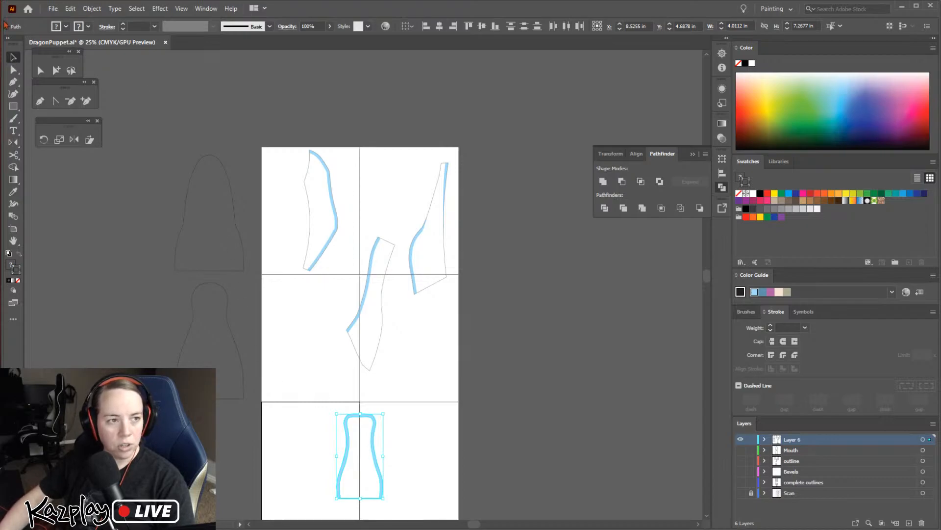
click(92, 9)
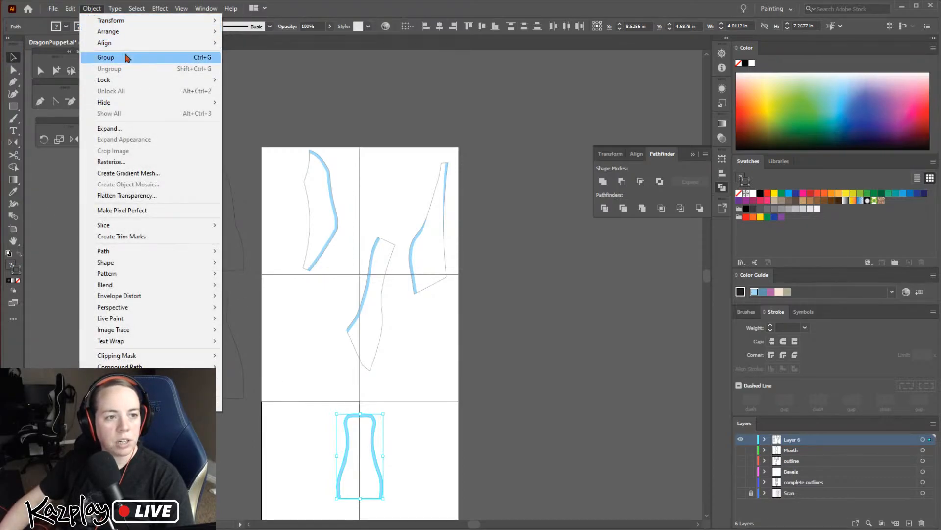
click(320, 400)
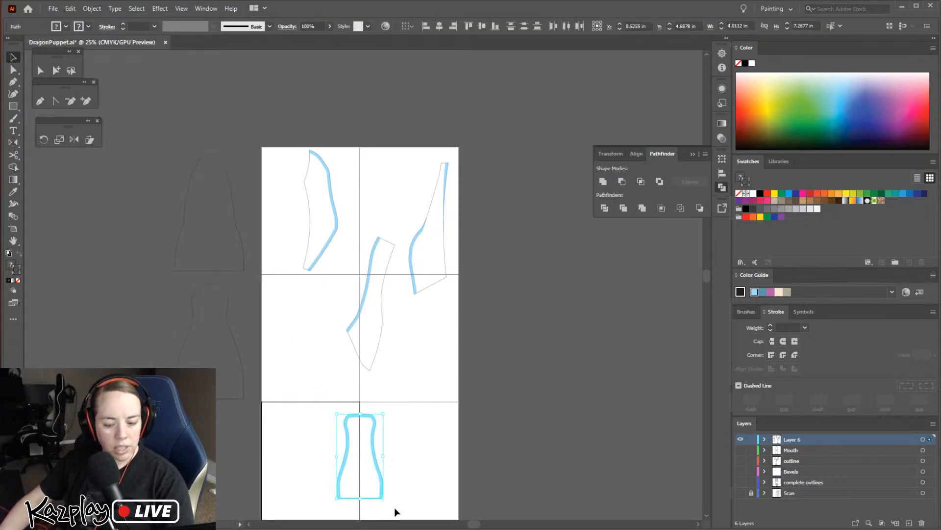
key(ctrl+g)
Group each of the other three bevelled pieces' outlines with its own light blue strips
drag(419, 181, 408, 145)
drag(354, 229, 378, 318)
drag(393, 376, 393, 376)
drag(328, 249, 335, 263)
key(ctrl+g)
Move the grouped long pointed piece off the centre line, down and left onto the left column of pages beside the bottle-shaped piece
click(238, 233)
click(237, 356)
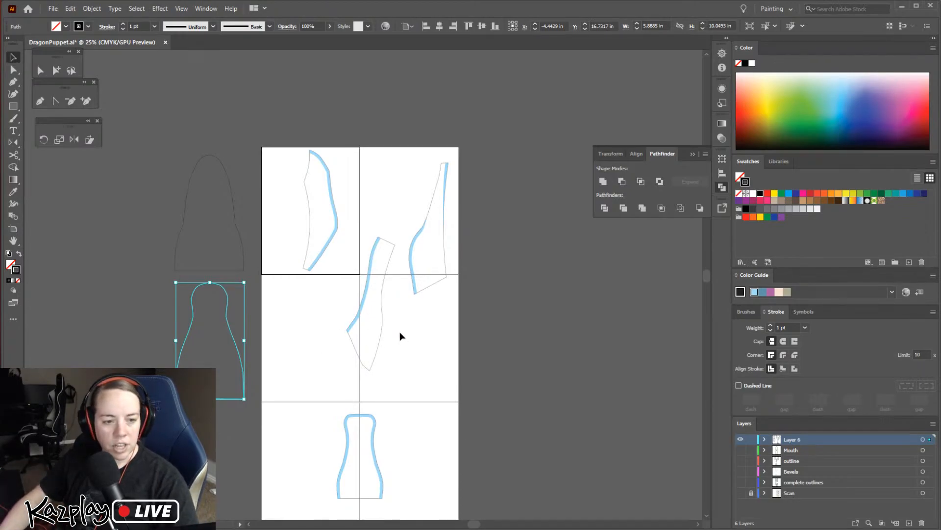
drag(353, 340, 306, 388)
drag(317, 352, 296, 397)
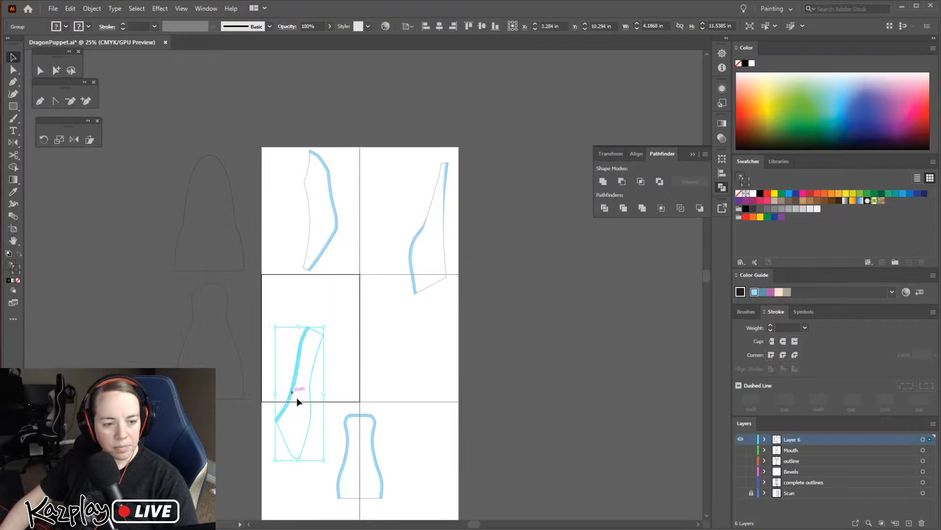
Rename the new layer holding the copied pieces as Grouped
double_click(796, 442)
text(Grouped)
key(Return)
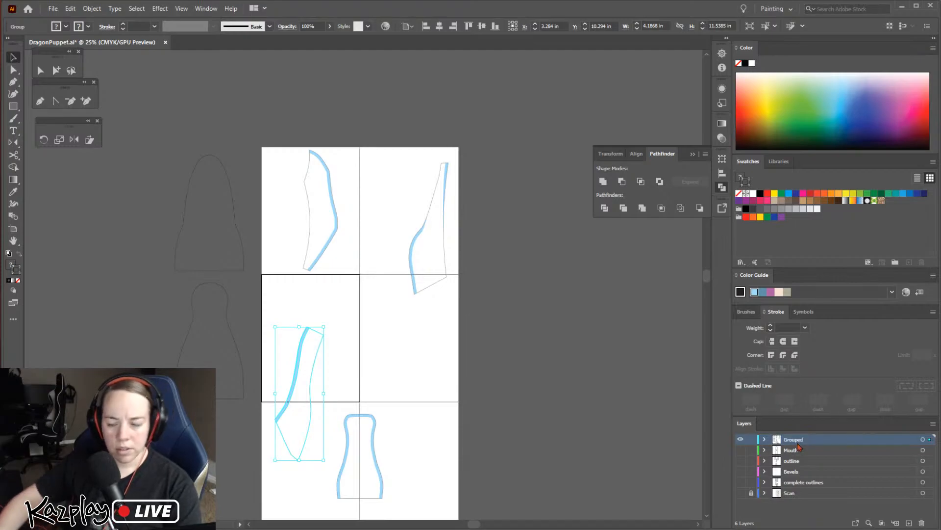
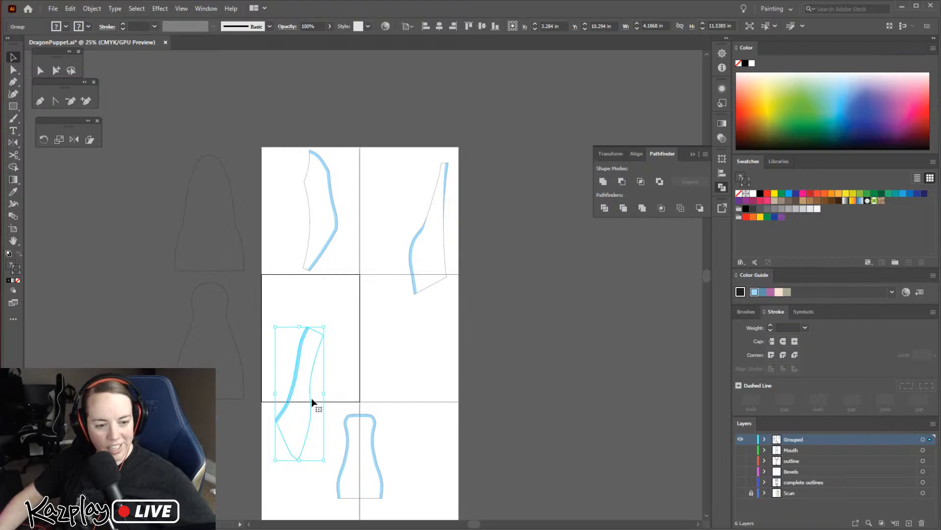
Move the pointed blue-edged side piece down to the bottom-left artboard and rotate it upright along the left margin
drag(316, 363, 310, 413)
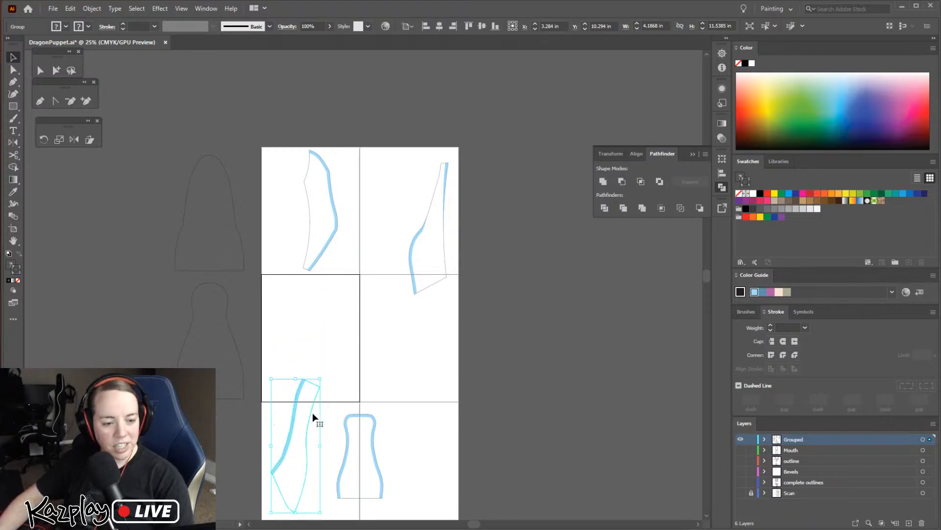
drag(324, 373, 303, 361)
drag(287, 448, 277, 449)
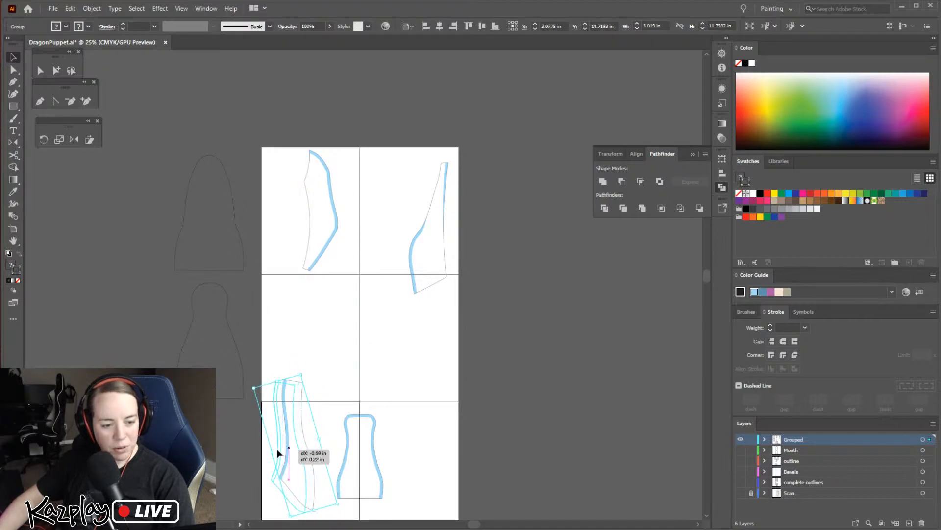
scroll(343, 437, down, 3)
key(Down)
drag(302, 438, 309, 447)
Turn the small bottle-shaped blue-edged piece upside down and place it beside the side piece on the bottom-left artboard
click(346, 402)
drag(386, 348, 316, 453)
drag(367, 414, 341, 405)
drag(363, 345, 360, 342)
click(242, 304)
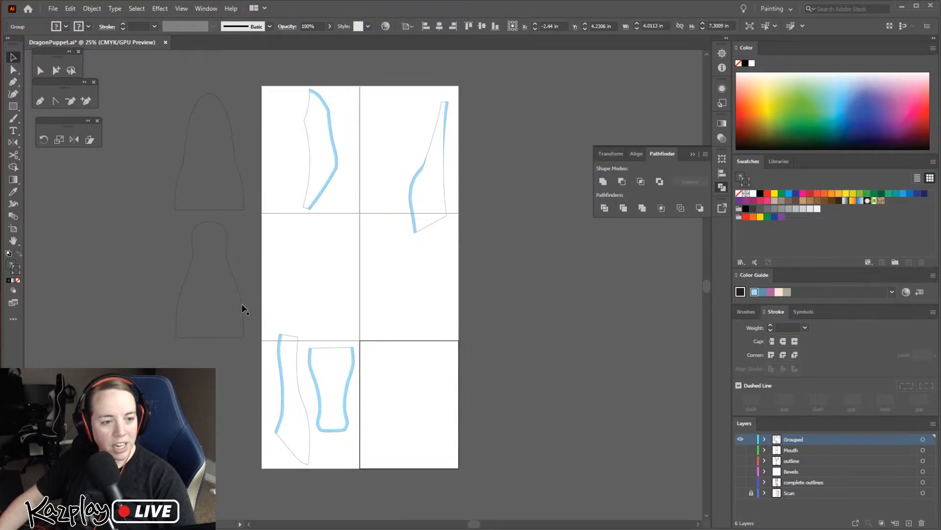
Place the round-headed outline on the bottom-right artboard and the other plain outline upside down on the middle-left artboard
drag(239, 294, 445, 419)
drag(237, 175, 346, 291)
drag(355, 212, 277, 333)
drag(341, 273, 343, 276)
click(403, 245)
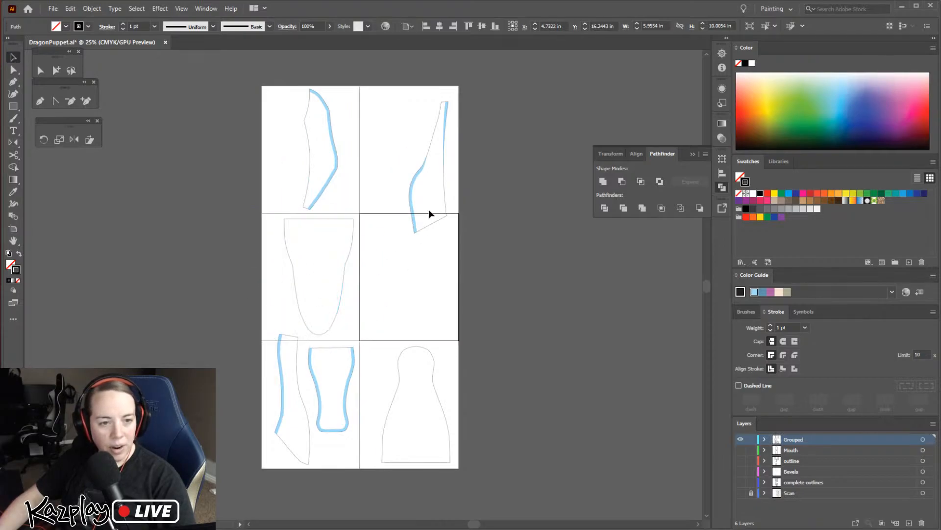
Reposition the tall narrow blue-edged piece so it spans the boundary between the top-right and middle-right artboards
click(413, 223)
drag(417, 219, 406, 273)
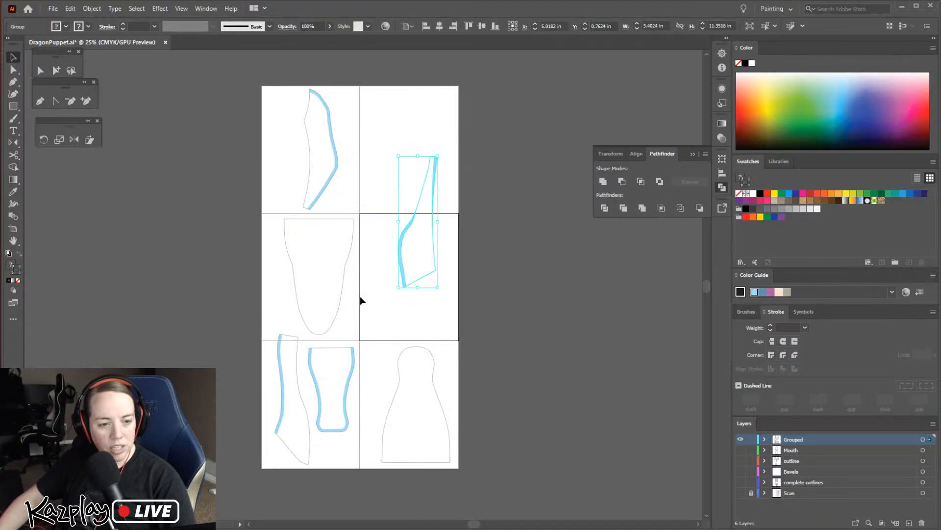
drag(402, 254, 412, 205)
key(ctrl+plus)
key(ctrl+plus)
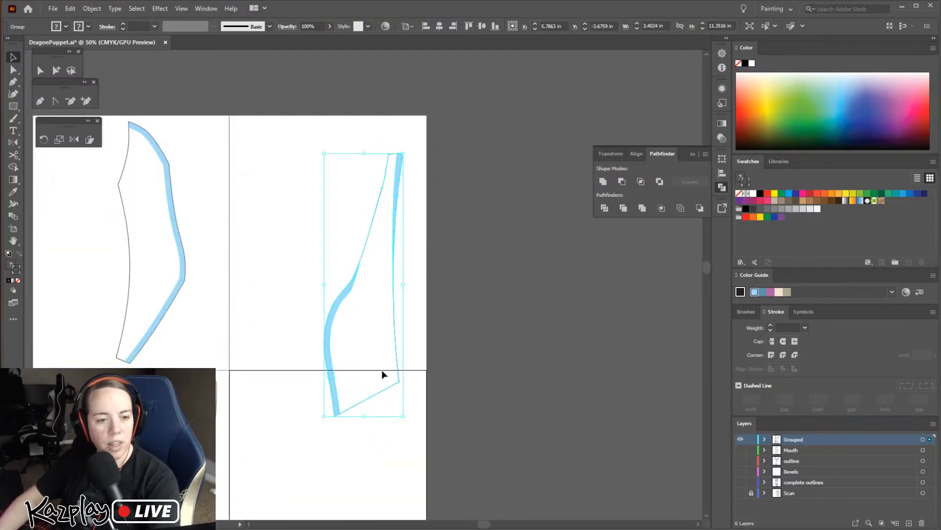
click(302, 290)
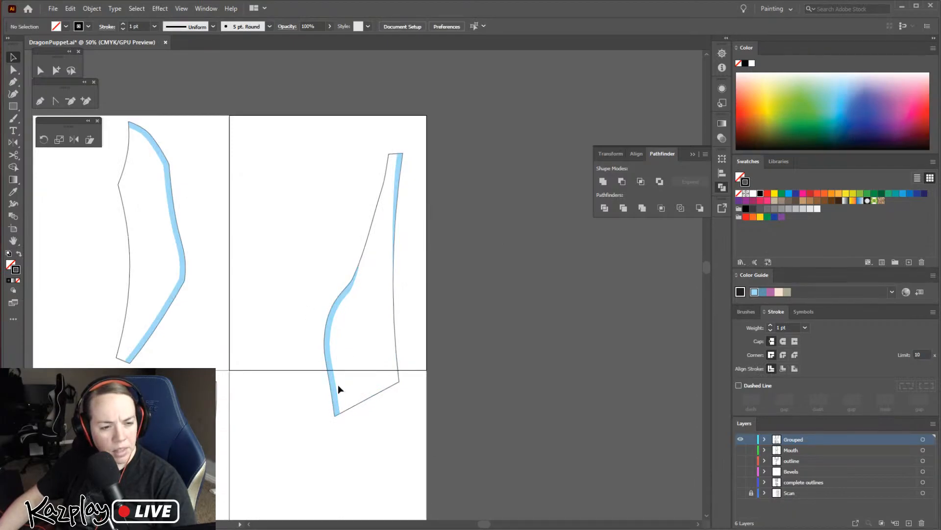
drag(337, 392, 344, 420)
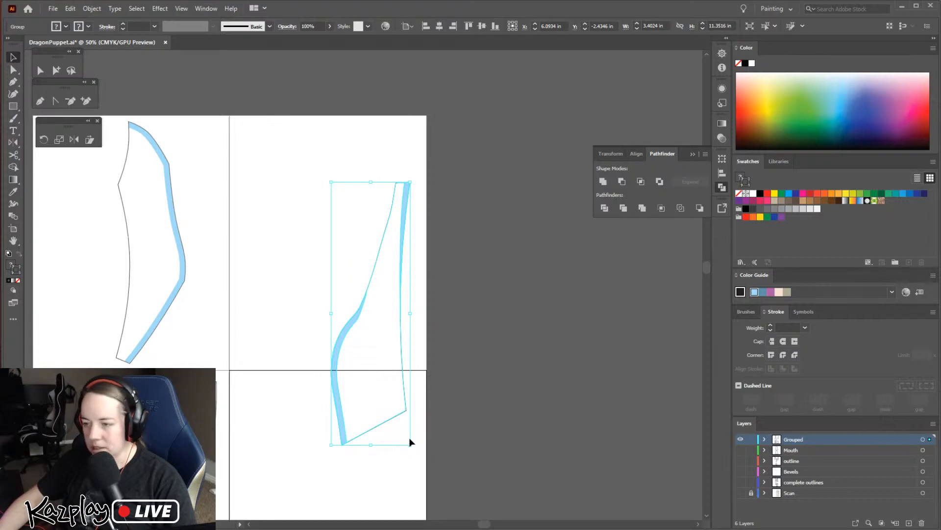
Check the photo 20210216_162032.jpg of the assembled paper dragon head, then return to the DragonPuppet layout
key(alt+Tab)
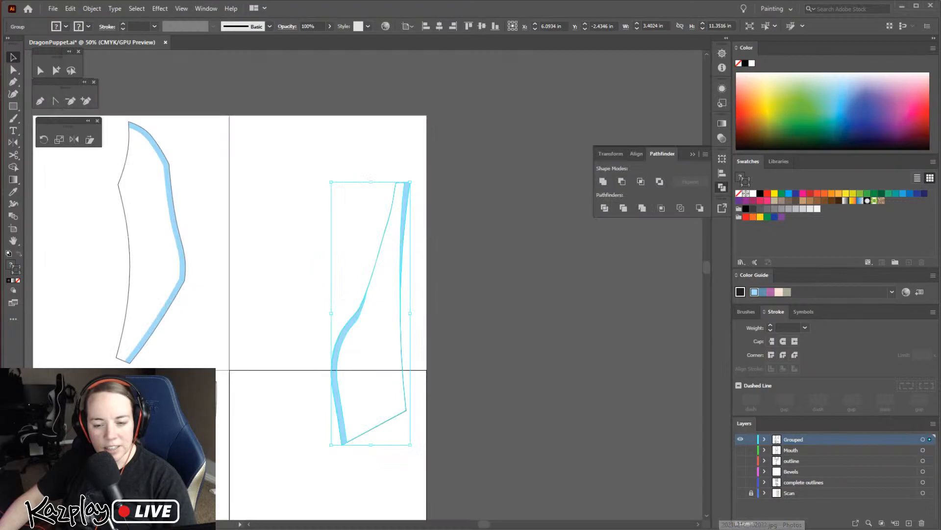
click(762, 529)
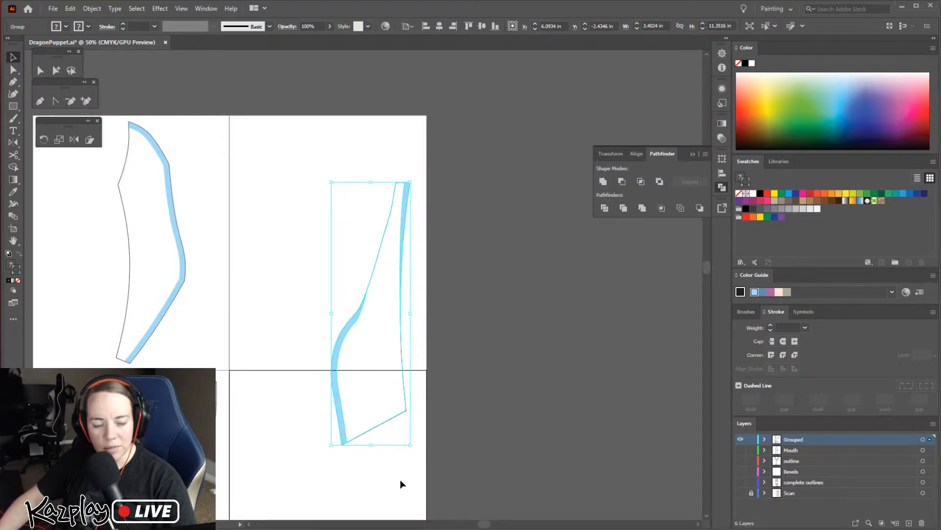
drag(333, 340, 388, 292)
key(v)
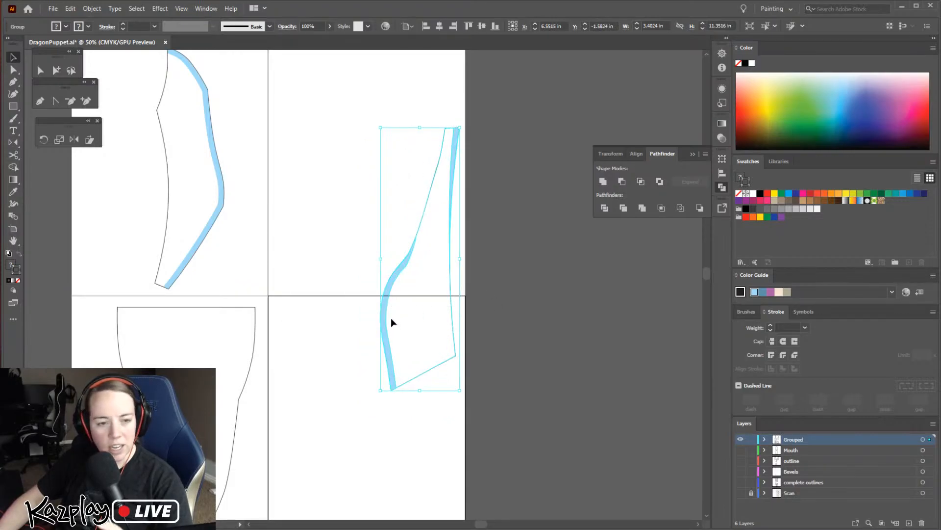
click(466, 306)
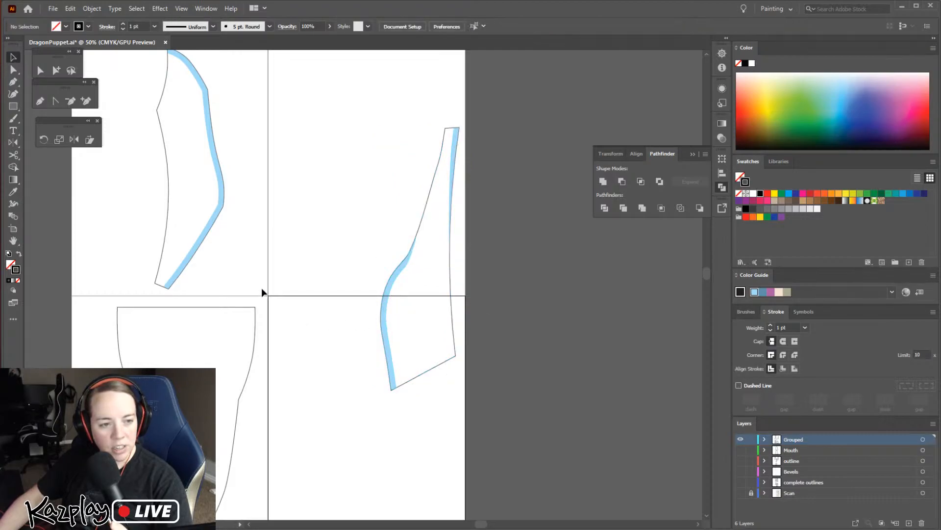
Shift the tall piece slightly up and left, and inspect closely where its blue edge crosses the artboard boundary
drag(389, 315, 384, 310)
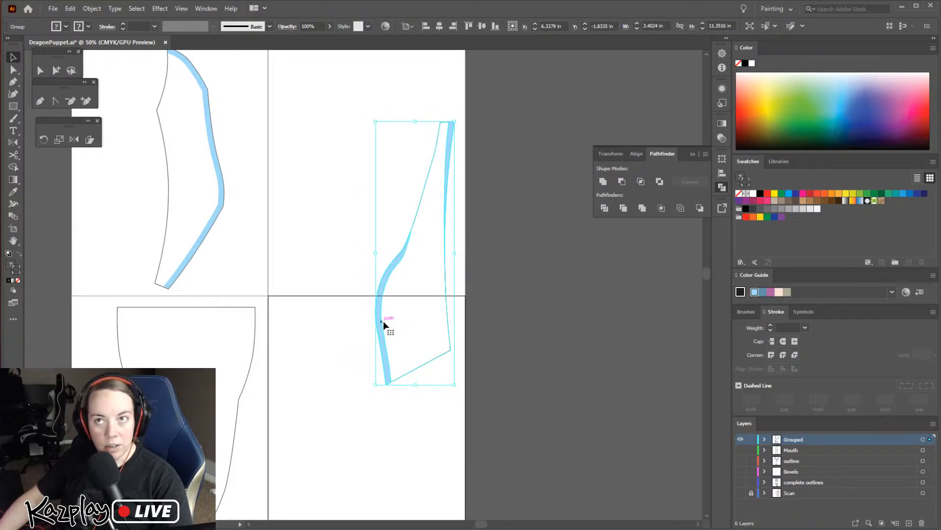
key(ctrl+equal)
key(ctrl+equal)
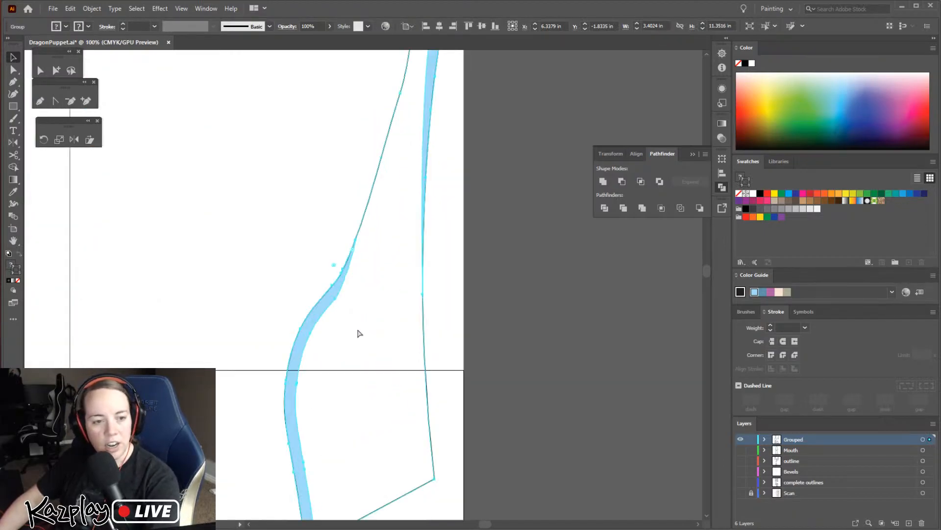
key(ctrl+equal)
key(ctrl+equal)
key(ctrl+equal)
drag(349, 349, 520, 162)
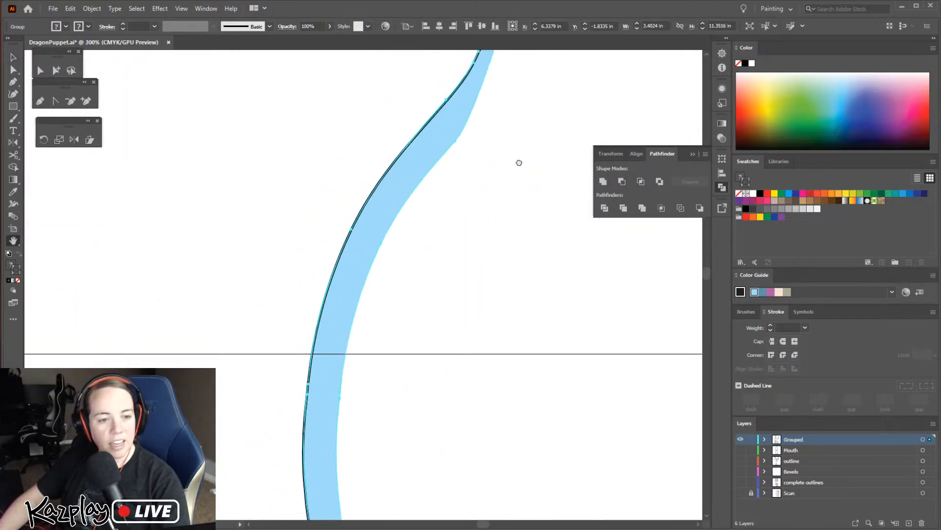
drag(395, 310, 429, 258)
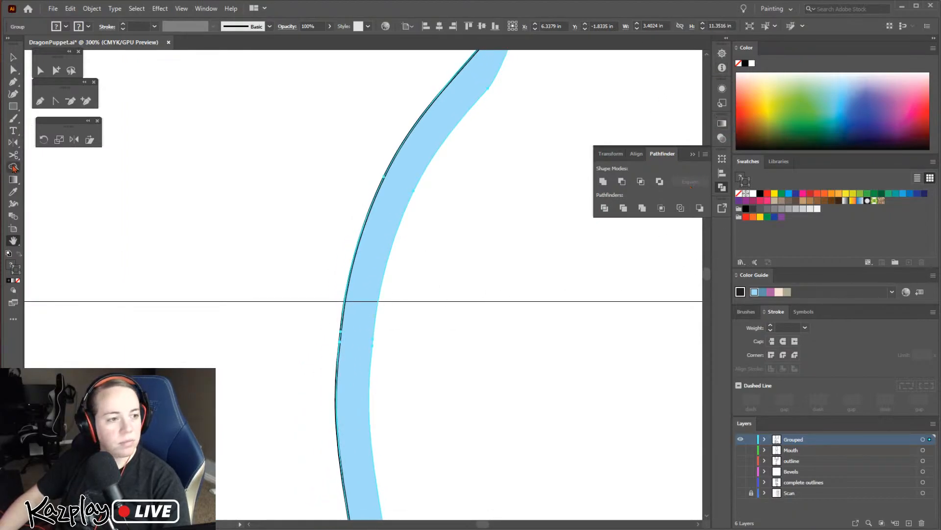
click(13, 105)
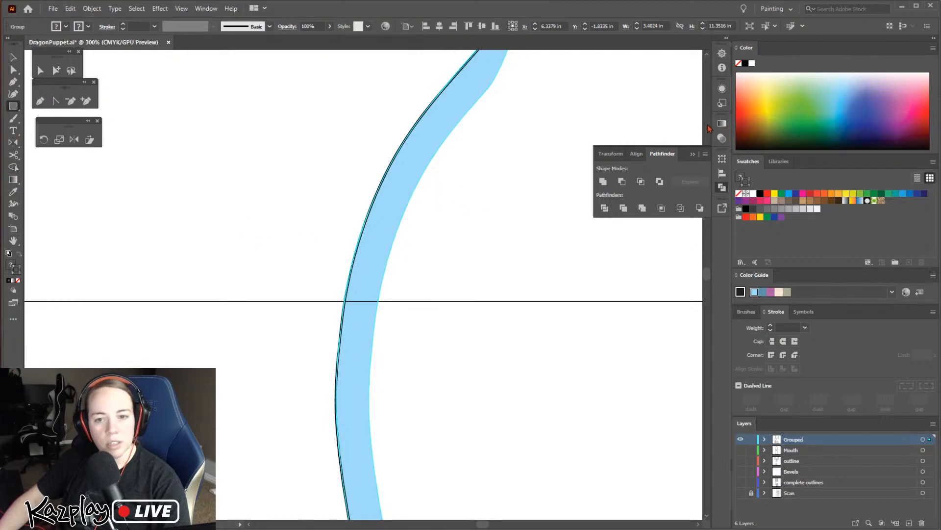
click(753, 193)
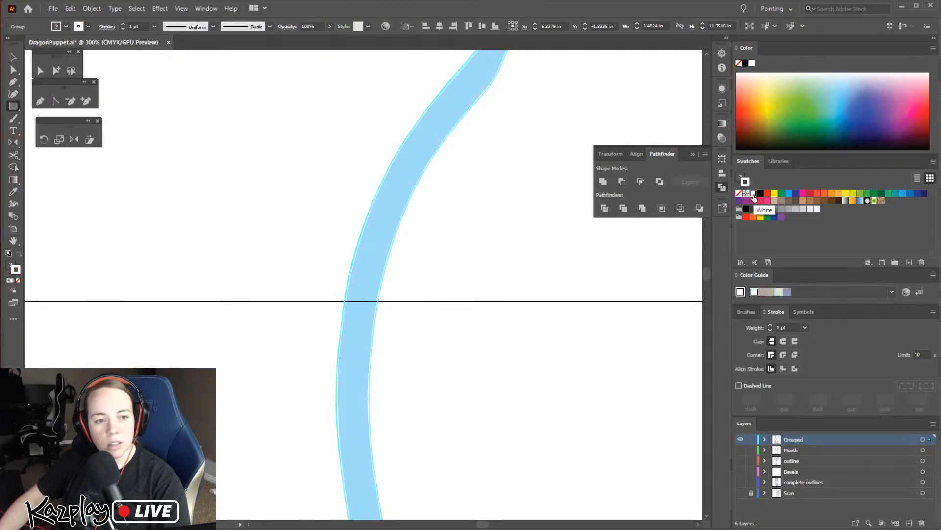
key(ctrl+shift+a)
key(v)
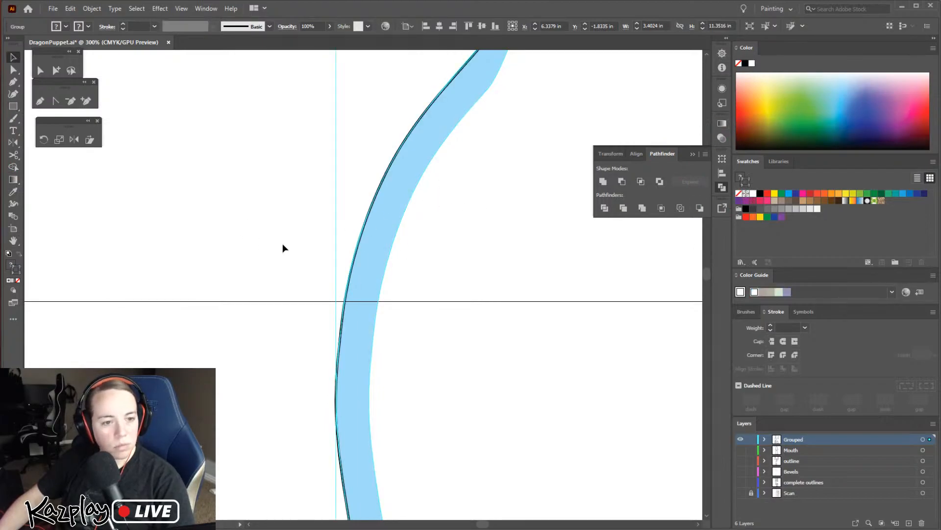
Draw a rectangle about 1.71 by 0.34 in across the blue edge at the artboard boundary, with white fill and stroke
click(9, 105)
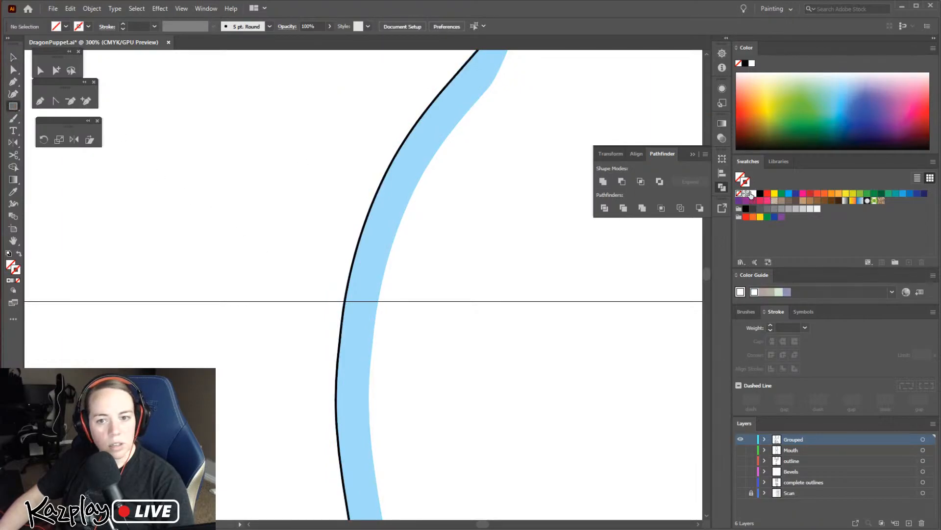
click(754, 194)
mouse_move(255, 278)
mouse_down()
mouse_move(414, 322)
mouse_move(493, 324)
mouse_up()
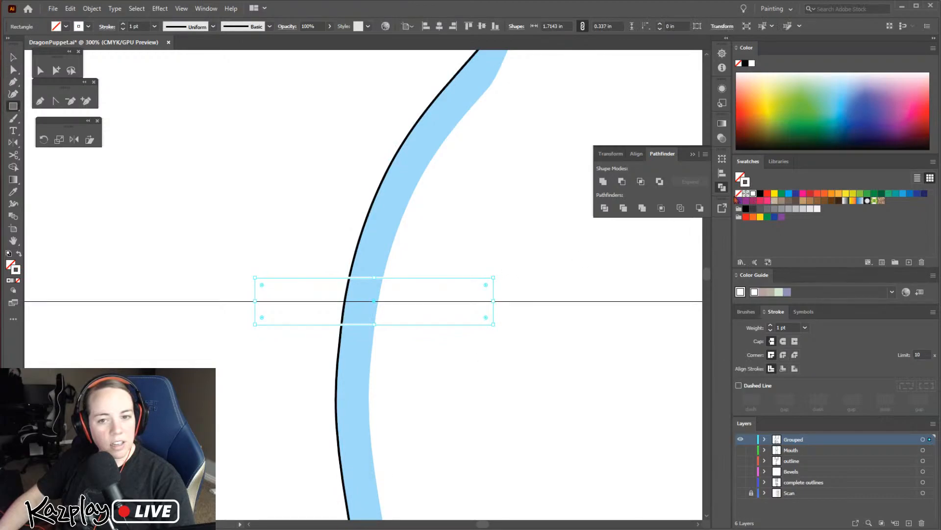
click(753, 194)
key(v)
click(285, 255)
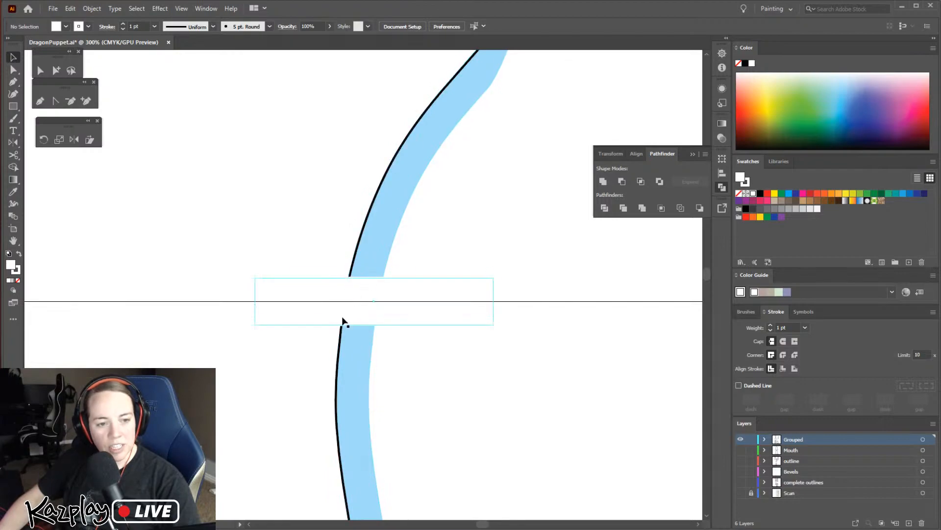
Try the tall piece at different heights beneath the white strip, leaving its lower blue edge across the artboard boundary
key(space)
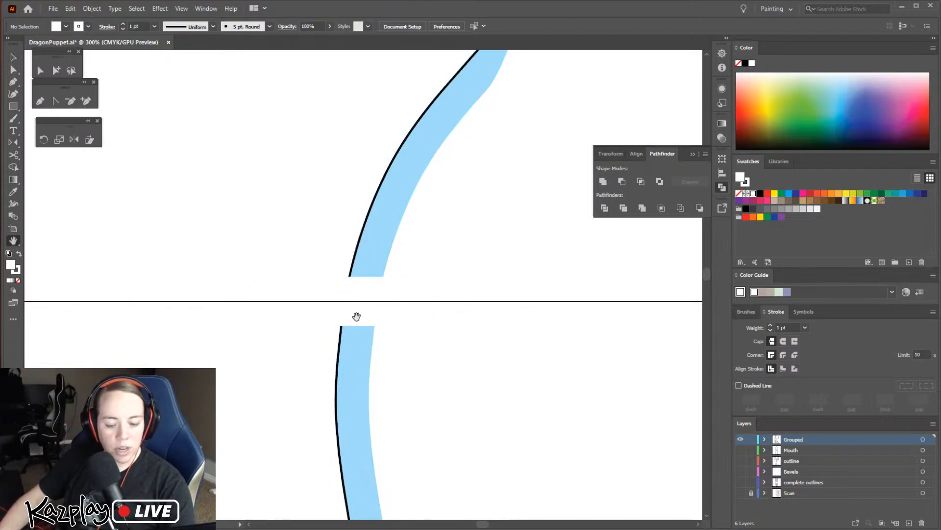
click(353, 322)
key(ctrl+minus)
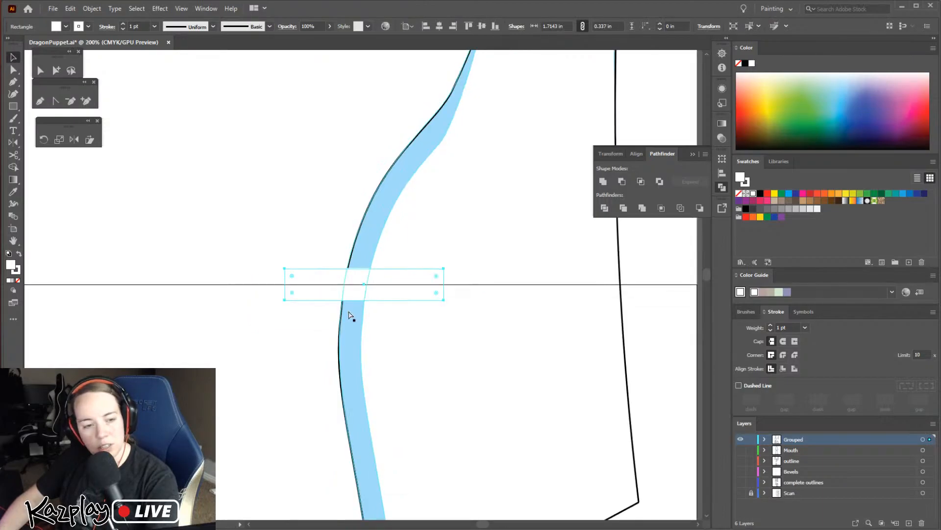
key(ctrl+minus)
drag(355, 353, 347, 395)
mouse_move(344, 348)
mouse_down()
mouse_move(330, 361)
mouse_move(337, 331)
mouse_up()
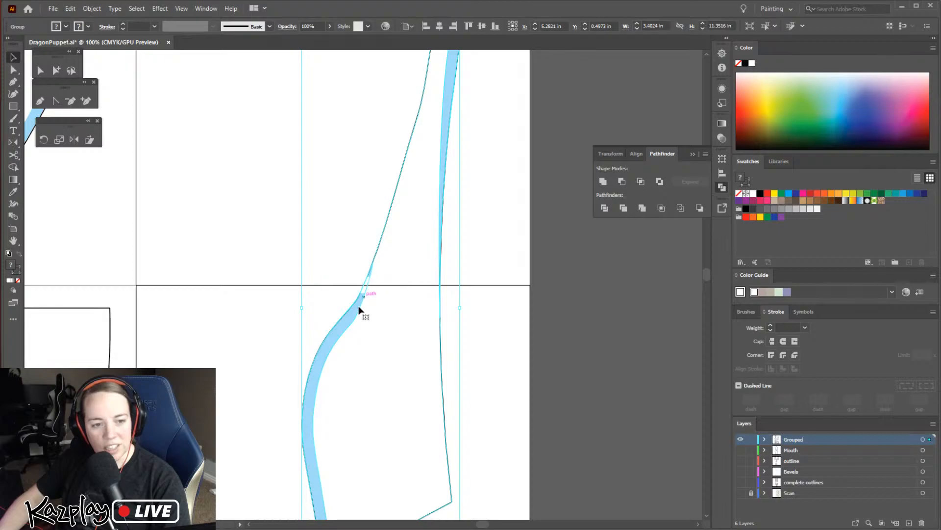
drag(349, 325, 362, 308)
key(ctrl+minus)
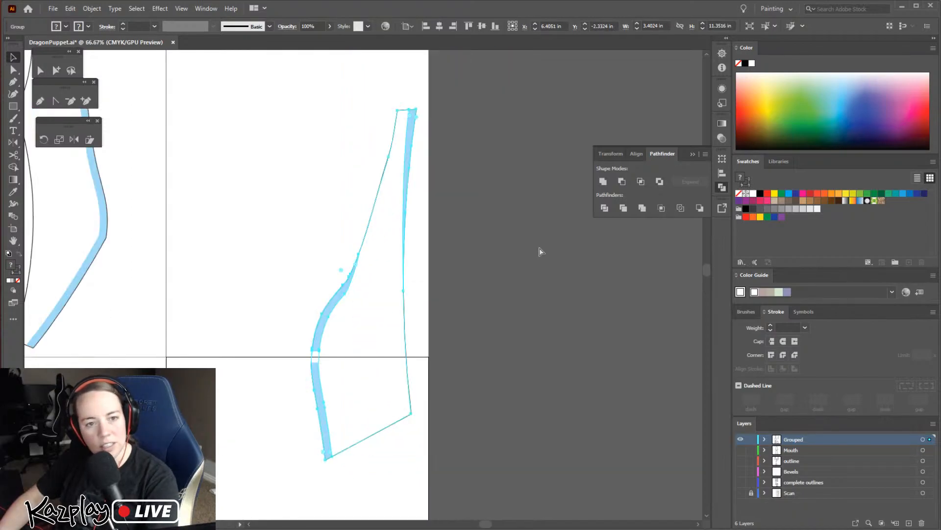
drag(319, 381, 322, 368)
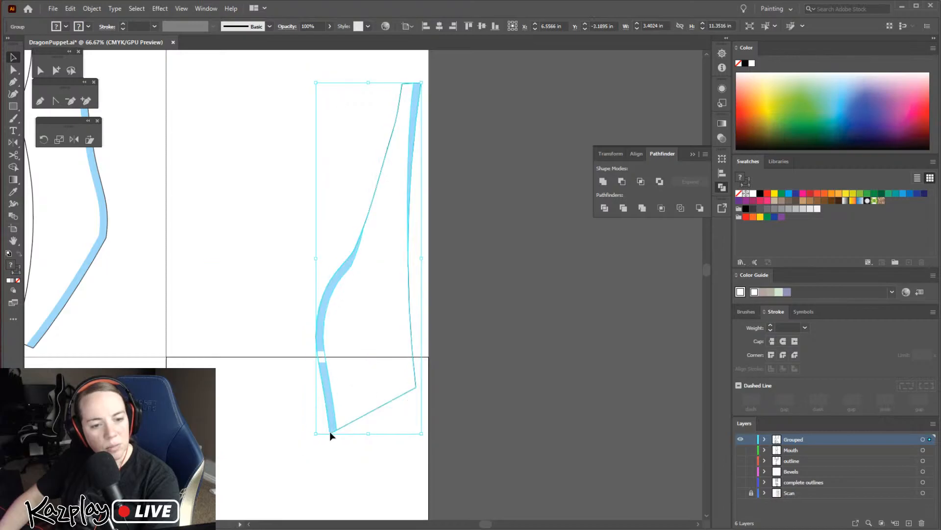
Delete the white rectangle covering the artboard boundary
click(484, 341)
click(325, 361)
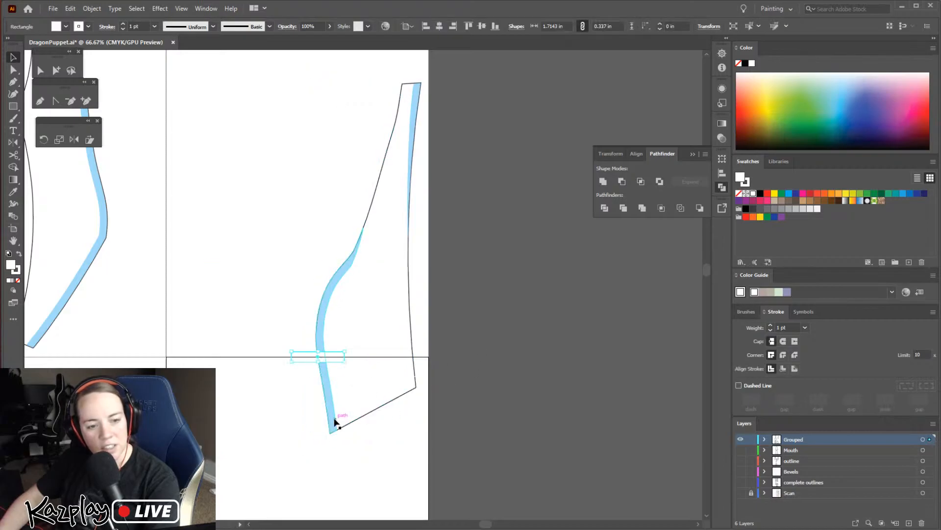
click(540, 348)
Shift the tall piece slightly left, away from the outer edge of the right-hand artboards
key(ctrl+minus)
key(ctrl+minus)
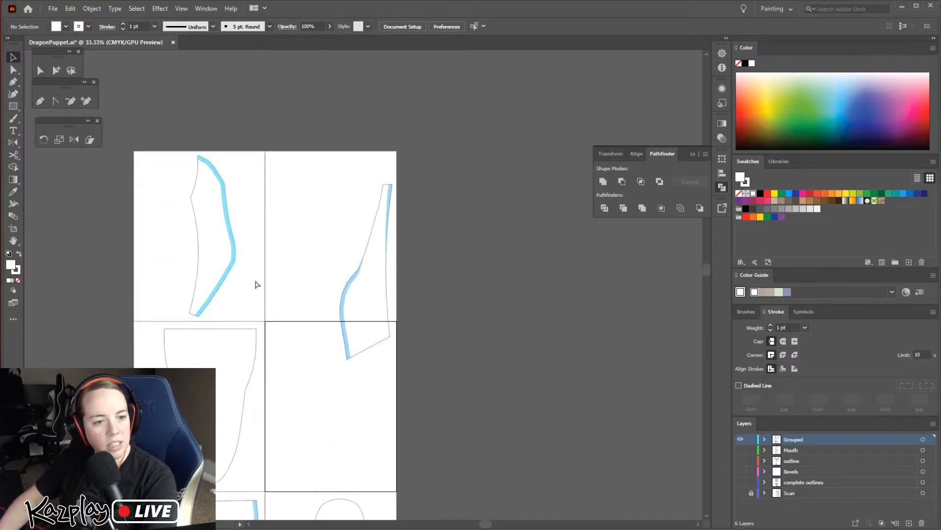
click(343, 306)
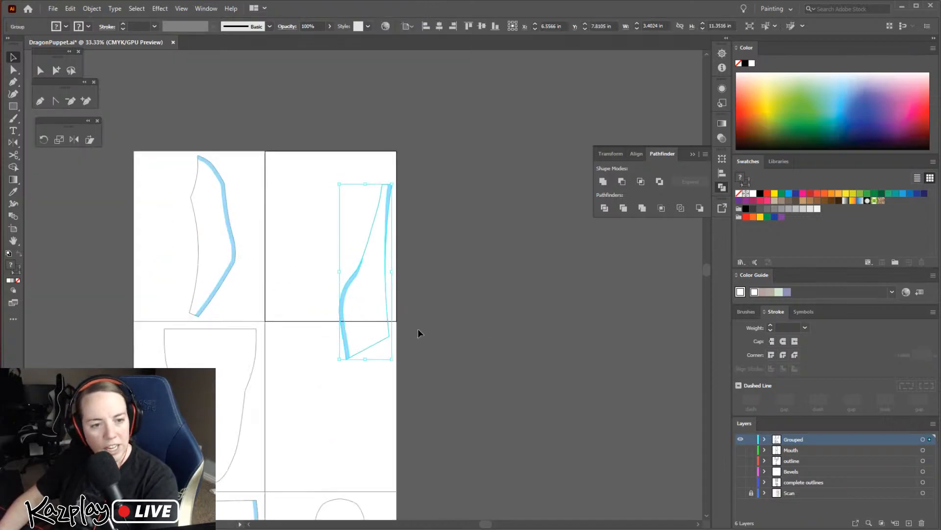
key(Left)
key(Left)
drag(342, 318, 334, 319)
click(438, 298)
Move the curved piece from the top-left artboard to the top-right one and rotate it to nest beside the tall piece
drag(232, 264, 325, 268)
drag(333, 161, 347, 259)
click(441, 386)
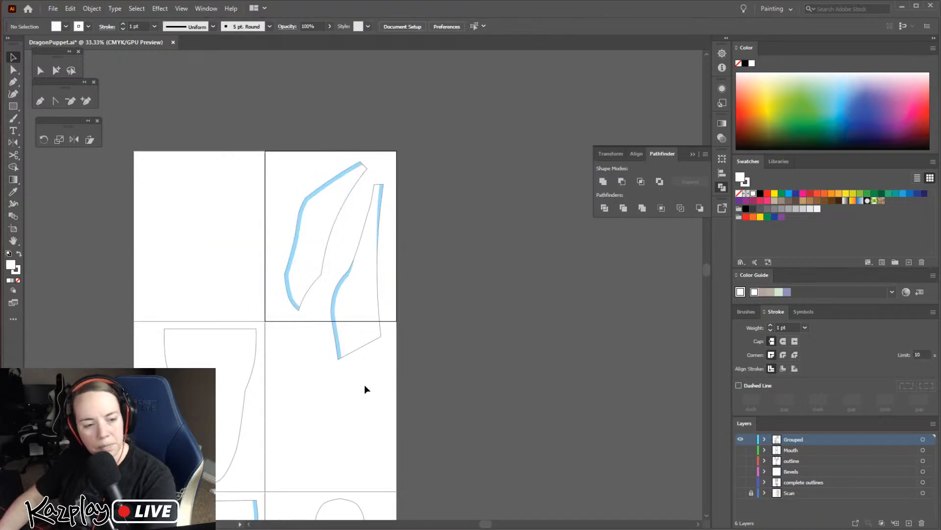
Move the round-headed outline from the bottom-right artboard to the empty top-left artboard and fit it above the boundary
drag(292, 388, 350, 256)
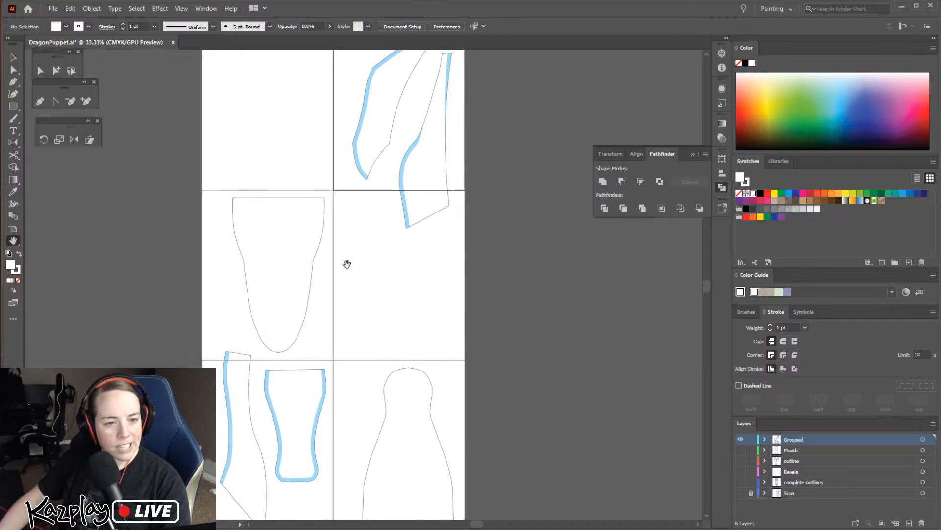
key(v)
drag(378, 430, 234, 116)
drag(389, 303, 420, 415)
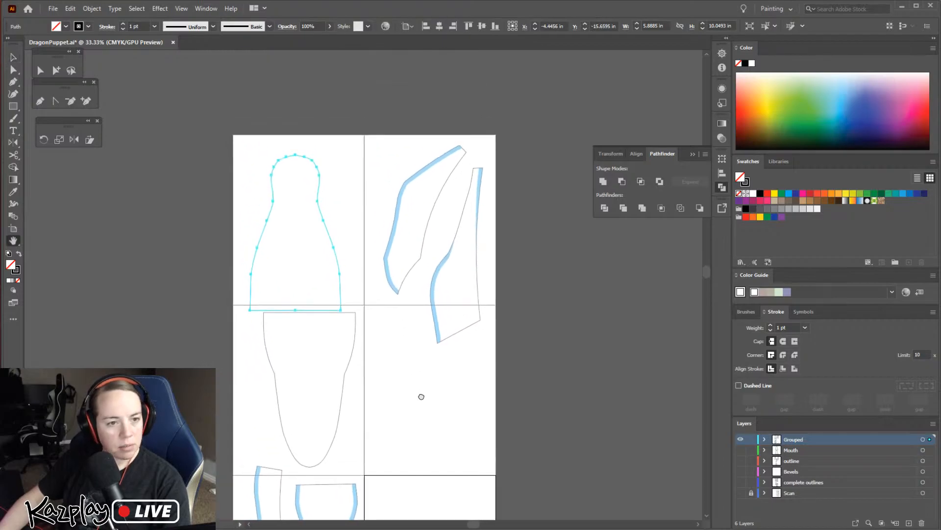
drag(321, 231, 355, 263)
click(446, 405)
click(541, 303)
Move the round-headed outline from the top-left artboard to the middle-right artboard
key(space)
drag(510, 351, 459, 190)
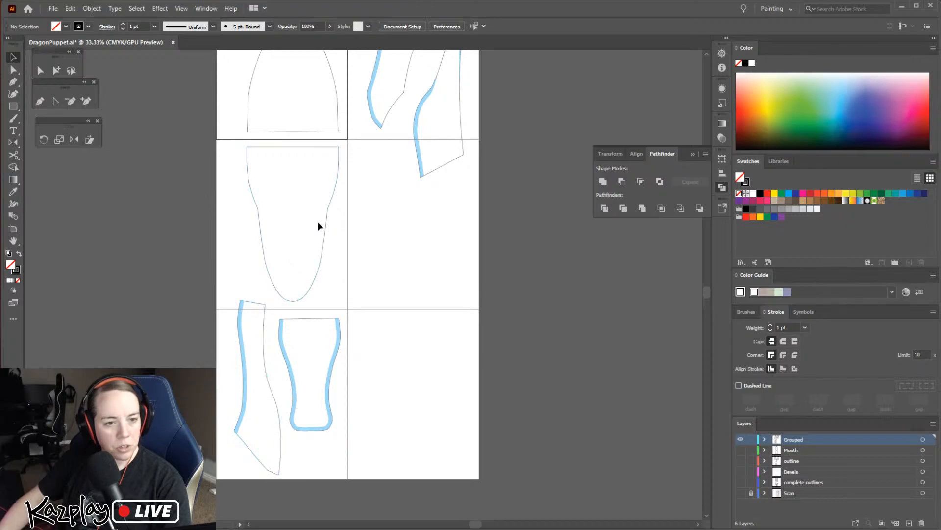
drag(339, 101, 449, 277)
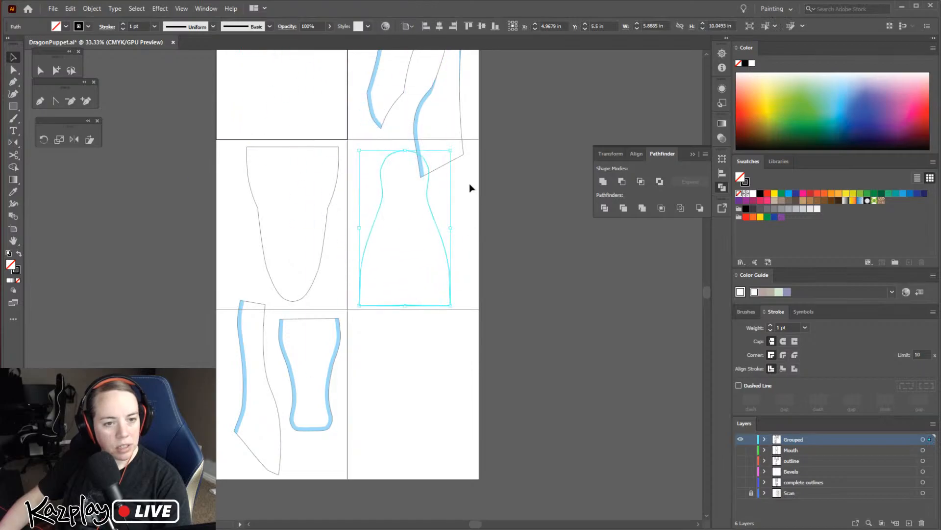
Tilt the round-headed outline counterclockwise and fit it within the middle-right artboard, clear of the tall piece's lower end
drag(446, 151, 431, 139)
drag(440, 225, 437, 215)
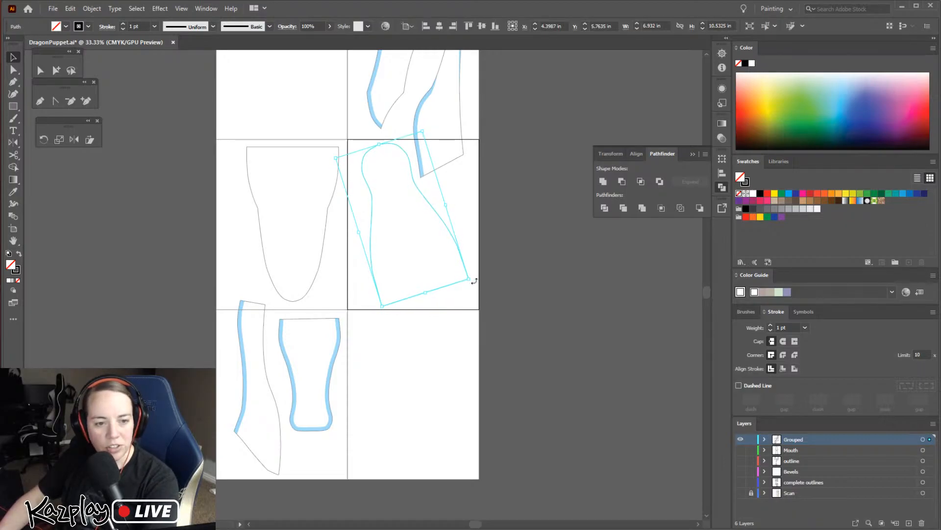
click(525, 267)
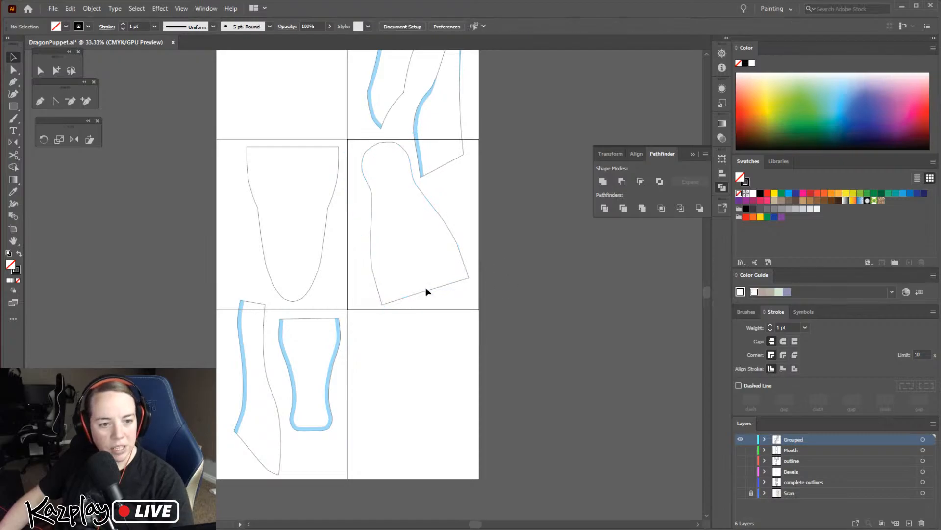
click(416, 296)
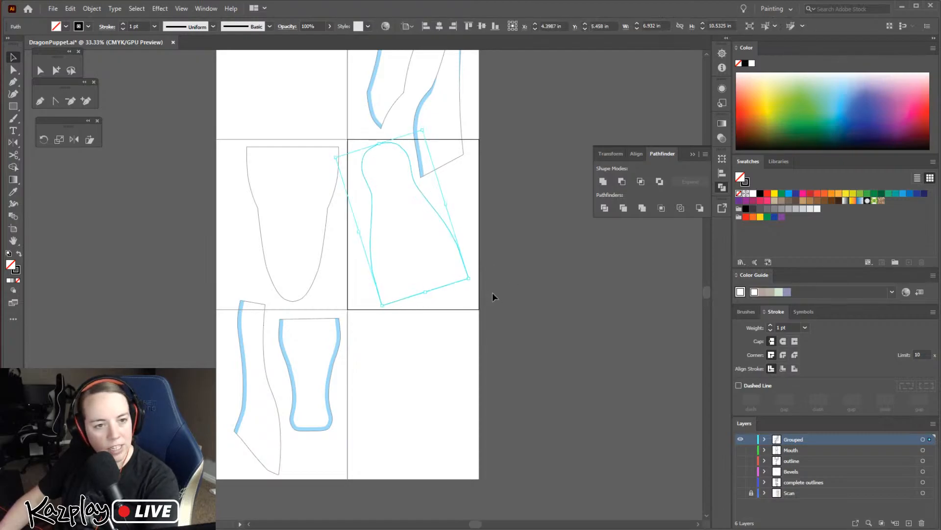
click(564, 313)
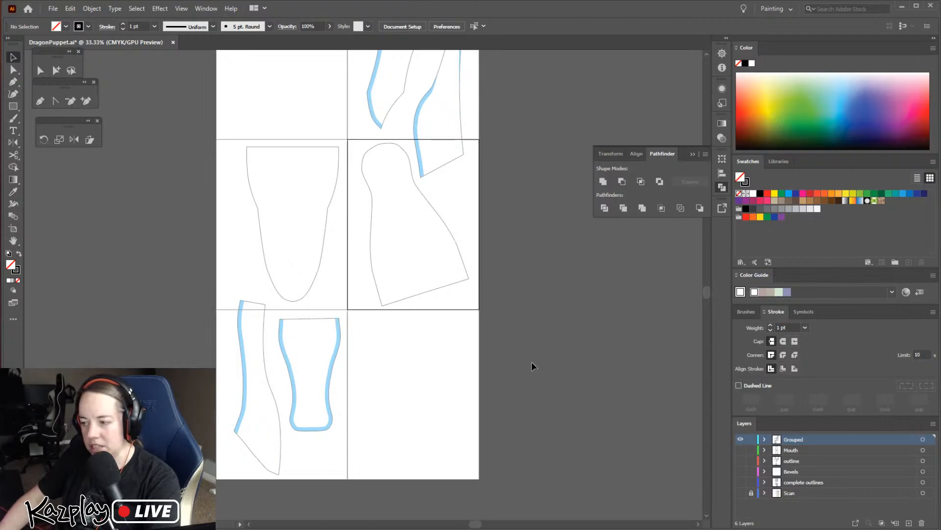
Rotate the three pieces in the left column by 180° together and move them up onto the top two left artboards
key(ctrl+minus)
drag(503, 339, 517, 404)
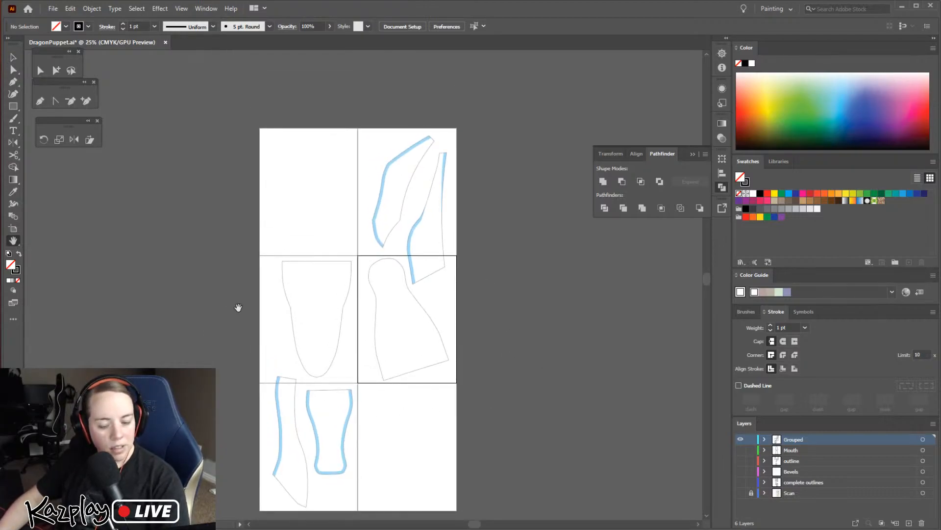
key(v)
drag(240, 276, 353, 431)
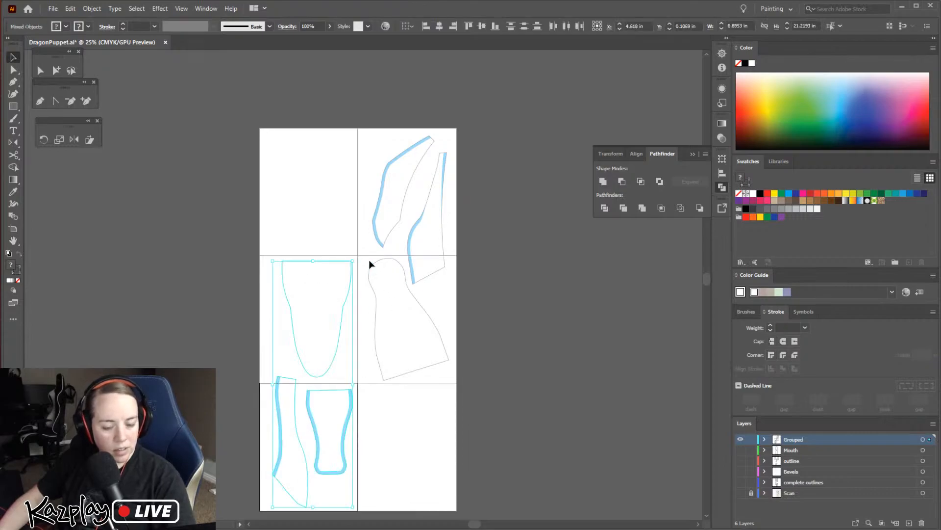
drag(359, 259, 269, 498)
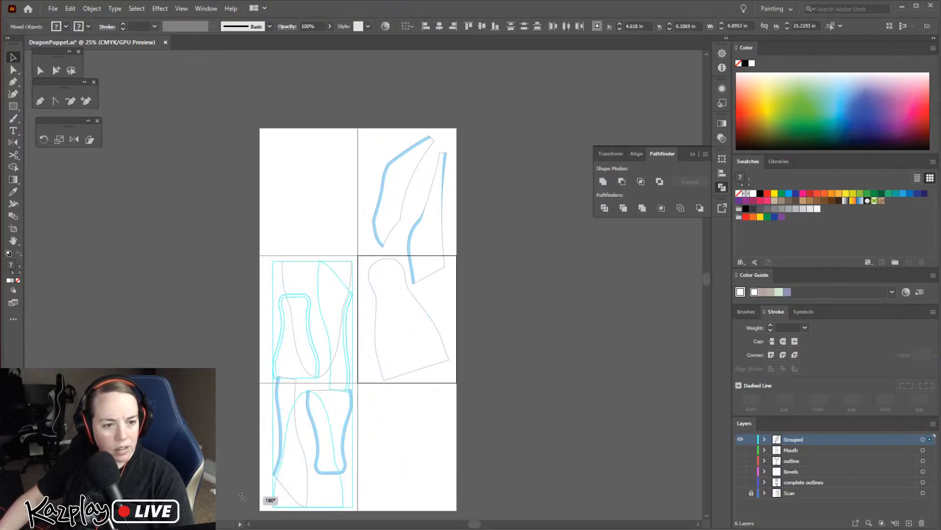
drag(329, 362, 332, 239)
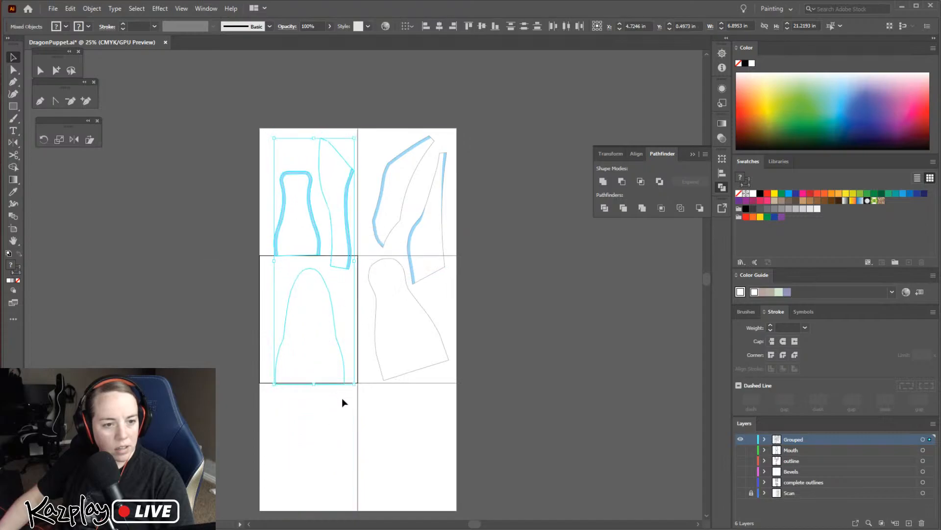
click(313, 100)
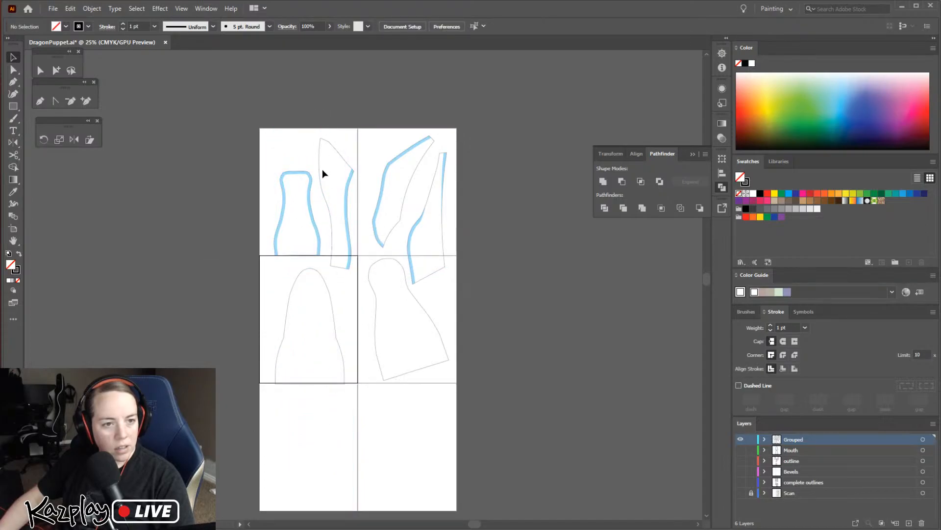
Shift the small bottle-shaped piece up and the large rounded outline slightly up and left, so both sit inside their artboards
key(ctrl+equal)
key(ctrl+equal)
drag(272, 188, 266, 156)
drag(301, 334, 290, 315)
click(552, 365)
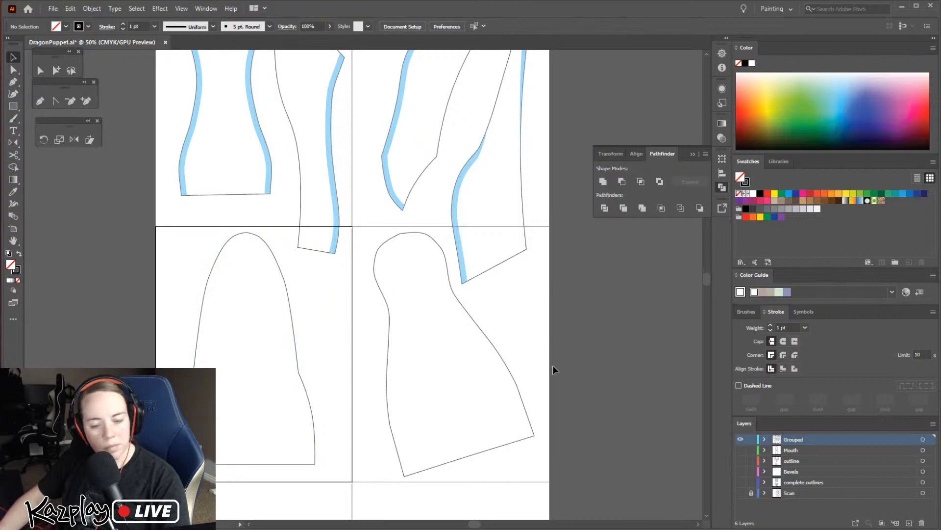
key(ctrl+minus)
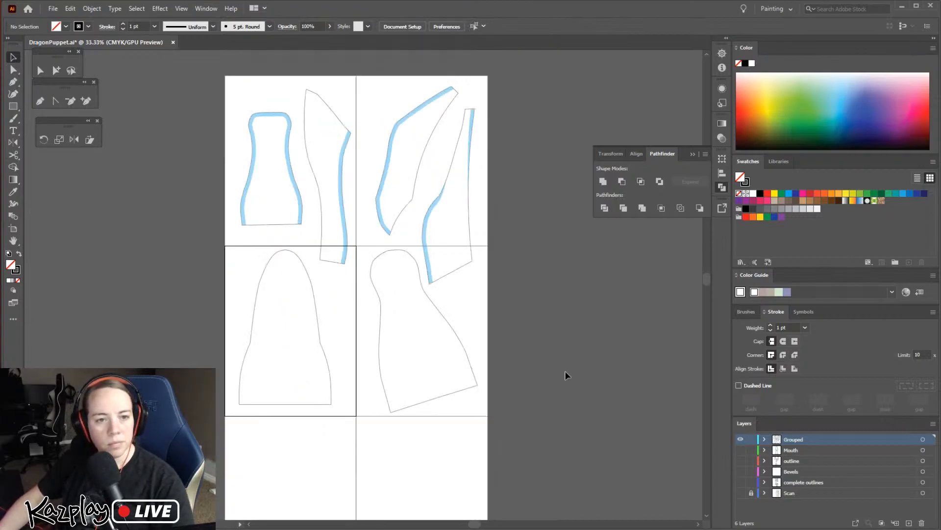
drag(709, 280, 709, 279)
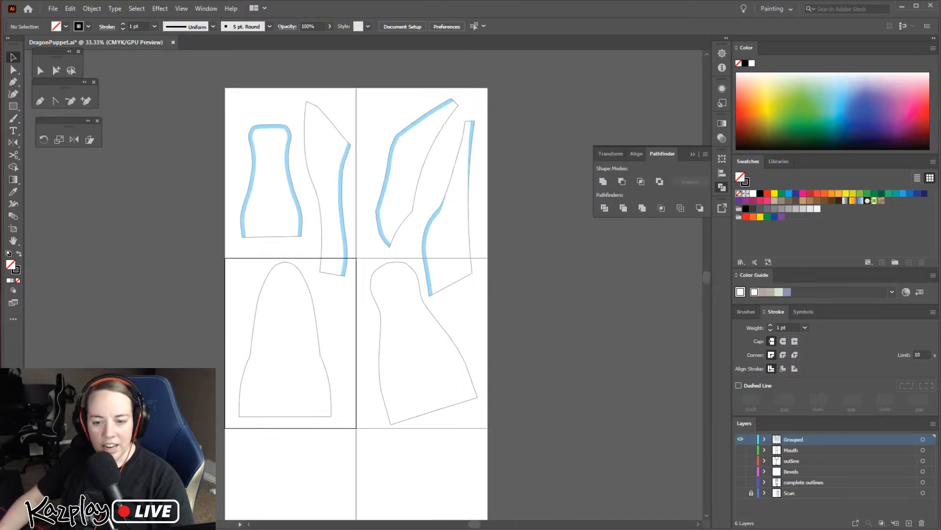
Lock the Grouped layer, add a new layer above it and place the text "Bottom mouth plate" inside the tilted round-headed outline
click(895, 523)
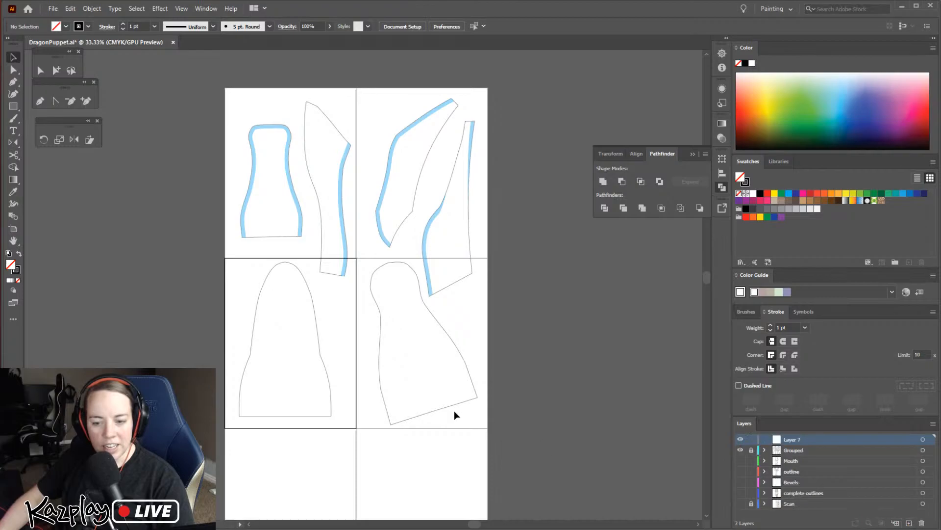
click(15, 131)
click(403, 354)
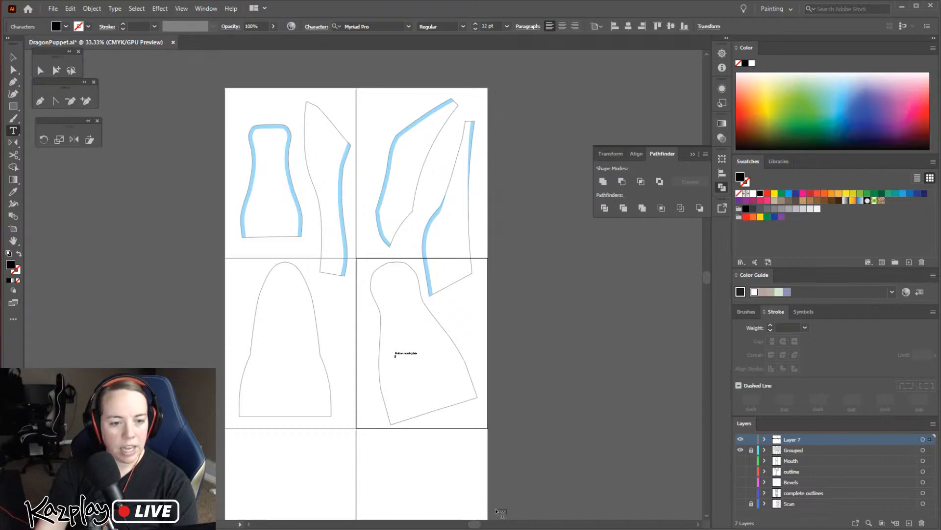
Set the mouth plate label to 30 pt and rotate it toward the slant of the outline's bottom edge
click(13, 57)
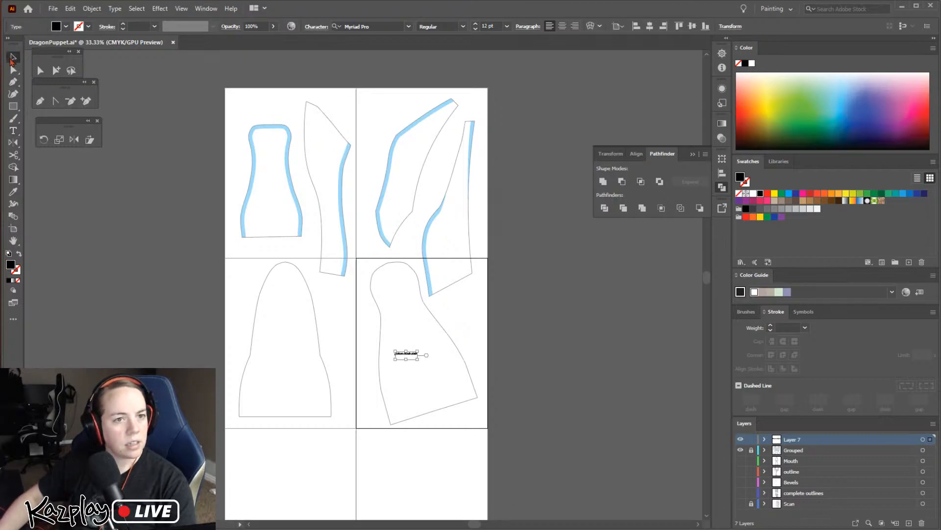
click(485, 26)
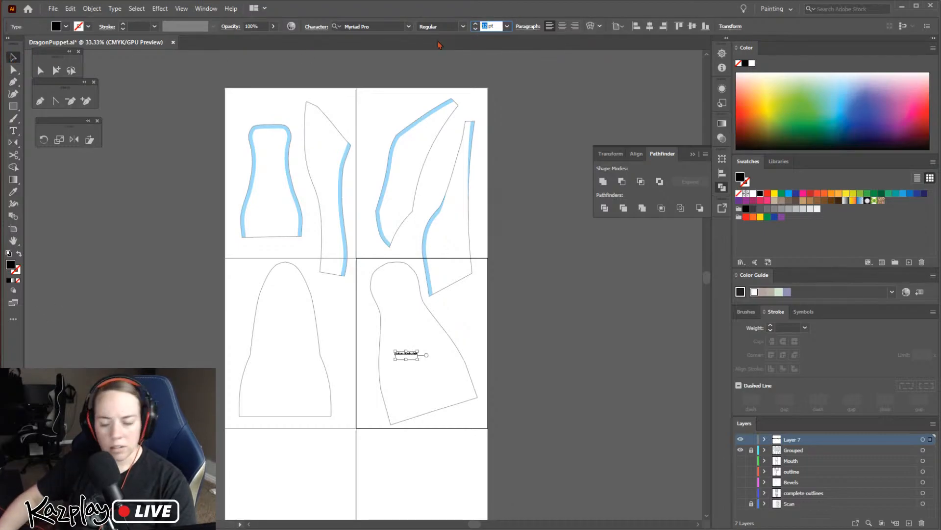
text(30)
key(Return)
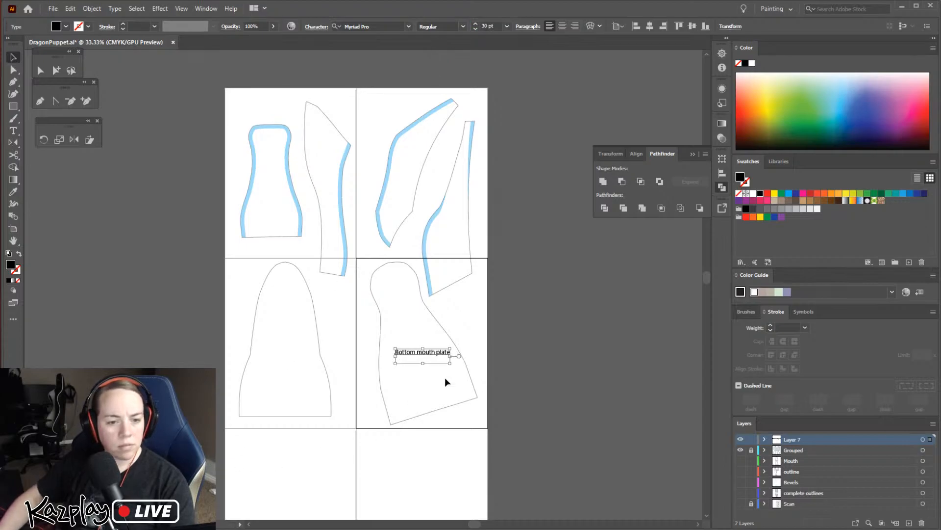
drag(455, 348, 413, 351)
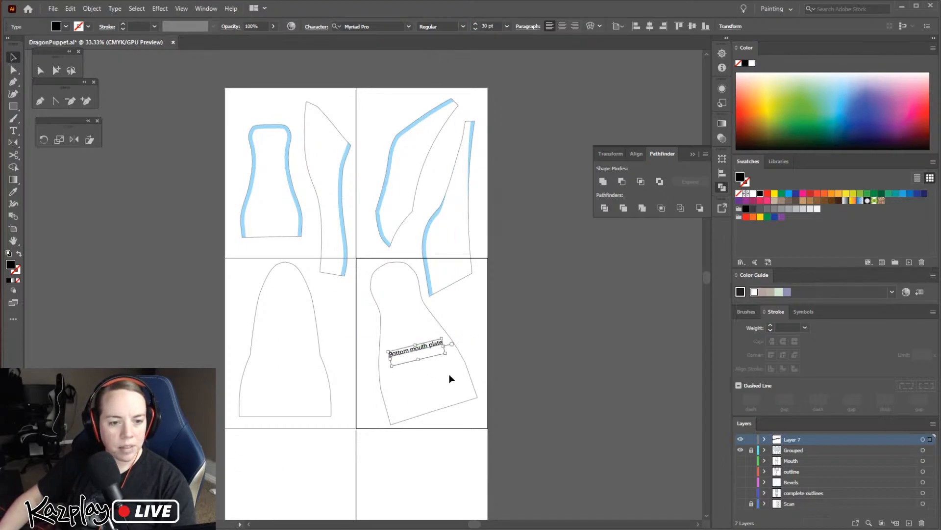
Add a second line reading "cut 1" to the mouth plate label
key(t)
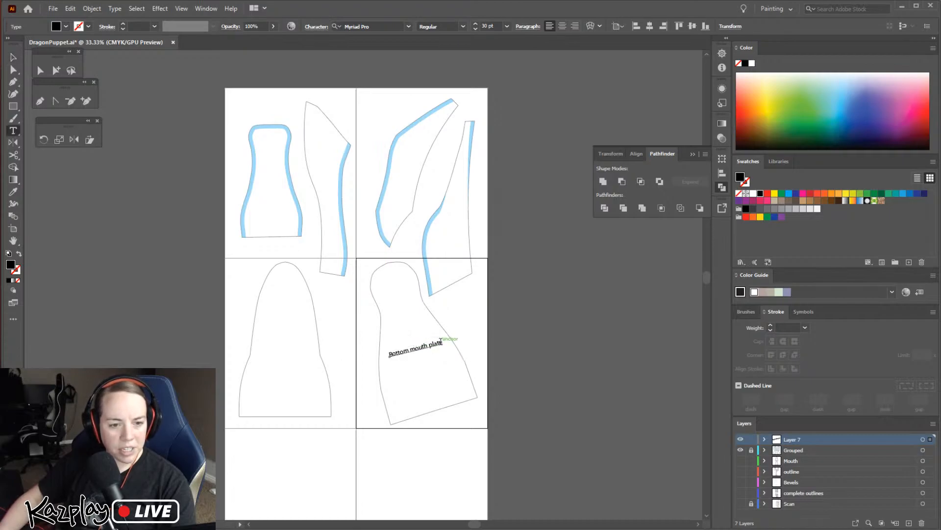
click(440, 339)
key(Return)
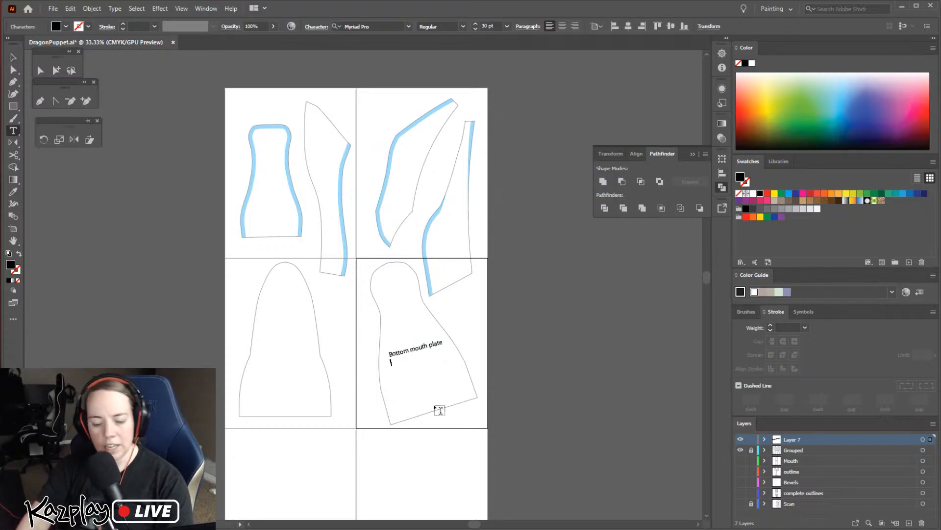
text(cut 1)
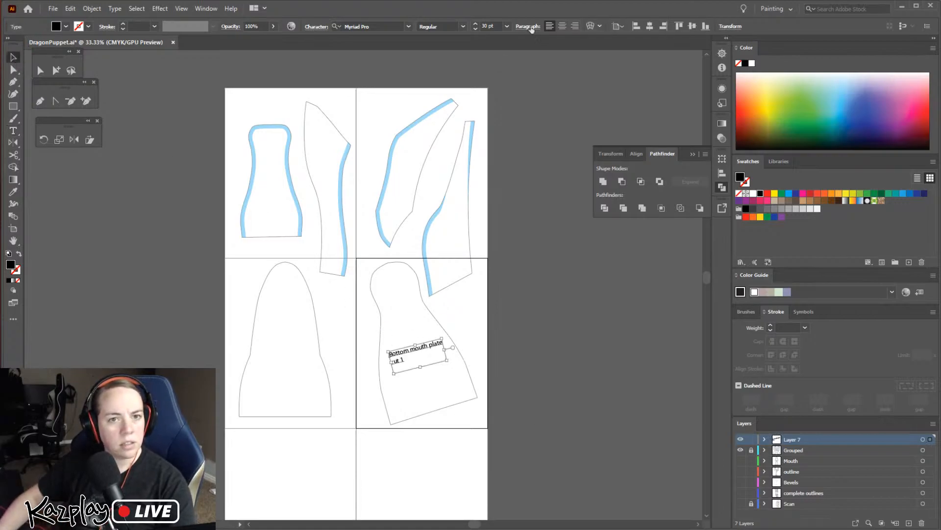
Centre-align the mouth plate label's two lines and move the label toward the middle of its outline
click(563, 26)
drag(399, 357, 417, 343)
click(469, 307)
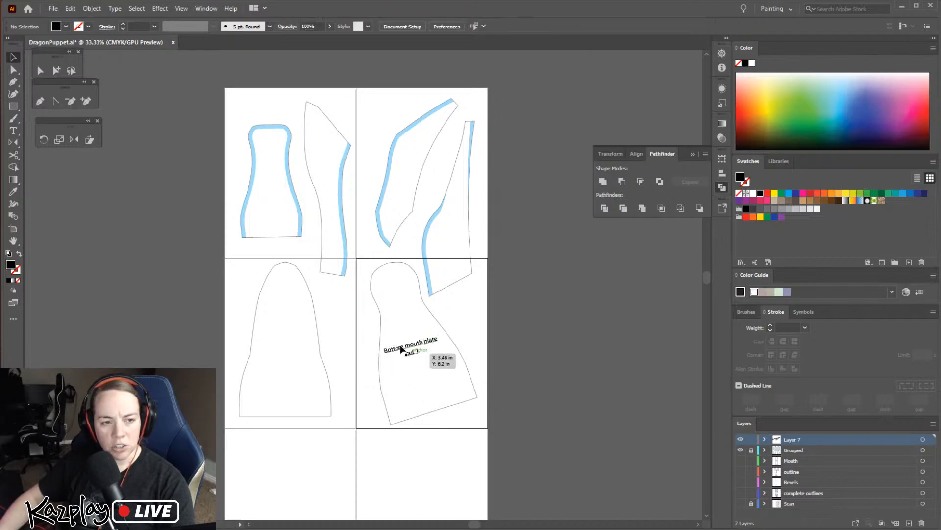
click(257, 181)
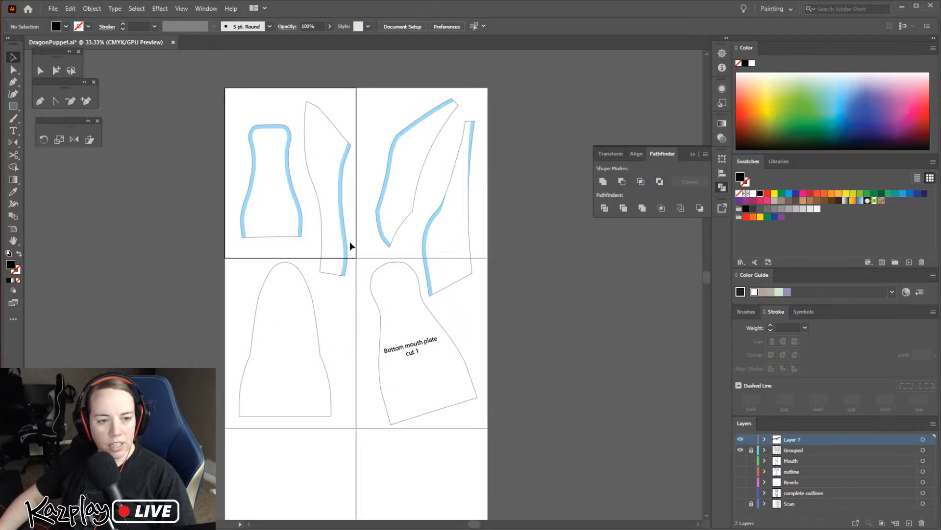
Rotate the mouth plate label a little more to follow the slanted bottom edge of the outline
click(406, 349)
drag(406, 348, 447, 333)
click(478, 319)
key(ctrl+plus)
key(ctrl+plus)
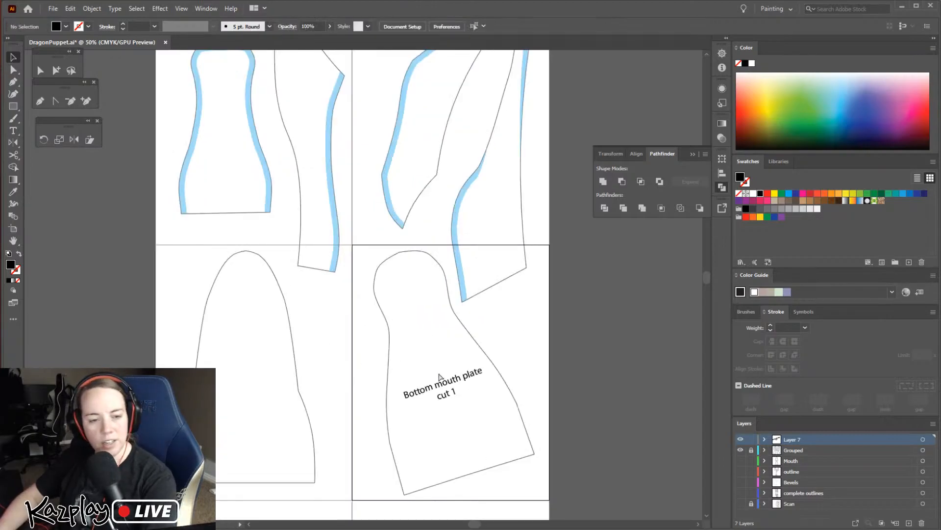
drag(514, 474, 433, 347)
key(v)
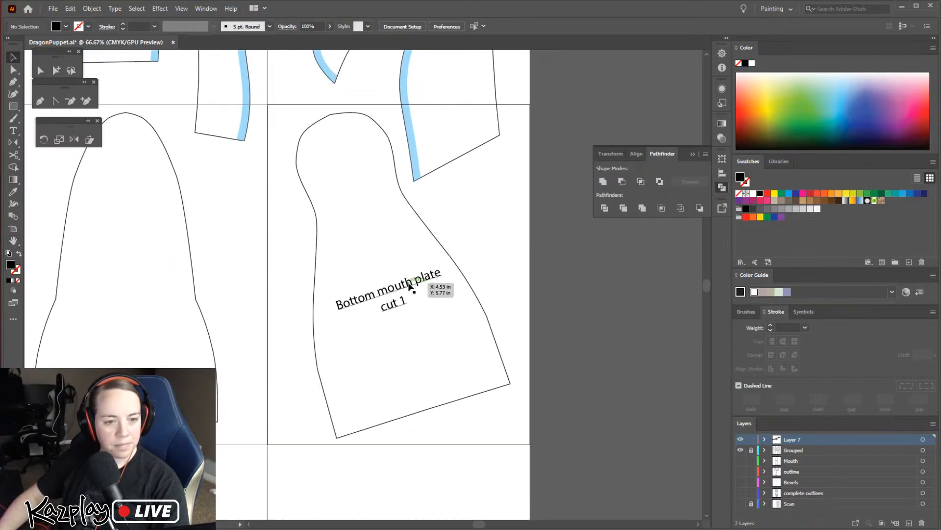
Fine-tune the mouth plate label's rotation and nudge it slightly left to centre it in the outline
click(438, 269)
drag(441, 259, 439, 256)
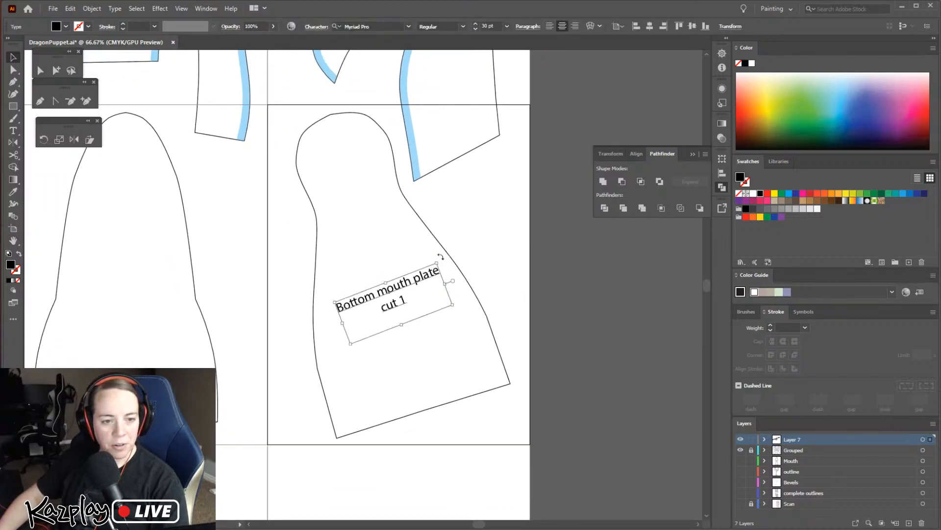
key(Left)
key(Left)
key(Left)
key(Left)
key(Left)
key(Left)
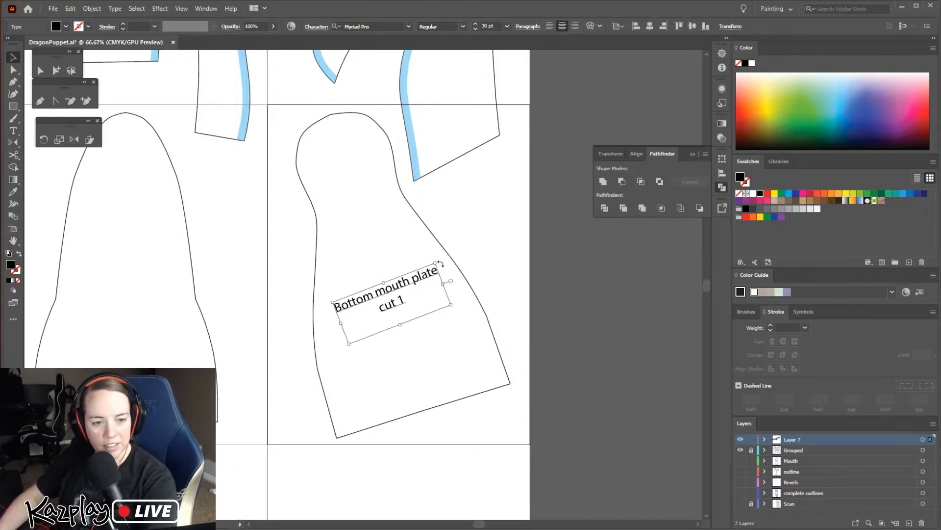
key(Left)
key(Left)
key(Left)
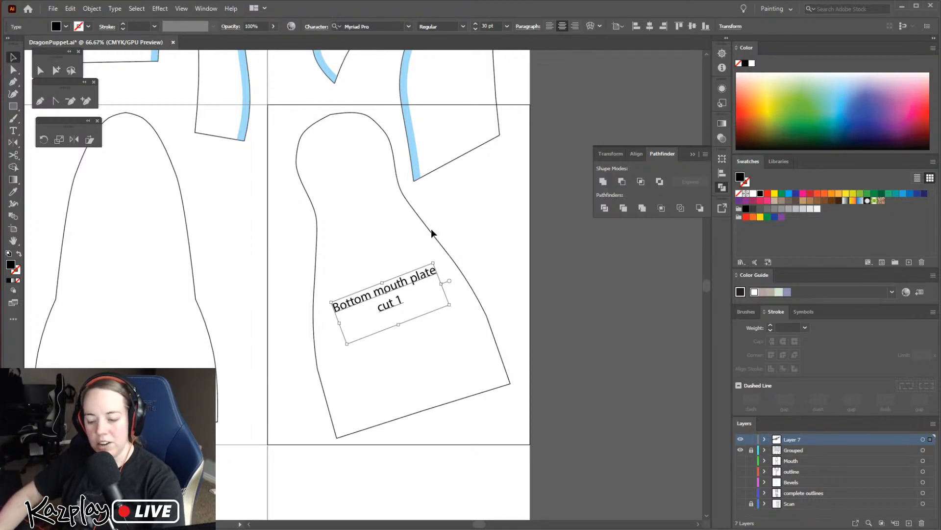
Collapse the Pathfinder panel to clear the space beside the artboards
key(ctrl+minus)
key(ctrl+minus)
key(h)
drag(491, 269, 542, 306)
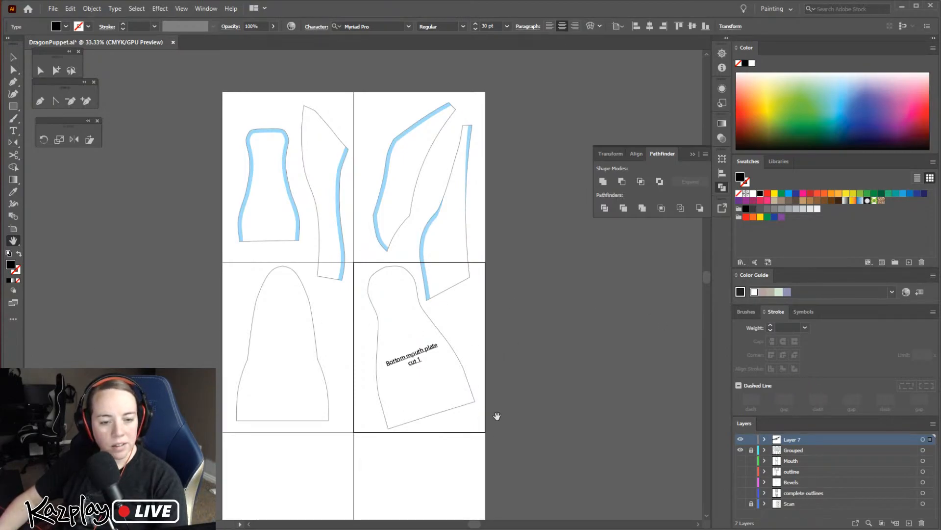
click(723, 187)
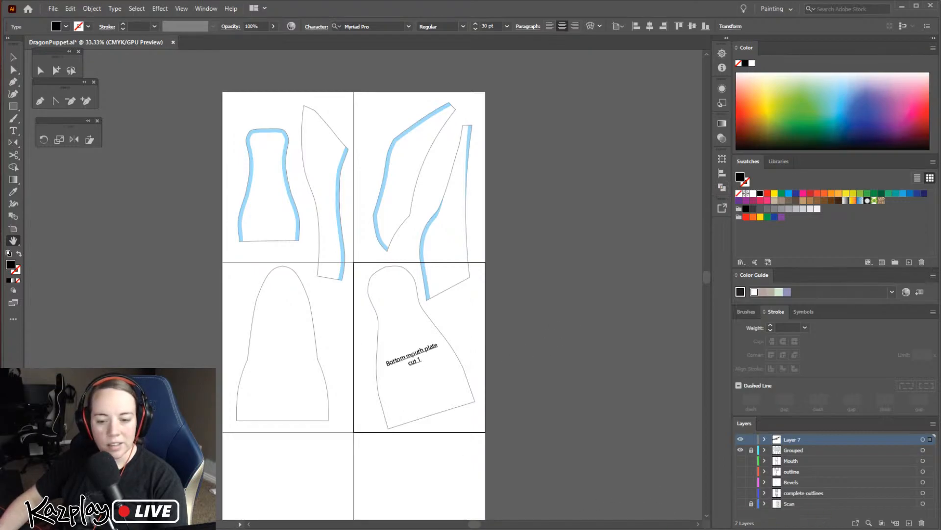
Switch to the Photos app to examine the unmarked puppet head photo in a smaller window, and return to the pattern in Illustrator
key(alt+Tab)
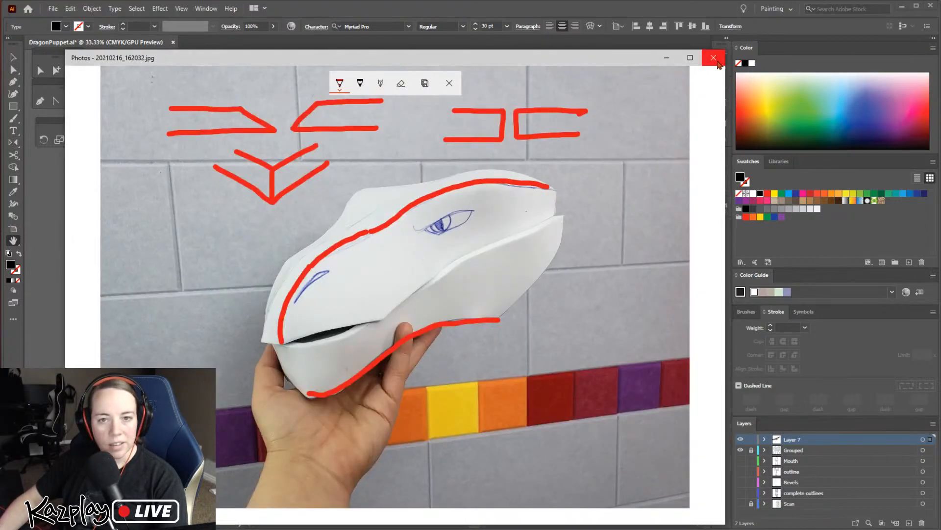
key(super+Down)
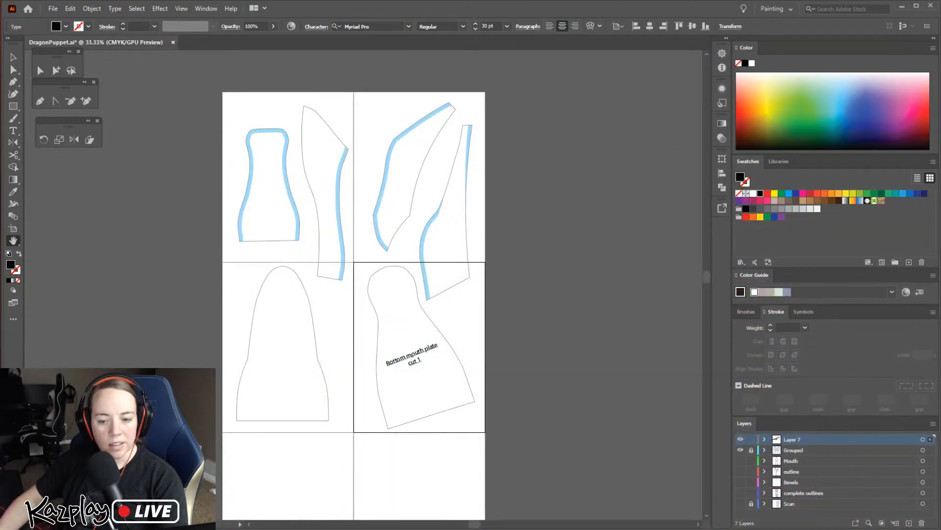
key(alt+Tab)
drag(726, 50, 397, 227)
drag(281, 235, 712, 121)
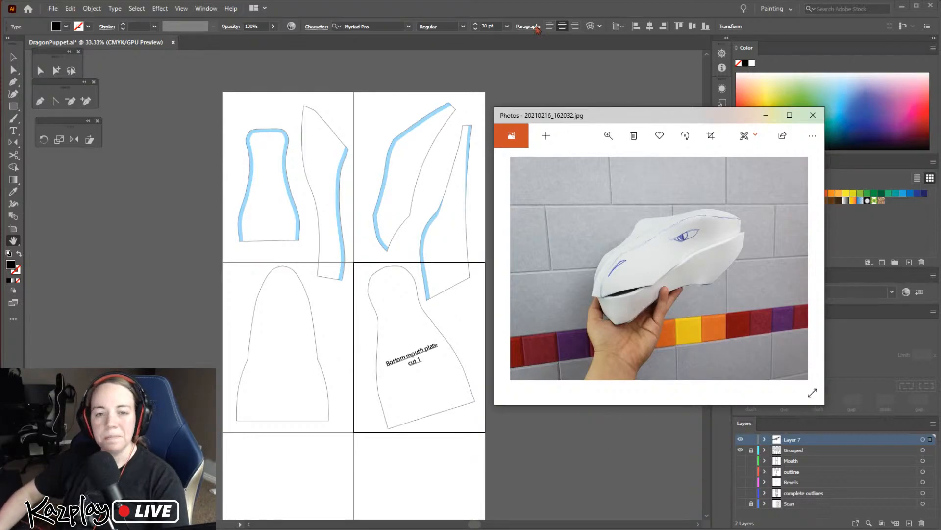
click(196, 334)
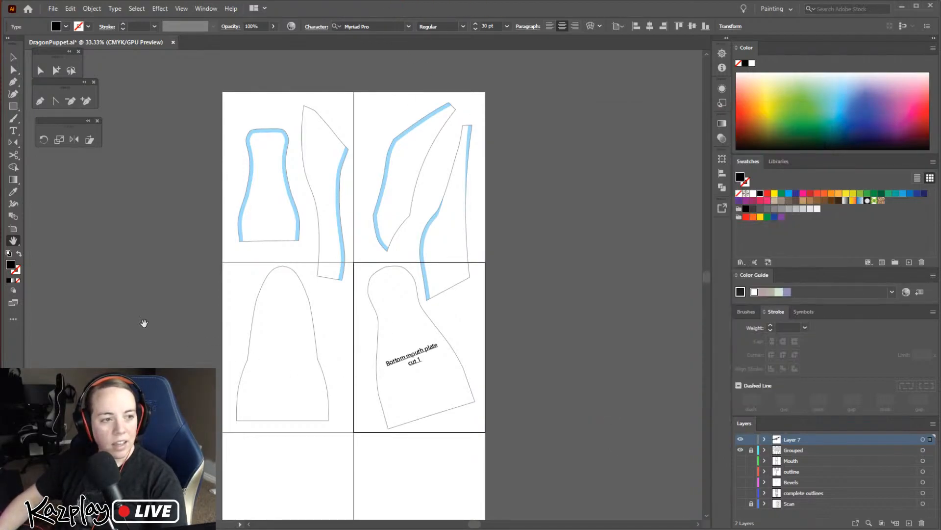
drag(194, 311, 97, 295)
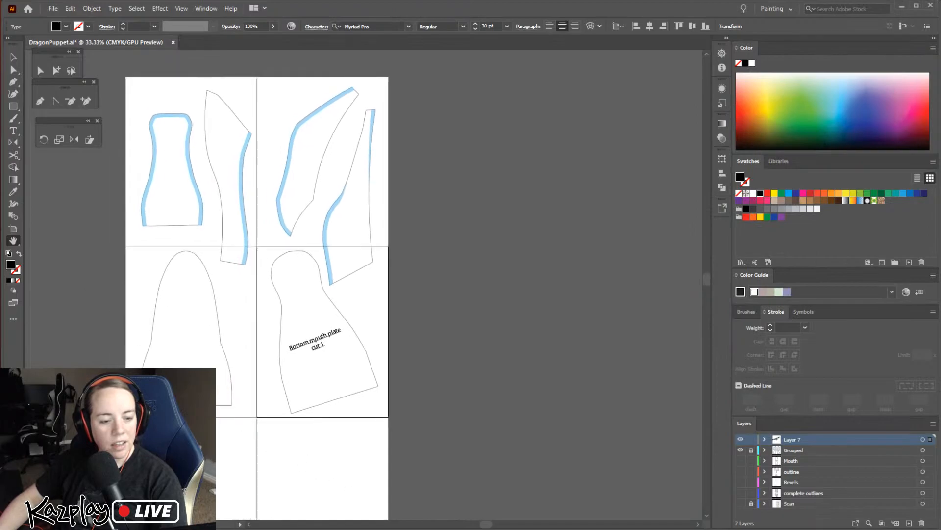
Switch to the Photos app, close the marked-up puppet head photo, and narrow the unmarked photo's window beside the pattern
key(alt+Tab)
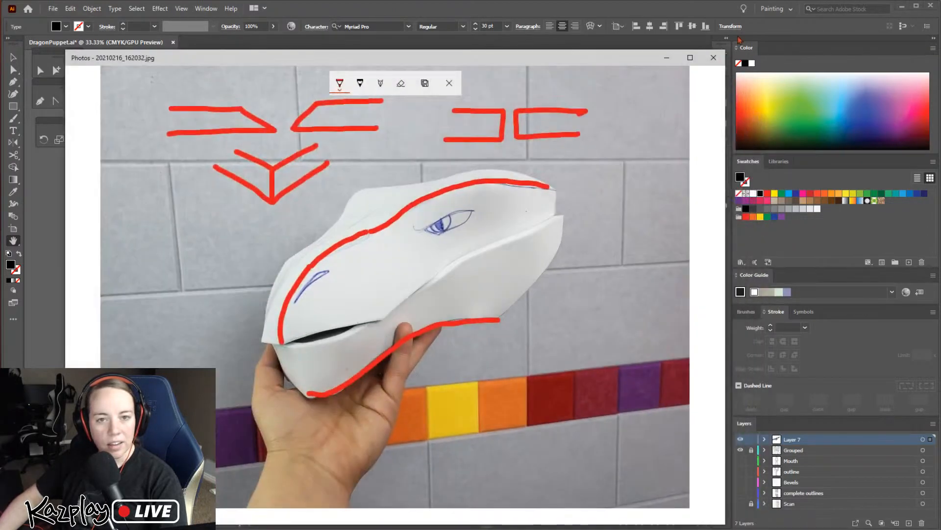
click(712, 59)
drag(645, 119, 554, 128)
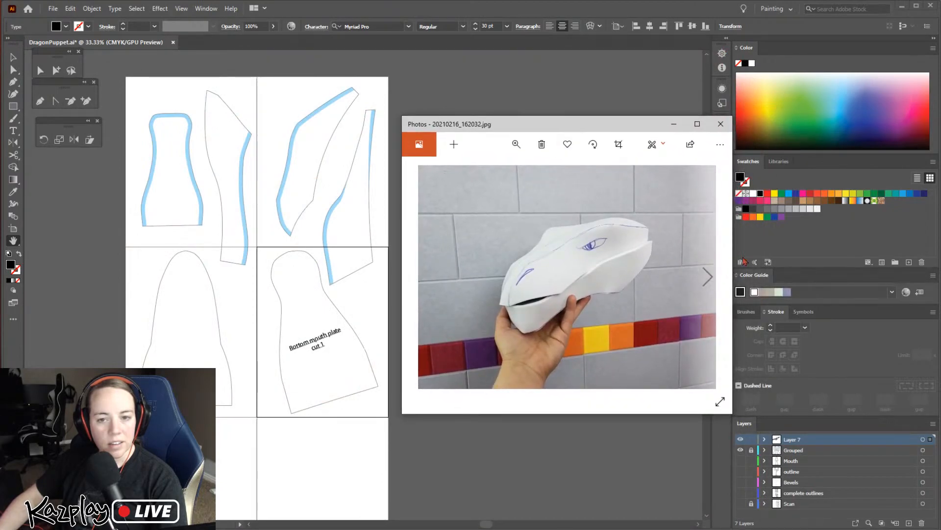
drag(734, 260, 702, 266)
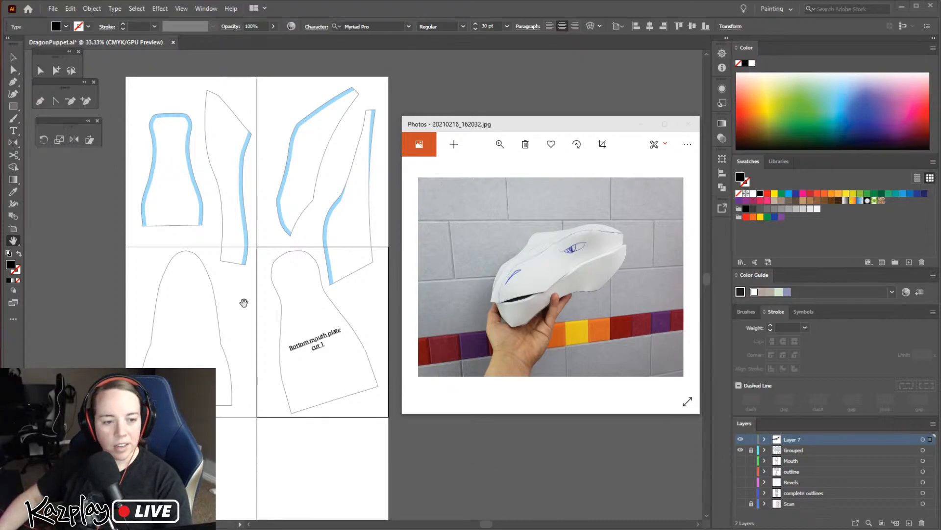
Return to Illustrator and add the text "Links.kazplay.com" near the upper outer corner of the second artboard
click(13, 131)
click(397, 92)
text(Link)
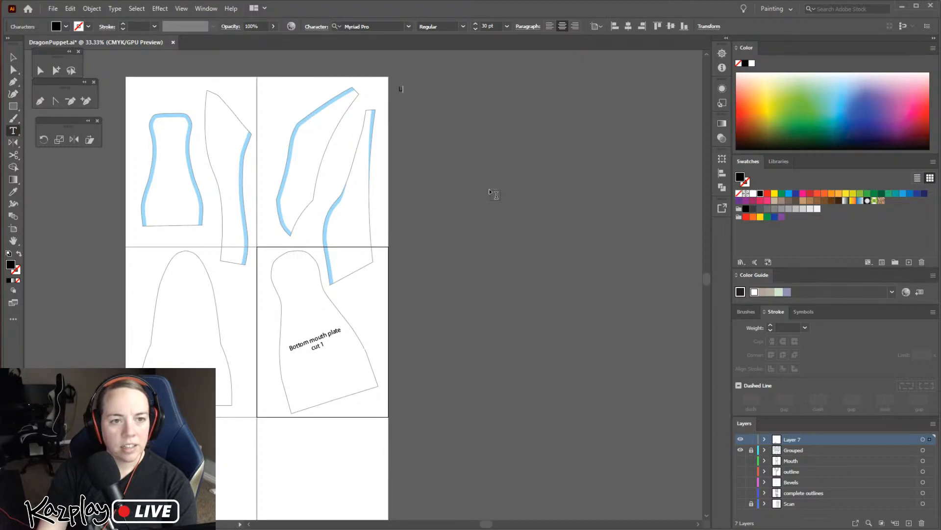
text(s.kazplay.com)
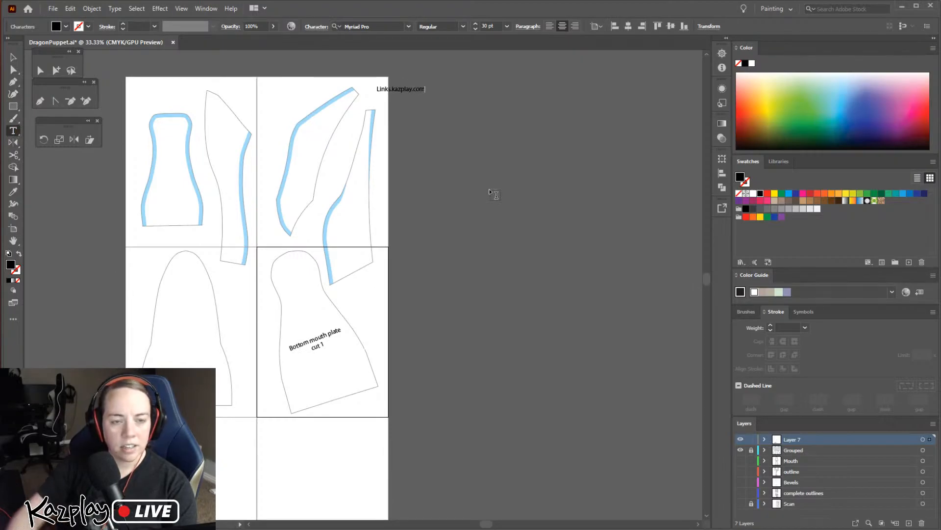
click(14, 57)
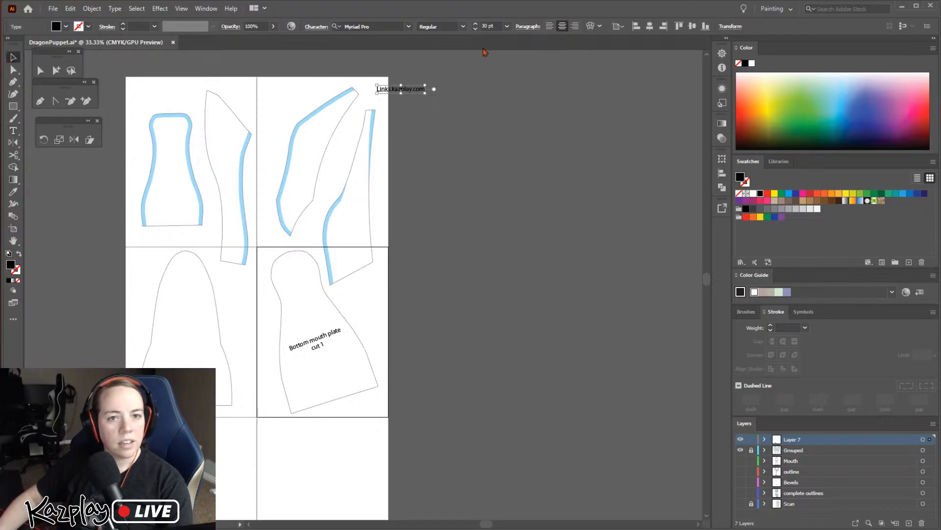
Set the website text's font size to 90 pt and move it onto the empty canvas beside the artboards
click(488, 25)
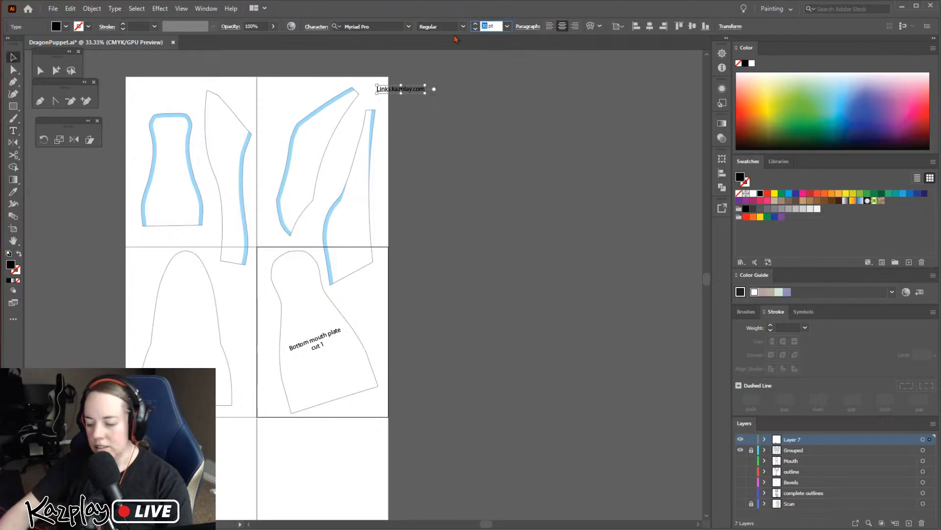
text(90)
key(Return)
drag(424, 92, 502, 189)
Change the website text's font to Planewalker
click(381, 27)
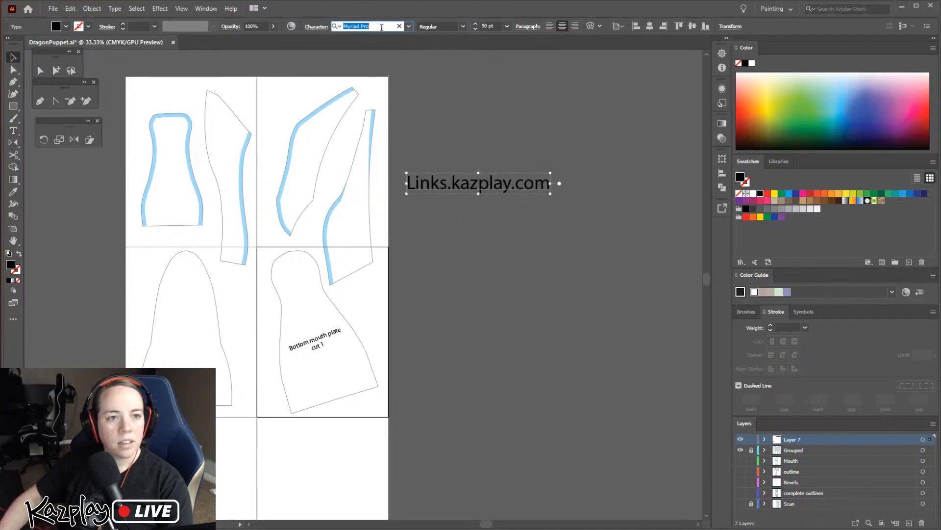
click(336, 27)
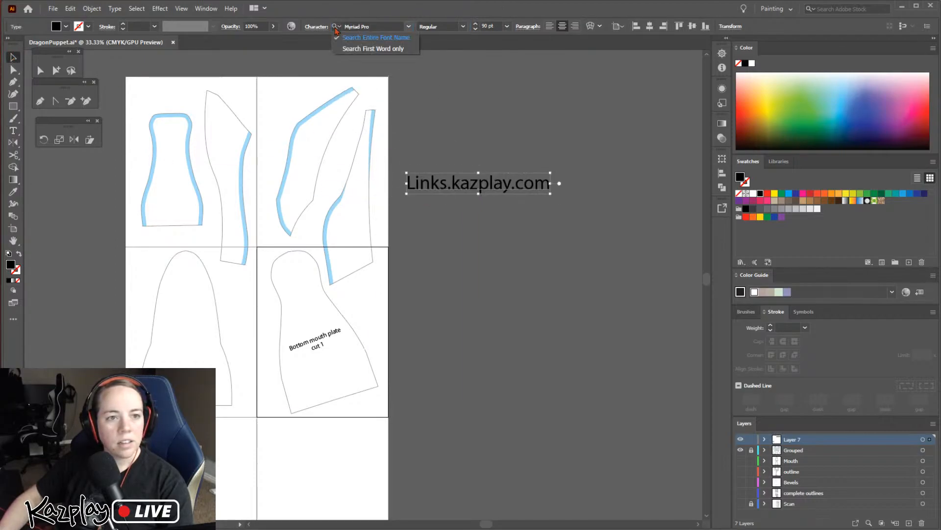
click(408, 26)
click(390, 145)
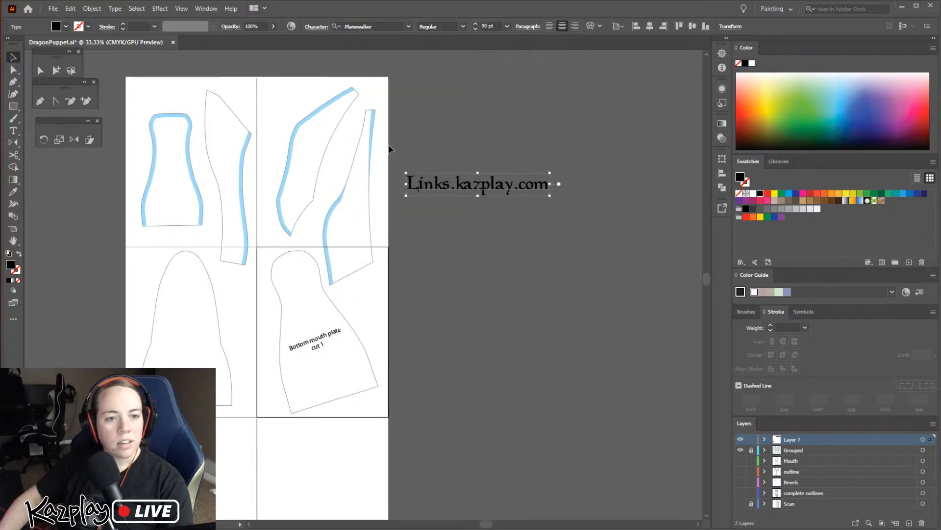
click(608, 188)
Colour the website text red and move it to the top of the pattern, centred across the two upper artboards
click(530, 186)
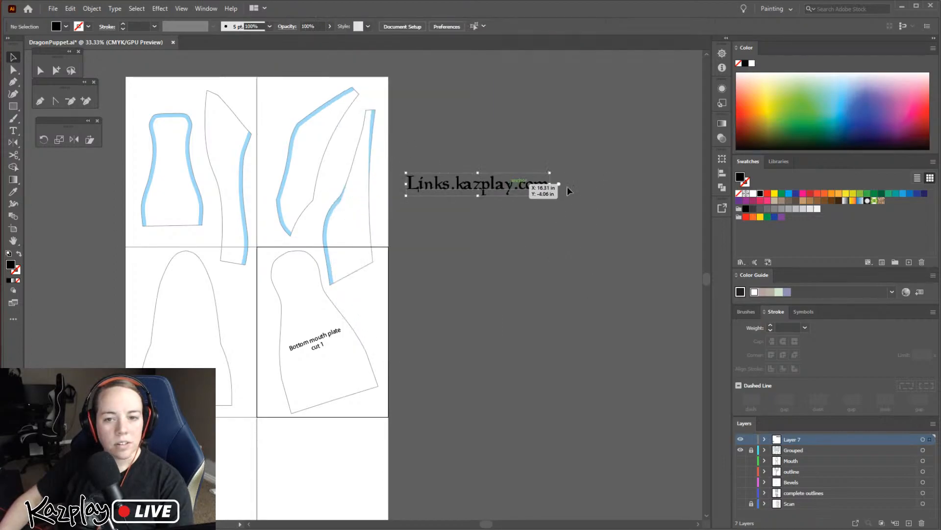
click(760, 124)
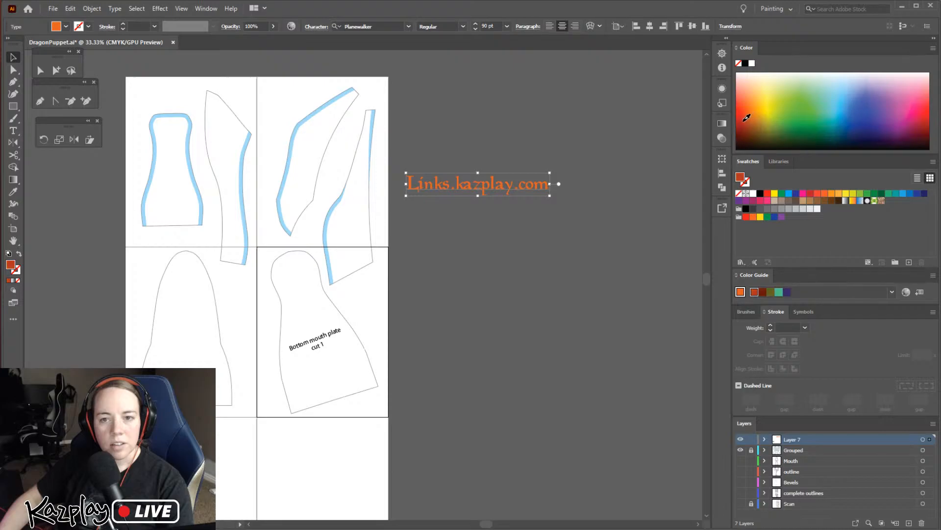
click(740, 121)
click(601, 278)
drag(480, 181, 260, 93)
click(472, 308)
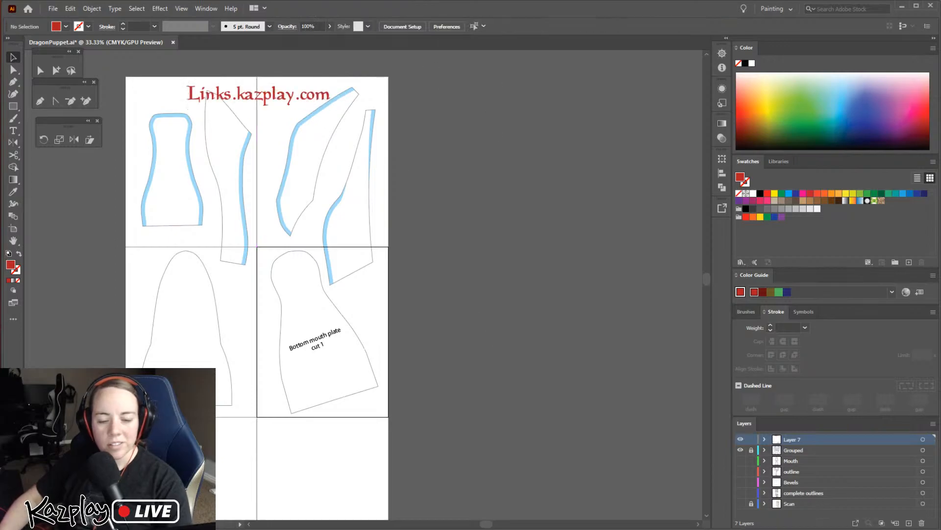